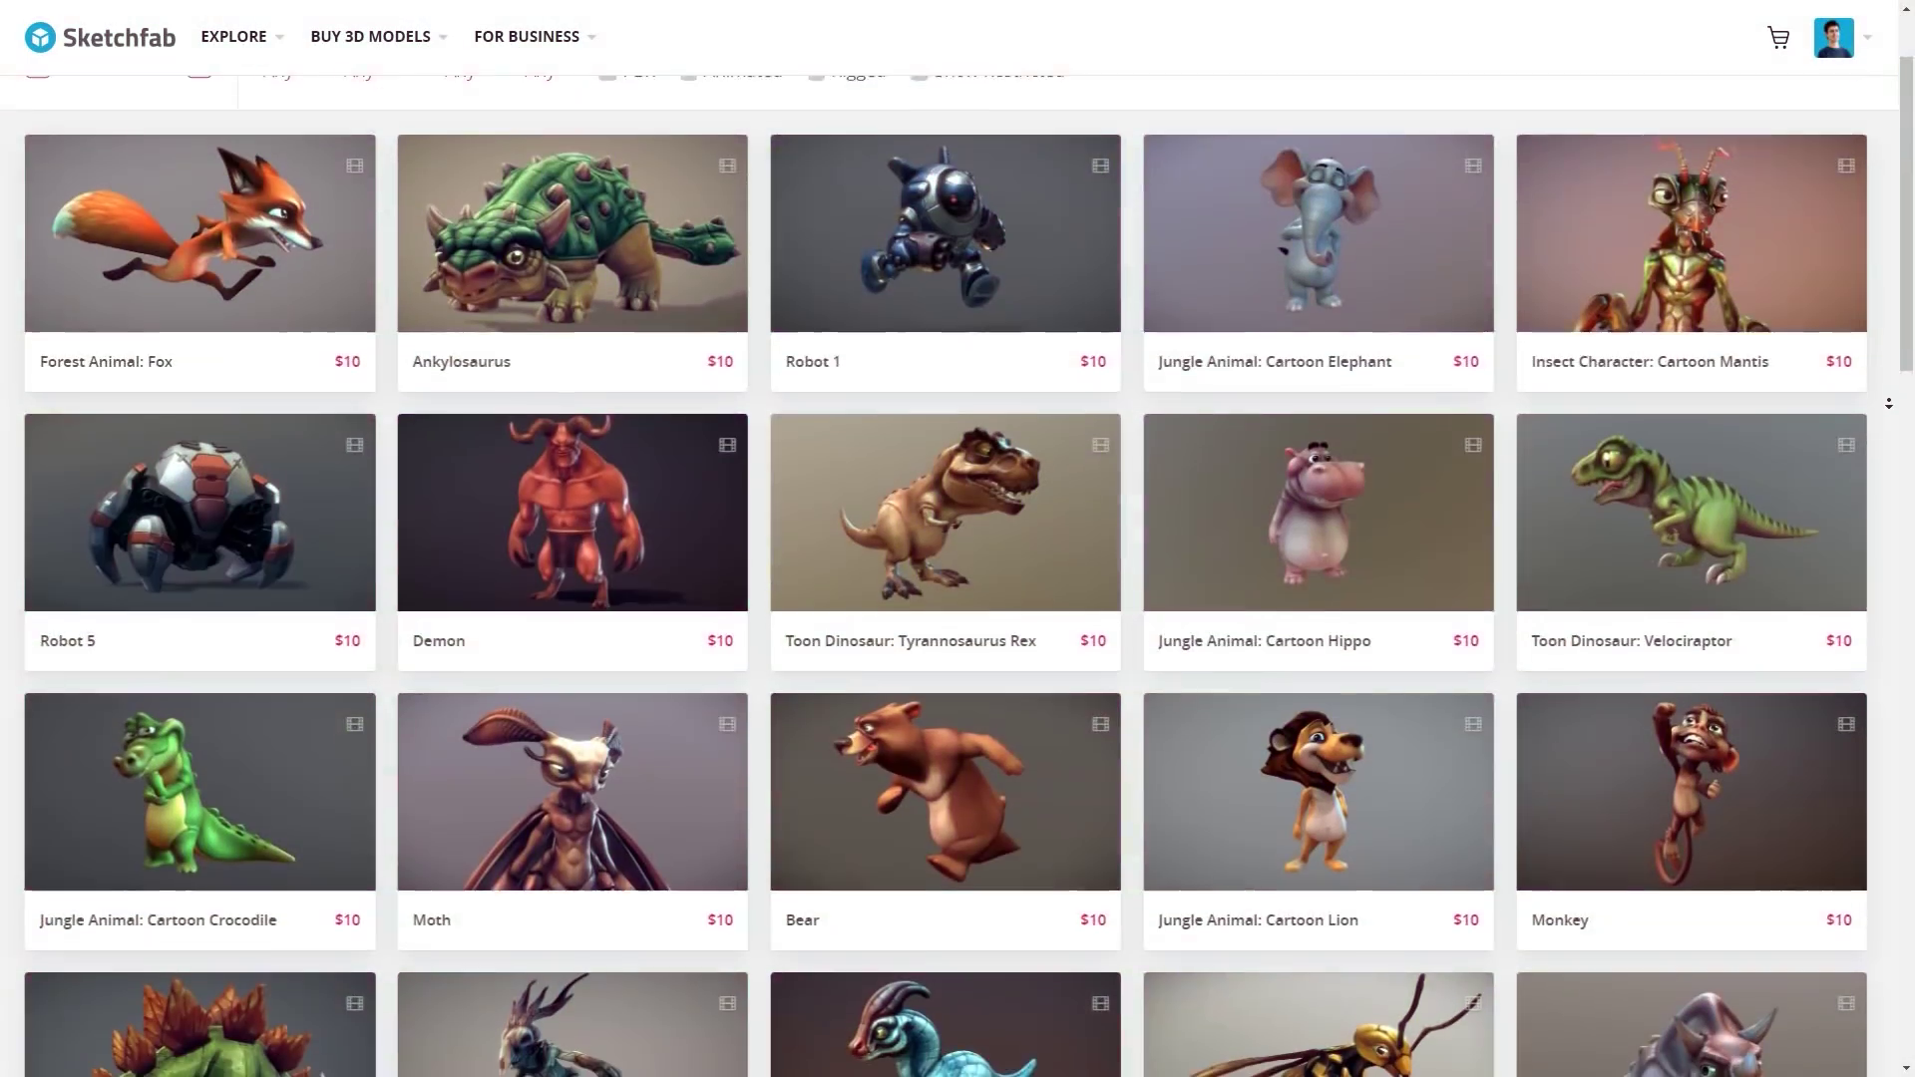
Step: Scroll the Sketchfab grid, open the stylised character model, and orbit its wireframe in the inspector
scroll(957, 538, "down", 3)
scroll(1888, 422, "down", 6)
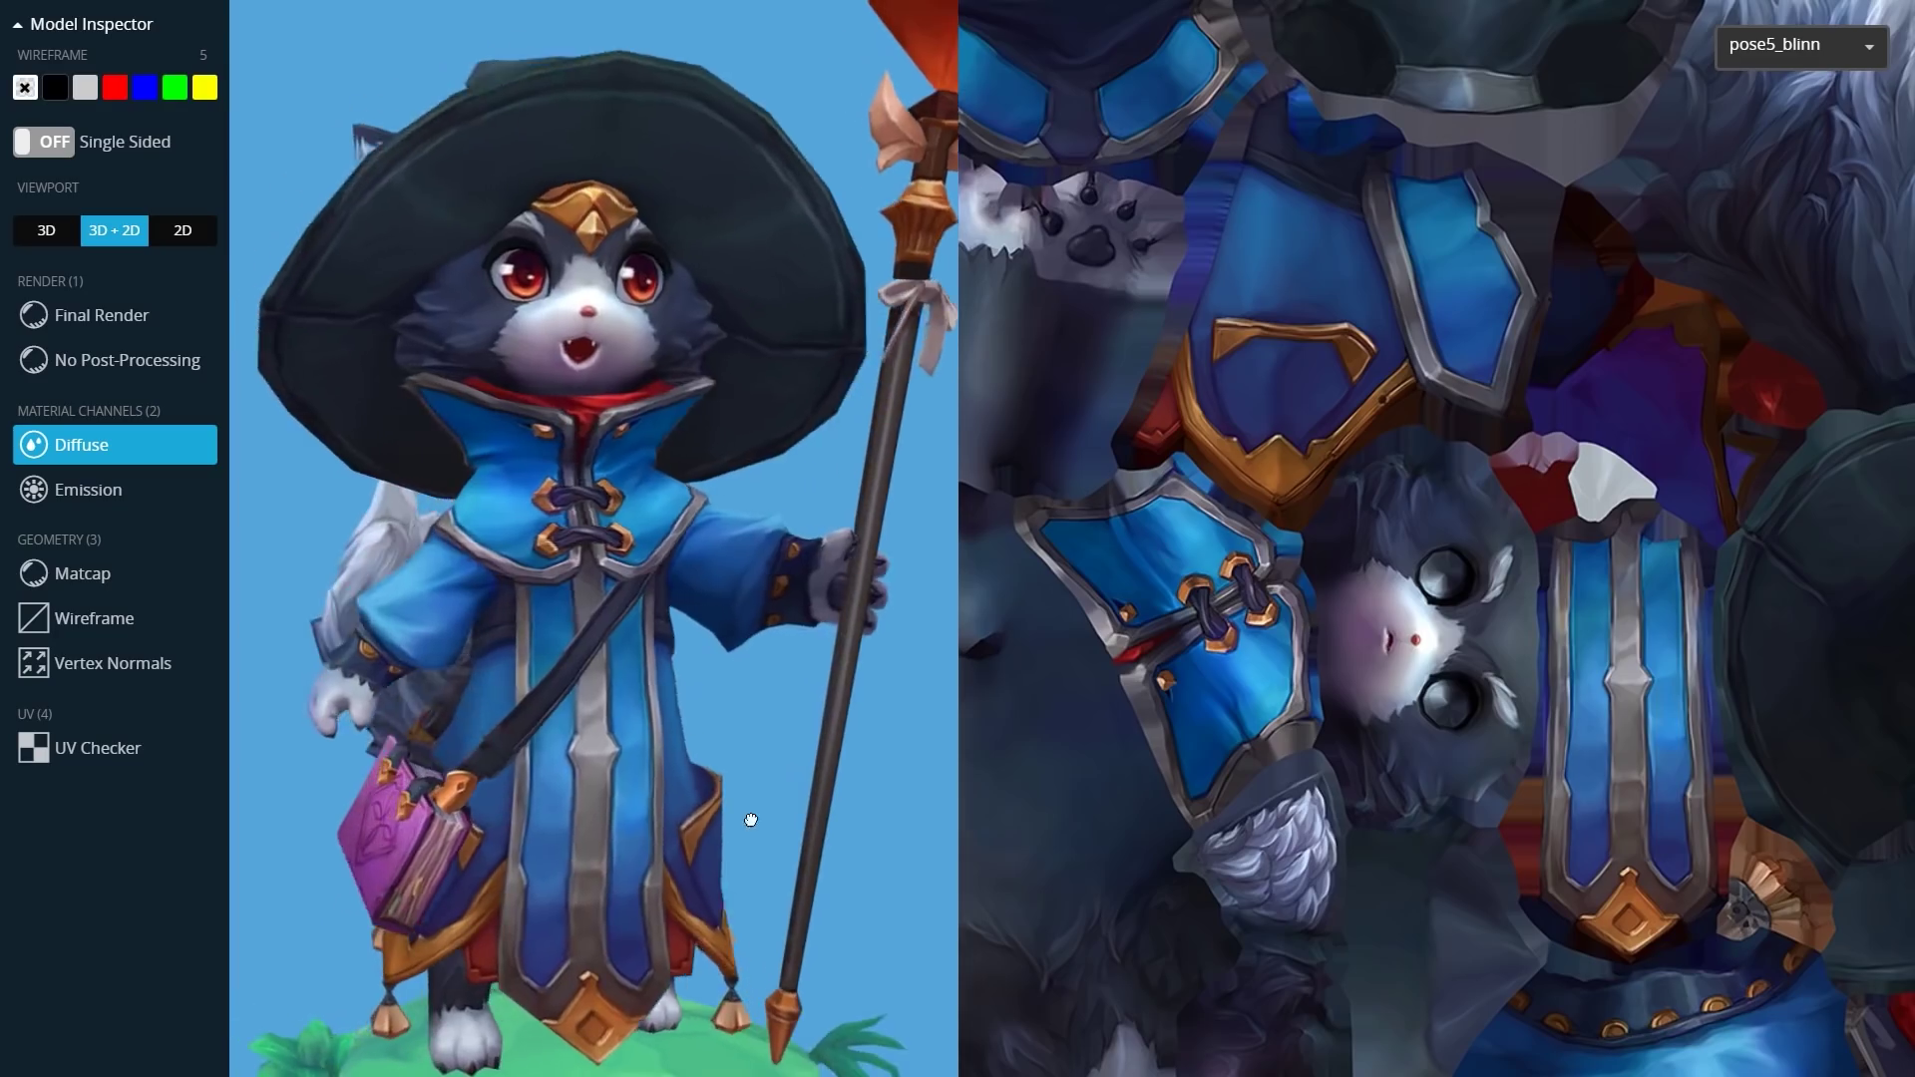
left_click(1292, 498)
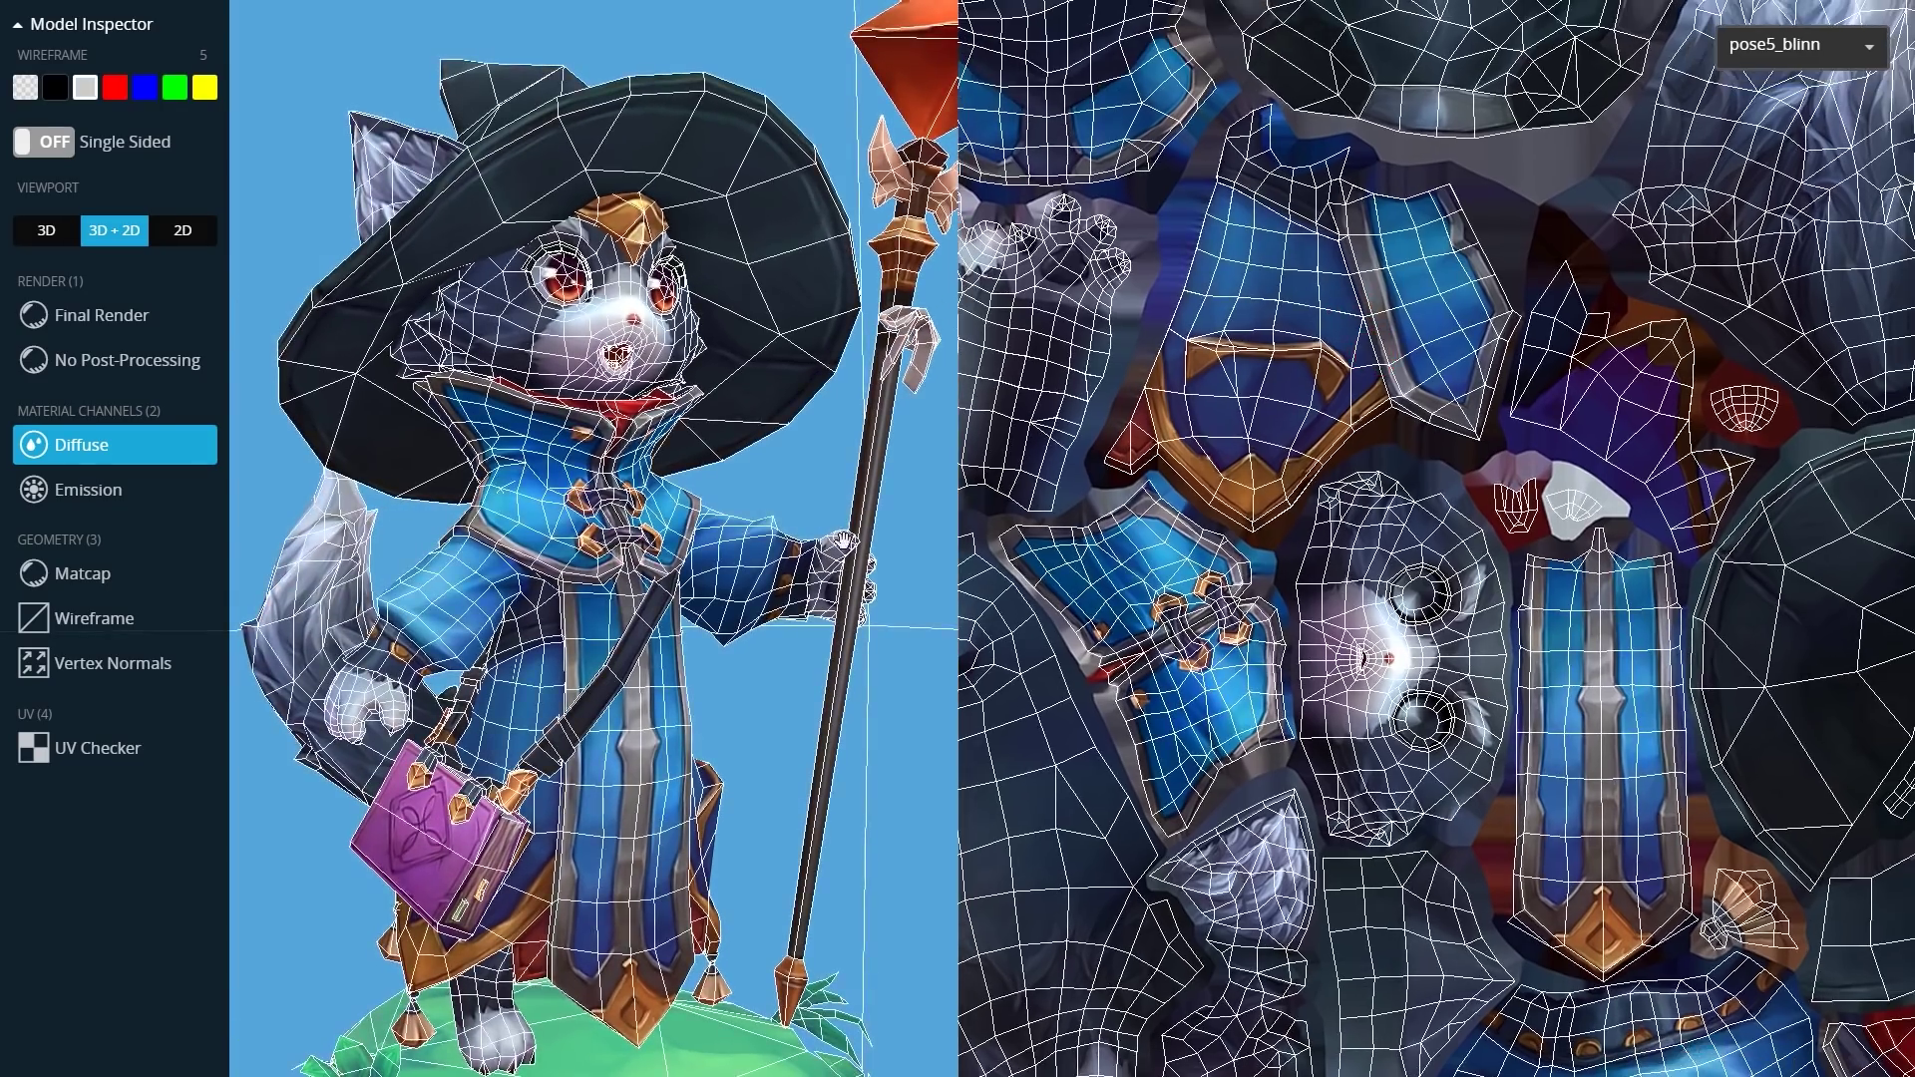
left_click_drag(698, 559, 653, 603)
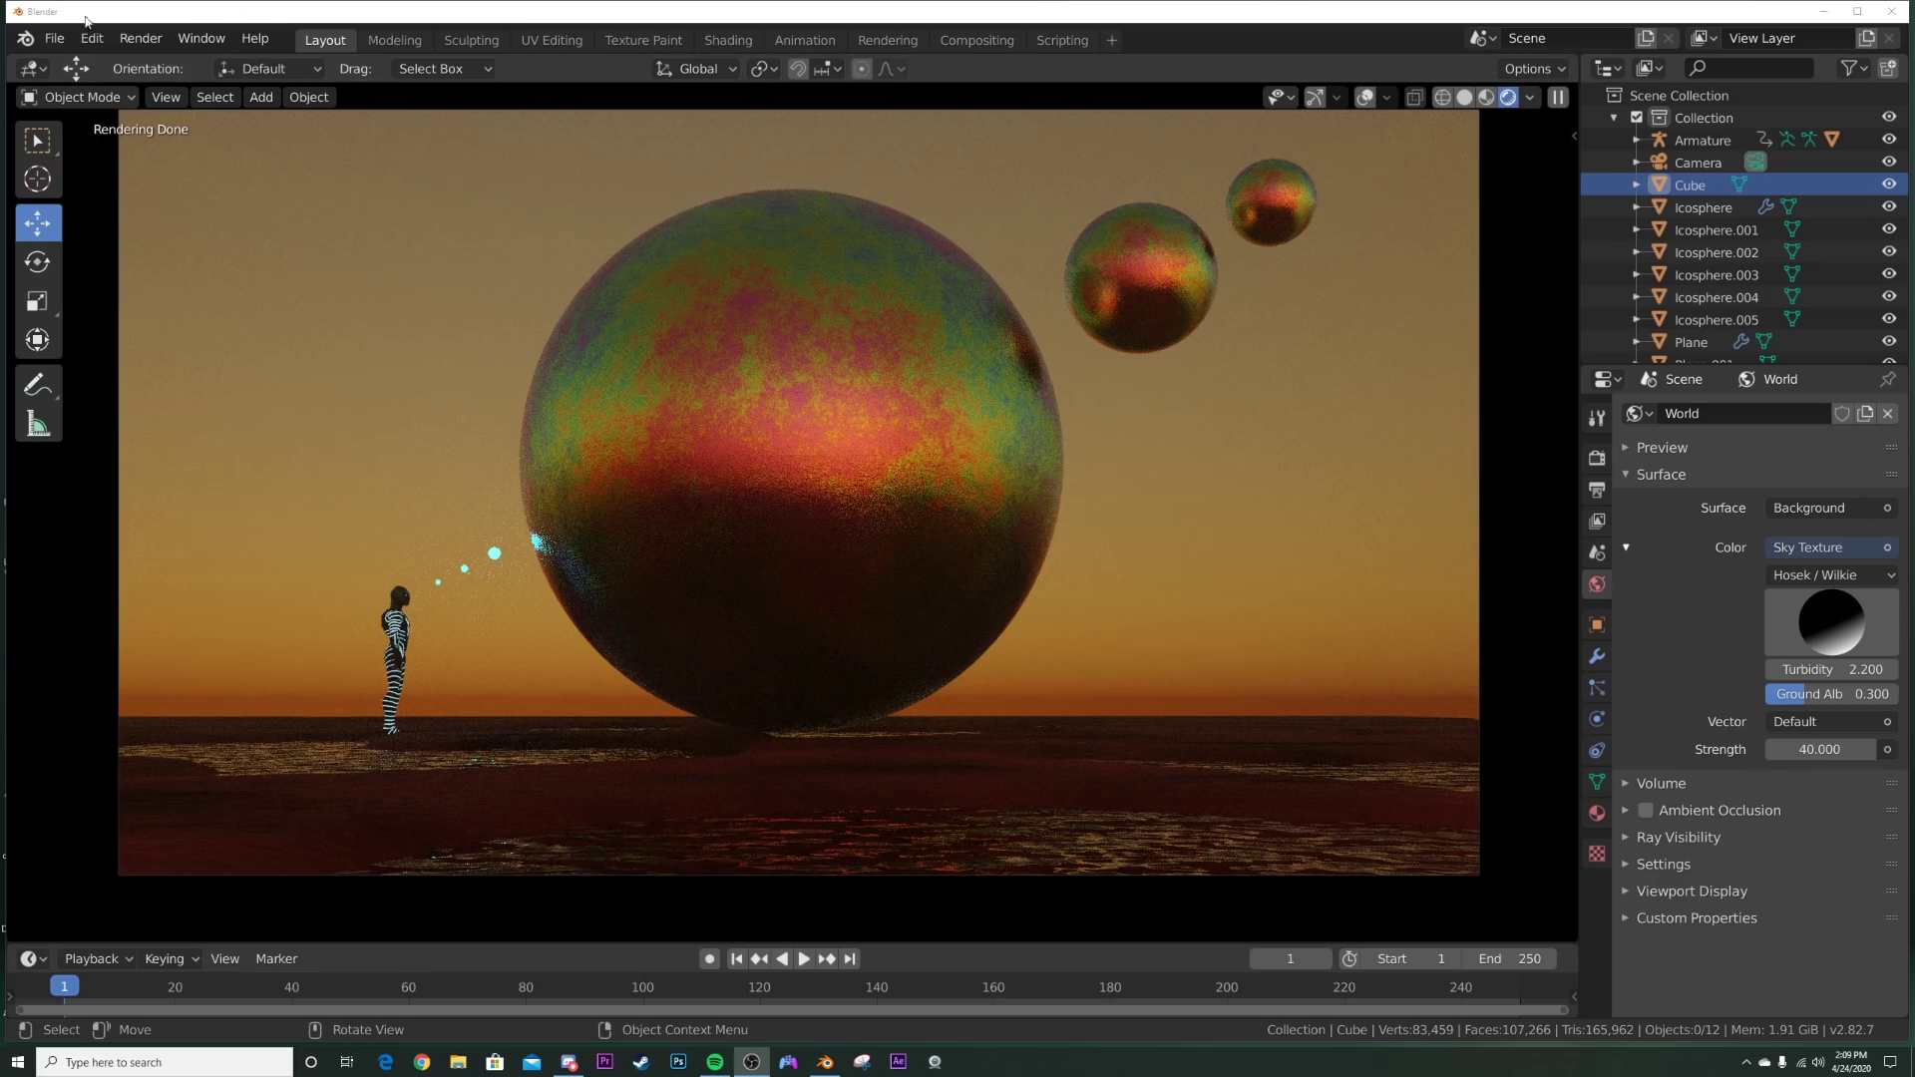
Step: Start a new General scene, discarding unsaved changes
left_click(53, 38)
mouse_move(120, 64)
left_click(289, 63)
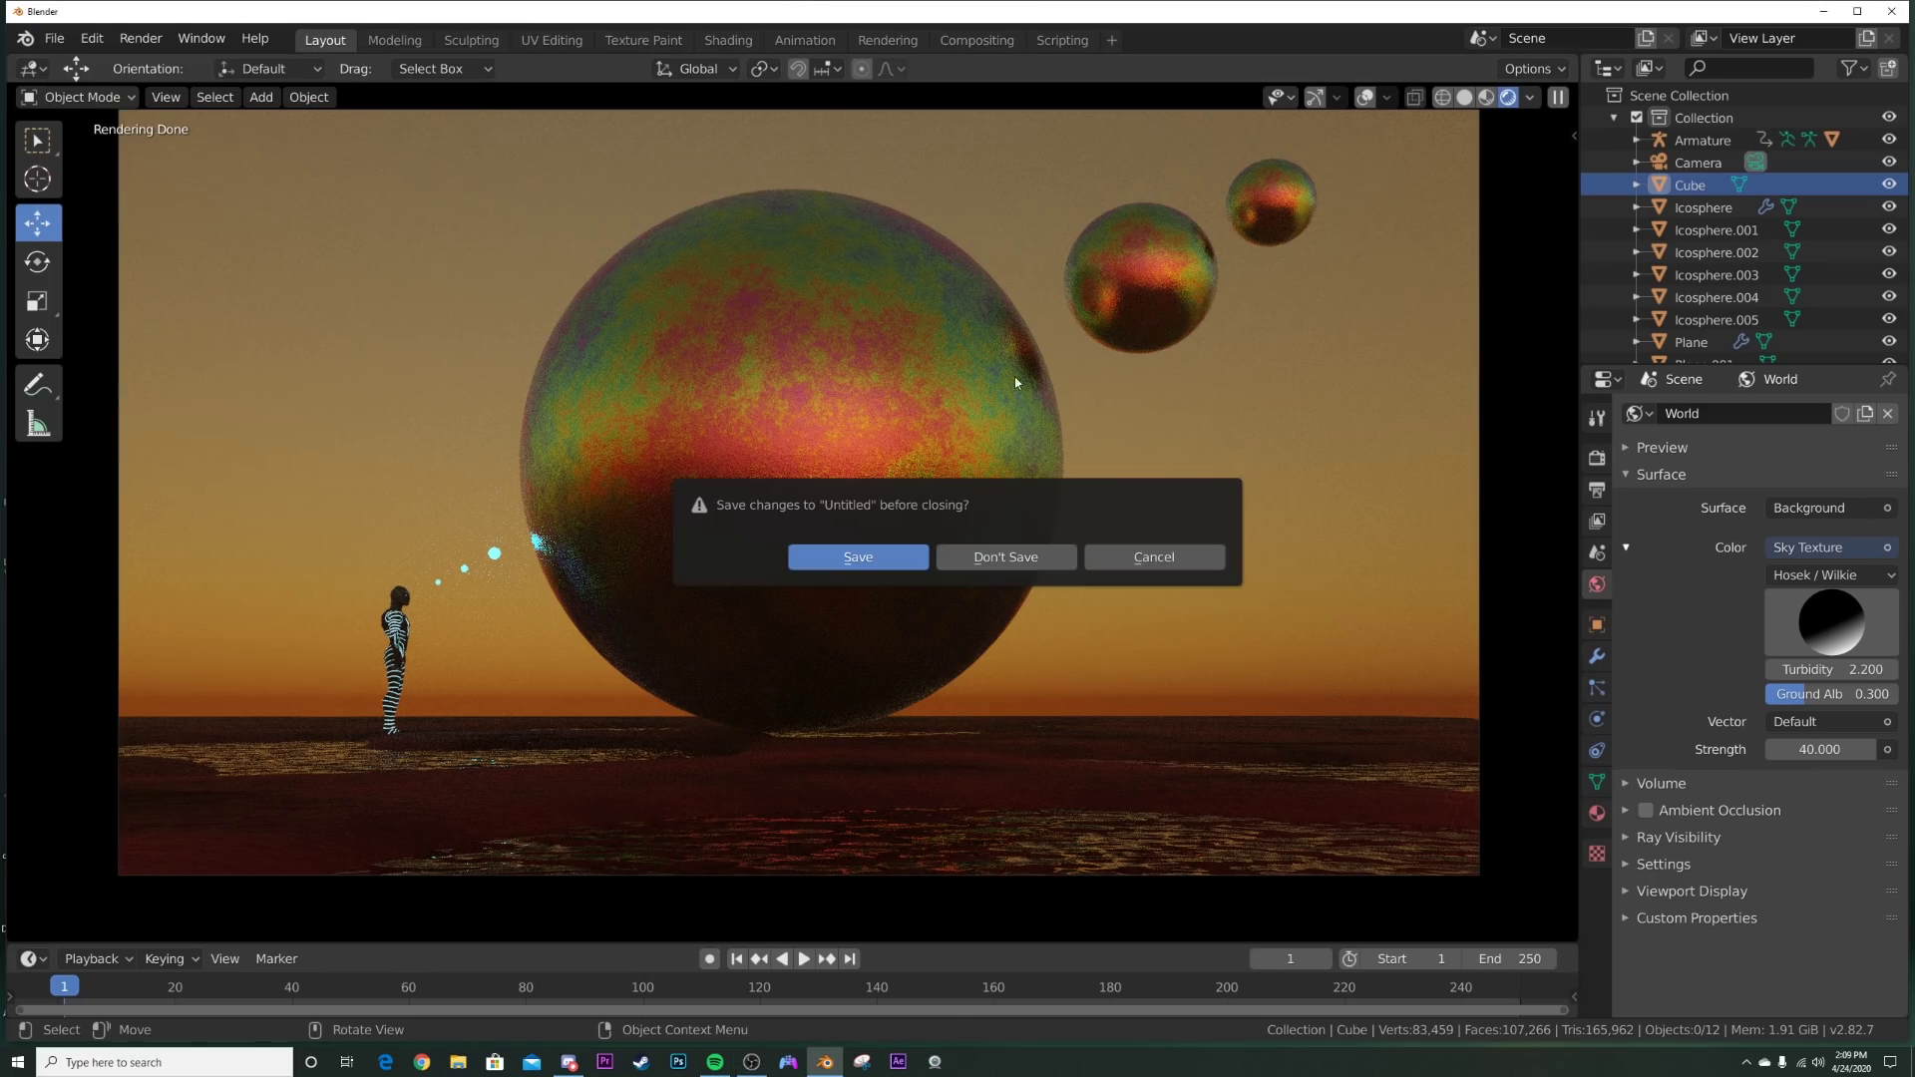
left_click(1009, 559)
scroll(1686, 533, "down", 2)
middle_click_drag(1132, 566, 1037, 523)
middle_click_drag(828, 510, 831, 537)
Step: Add a plane, scale it by 8 and apply all transforms
key("shift+a")
mouse_move(875, 489)
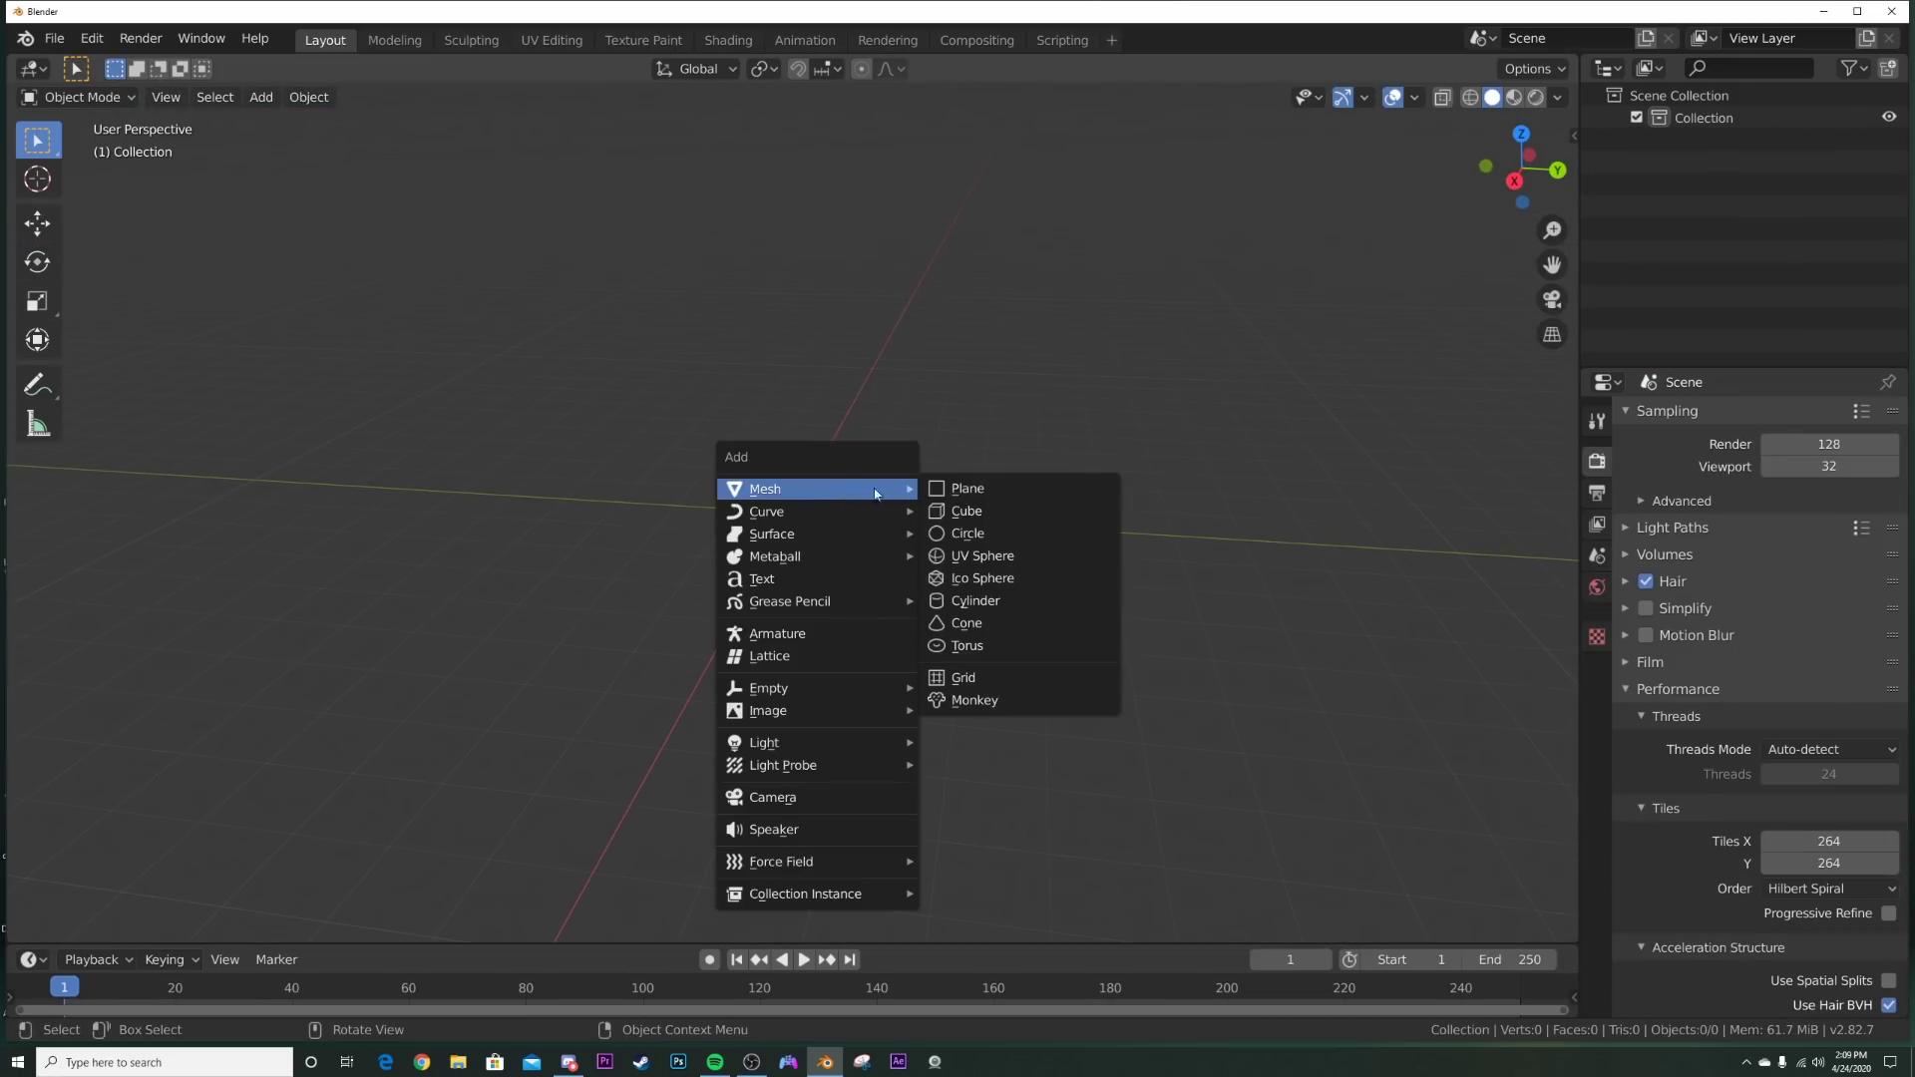
left_click(953, 491)
type("s8")
key("Return")
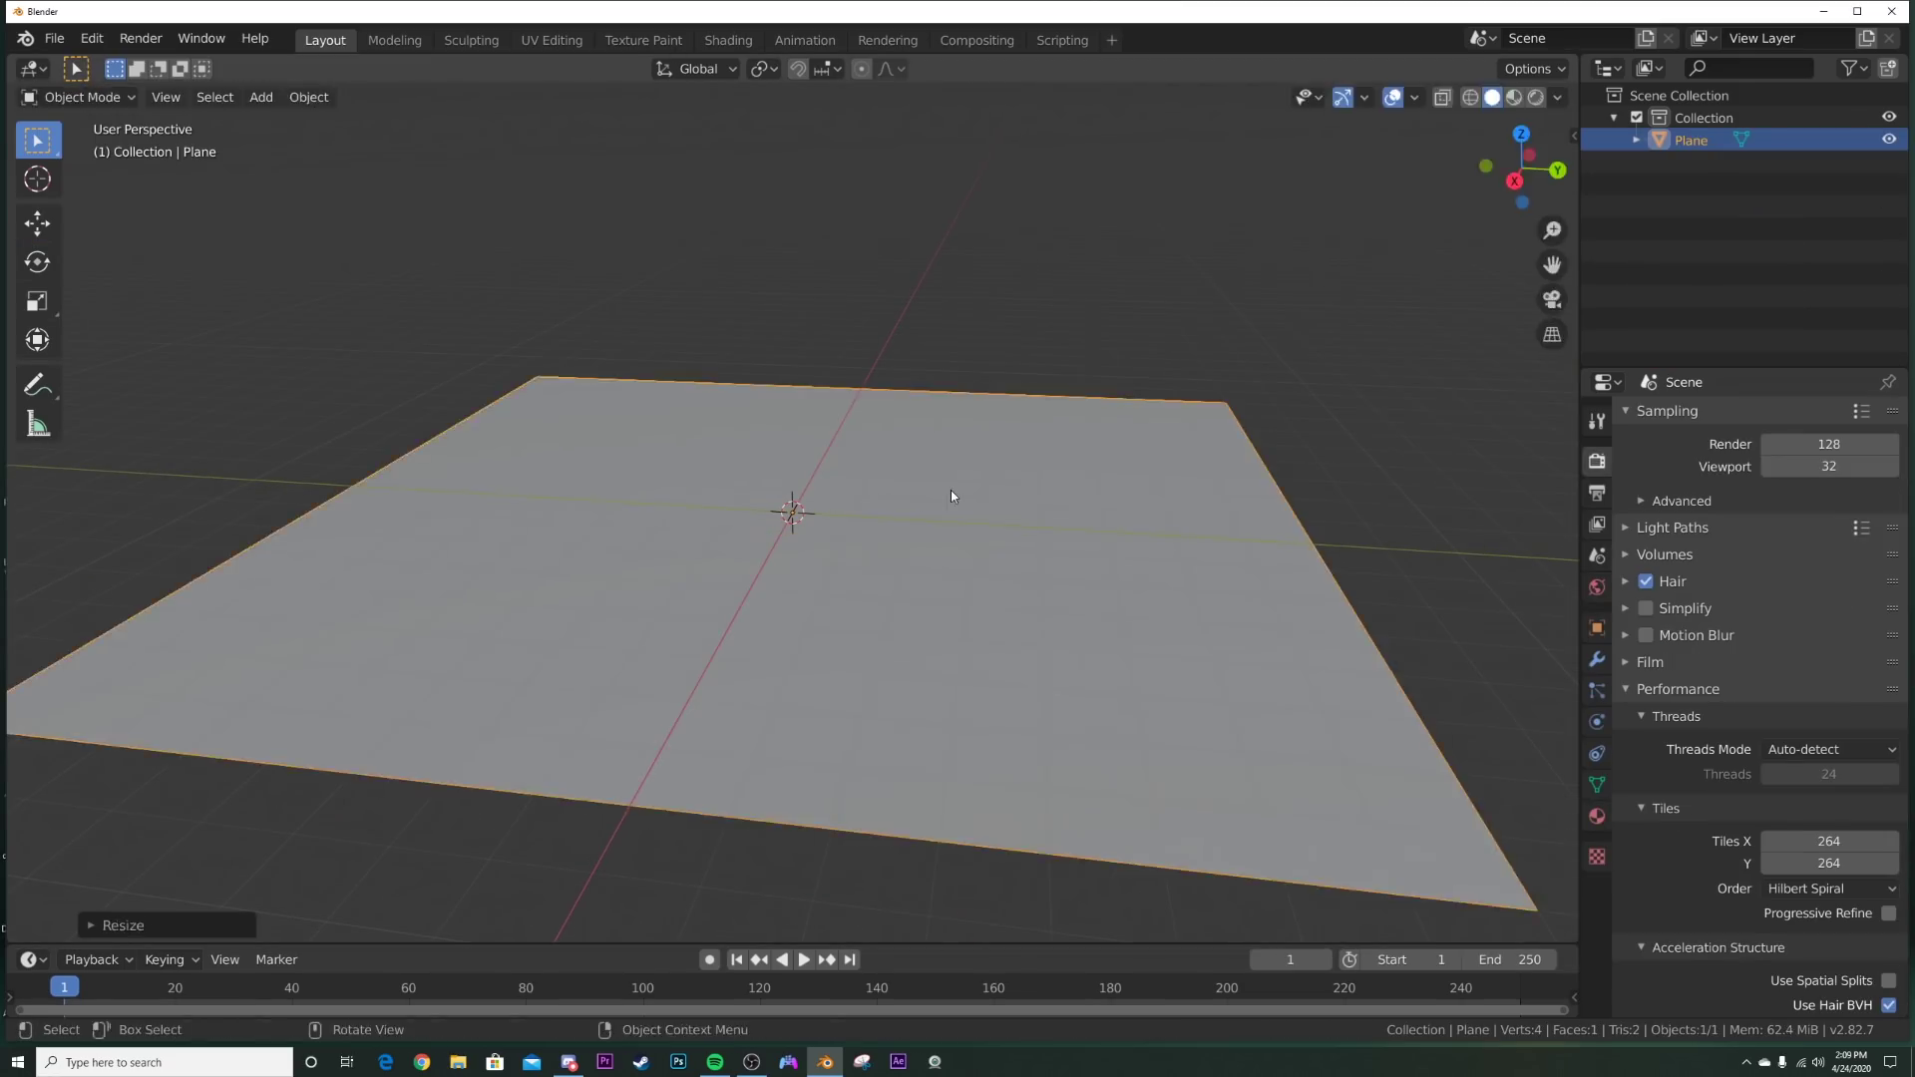
key("ctrl+a")
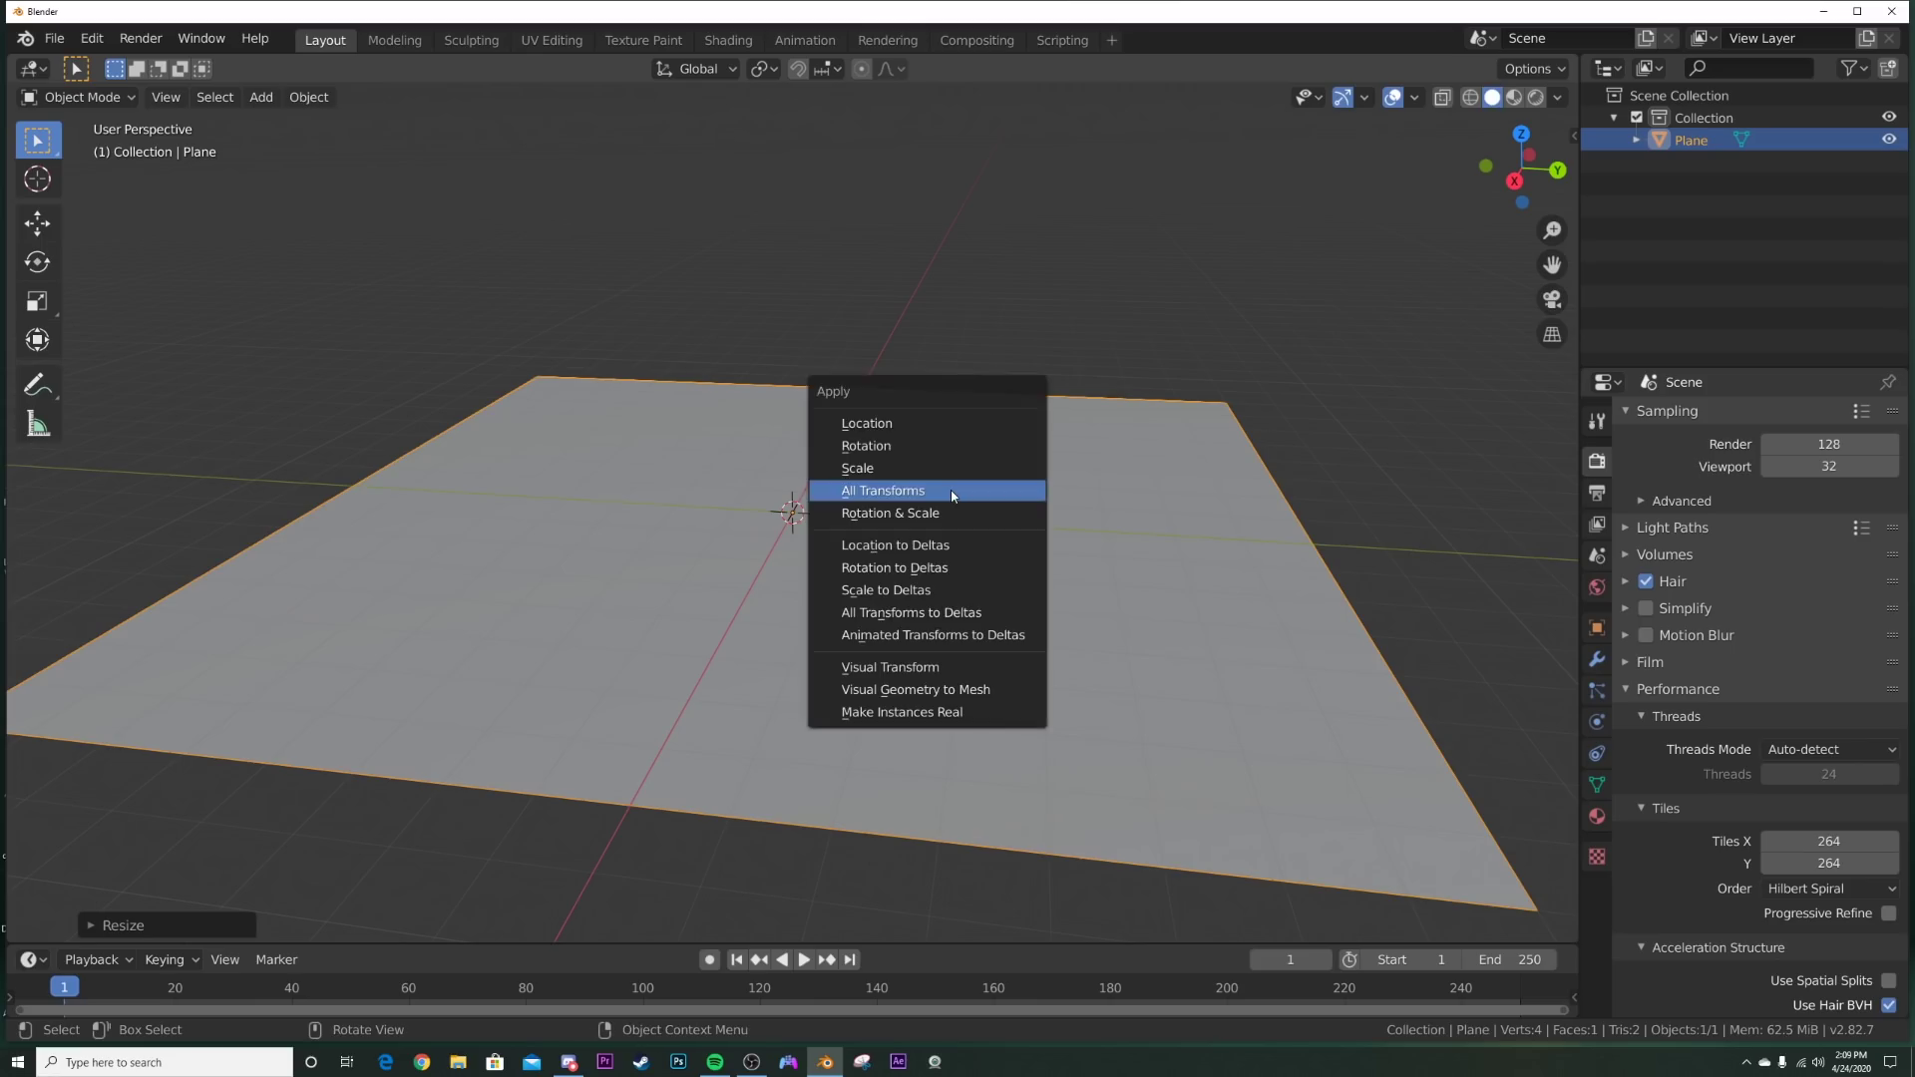
key("Escape")
key("ctrl+a")
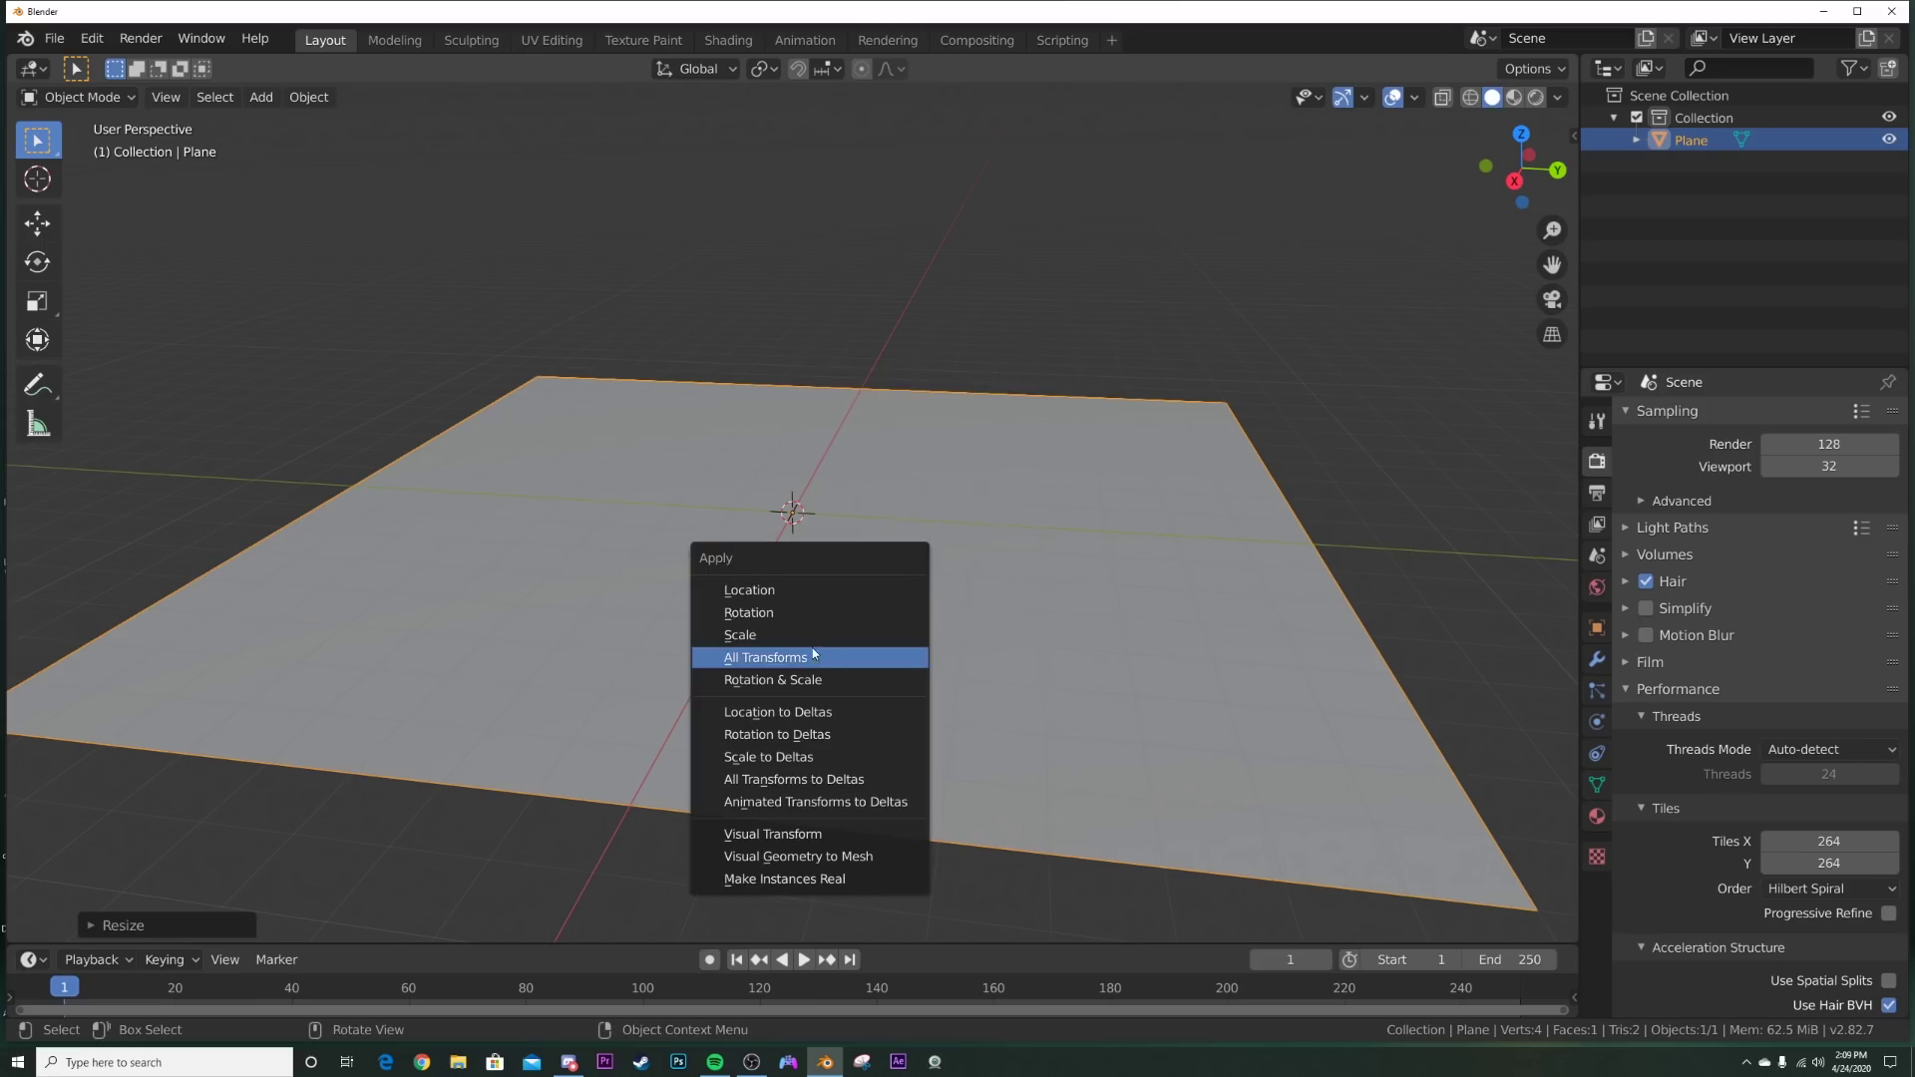
left_click(813, 656)
Step: Subdivide the plane's mesh with 100 cuts in Edit Mode
key("Tab")
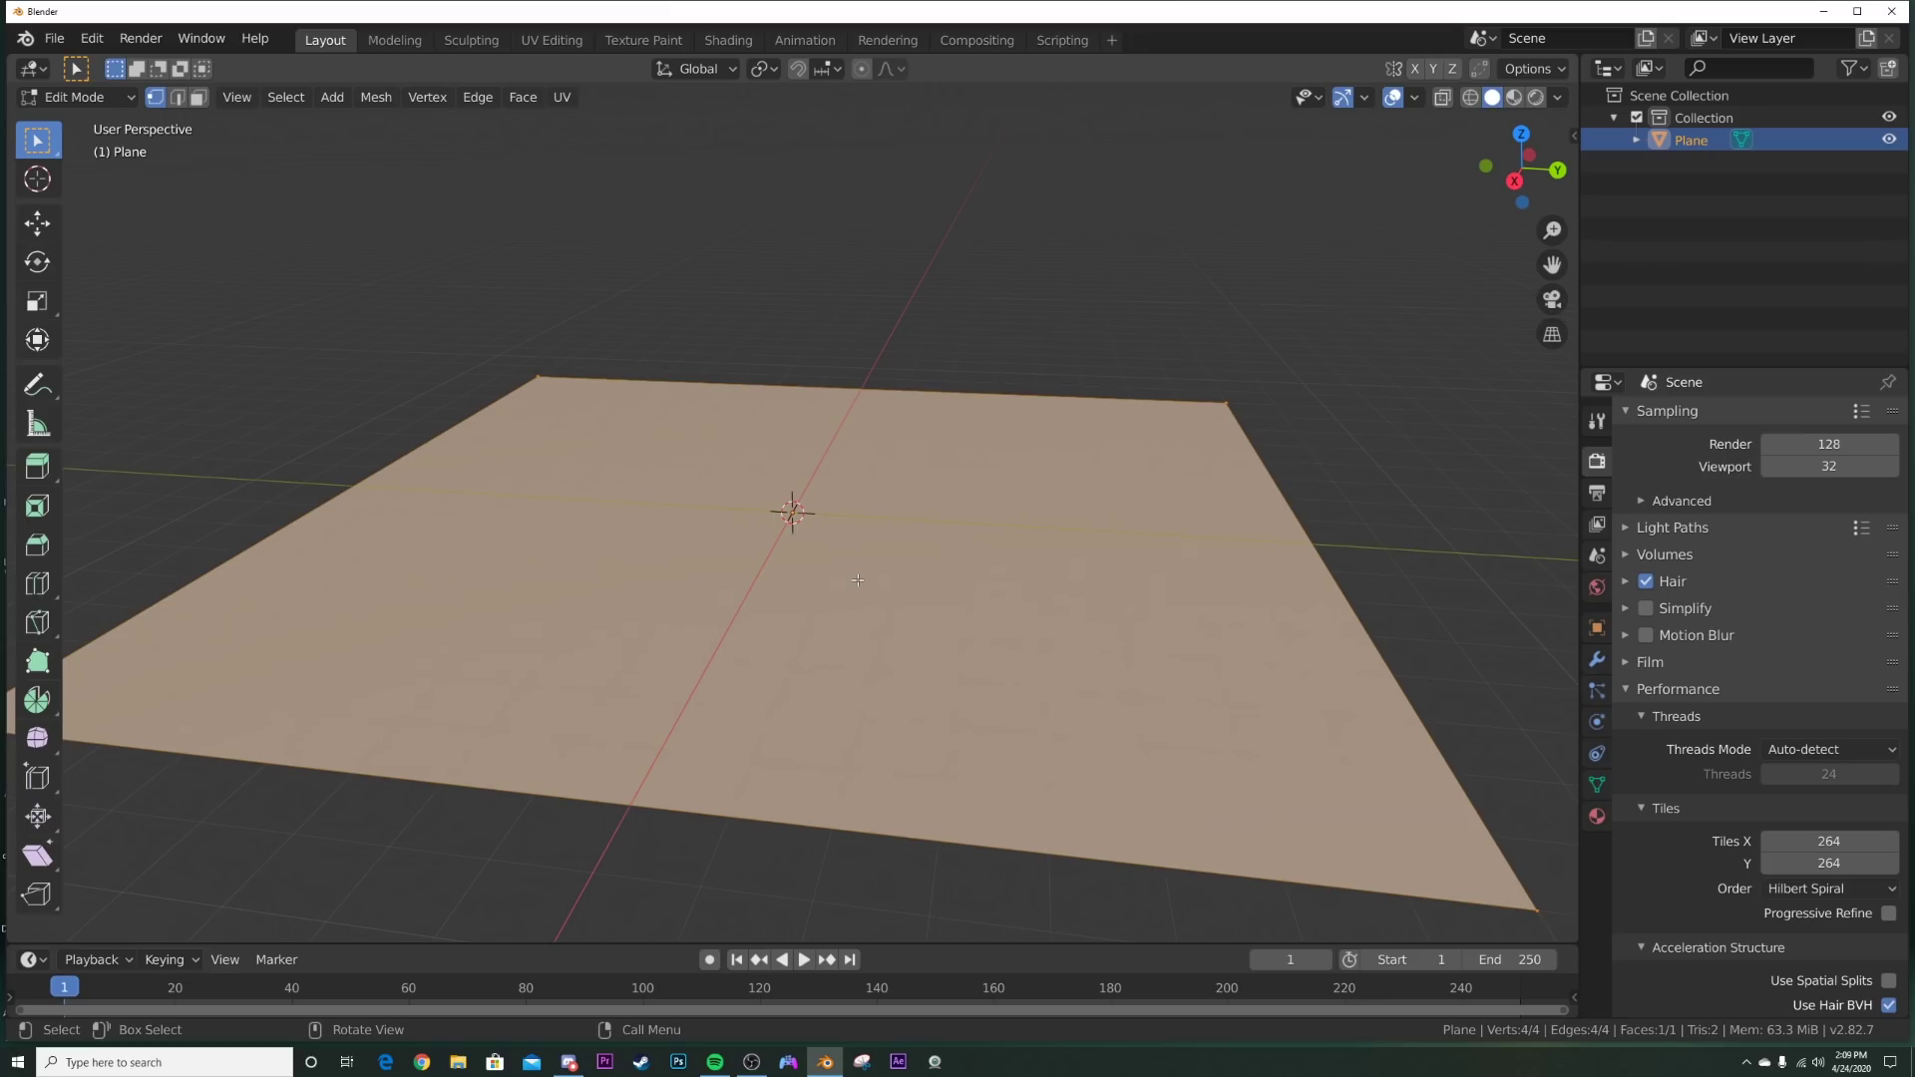
right_click(857, 579)
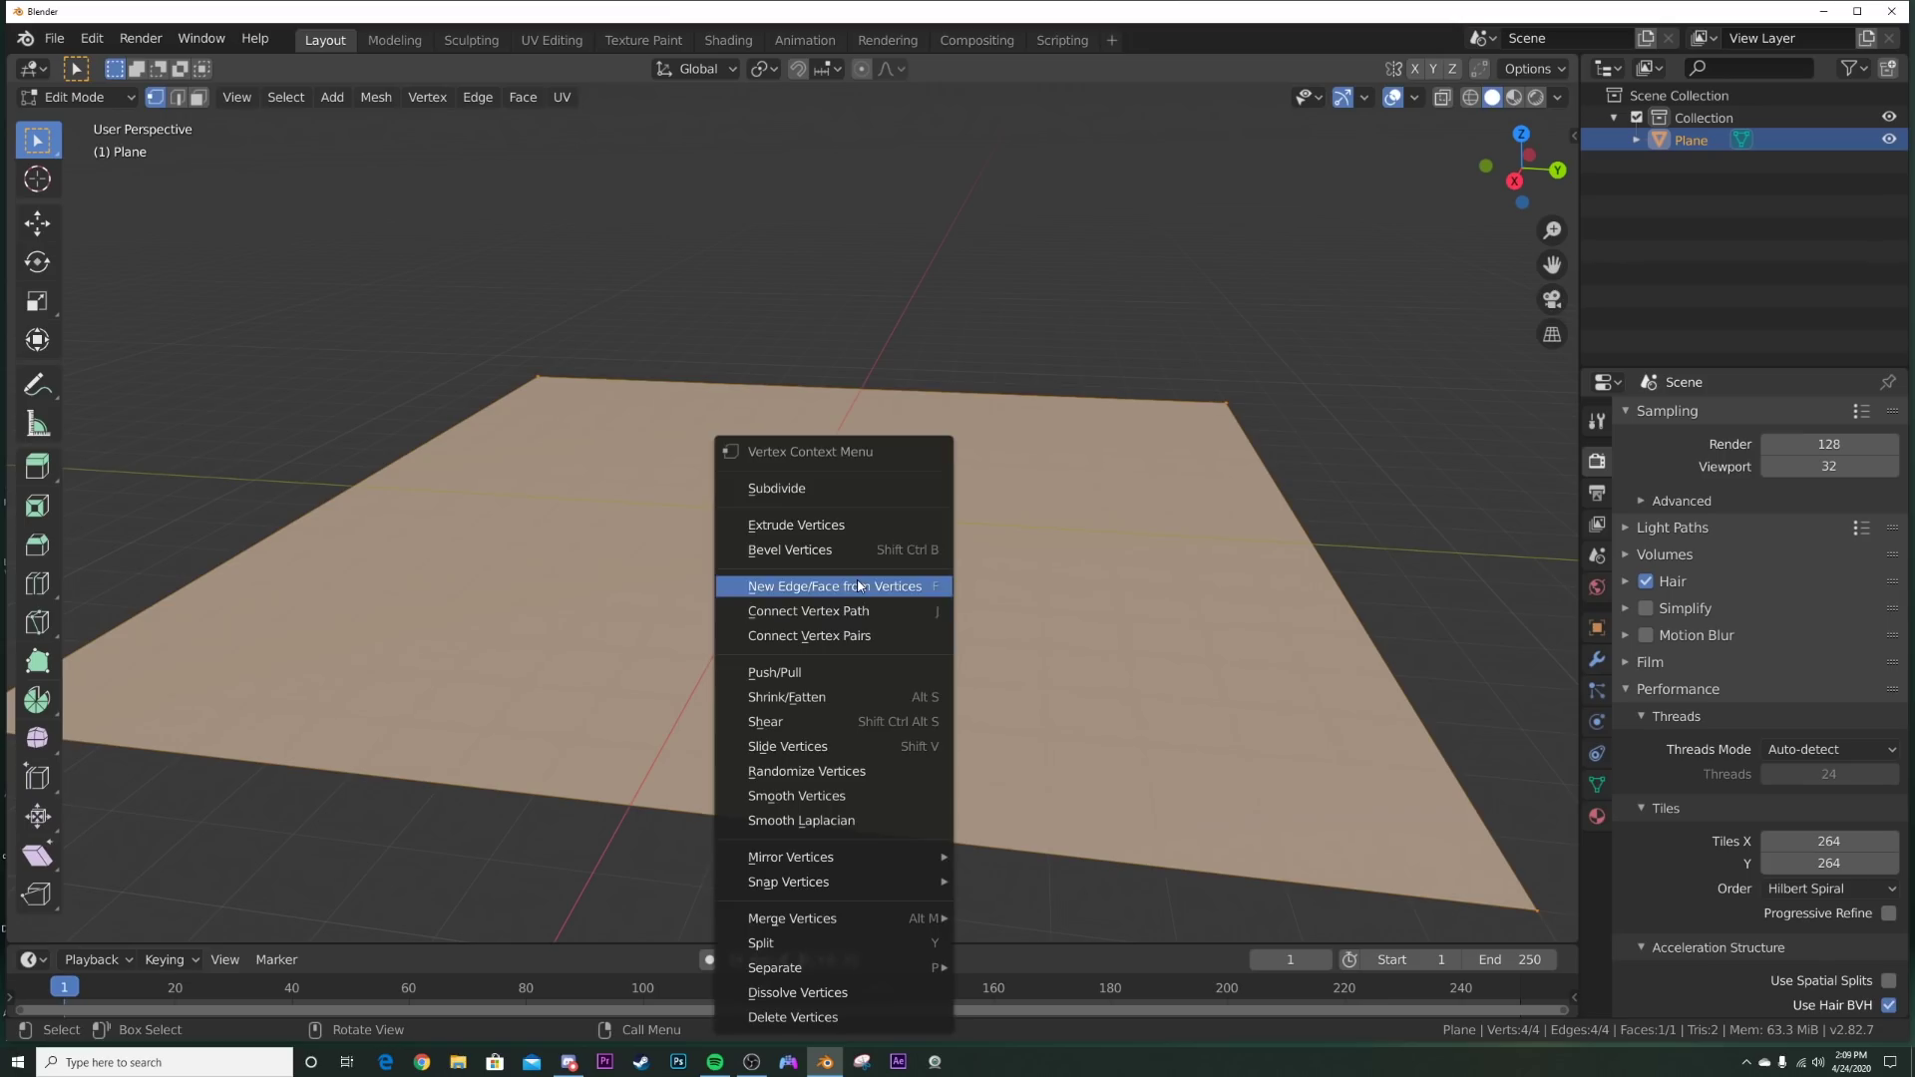
left_click(824, 489)
left_click(135, 928)
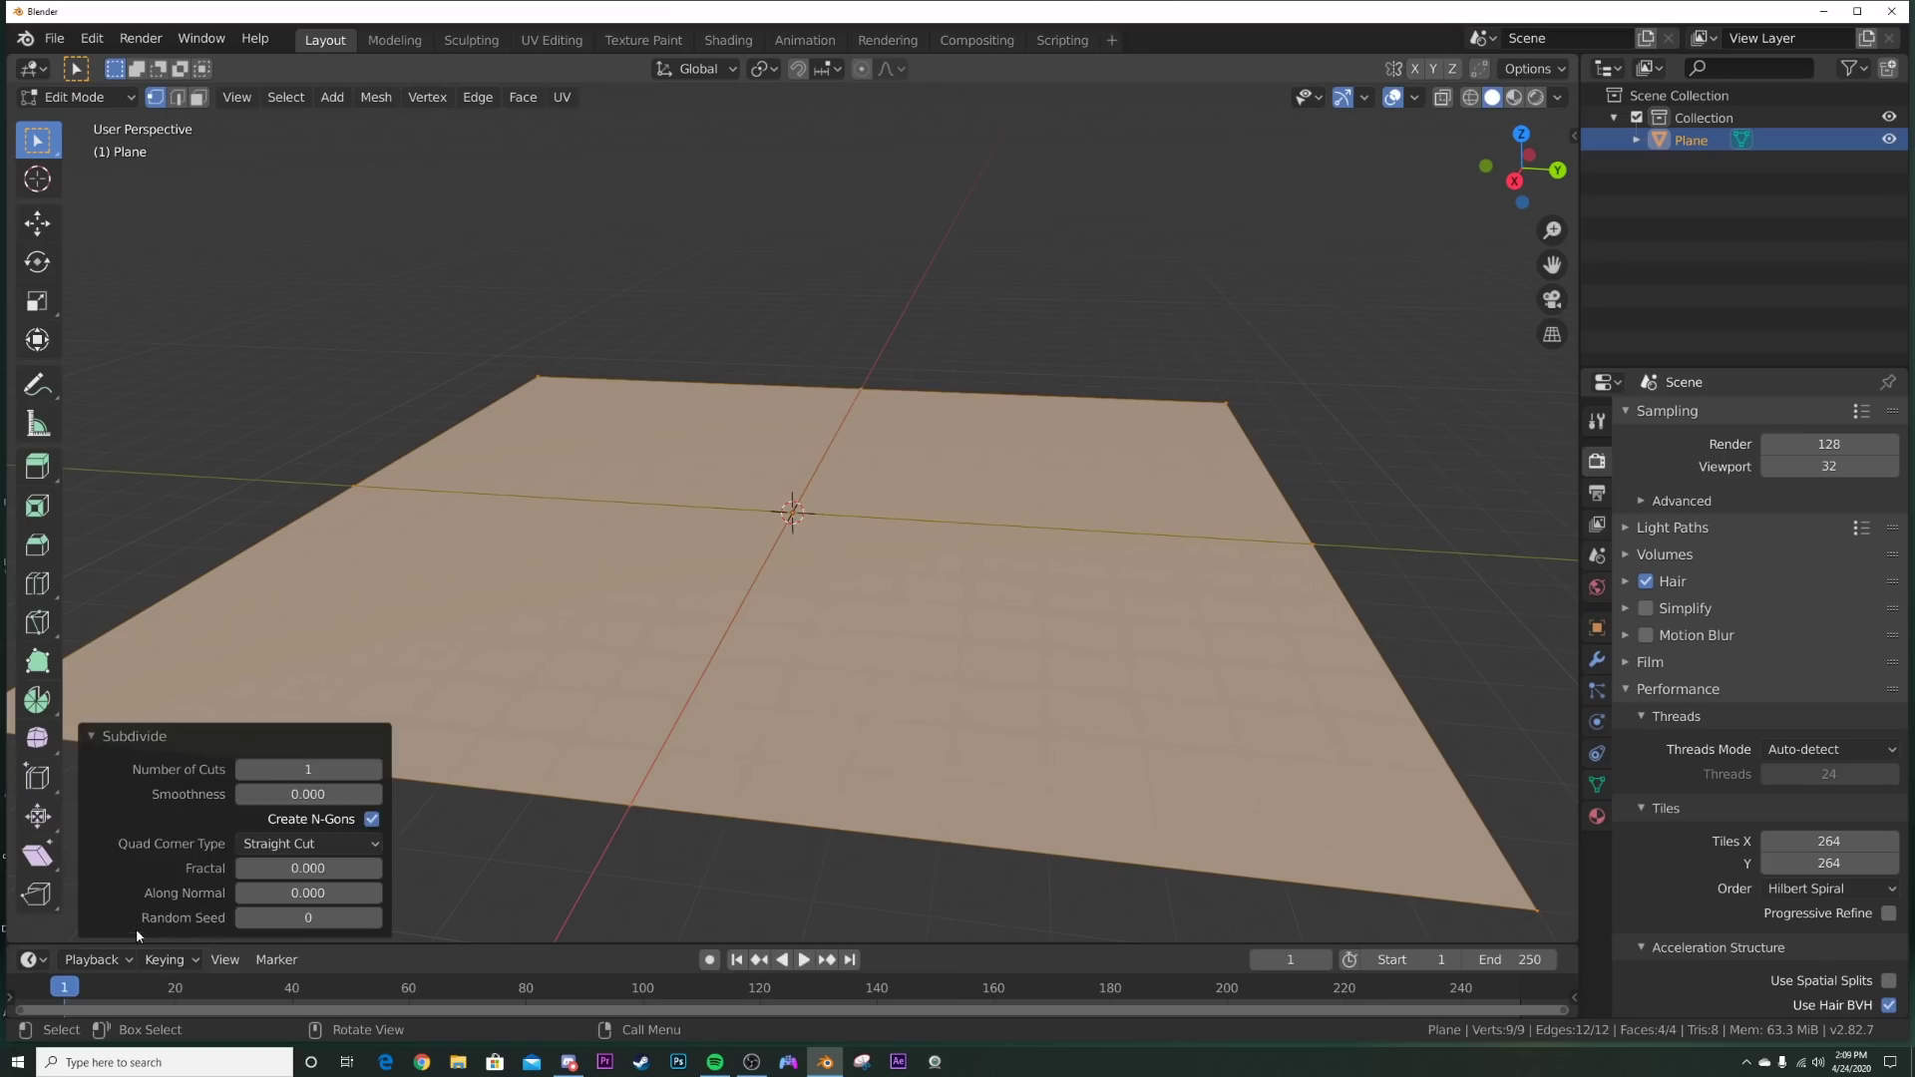
left_click(300, 770)
type("100")
key("Return")
key("Tab")
middle_click_drag(877, 548, 882, 608)
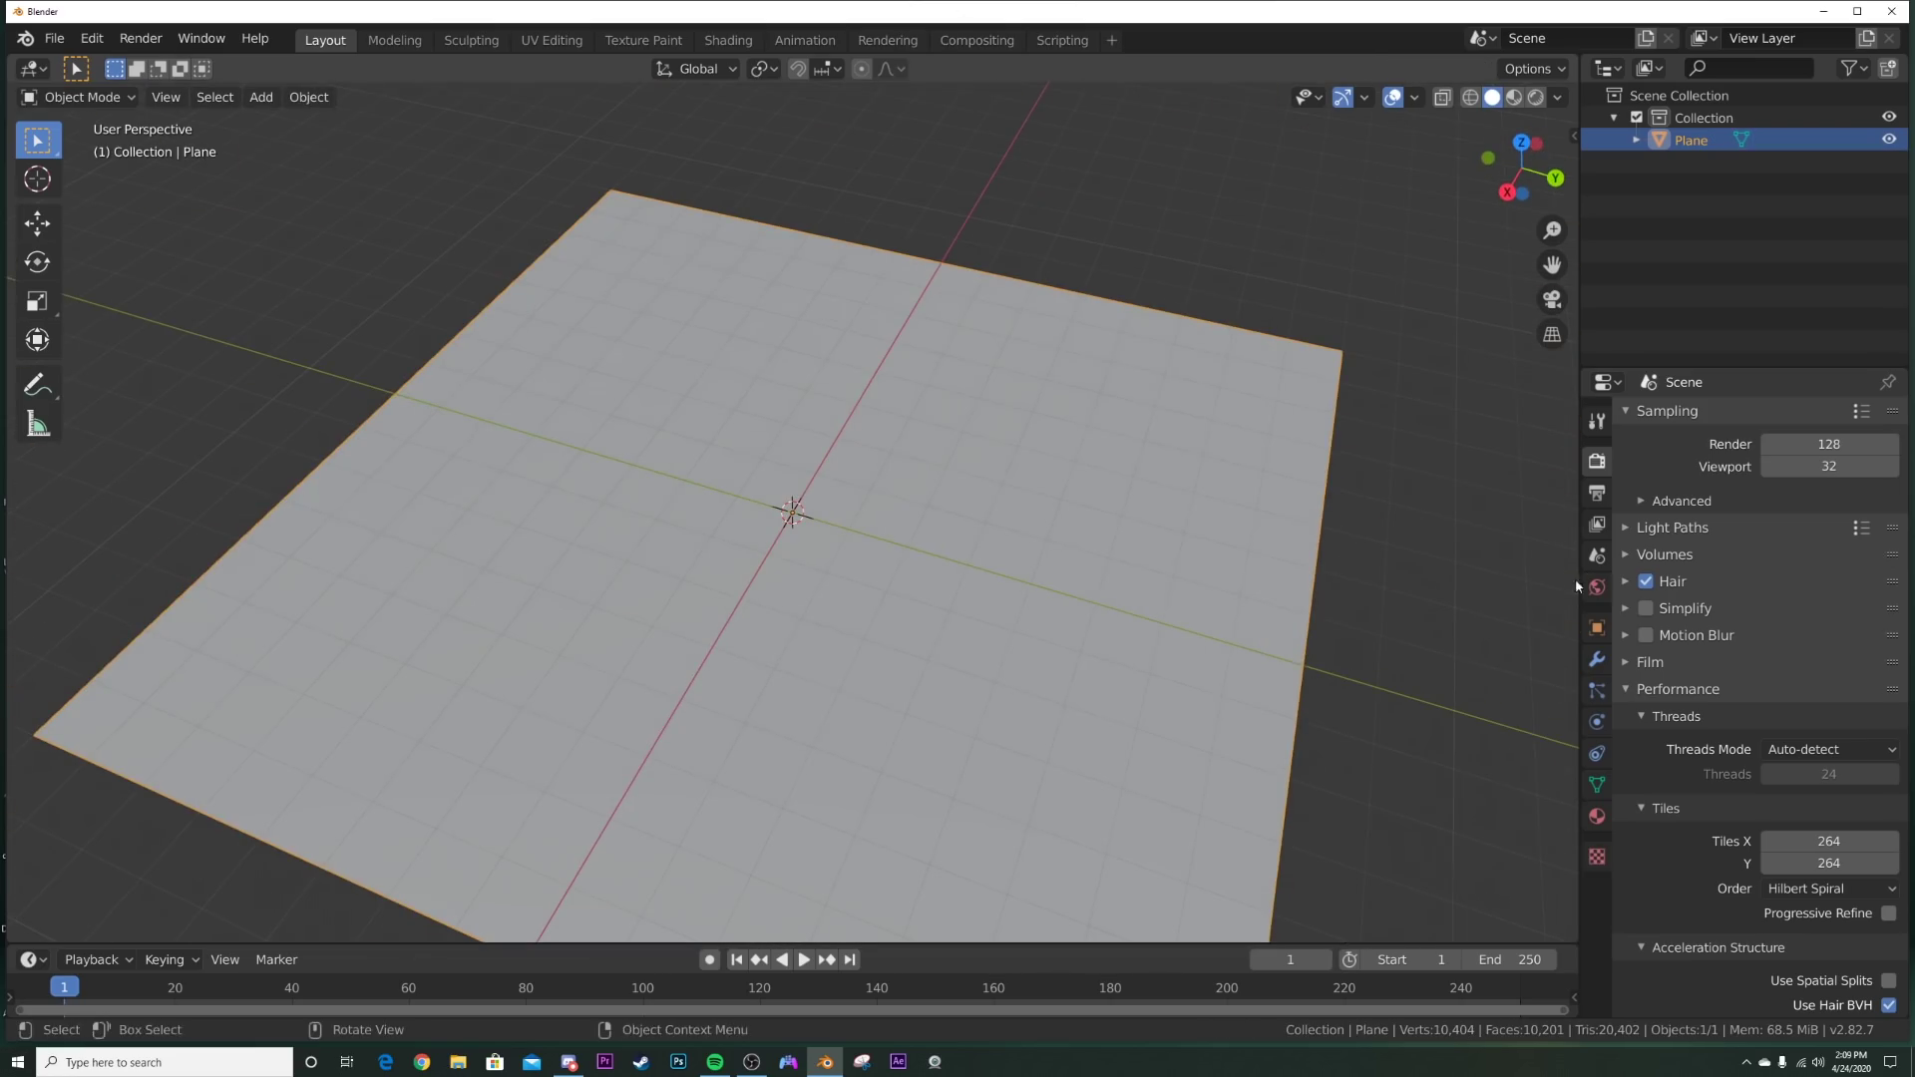
Step: Add Subdivision Surface and Displace modifiers to the plane
left_click(1598, 661)
left_click(1687, 419)
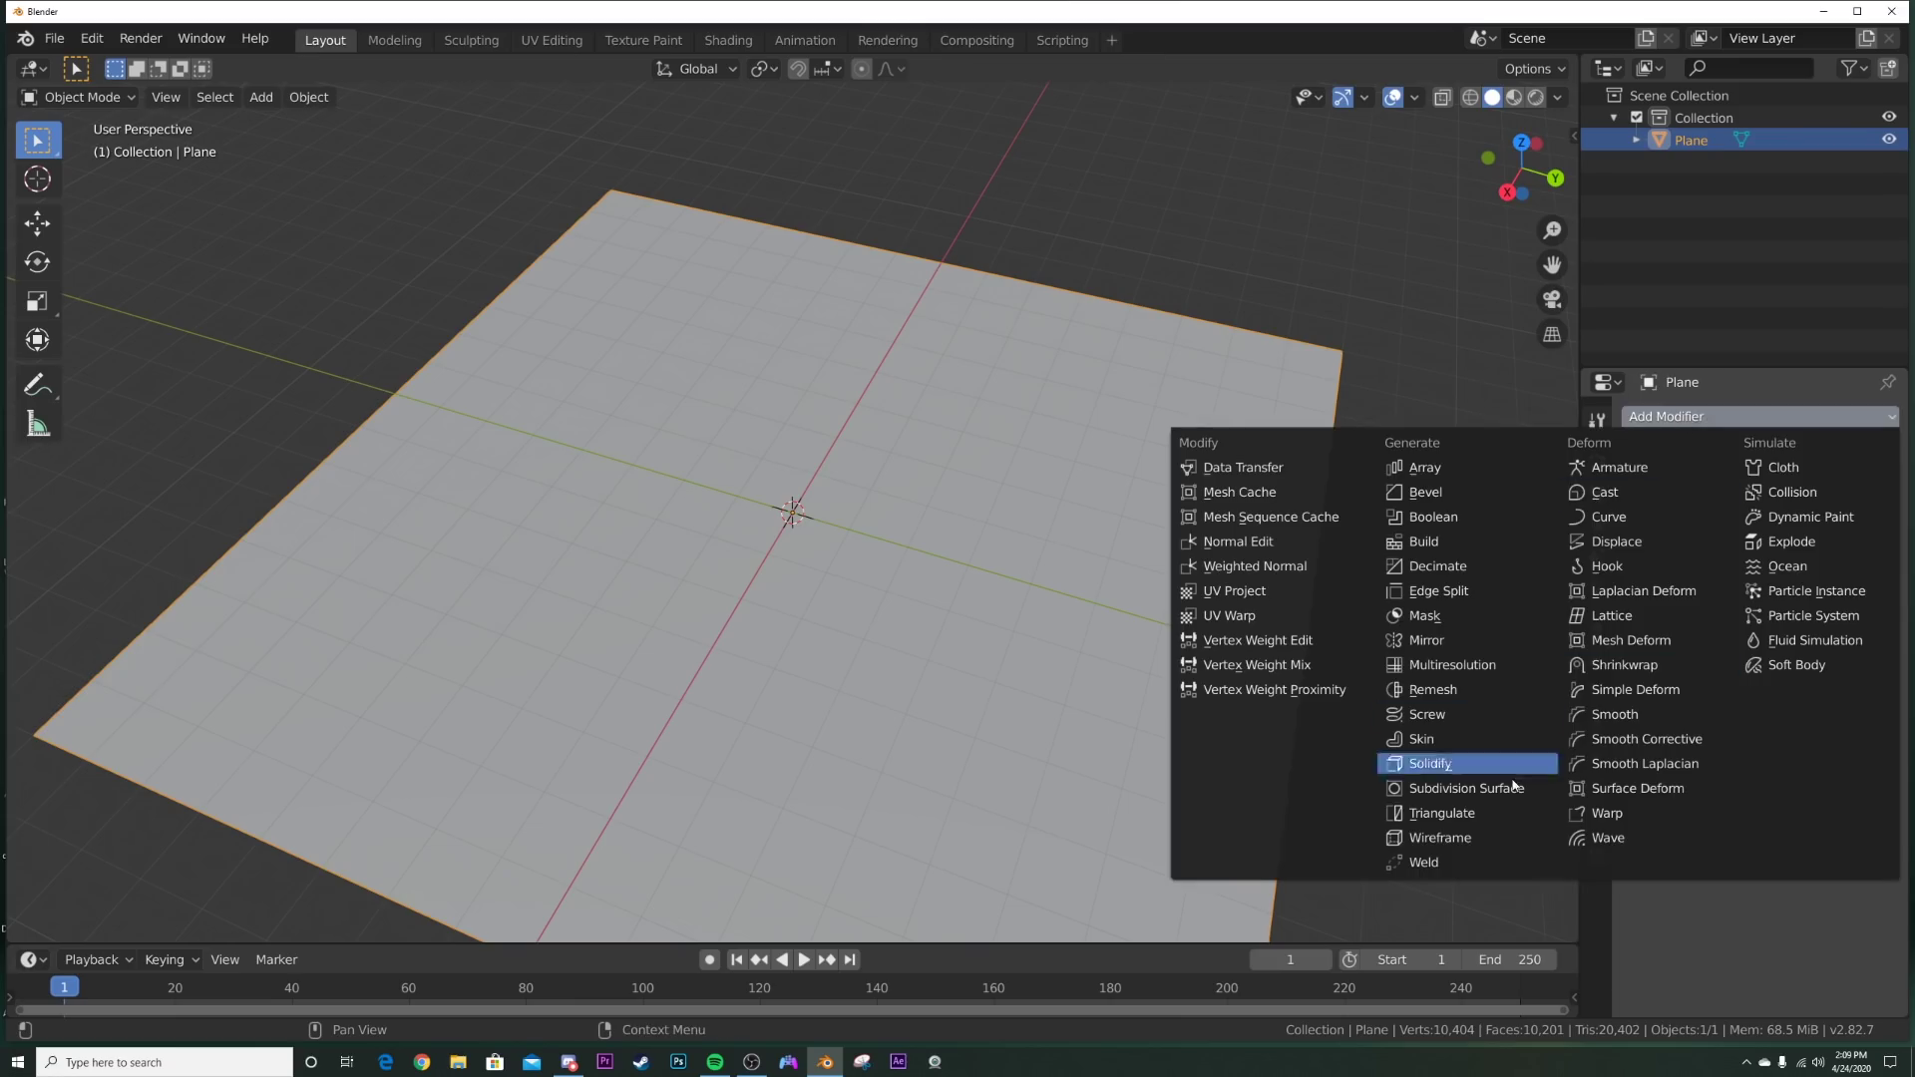
left_click(1496, 788)
left_click(1687, 417)
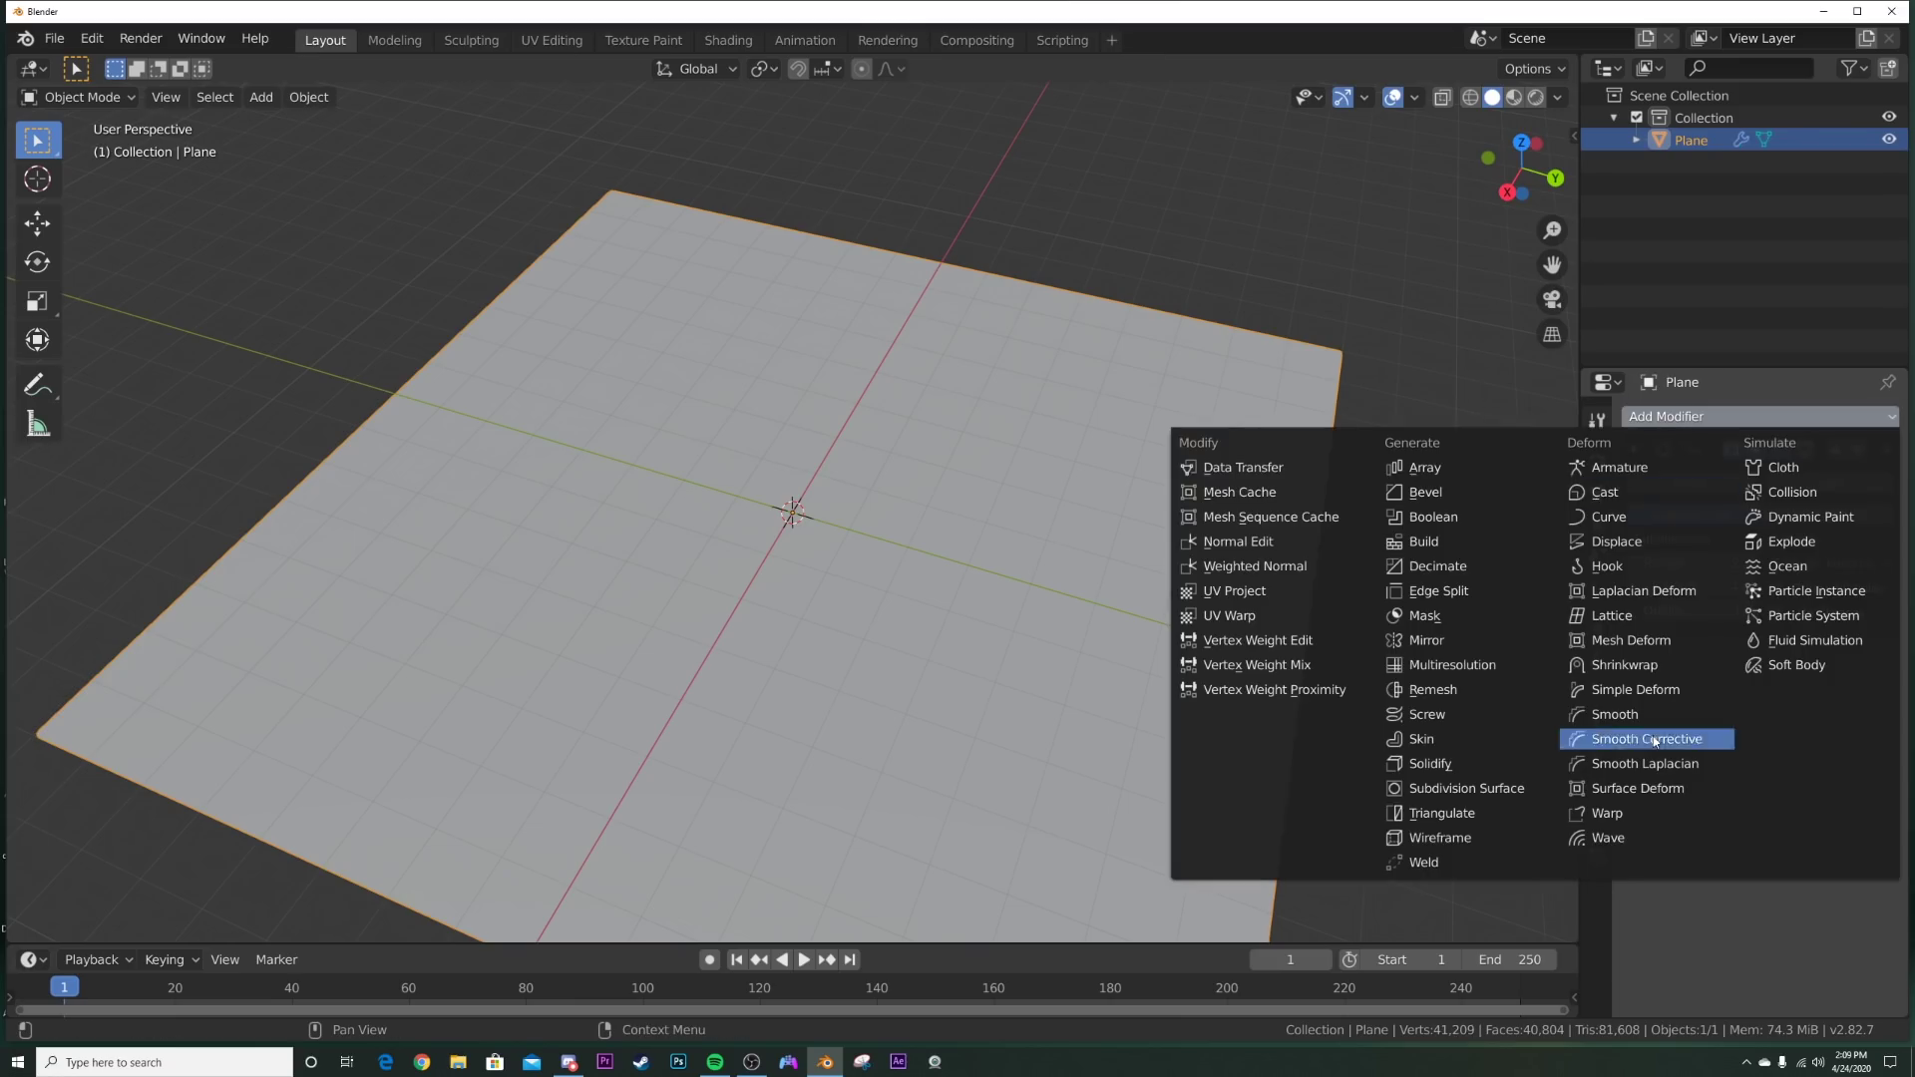
left_click(1639, 552)
middle_click_drag(1057, 638, 1119, 578)
Step: Give the Displace modifier a new Clouds texture with depth 0 and size 1.76
left_click(1752, 758)
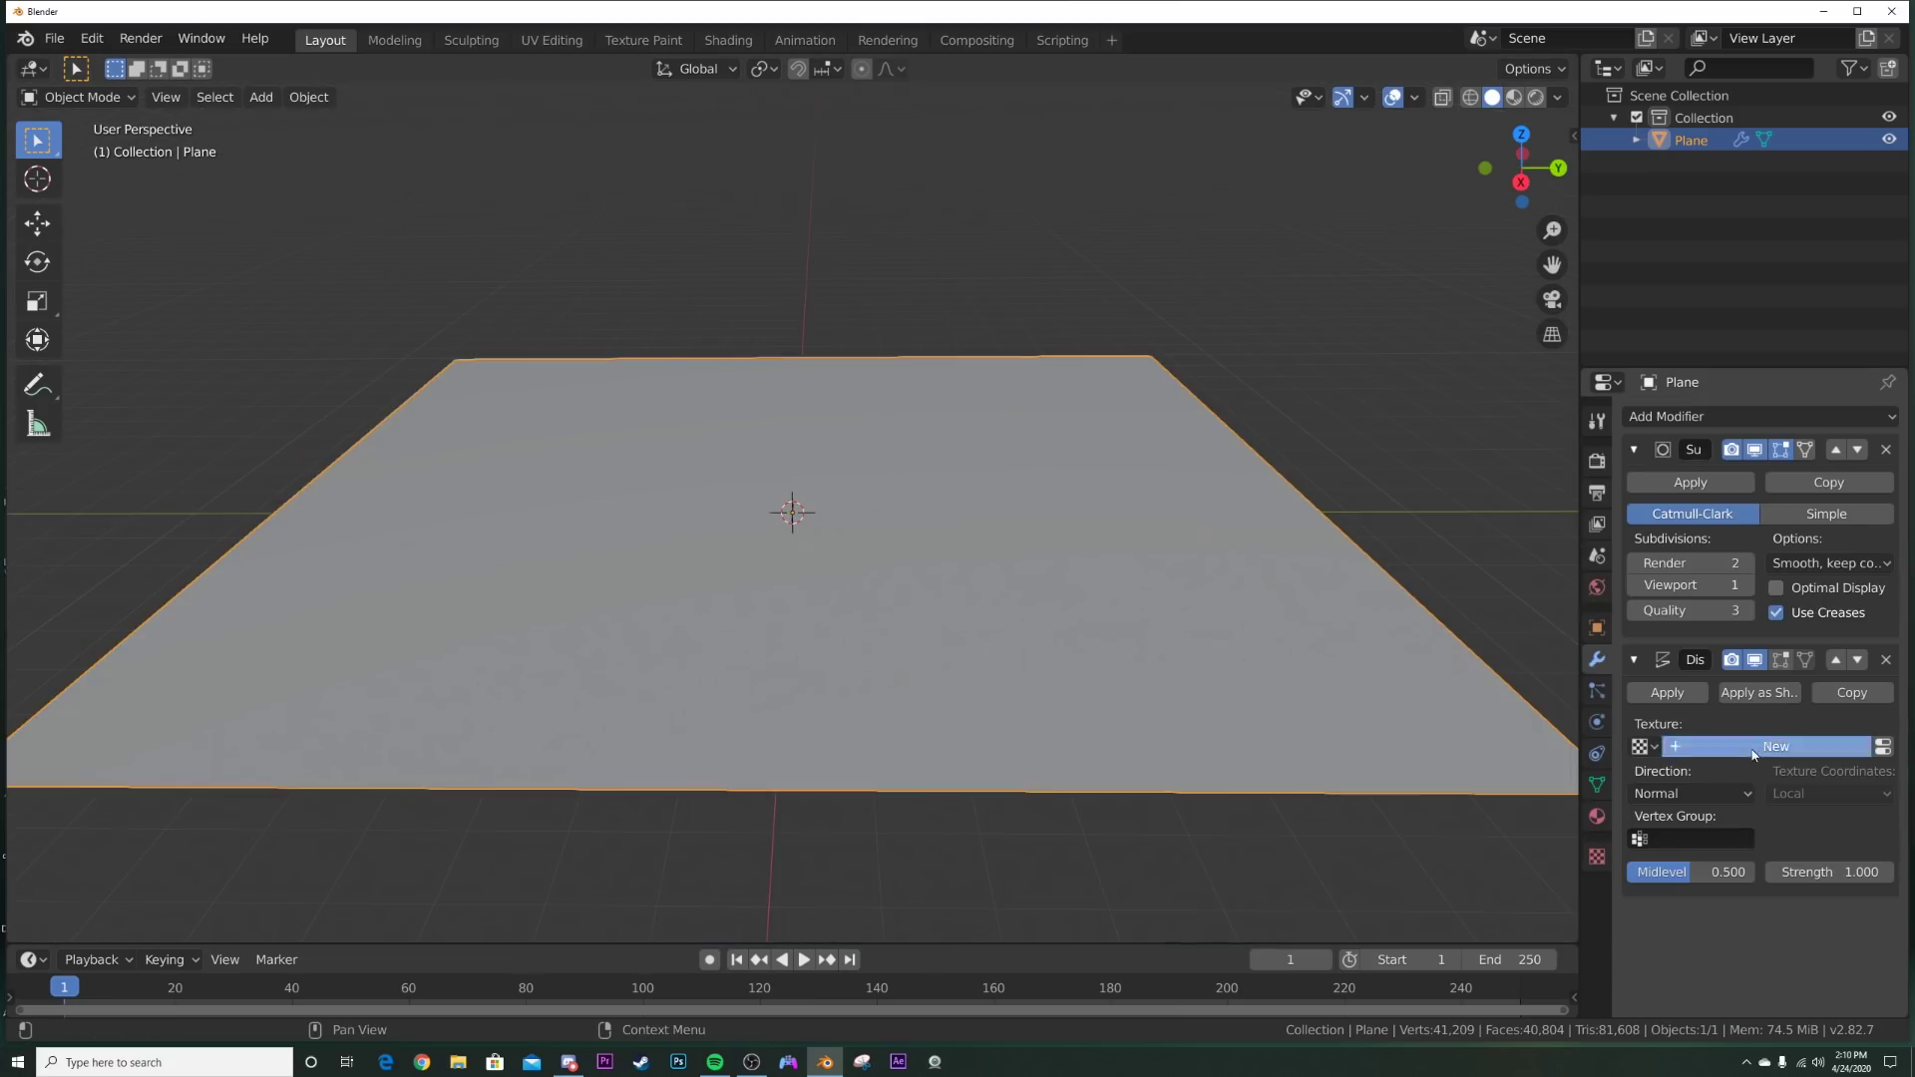
left_click(1883, 747)
left_click(1777, 486)
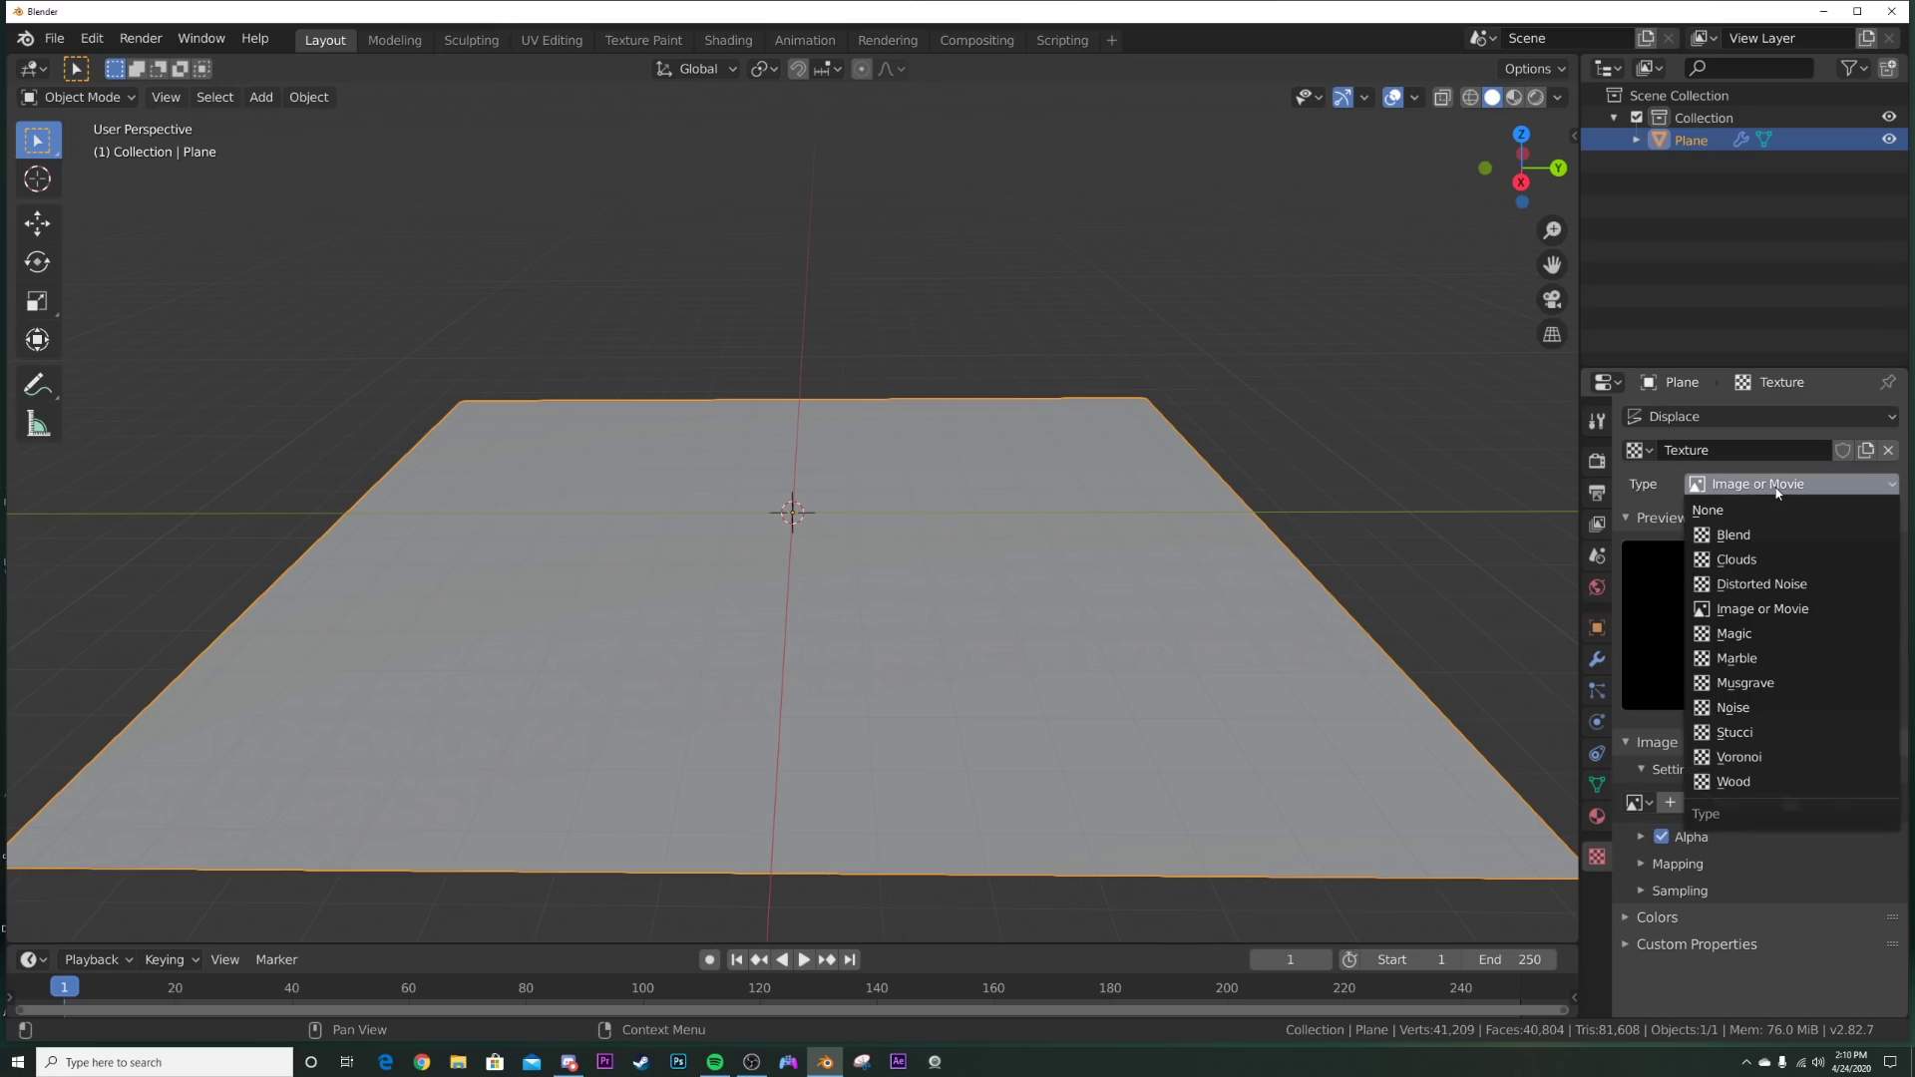
left_click(1756, 559)
left_click_drag(1813, 902, 1845, 876)
middle_click_drag(989, 702, 979, 693)
Step: Enable the texture's Color Ramp and move the white stop to 0.391 to form plateaus
left_click(1657, 960)
scroll(1684, 942, "down", 5)
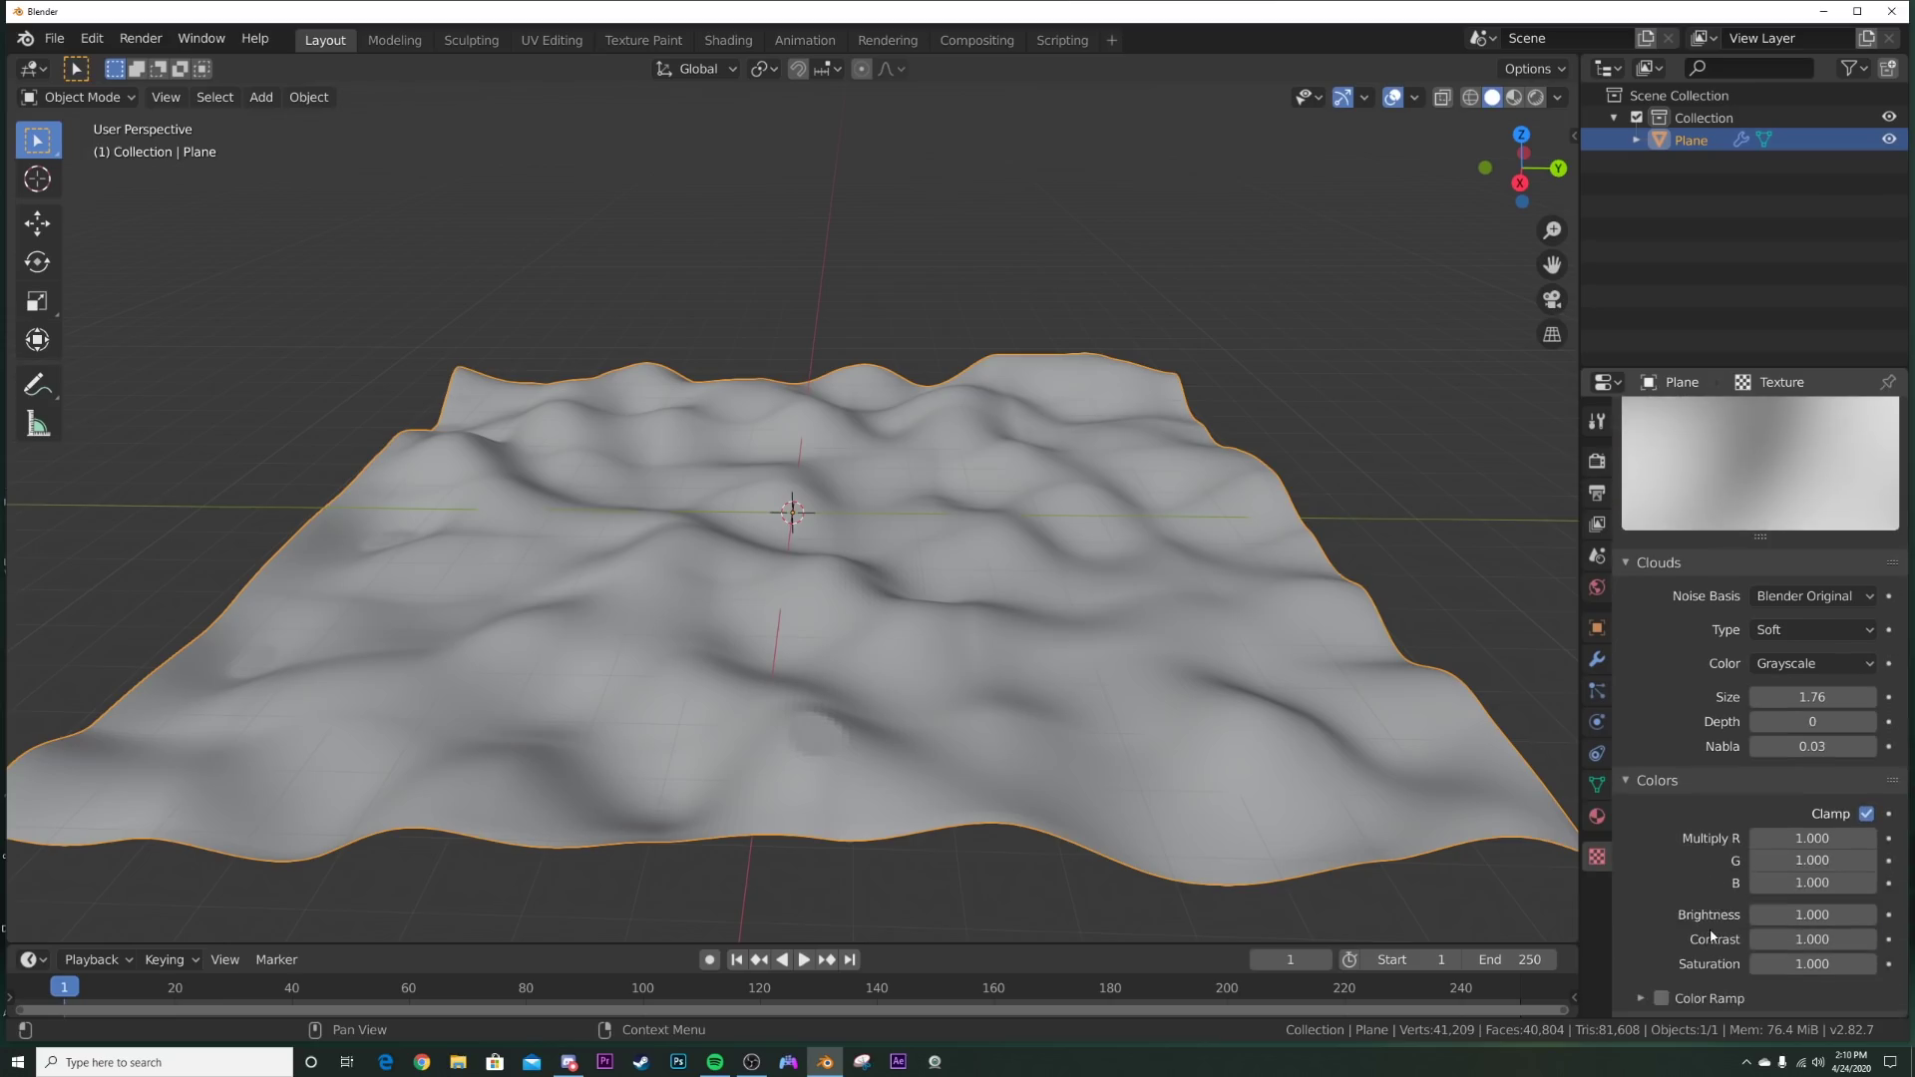
left_click(1658, 980)
left_click(1697, 981)
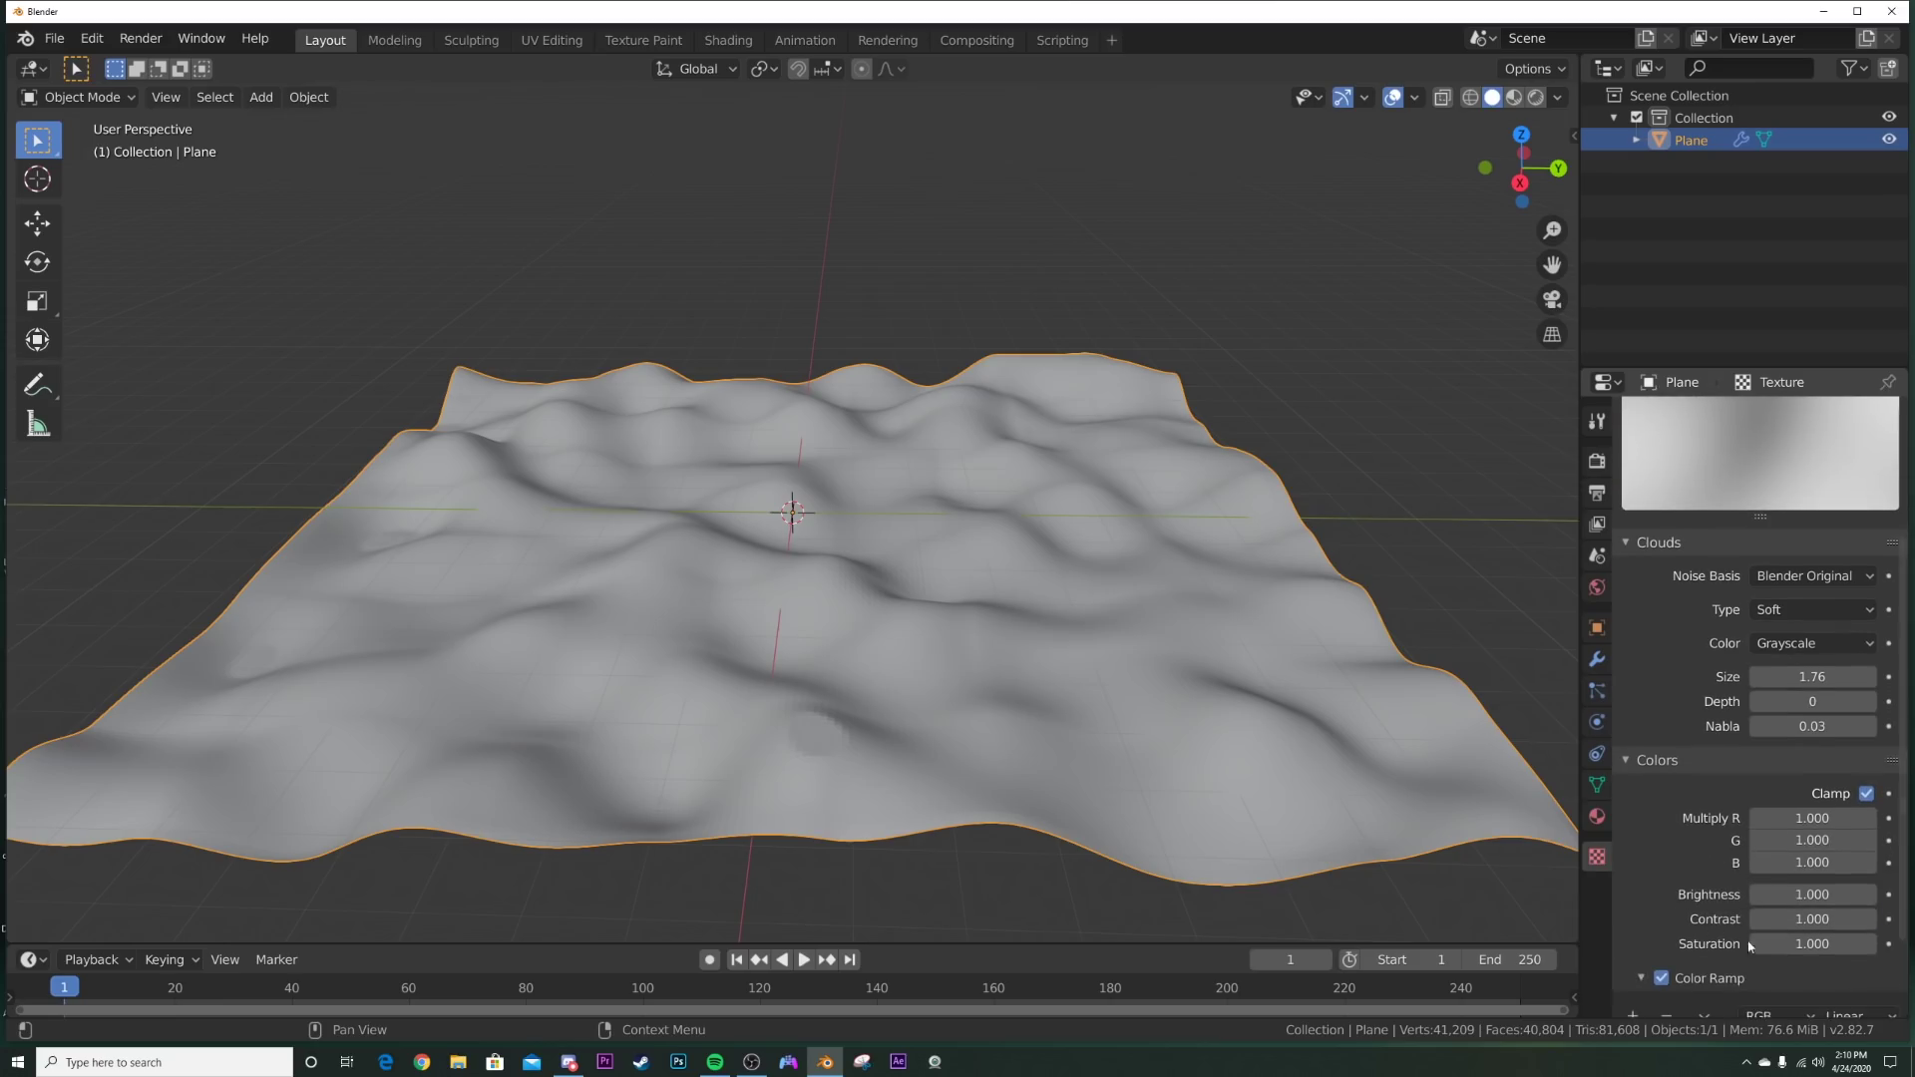
scroll(1750, 942, "down", 3)
middle_click_drag(846, 562, 851, 573)
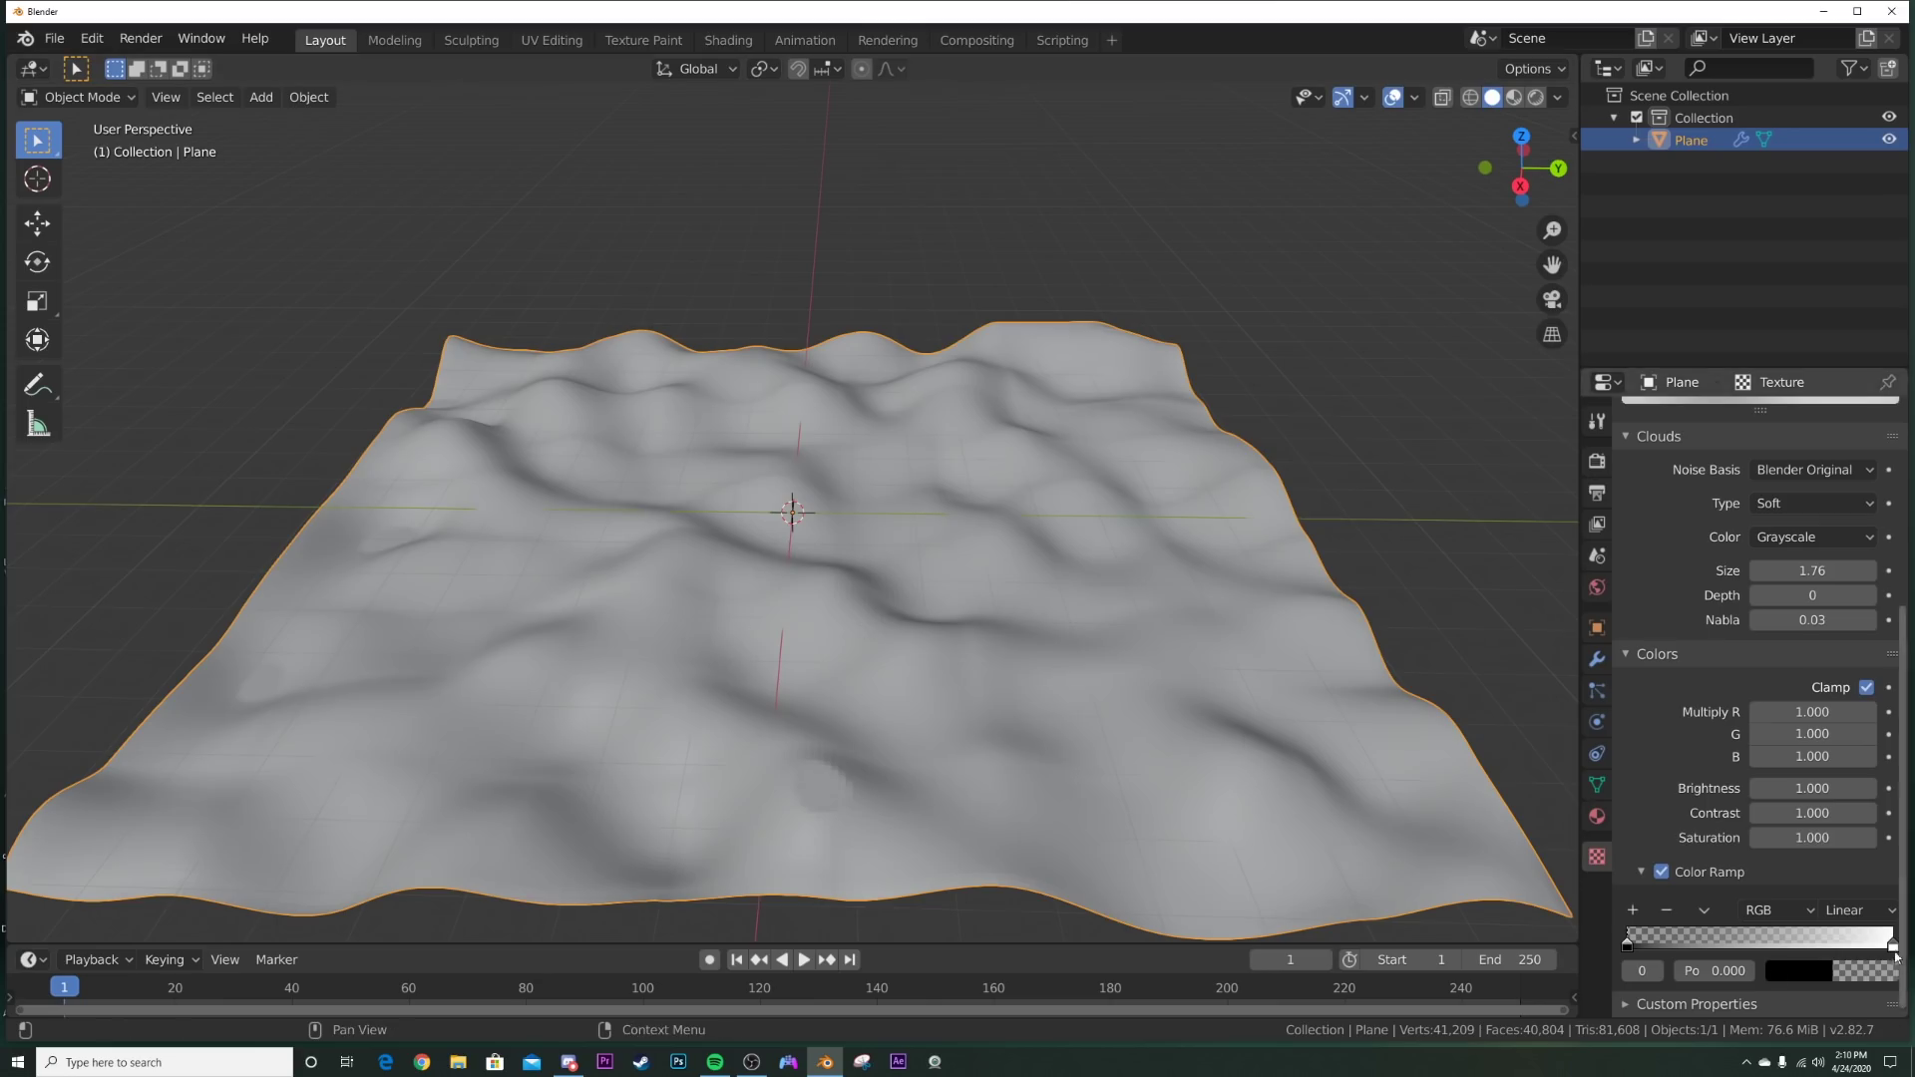
middle_click_drag(895, 653, 910, 658)
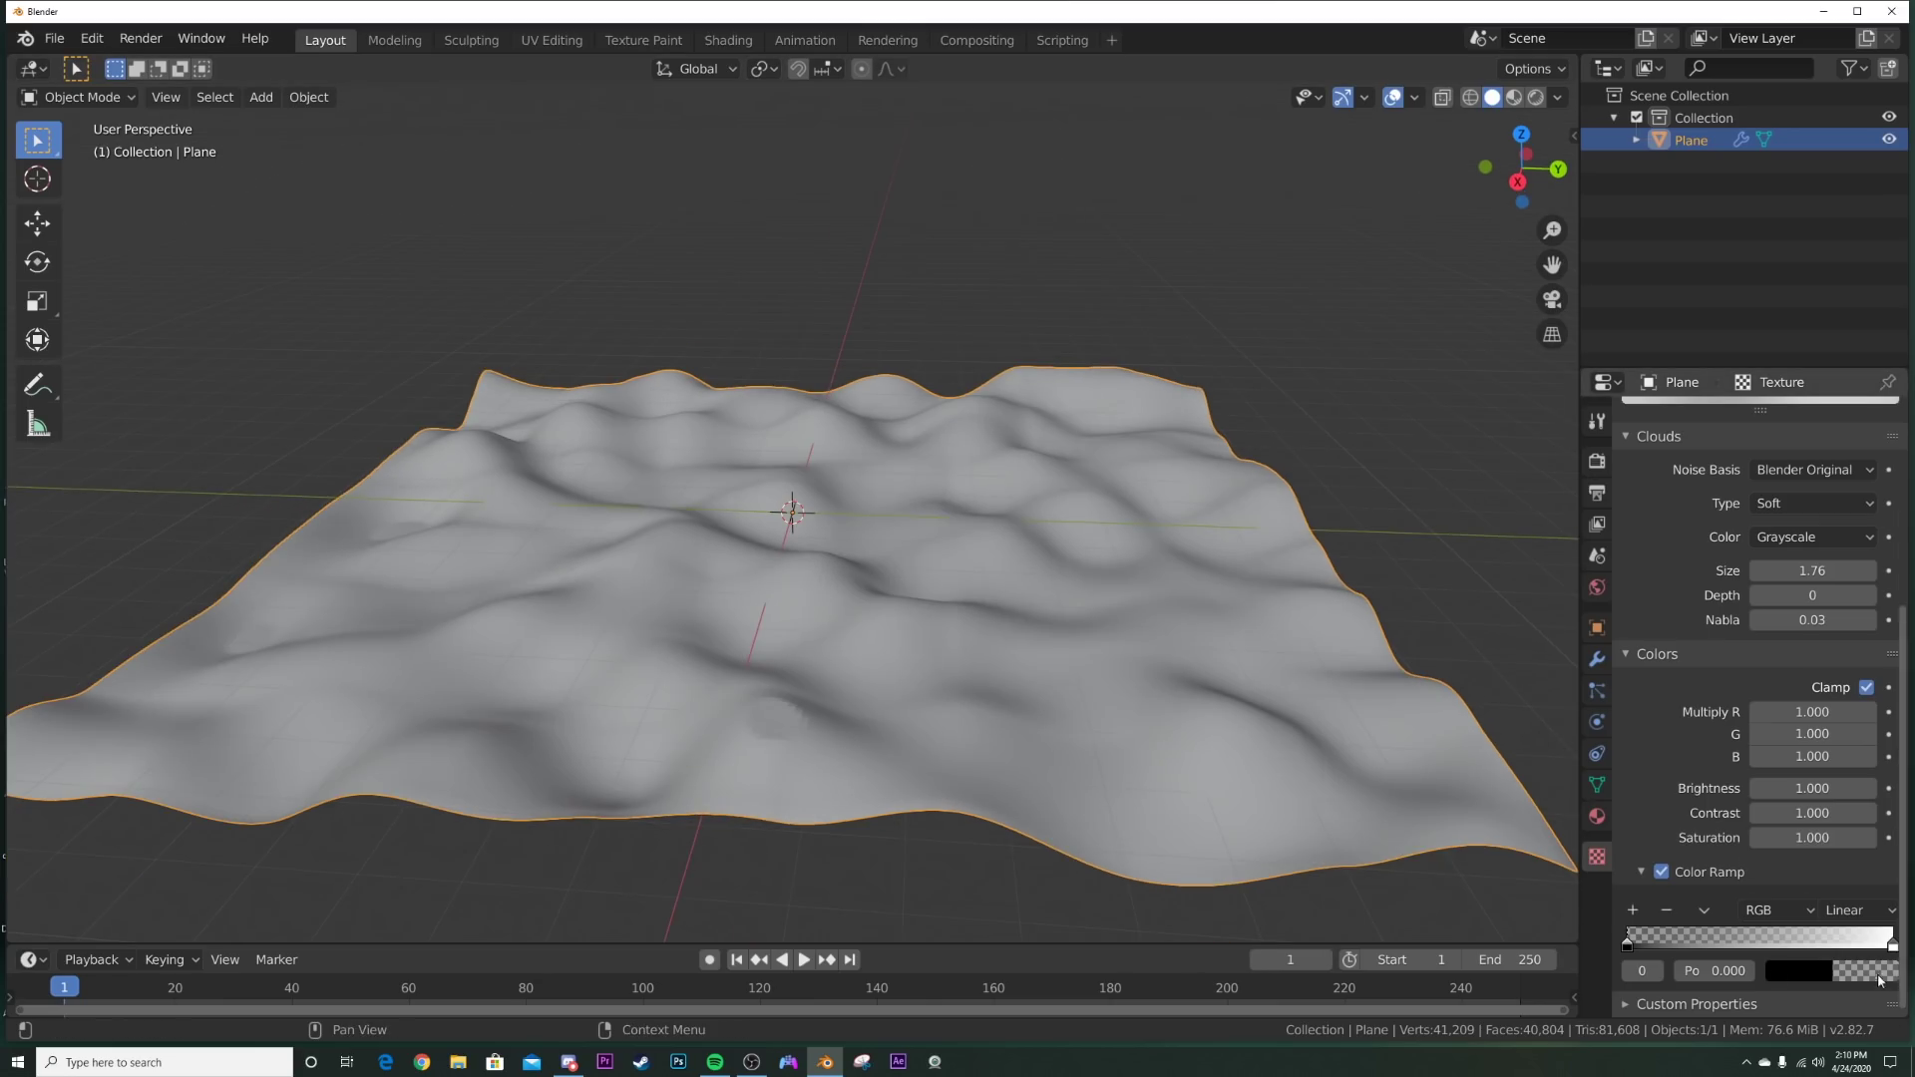
left_click_drag(1893, 944, 1730, 959)
mouse_move(1007, 524)
middle_mouse_down()
mouse_move(917, 596)
mouse_move(943, 582)
mouse_move(900, 548)
mouse_move(1013, 555)
middle_mouse_up()
scroll(918, 596, "up", 4)
Step: Add a second plane scaled by 8
scroll(1014, 555, "down", 4)
key("shift+a")
mouse_move(1001, 462)
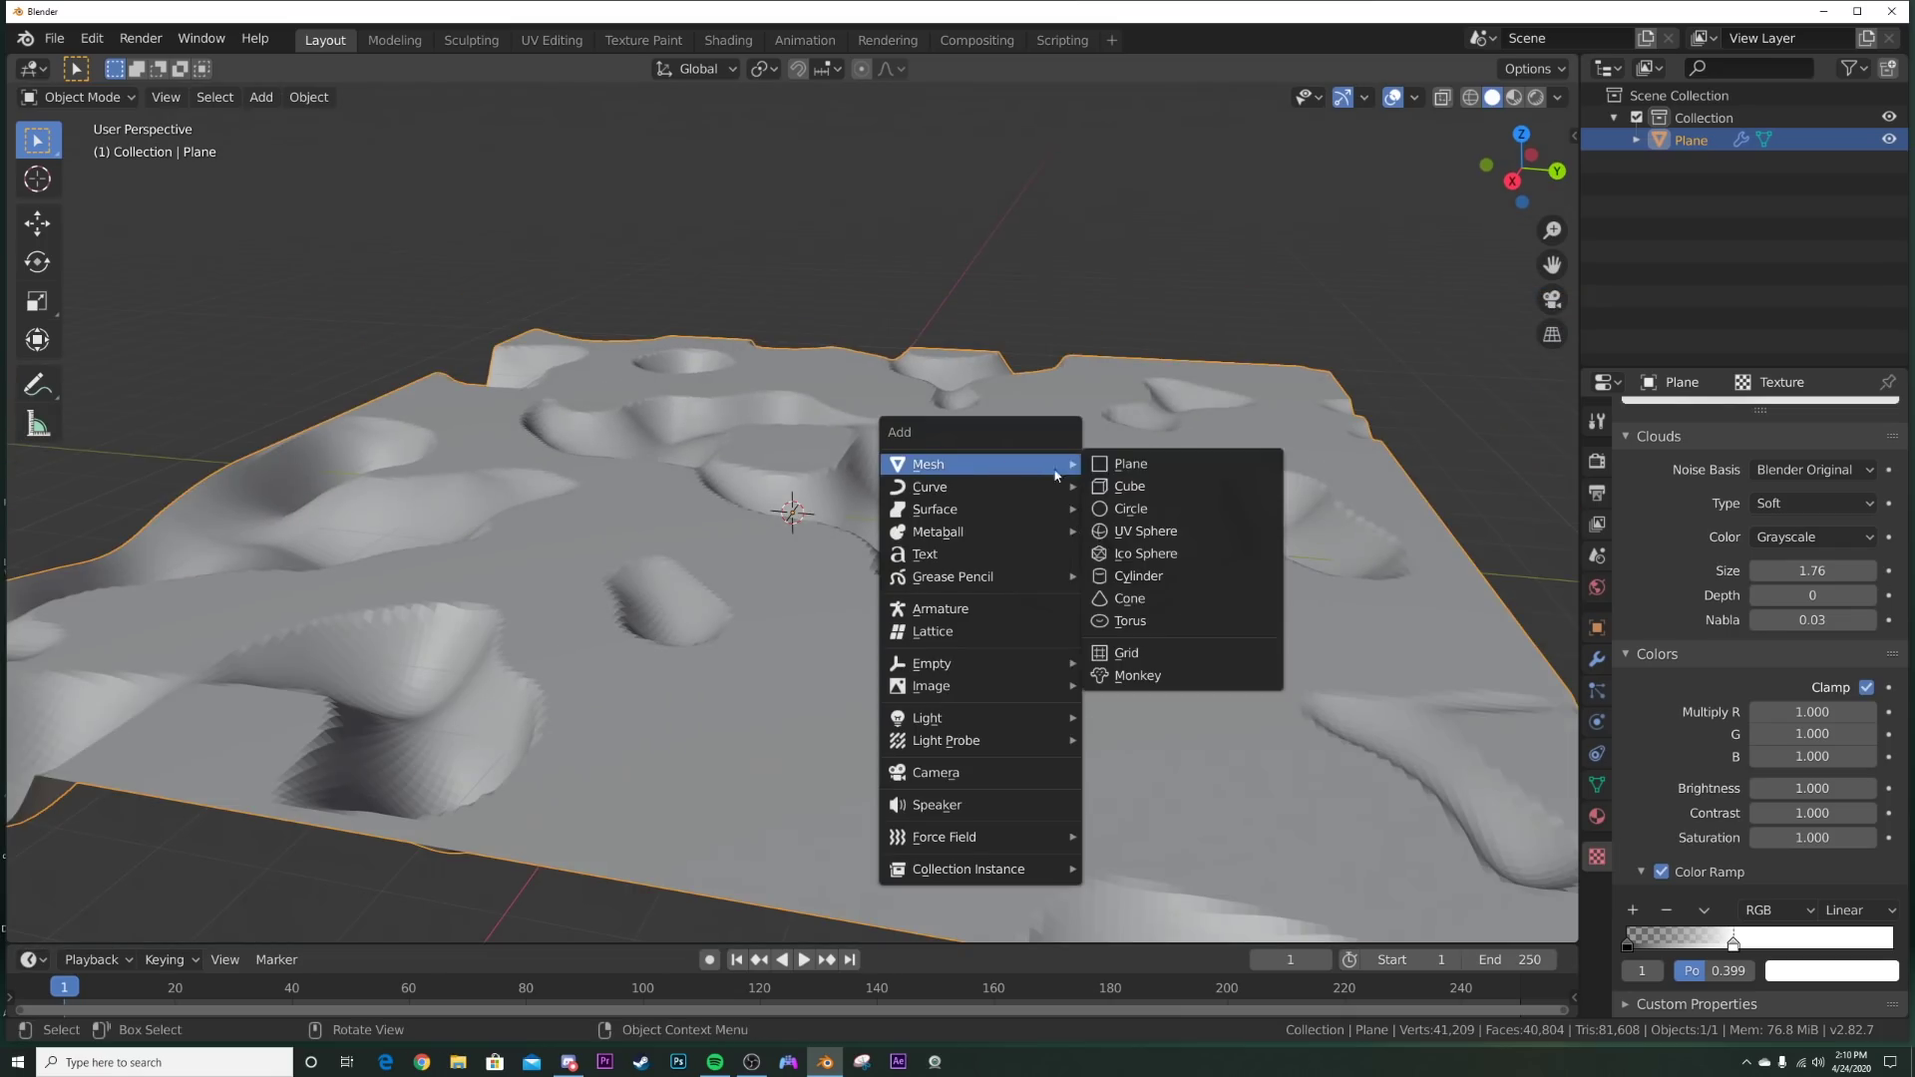
left_click(1097, 465)
type("s8")
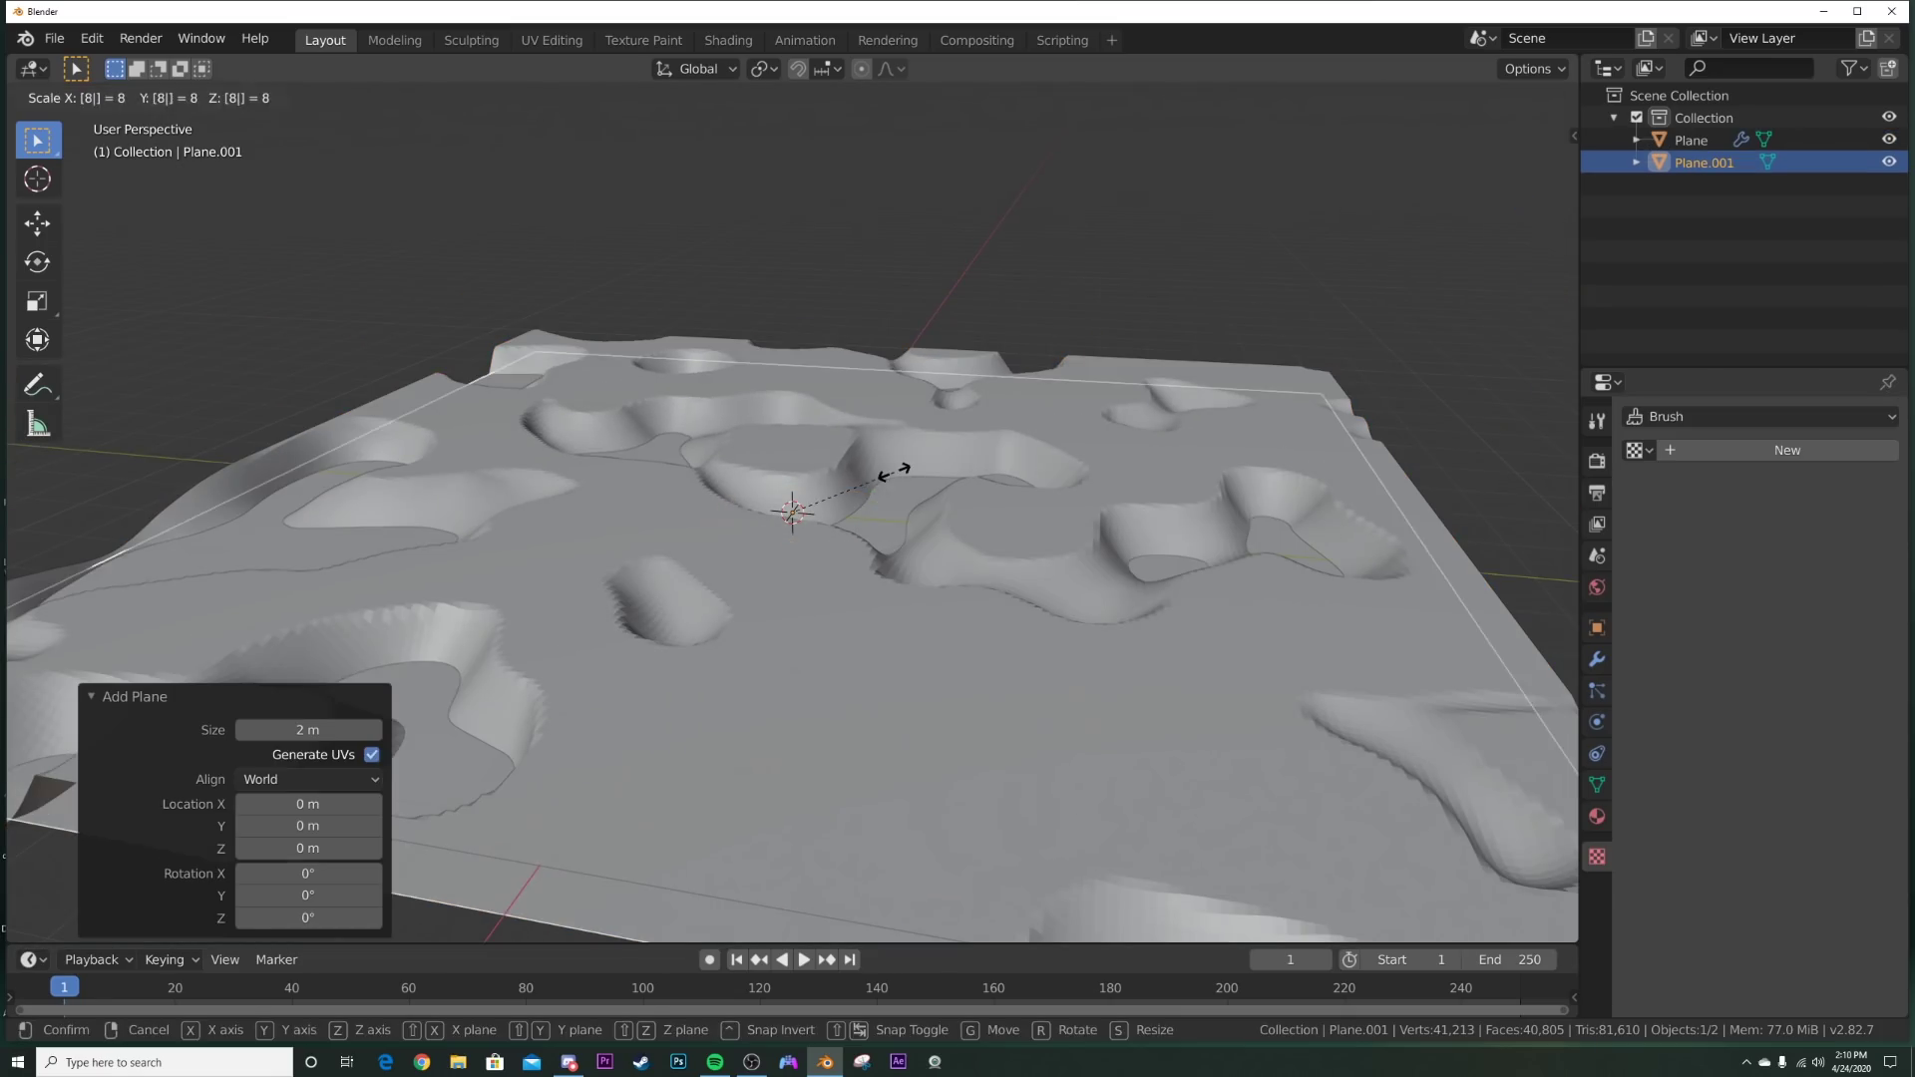
key("Return")
Step: Raise the new plane 0.446 m along Z so it cuts through the terrain as water
left_click(37, 222)
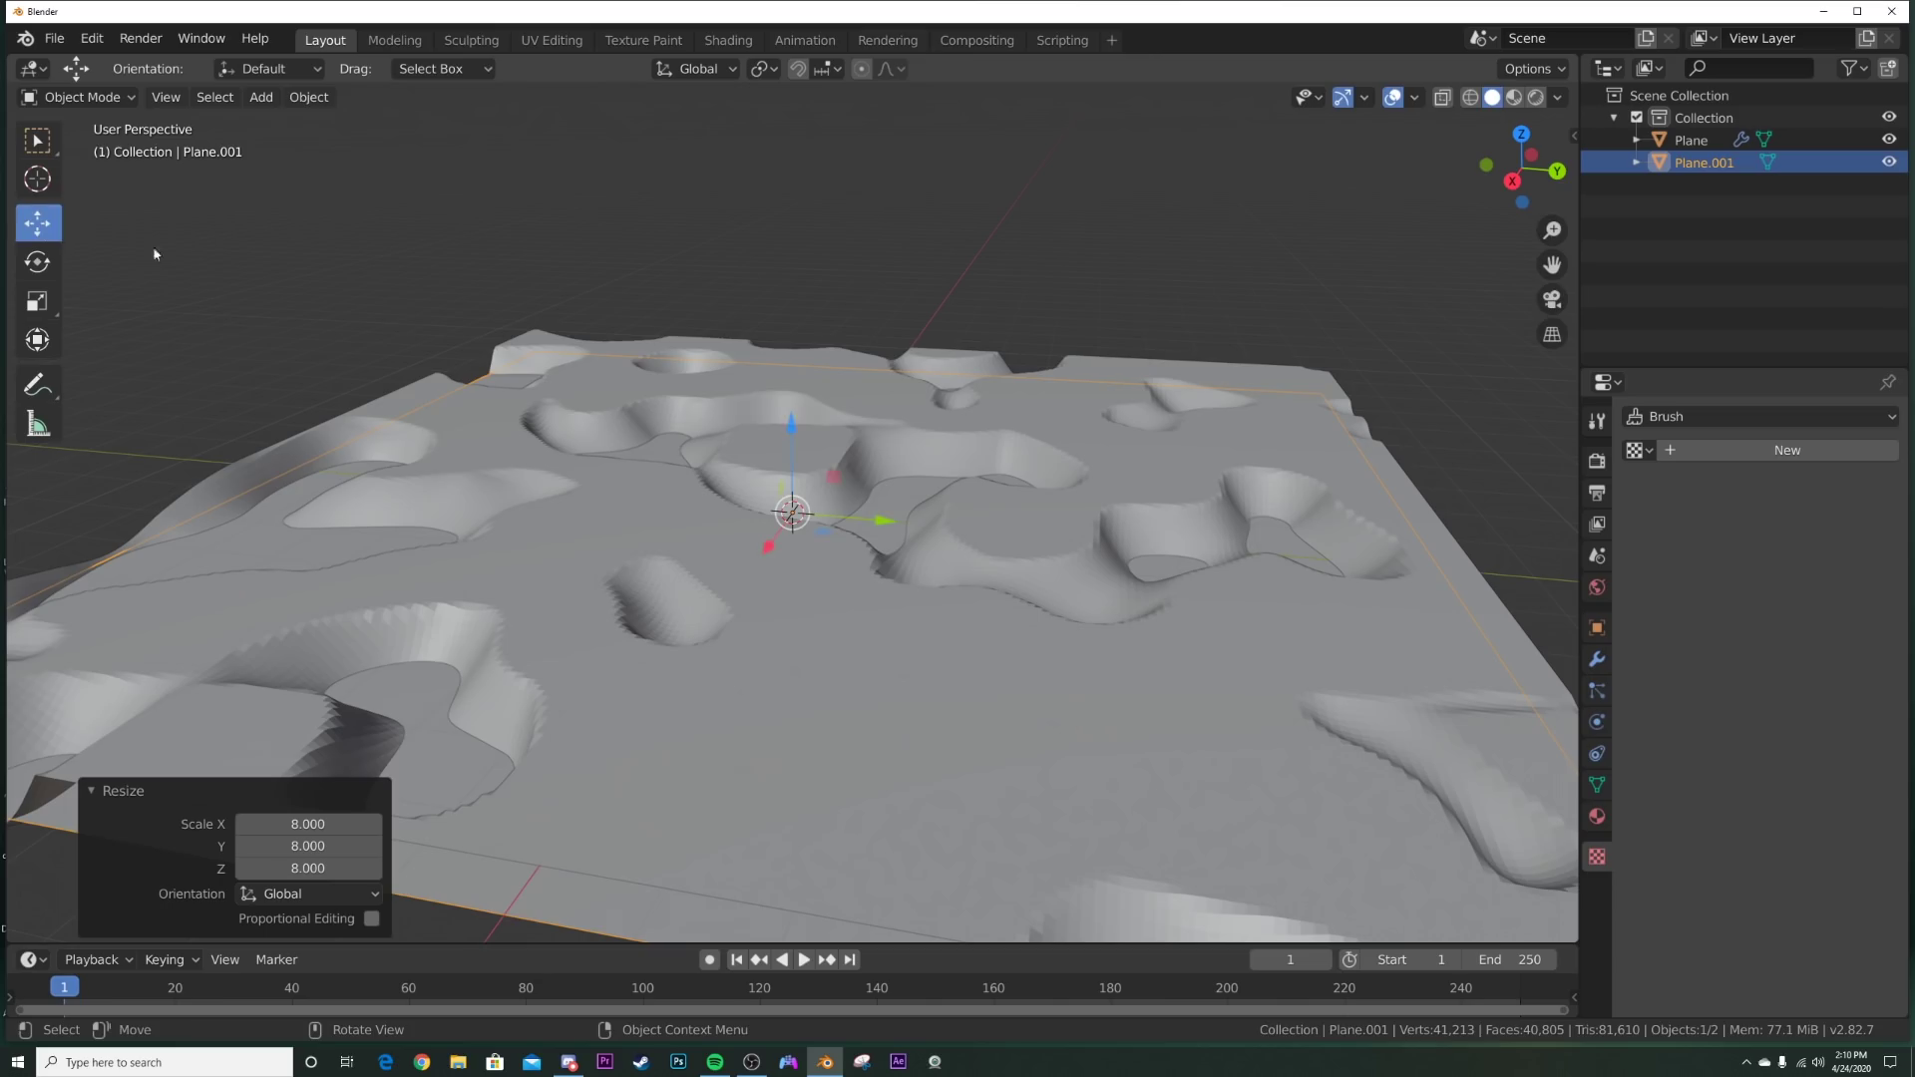
left_click_drag(793, 417, 802, 392)
middle_click_drag(852, 439, 866, 678)
middle_click_drag(981, 486, 743, 496)
scroll(901, 579, "up", 5)
middle_click_drag(1021, 616, 953, 561)
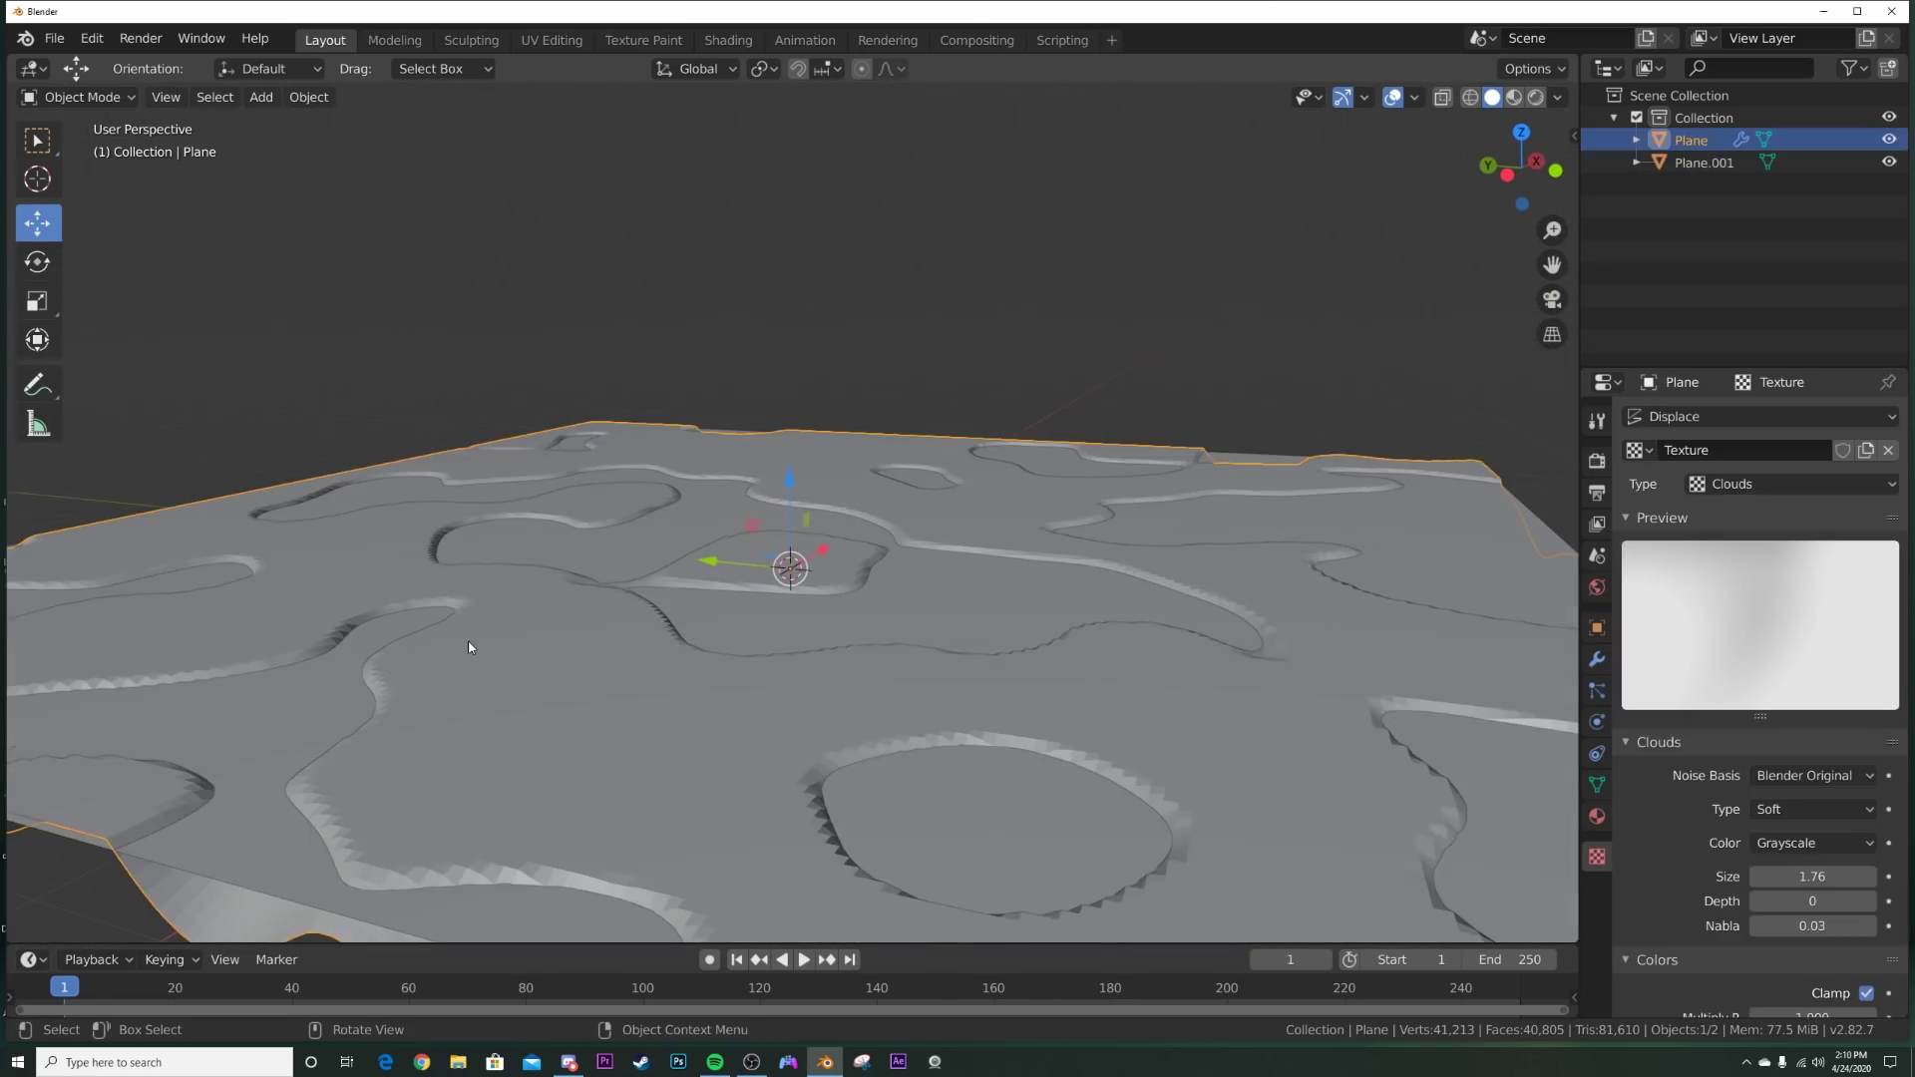
scroll(908, 620, "down", 5)
Step: Shade the terrain smooth and orbit to a low side view of its ridges
right_click(915, 467)
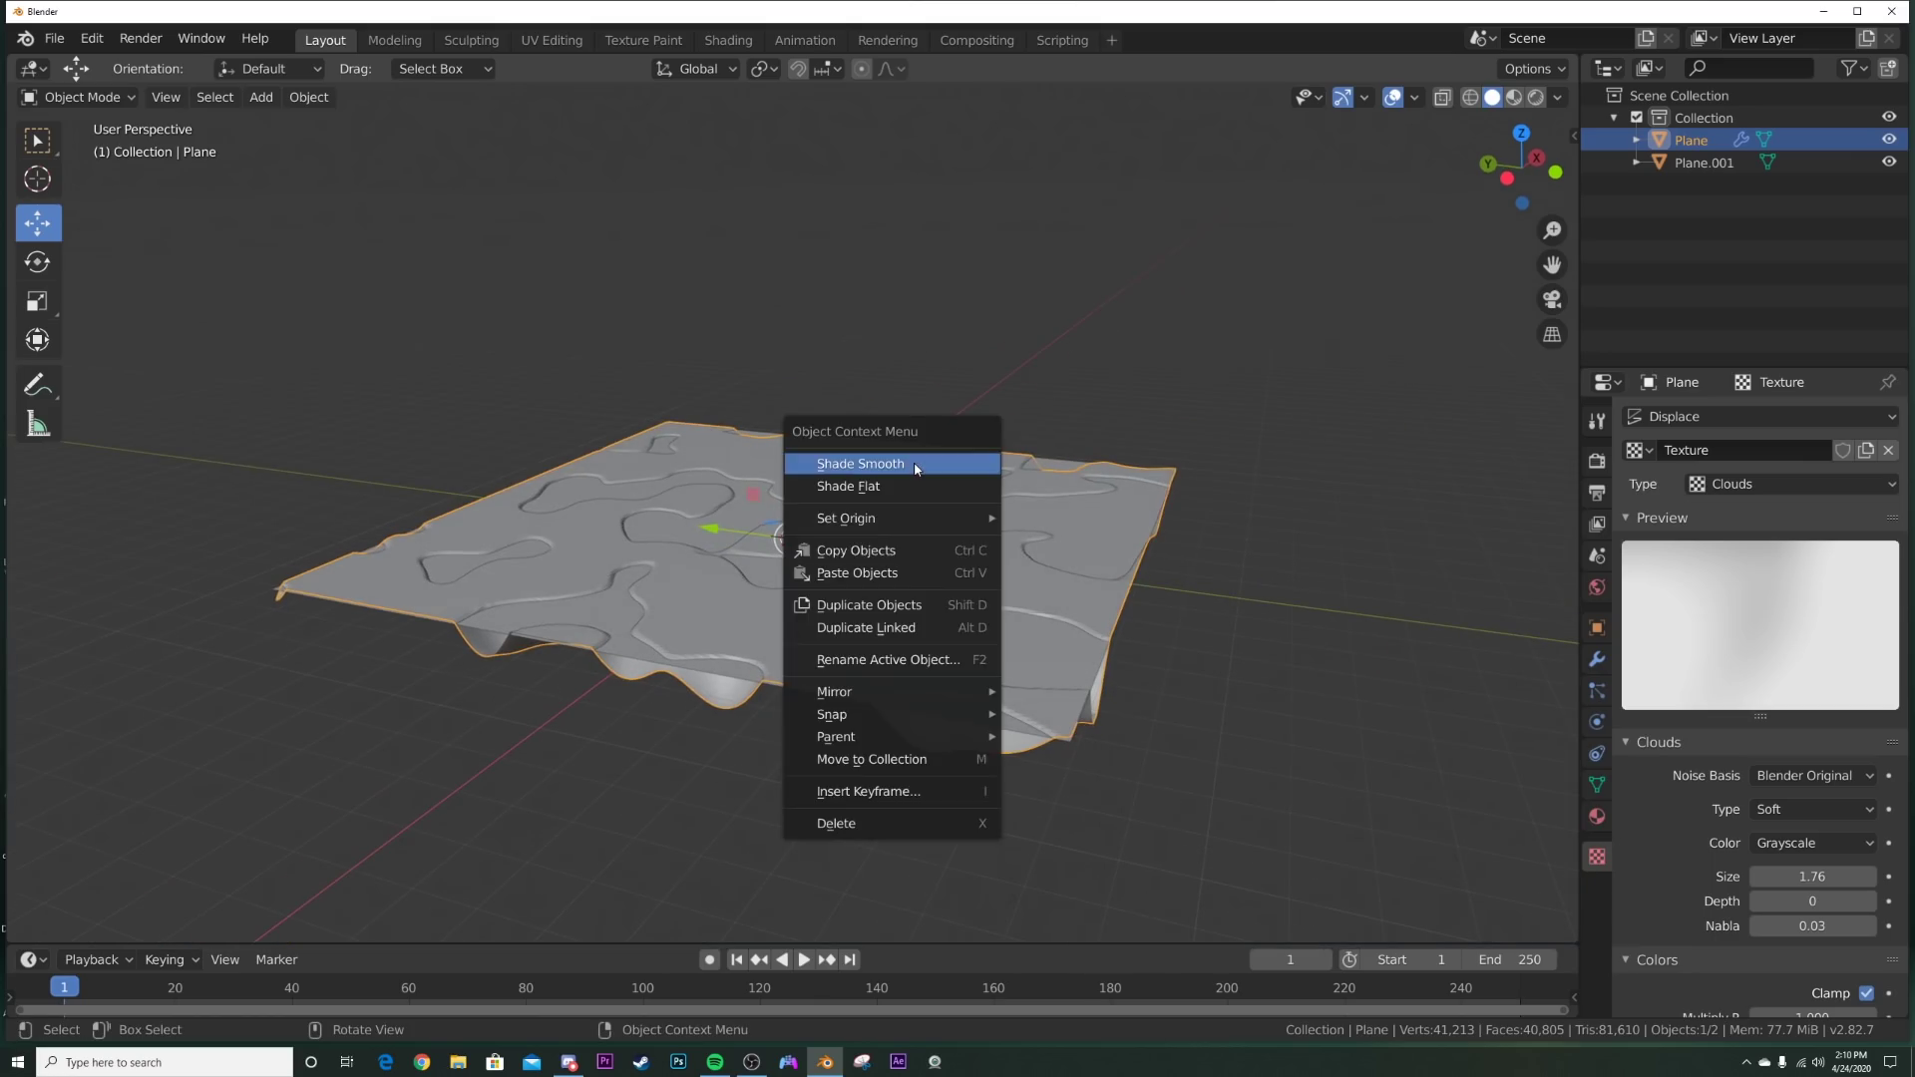
left_click(915, 465)
scroll(930, 595, "up", 4)
mouse_move(931, 595)
middle_mouse_down()
mouse_move(1265, 562)
mouse_move(1440, 583)
middle_mouse_up()
middle_click_drag(793, 612, 1030, 545)
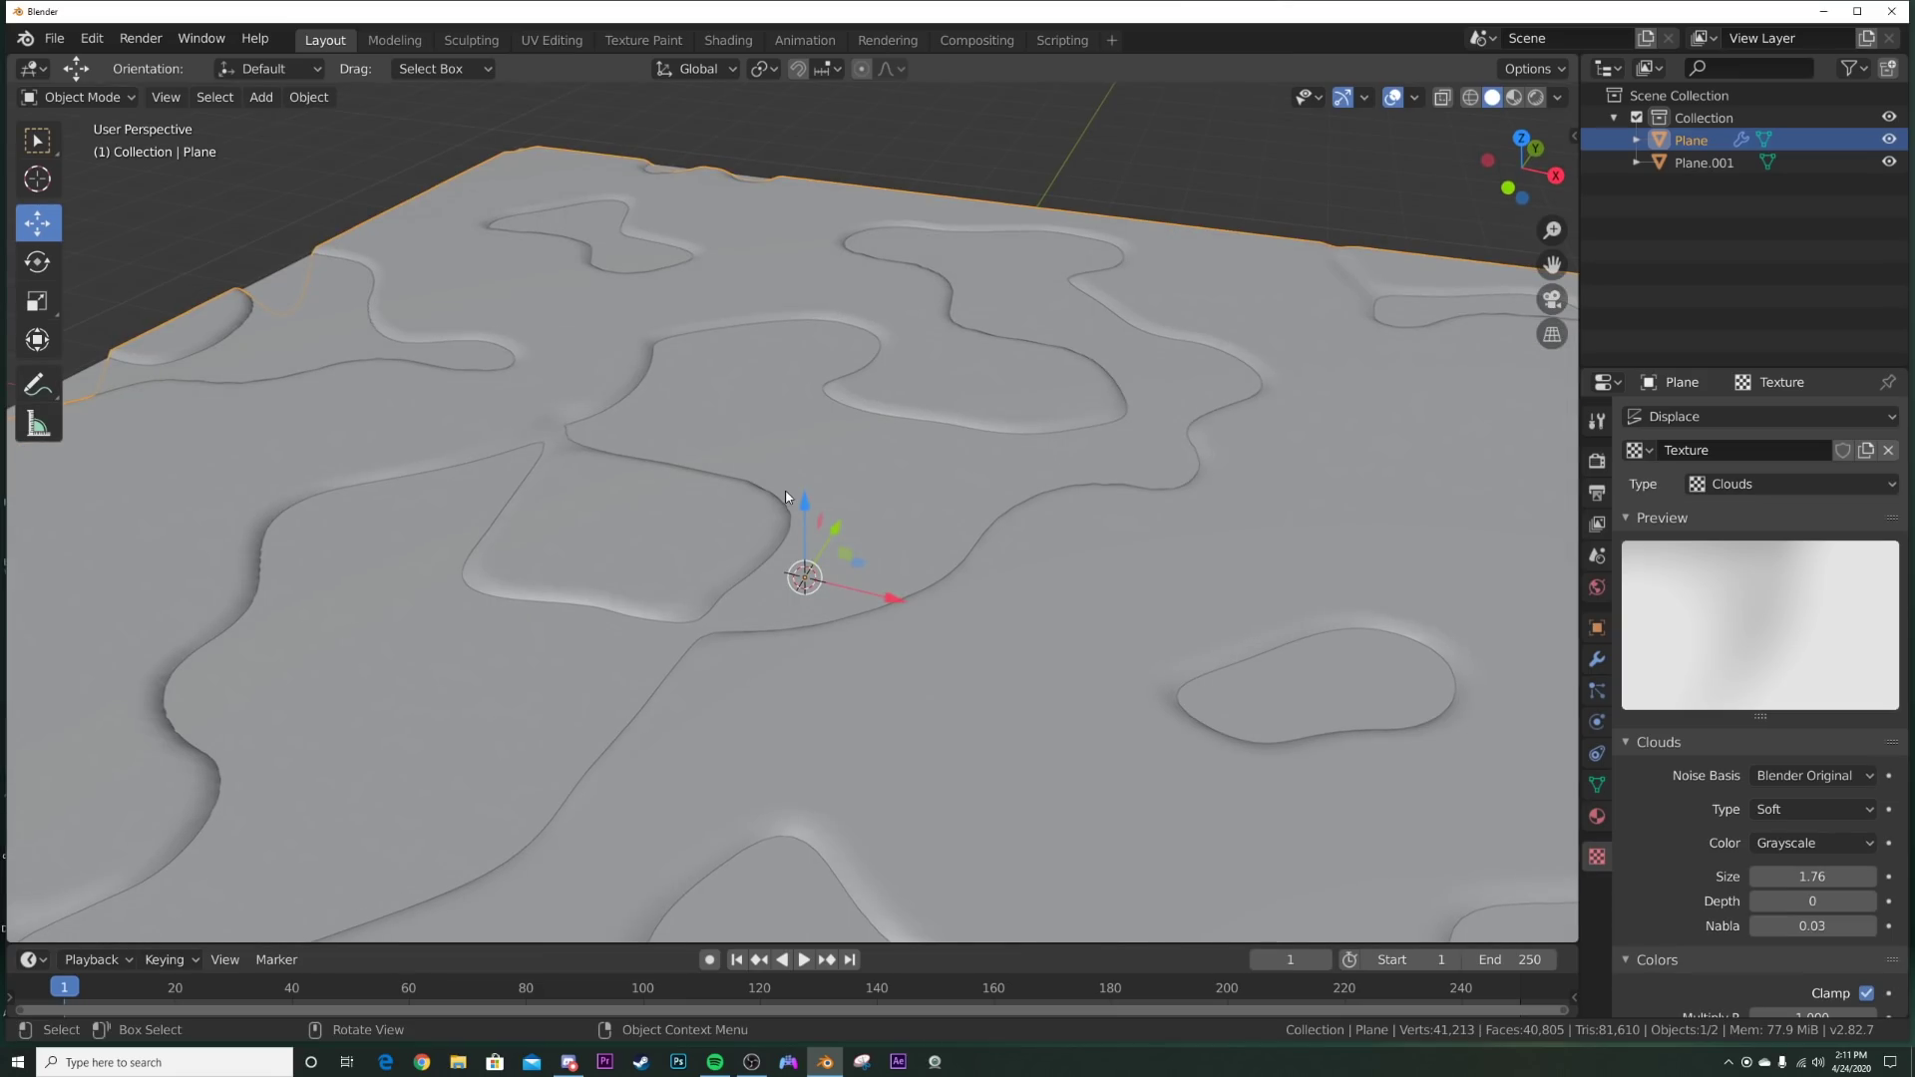
middle_click_drag(786, 495, 561, 589)
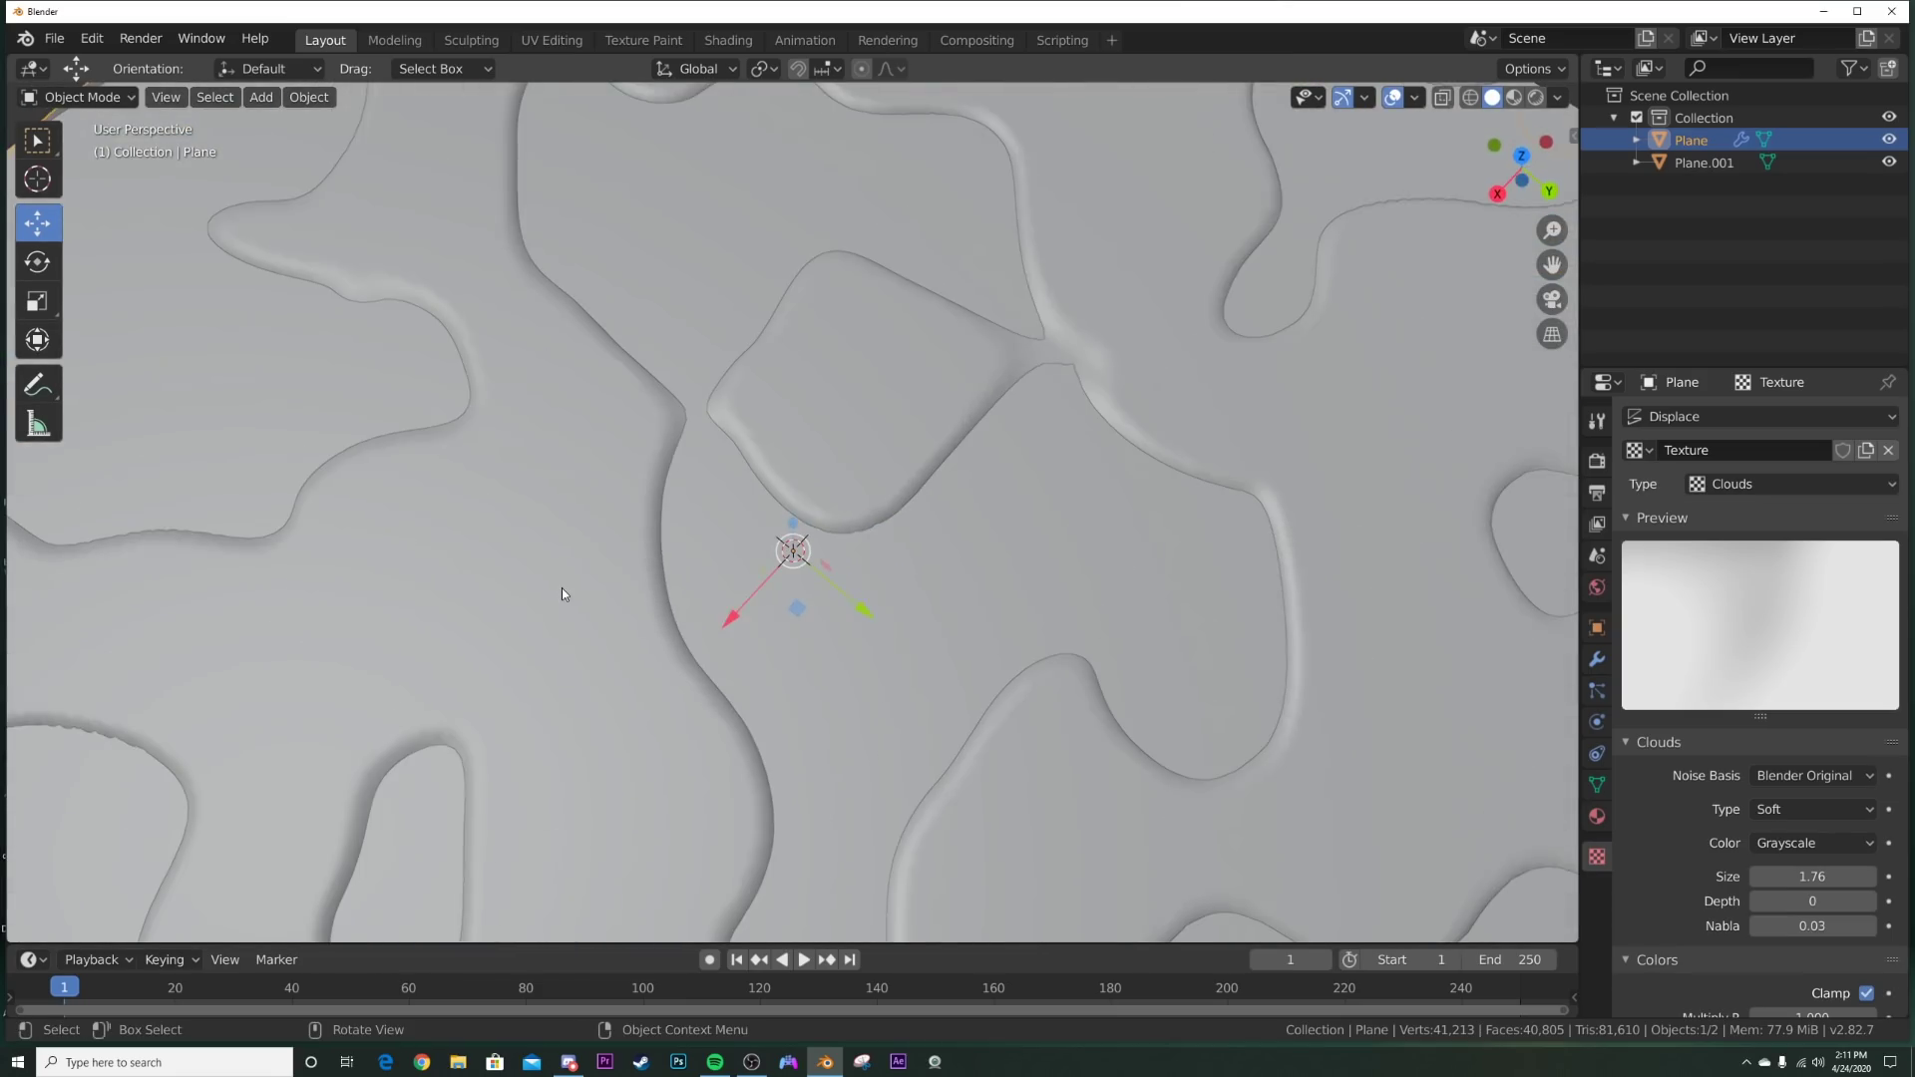
scroll(705, 613, "down", 3)
mouse_move(704, 614)
middle_mouse_down()
mouse_move(698, 592)
mouse_move(661, 593)
mouse_move(646, 628)
mouse_move(704, 622)
middle_mouse_up()
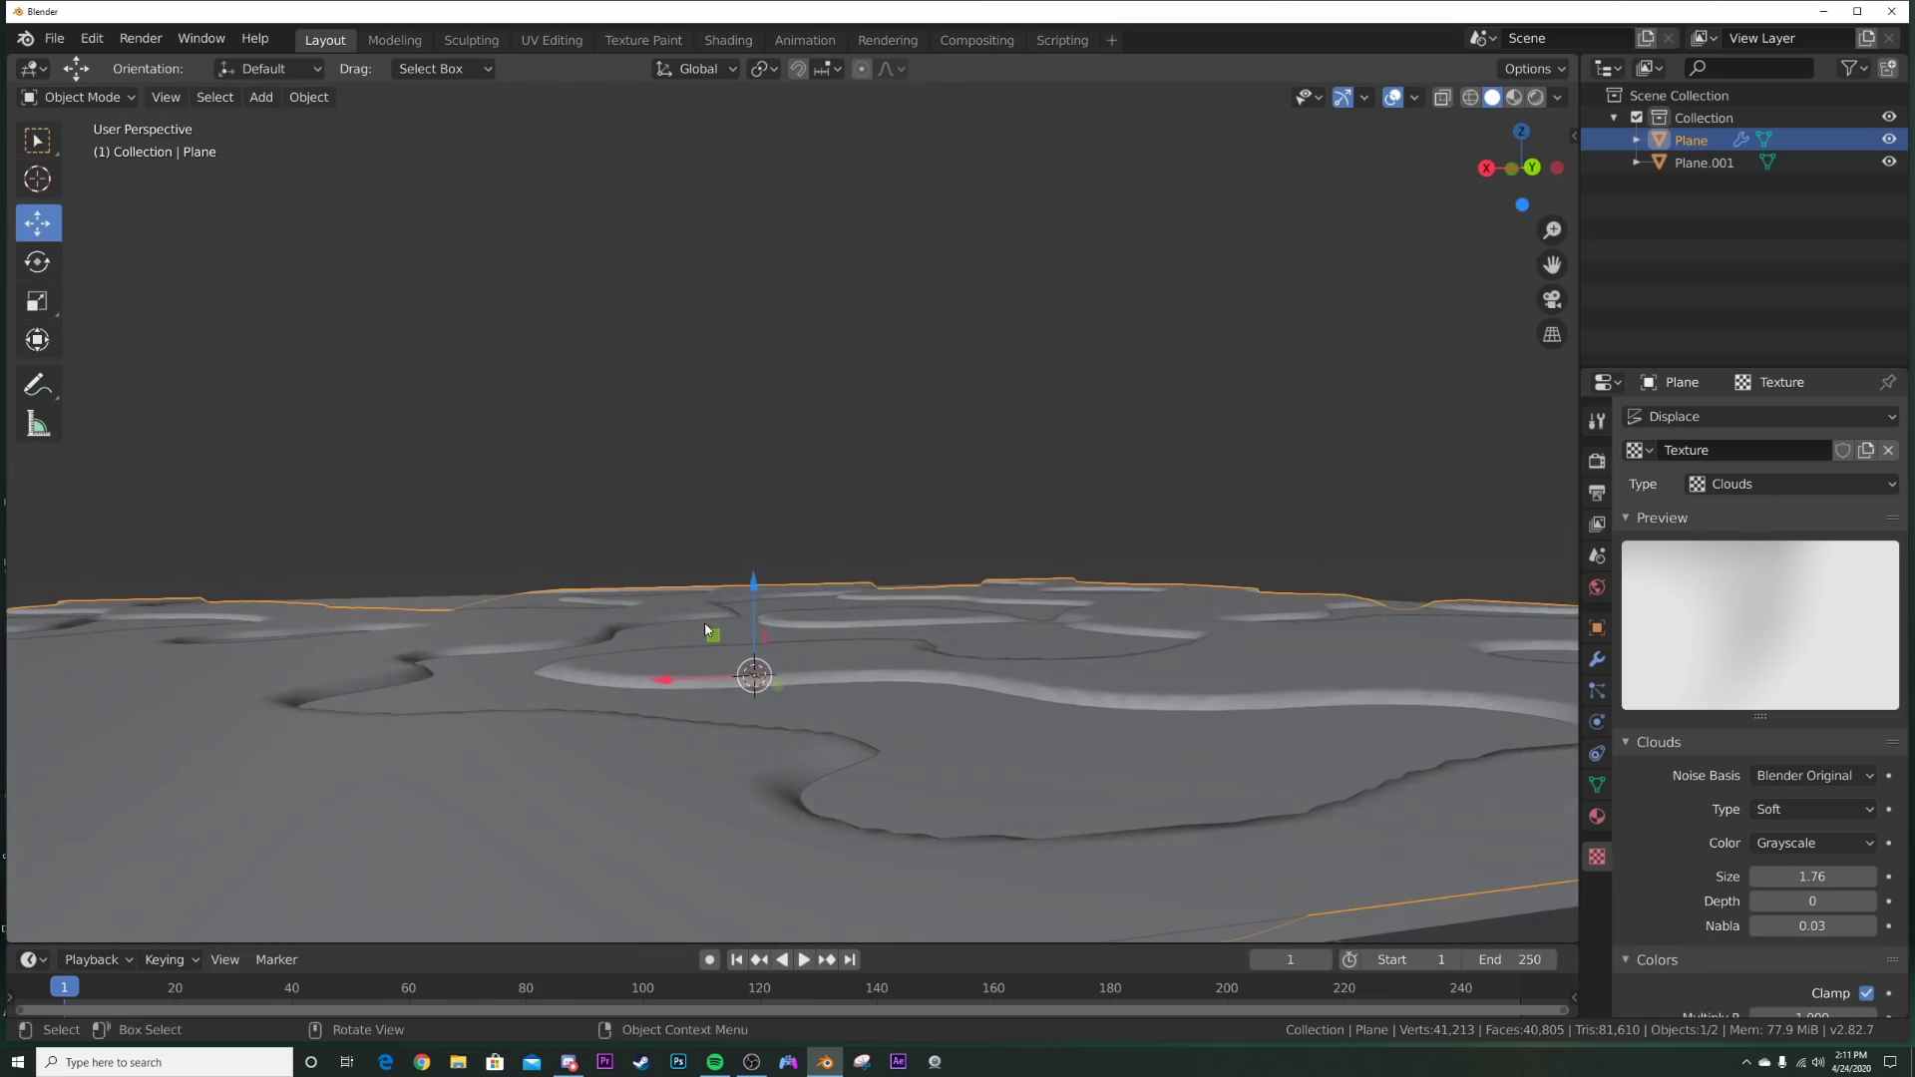
Step: Add a camera, look through it, and set its focal length to 35 mm
key("shift+a")
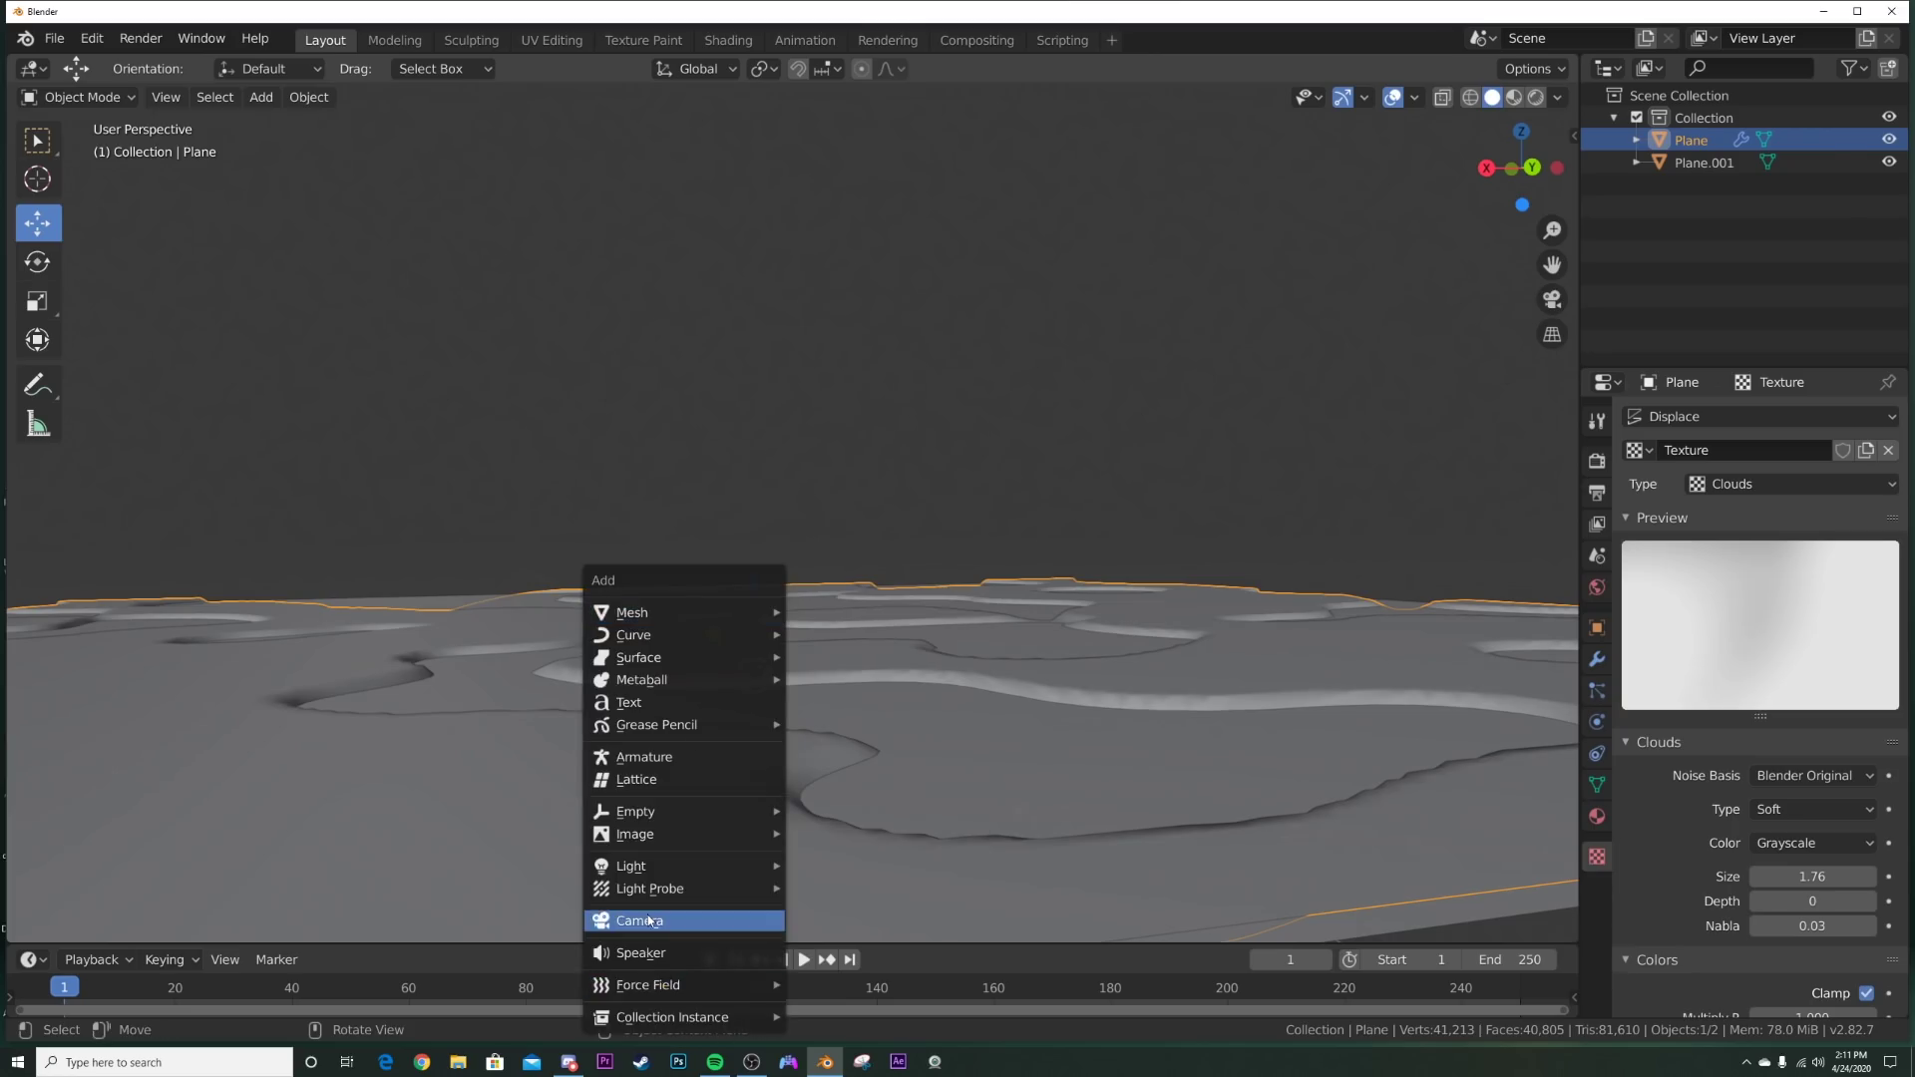
left_click(660, 910)
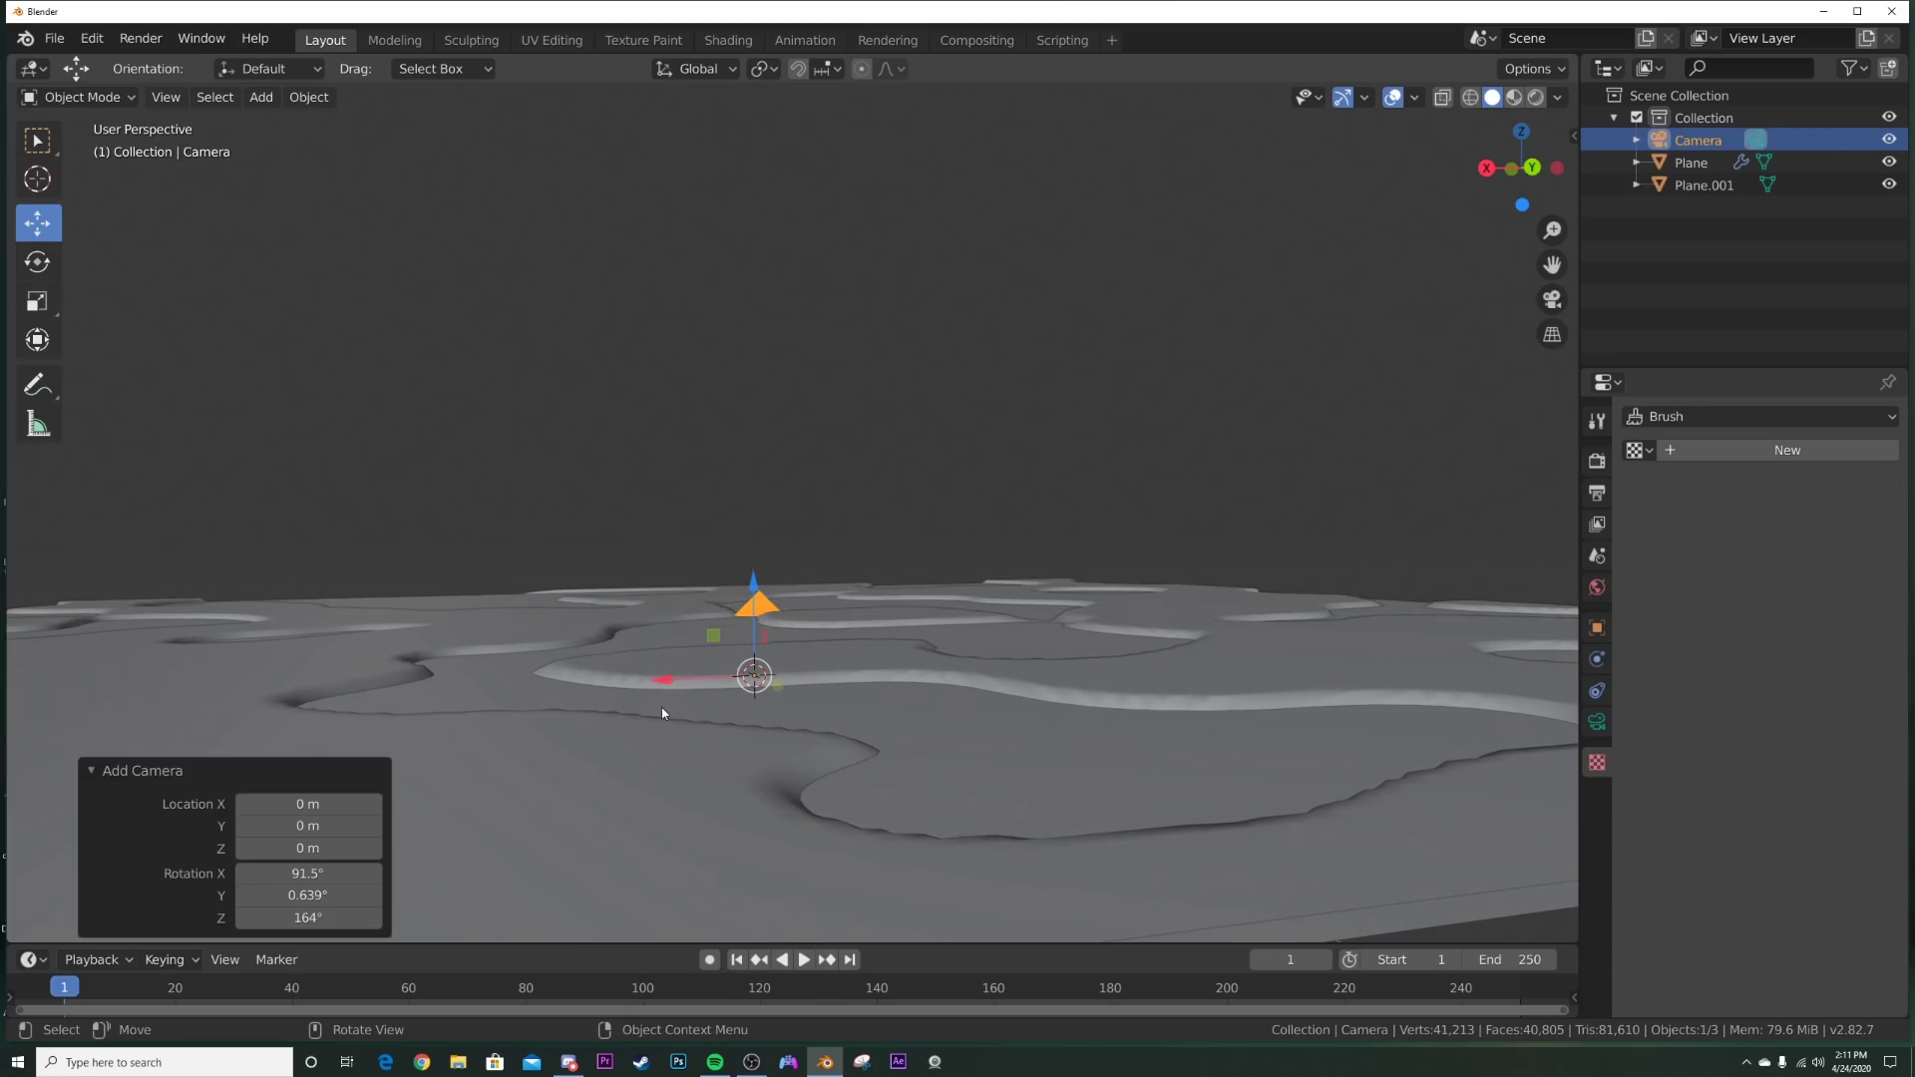
key("ctrl+KP_0")
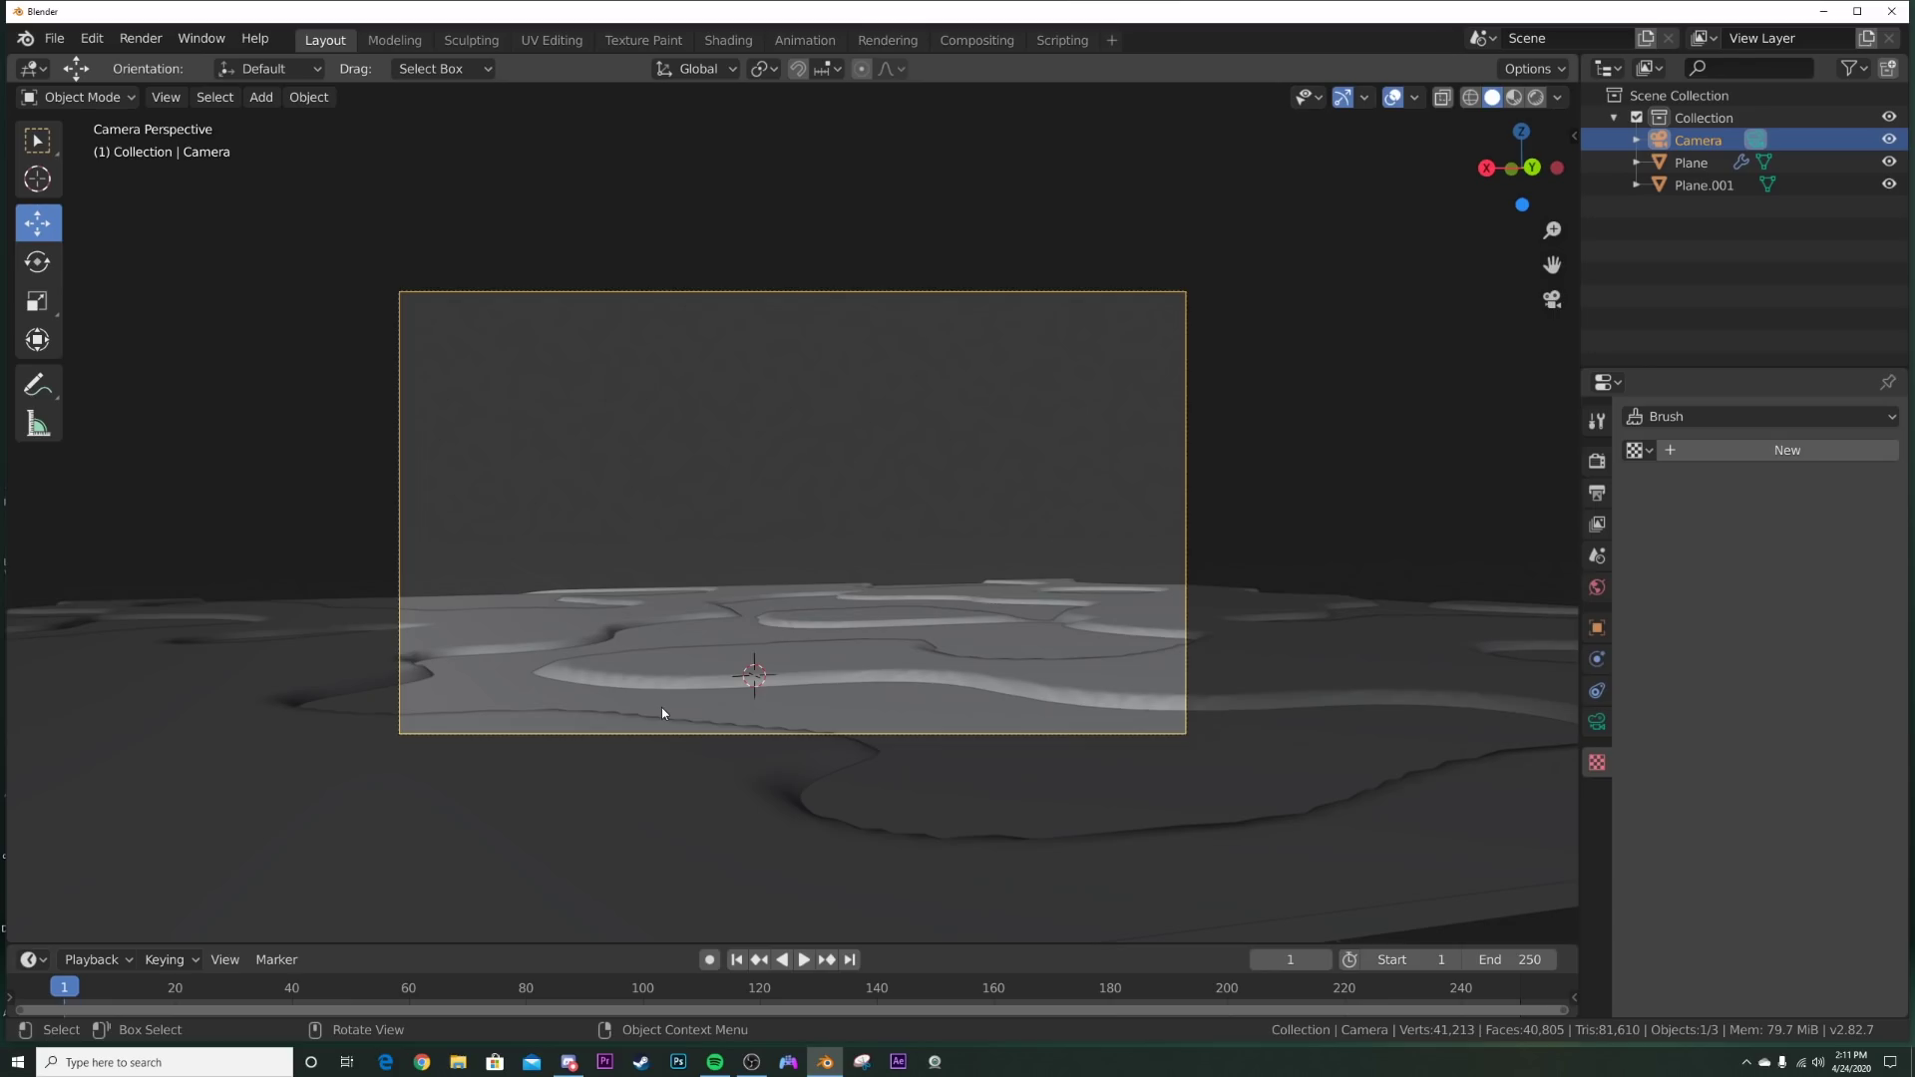
left_click(1597, 724)
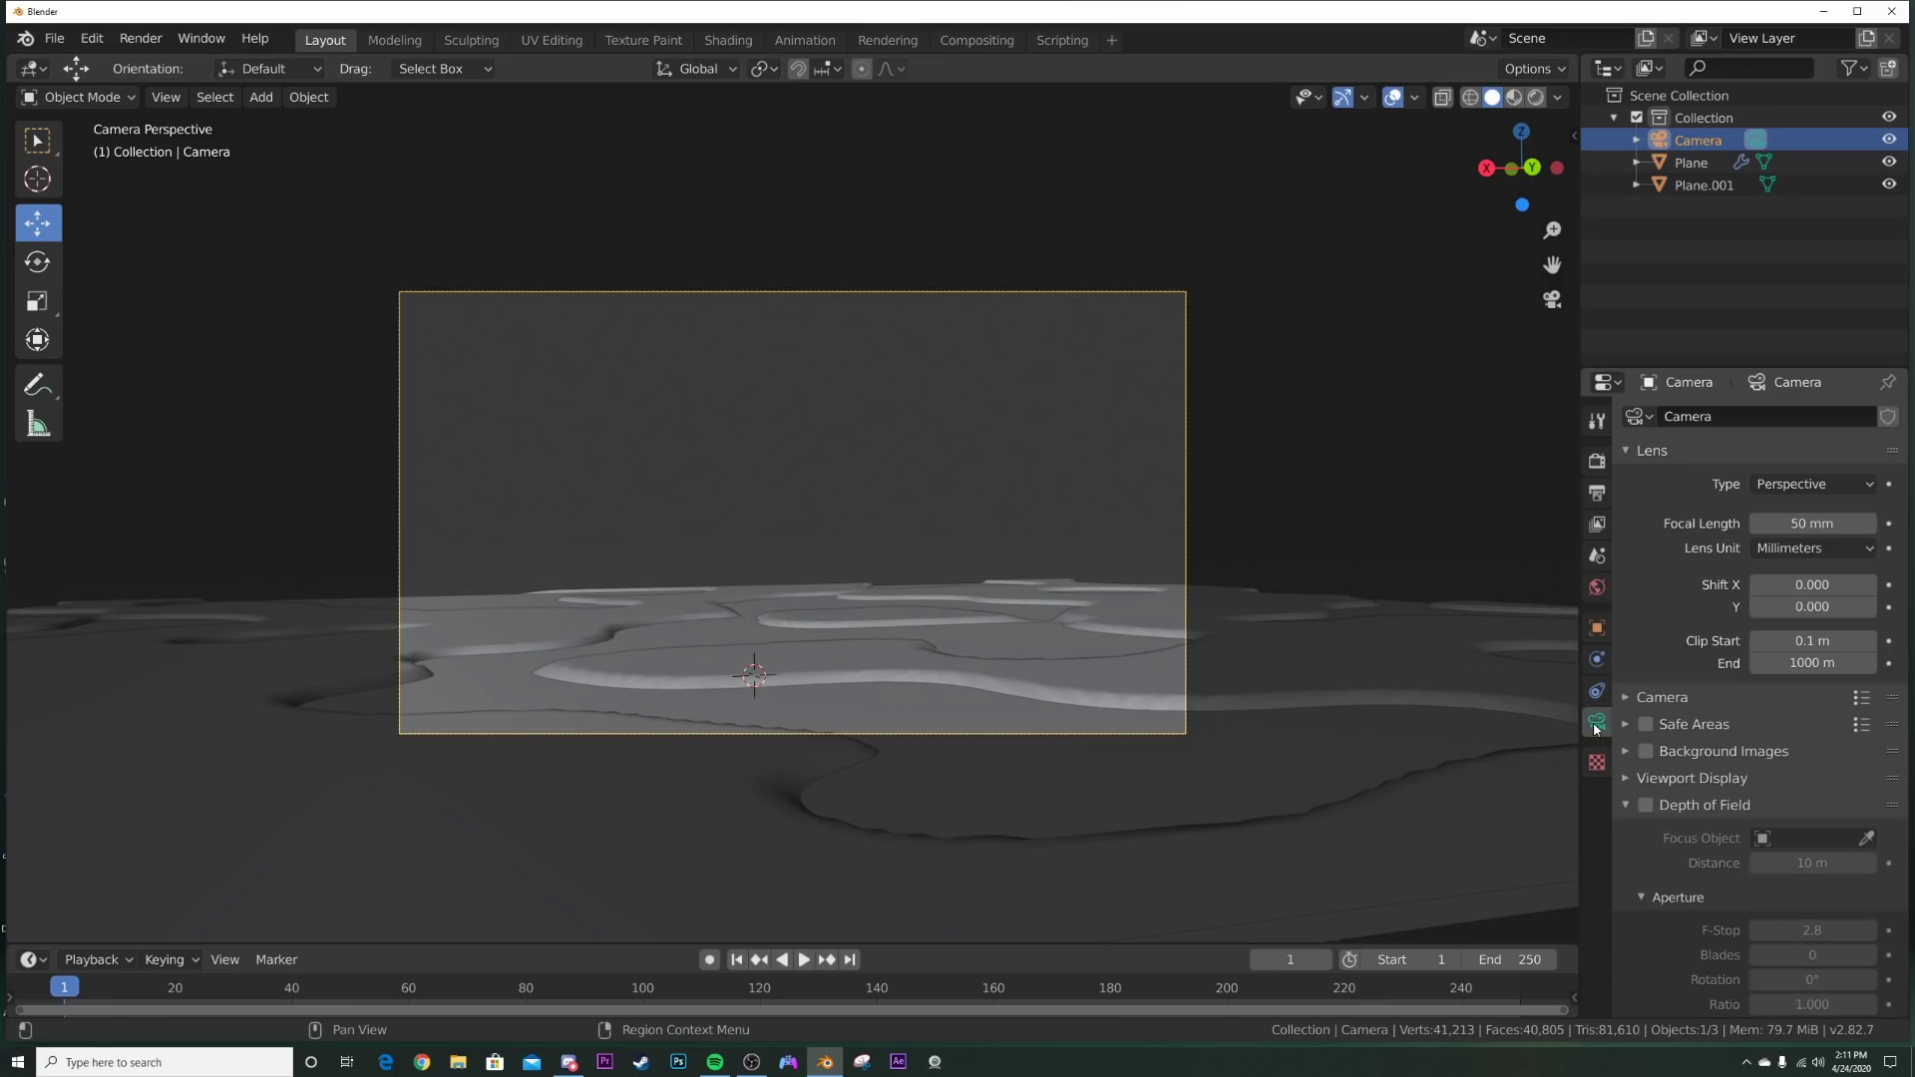
left_click(1815, 524)
type("35")
key("Return")
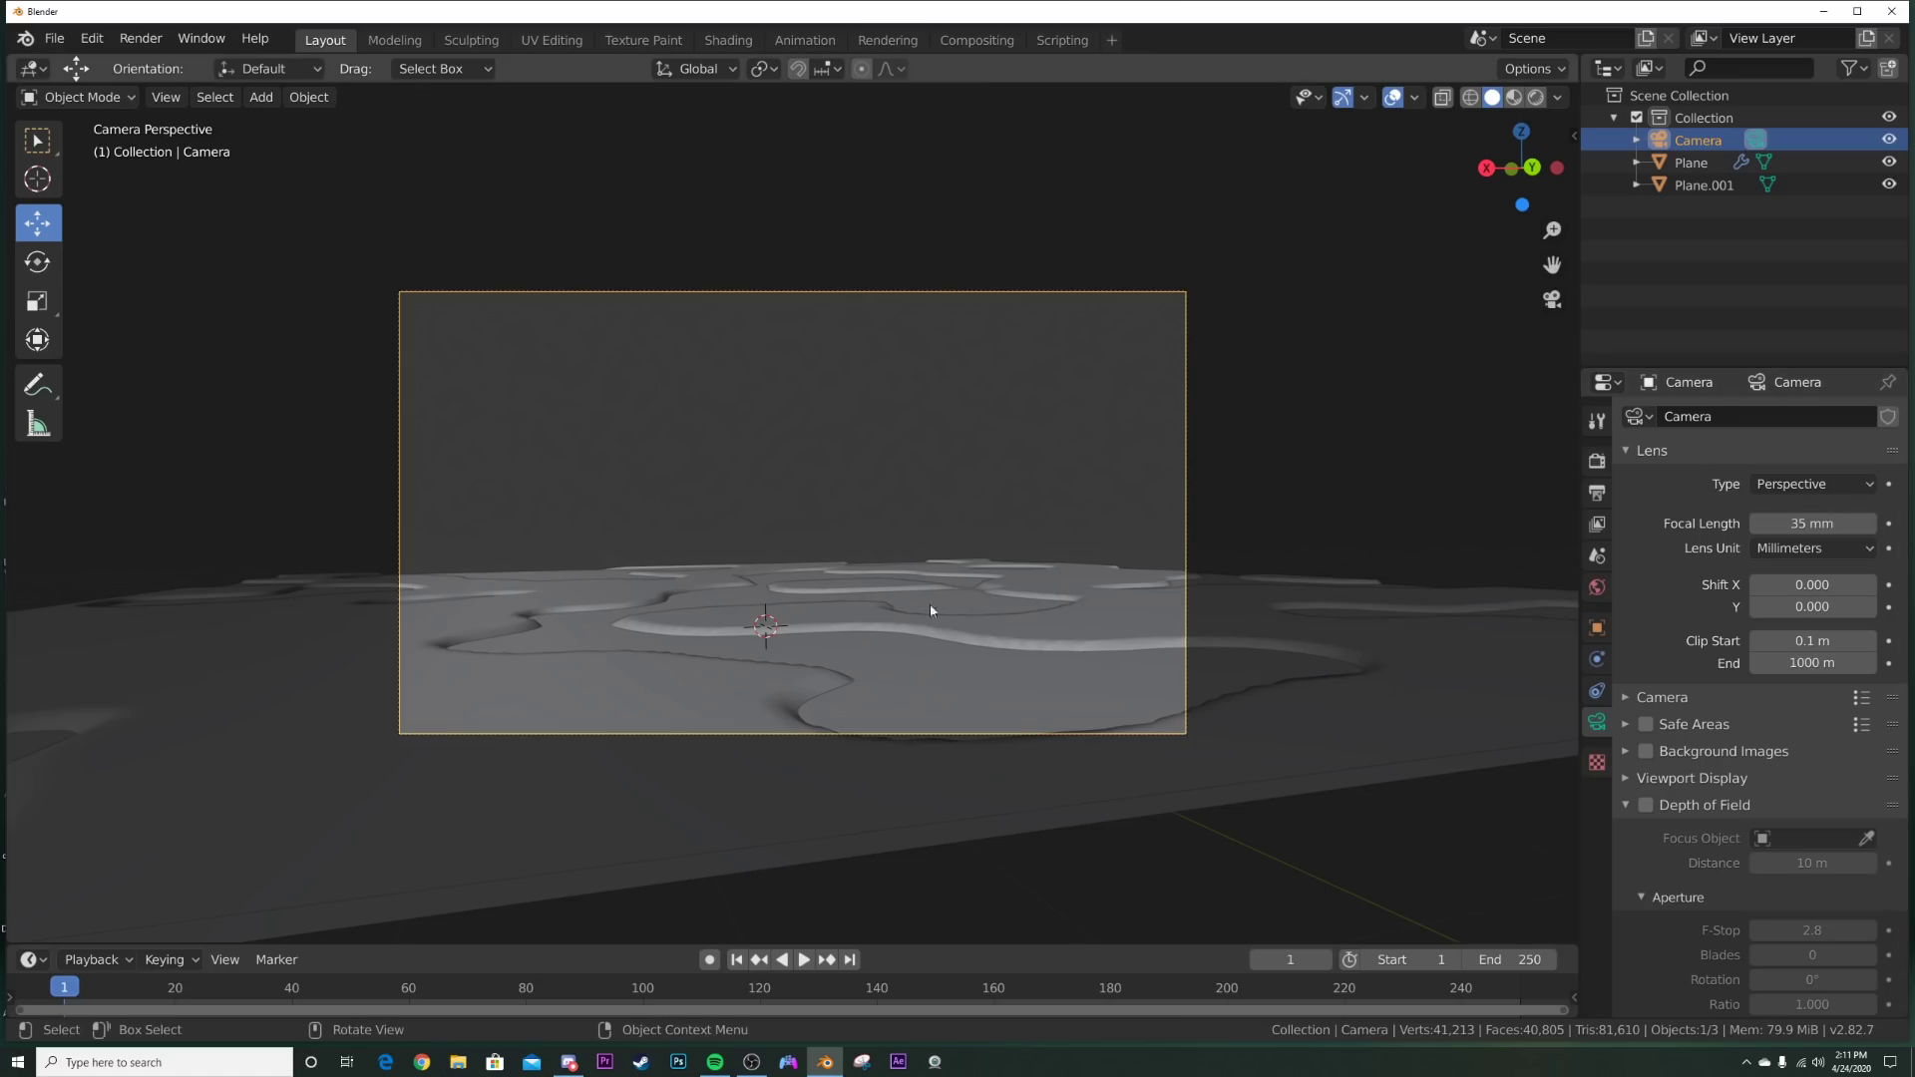
Step: Move the camera low over the terrain and tilt it to frame the plateaus
key("g")
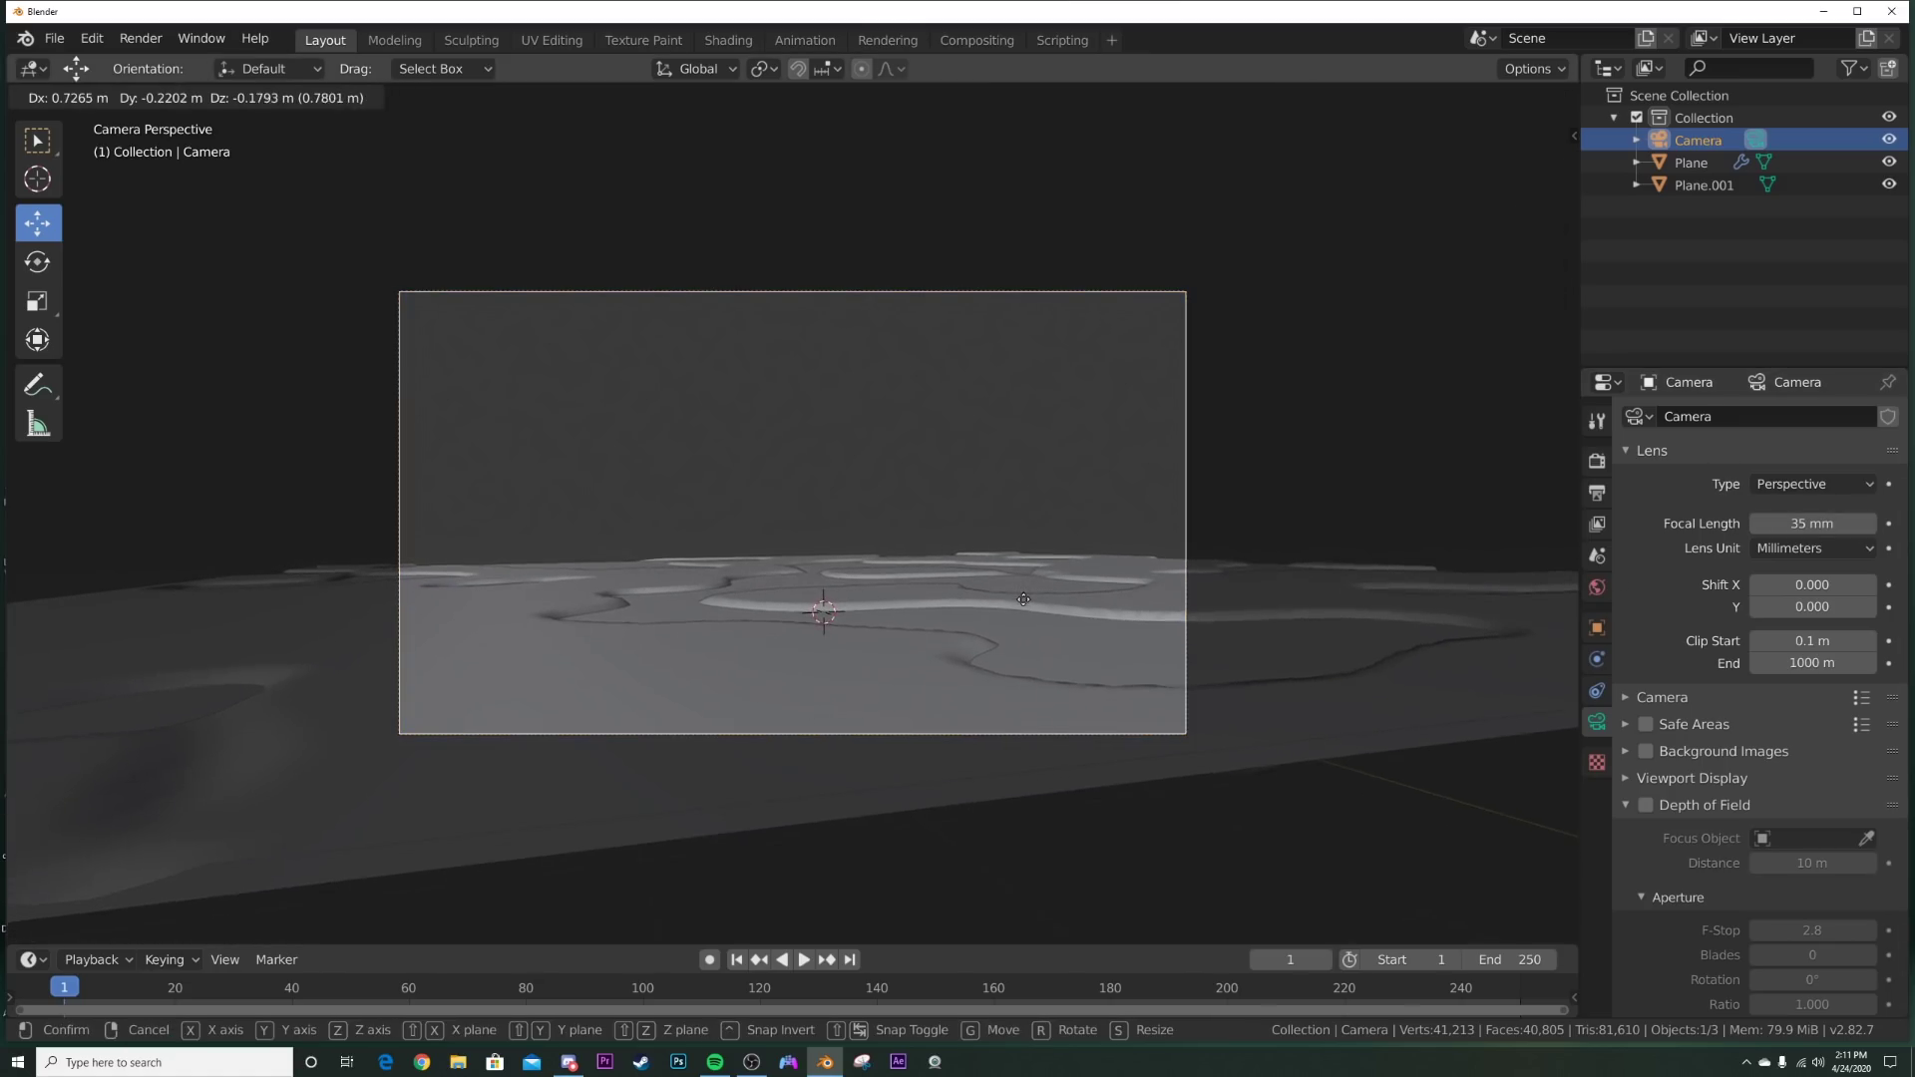
left_click(1024, 601)
key("g")
left_click(1081, 598)
key("g")
key("z")
key("z")
left_click(1036, 543)
key("g")
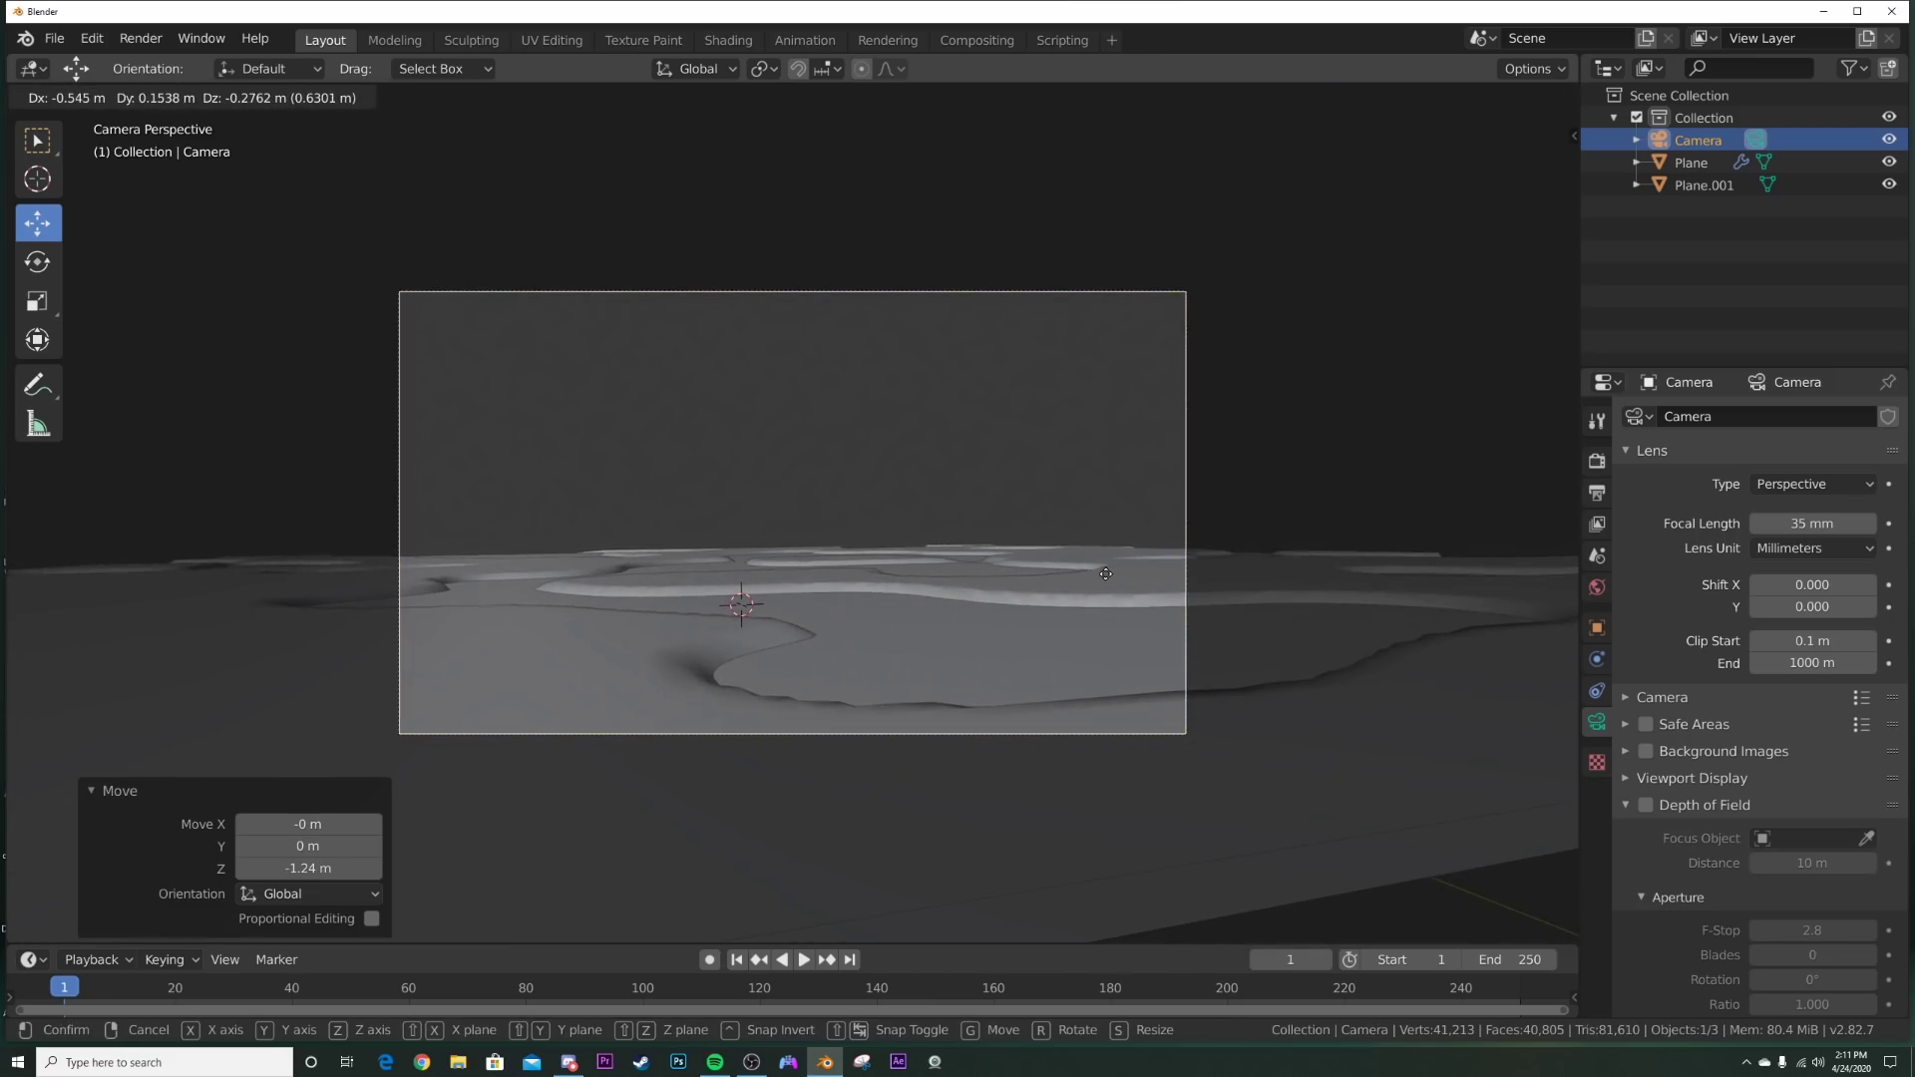
left_click(1105, 576)
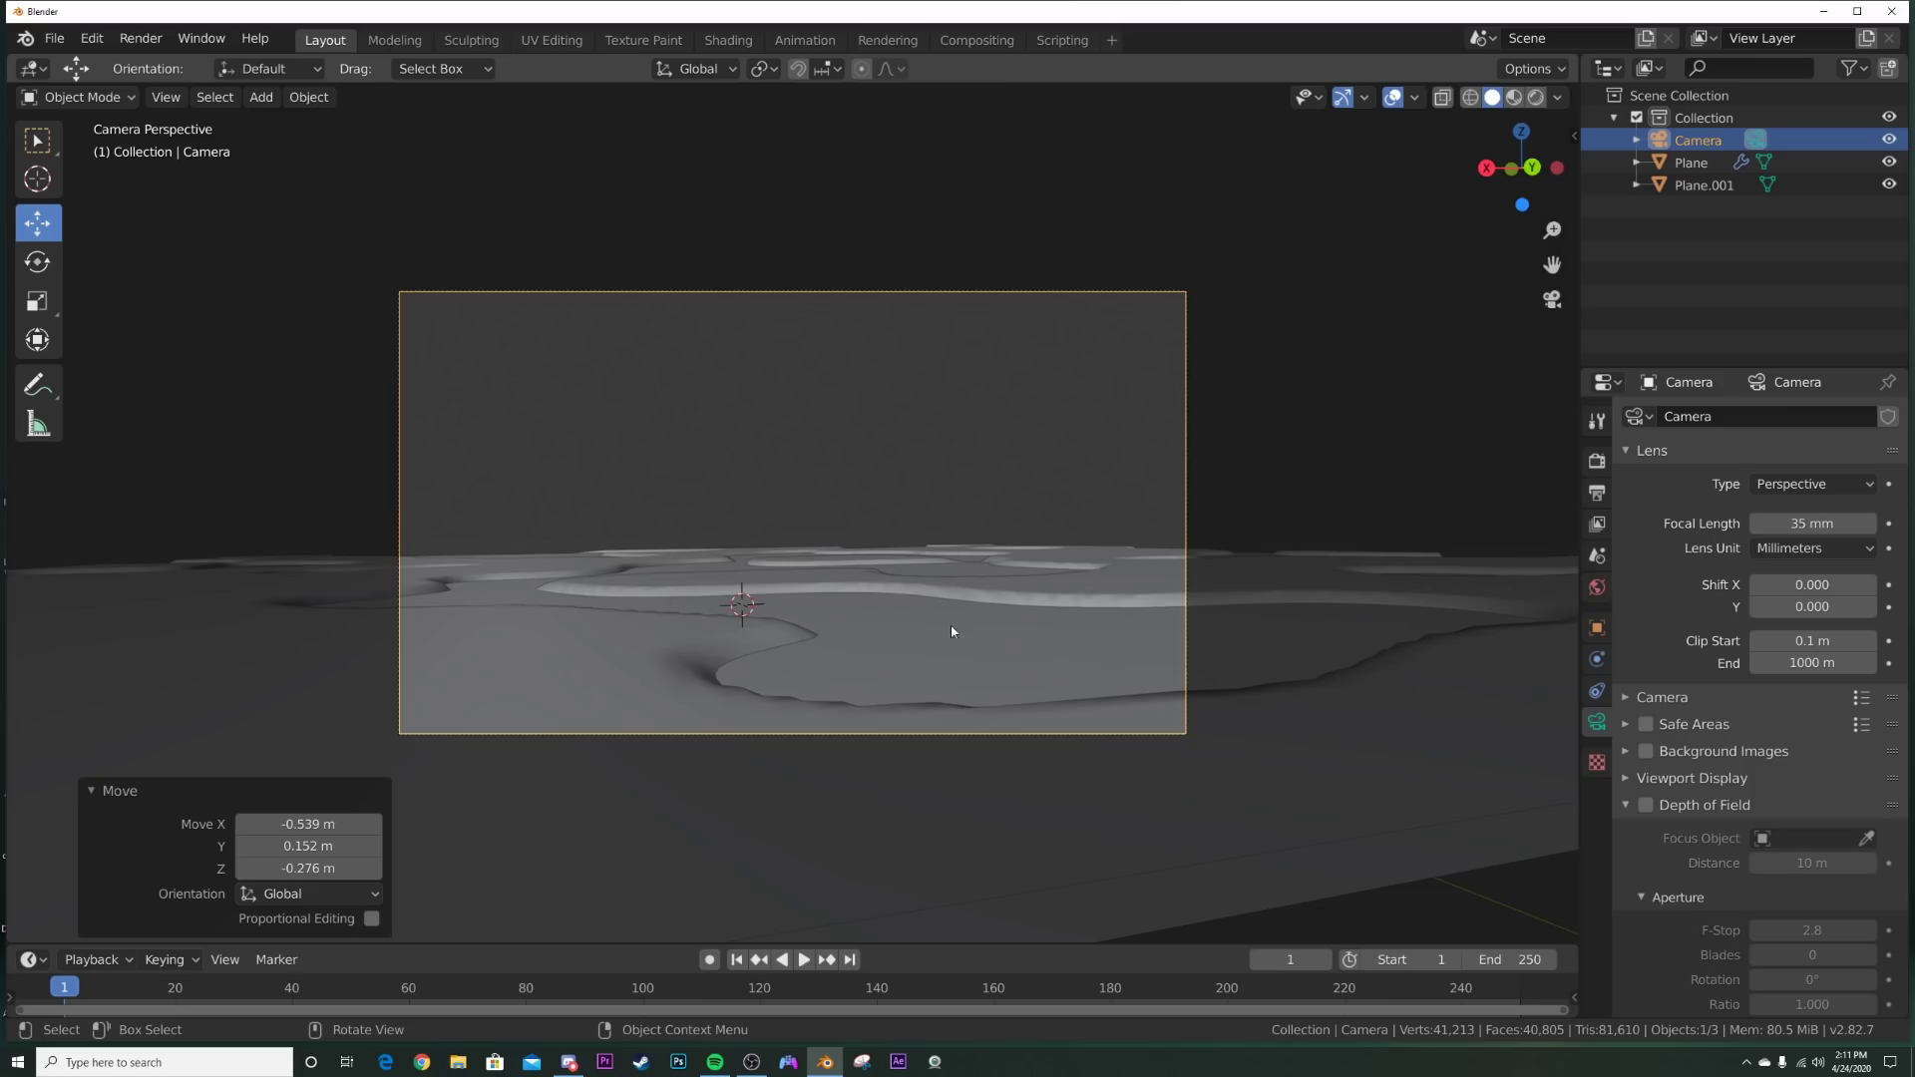
key("g")
left_click(998, 660)
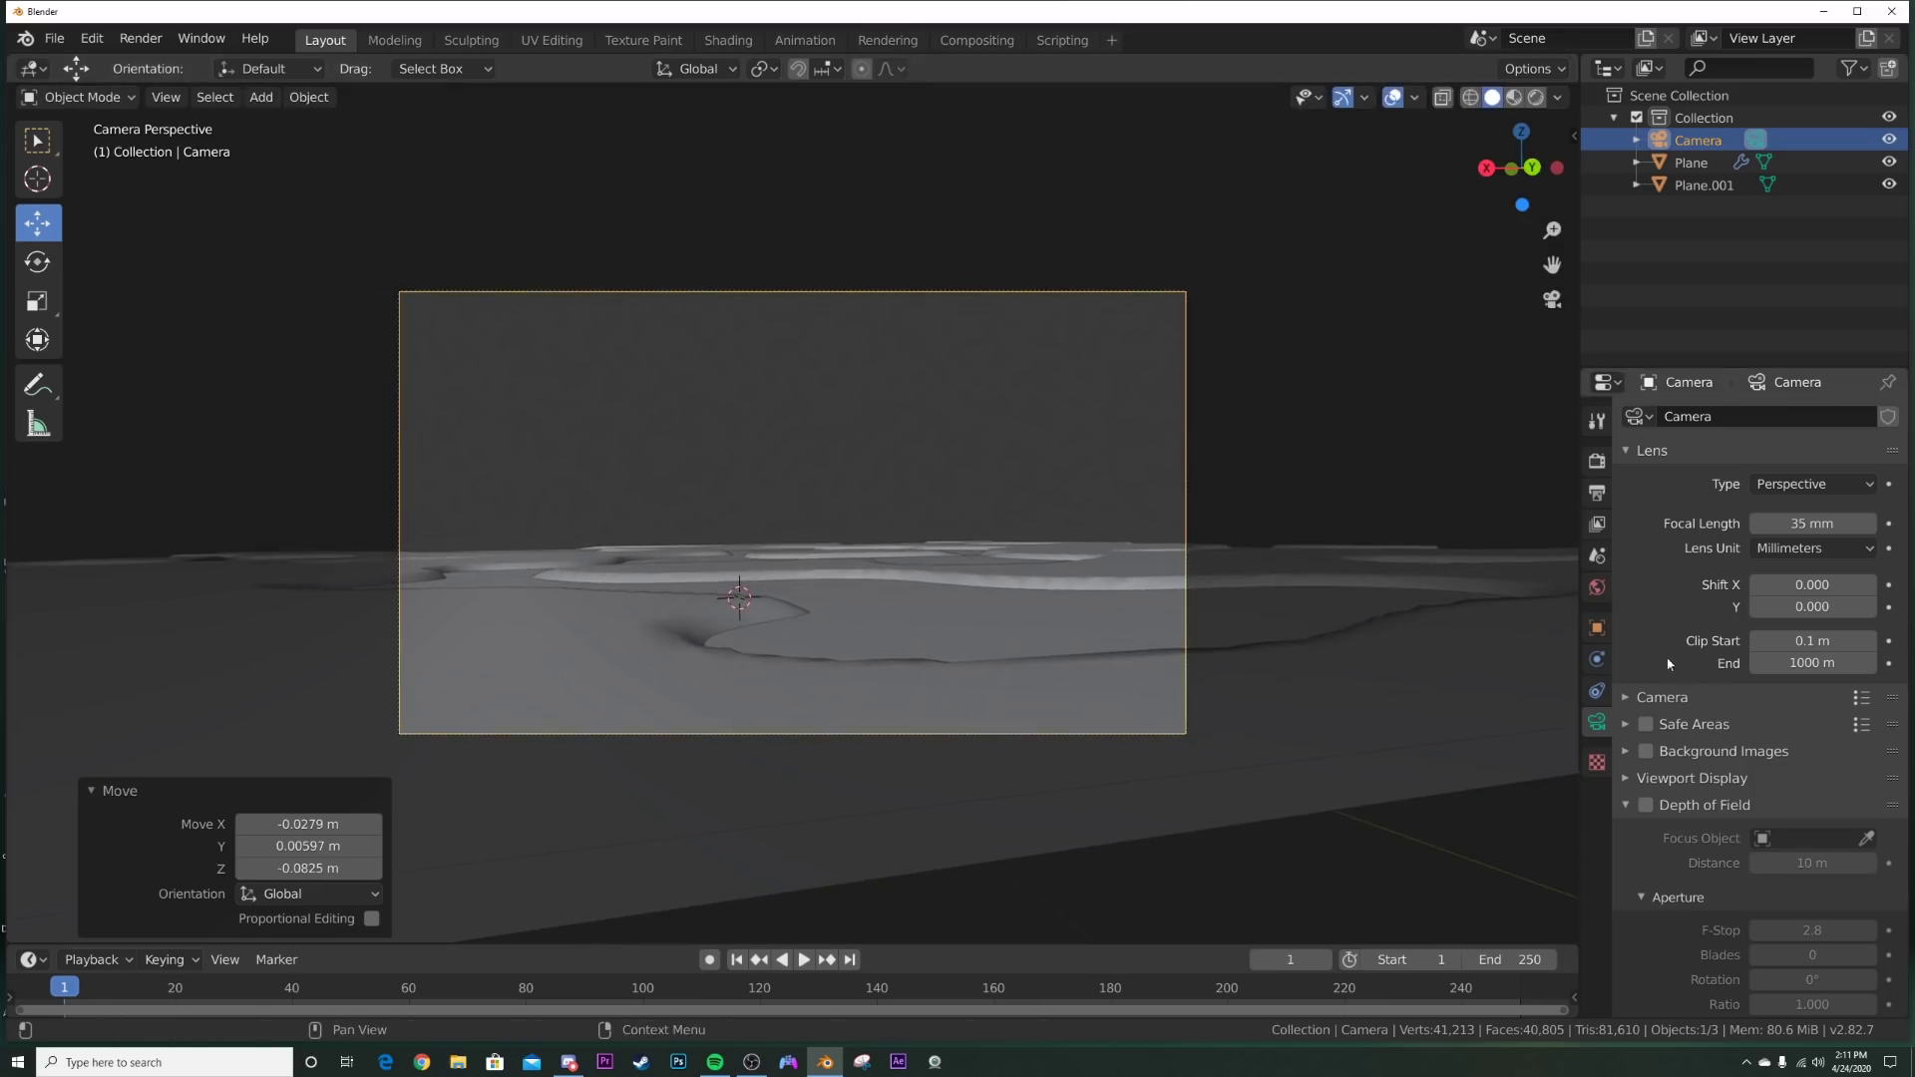
key("r")
key("r")
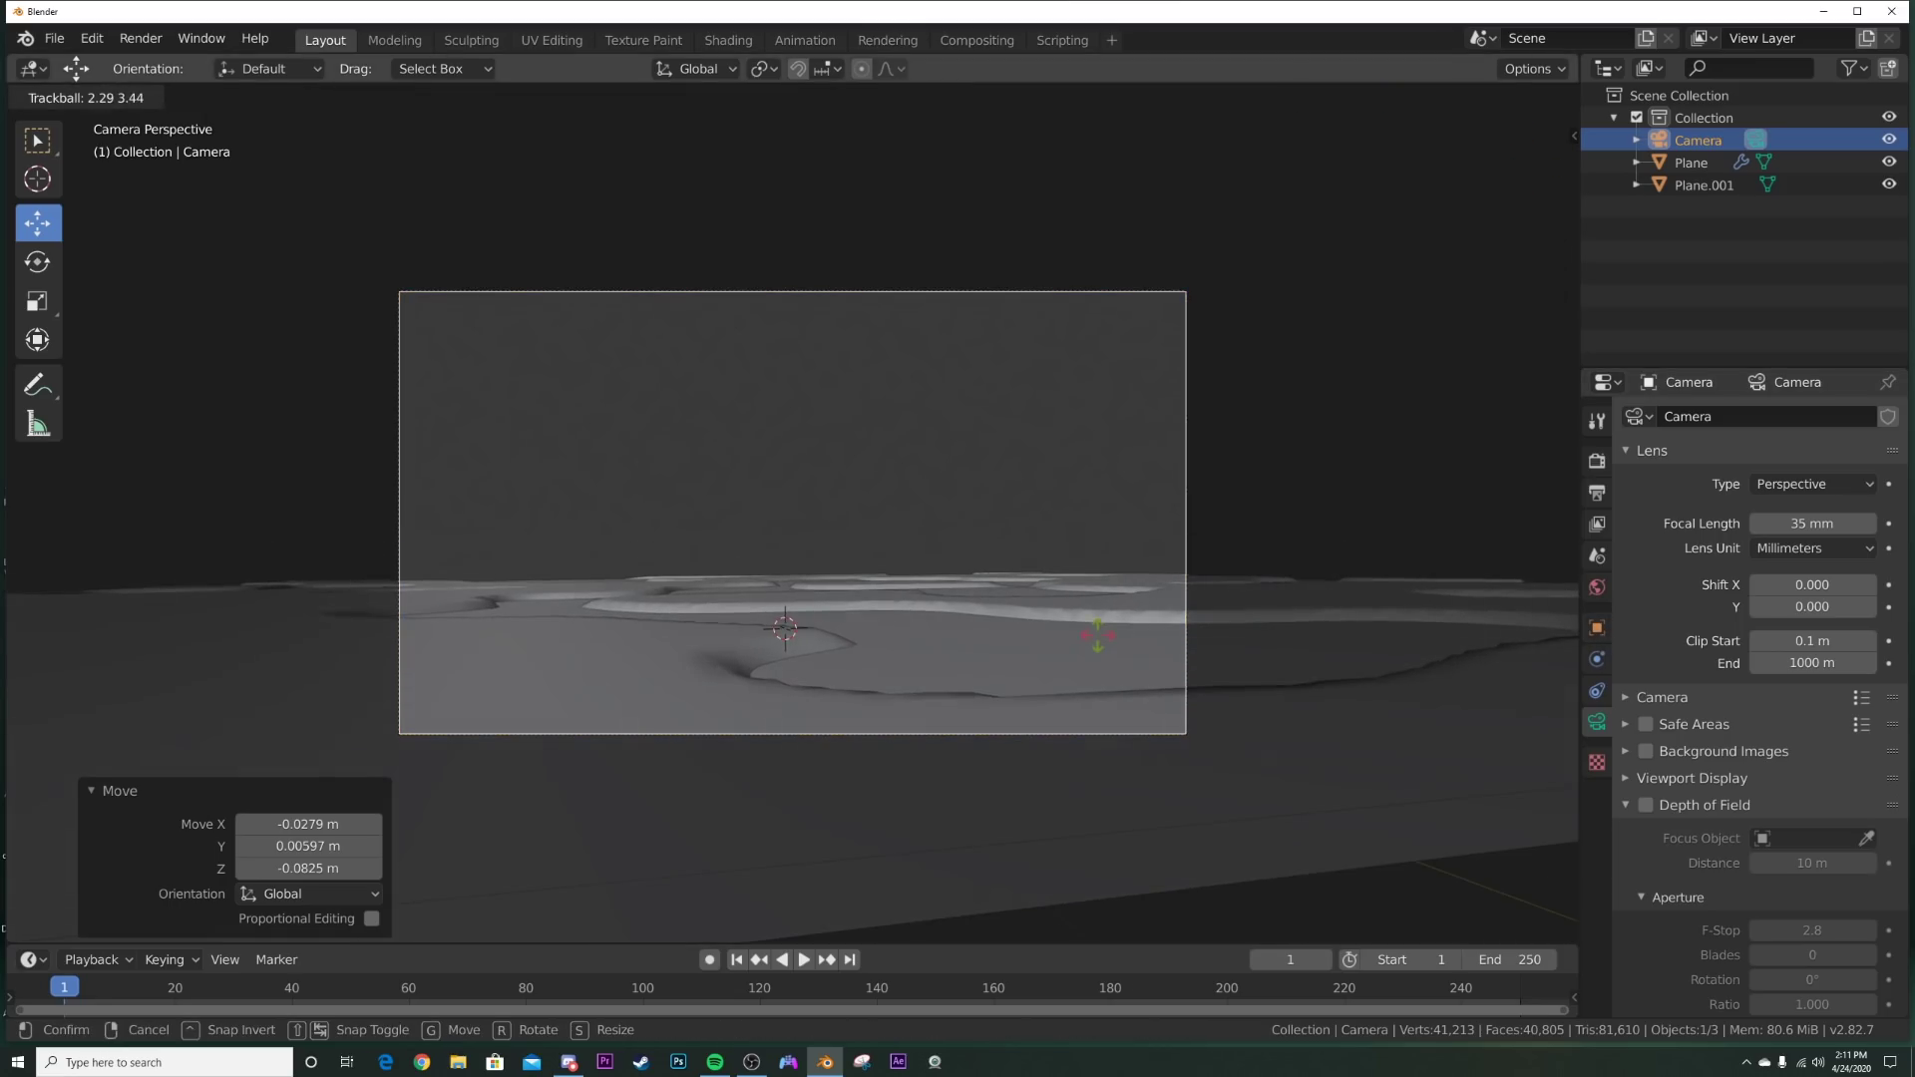
left_click(995, 636)
Step: Fit the camera frame to the viewport and switch to rendered shading
key("Home")
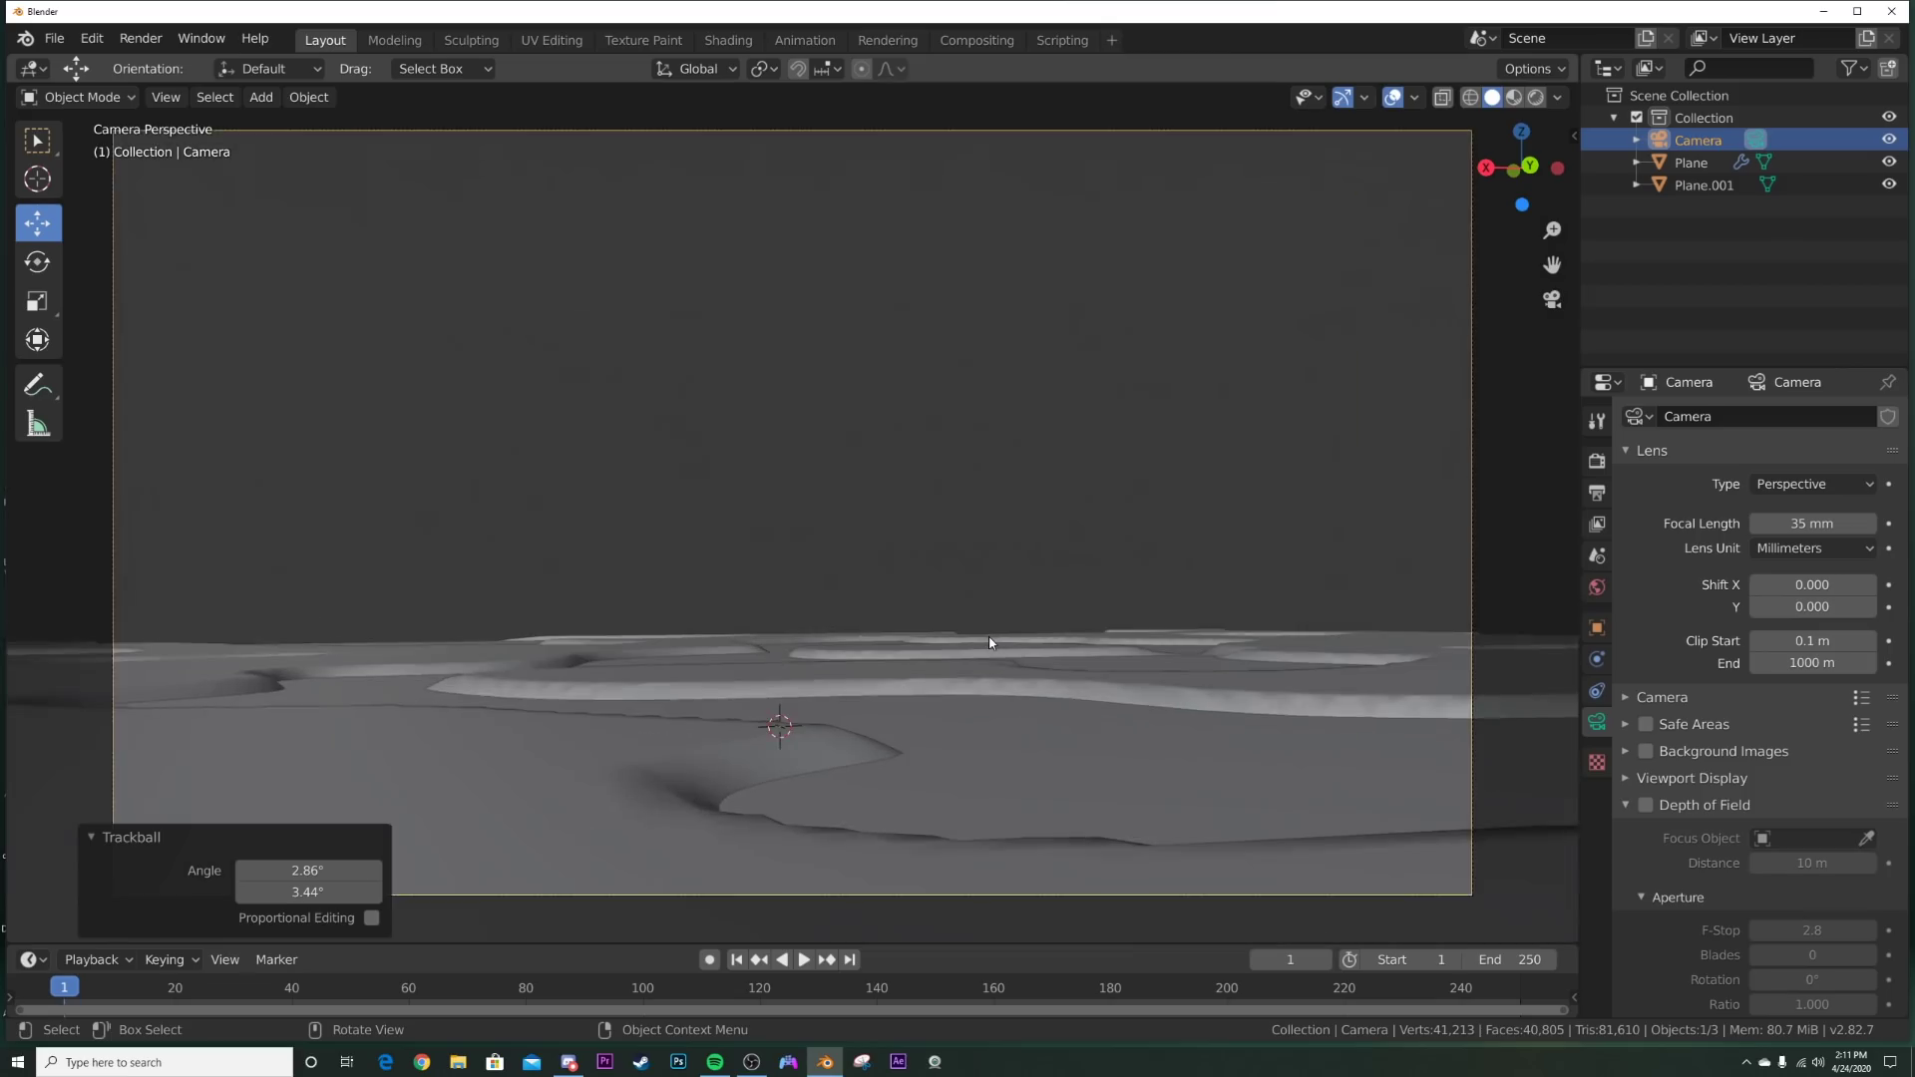
scroll(990, 643, "down", 2)
key("z")
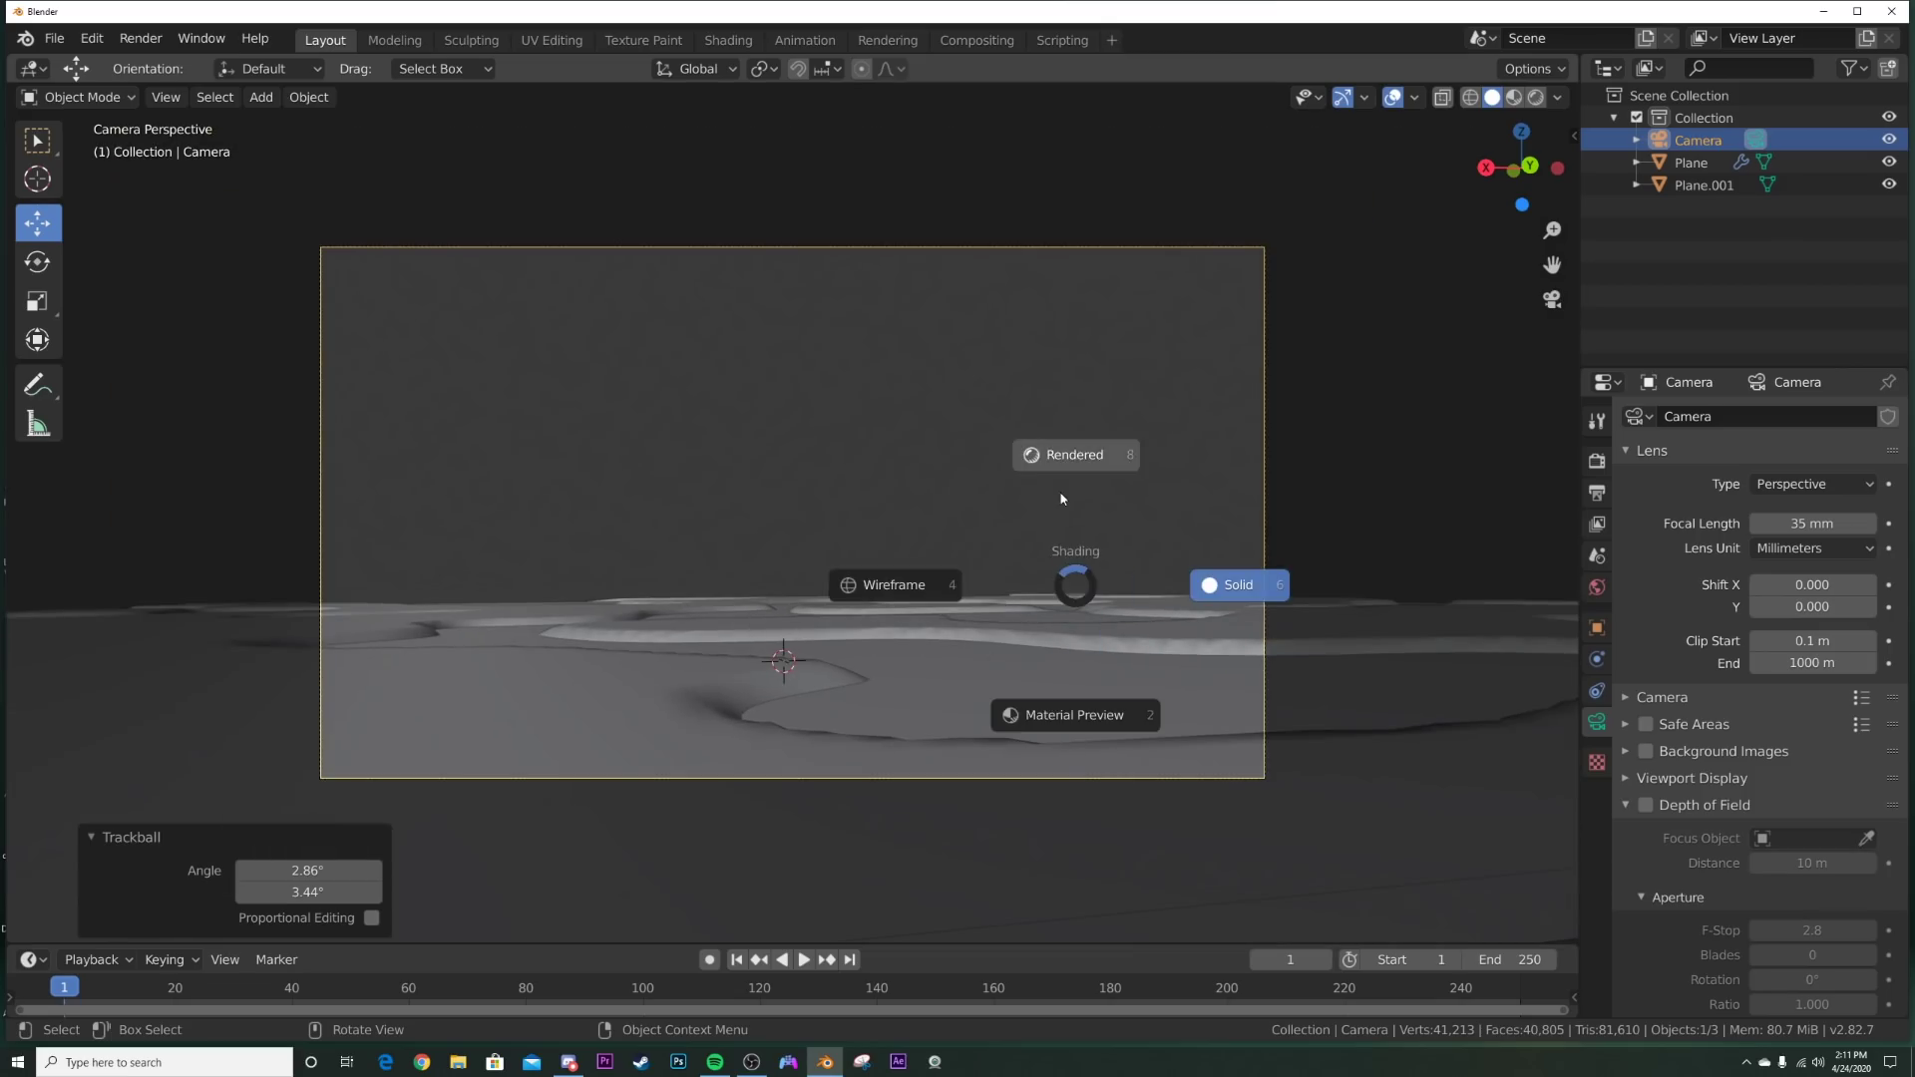
left_click(1077, 454)
scroll(773, 638, "up", 2)
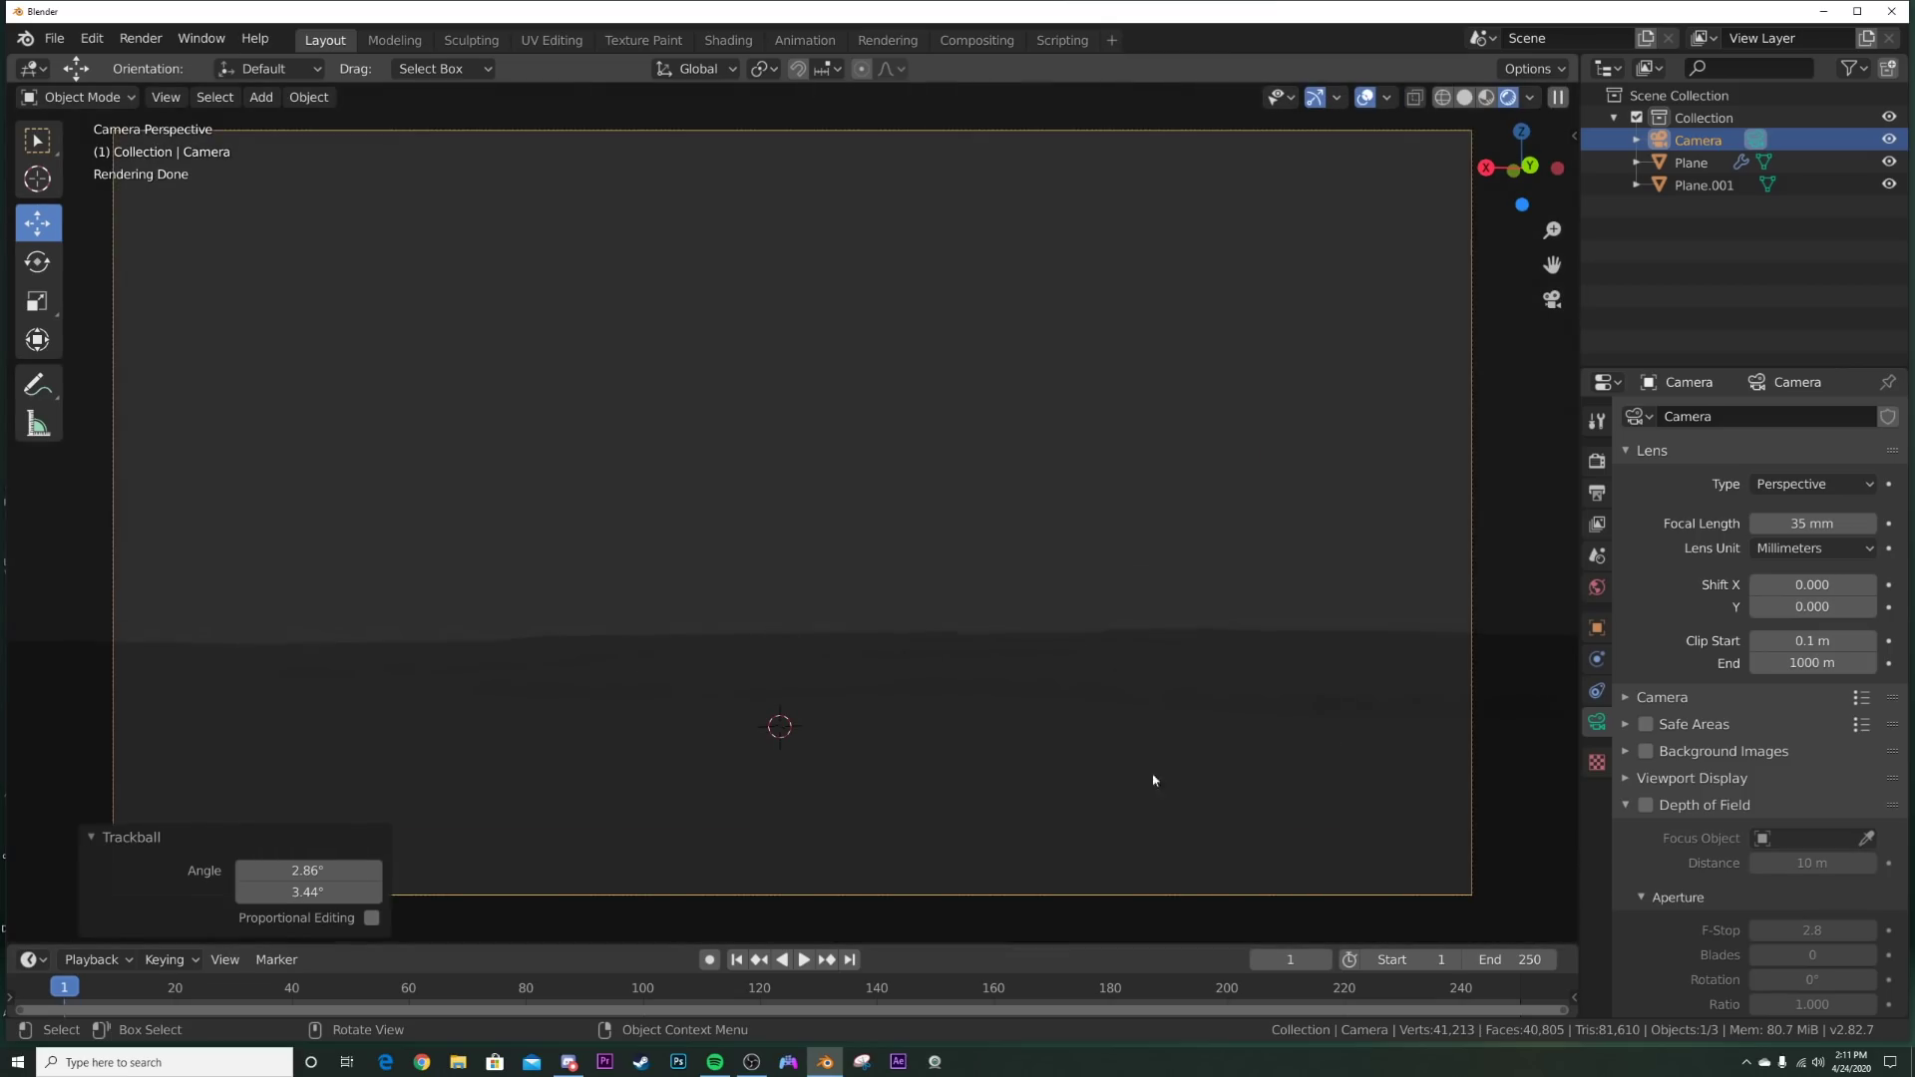
Step: Set the world colour to a Sky Texture and lower its sun toward the horizon
left_click(1597, 587)
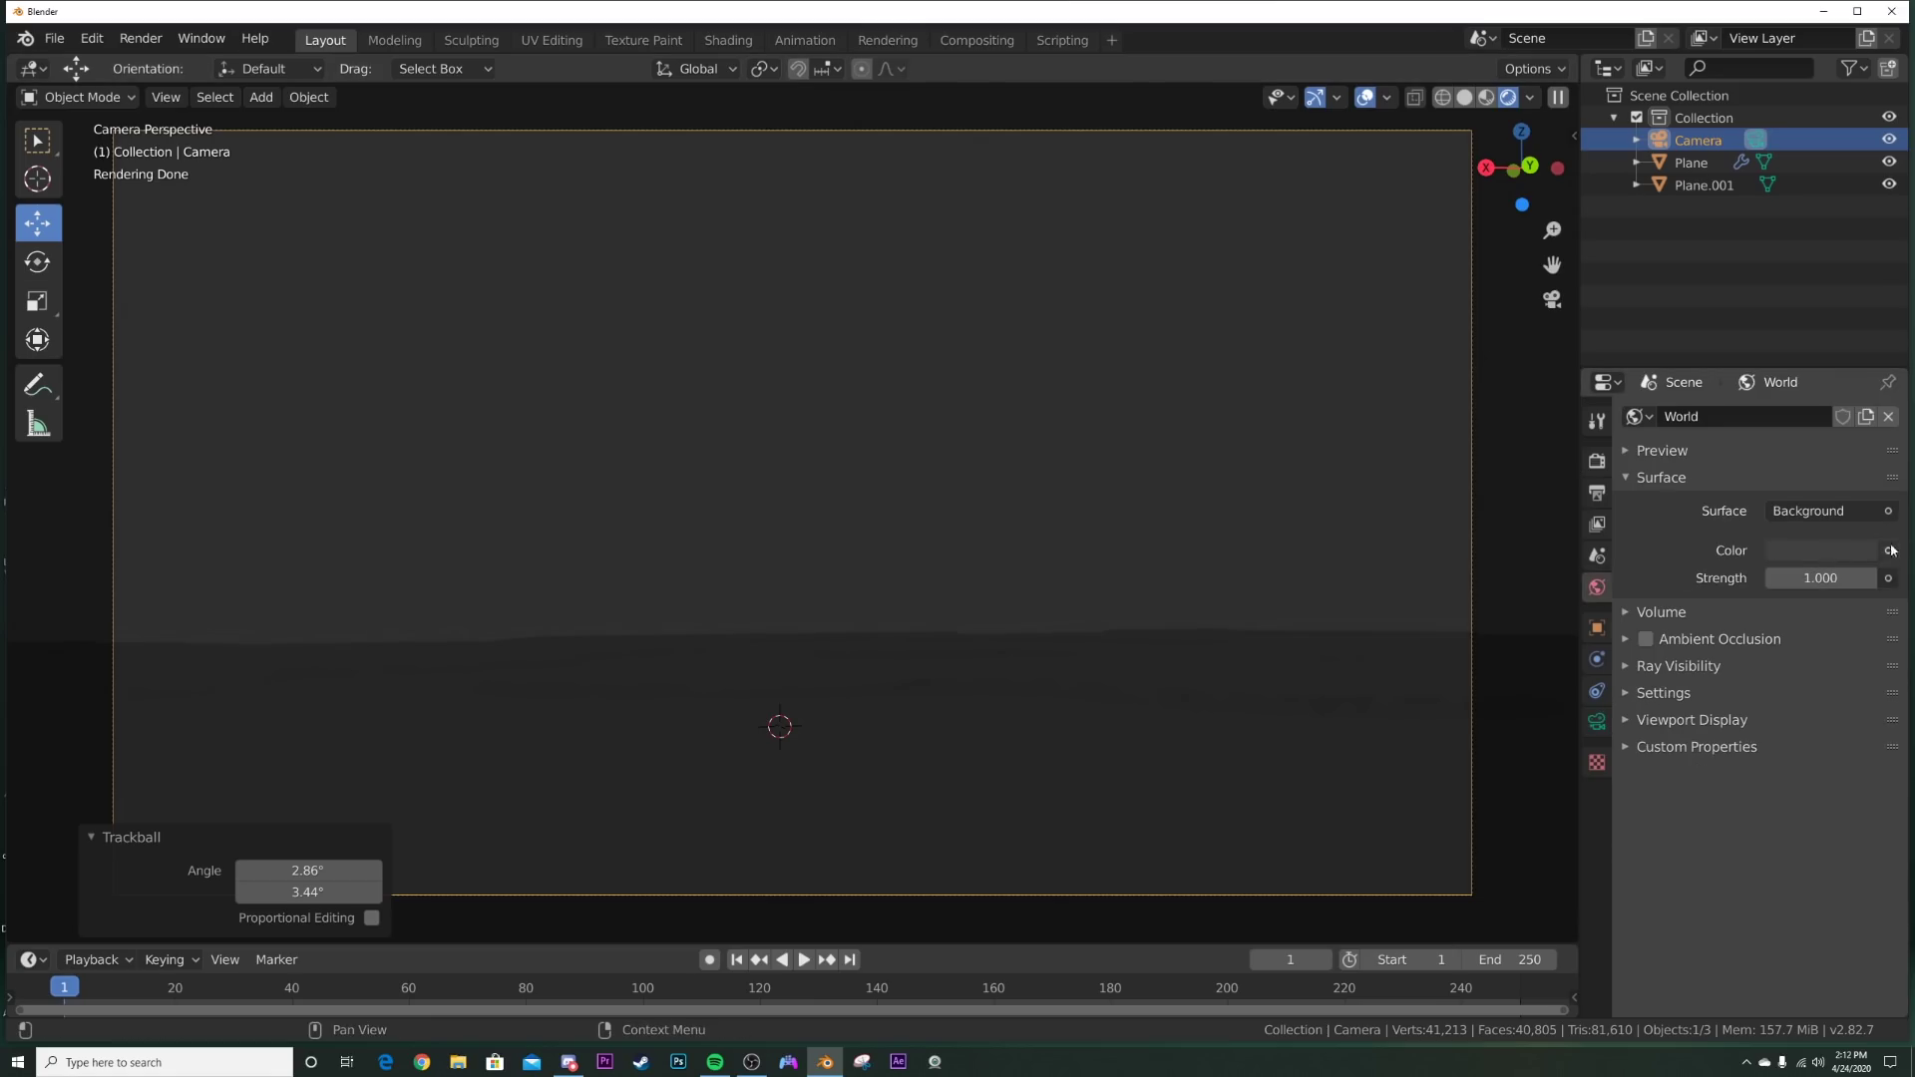
left_click(1887, 551)
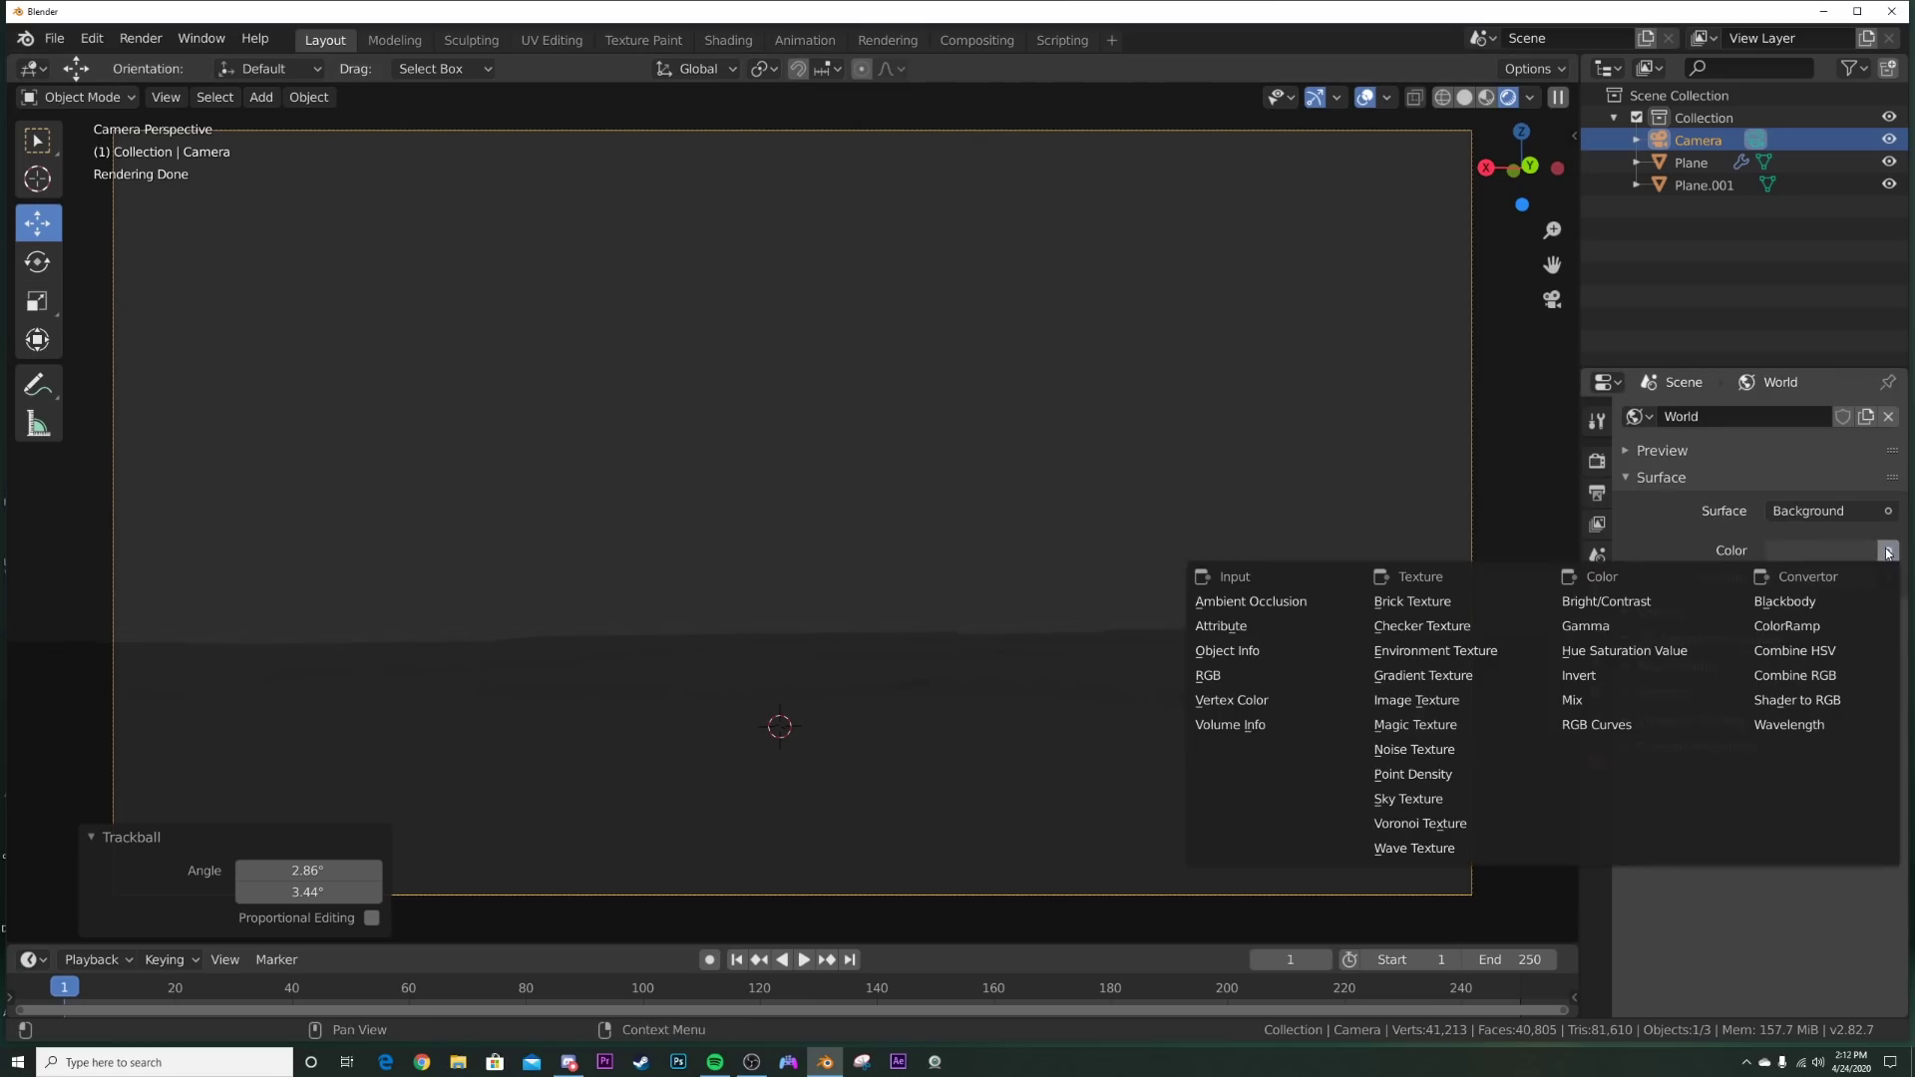
left_click(1468, 796)
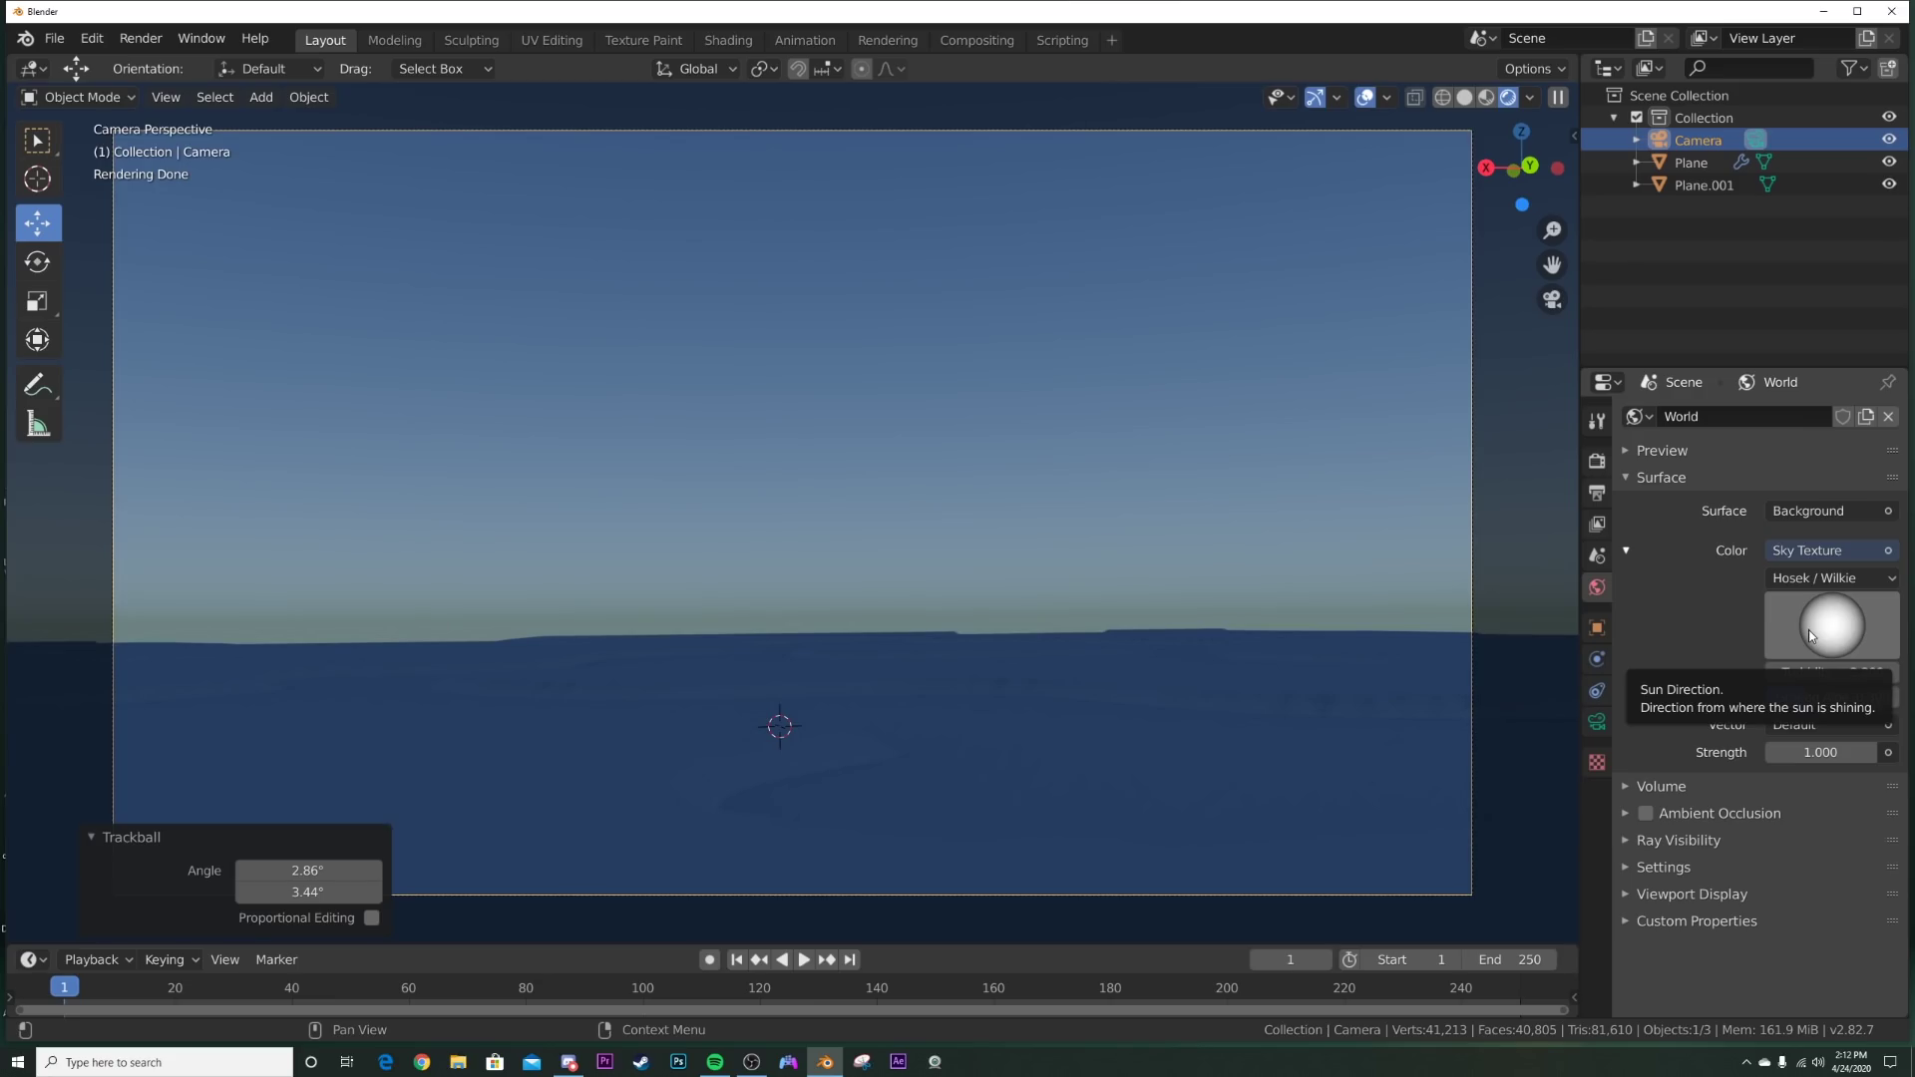
left_click_drag(1812, 635, 1694, 621)
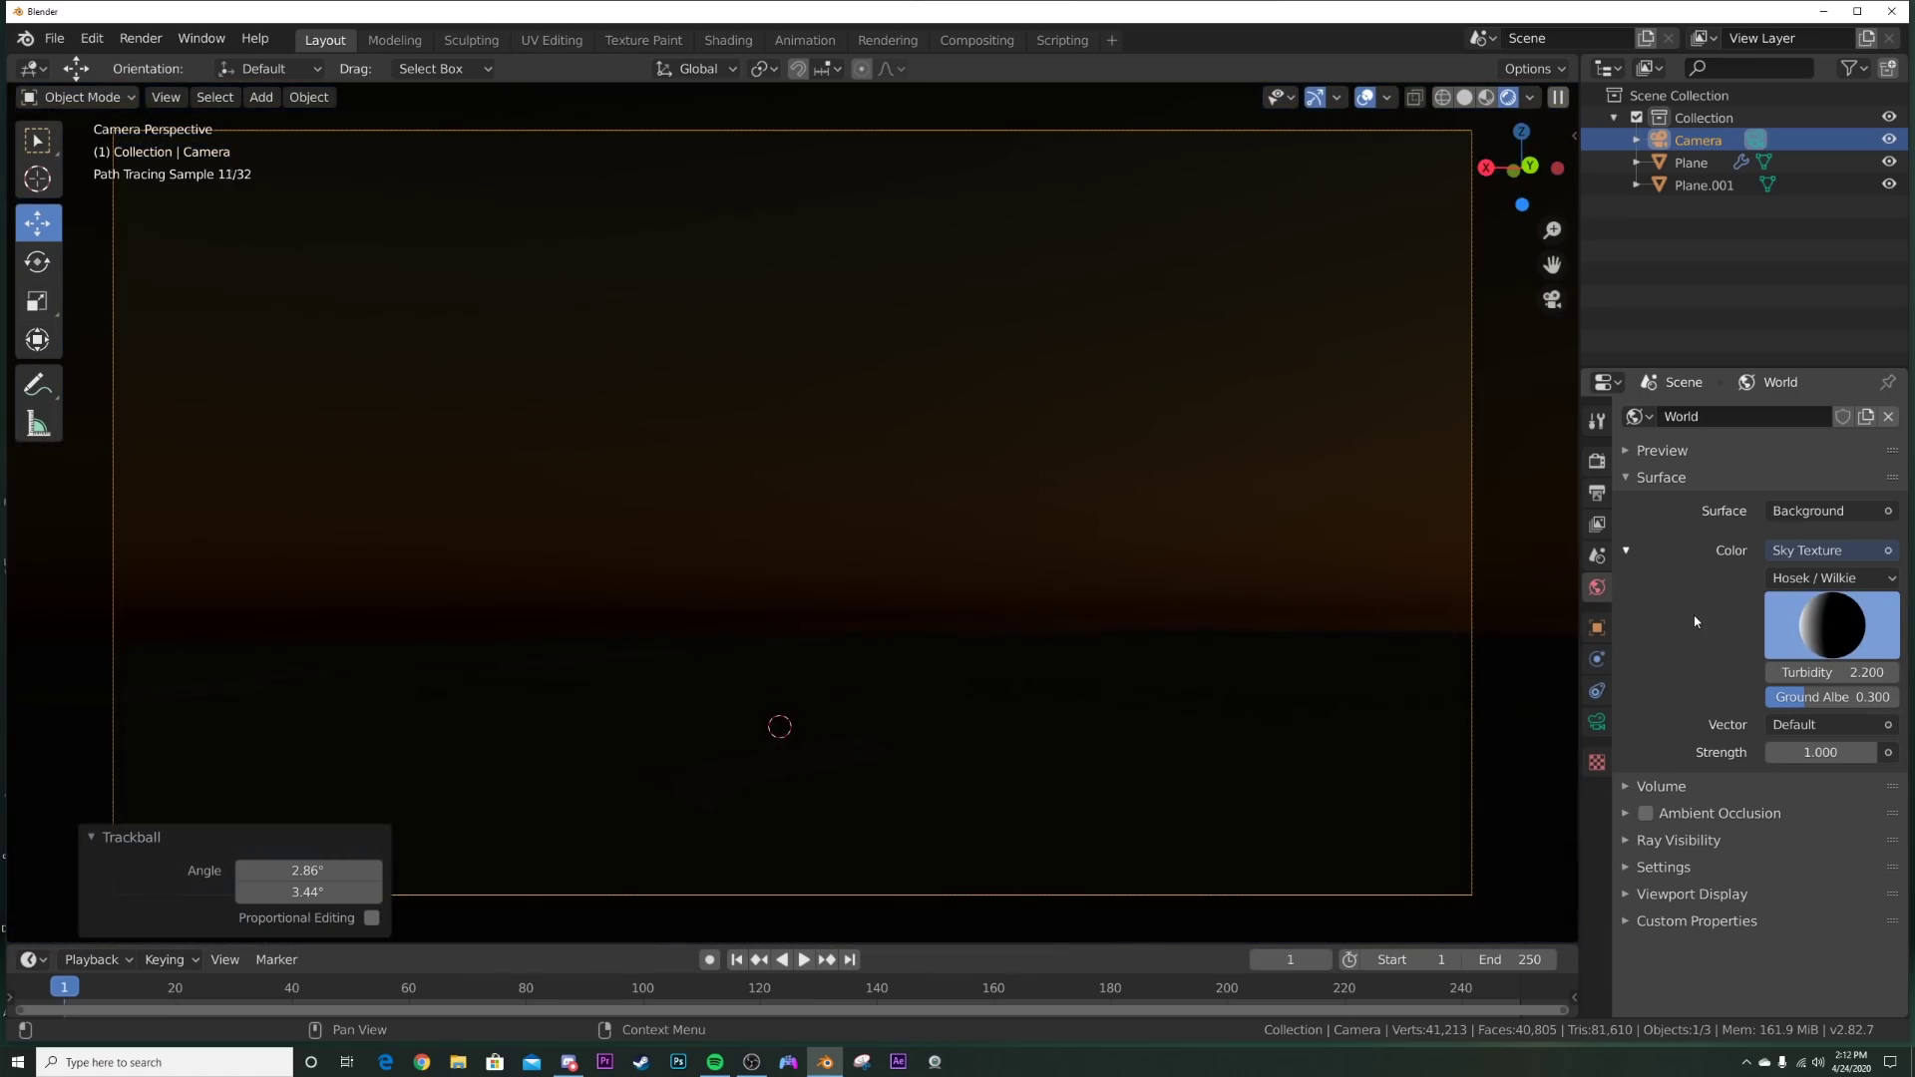
mouse_move(1814, 610)
left_mouse_down()
mouse_move(1883, 641)
mouse_move(1833, 681)
left_mouse_up()
Step: Set world strength to 10, settle the sun low for sunset, and return to solid shading
left_click(1828, 752)
type("10")
key("Return")
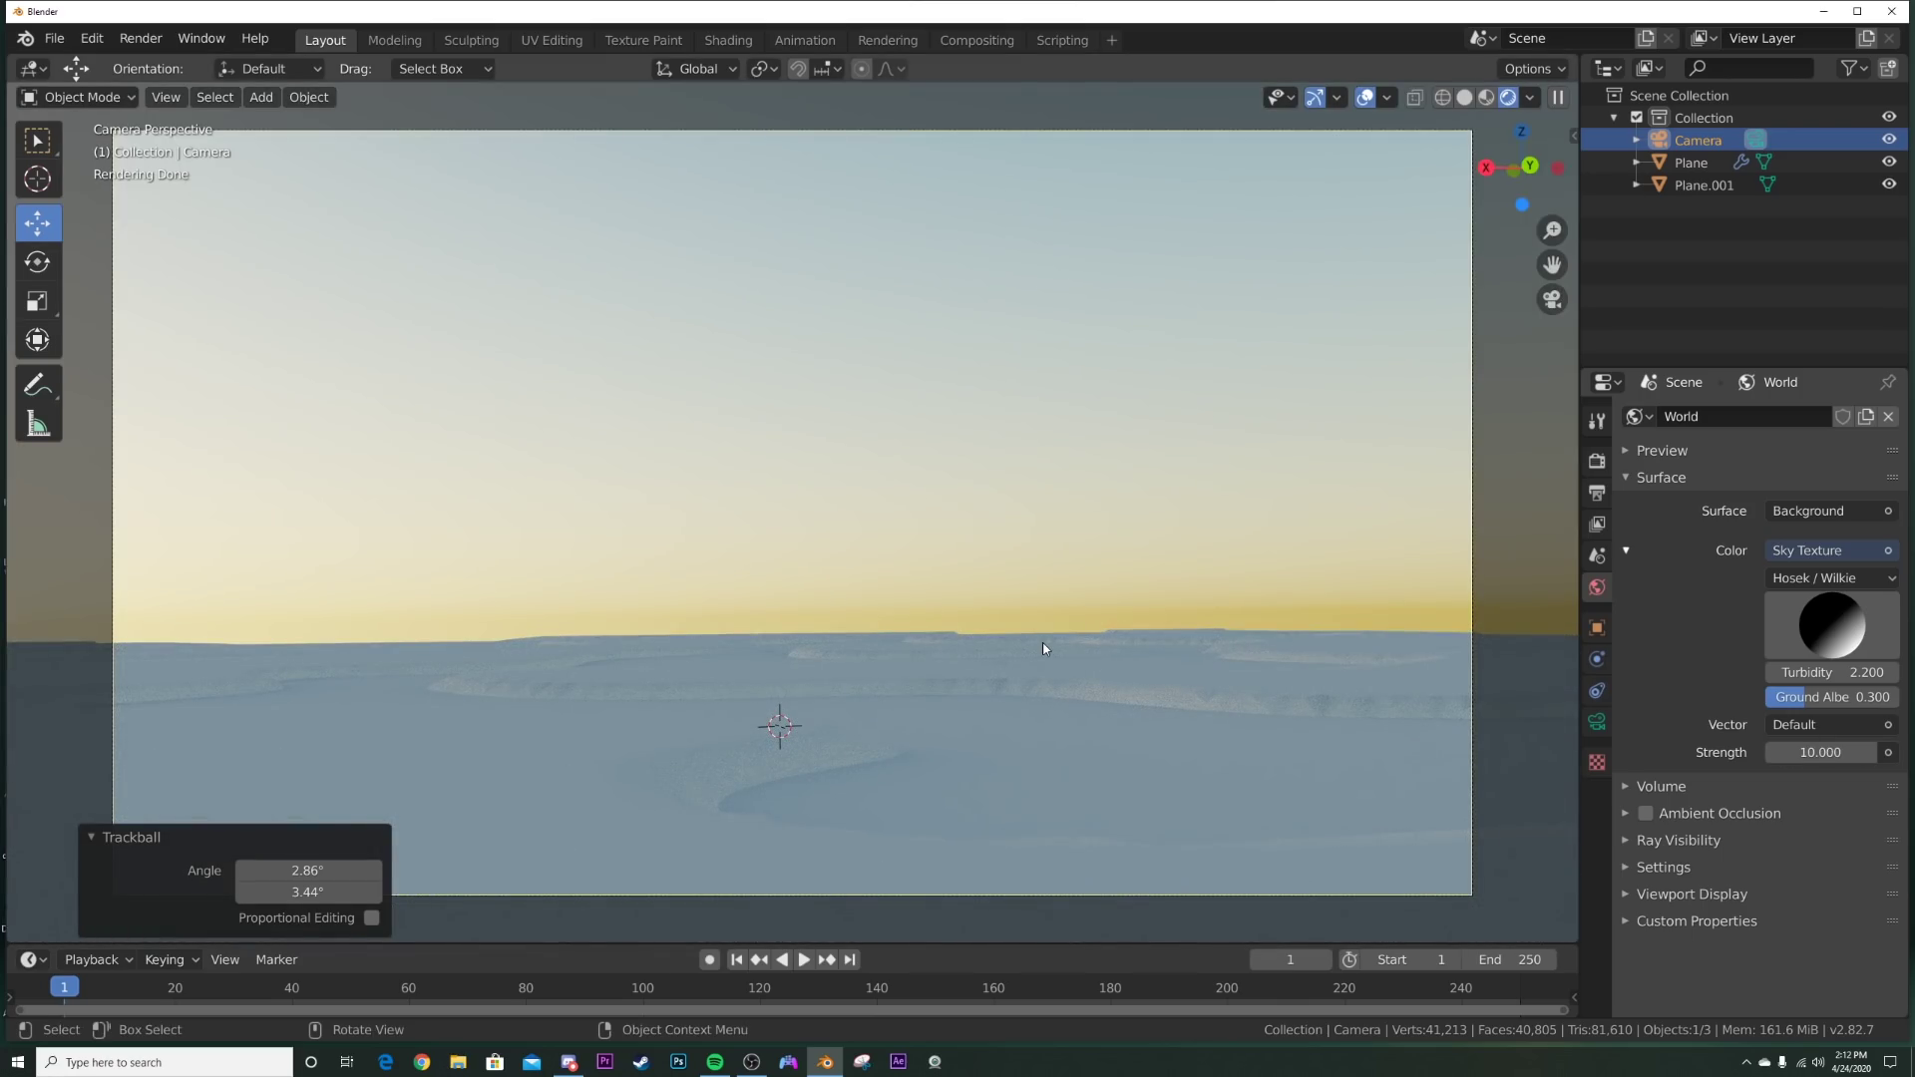
left_click_drag(1837, 628, 1846, 641)
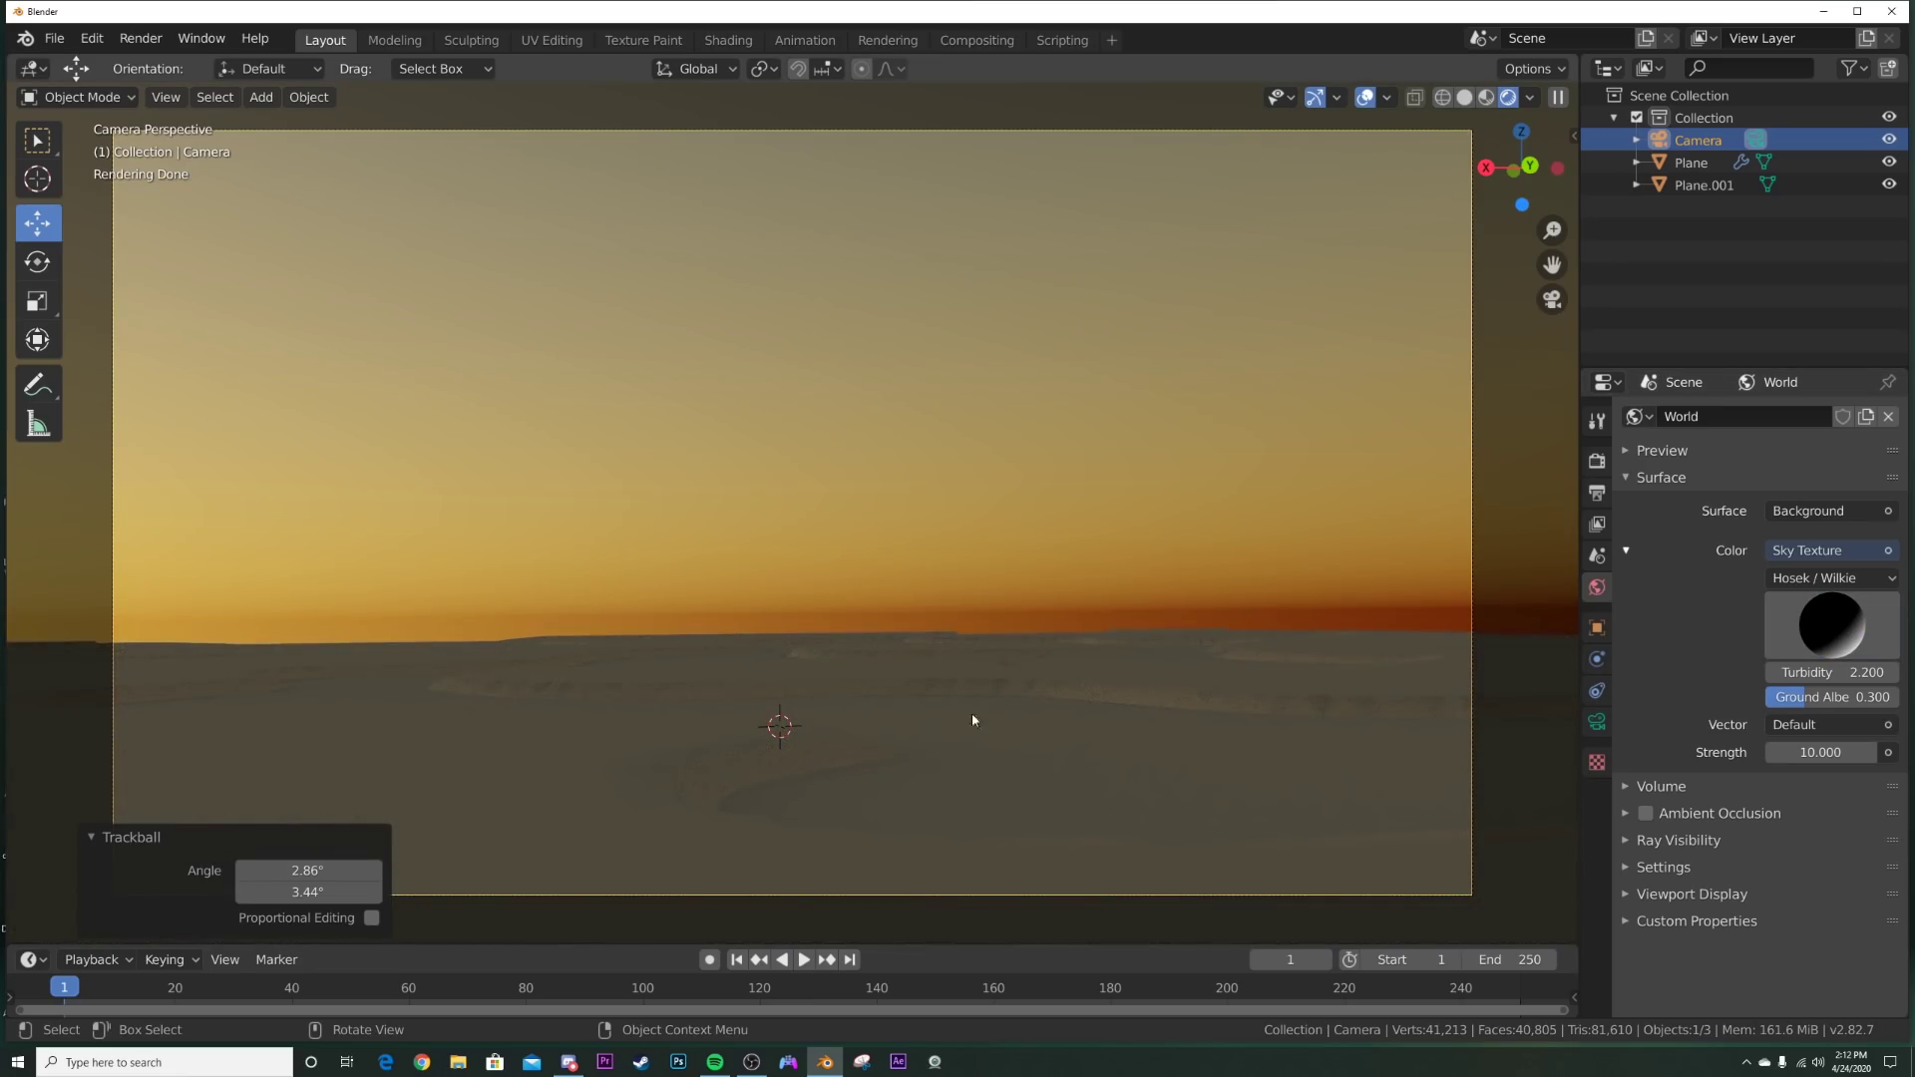
left_click(135, 840)
key("z")
left_click(1133, 675)
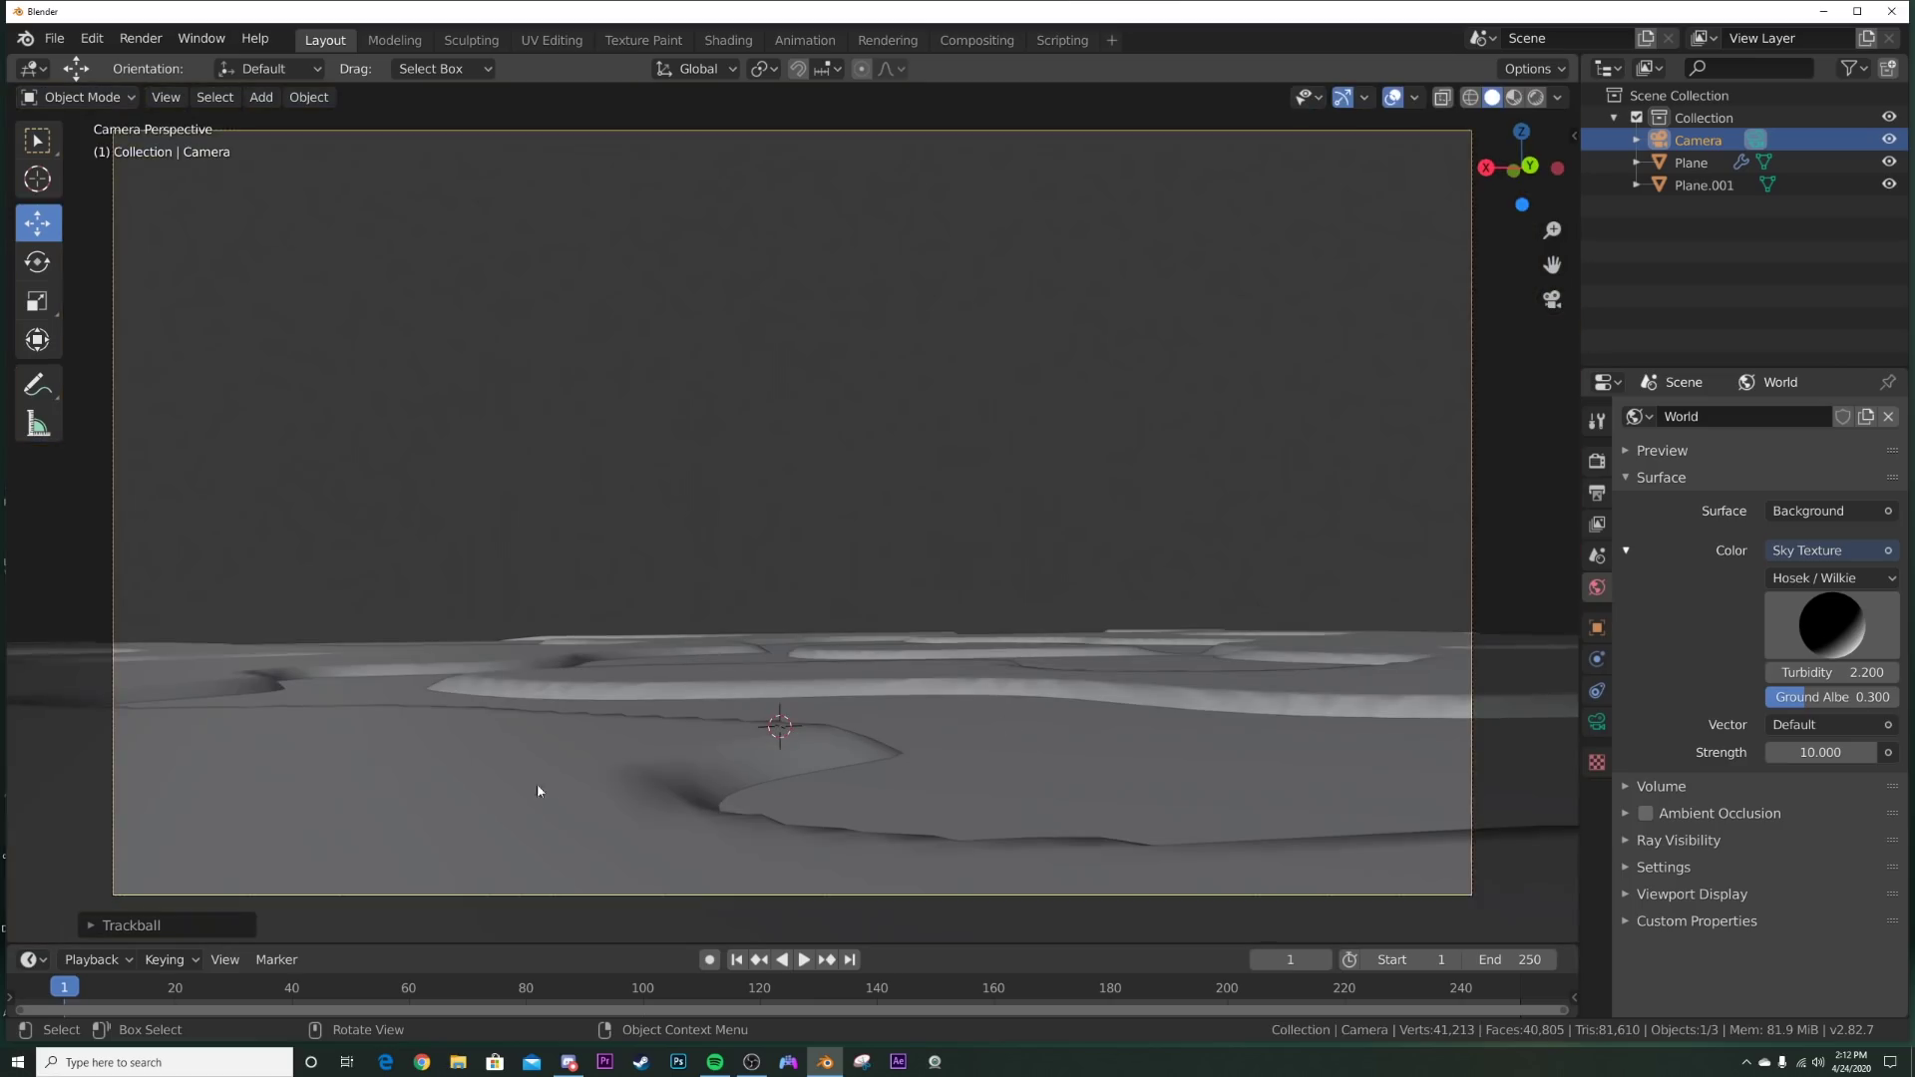
Step: Select the terrain and view it in the Shading workspace with material preview
left_click(500, 811)
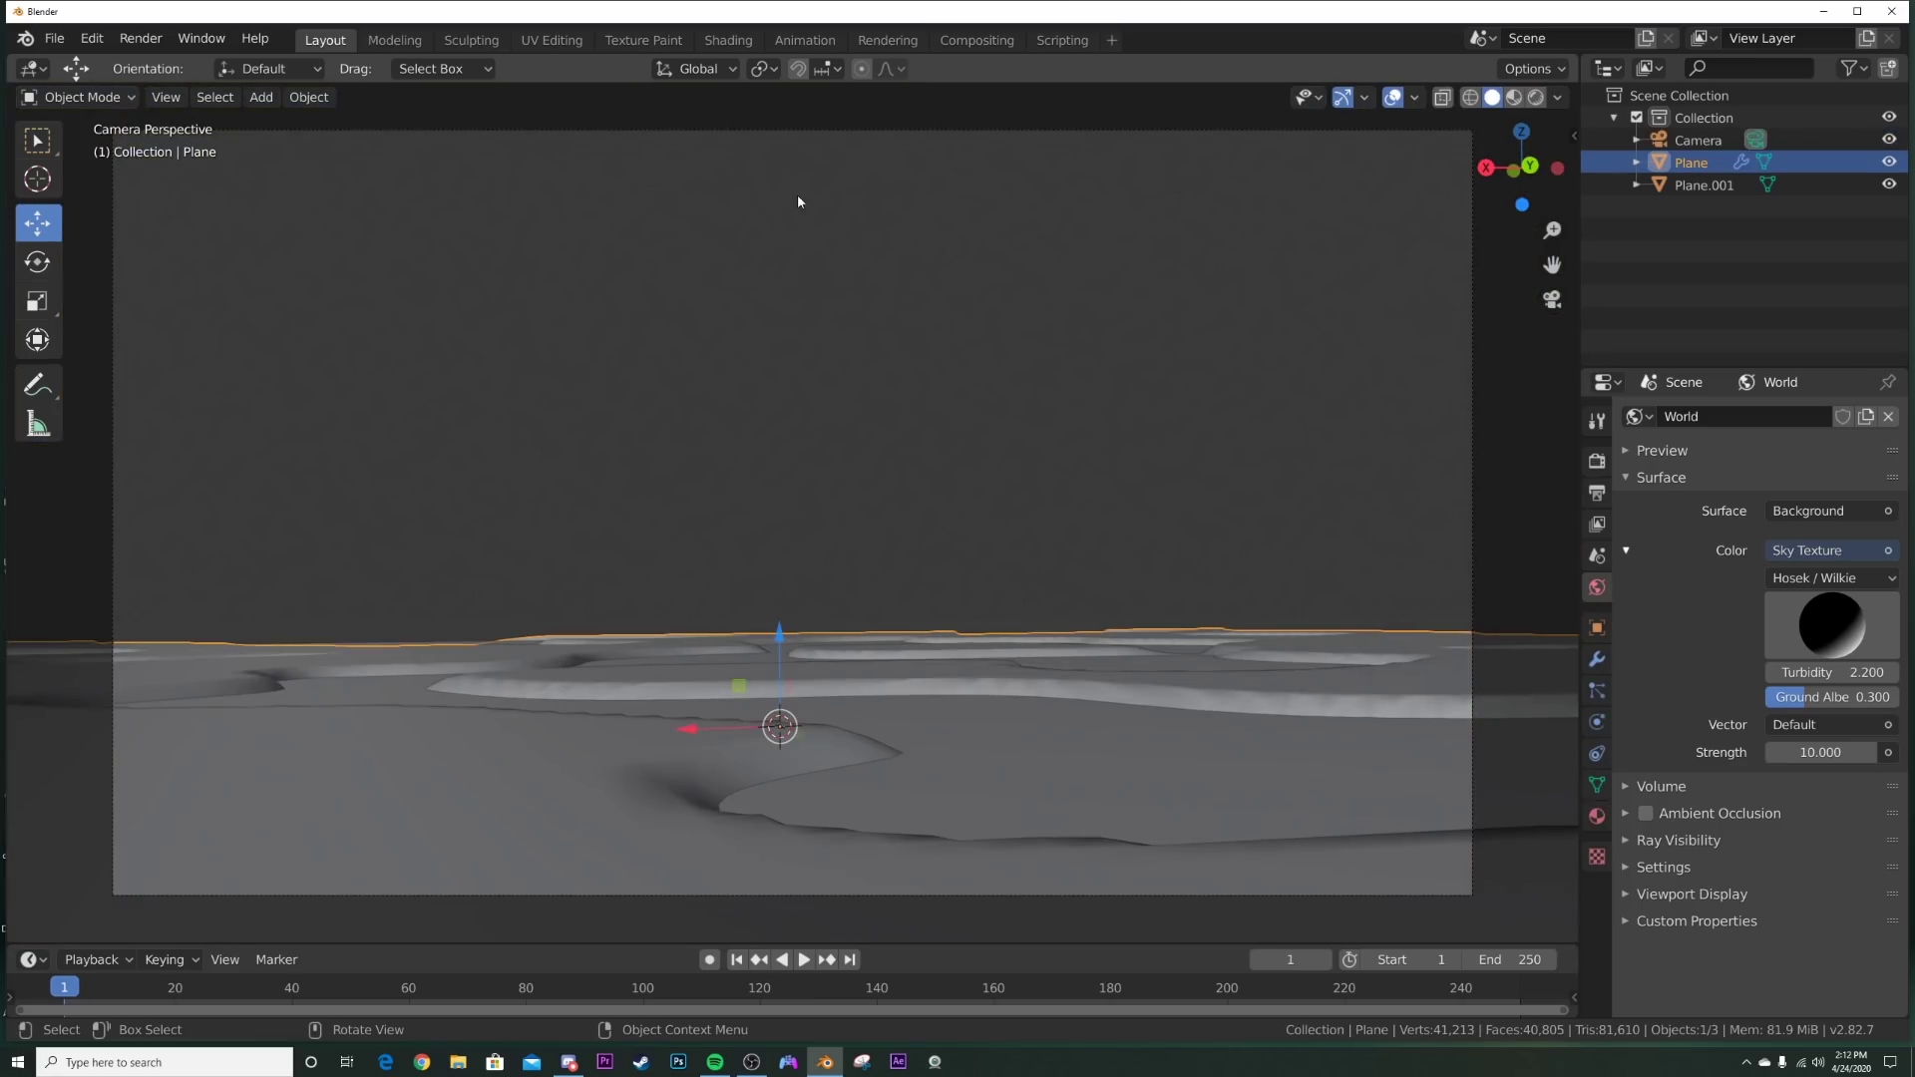
left_click(724, 40)
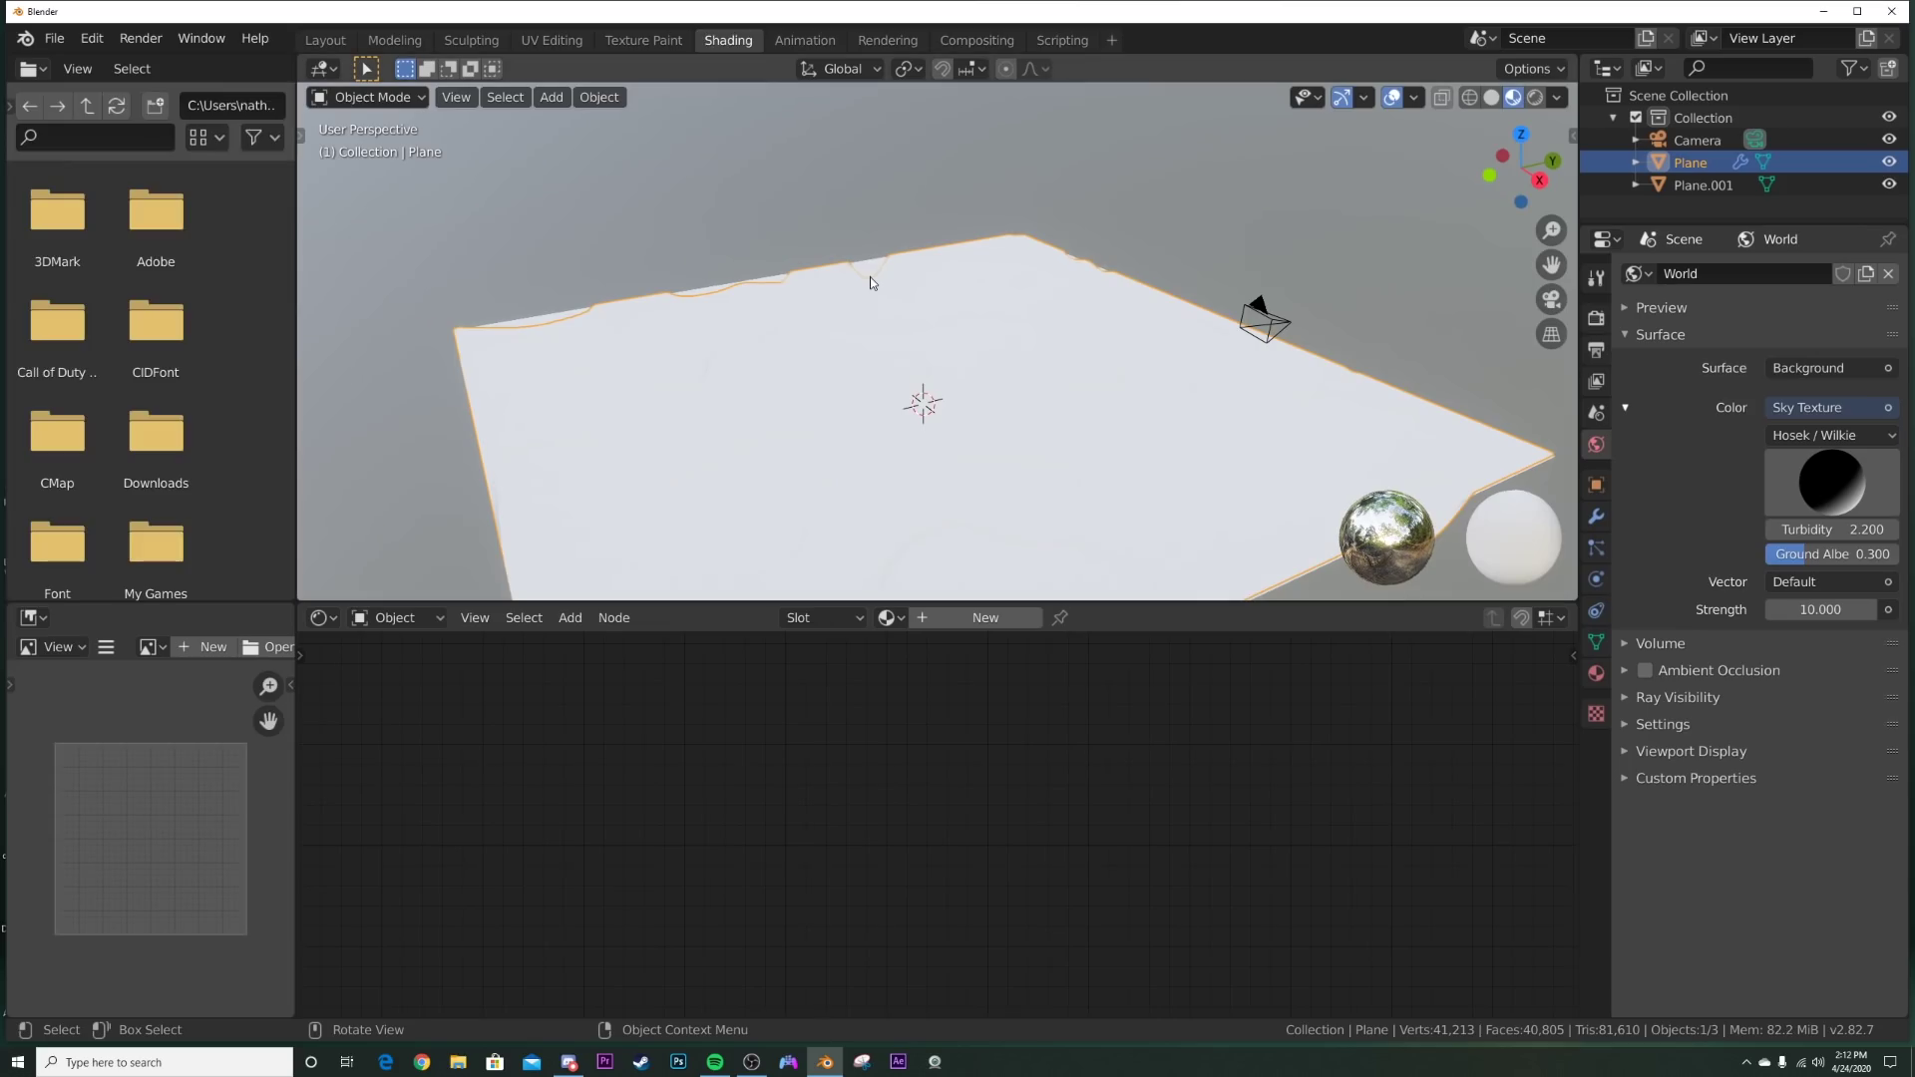
key("KP_0")
key("z")
left_click(925, 297)
key("z")
left_click(928, 432)
middle_click_drag(1137, 382, 1043, 574)
scroll(1054, 503, "up", 4)
scroll(1054, 503, "down", 11)
scroll(1056, 395, "up", 5)
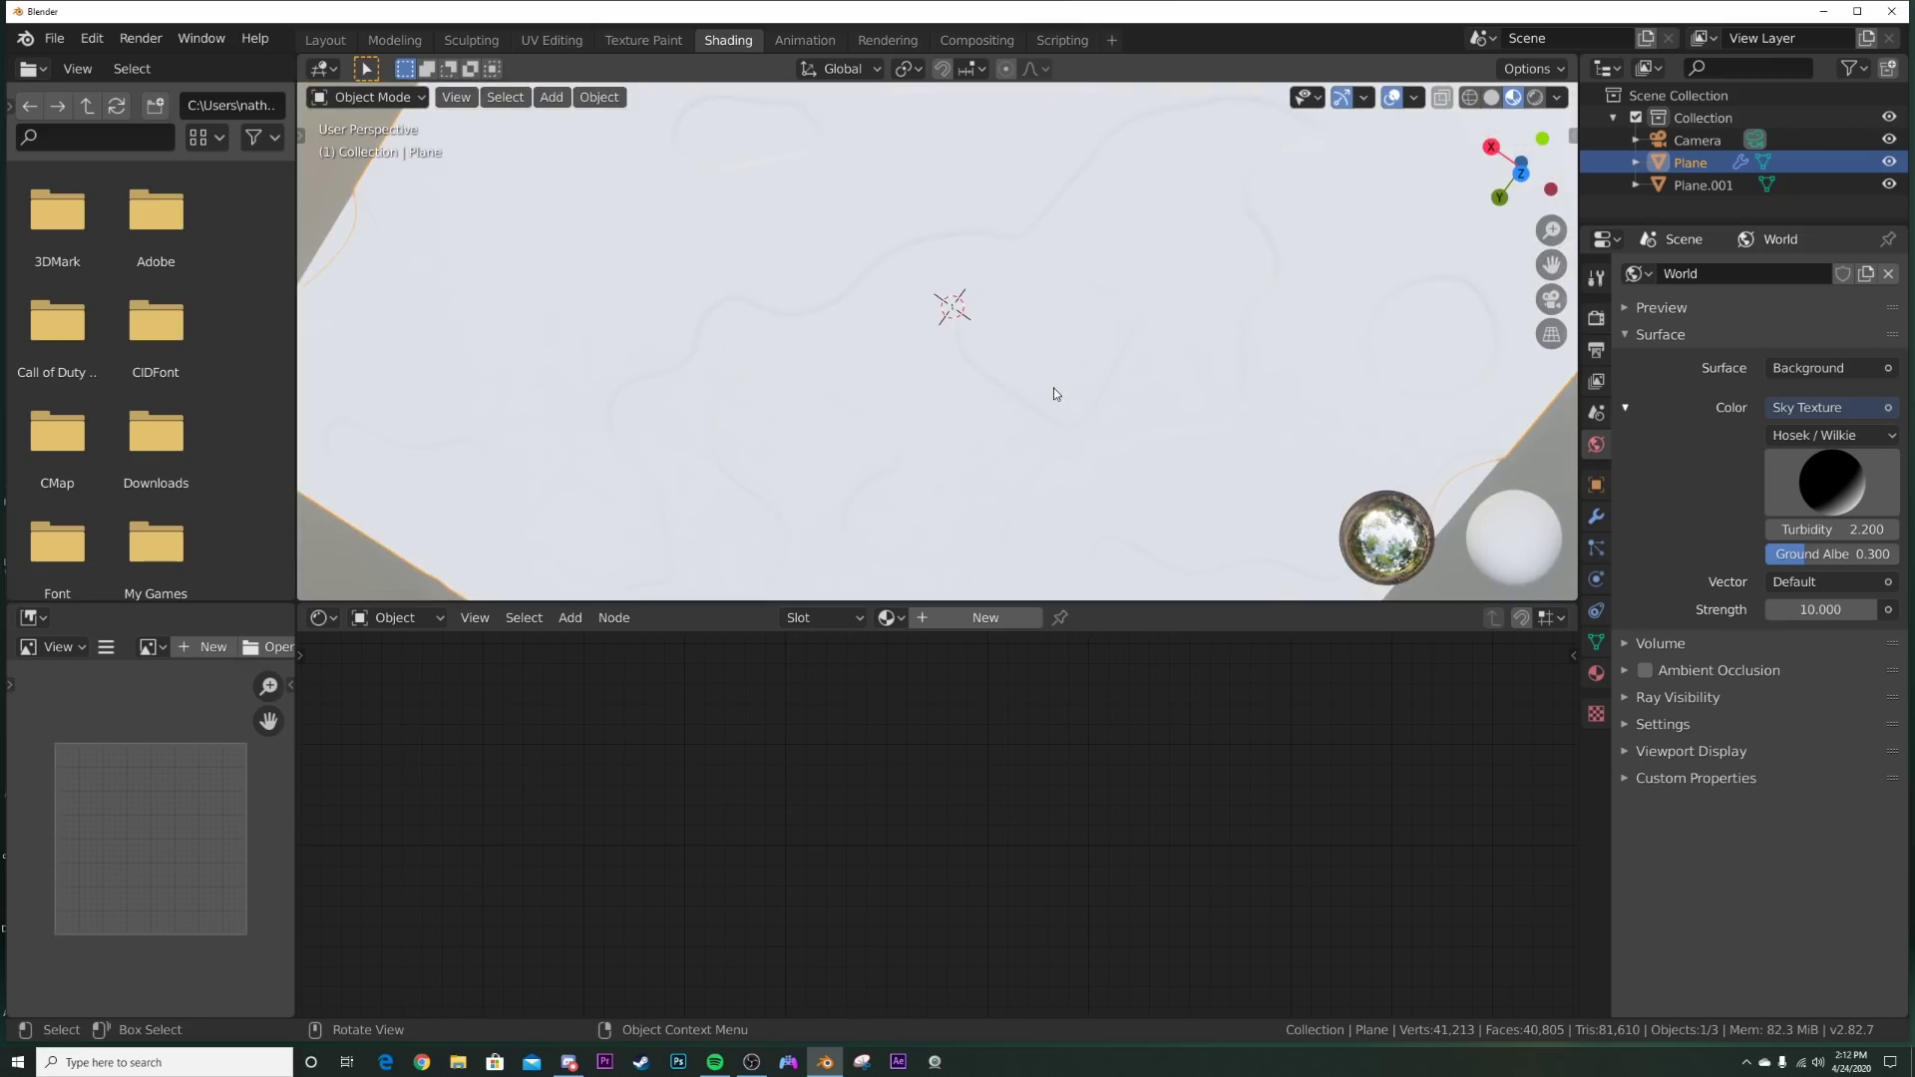
middle_click_drag(1054, 389, 1080, 322)
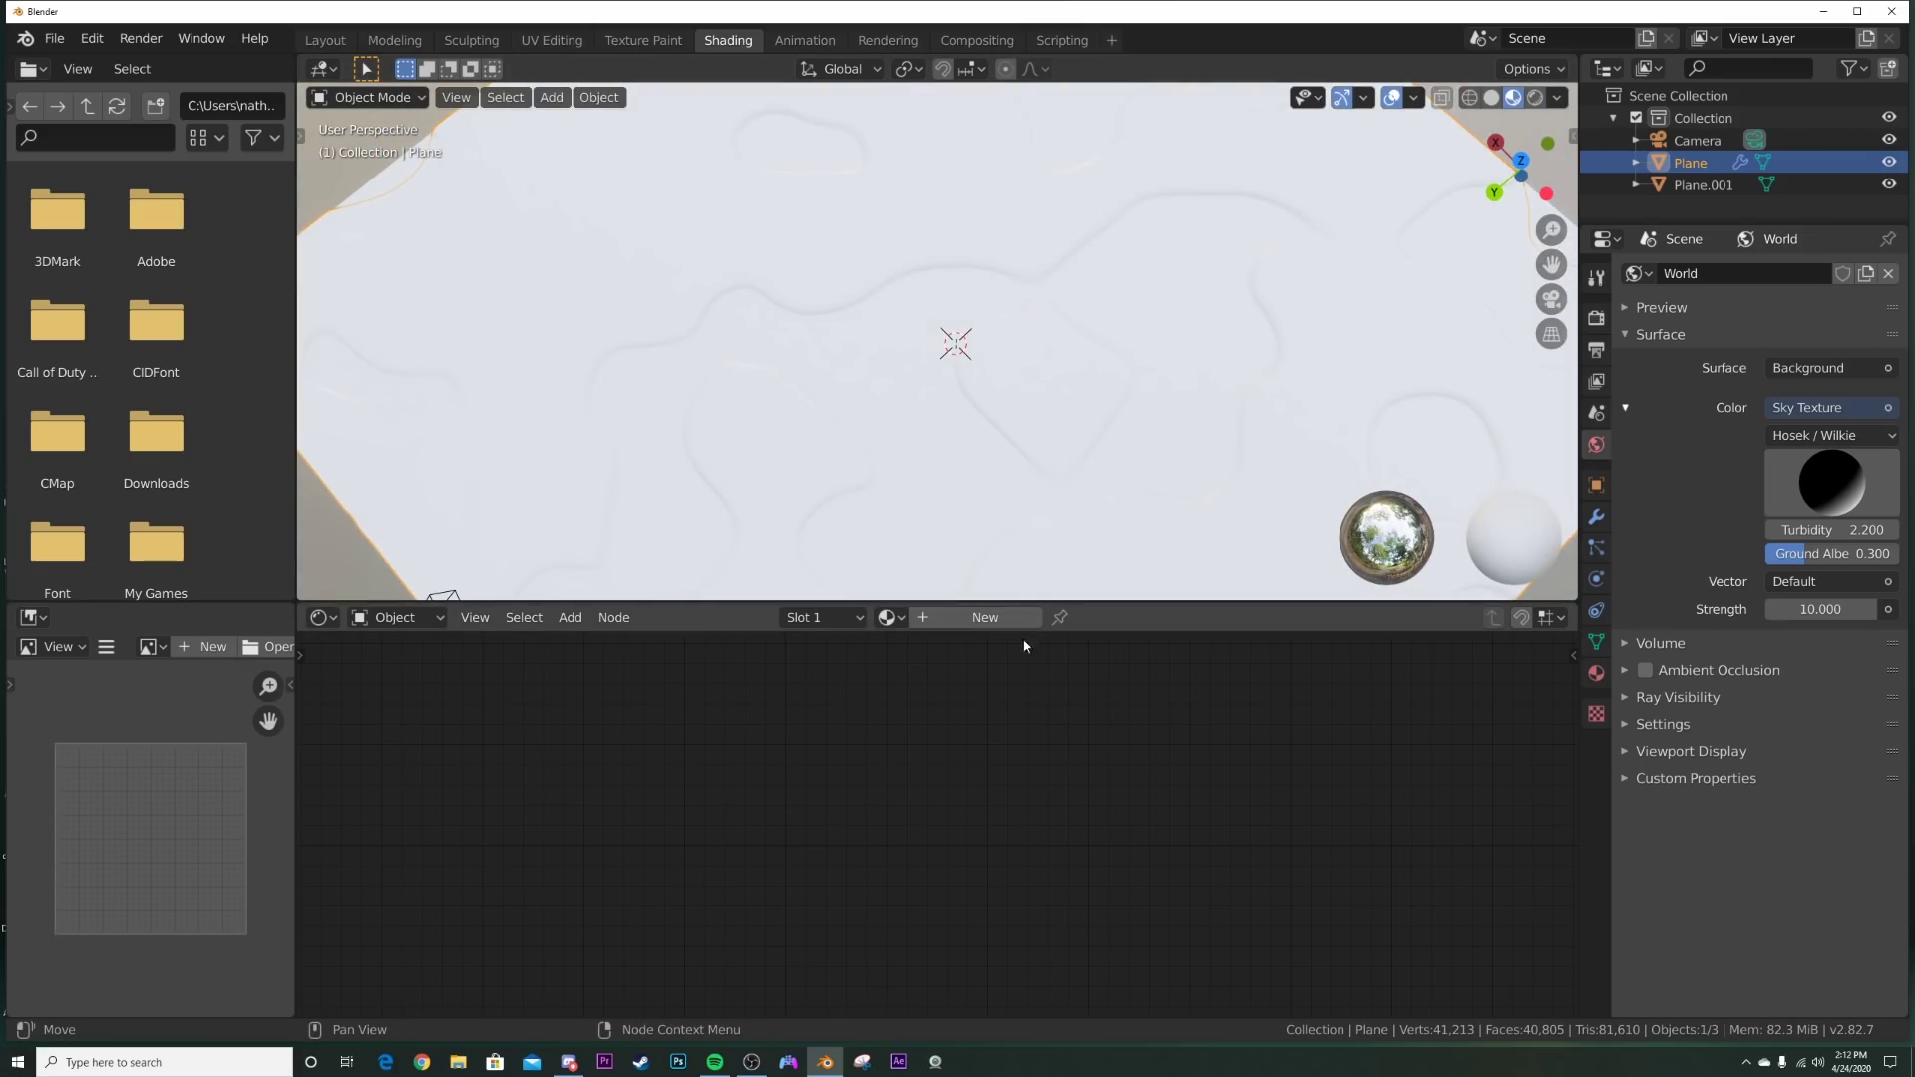
Step: Create a new terrain material with a pink base colour, then darken it
left_click(1005, 619)
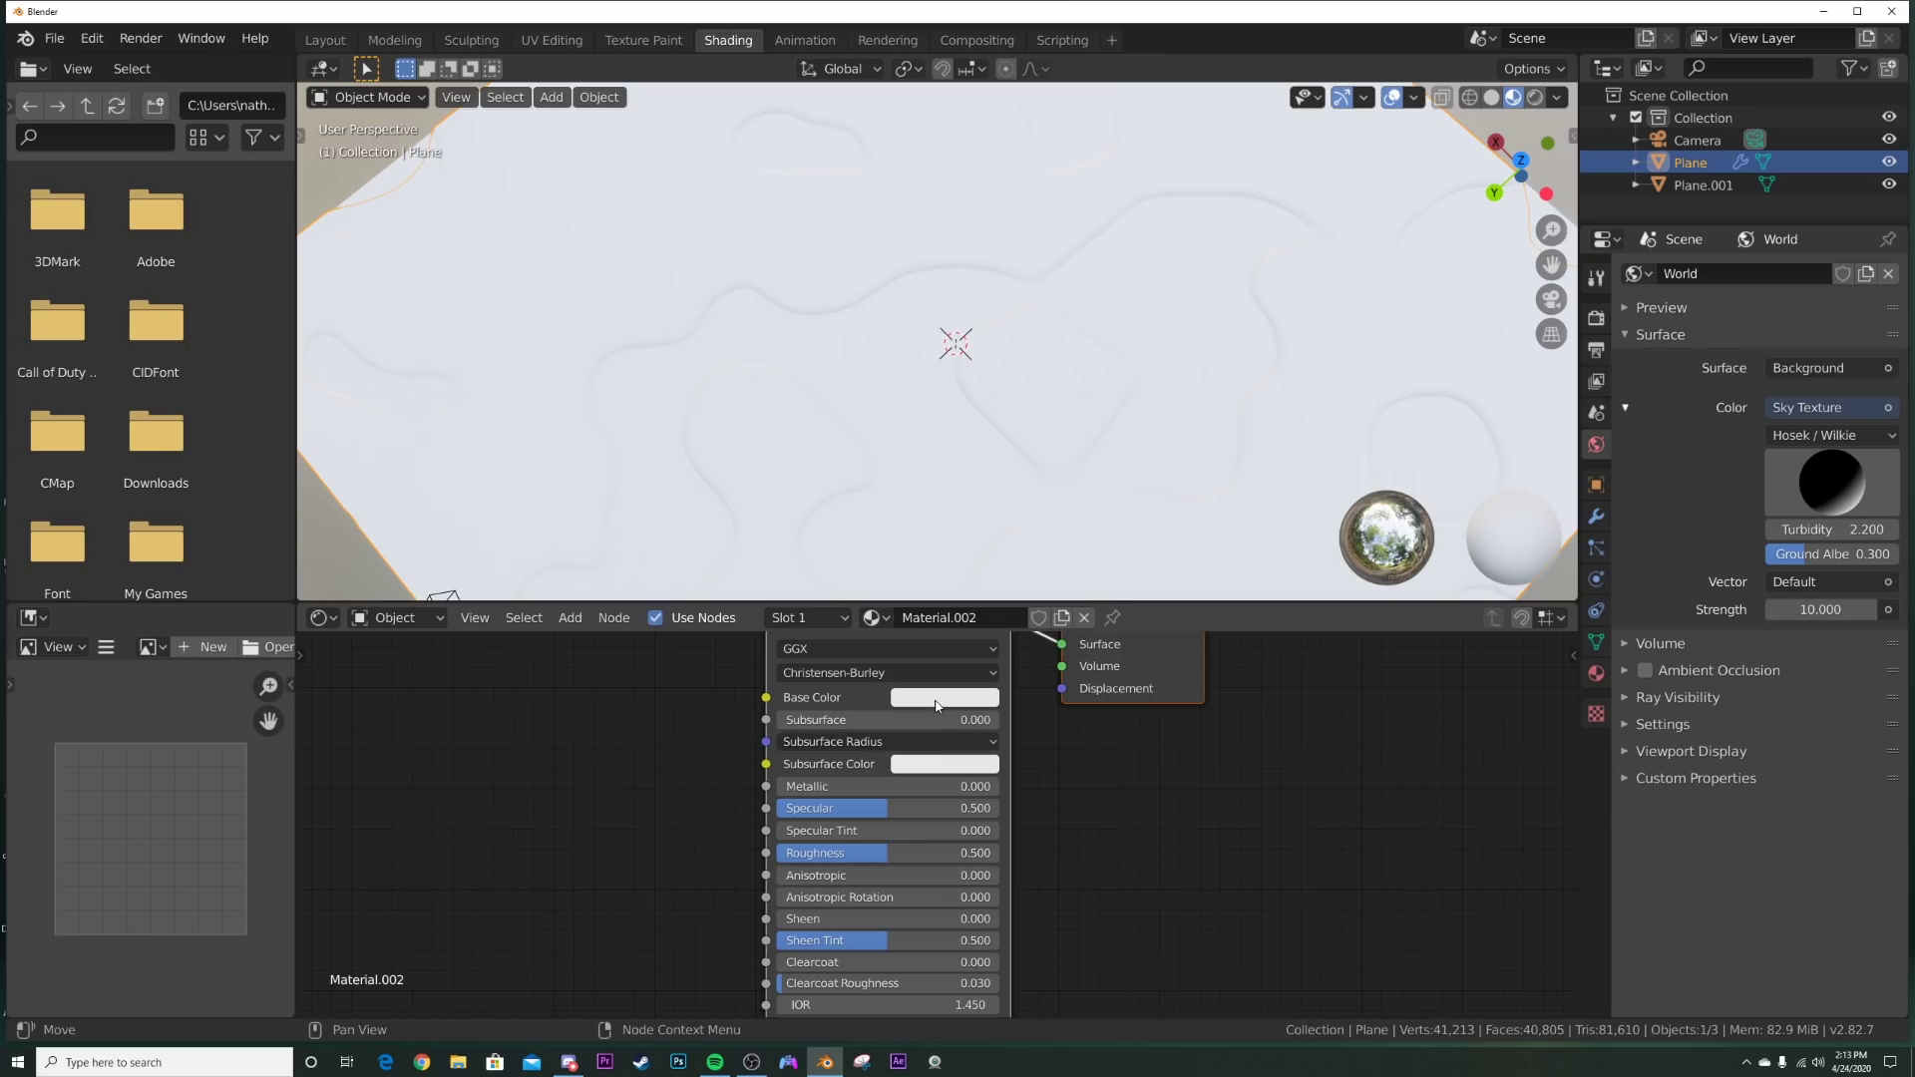
left_click(935, 697)
left_click(984, 525)
mouse_move(985, 525)
left_mouse_down()
mouse_move(960, 522)
mouse_move(976, 524)
left_mouse_up()
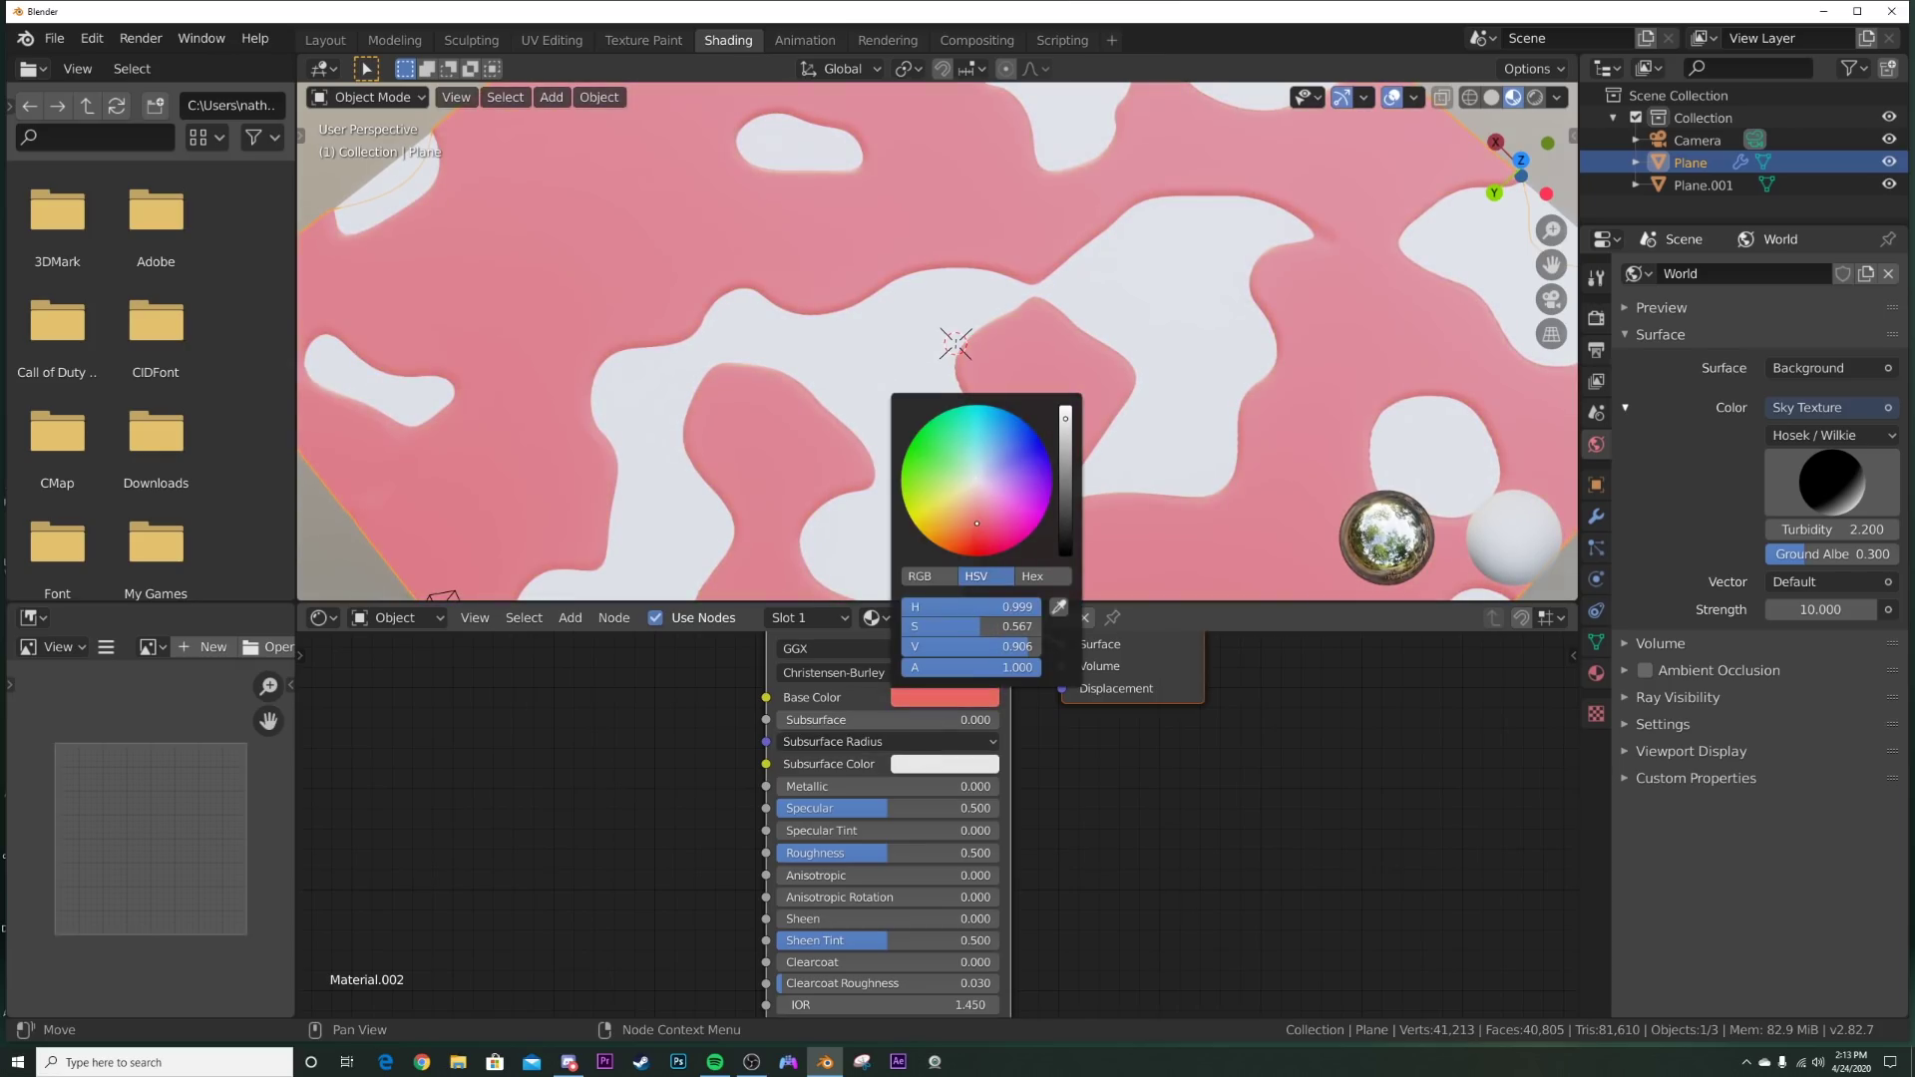
middle_click_drag(723, 424, 896, 249)
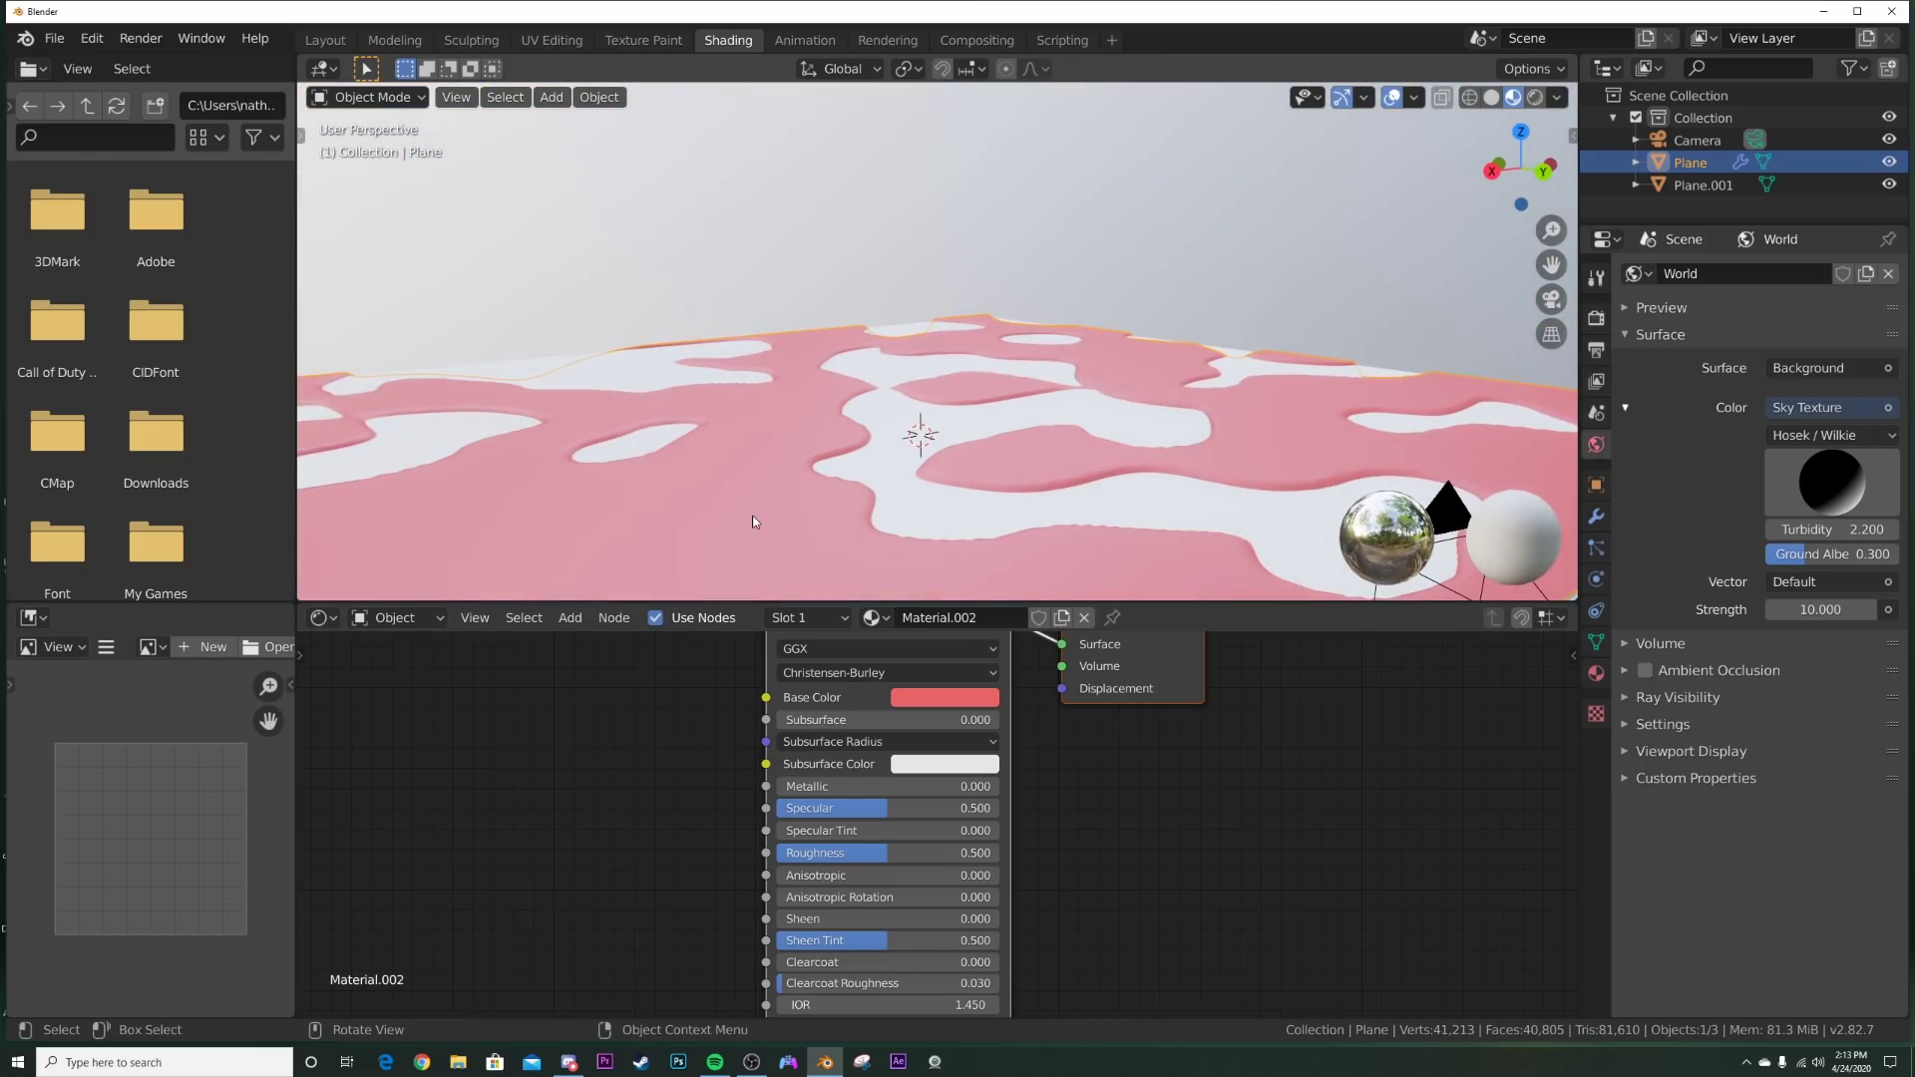
middle_click_drag(1007, 730, 988, 788)
left_click(940, 757)
left_click_drag(1044, 479, 1045, 529)
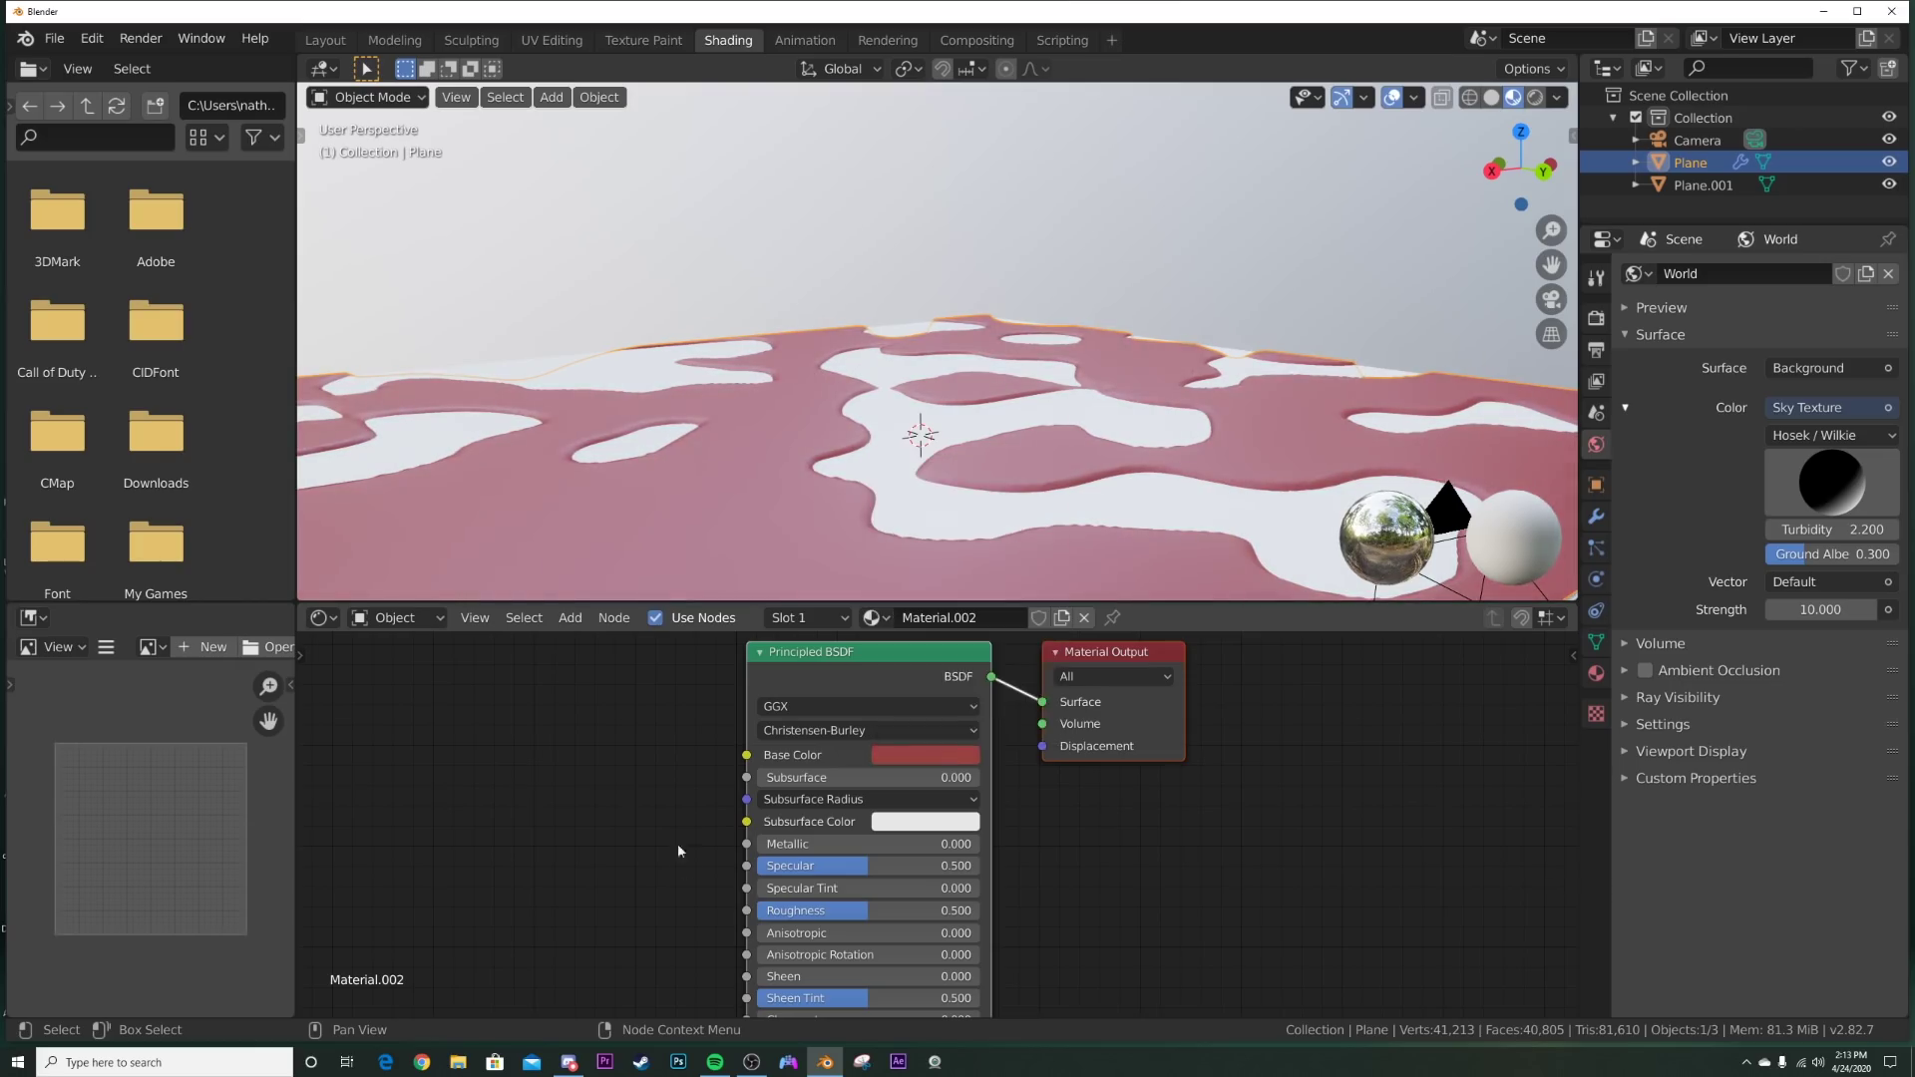
middle_click_drag(663, 890, 860, 751)
Step: Add a Bump node beside the terrain shader and connect it to the shader's Normal input
key("shift+a")
left_click(860, 749)
type("bump")
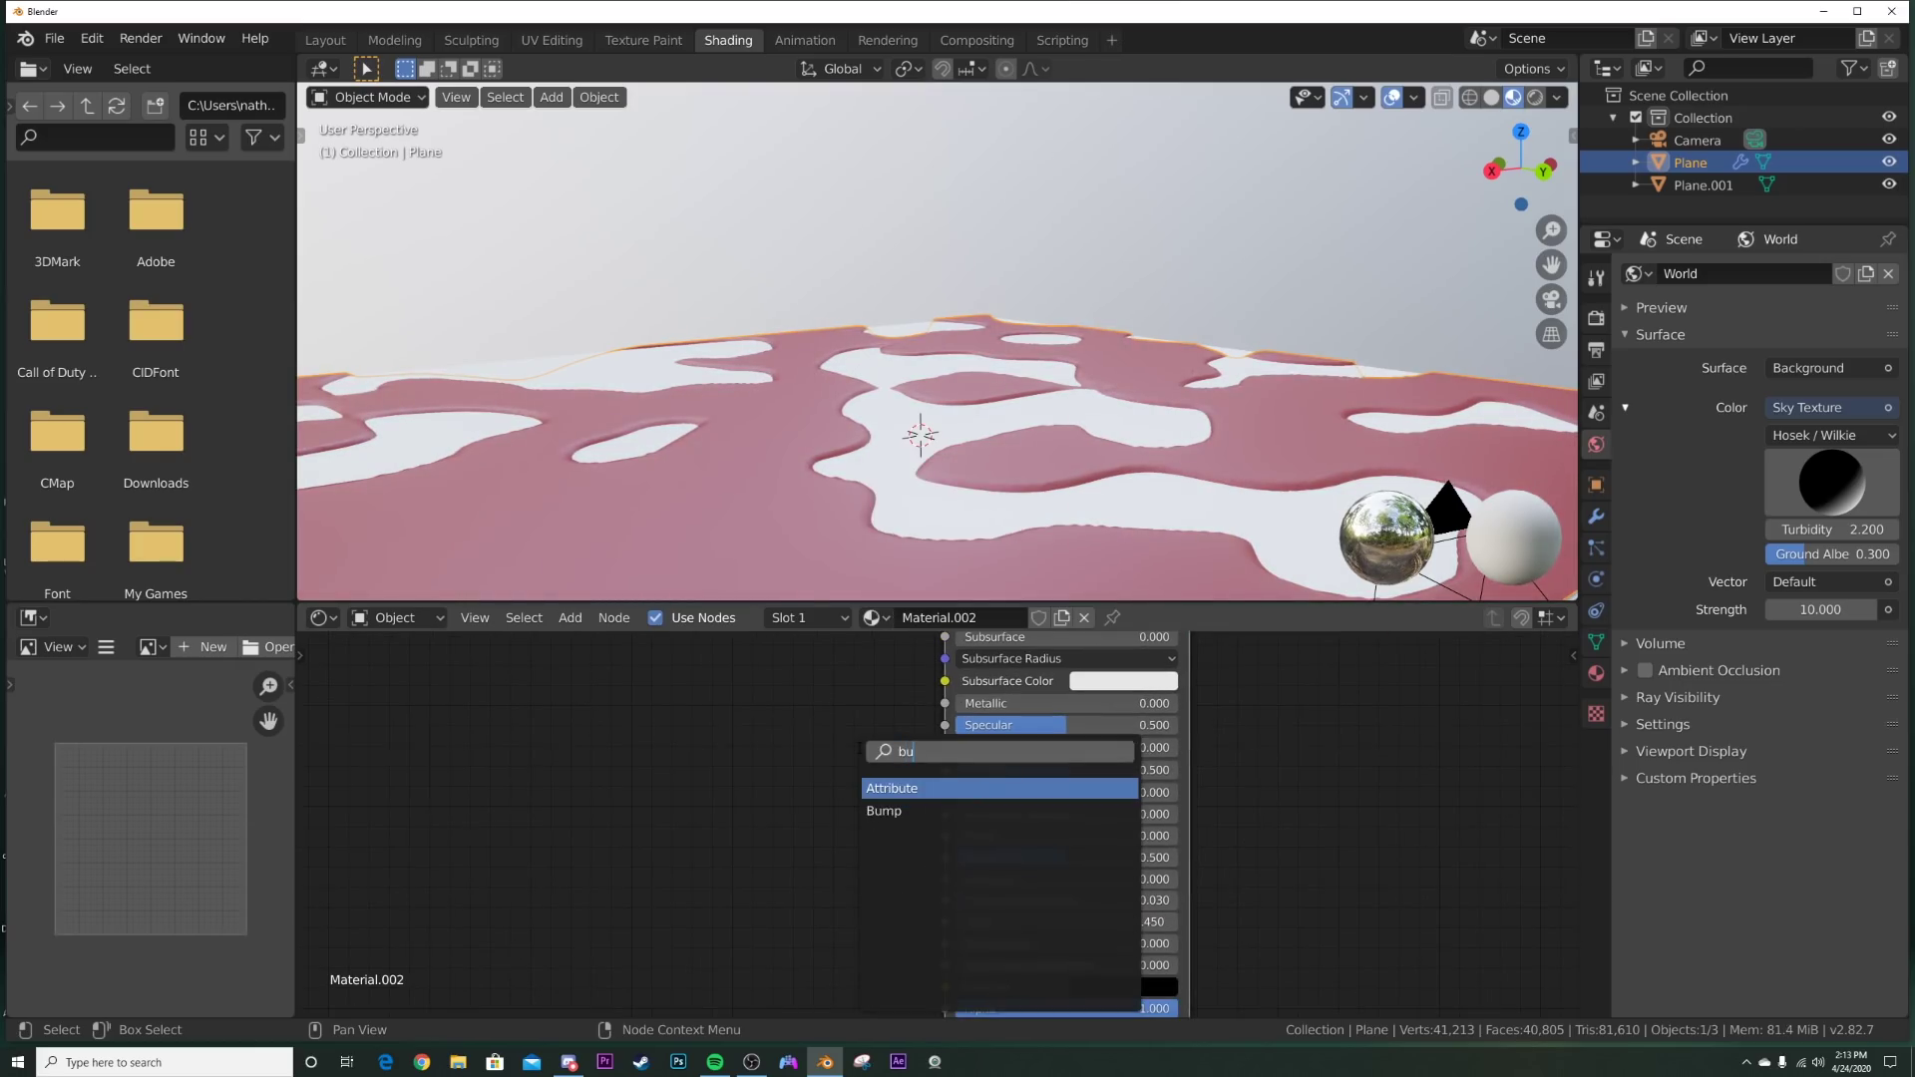
key("Return")
left_click(836, 893)
middle_click_drag(835, 894, 910, 781)
left_click_drag(824, 794, 1013, 916)
middle_click_drag(788, 901, 1026, 812)
Step: Add a Noise Texture feeding Bump Height, with Detail 16, Scale 307.5 and bump Strength 0.149
key("shift+a")
left_click(871, 787)
type("noise")
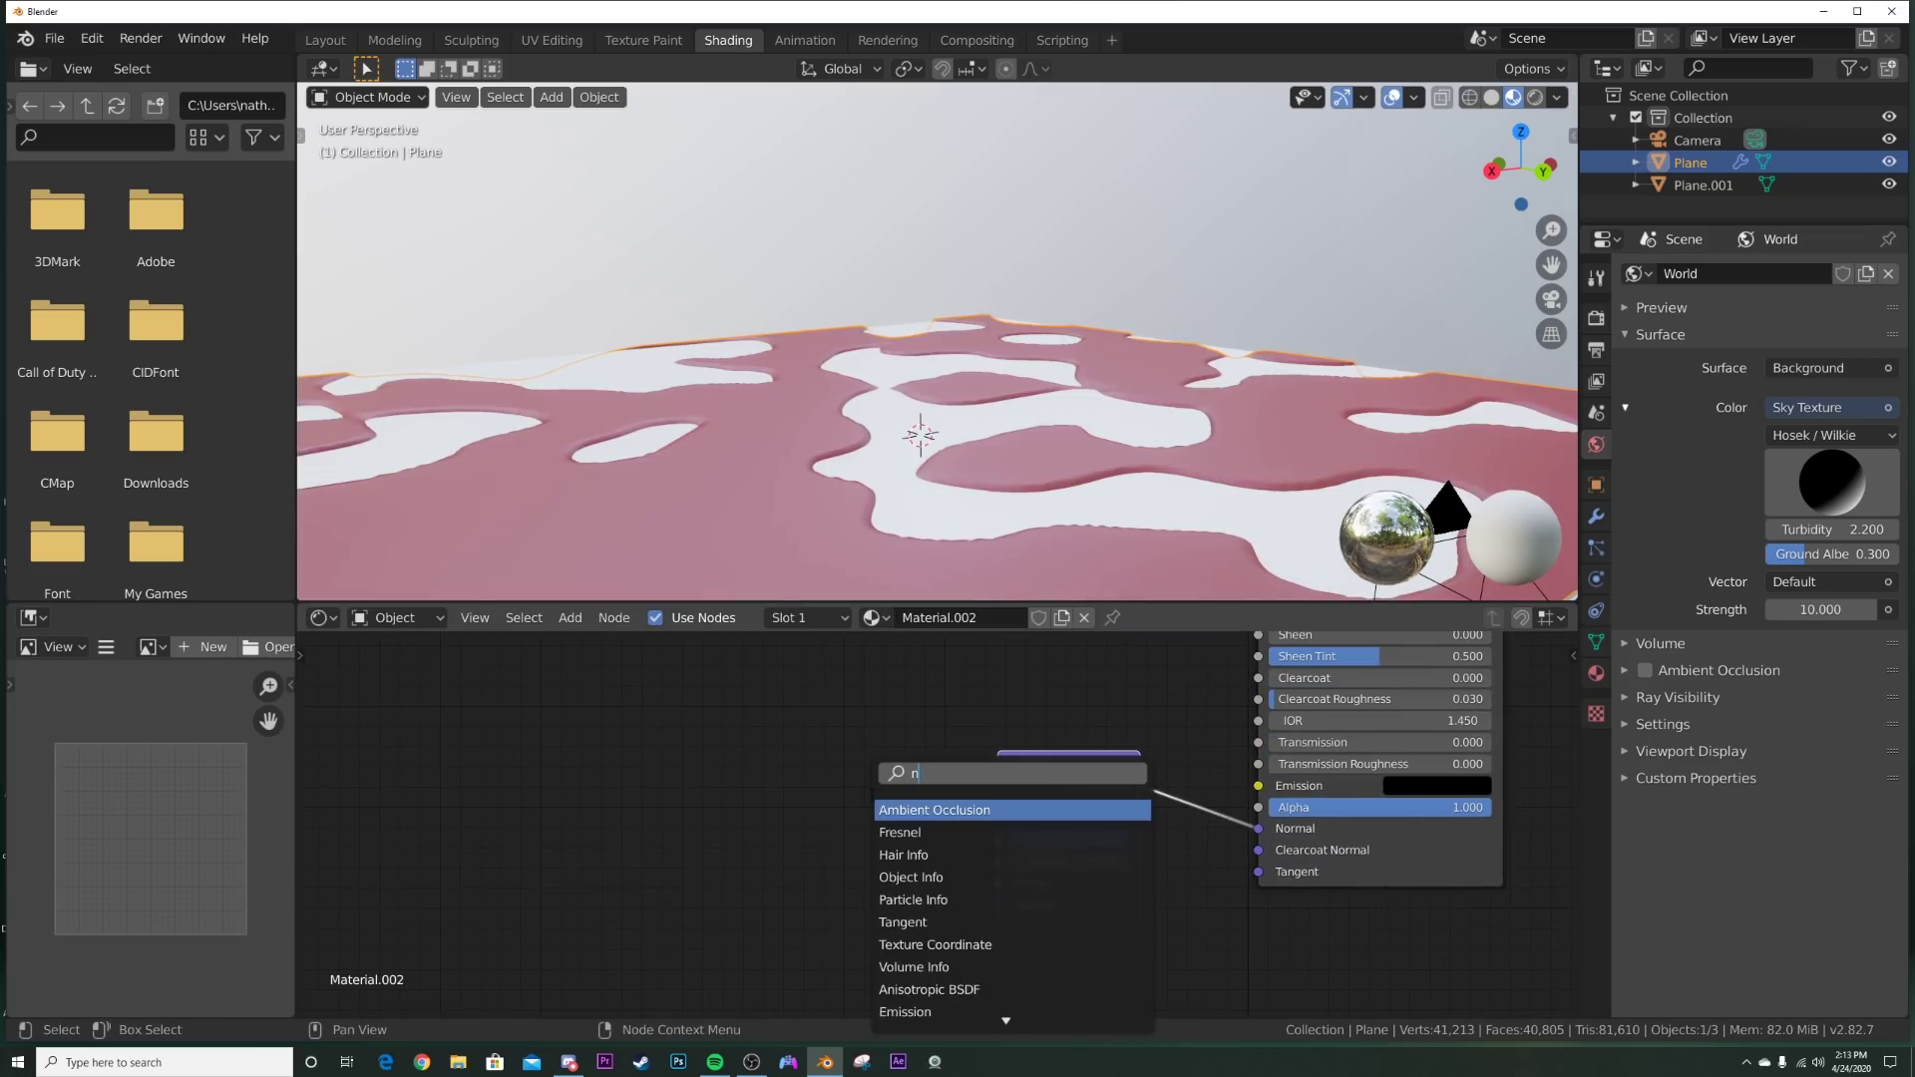
key("Return")
left_click(1037, 903)
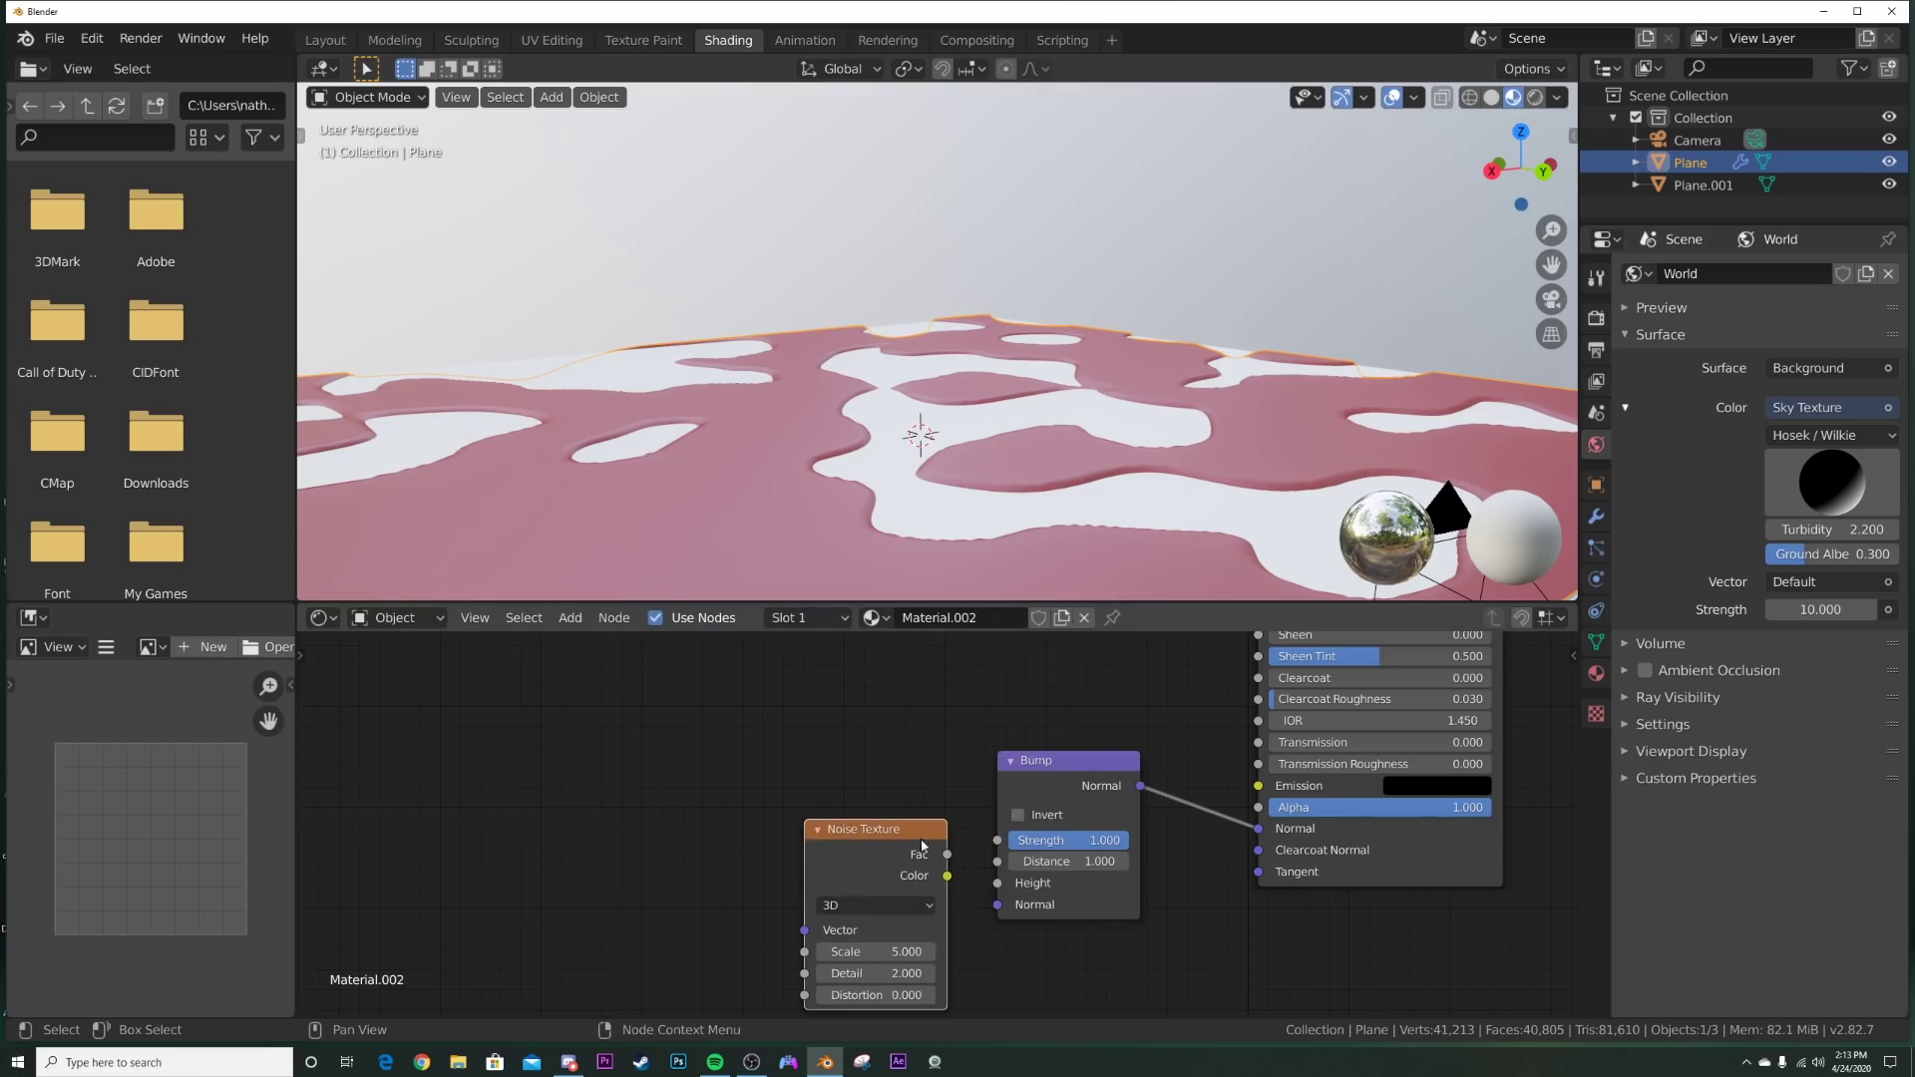
left_click_drag(945, 856, 998, 882)
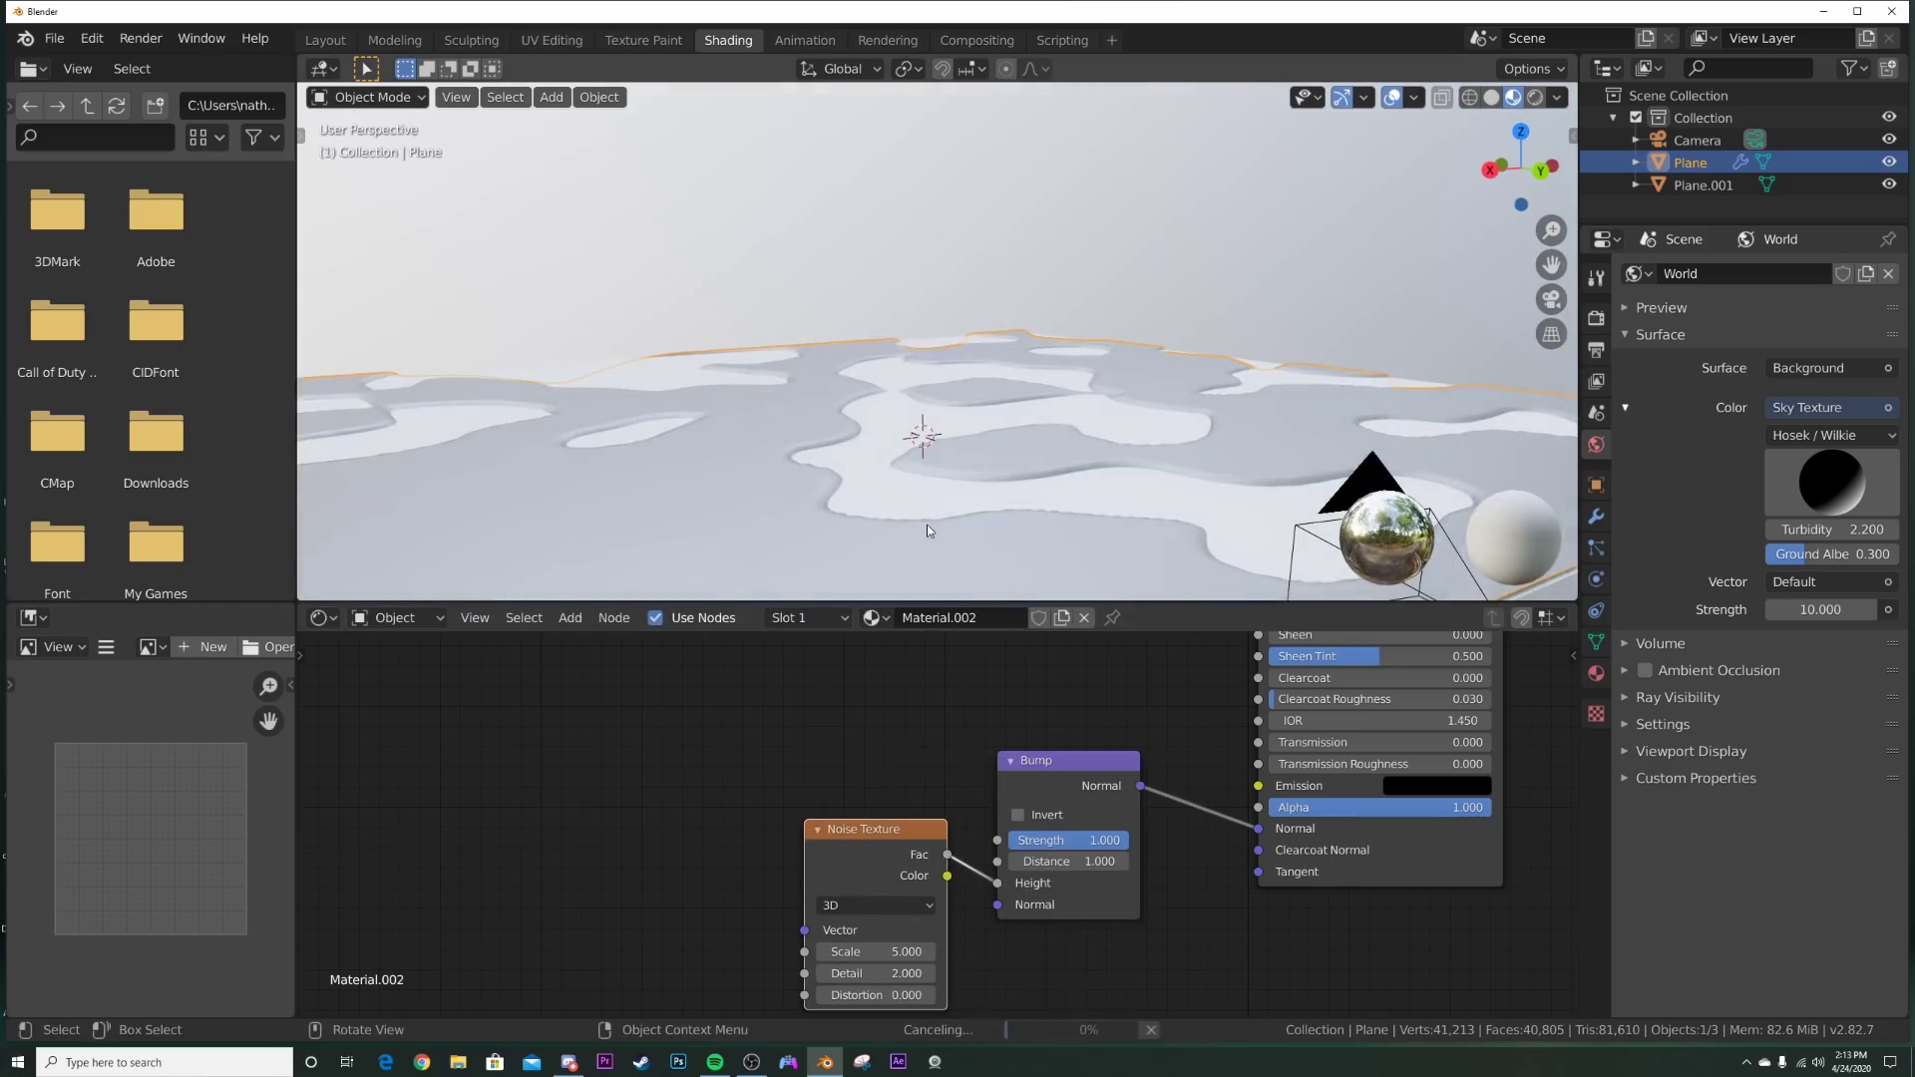
left_click_drag(866, 974, 928, 953)
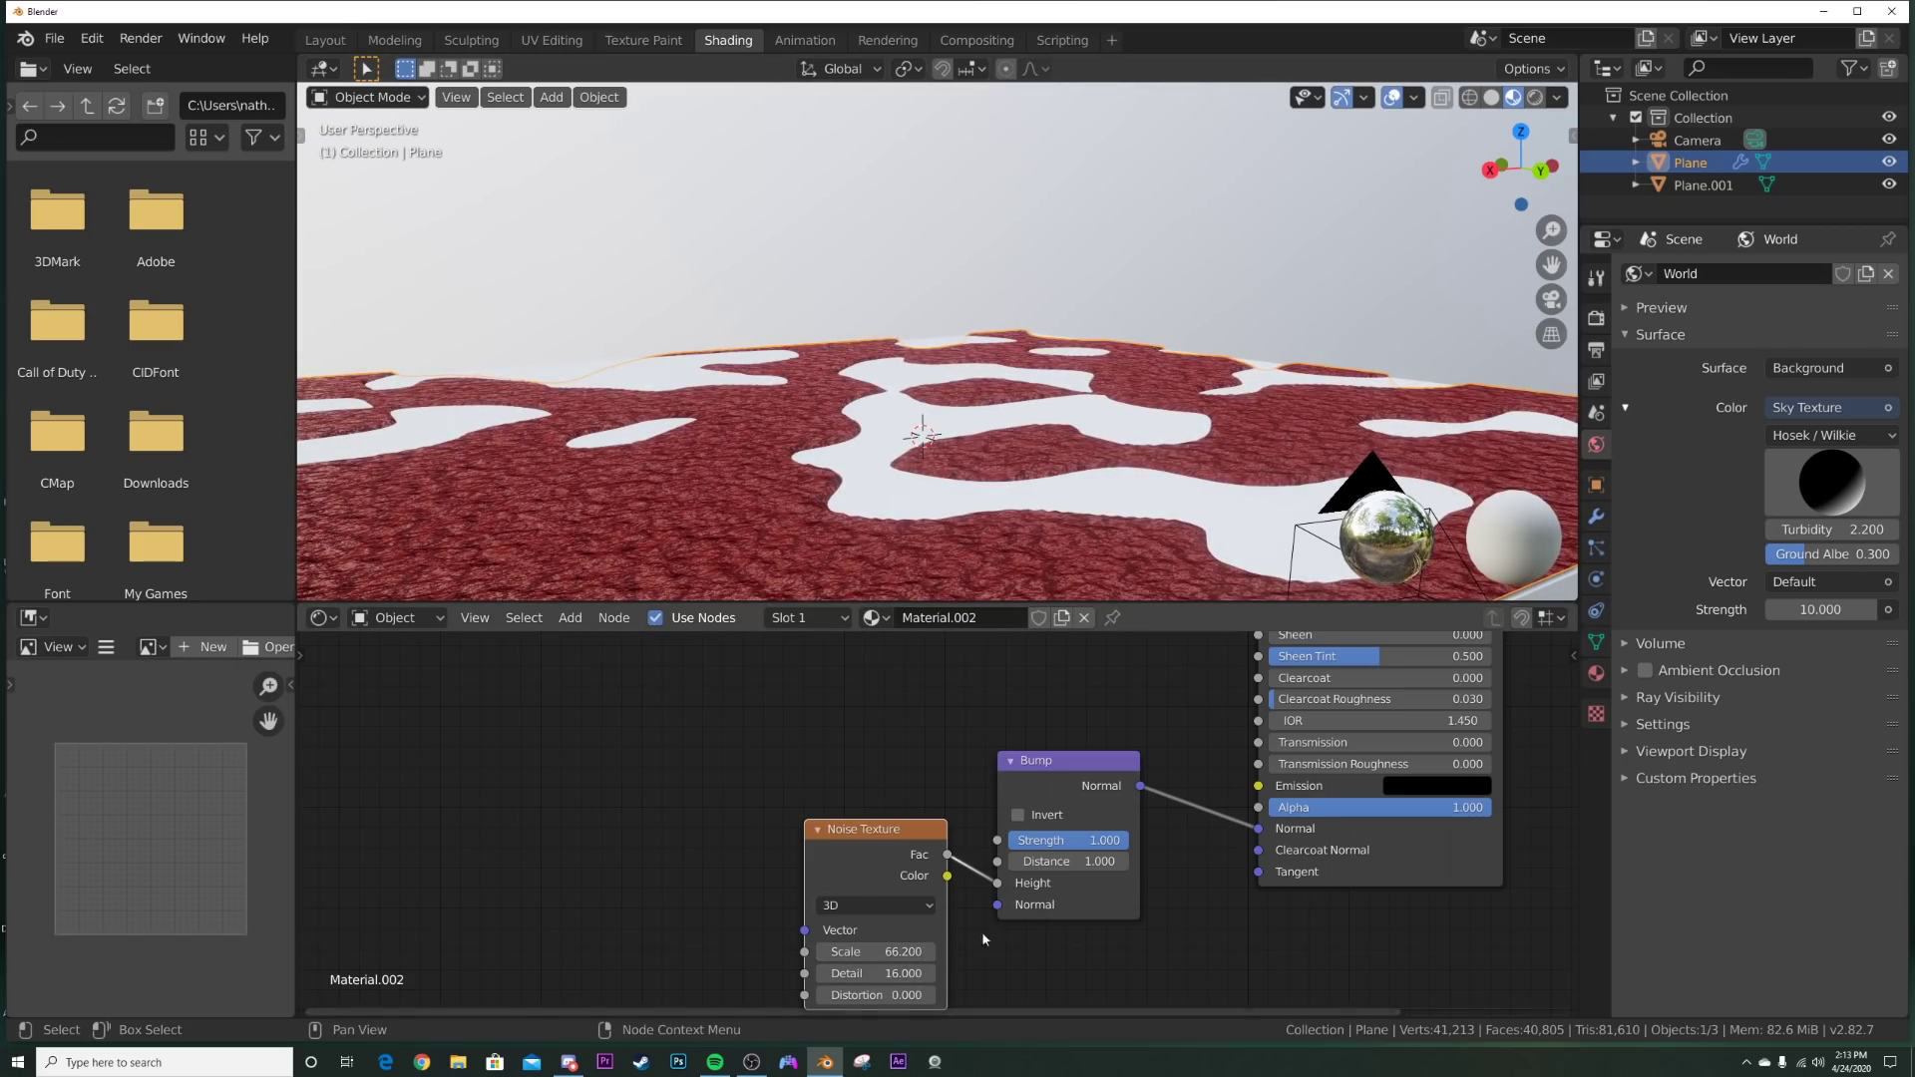
left_click_drag(1117, 841, 1022, 841)
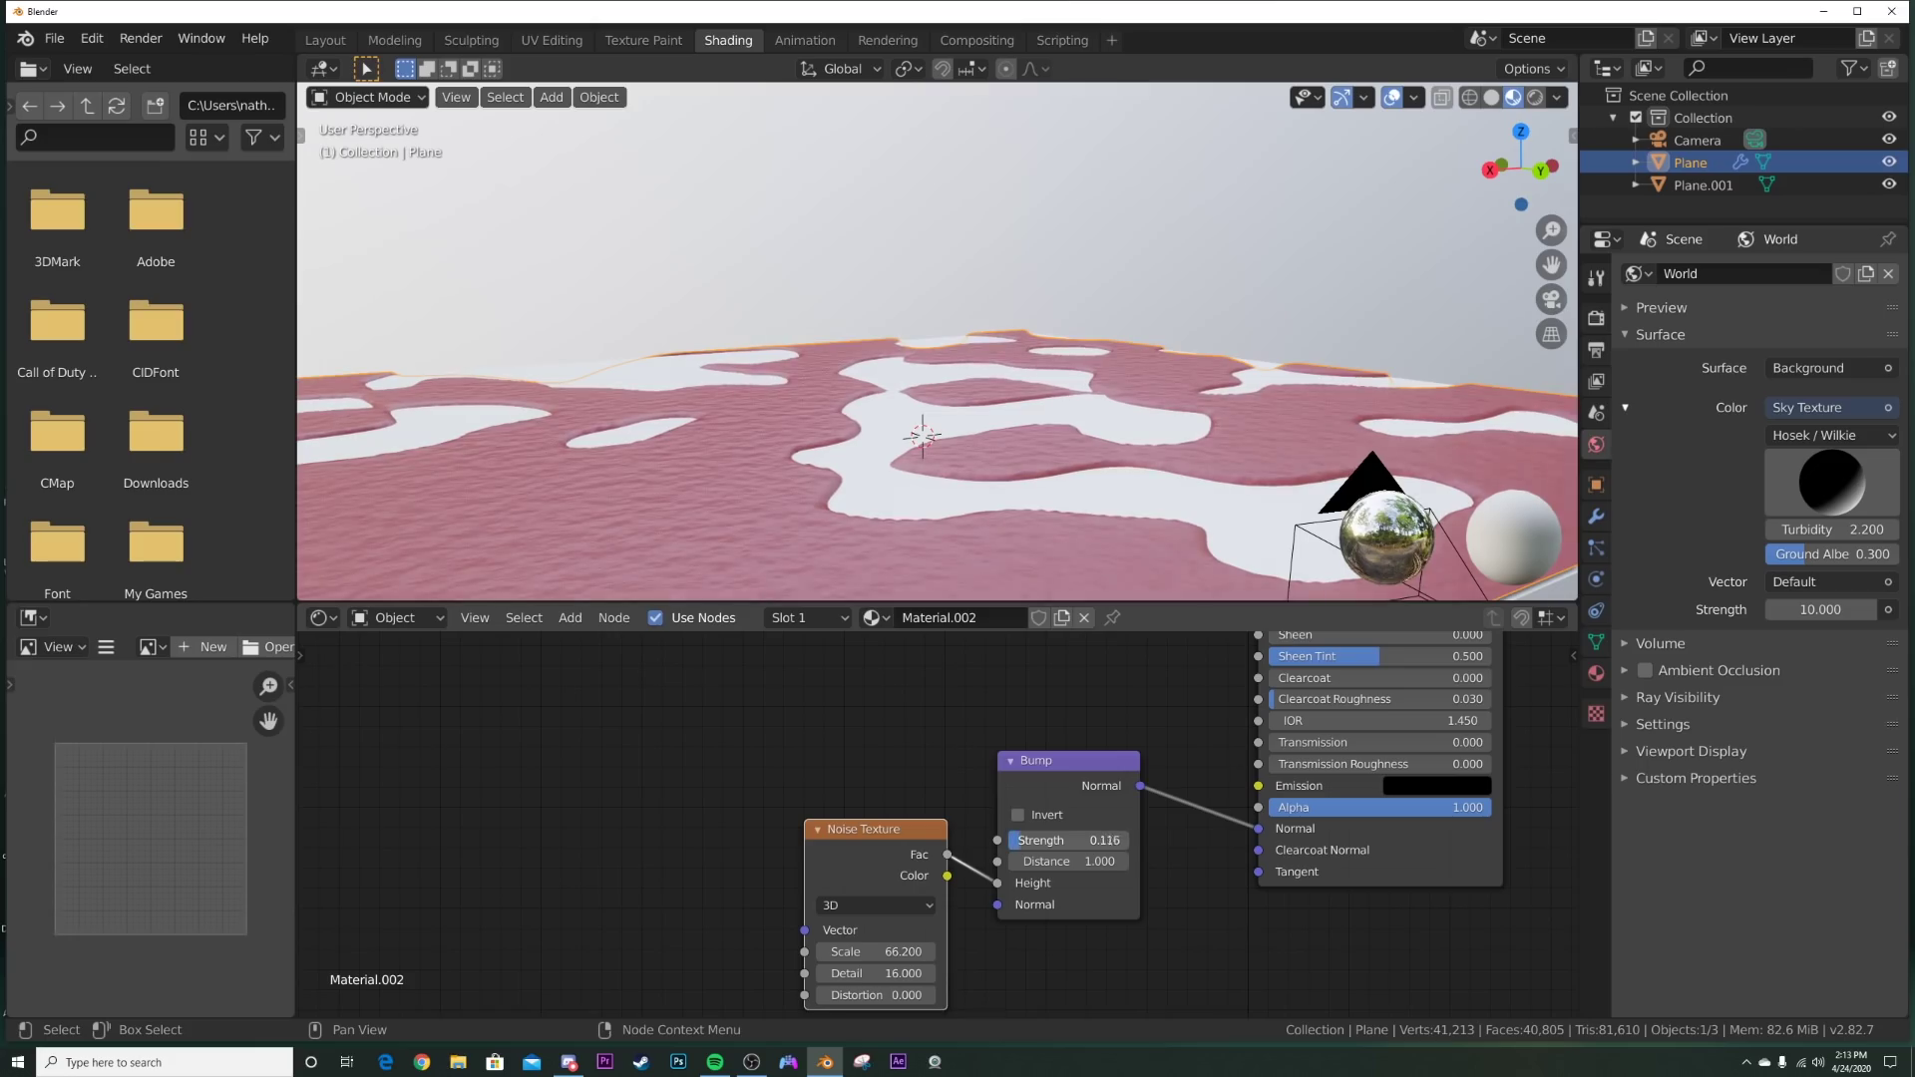
left_click_drag(855, 952, 905, 953)
Step: Check the look through the camera, select the Noise and Bump nodes, then select Plane.001
middle_click_drag(928, 519, 956, 475)
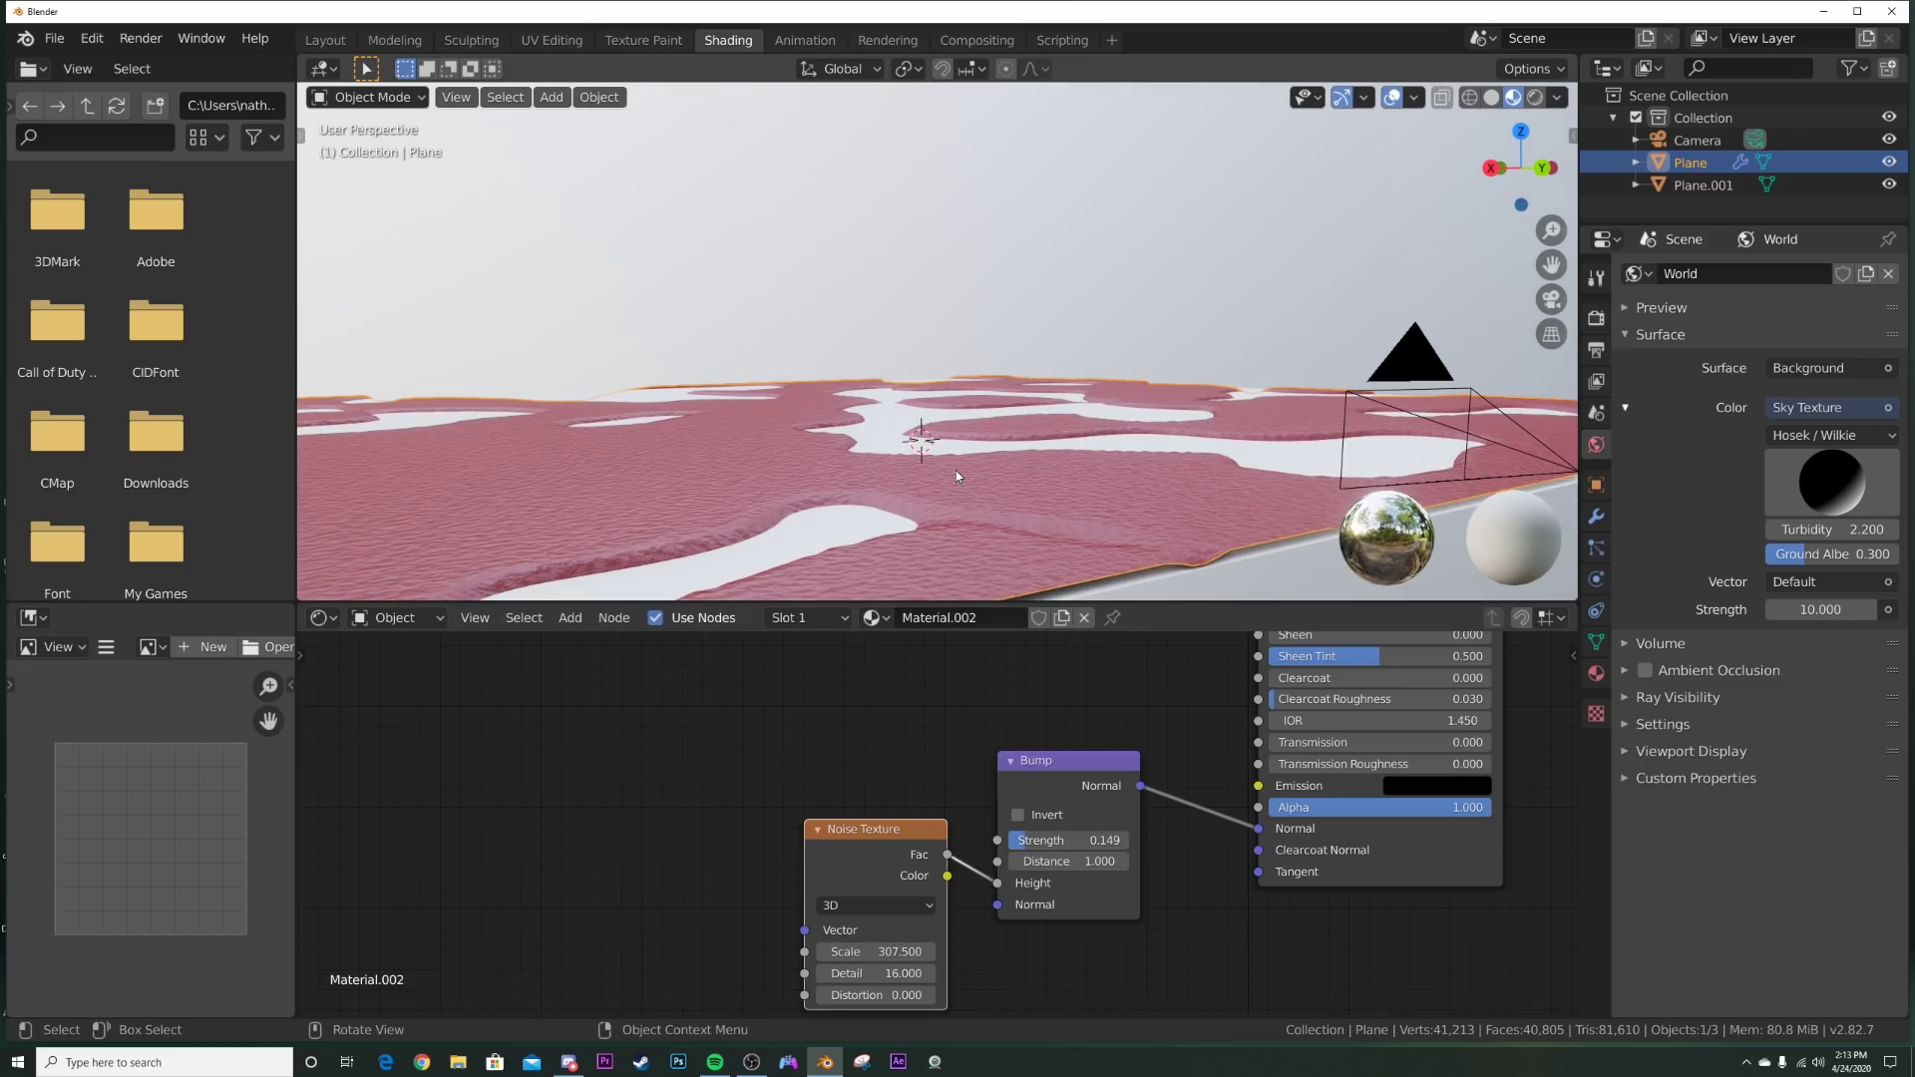
key("KP_0")
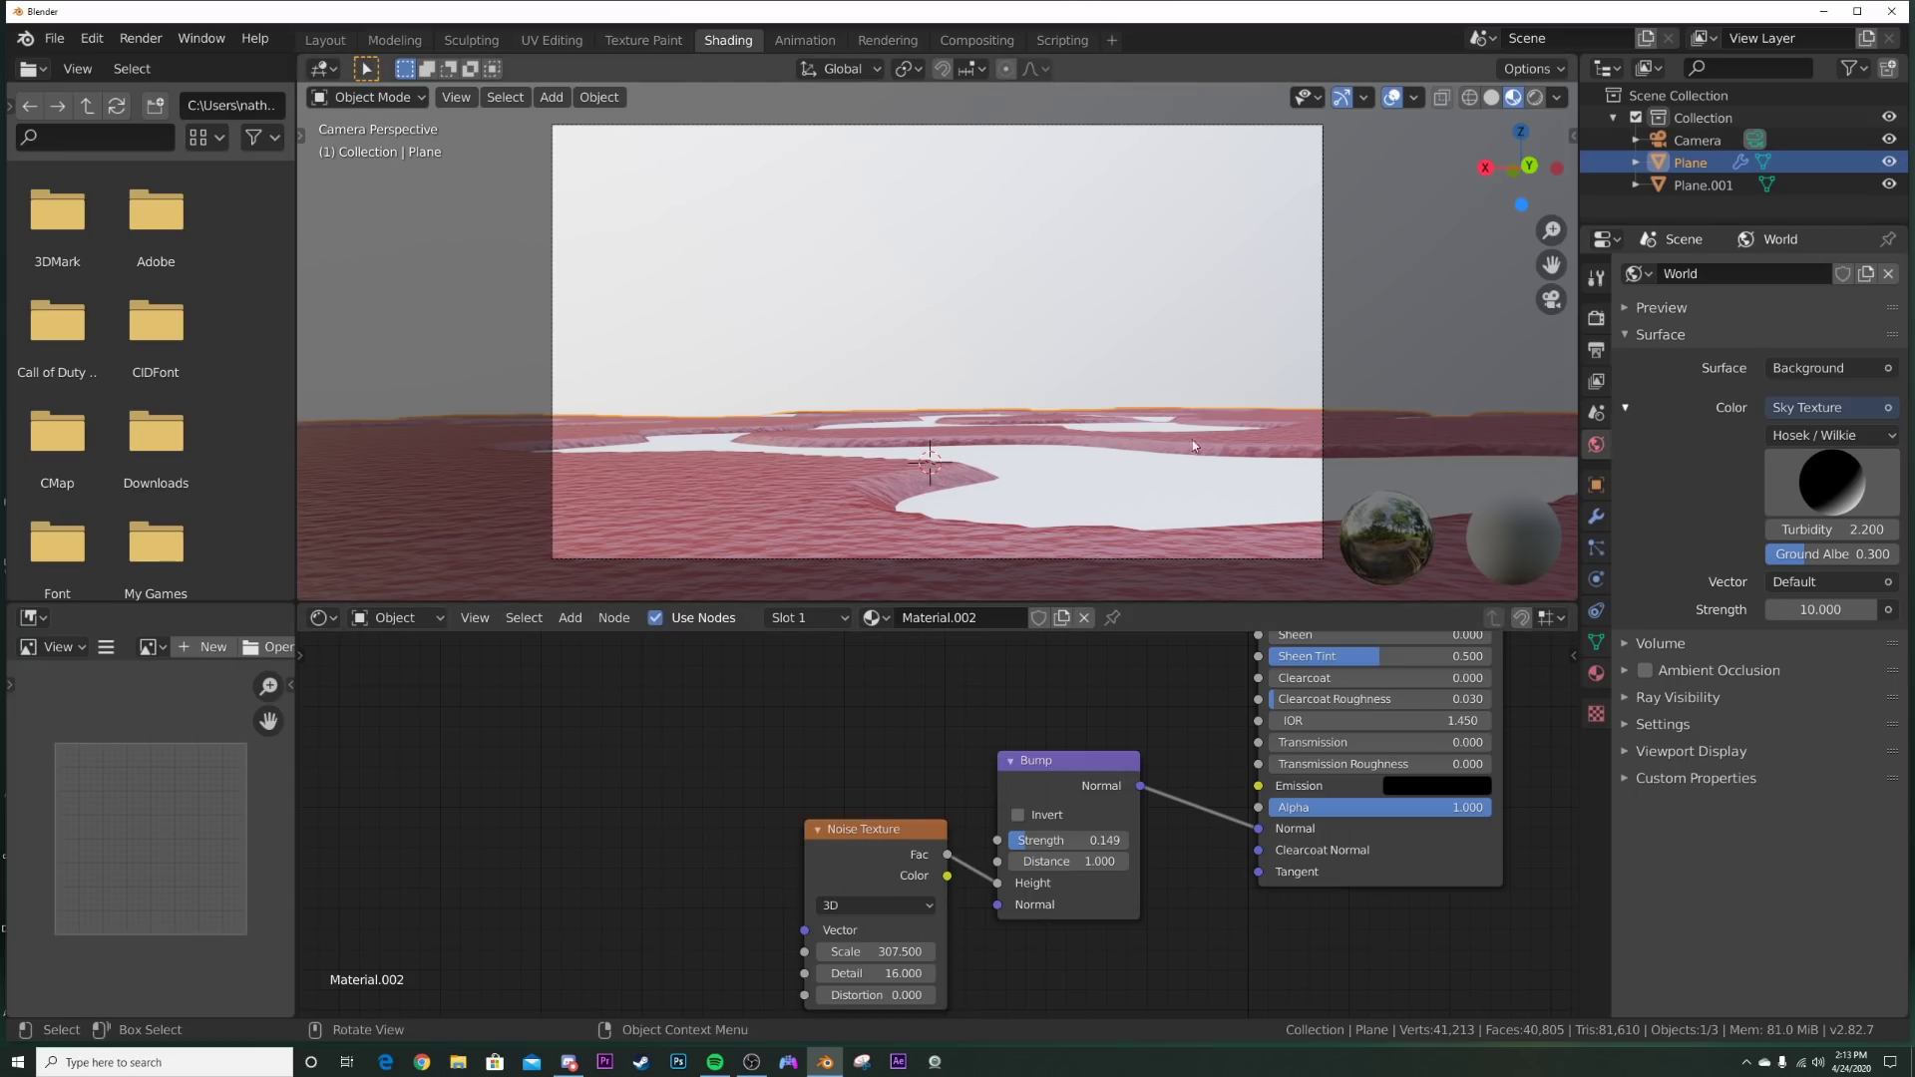
left_click_drag(664, 724, 1057, 881)
left_click(732, 743)
left_click_drag(763, 739, 1048, 888)
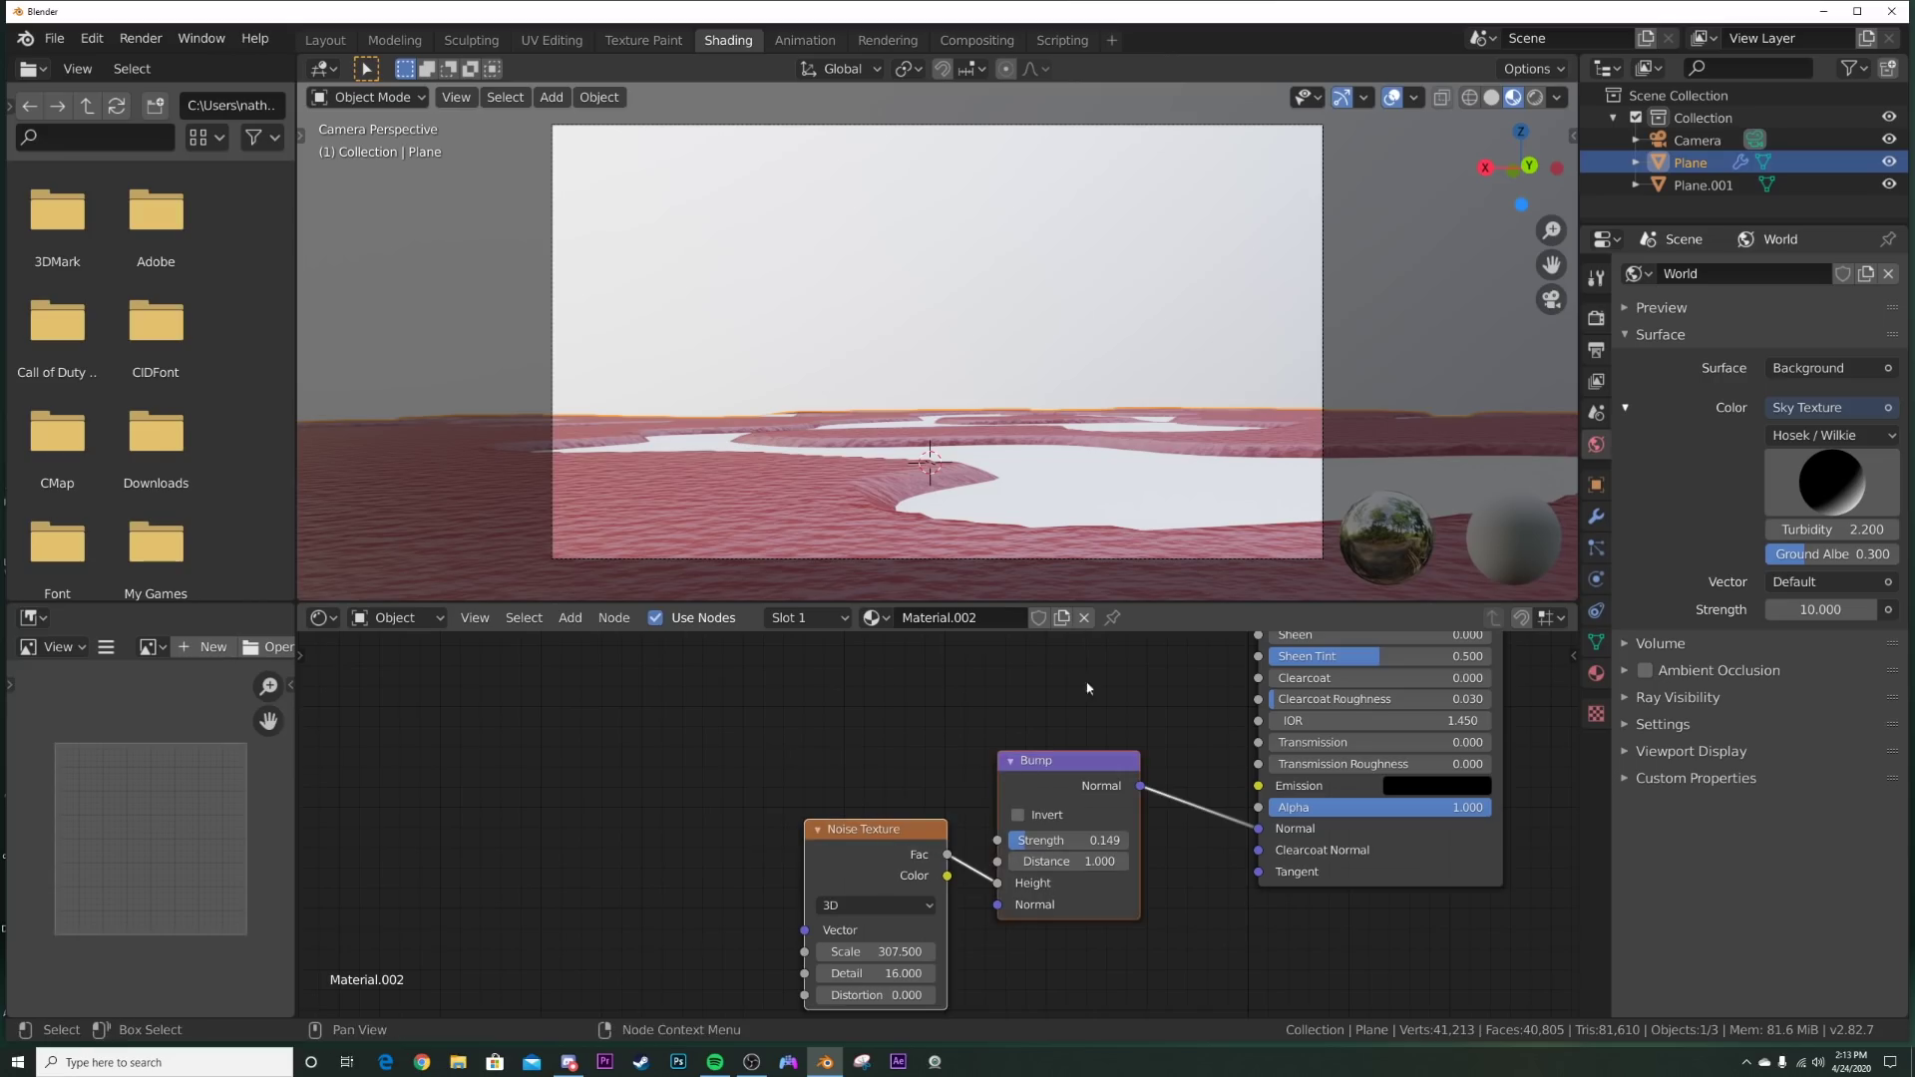
left_click(1062, 473)
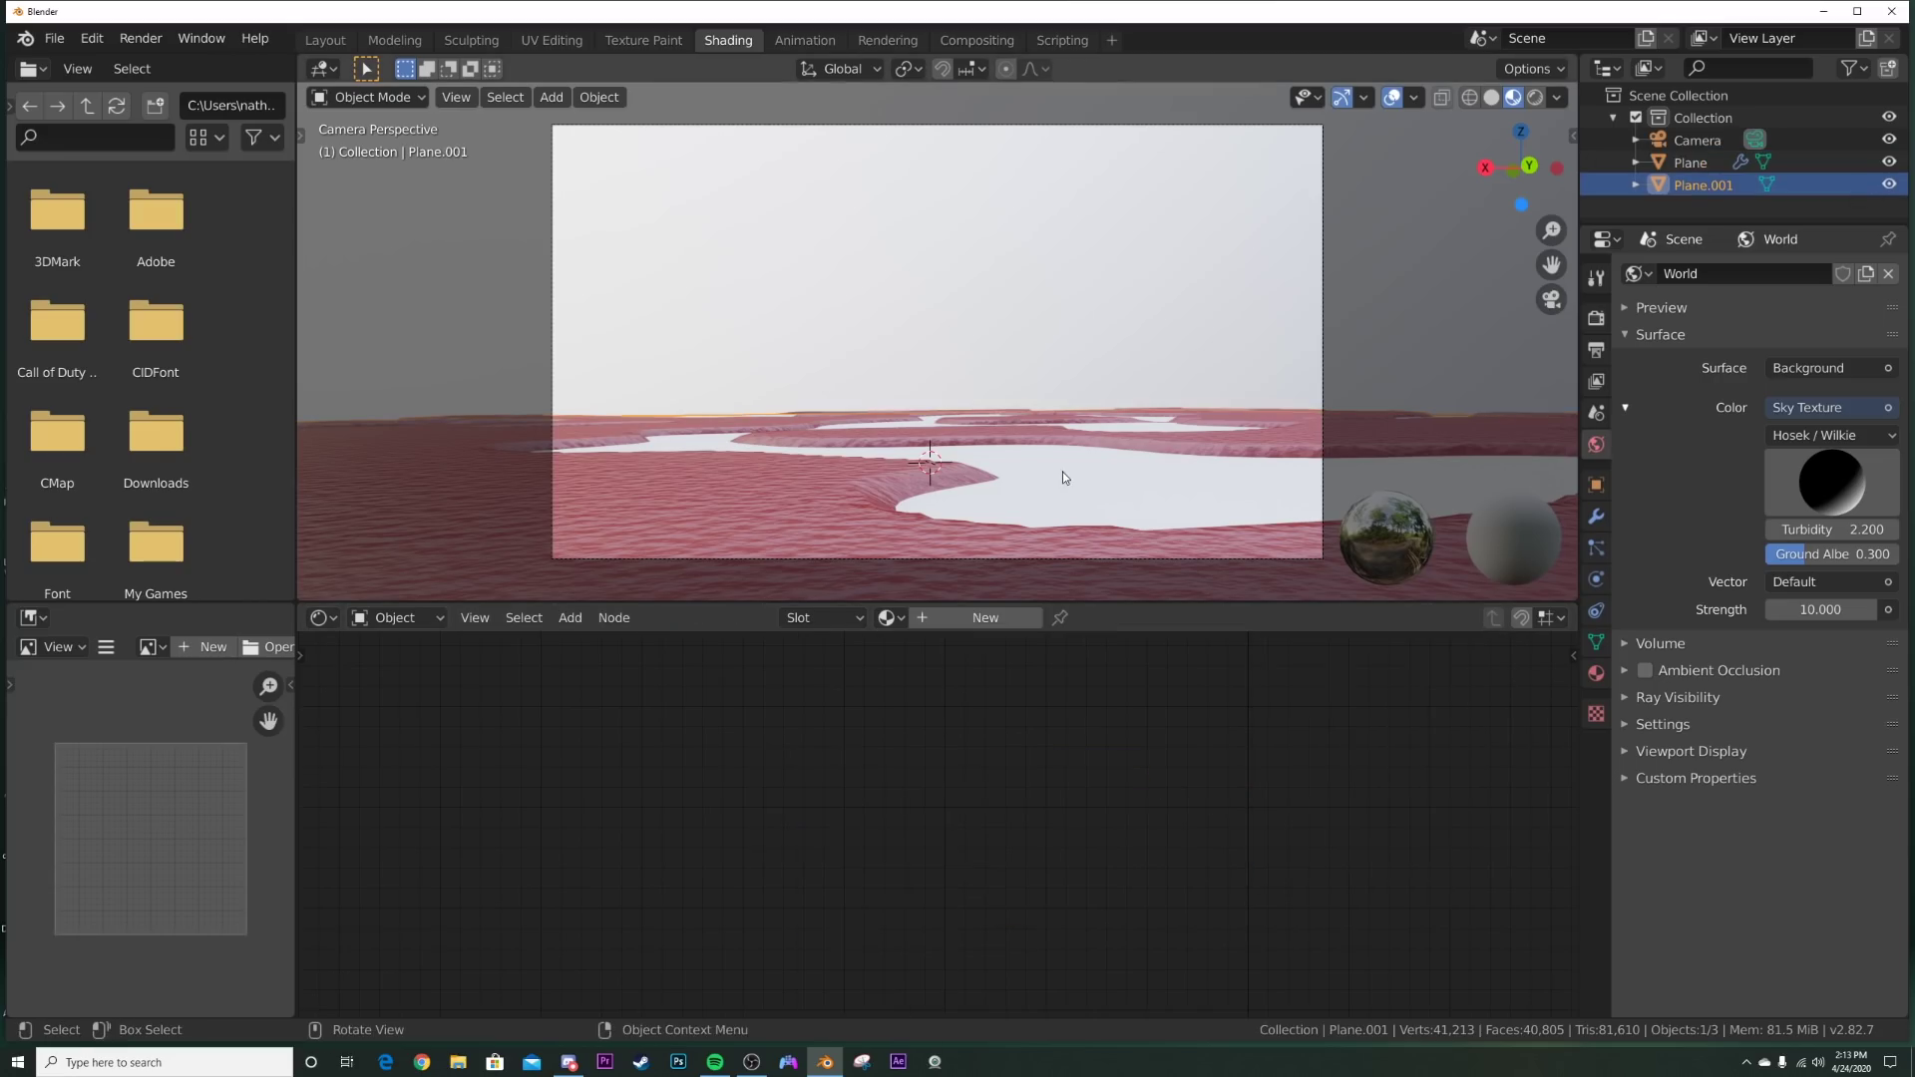
Step: Create a new material for Plane.001, paste the Noise/Bump nodes and link Bump to Normal
left_click(986, 617)
key("ctrl+v")
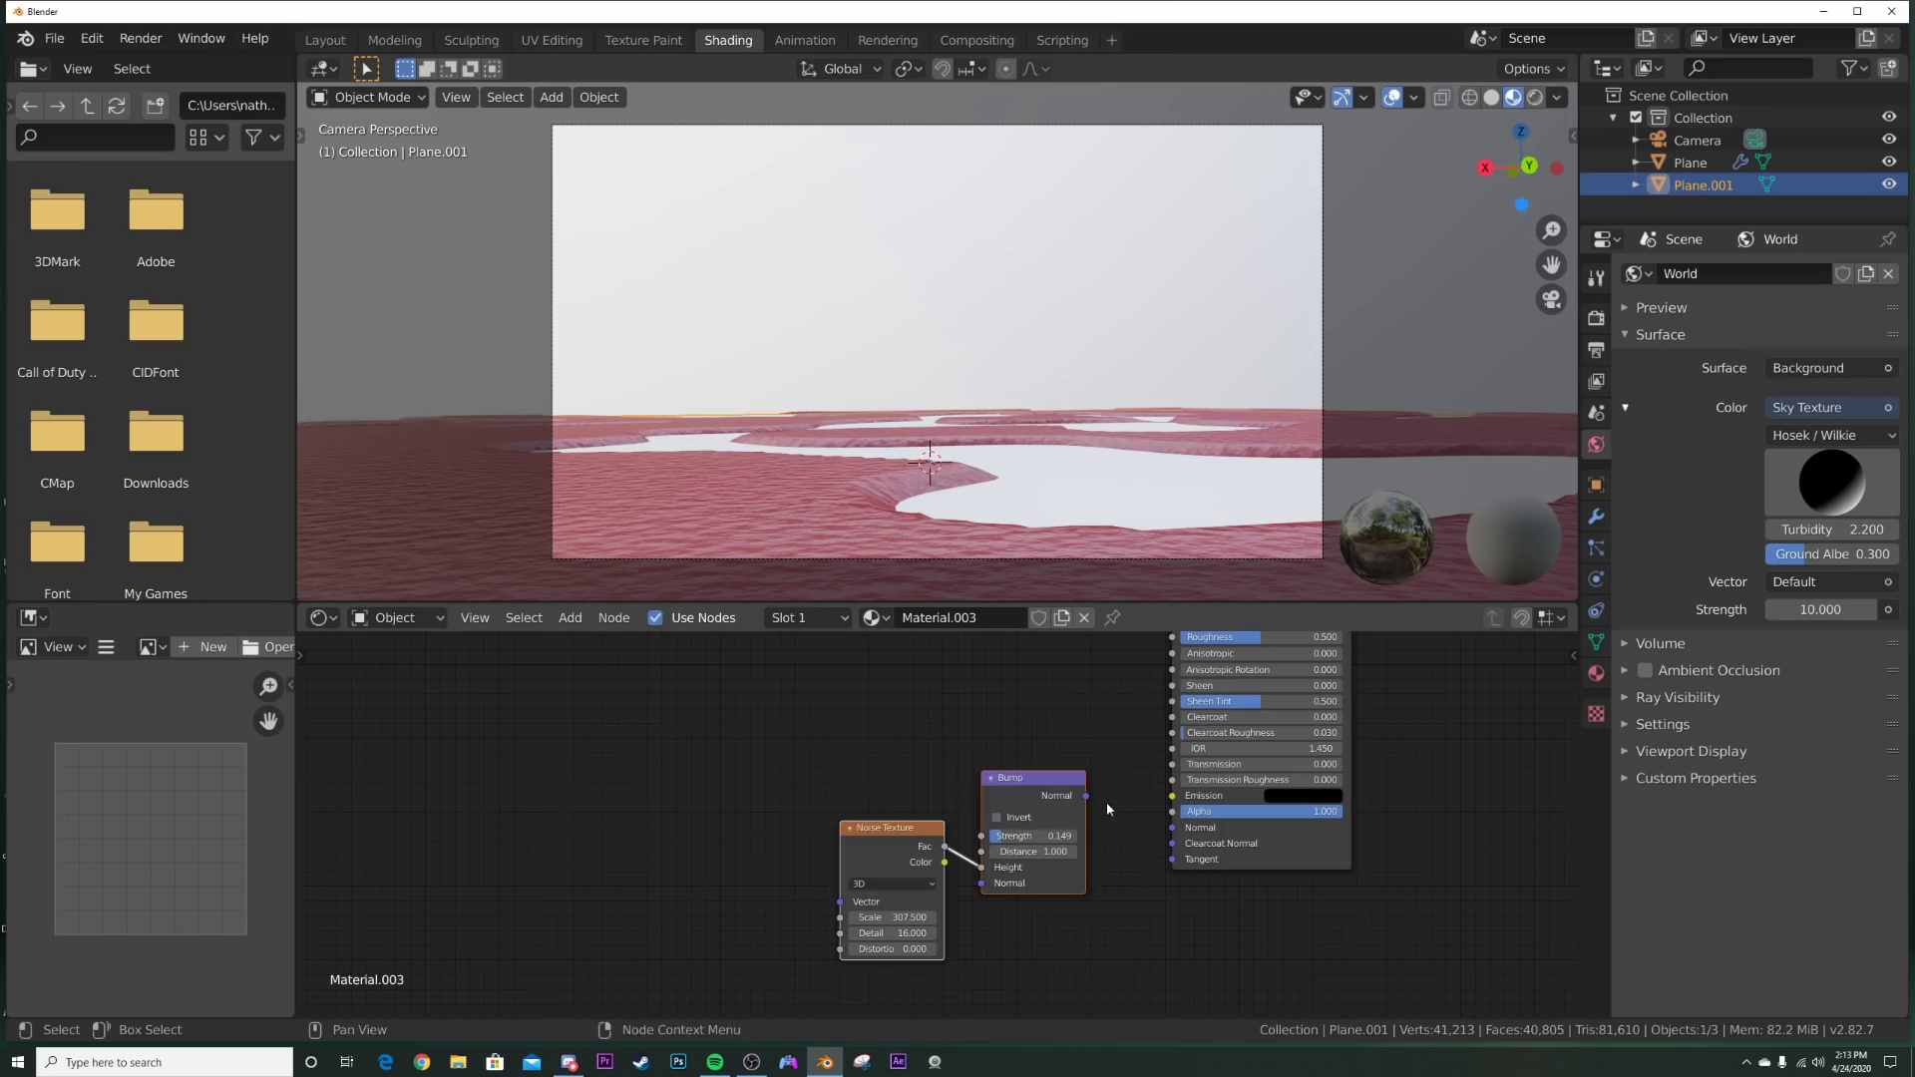
left_click_drag(1086, 795, 1172, 827)
Step: Set the water shader's Transmission to 1 and lower its Roughness for a glossier surface
scroll(1177, 756, "up", 5)
middle_click_drag(1196, 757, 958, 965)
middle_click_drag(1037, 863, 1057, 745)
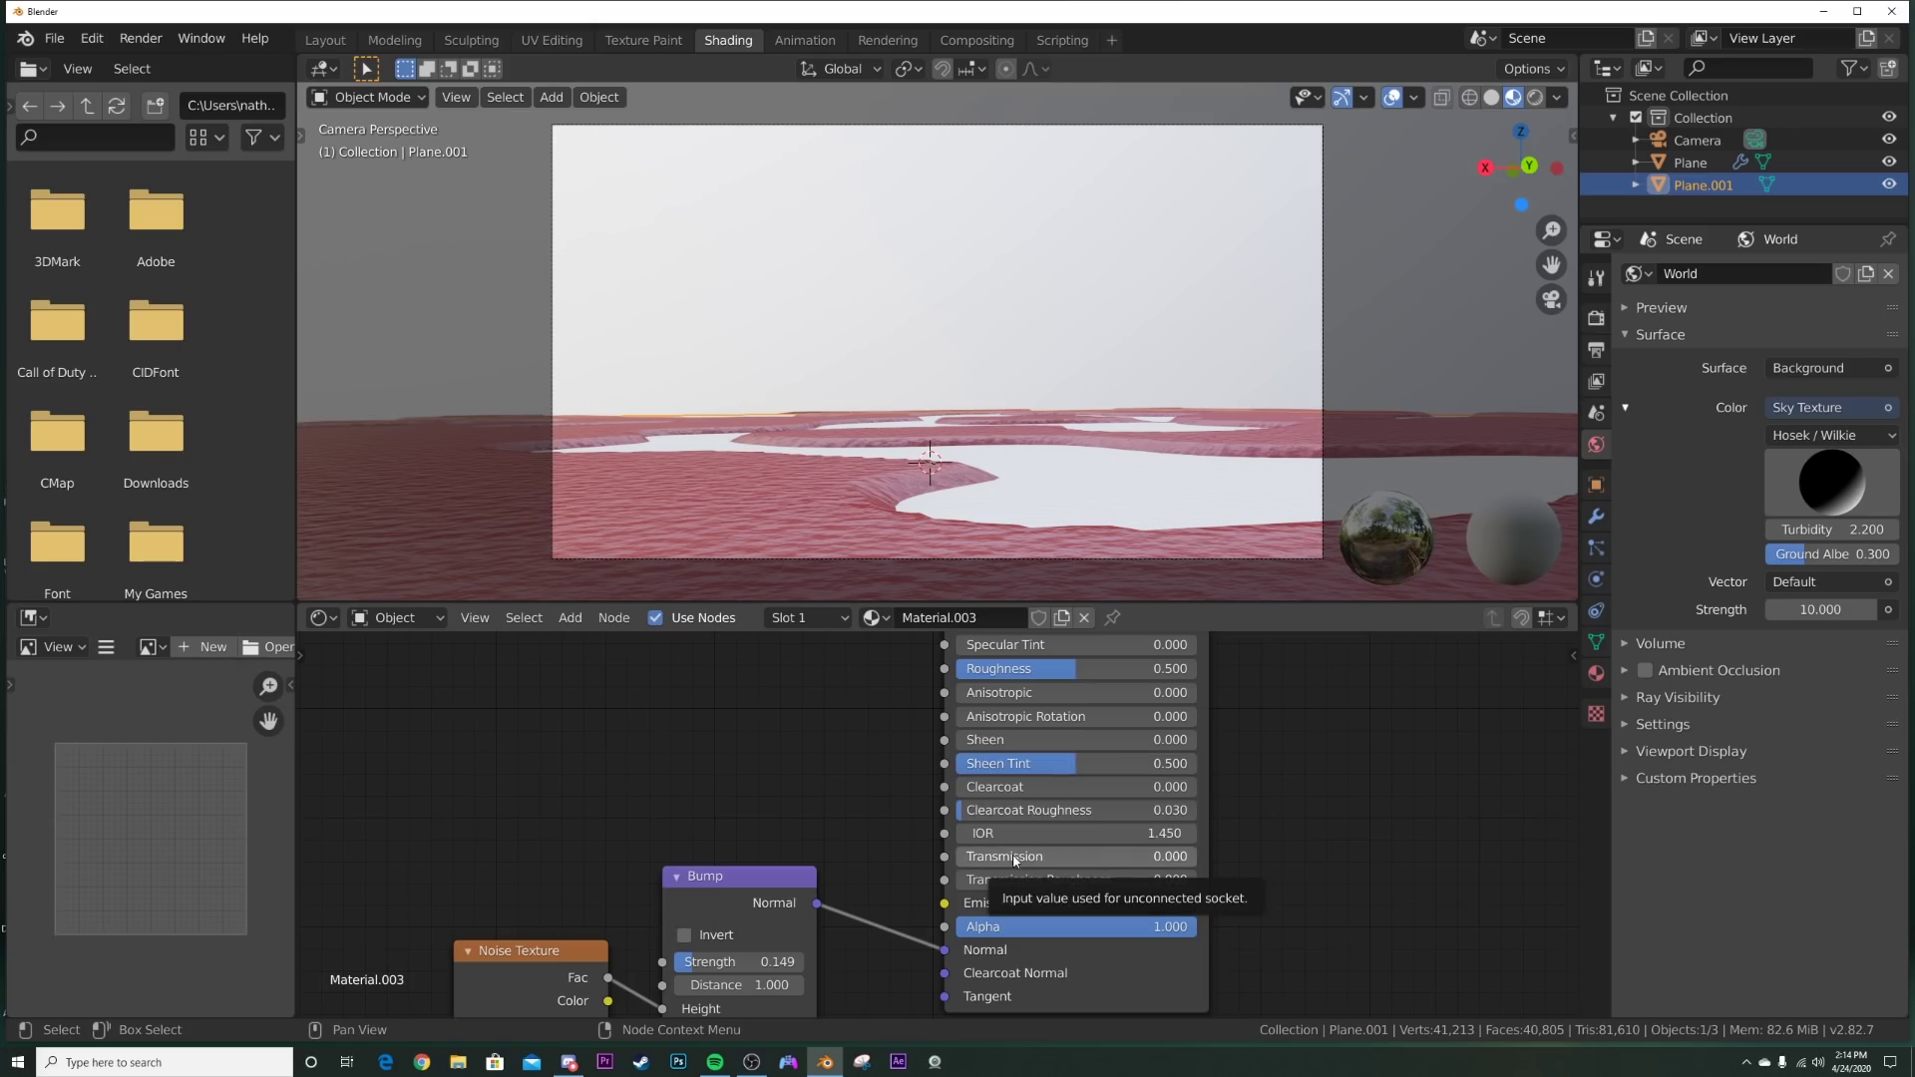
left_click_drag(1014, 860, 1255, 859)
middle_click_drag(1021, 713, 1027, 796)
left_click_drag(1028, 755, 938, 755)
Step: Set the pasted noise to Detail 0 and reduce its Scale to 270.6
middle_click_drag(874, 828, 990, 596)
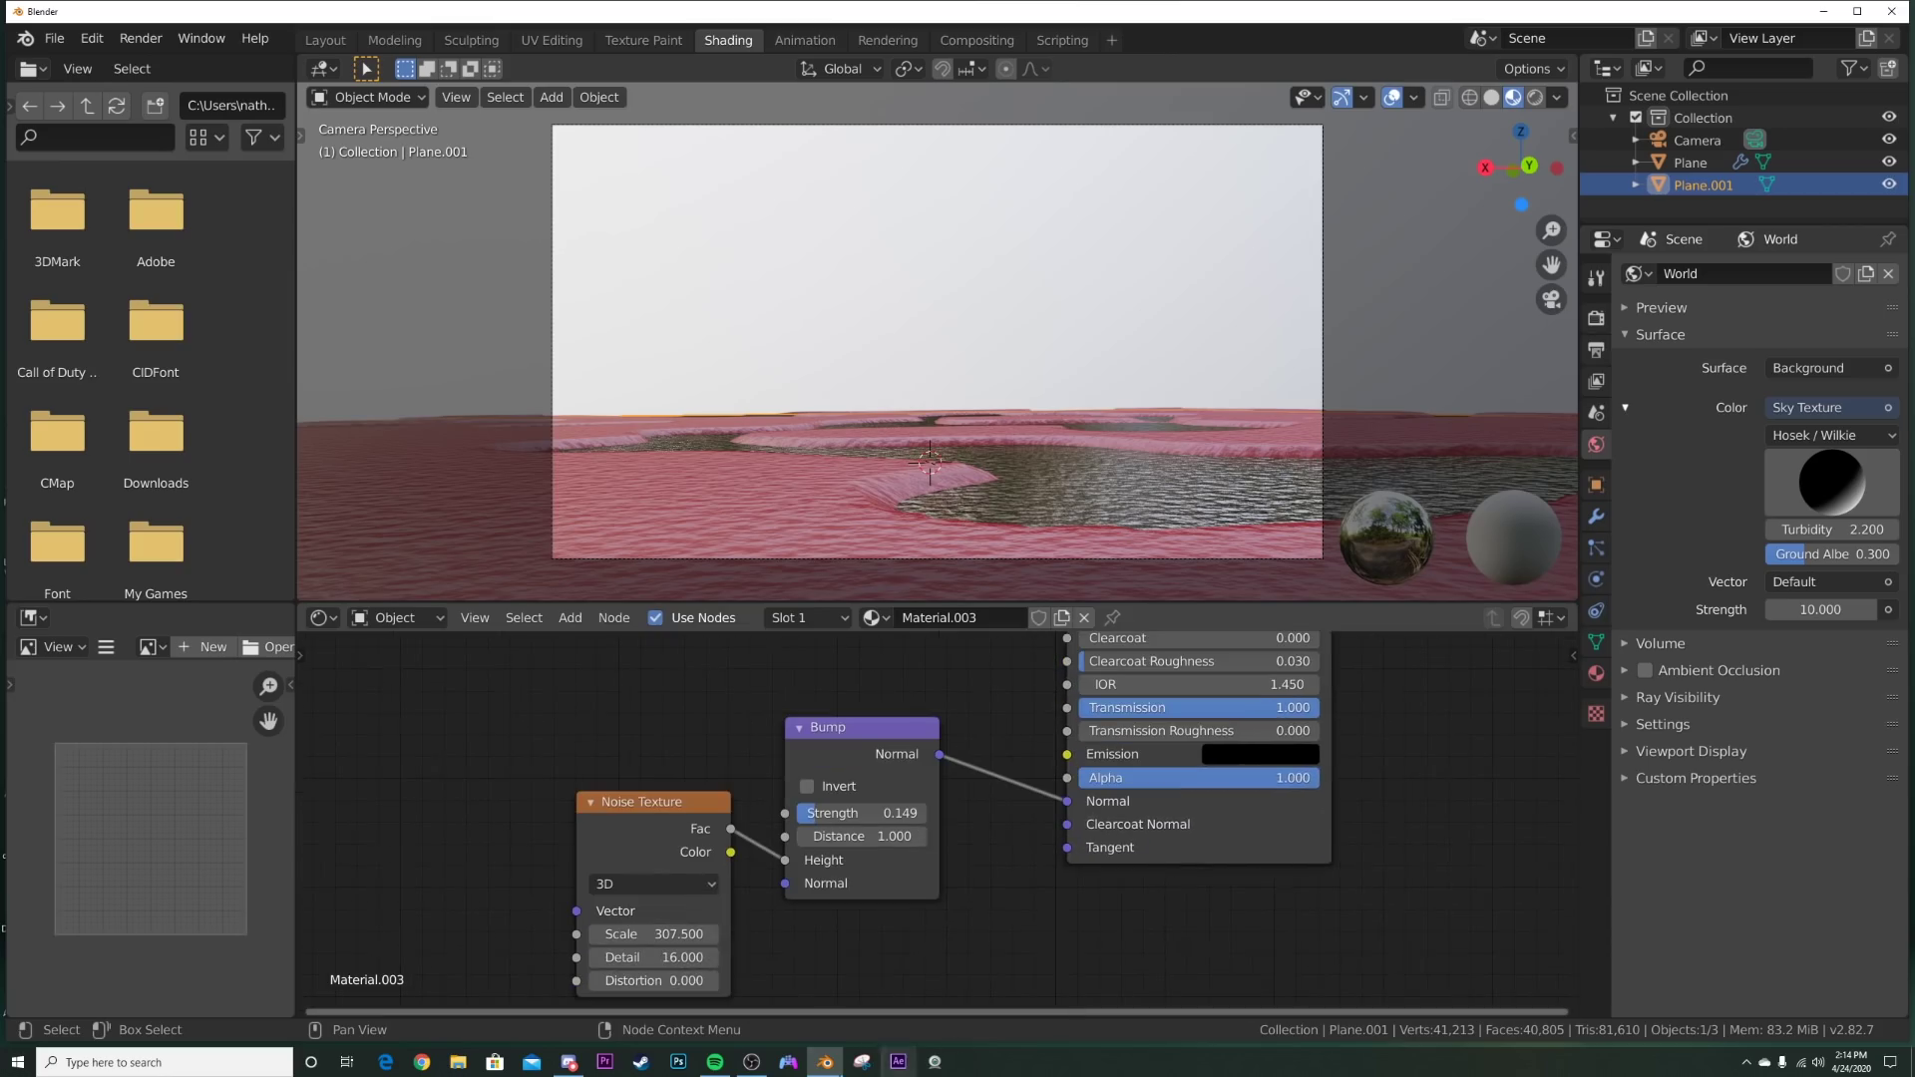
left_click_drag(654, 958, 559, 957)
left_click_drag(678, 934, 618, 933)
left_click_drag(838, 813, 798, 813)
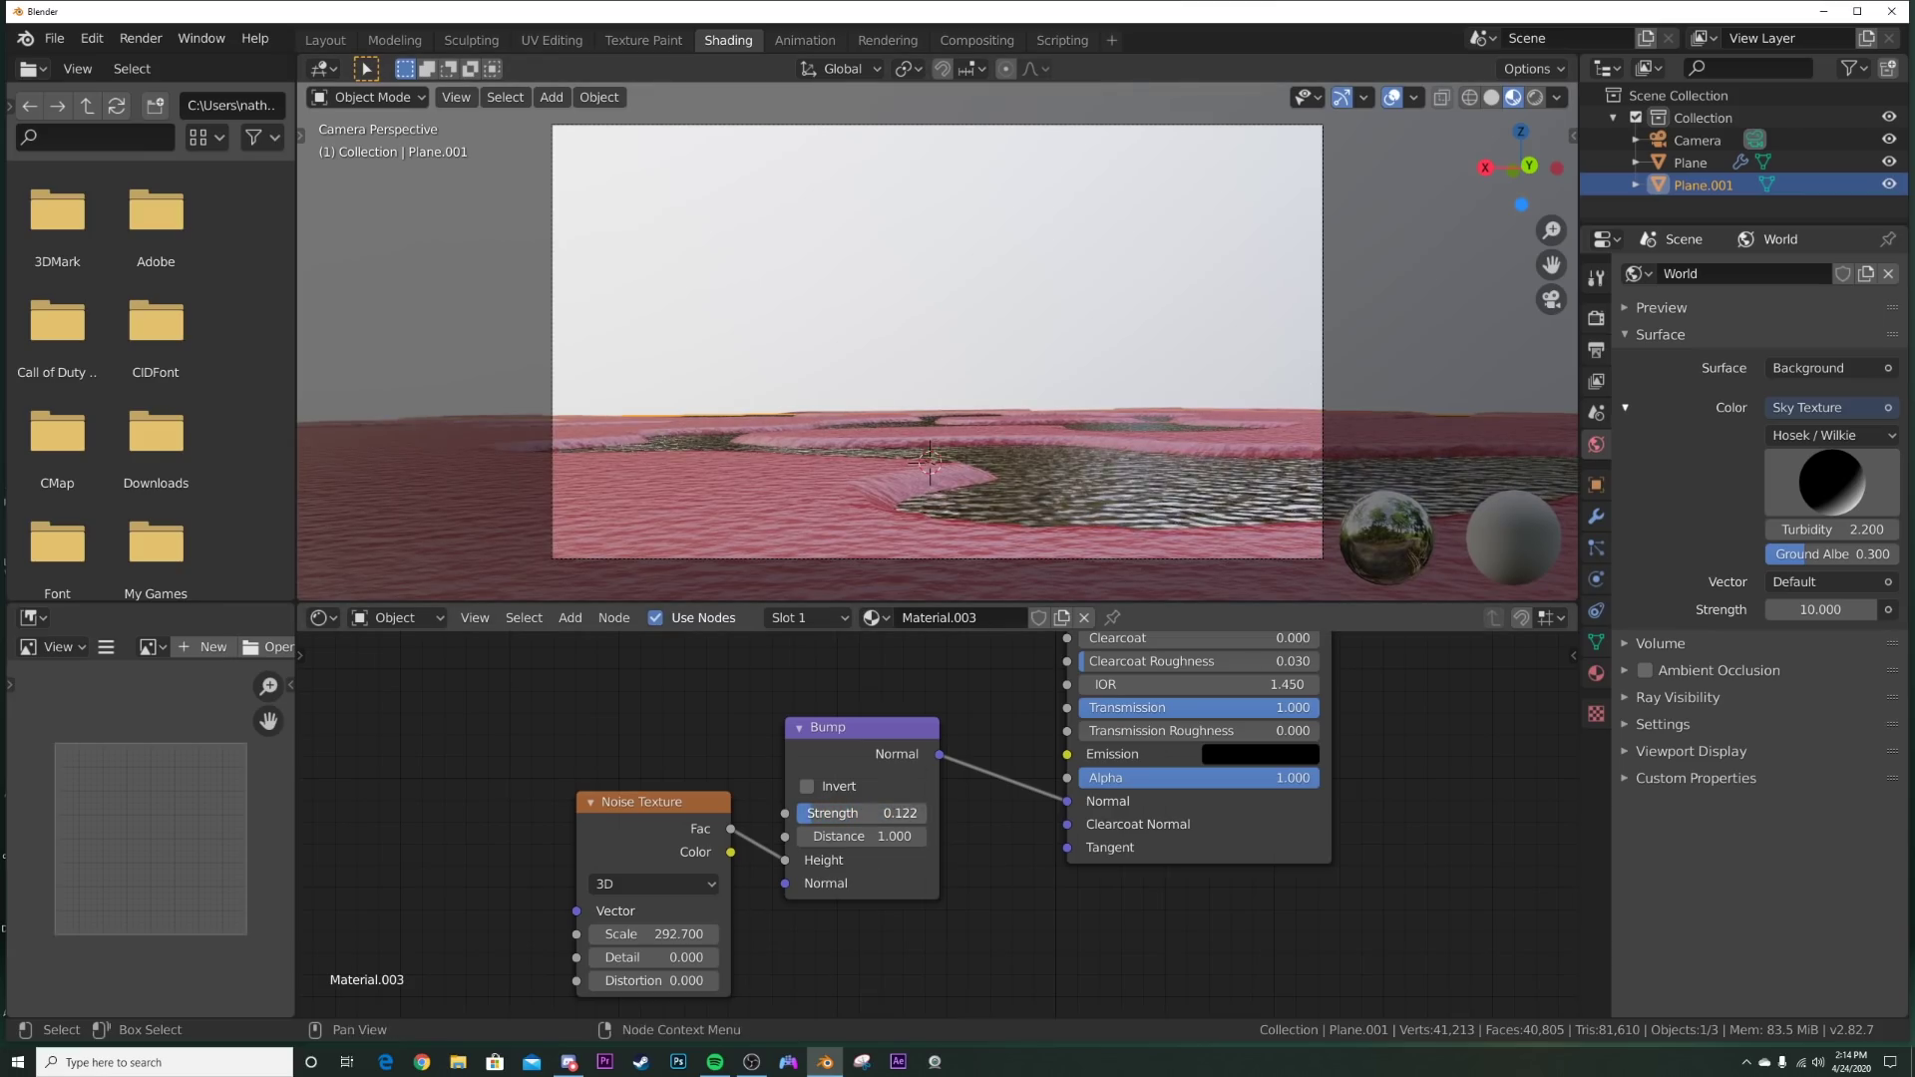
left_click_drag(688, 933, 613, 933)
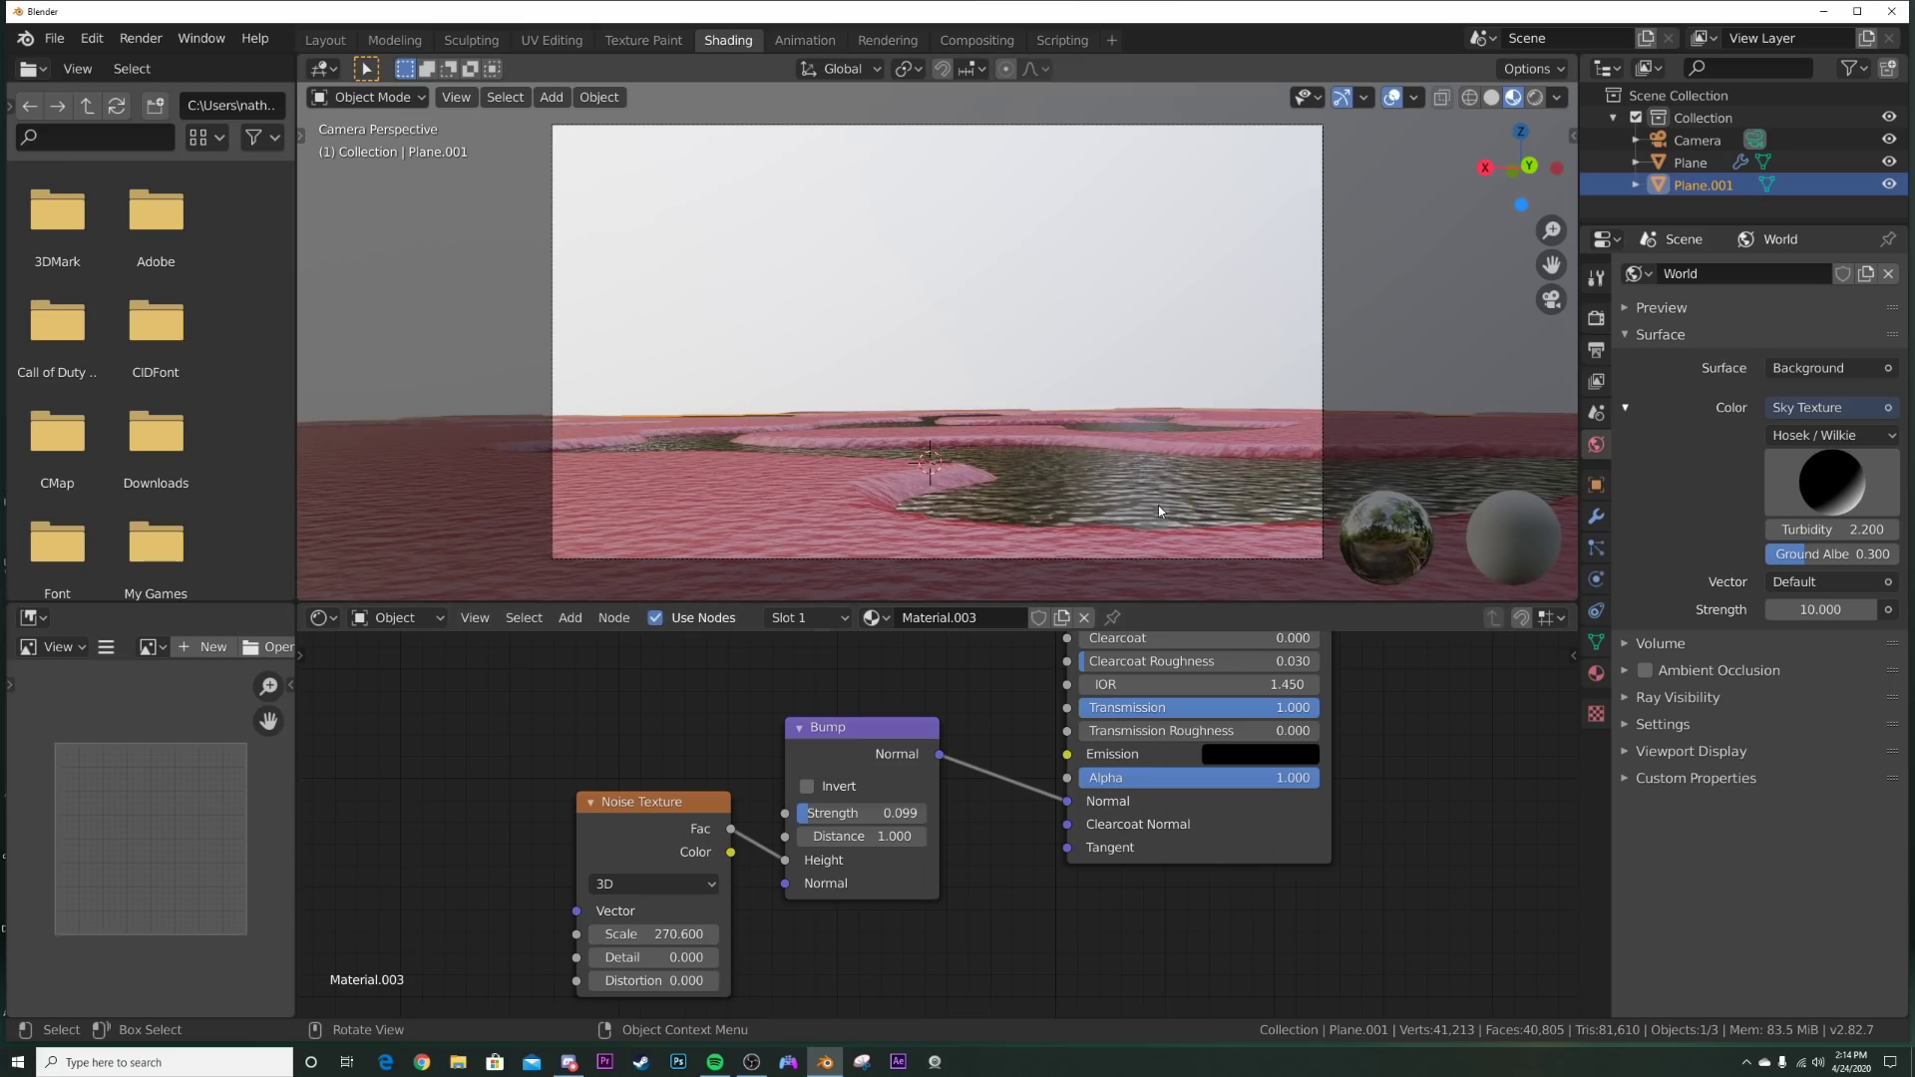
Step: Preview the scene in Rendered shading with the sunset and deselect everything
key("z")
left_click(1082, 331)
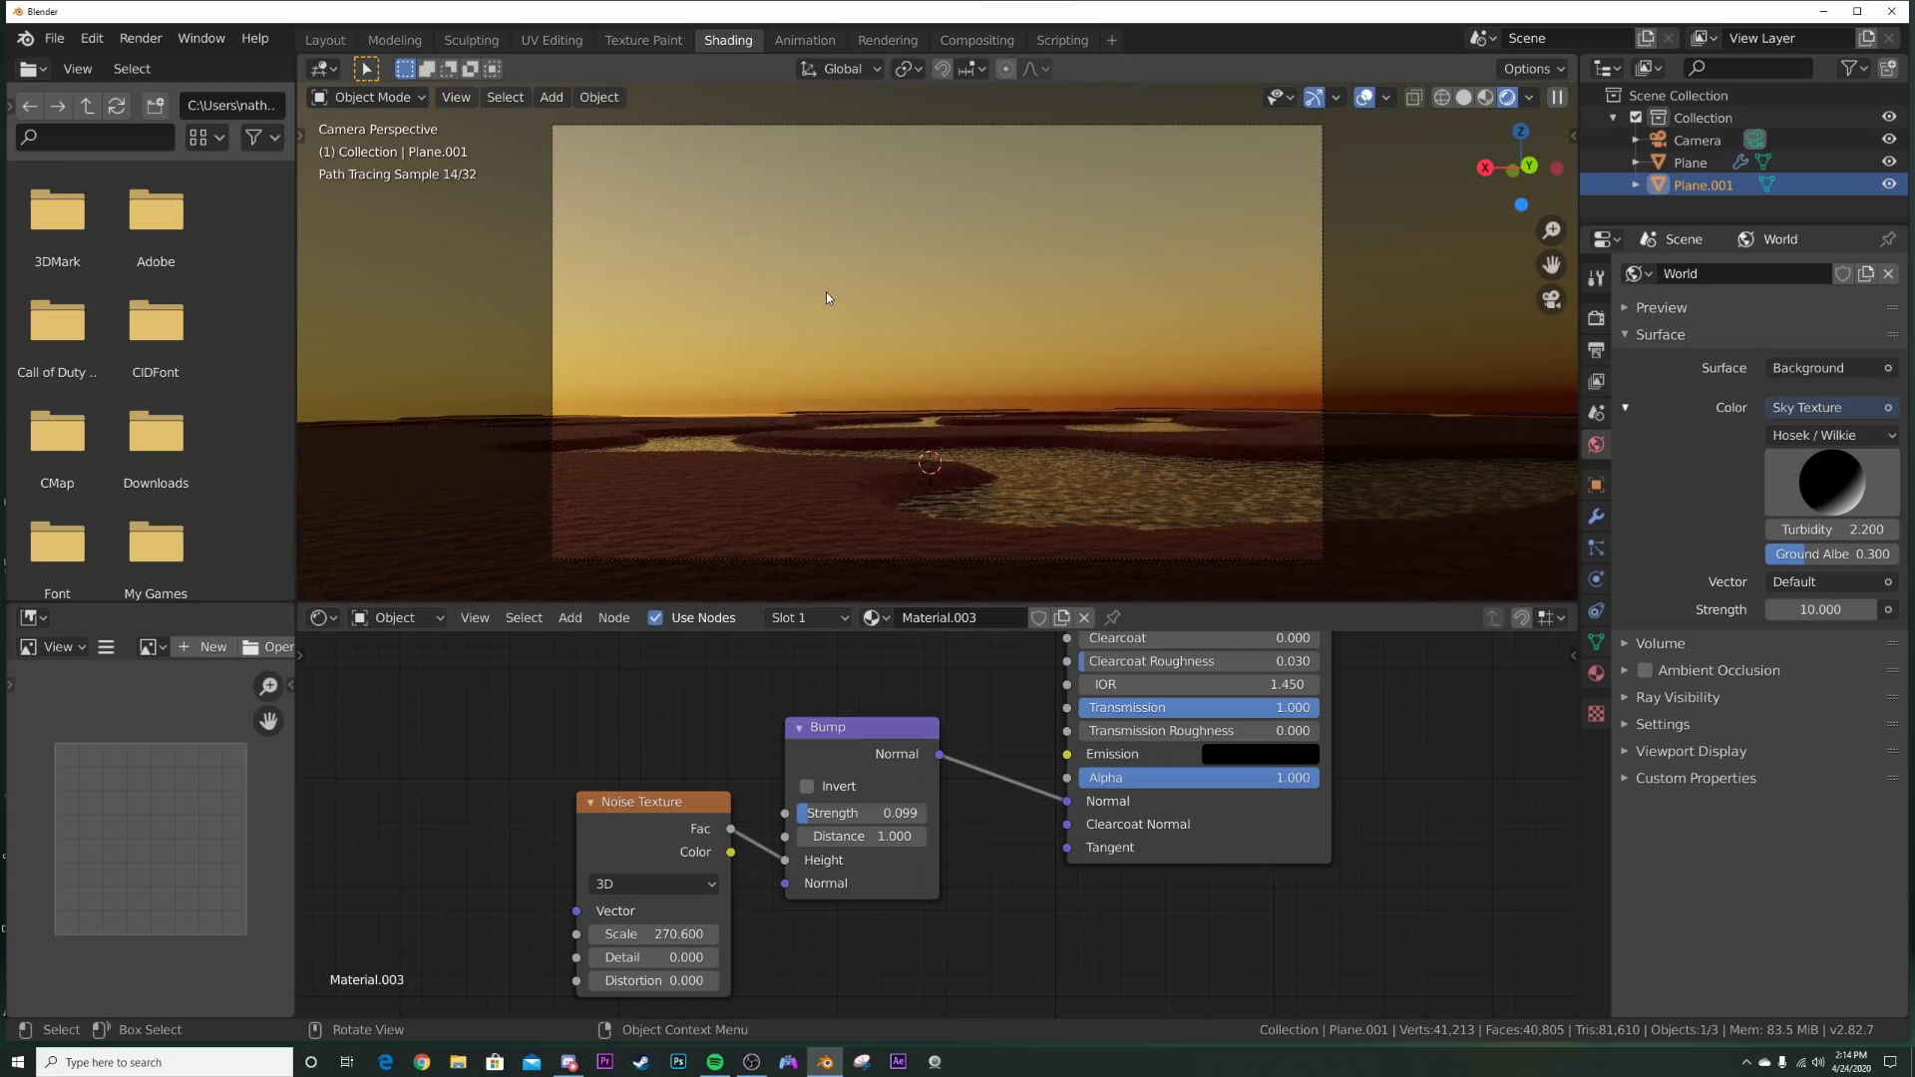
left_click(825, 292)
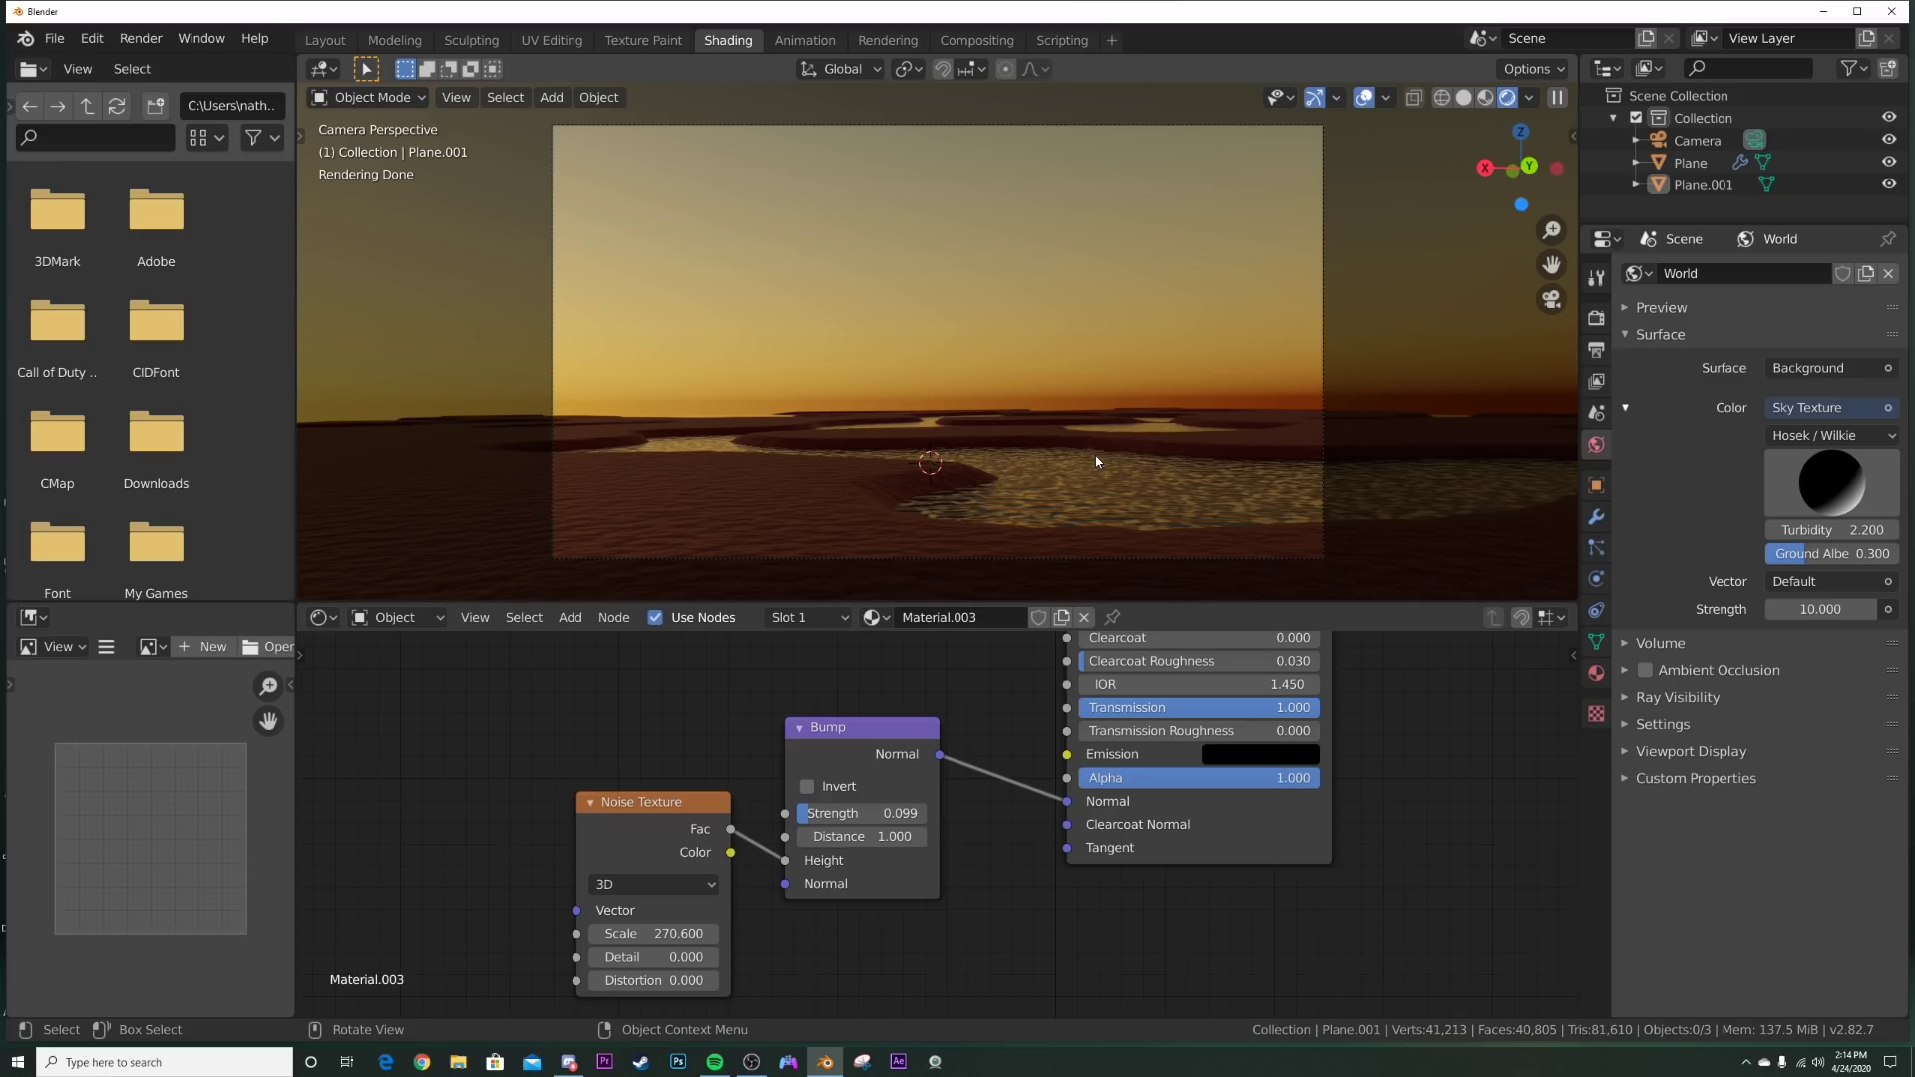
Step: Switch the viewport back to Solid shading and add an Ico Sphere mesh
key("z")
left_click(1193, 453)
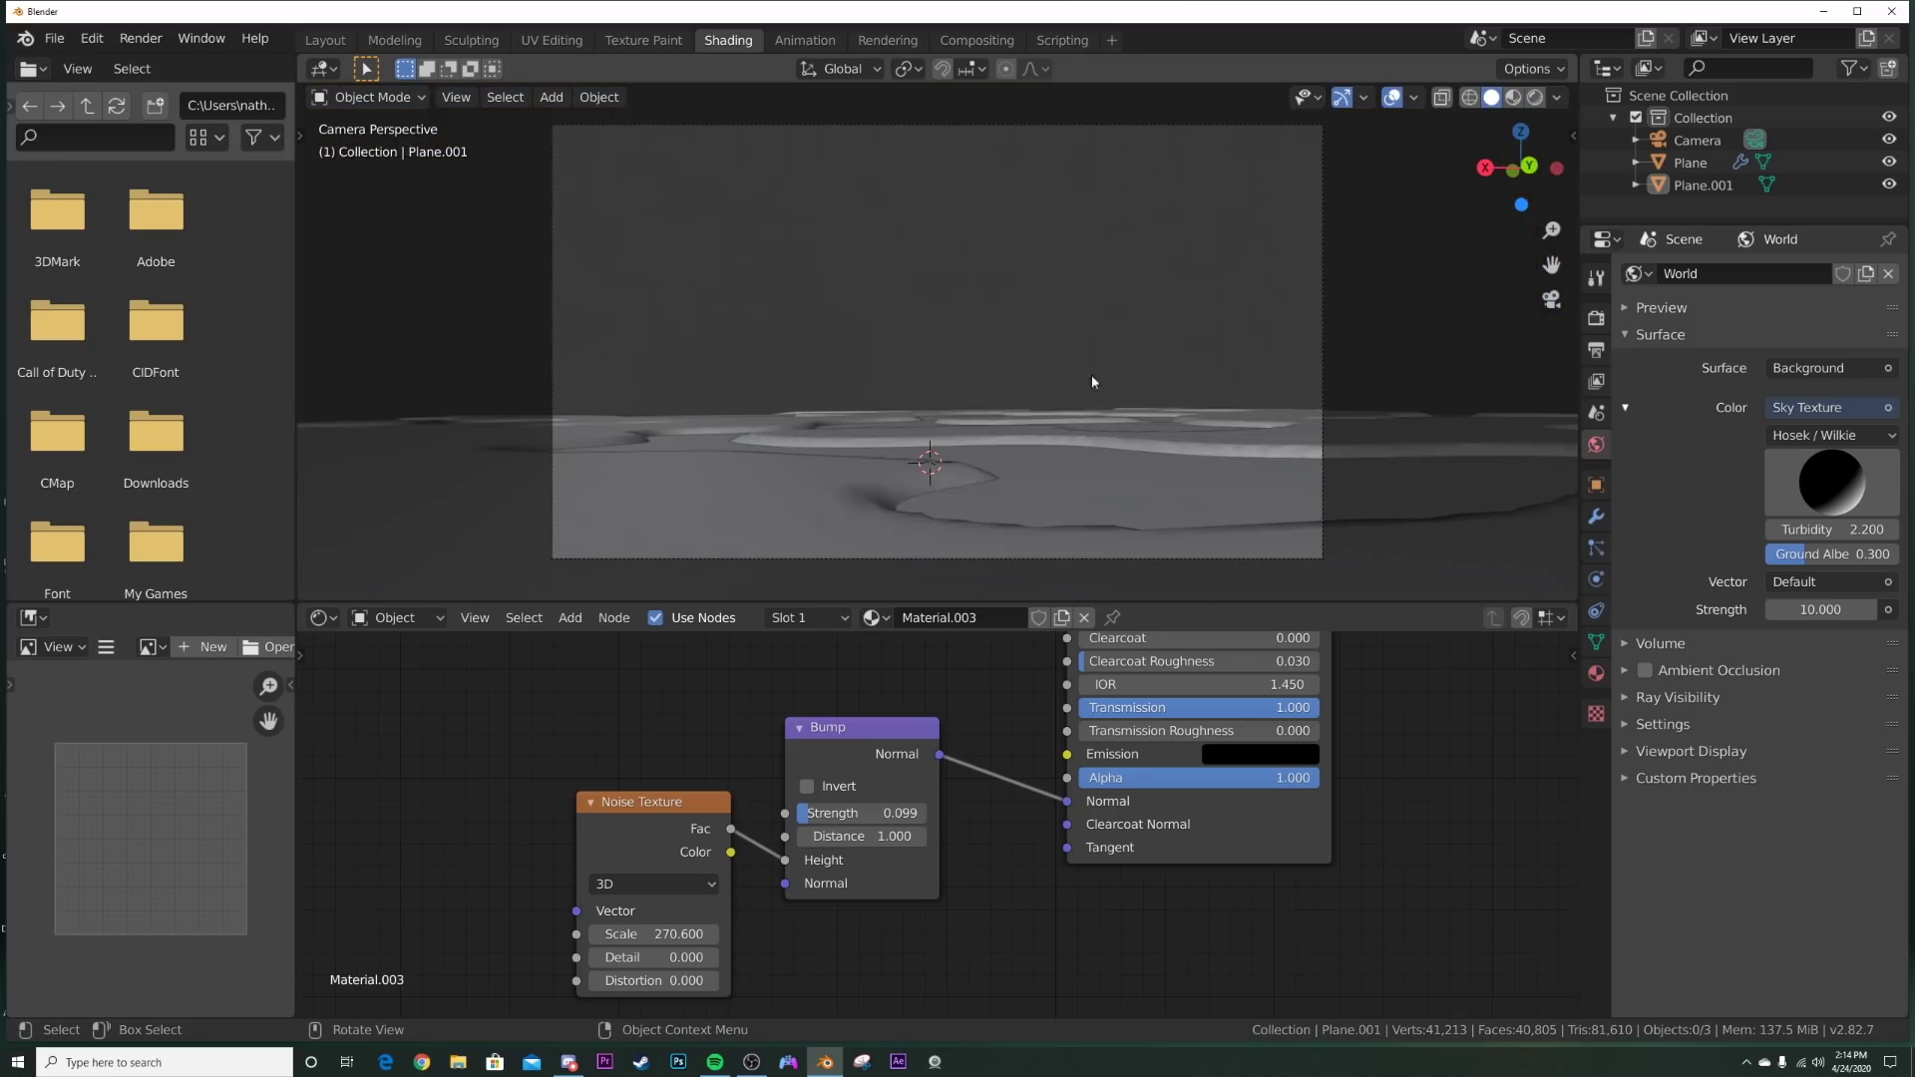
key("shift+a")
mouse_move(938, 297)
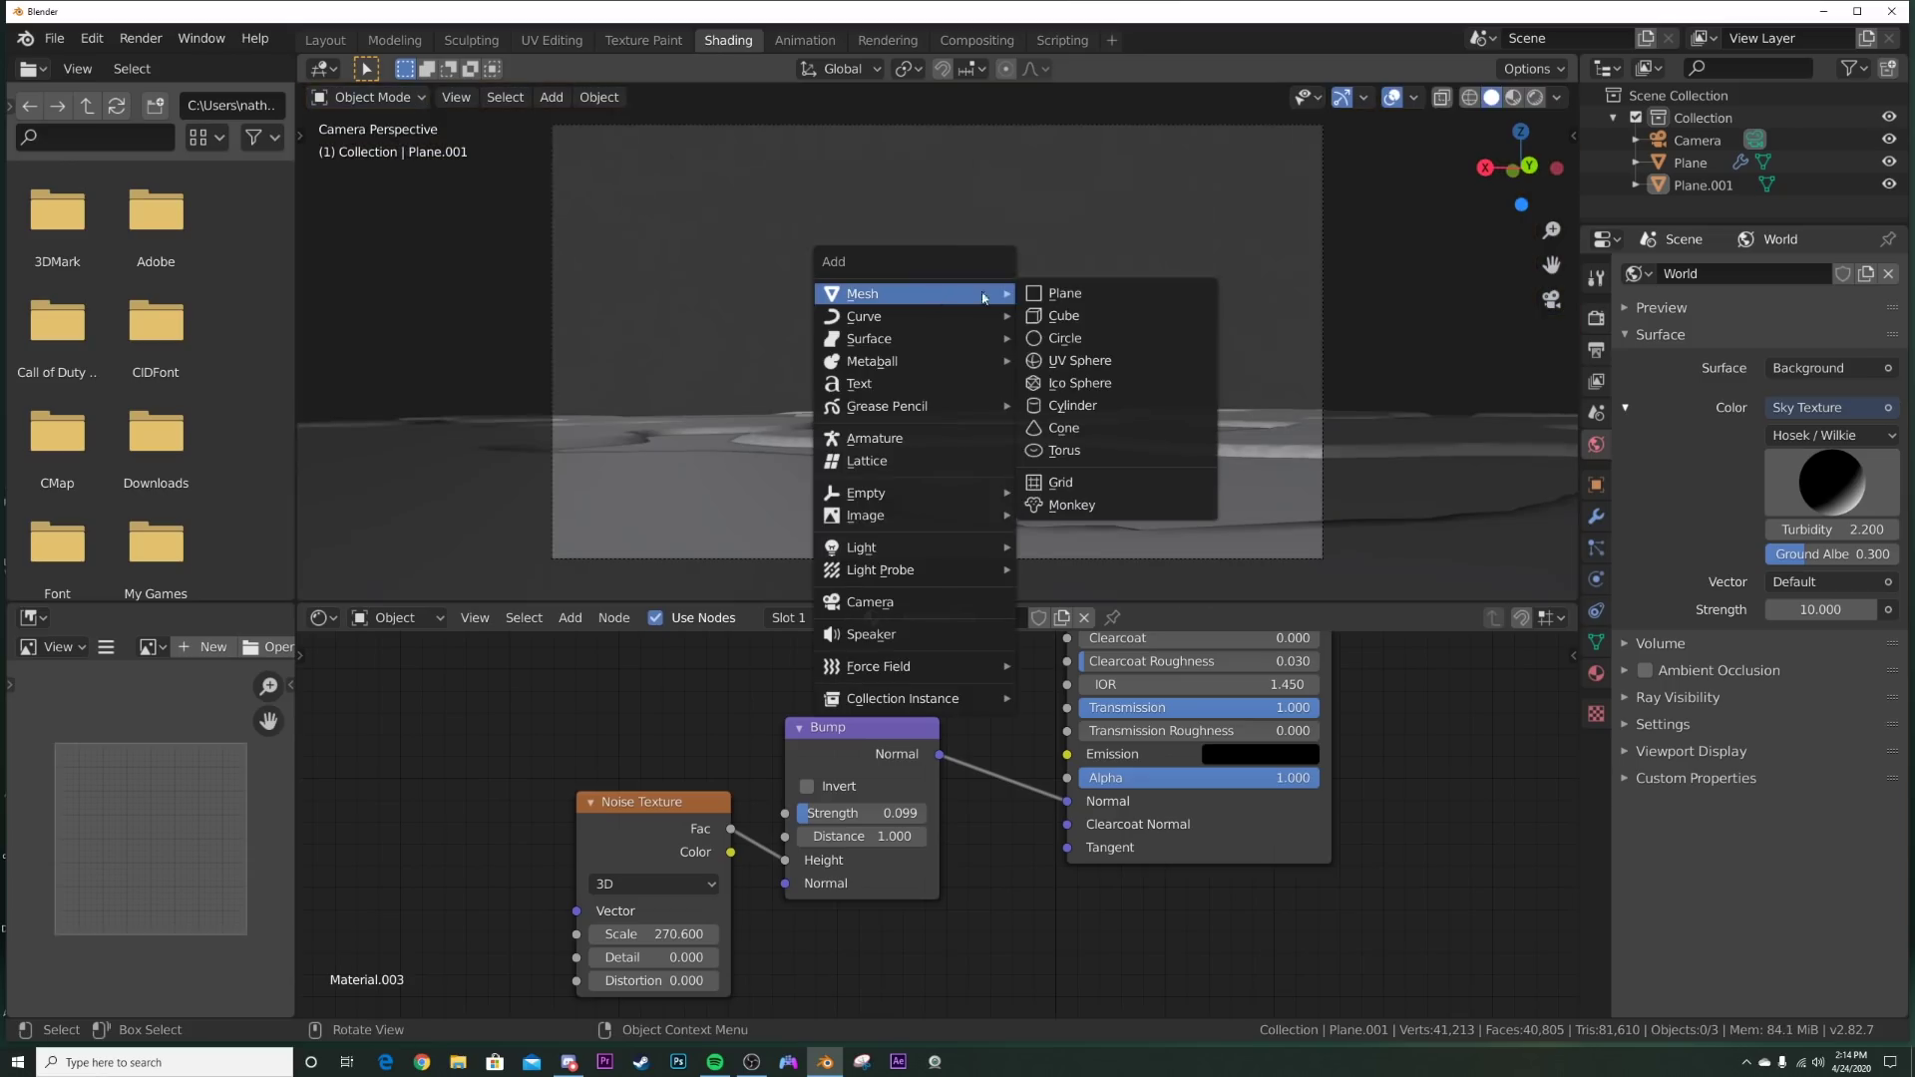
left_click(1077, 383)
Step: Subdivide the icosphere in Edit Mode with 10 cuts and Smoothness 1
key("Tab")
right_click(1039, 312)
left_click(1038, 315)
left_click(387, 580)
left_click_drag(532, 453, 607, 427)
key("Tab")
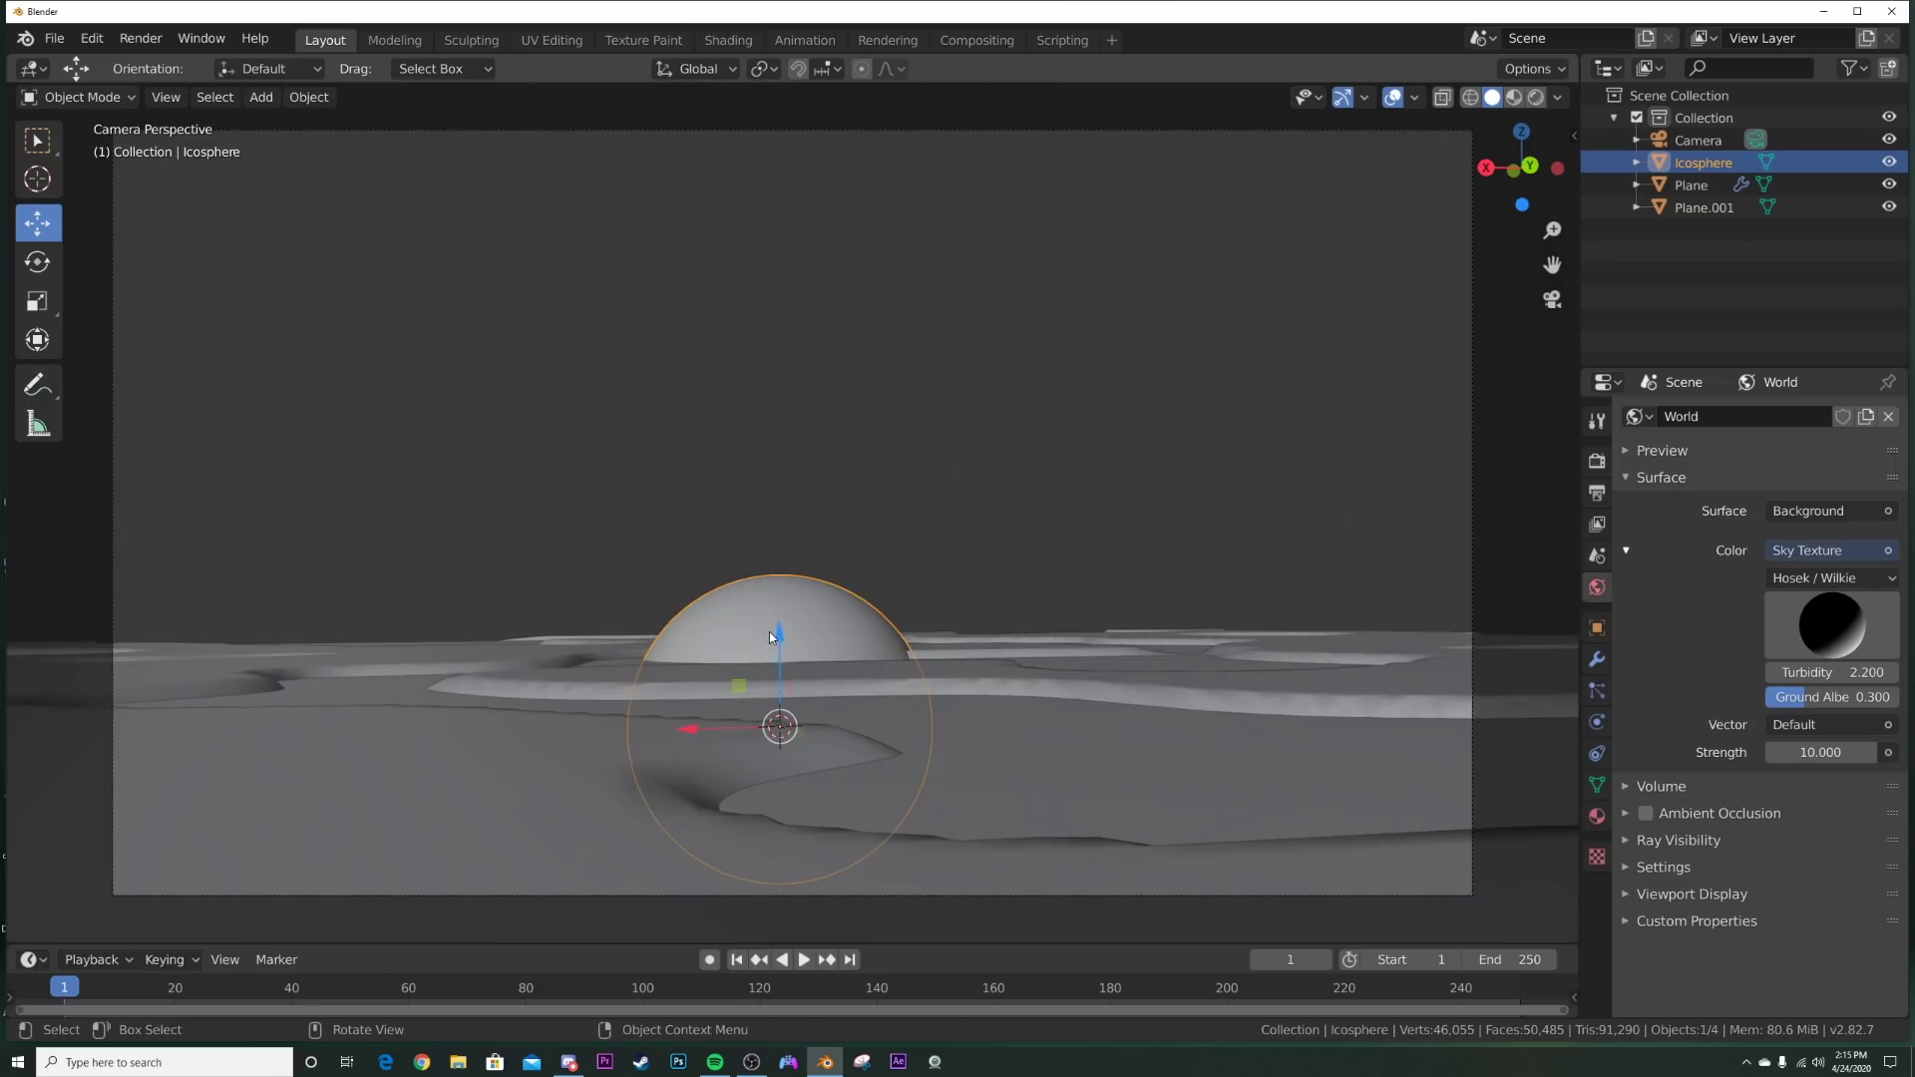
Step: Raise the icosphere above the terrain, shade it smooth, scale it about 1.34x, and centre it in view
left_click_drag(777, 635, 824, 339)
right_click(1084, 328)
left_click(1084, 328)
key("s")
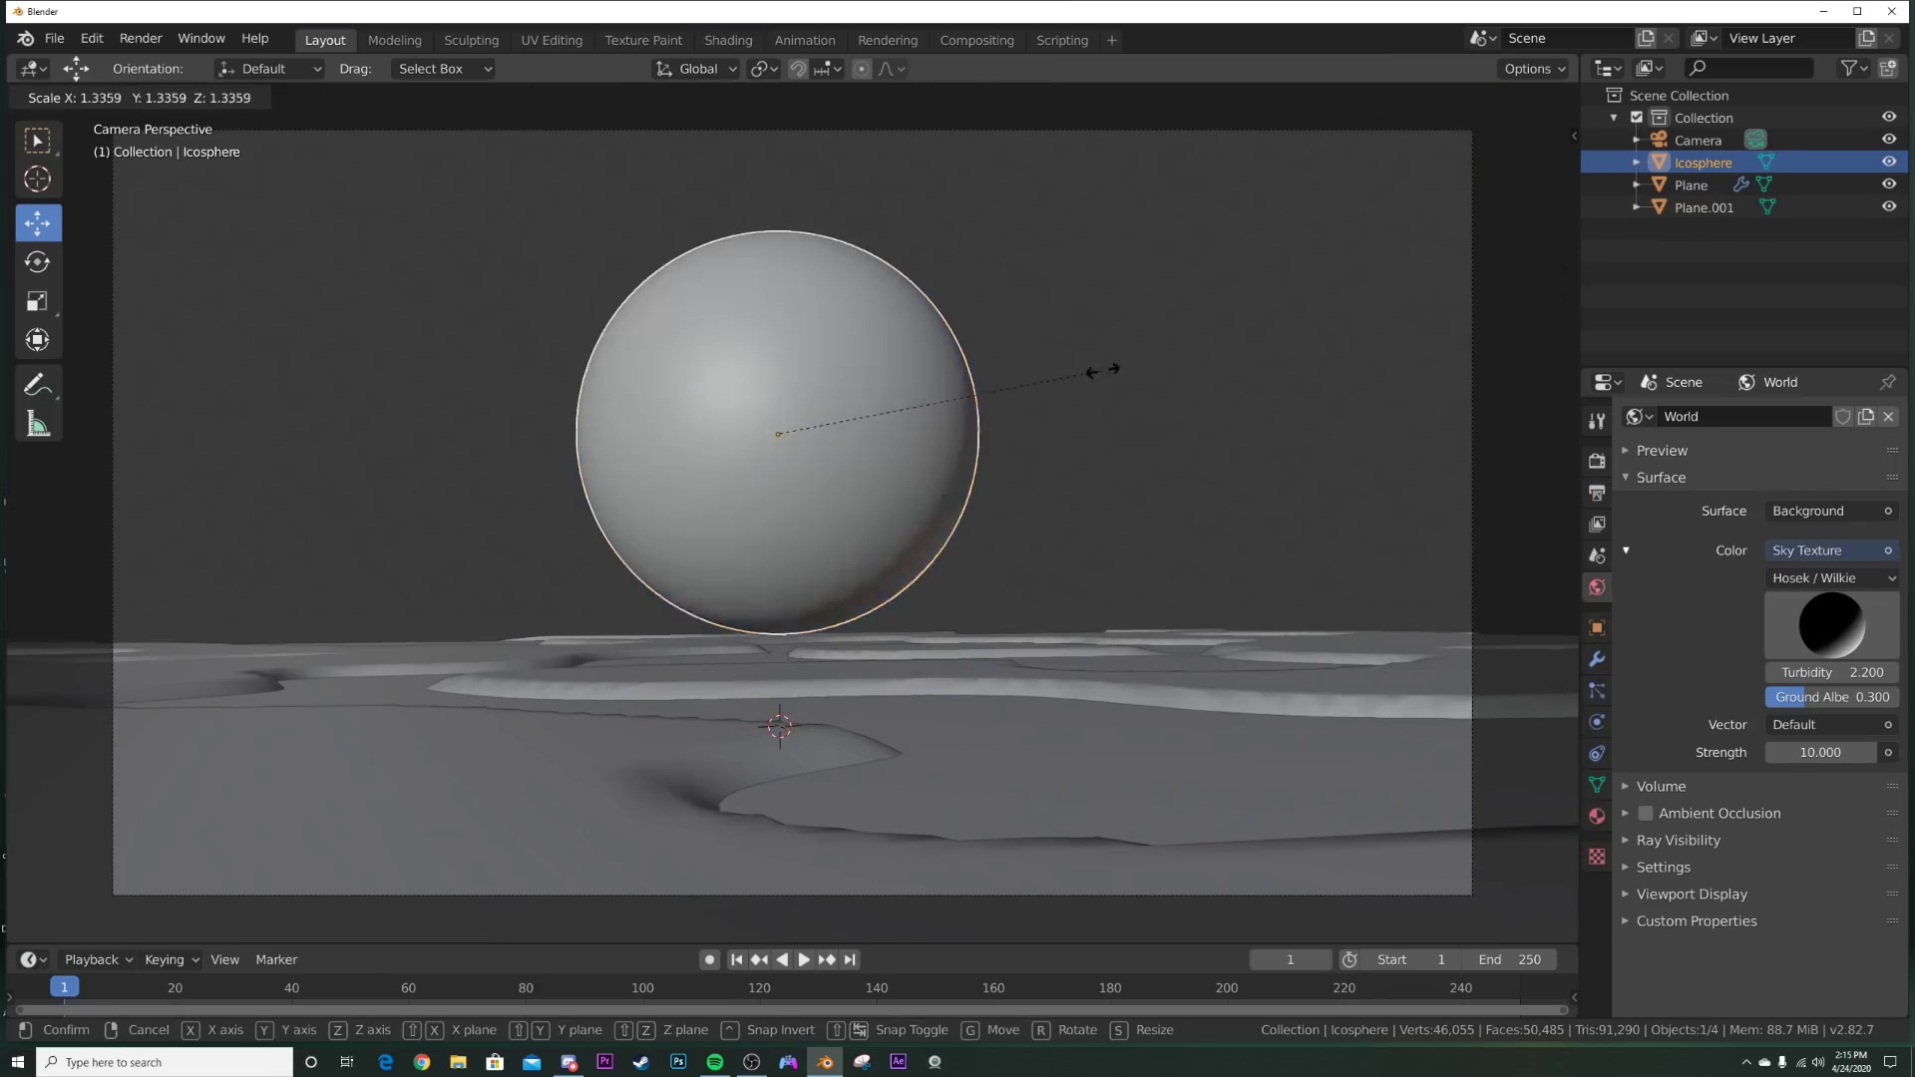
left_click(1125, 371)
left_click_drag(702, 434, 808, 431)
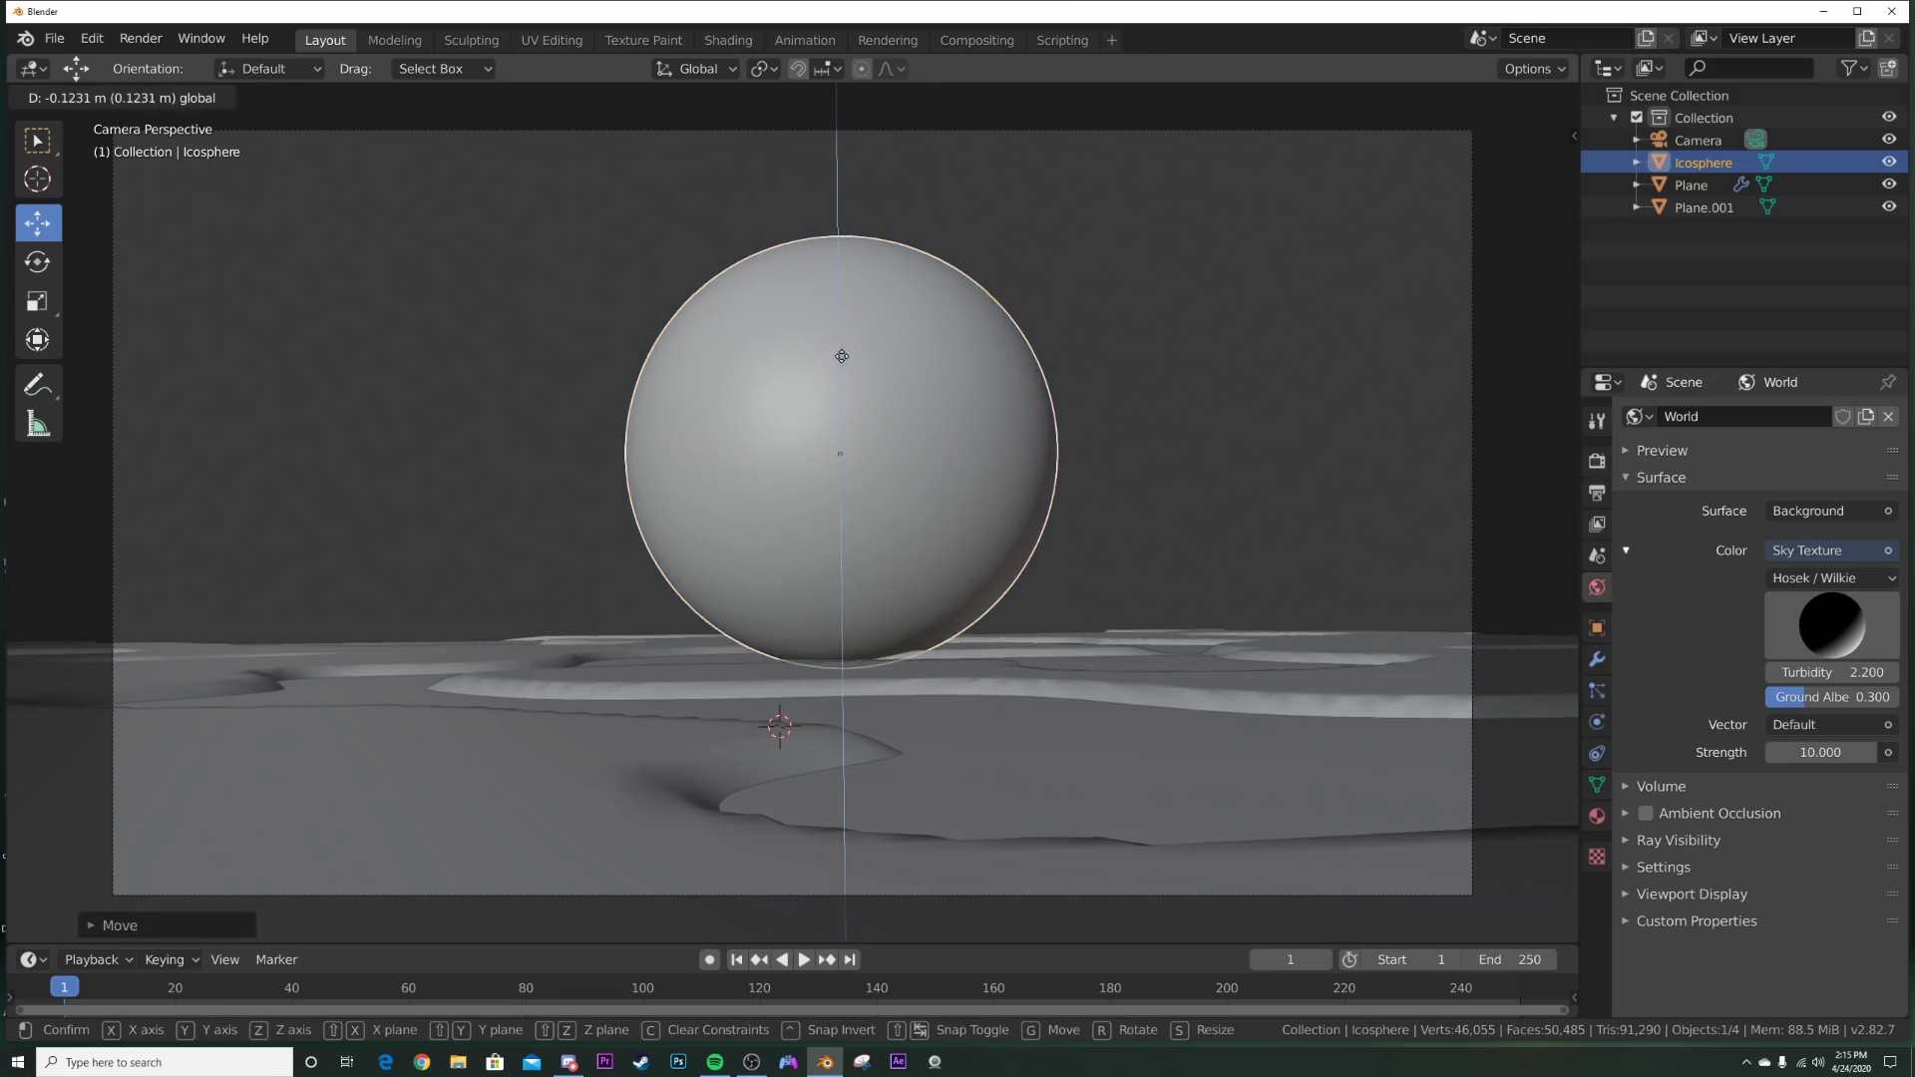
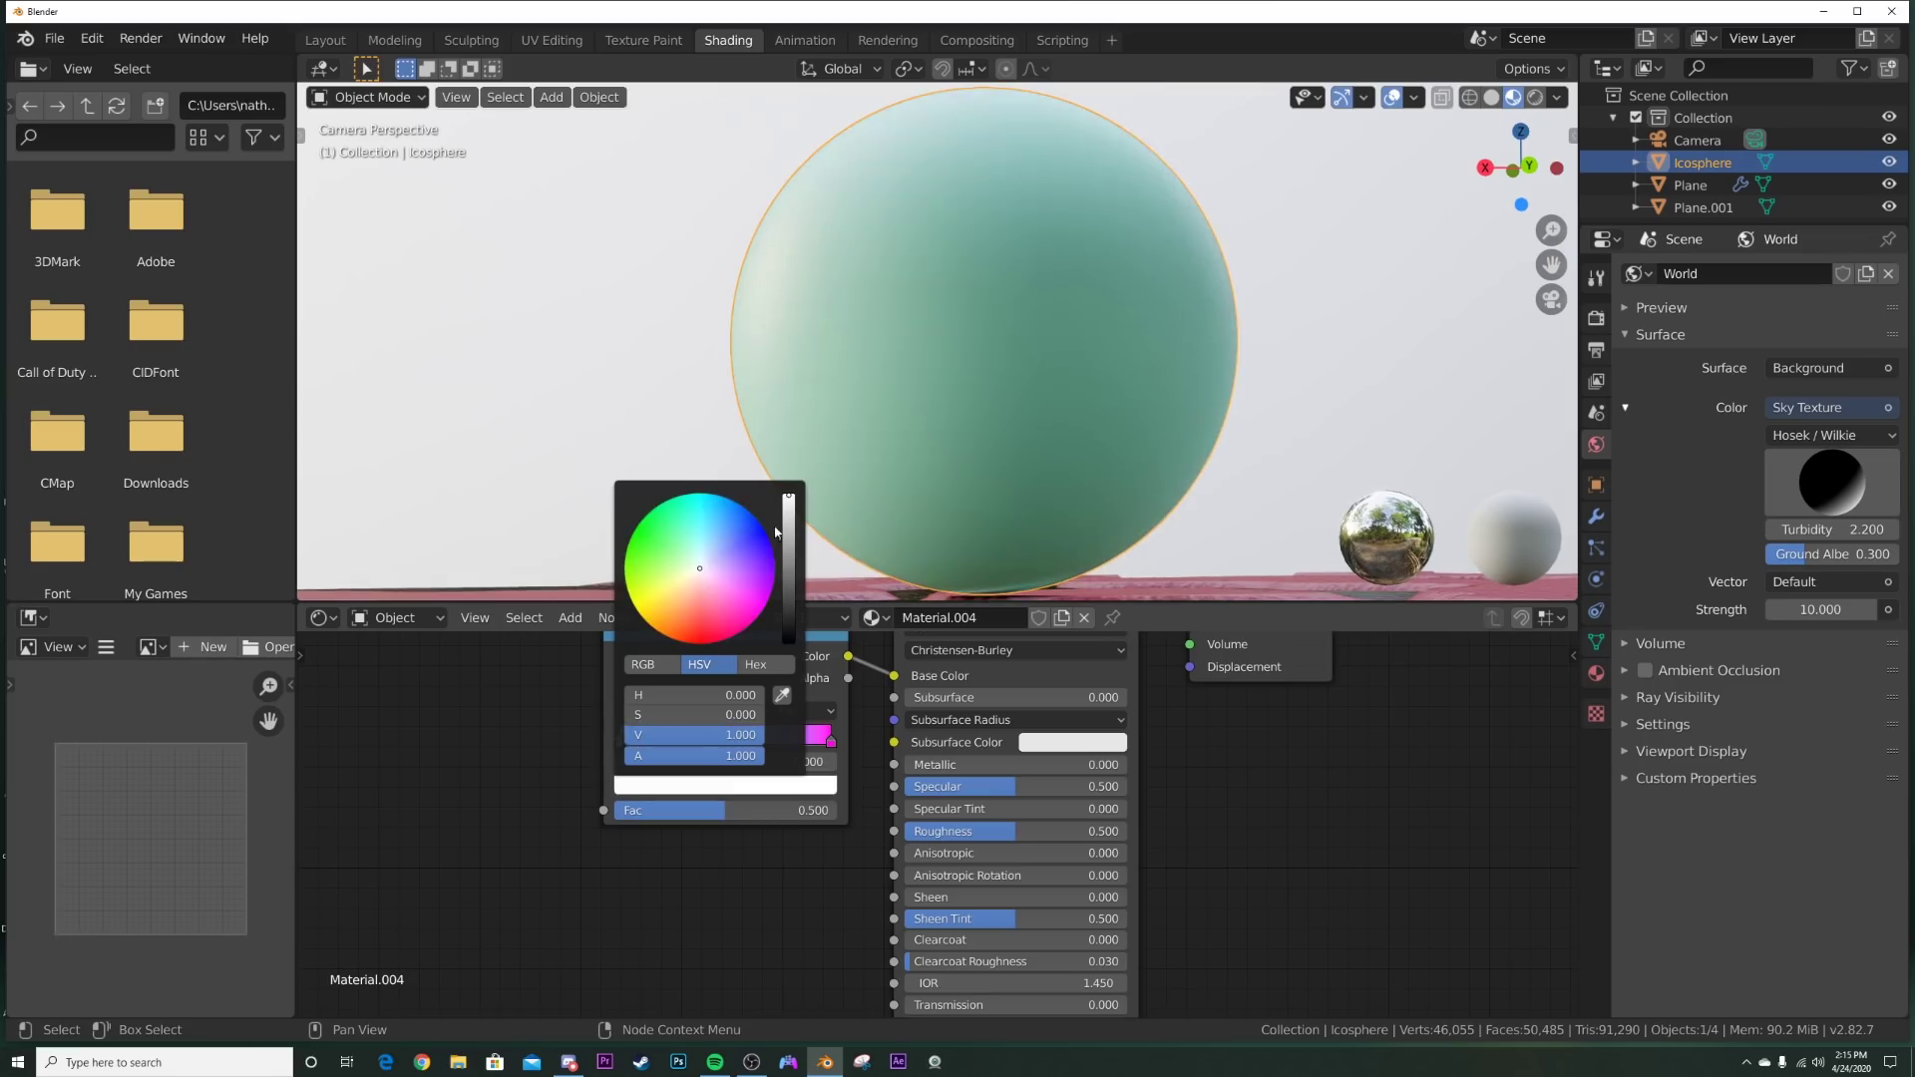
Step: Finish making the ColorRamp end stop magenta, then bring the node graph into view
left_click(764, 610)
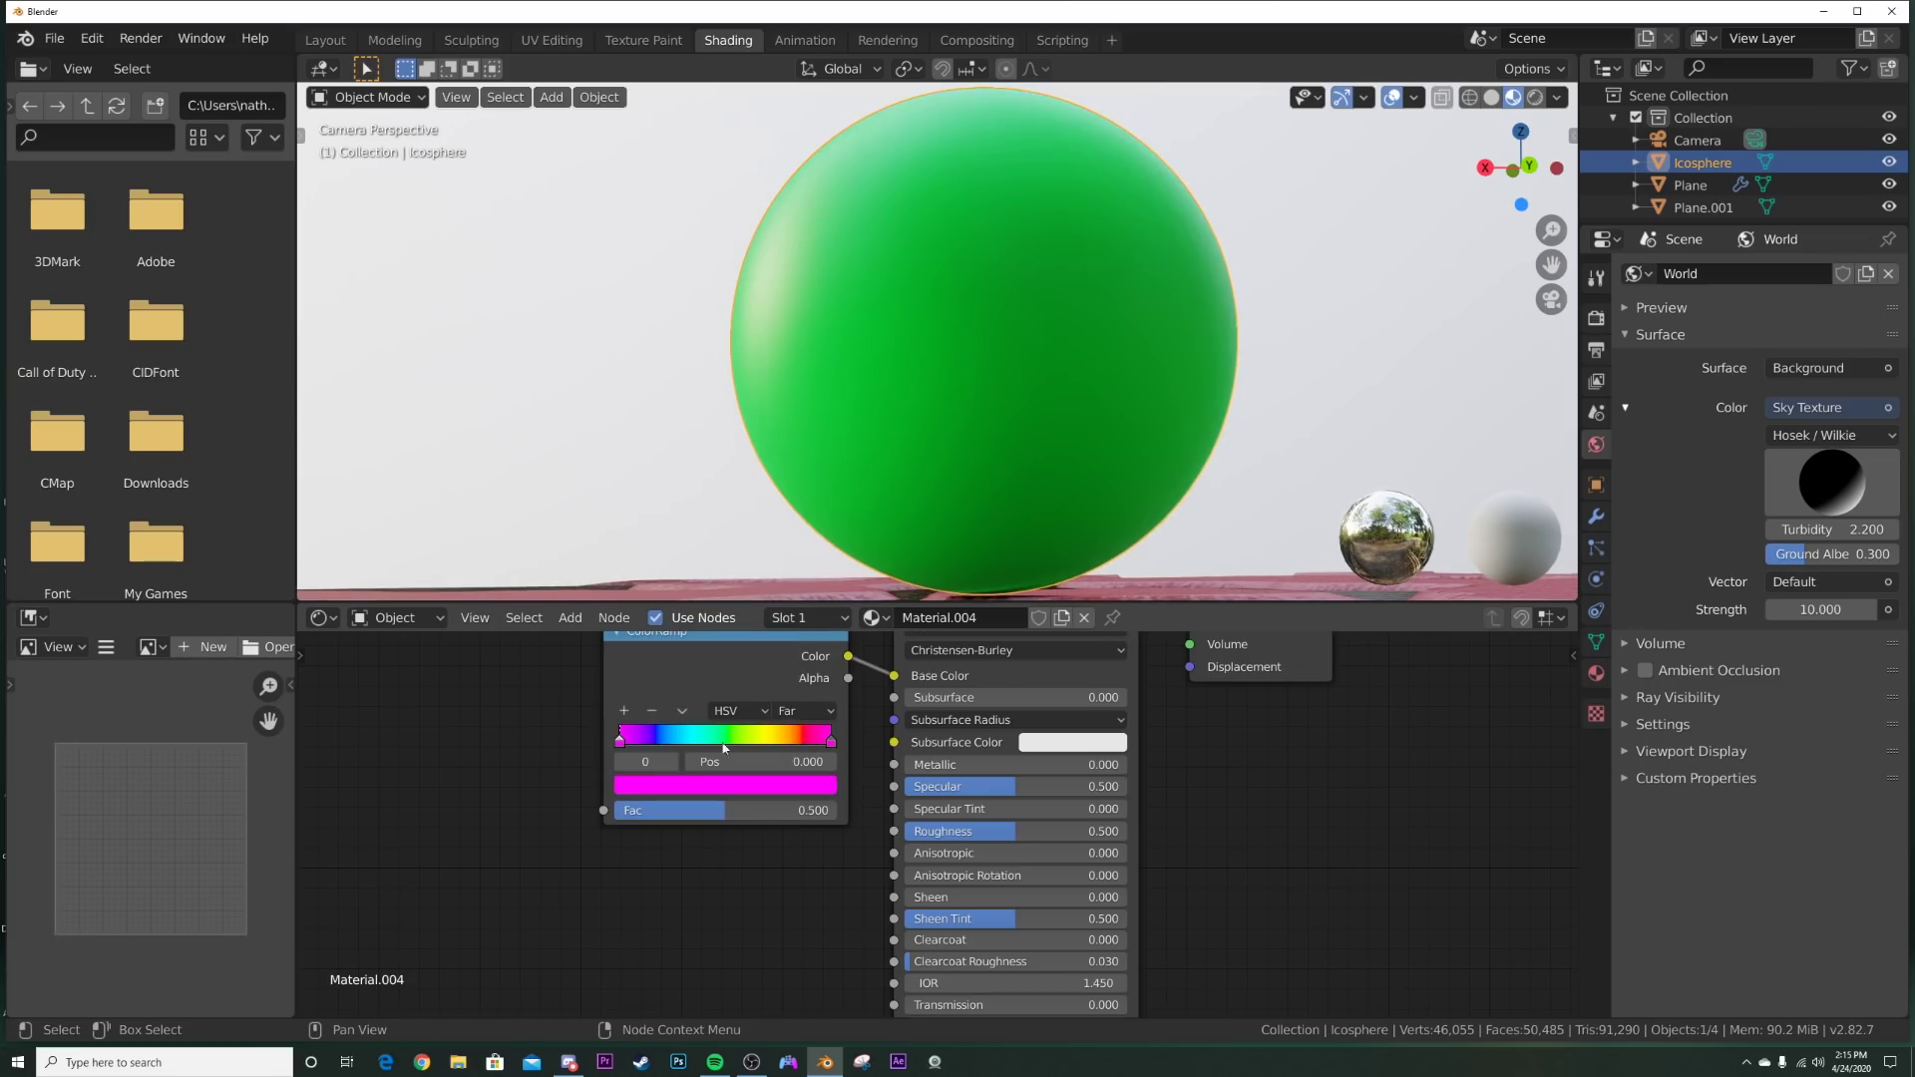
middle_click_drag(685, 761, 972, 814)
scroll(972, 814, "down", 2)
Step: Add a Layer Weight node with Facing driving the ColorRamp Fac, and set Metallic to 1.0
key("shift+a")
left_click(752, 717)
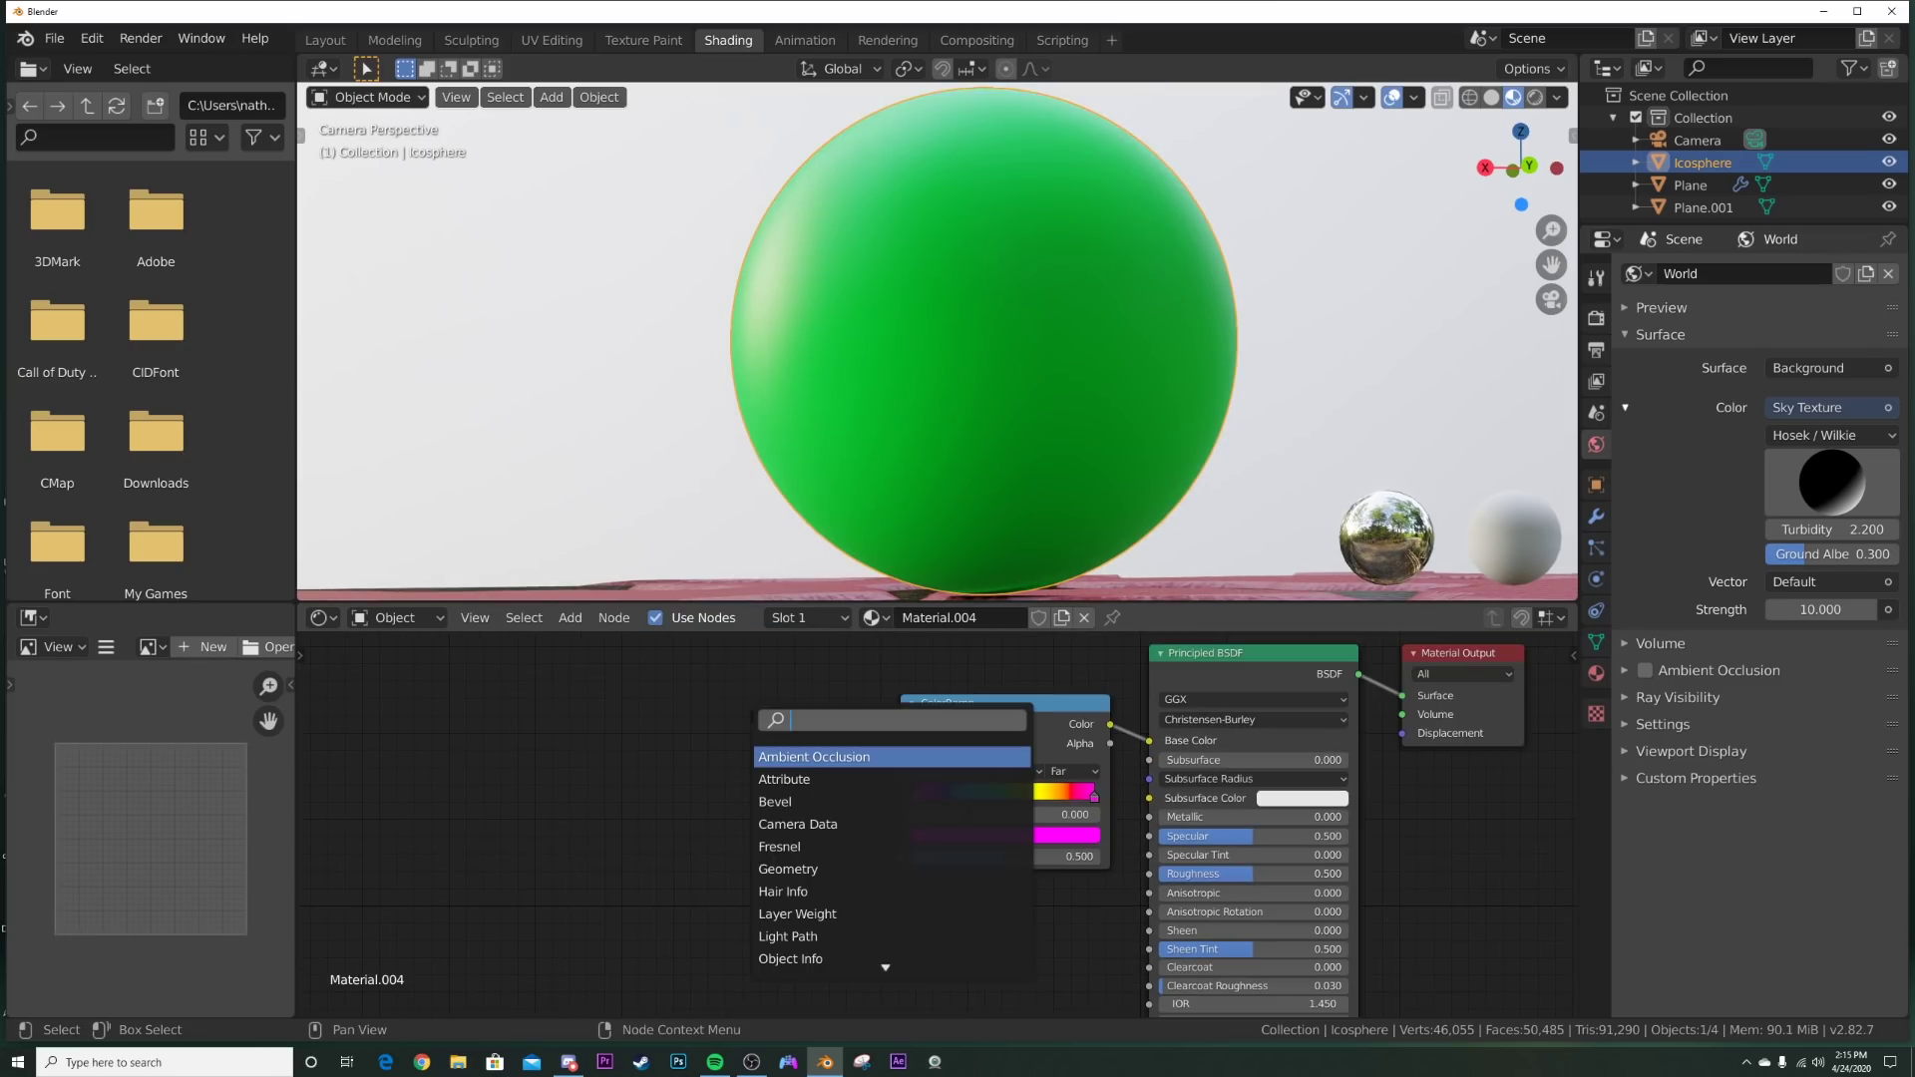
type("lay")
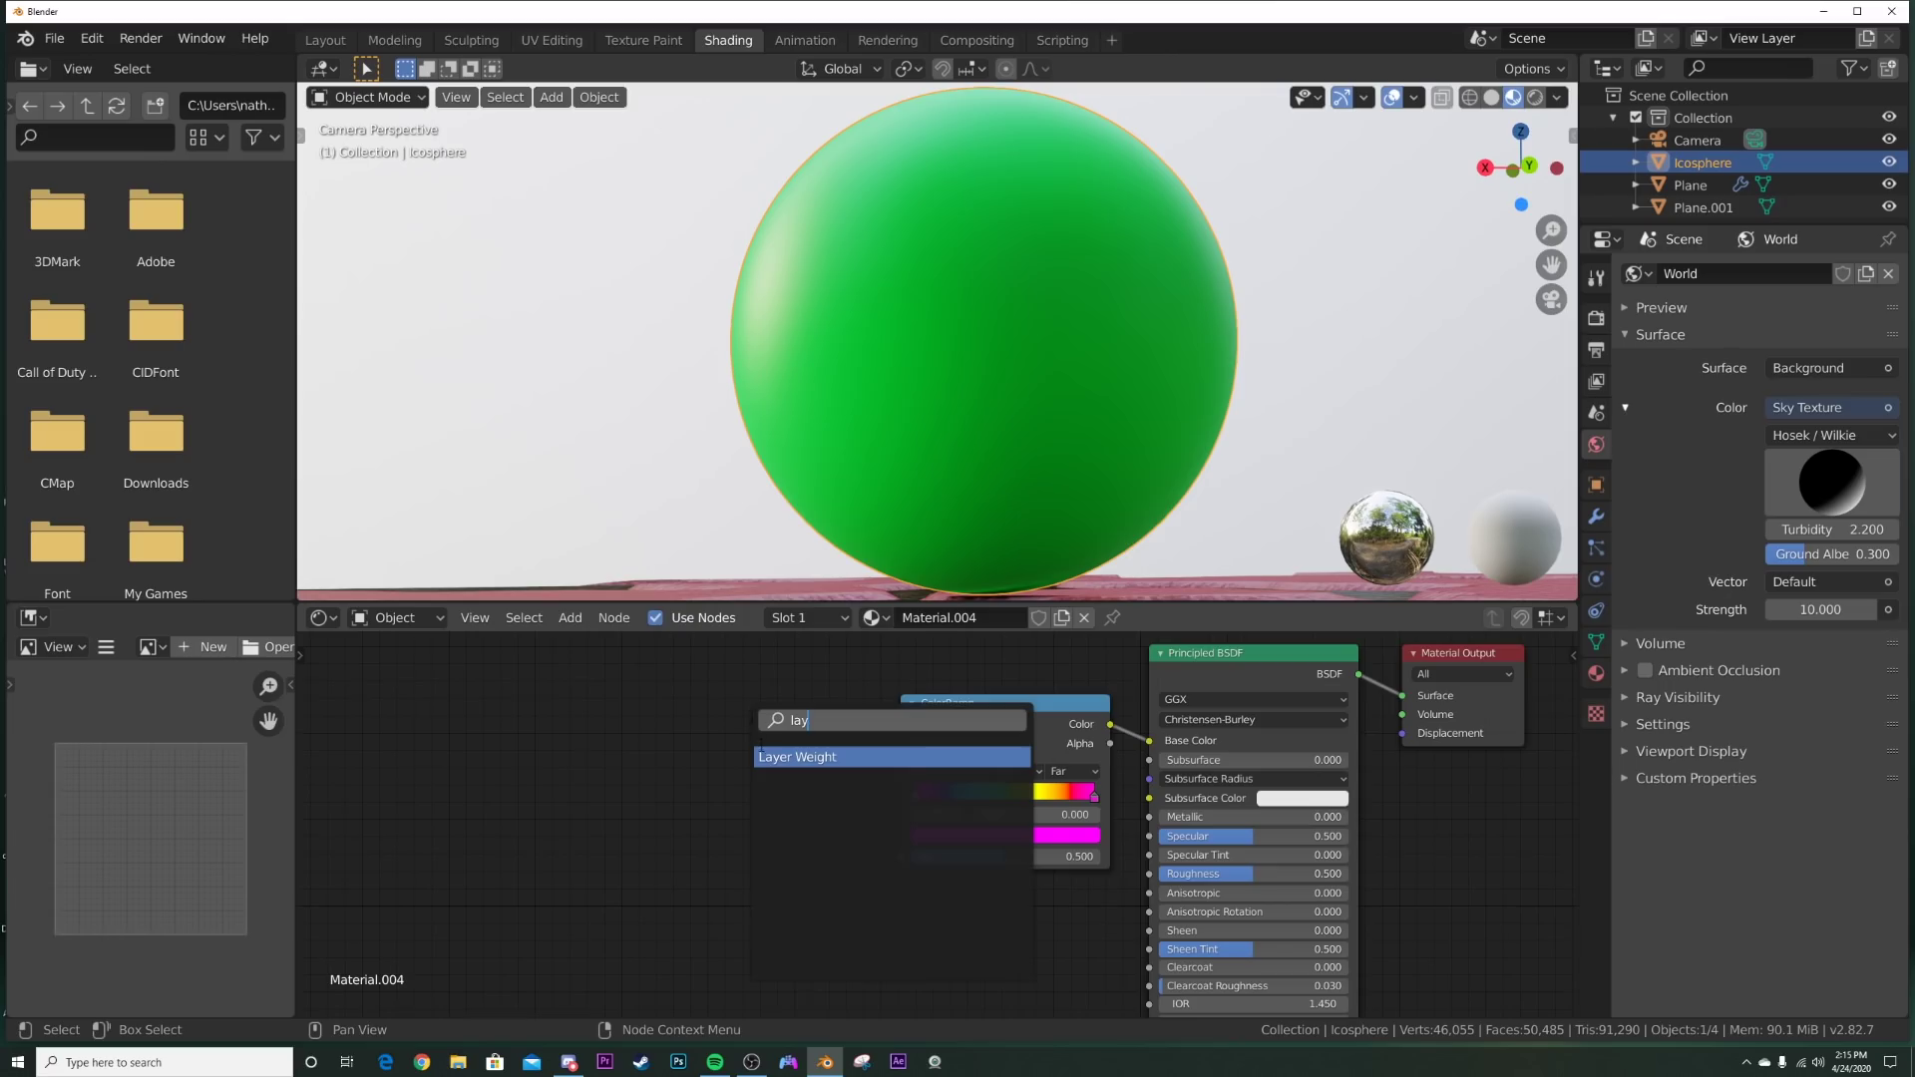
key("Return")
mouse_move(758, 793)
left_mouse_down()
mouse_move(813, 813)
mouse_move(780, 811)
left_mouse_up()
left_click_drag(895, 858, 900, 855)
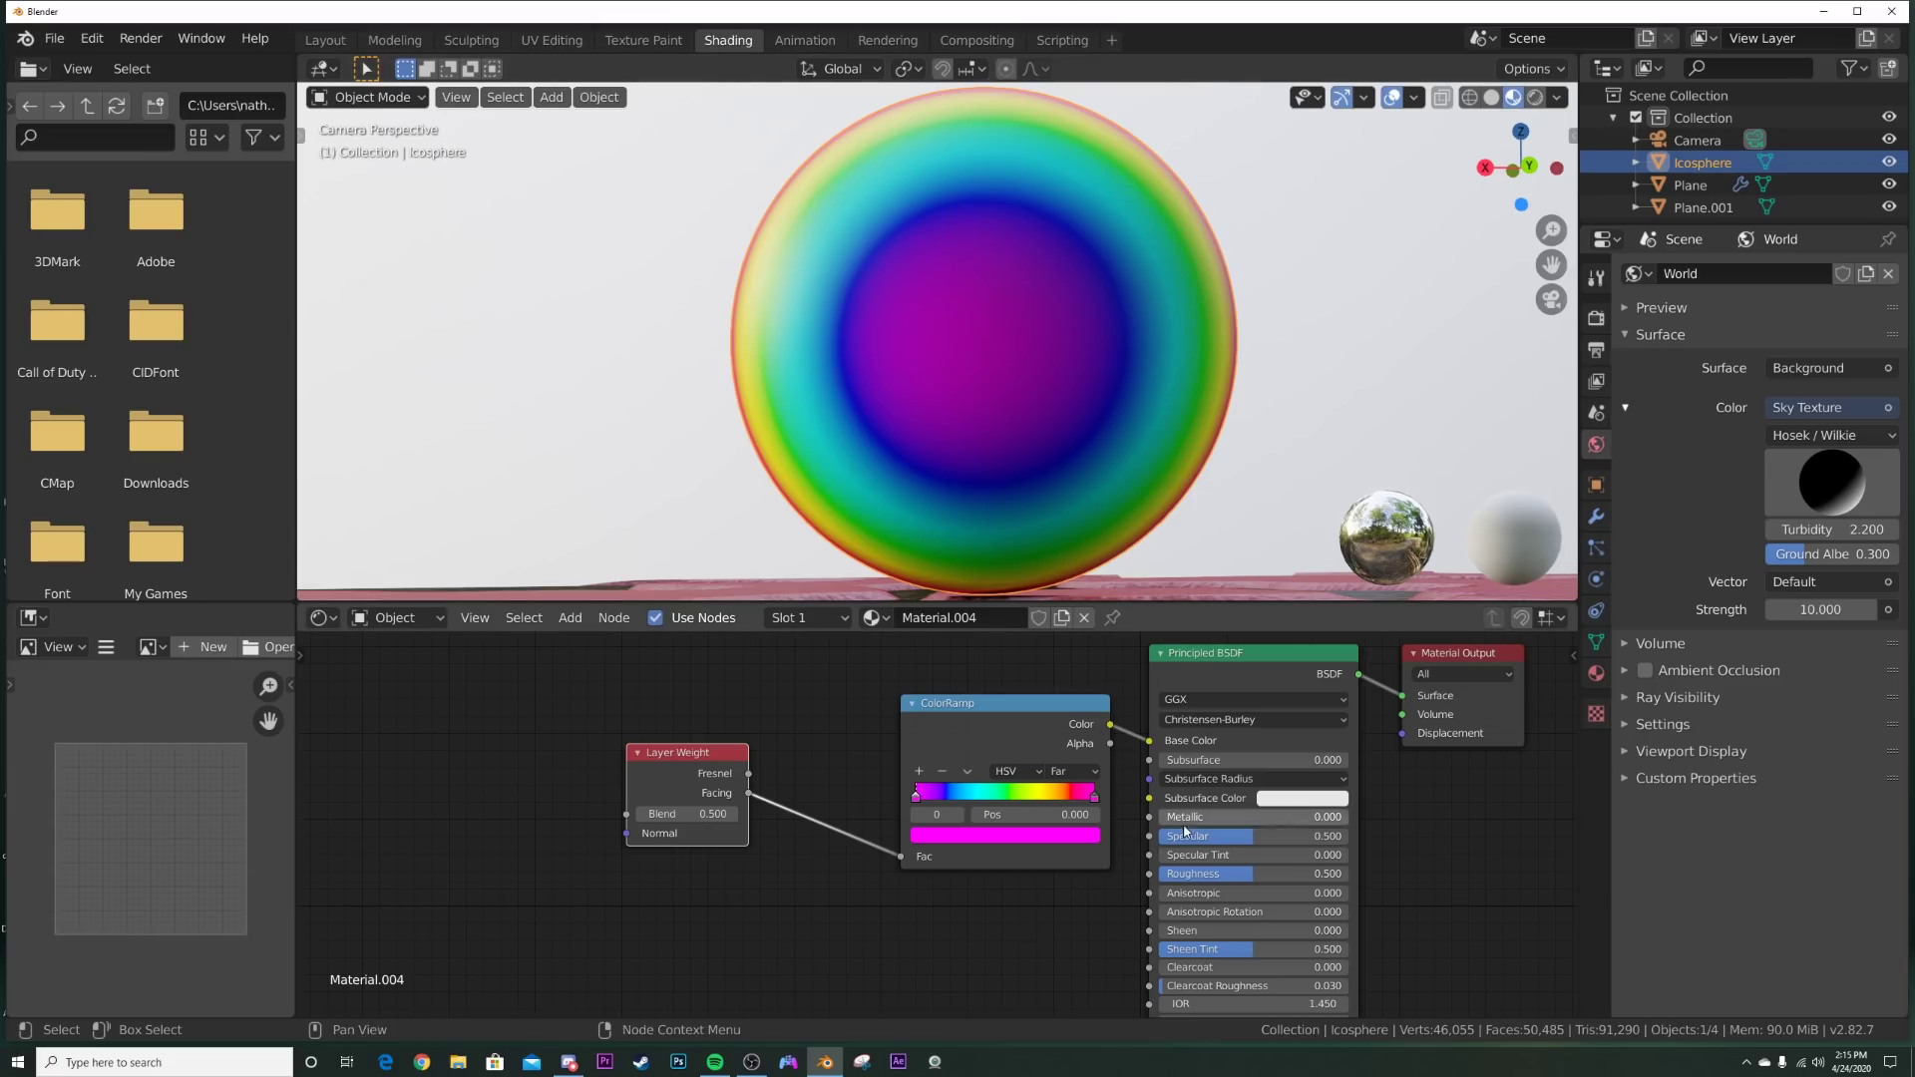
left_click_drag(1187, 819, 1347, 818)
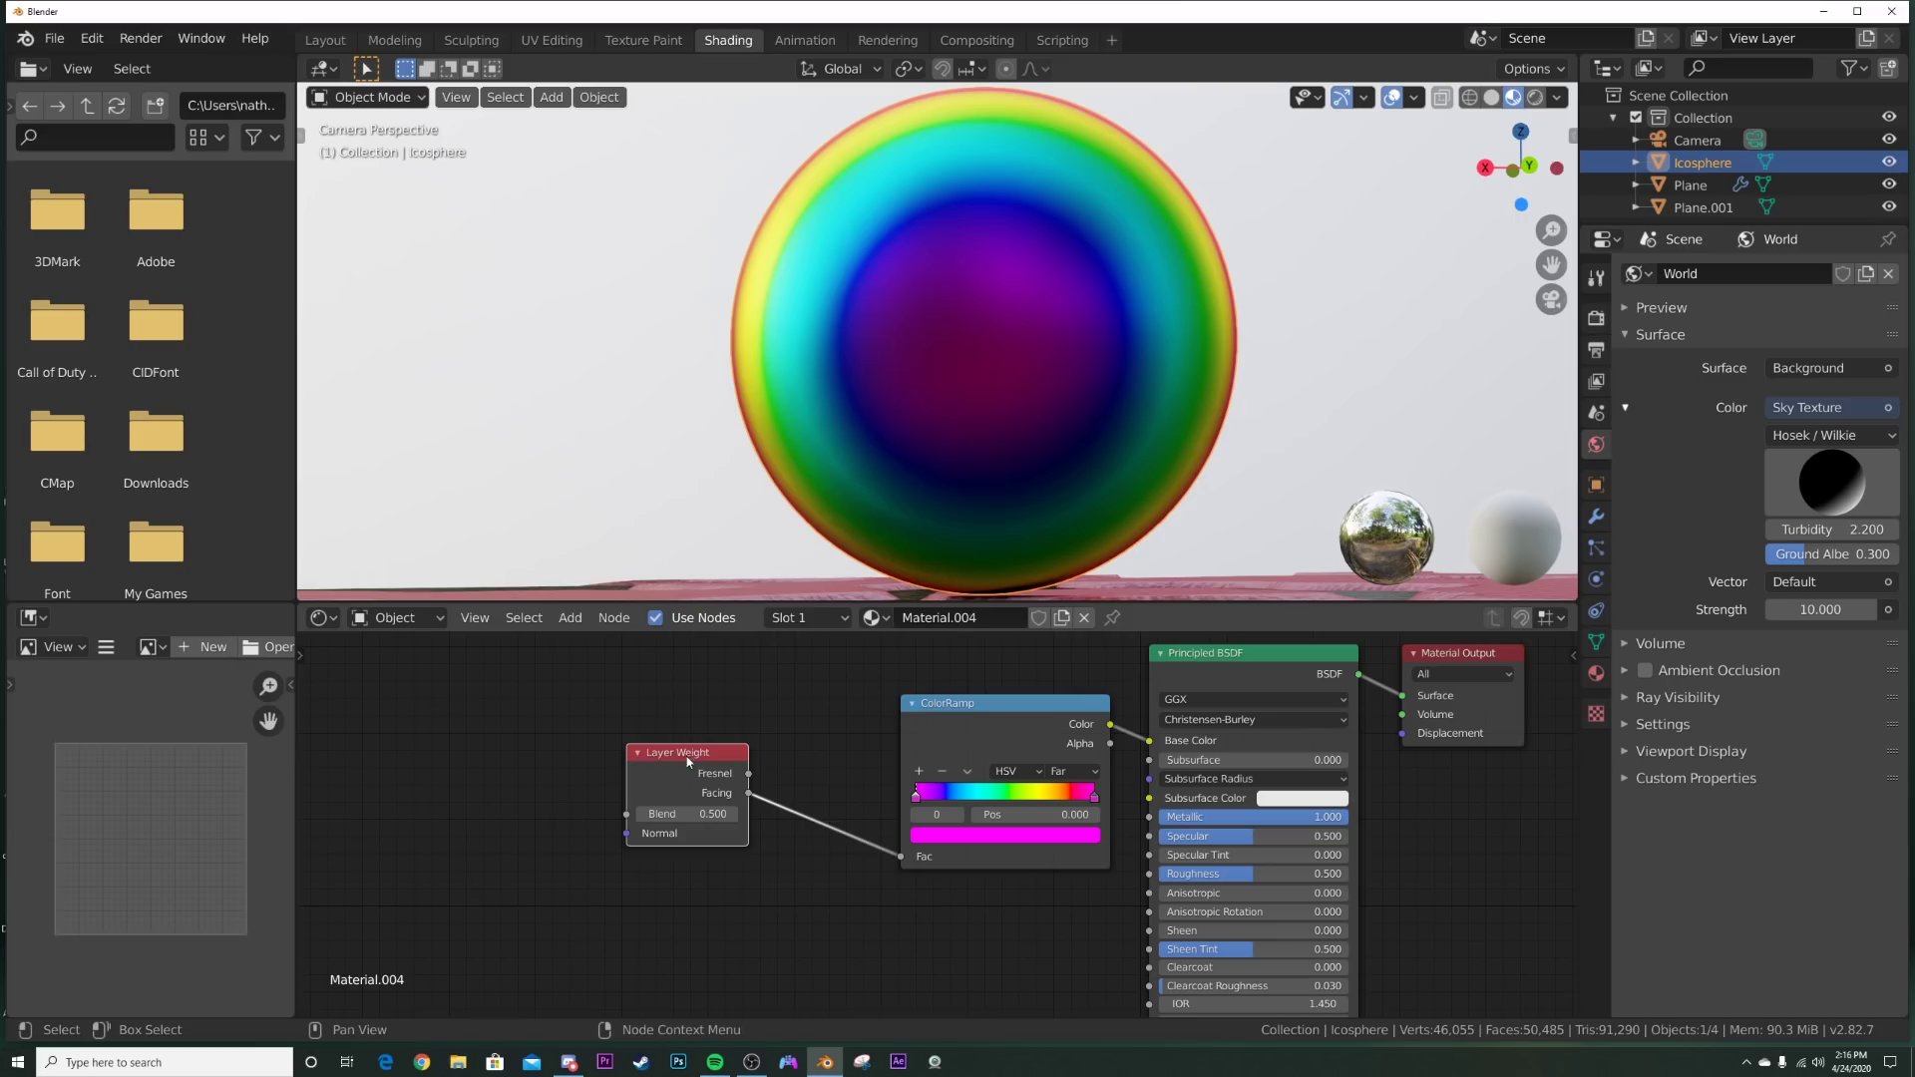
mouse_move(687, 761)
left_mouse_down()
mouse_move(690, 786)
mouse_move(696, 726)
left_mouse_up()
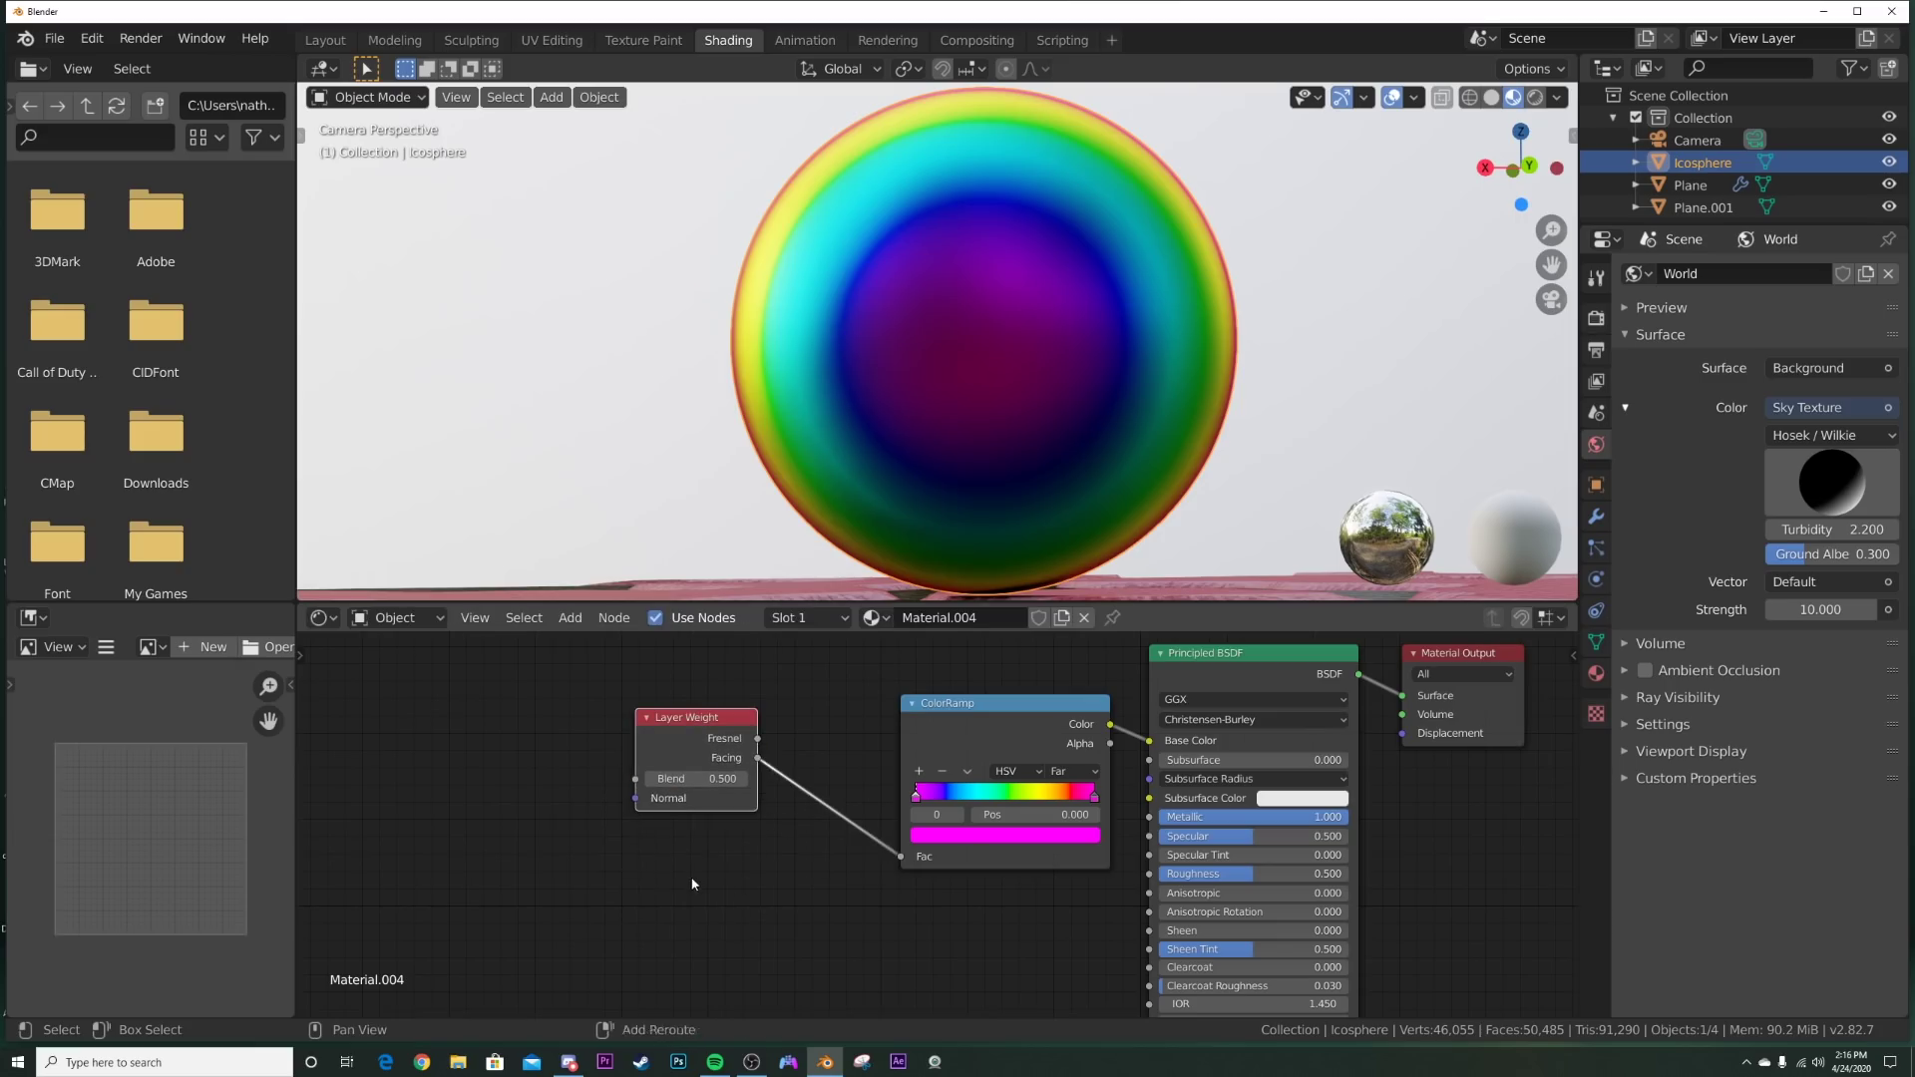
Step: Add a Musgrave Texture node below the Layer Weight node
key("shift+a")
left_click(678, 787)
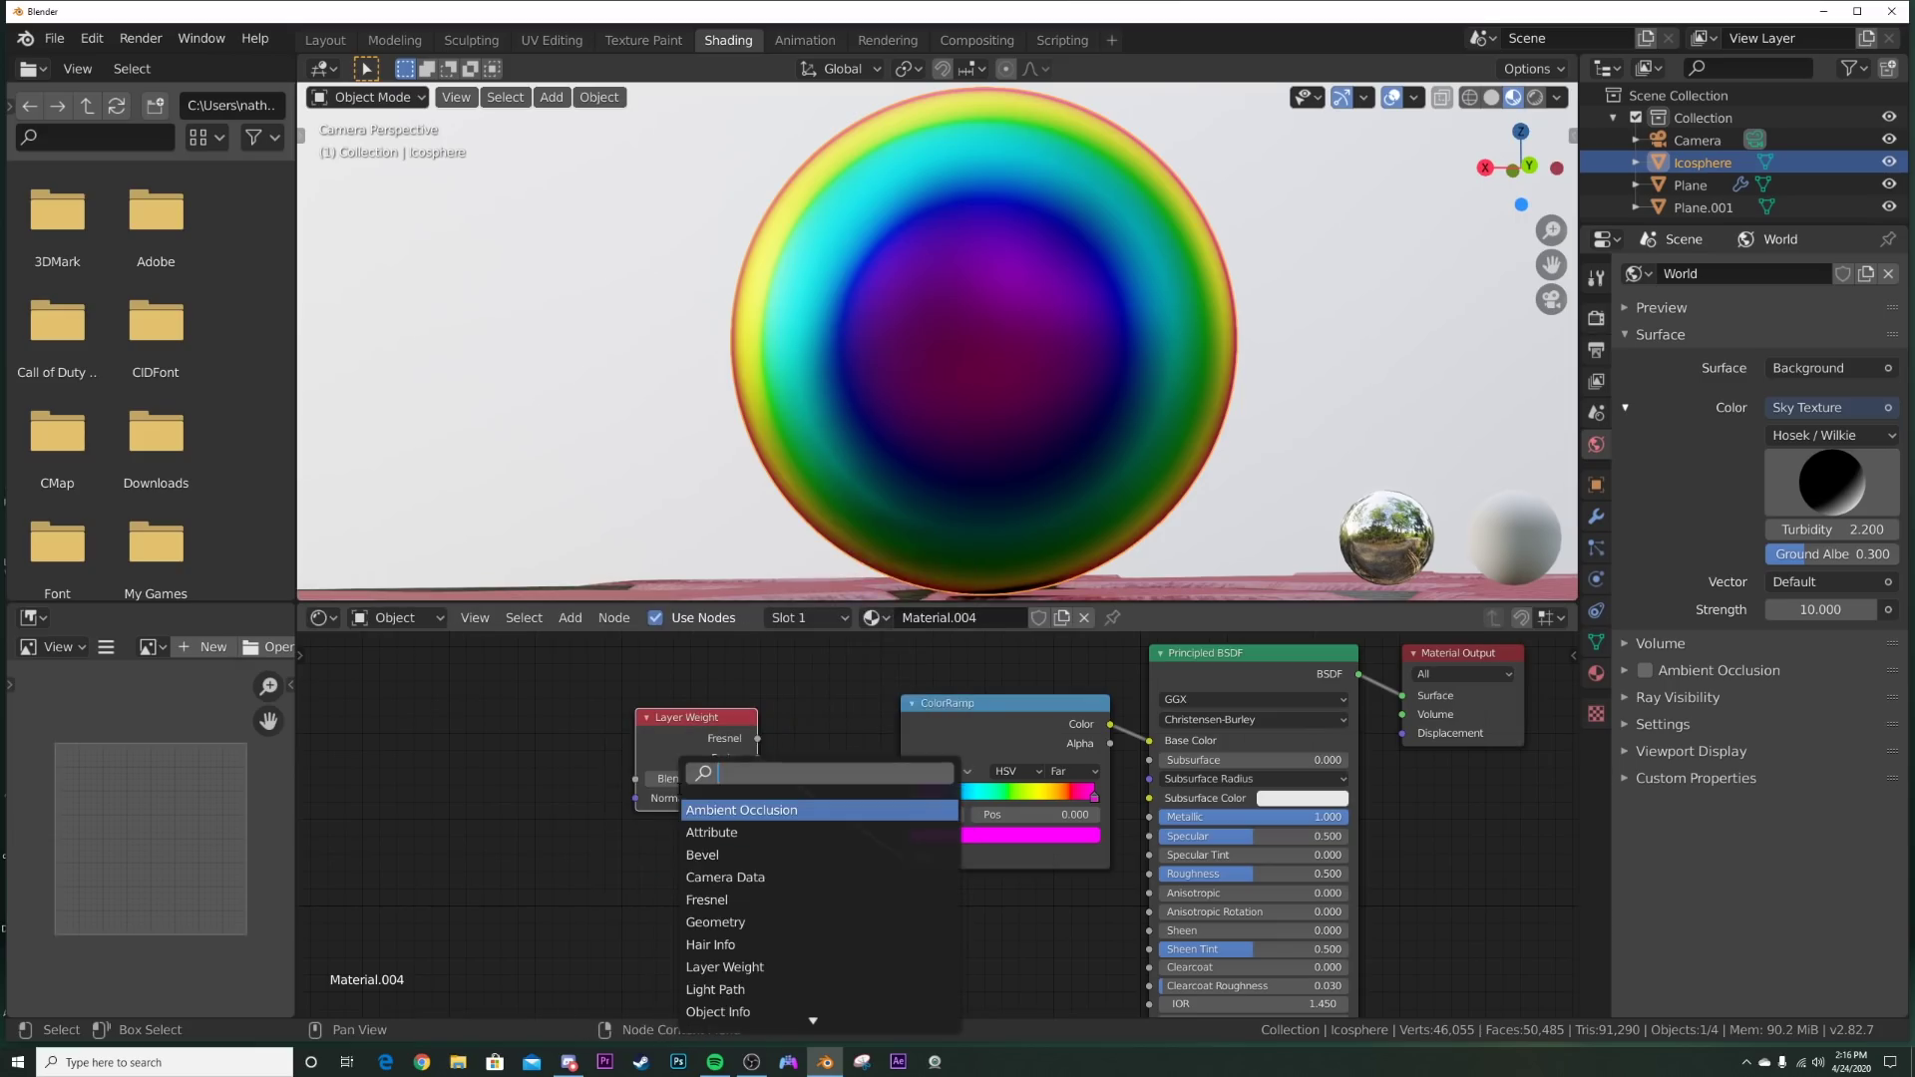
type("mus")
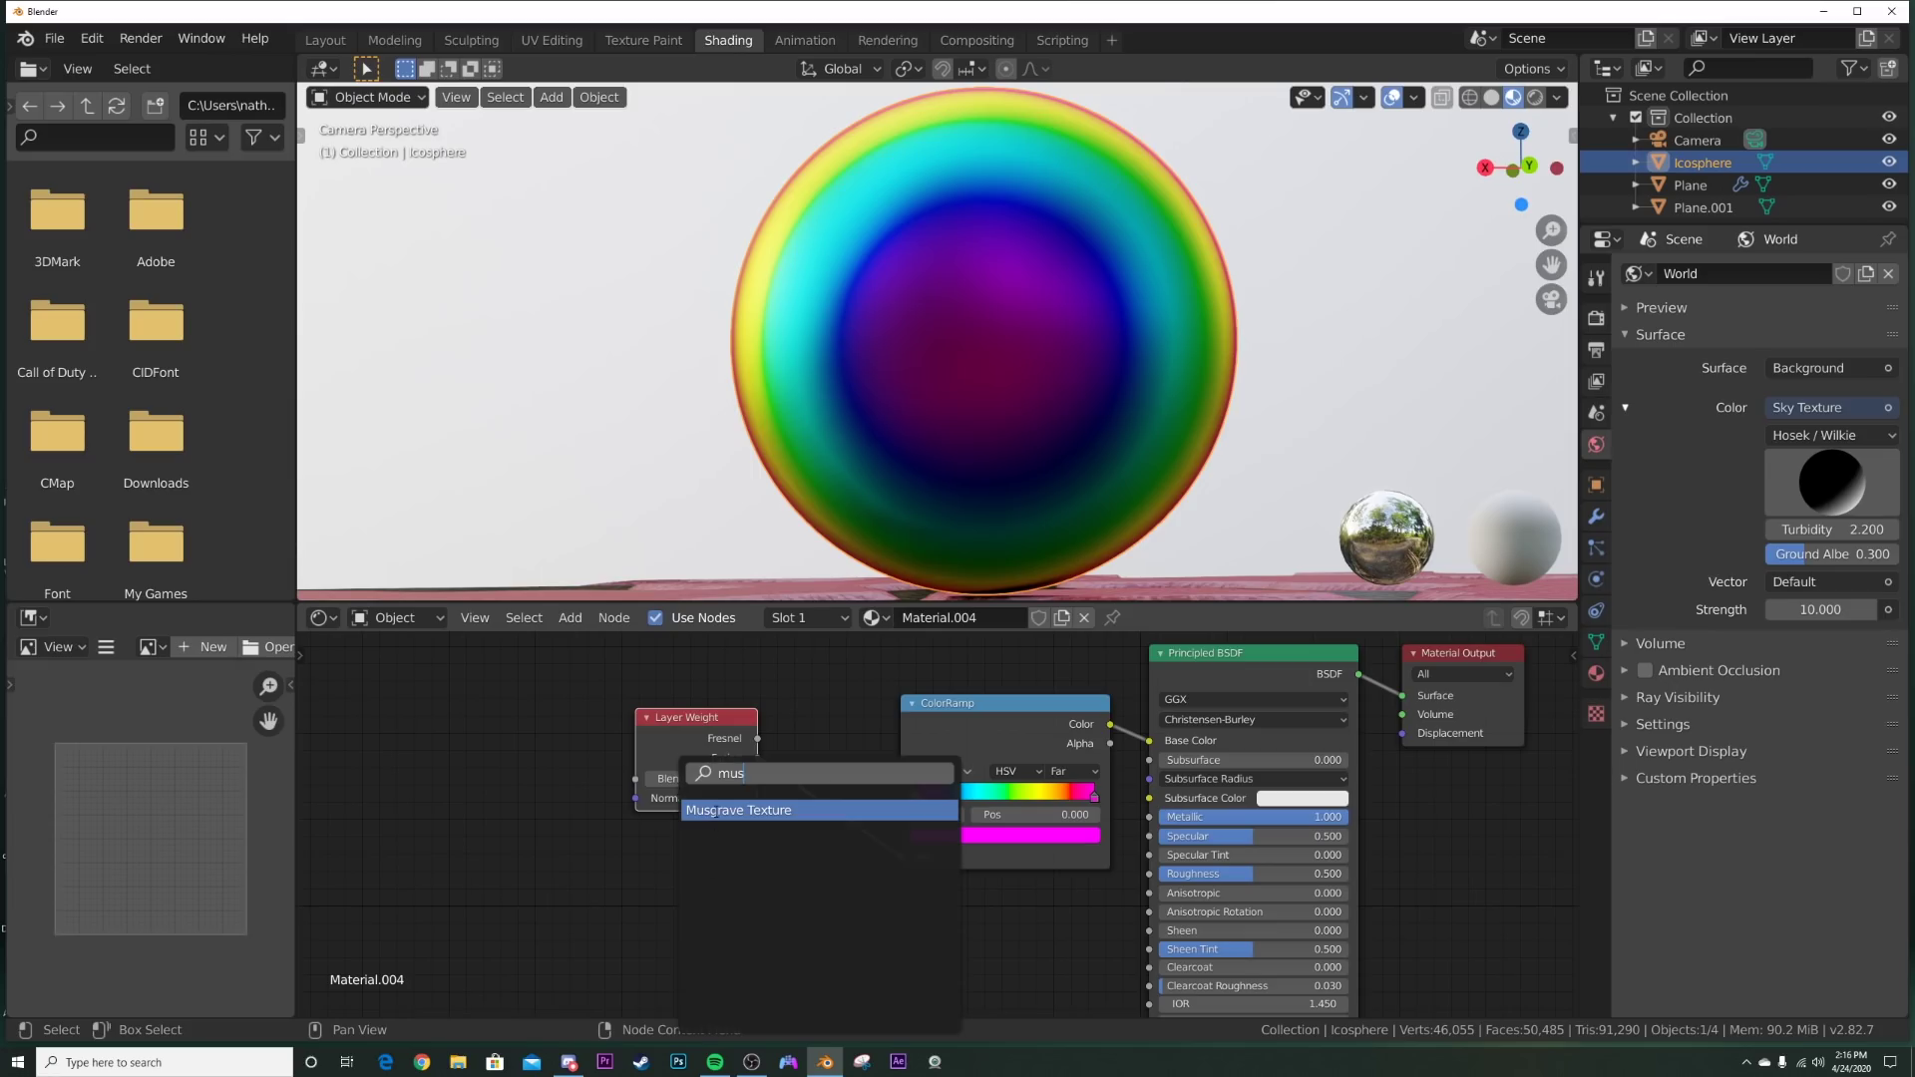
left_click(719, 817)
left_click(685, 866)
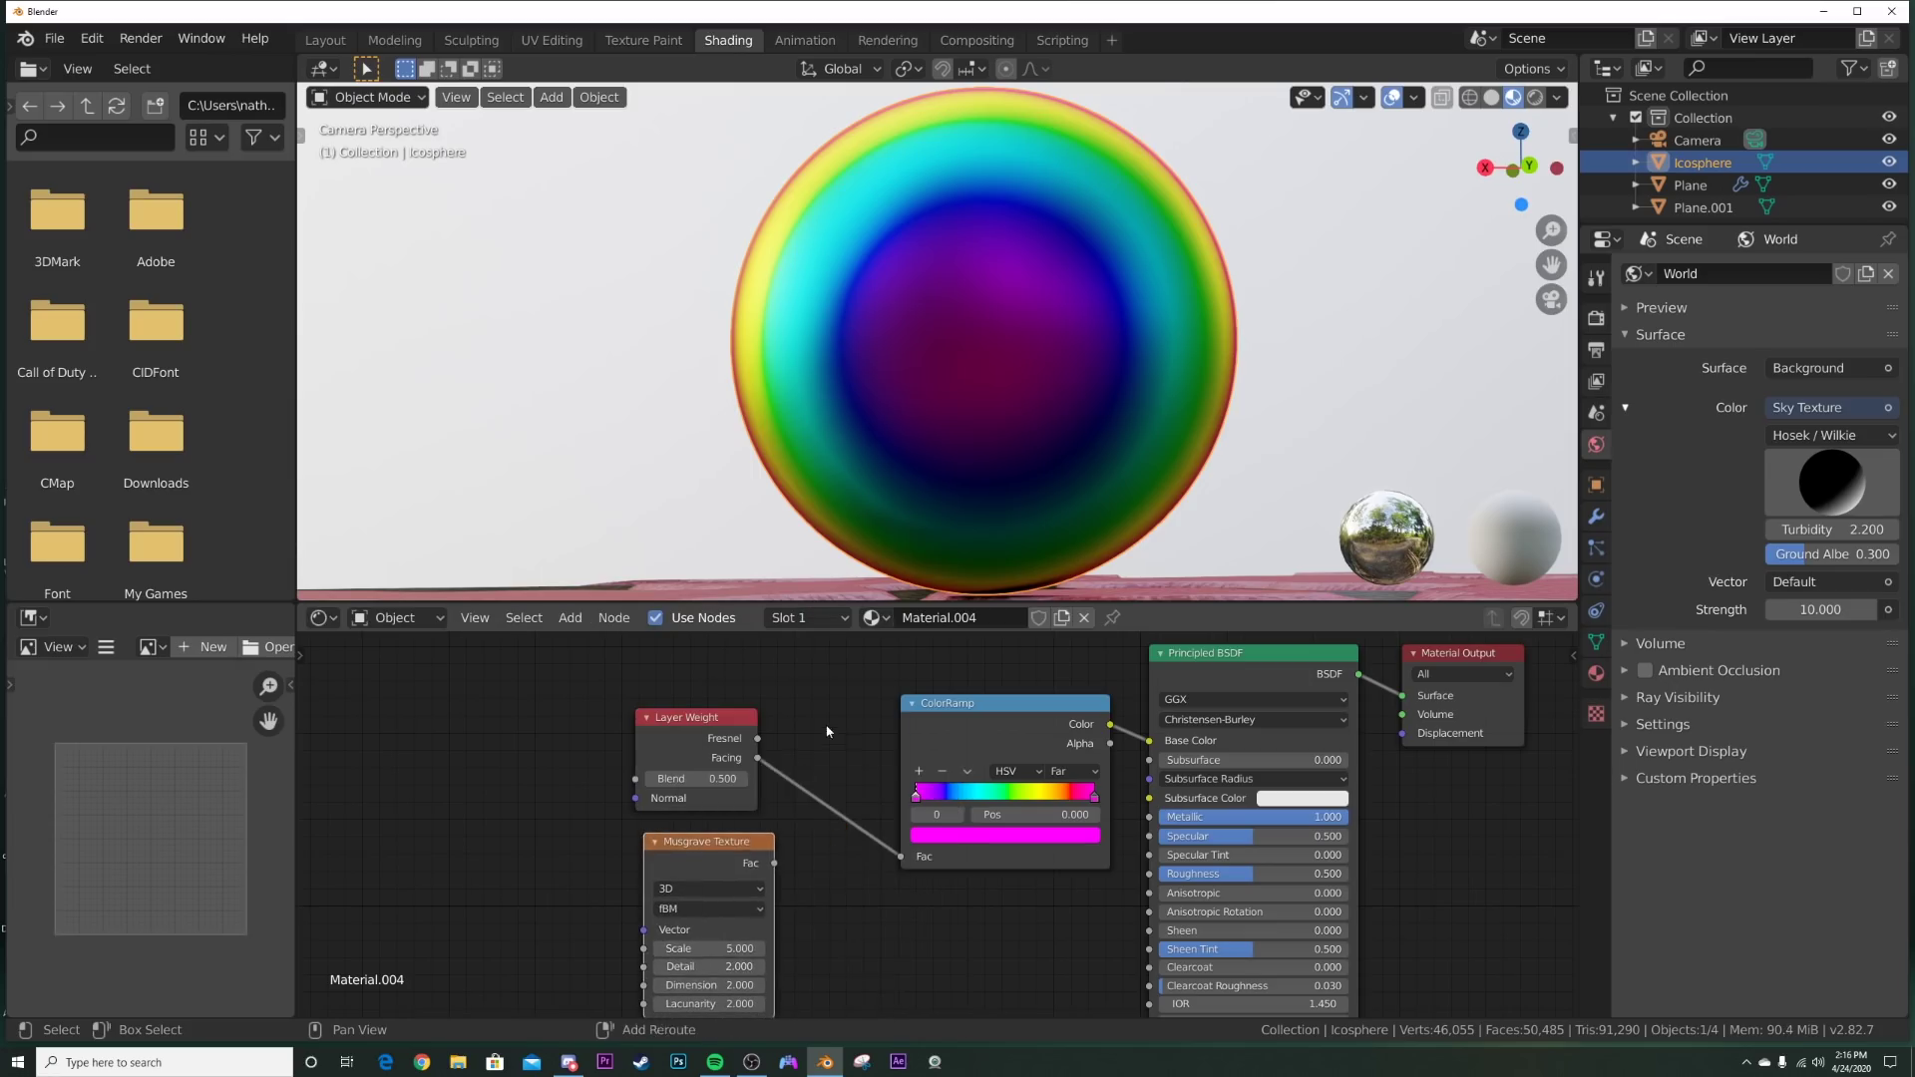
Step: Insert a Mix node between Layer Weight and ColorRamp, with Musgrave Fac into Color2
key("shift+a")
left_click(828, 740)
type("mix")
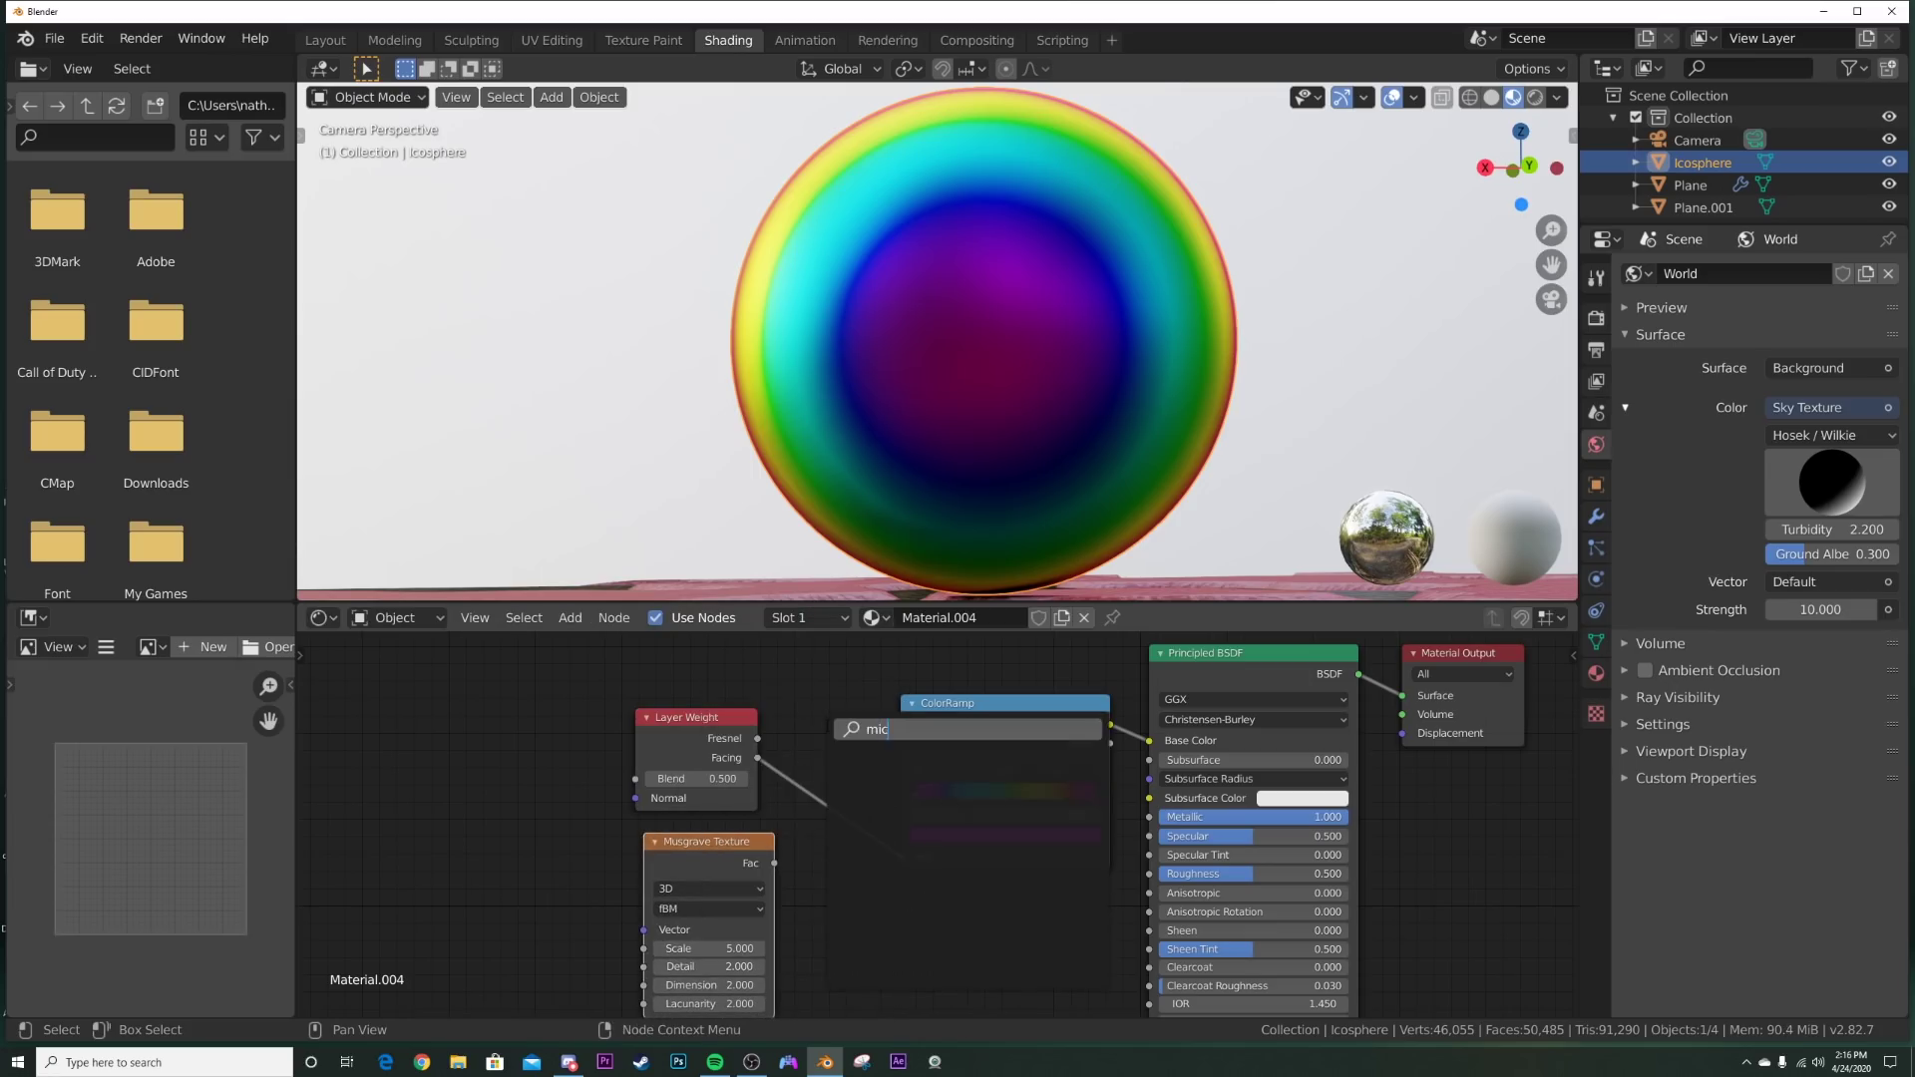
left_click(857, 788)
left_click(857, 829)
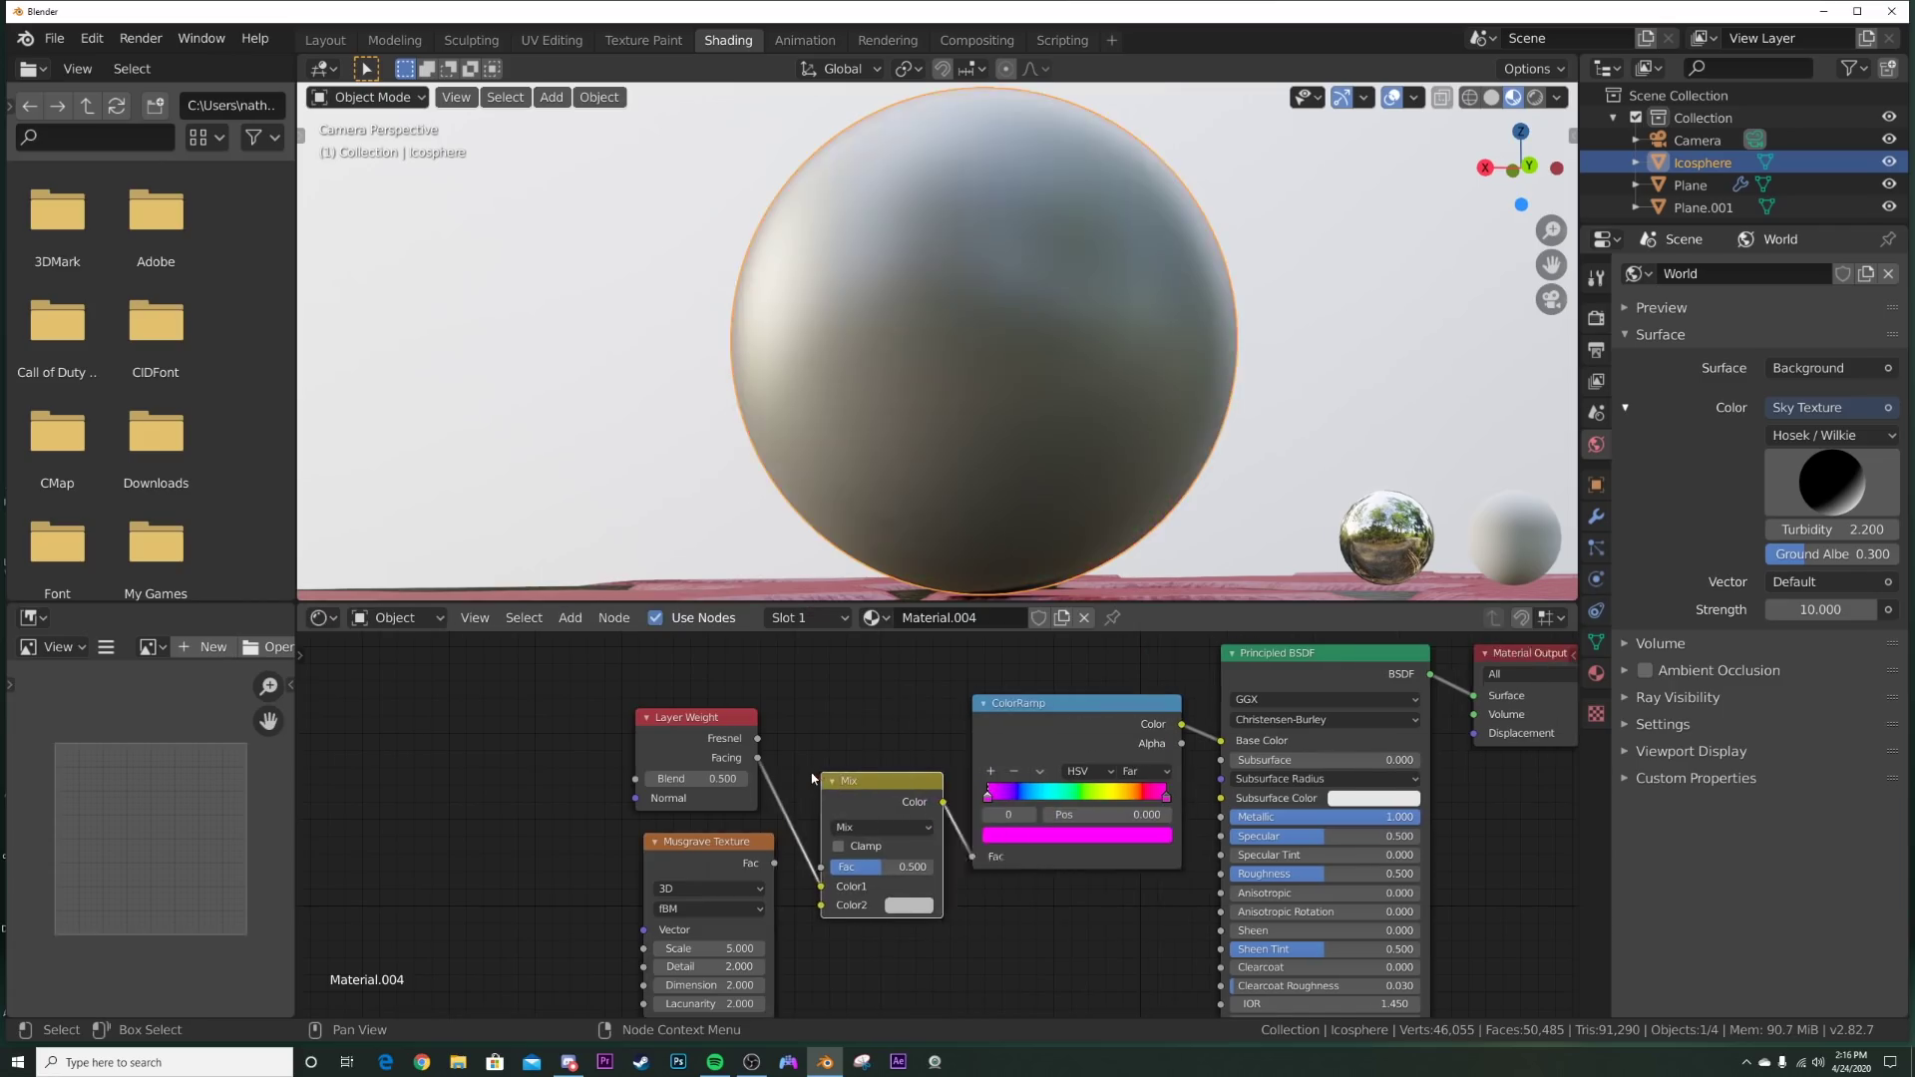
left_click_drag(775, 863, 725, 875)
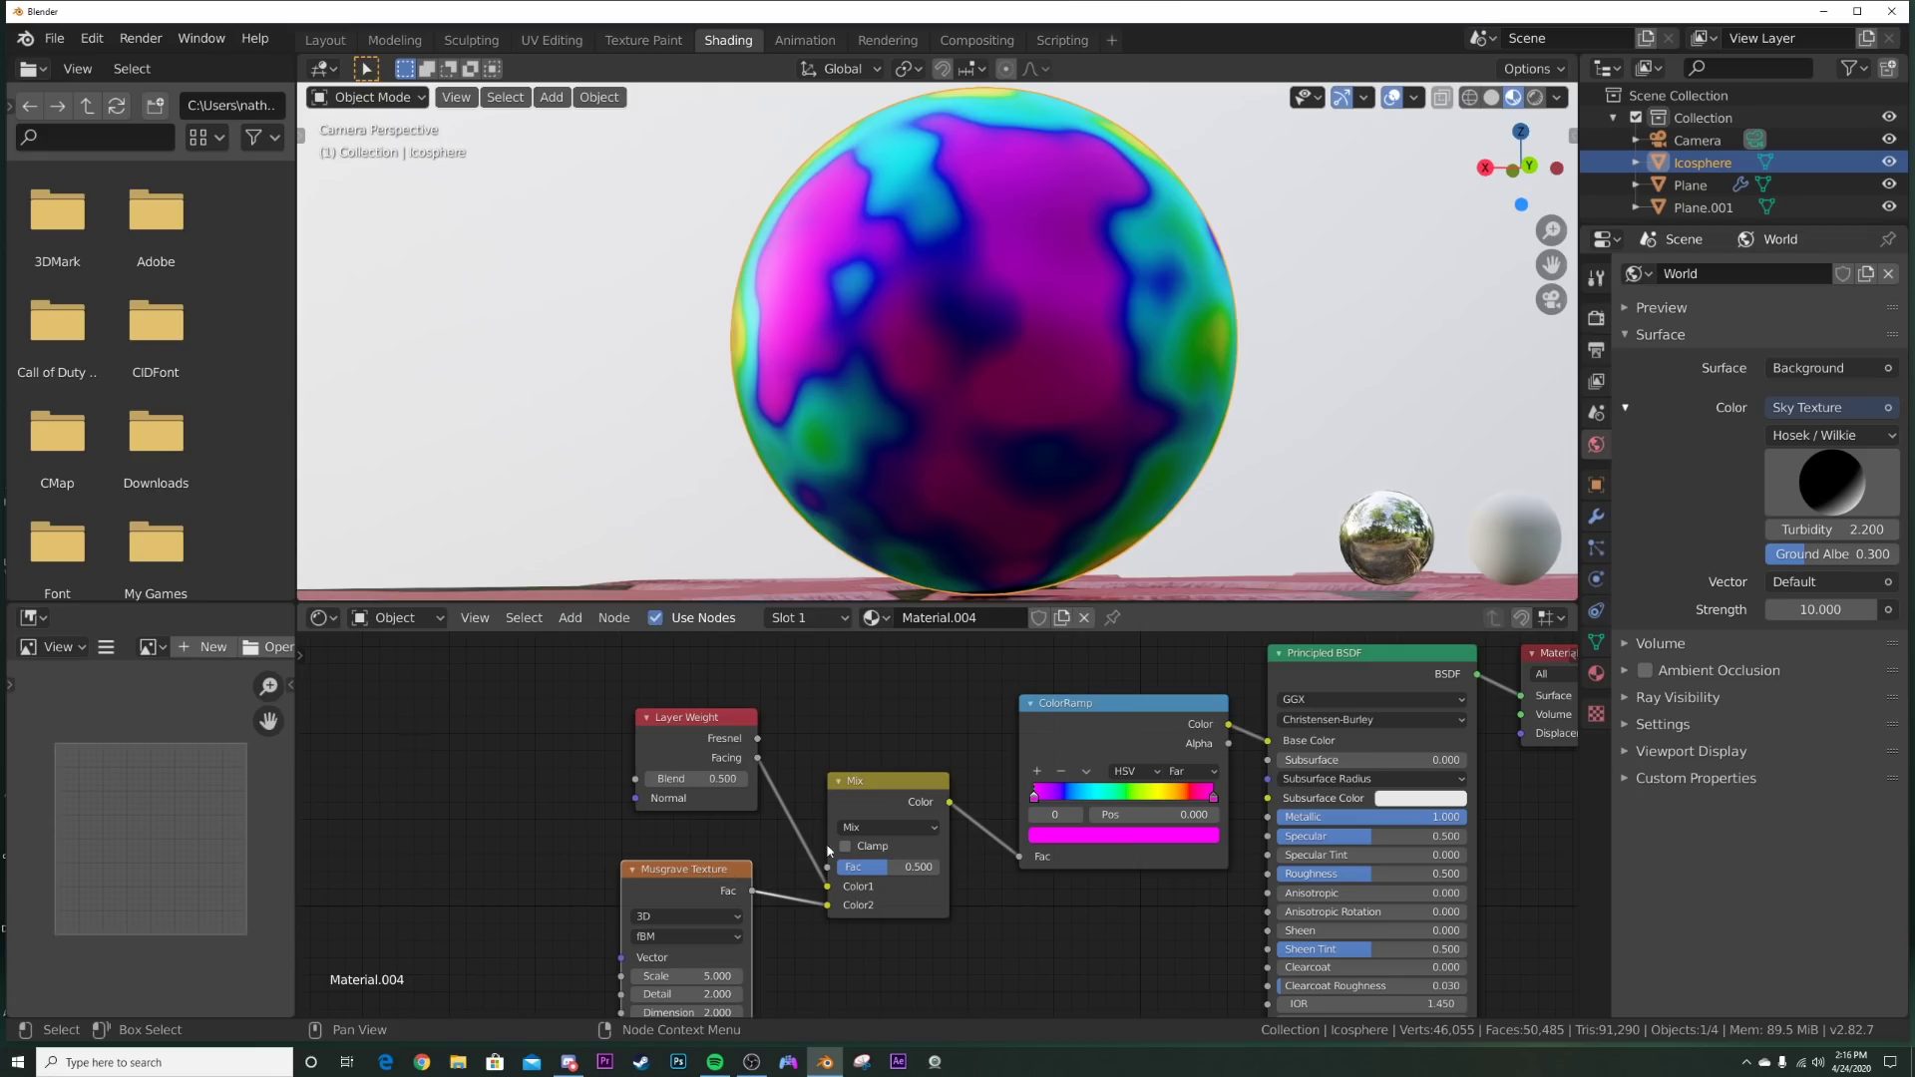
left_click_drag(860, 873, 938, 872)
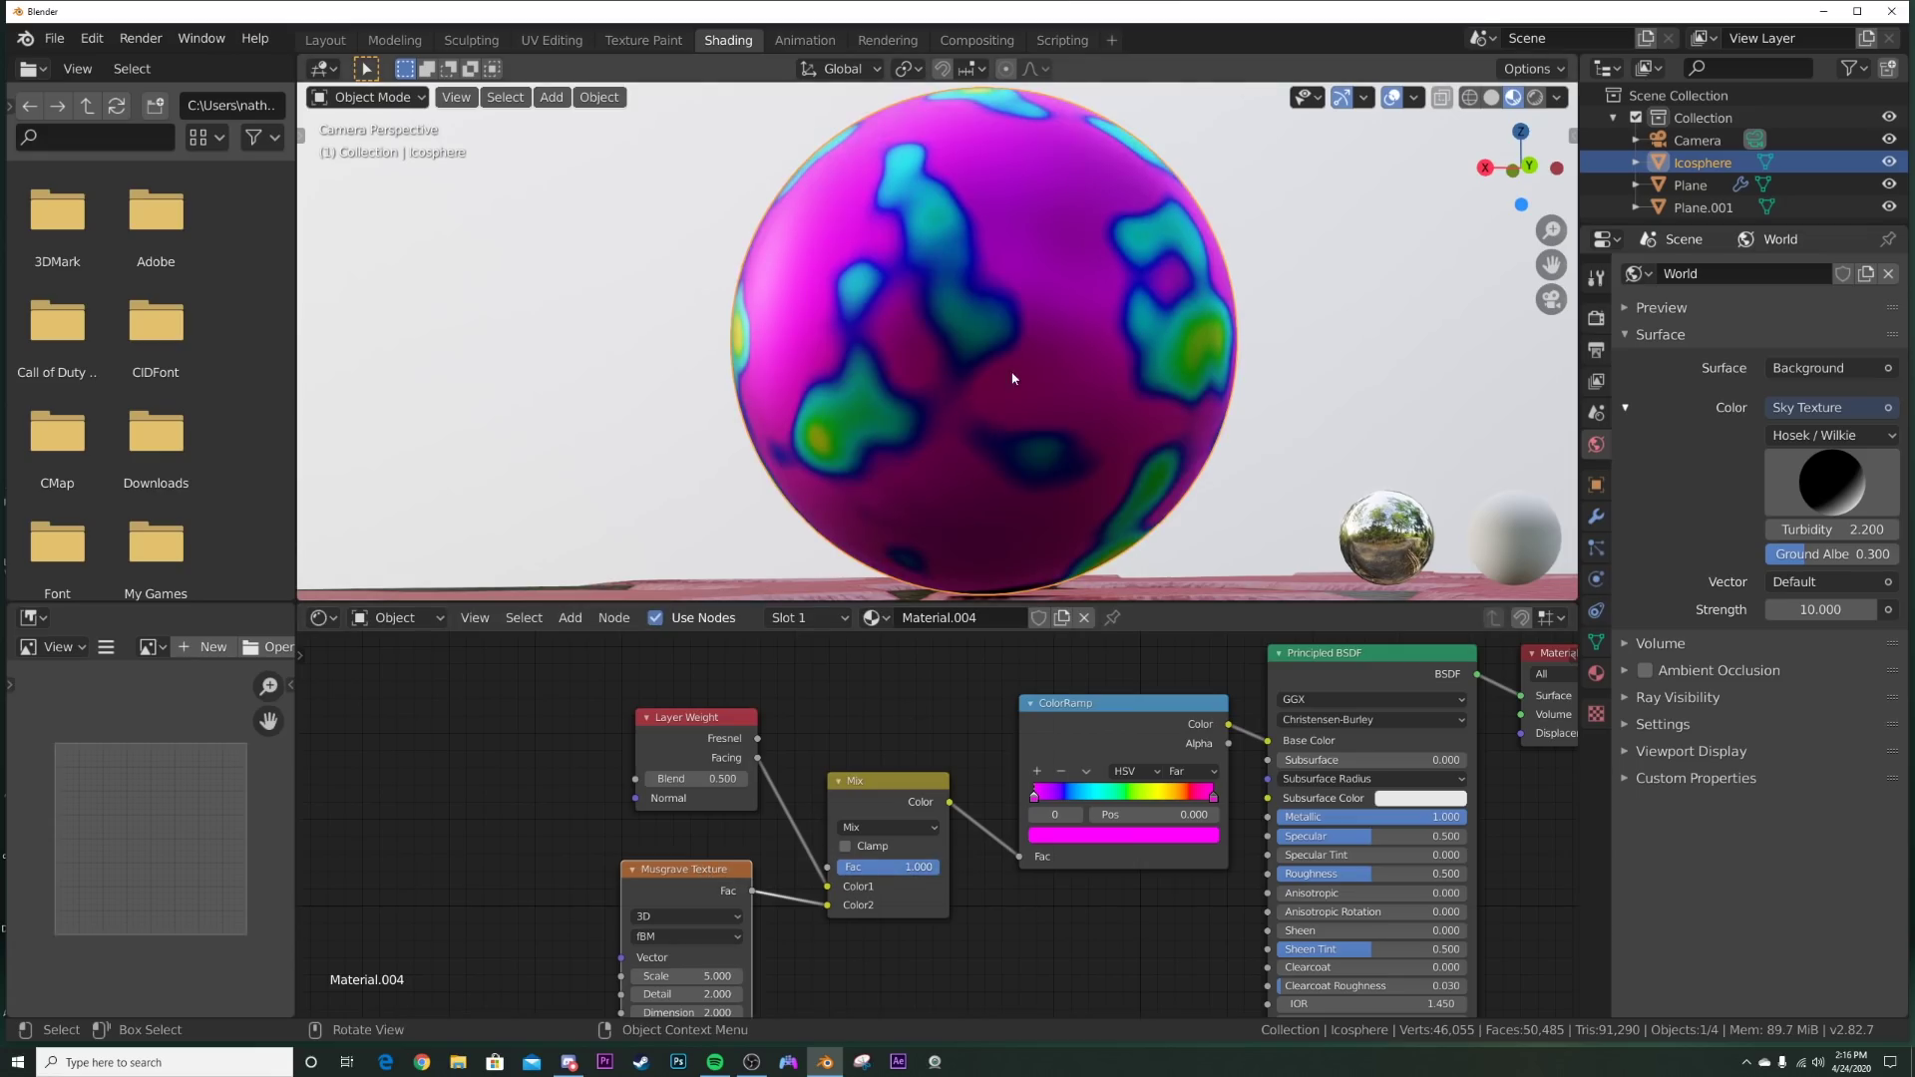
Step: Set the Musgrave Texture's Dimension to 0 and Detail to 16
middle_click_drag(680, 874, 733, 790)
left_click_drag(733, 790, 736, 804)
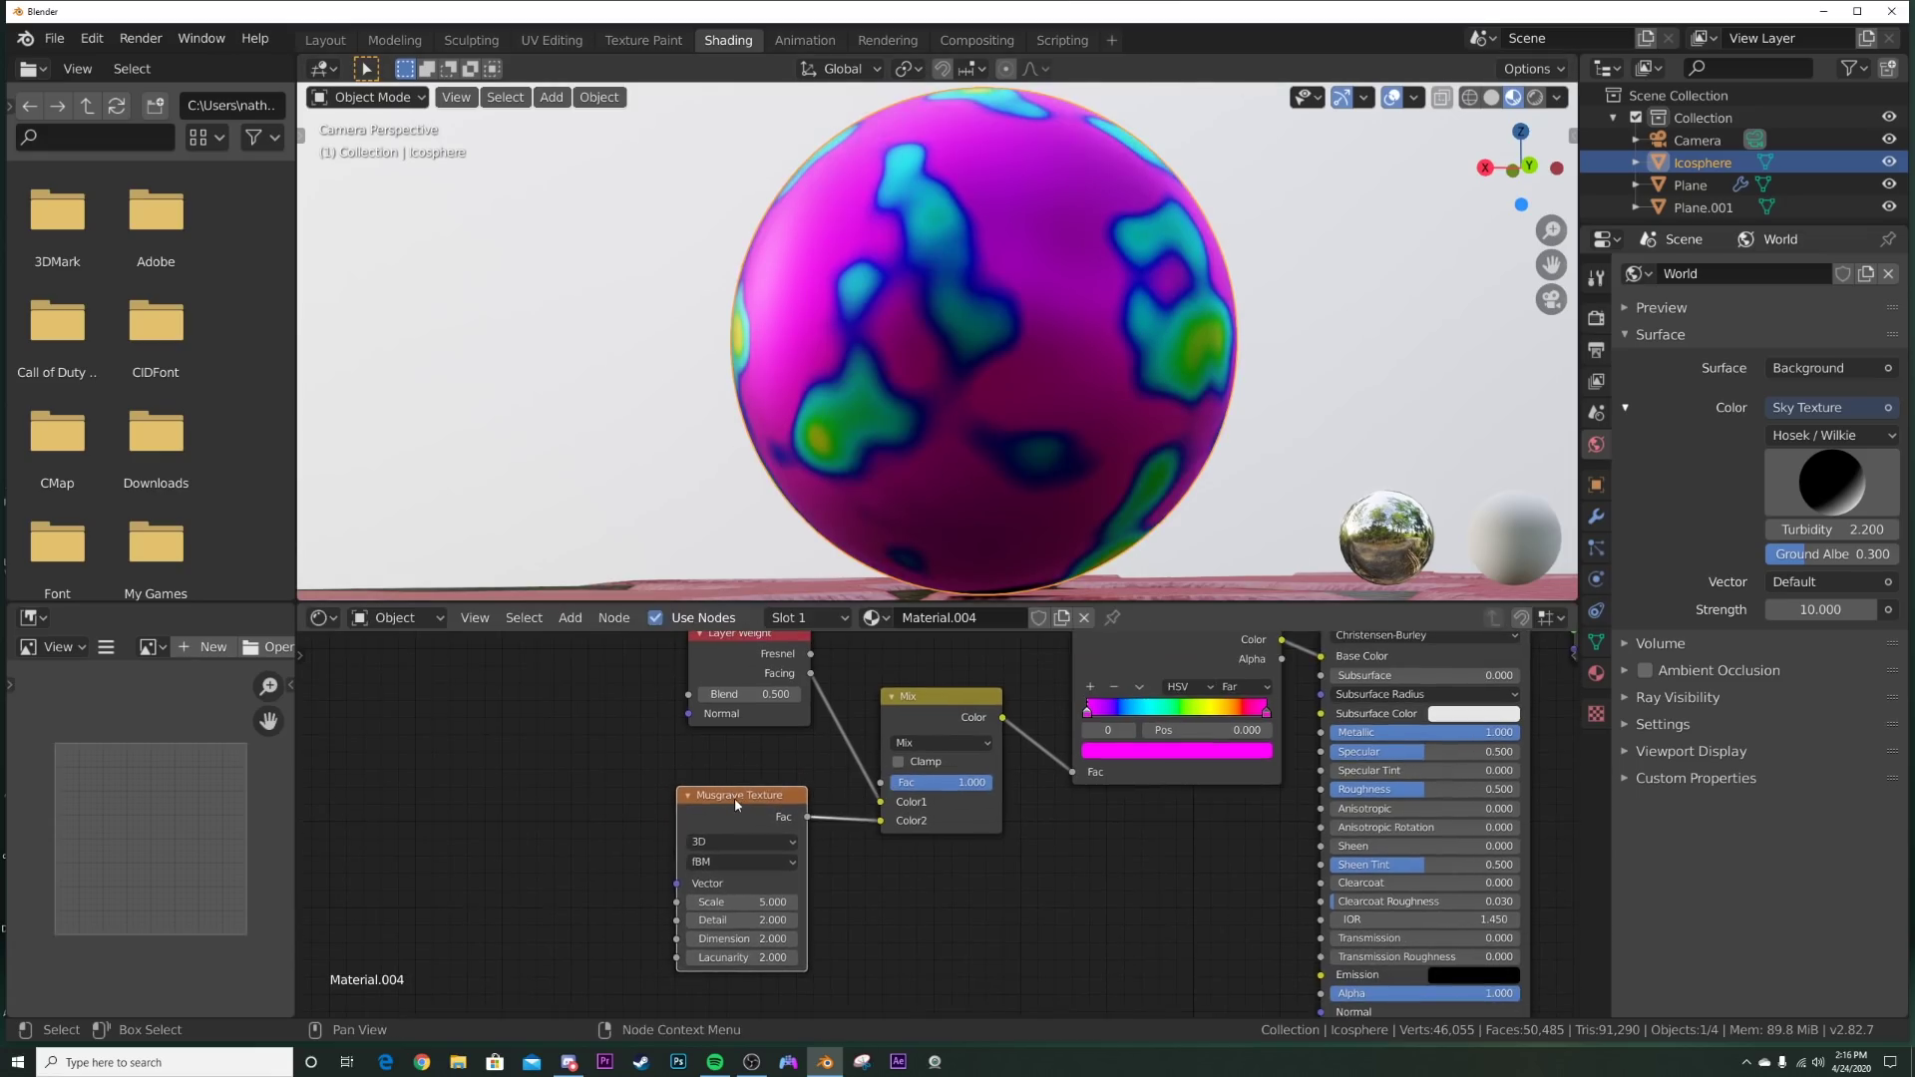
scroll(742, 898, "up", 5)
middle_click_drag(738, 906, 869, 784)
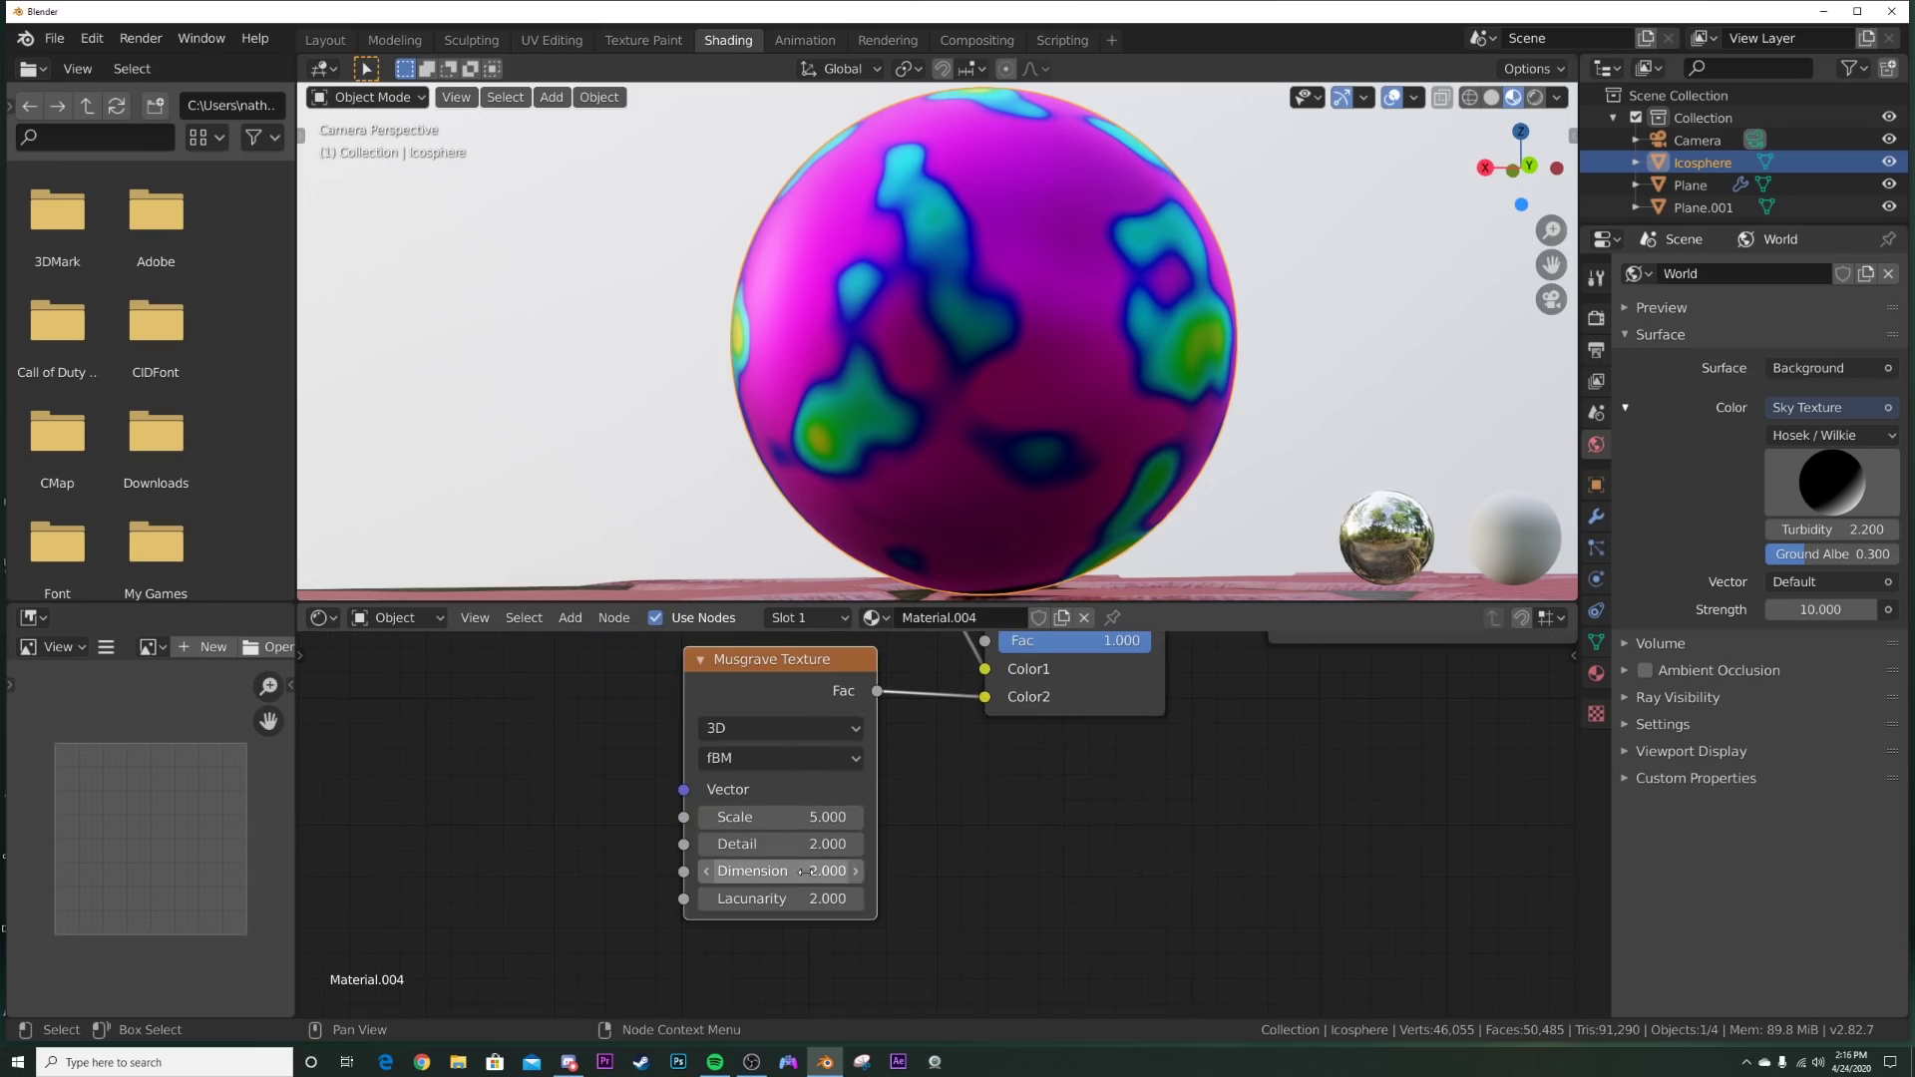
left_click_drag(804, 874, 858, 843)
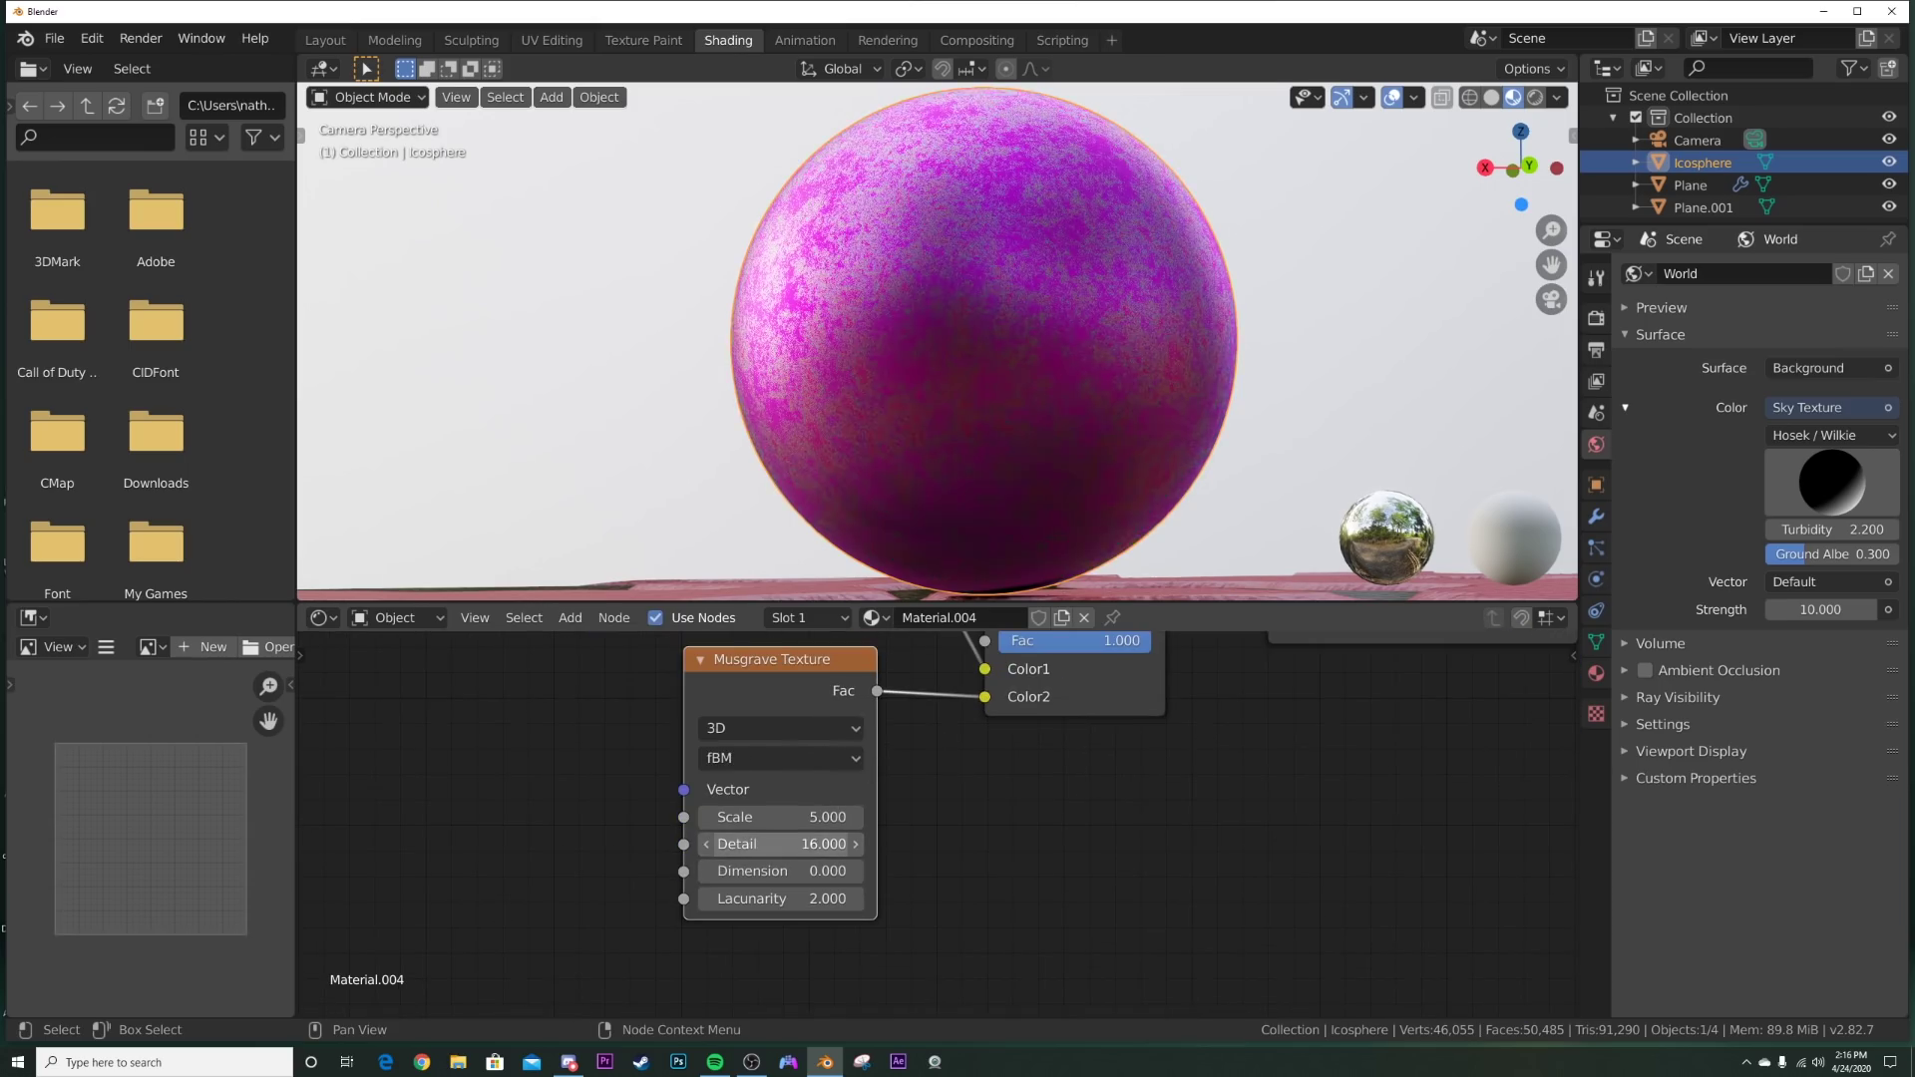
Step: Lower the Mix factor and raise the Layer Weight Blend to about 0.44
scroll(974, 446, "up", 4)
middle_click_drag(981, 645, 853, 853)
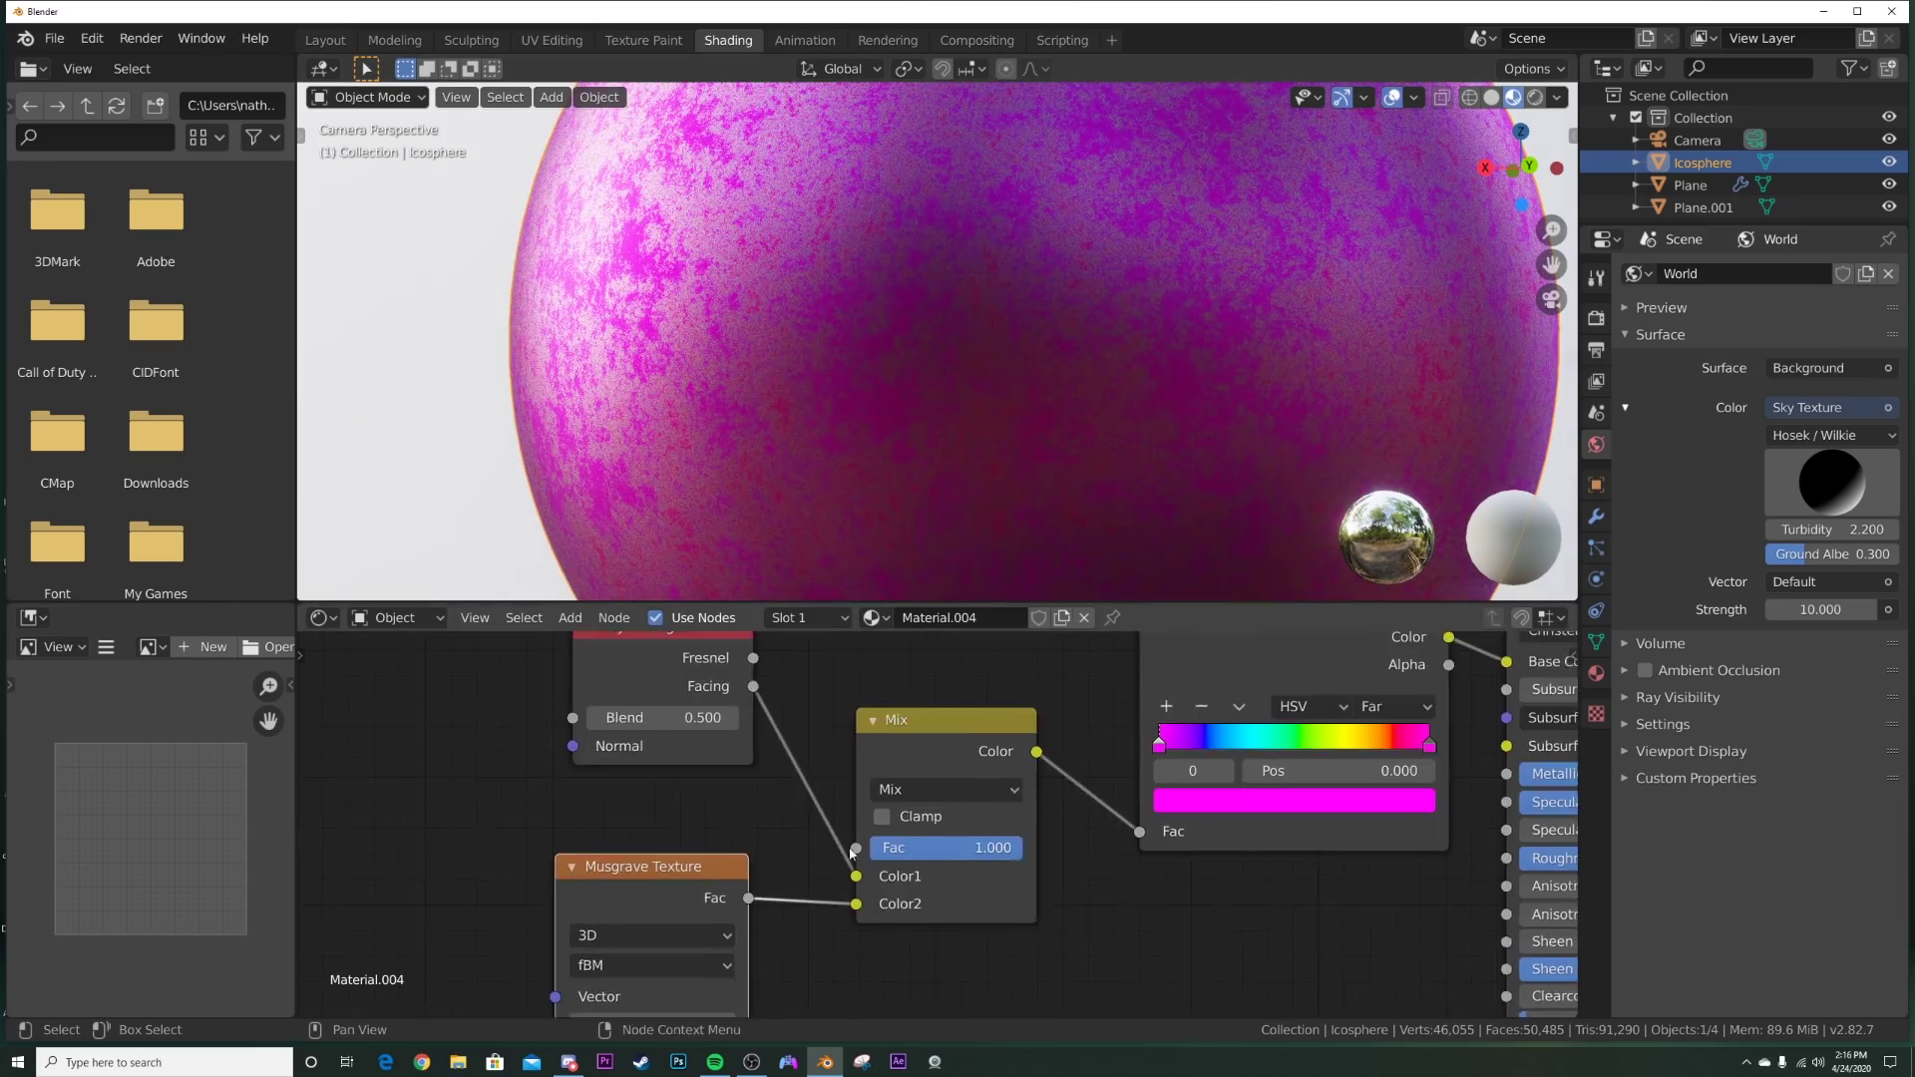
mouse_move(972, 855)
left_mouse_down()
mouse_move(898, 855)
mouse_move(959, 843)
left_mouse_up()
scroll(948, 842, "down", 2)
scroll(955, 457, "down", 4)
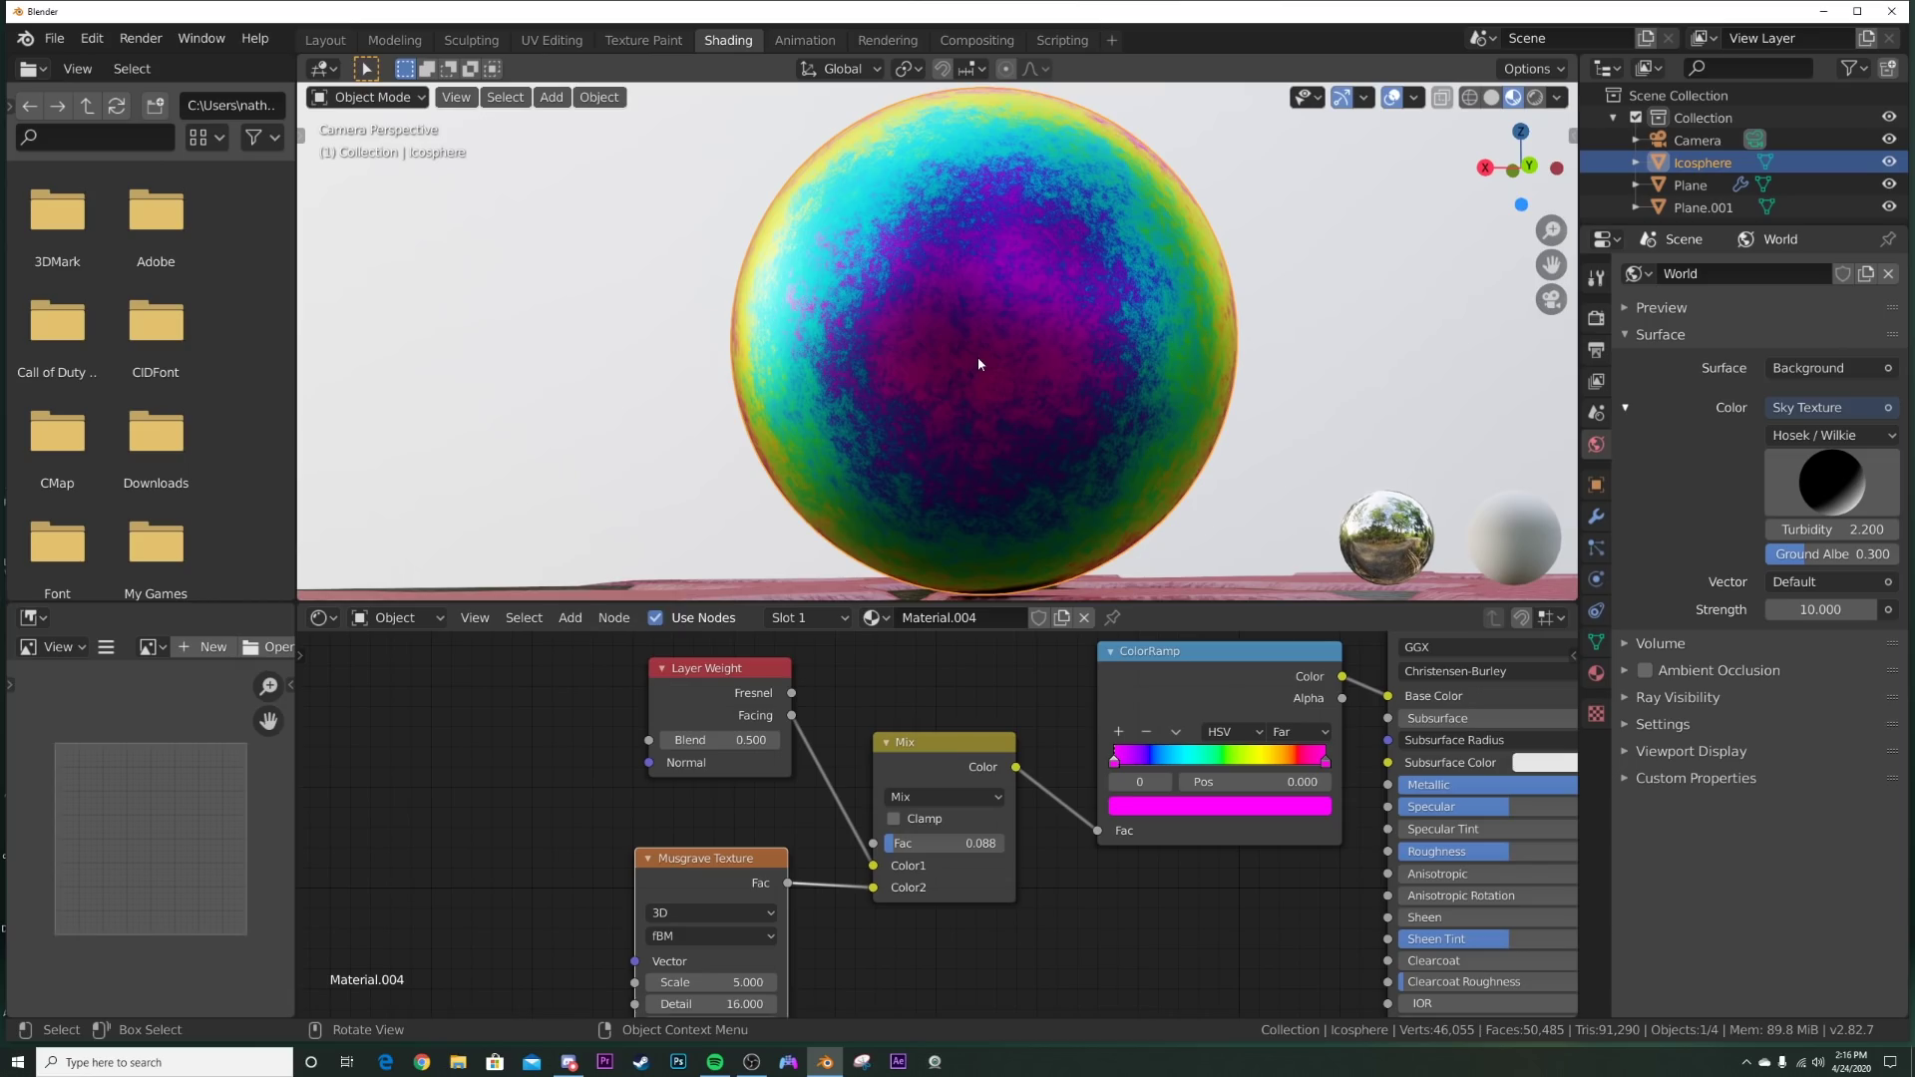
mouse_move(713, 740)
left_mouse_down()
mouse_move(788, 740)
mouse_move(658, 740)
mouse_move(760, 740)
left_mouse_up()
scroll(1140, 350, "down", 3)
Step: Check the sphere in rendered preview, then return to Solid shading and reselect it
key("z")
left_click(1140, 218)
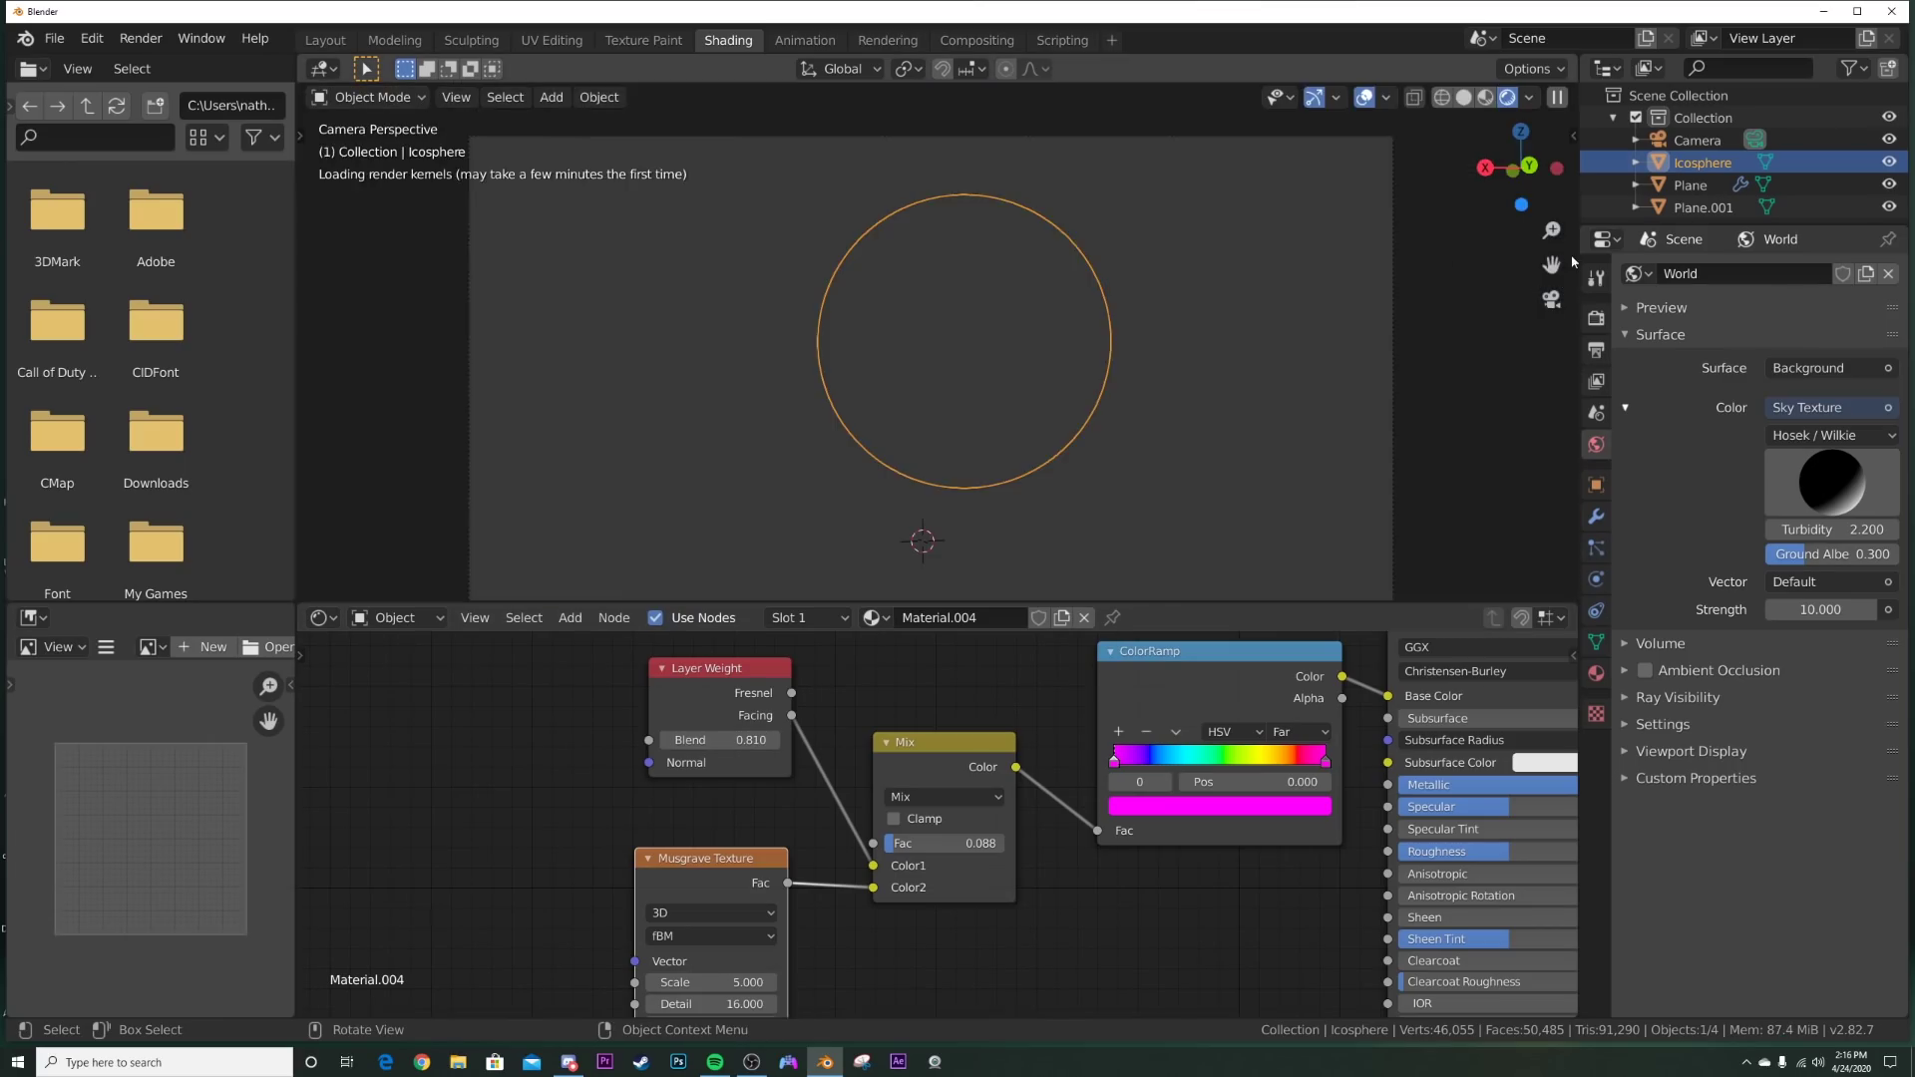
left_click(1527, 327)
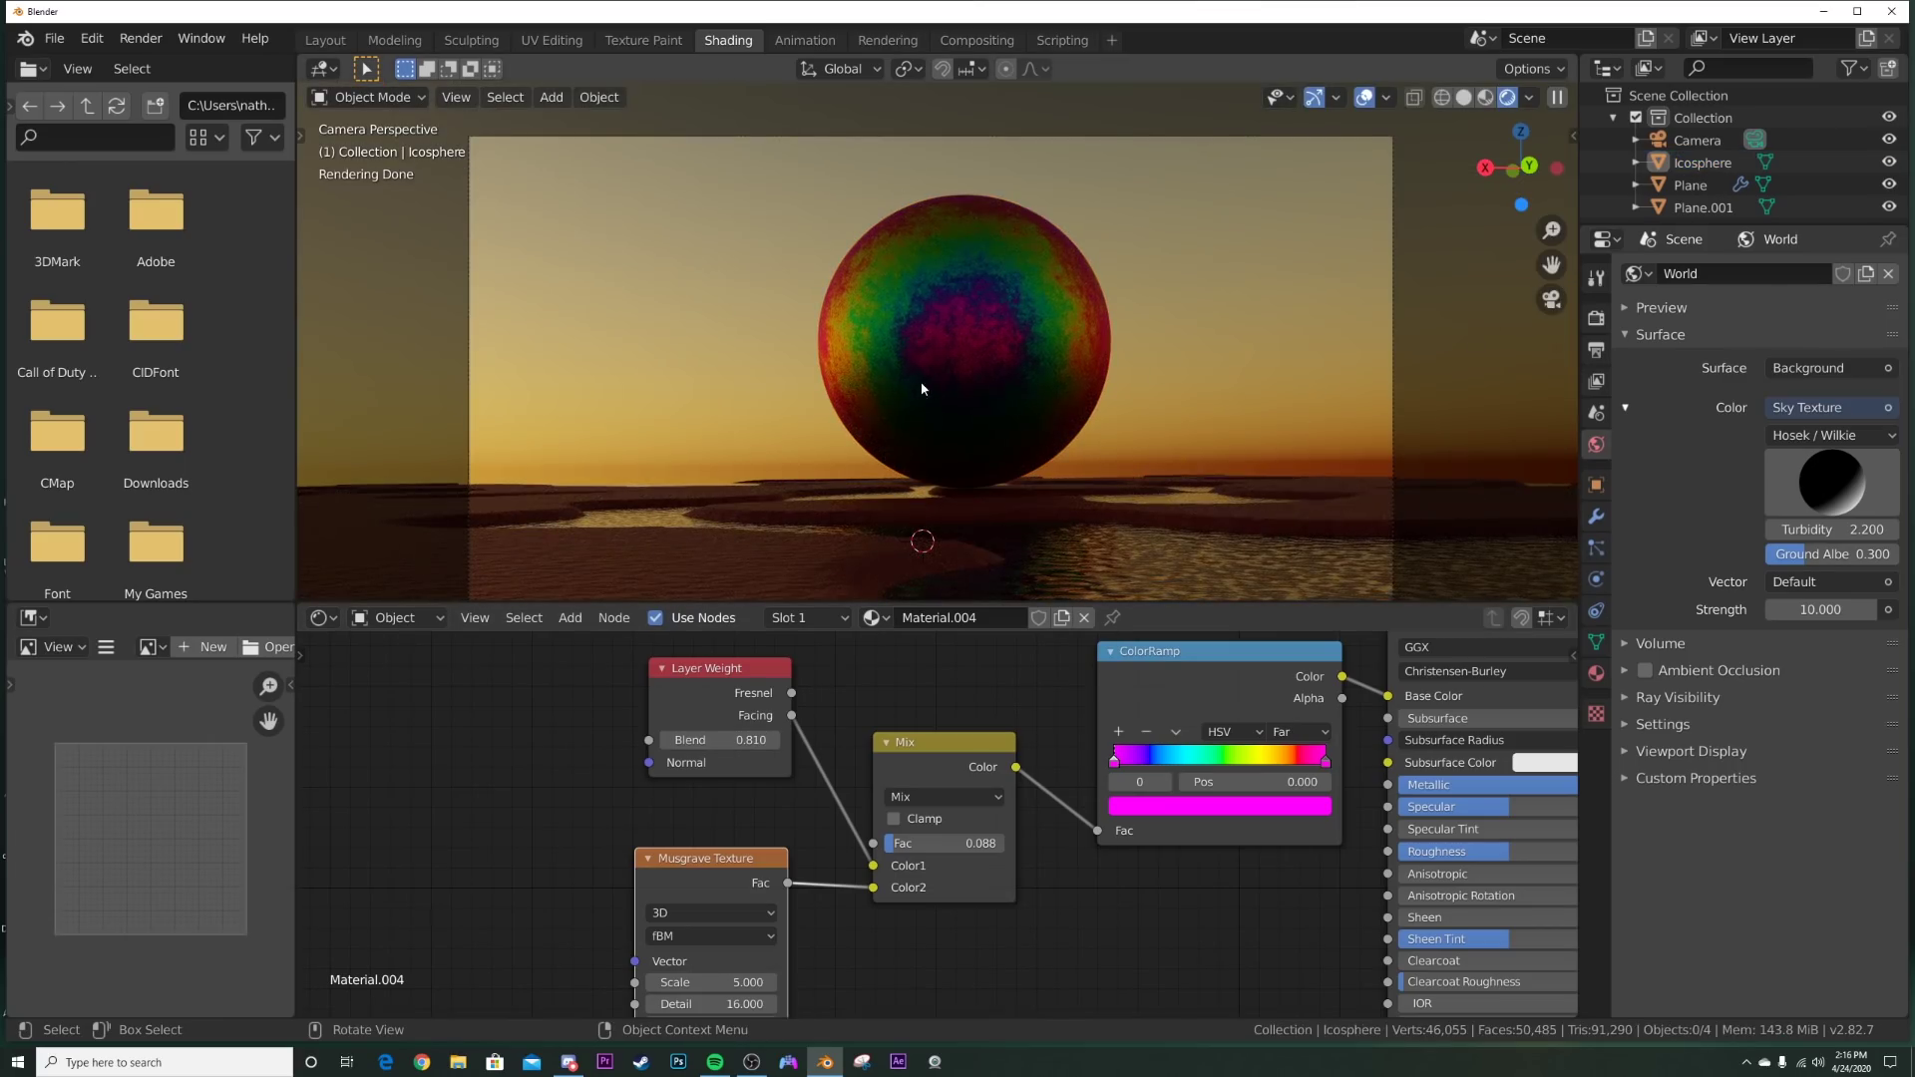
key("z")
left_click(1010, 387)
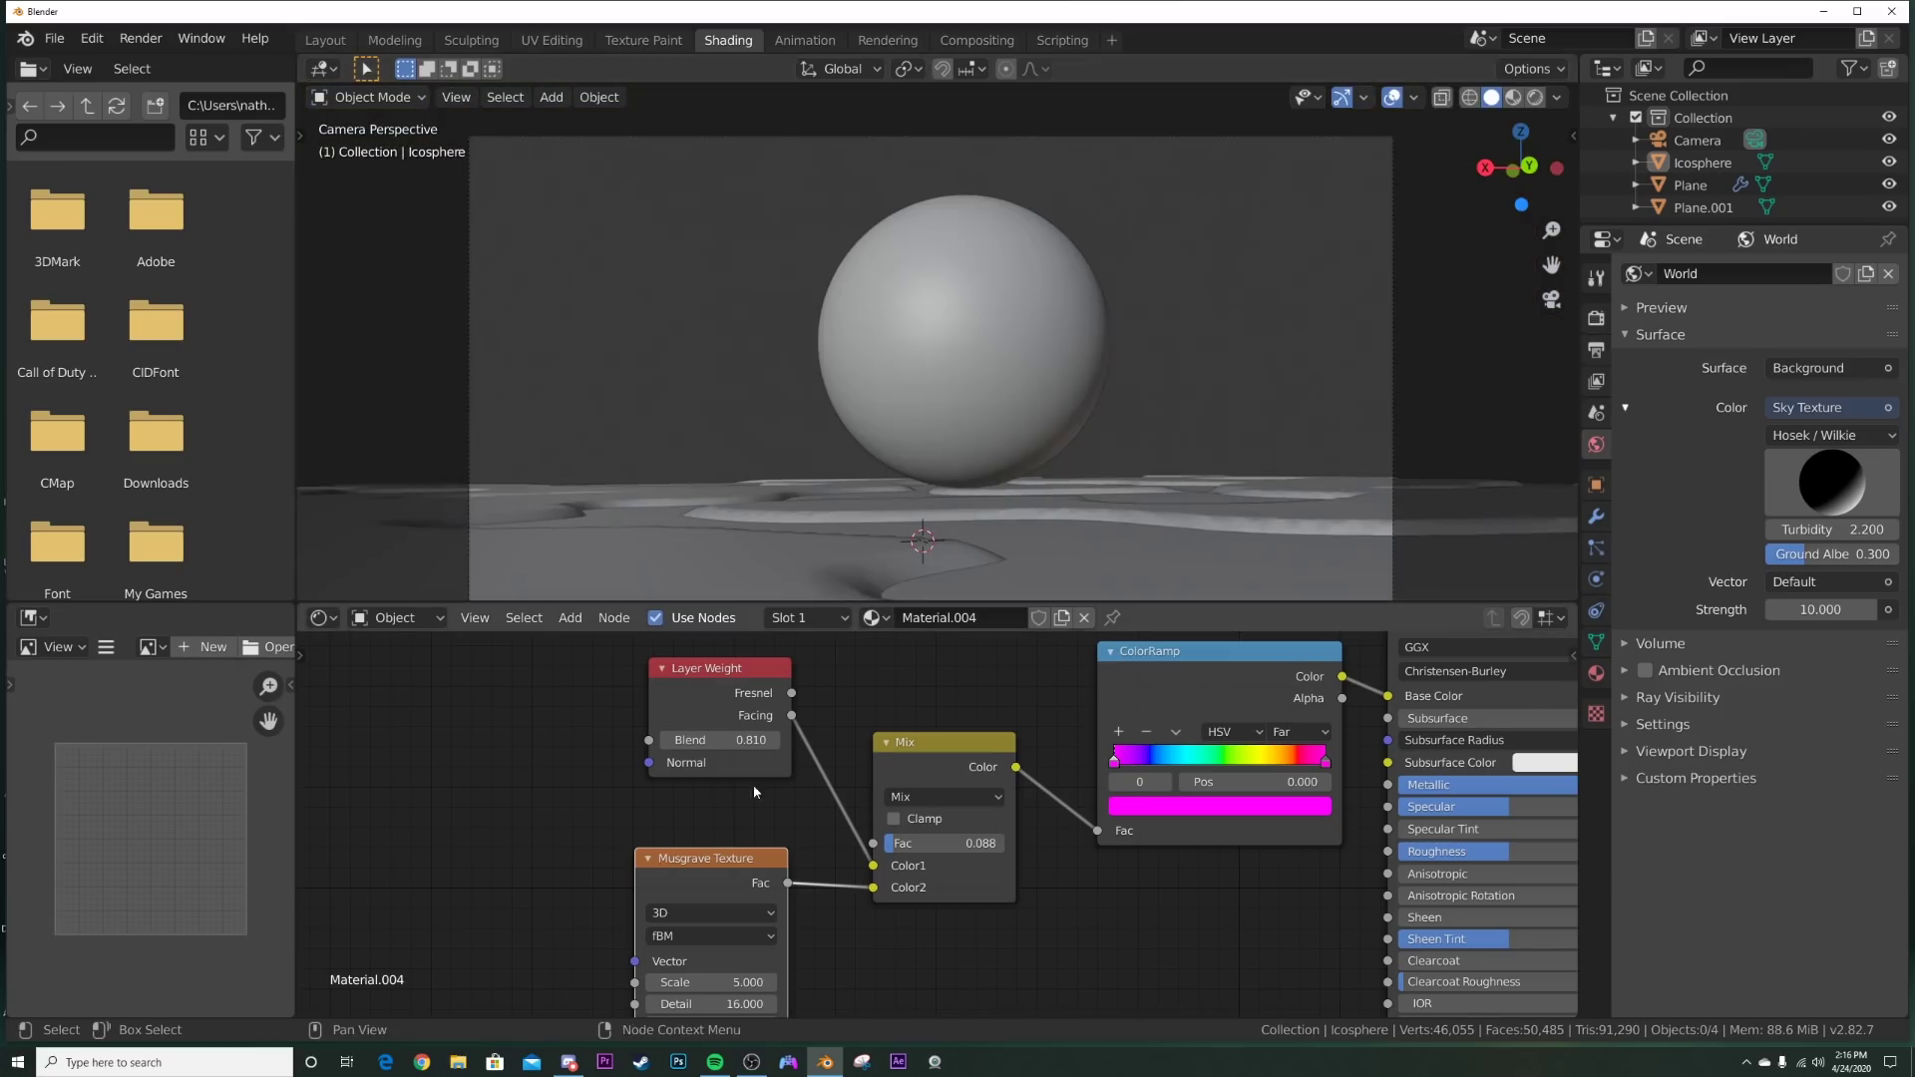
left_click(926, 388)
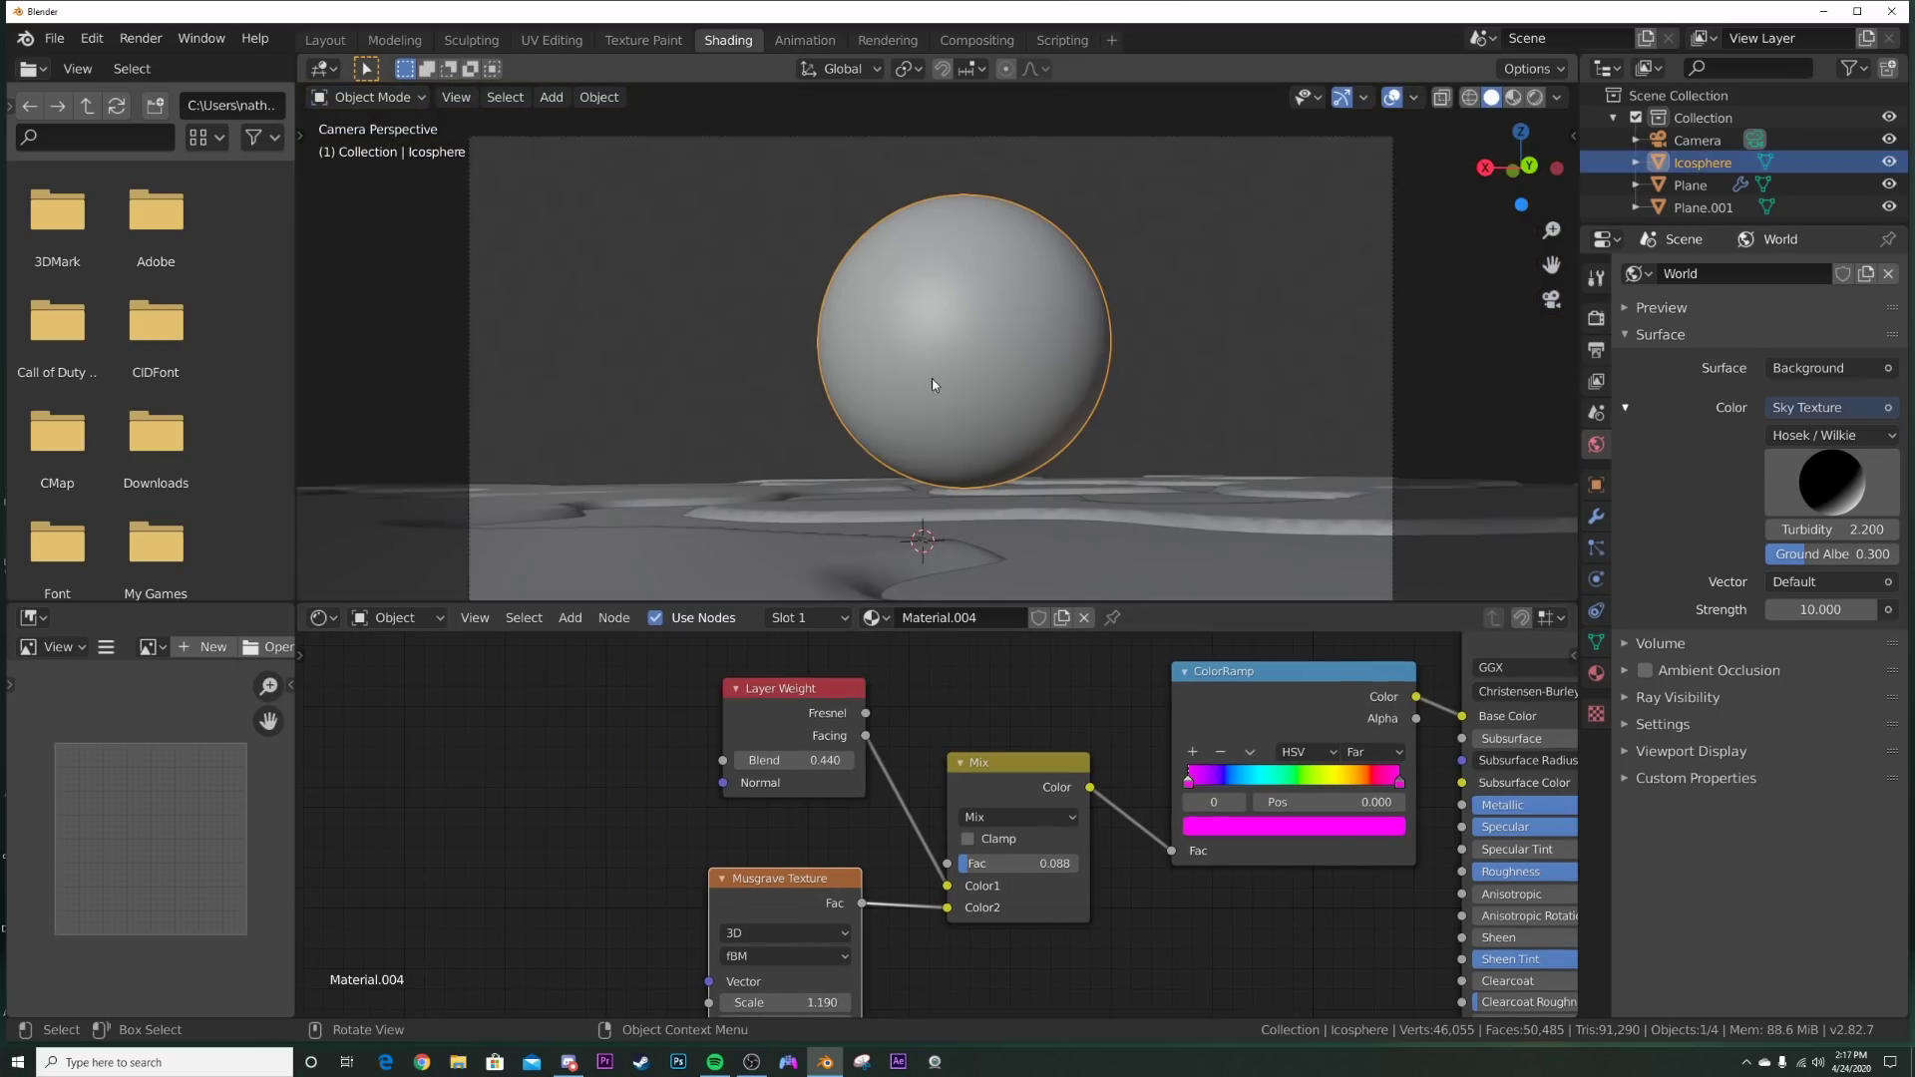
Step: Frame the scene and tilt the camera by raising its X rotation
middle_click_drag(962, 373, 787, 481, "shift")
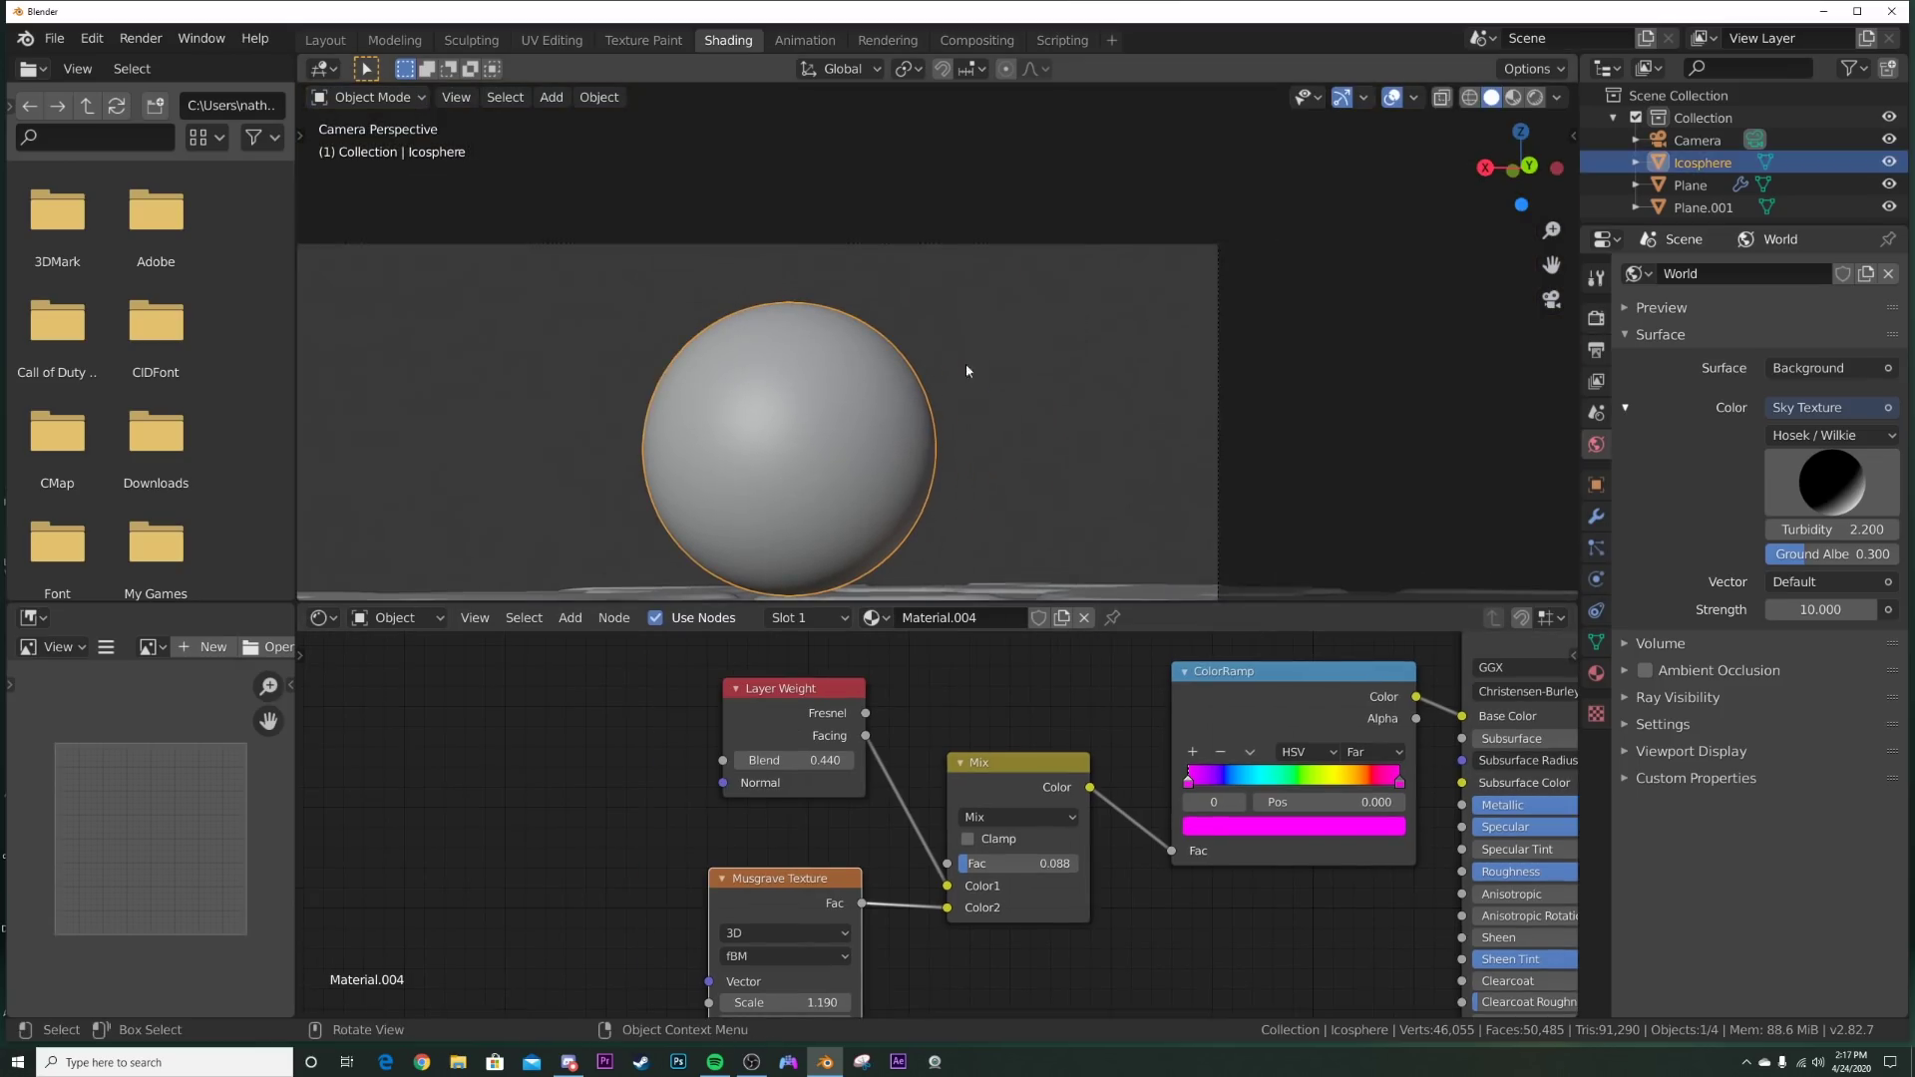
middle_click_drag(938, 469, 975, 332, "shift")
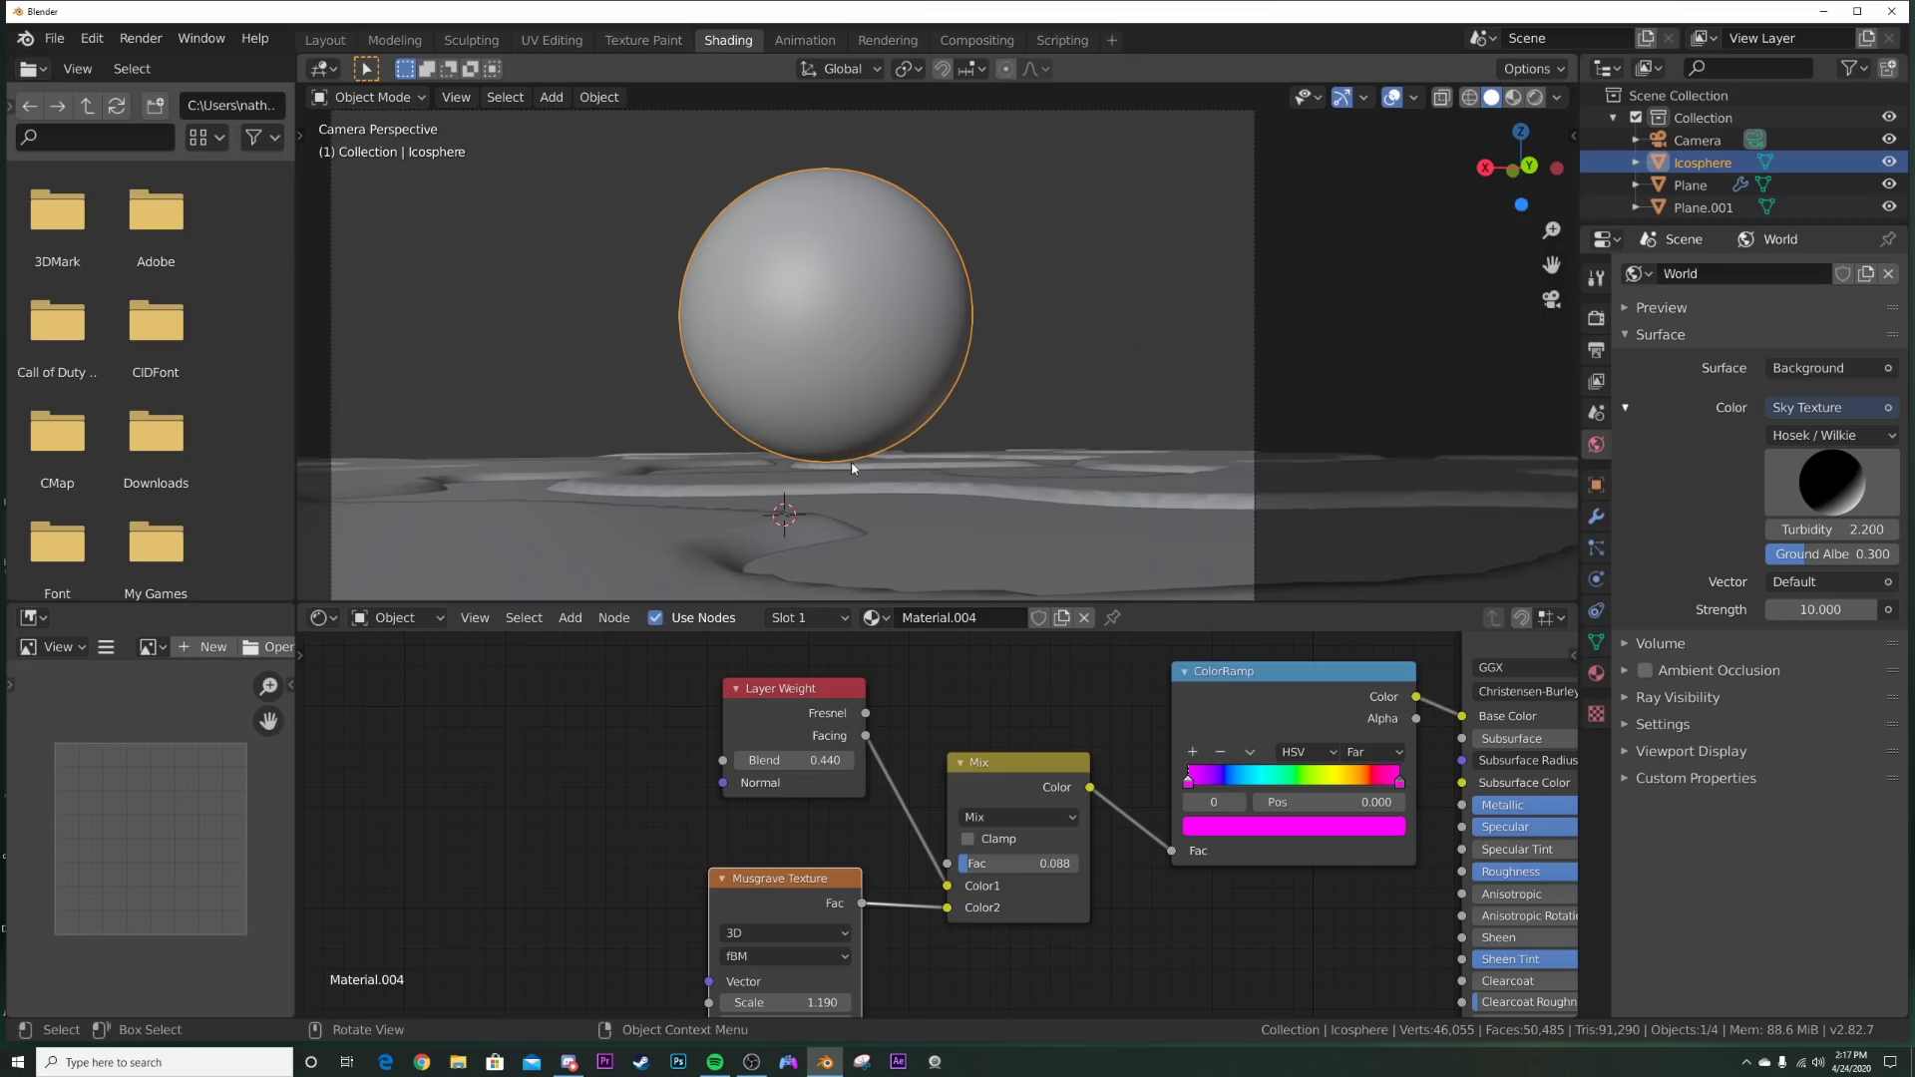
left_click(1696, 140)
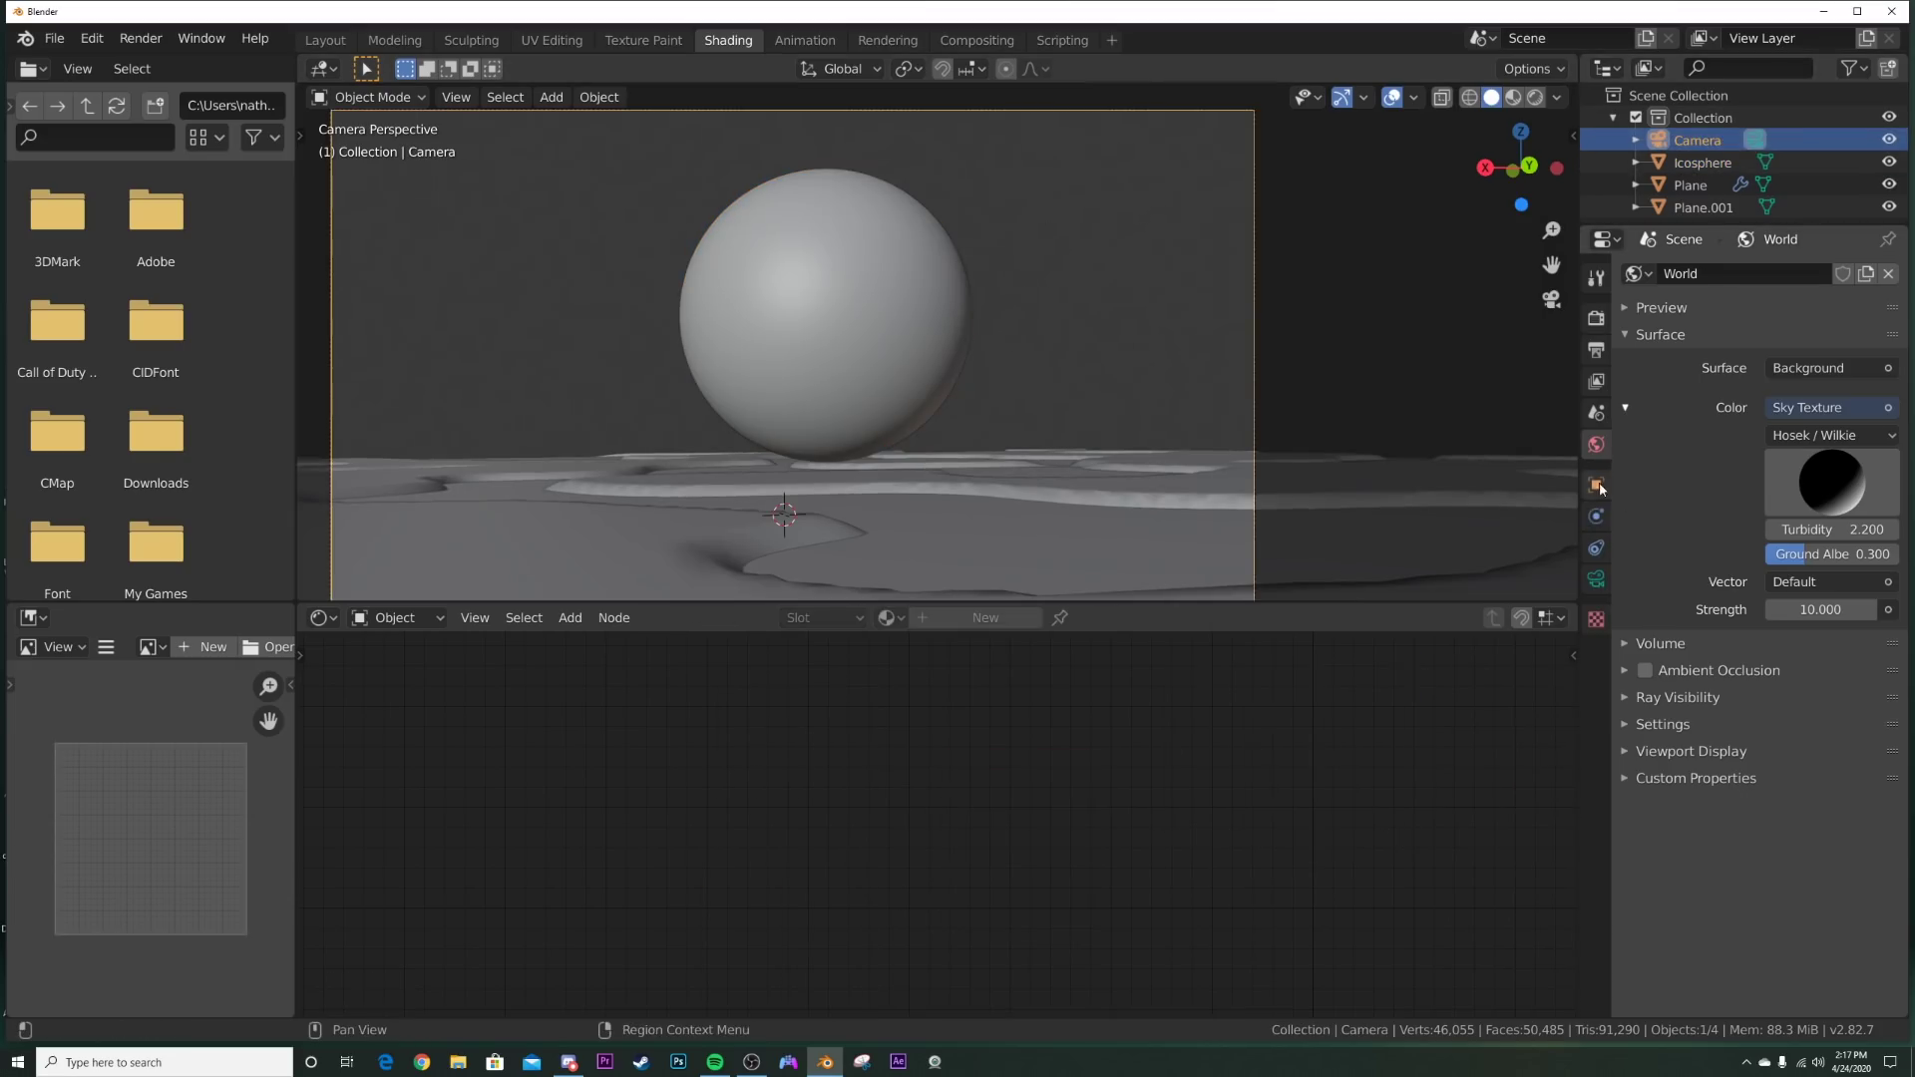
left_click(1597, 485)
left_click_drag(1801, 413, 1833, 413)
scroll(799, 483, "down", 4)
scroll(935, 447, "up", 2)
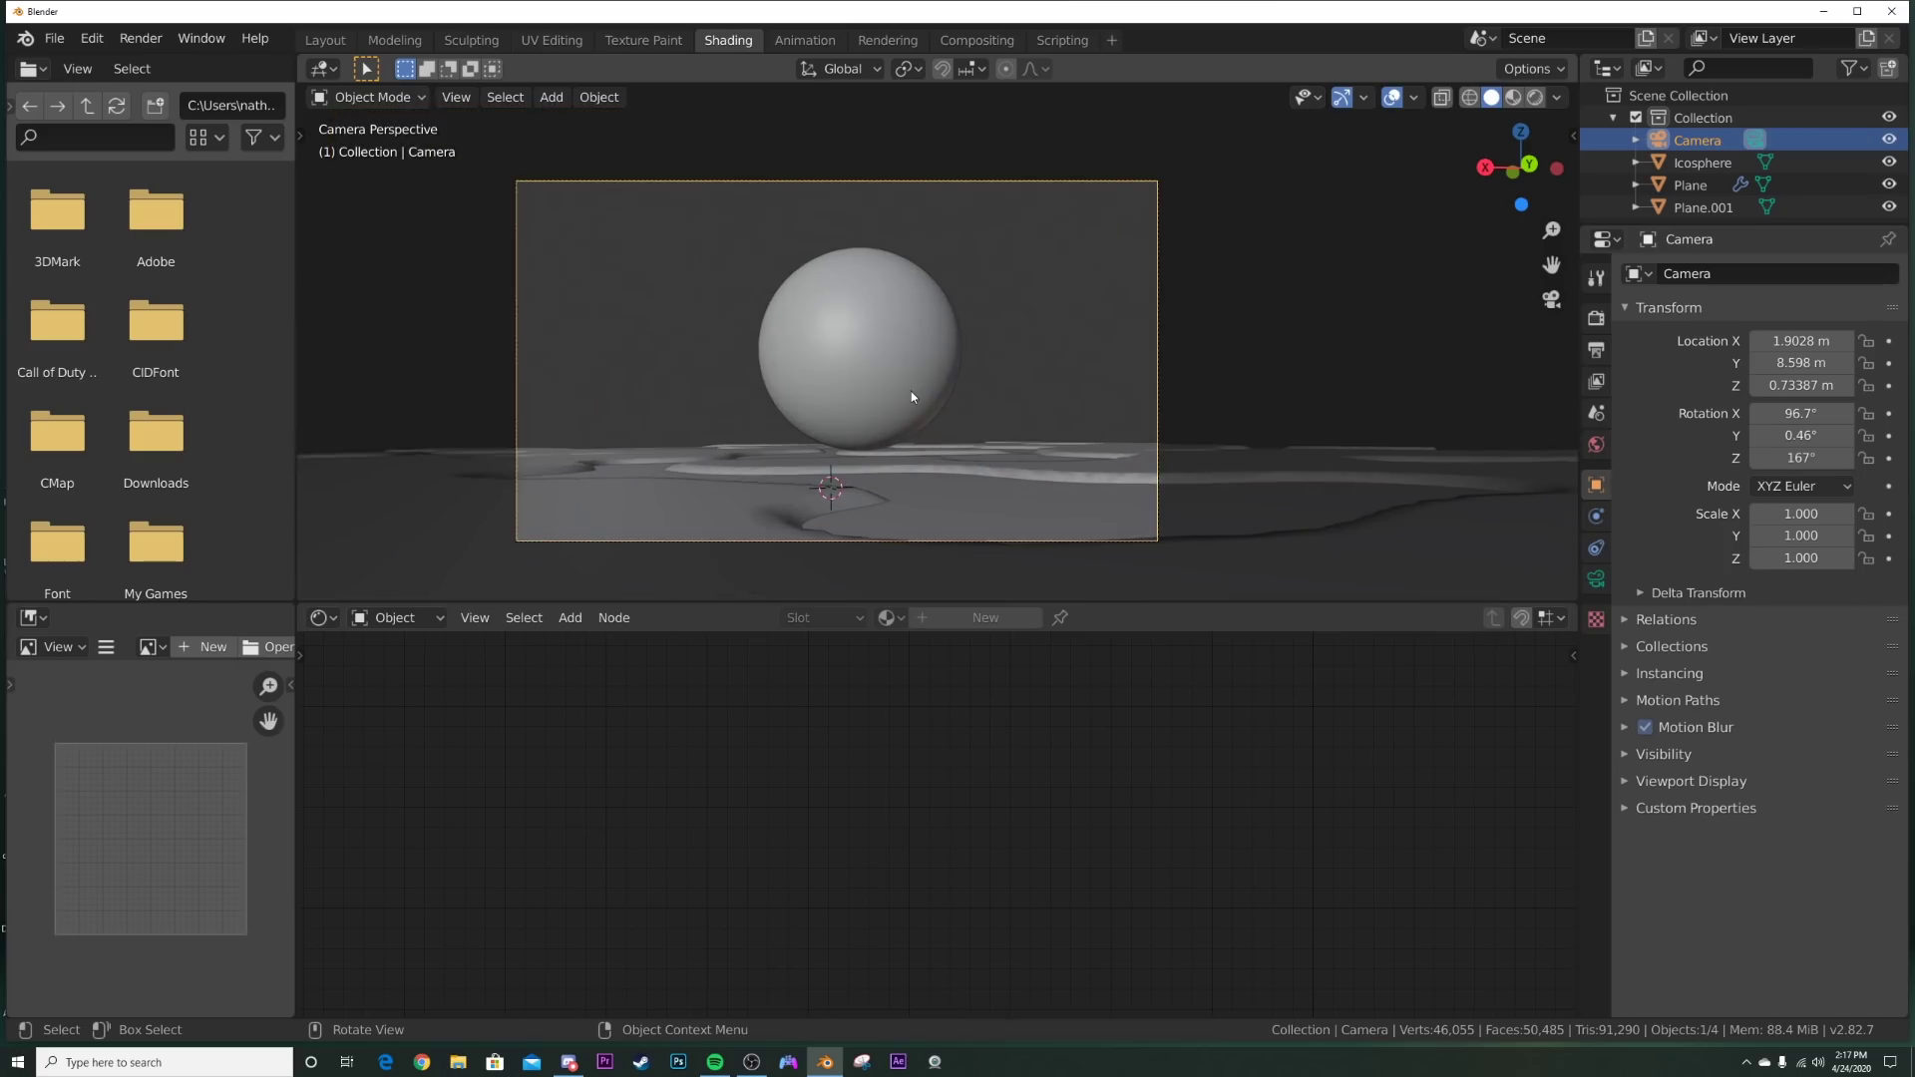
scroll(912, 391, "up", 2)
Step: Duplicate the sphere, place the copy up and to the right, and shrink it
left_click(858, 363)
key("shift+d")
left_click(1091, 234)
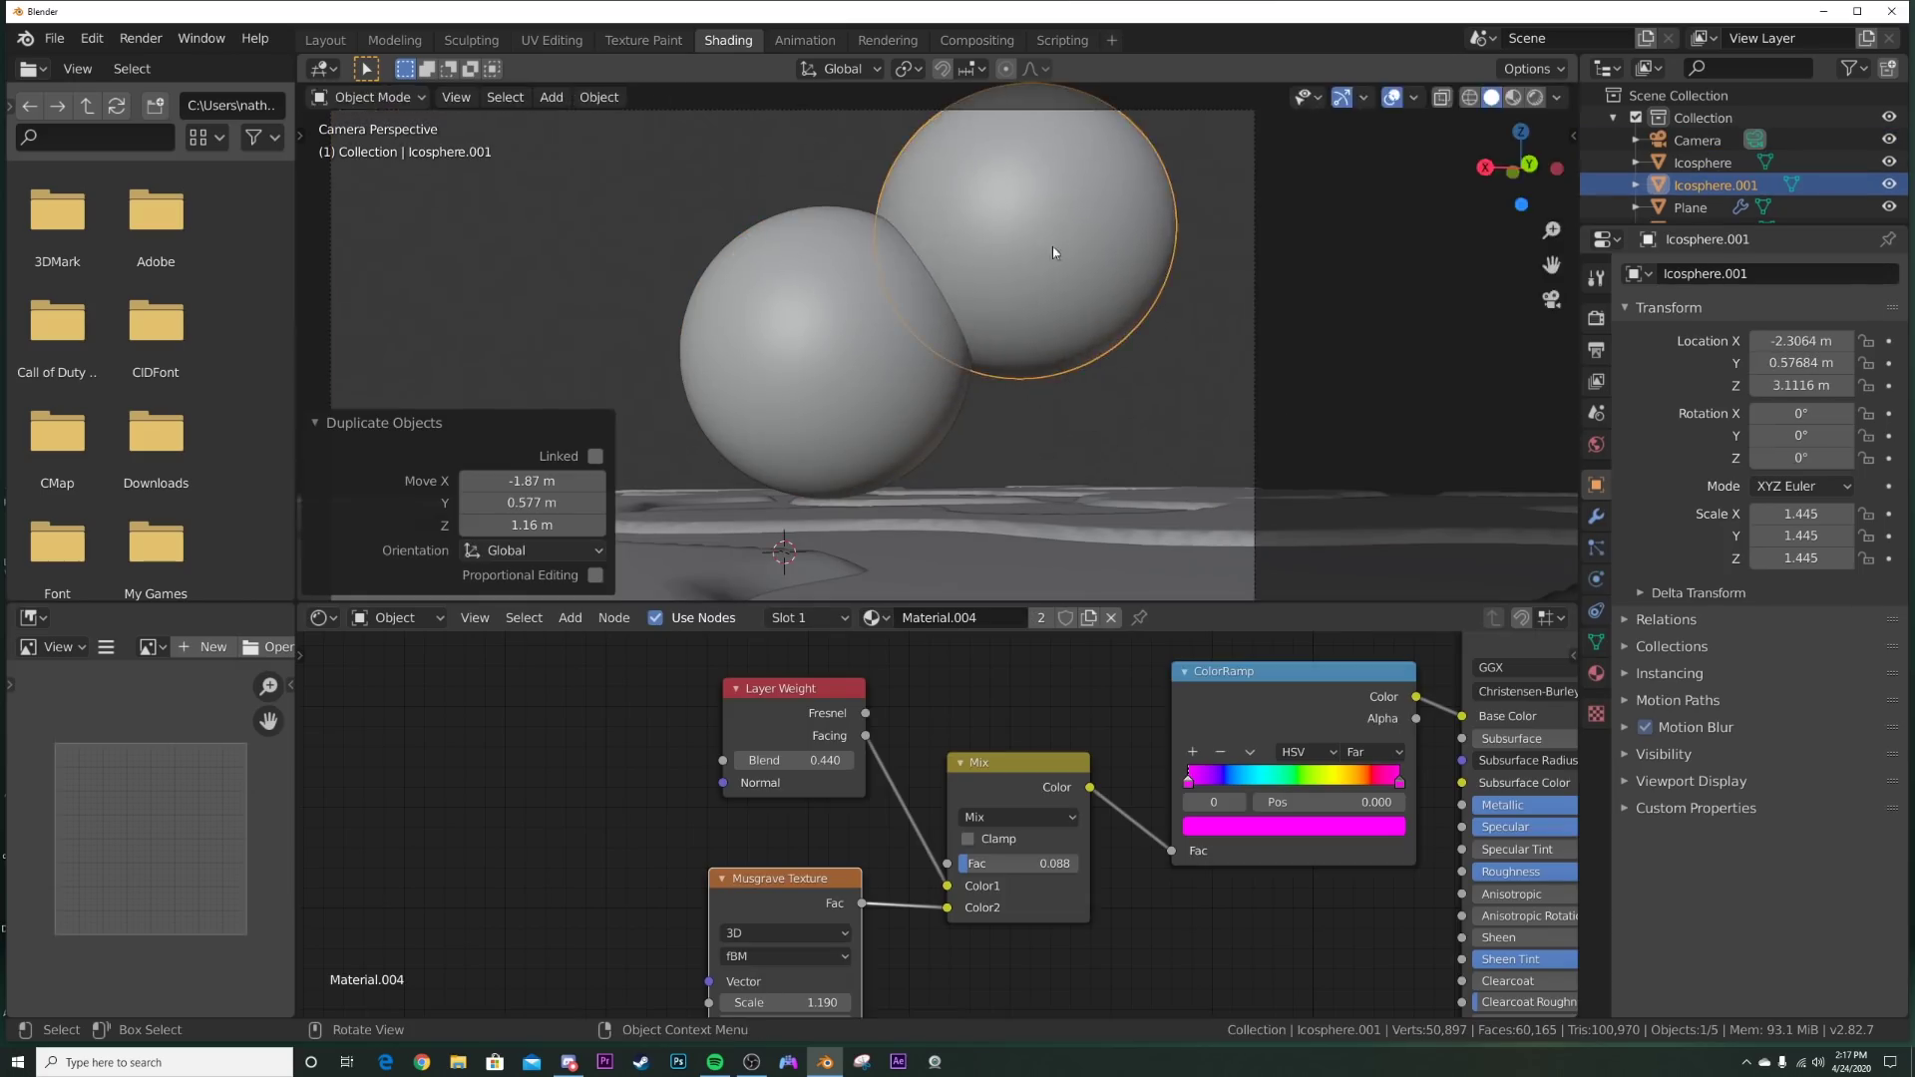
key("s")
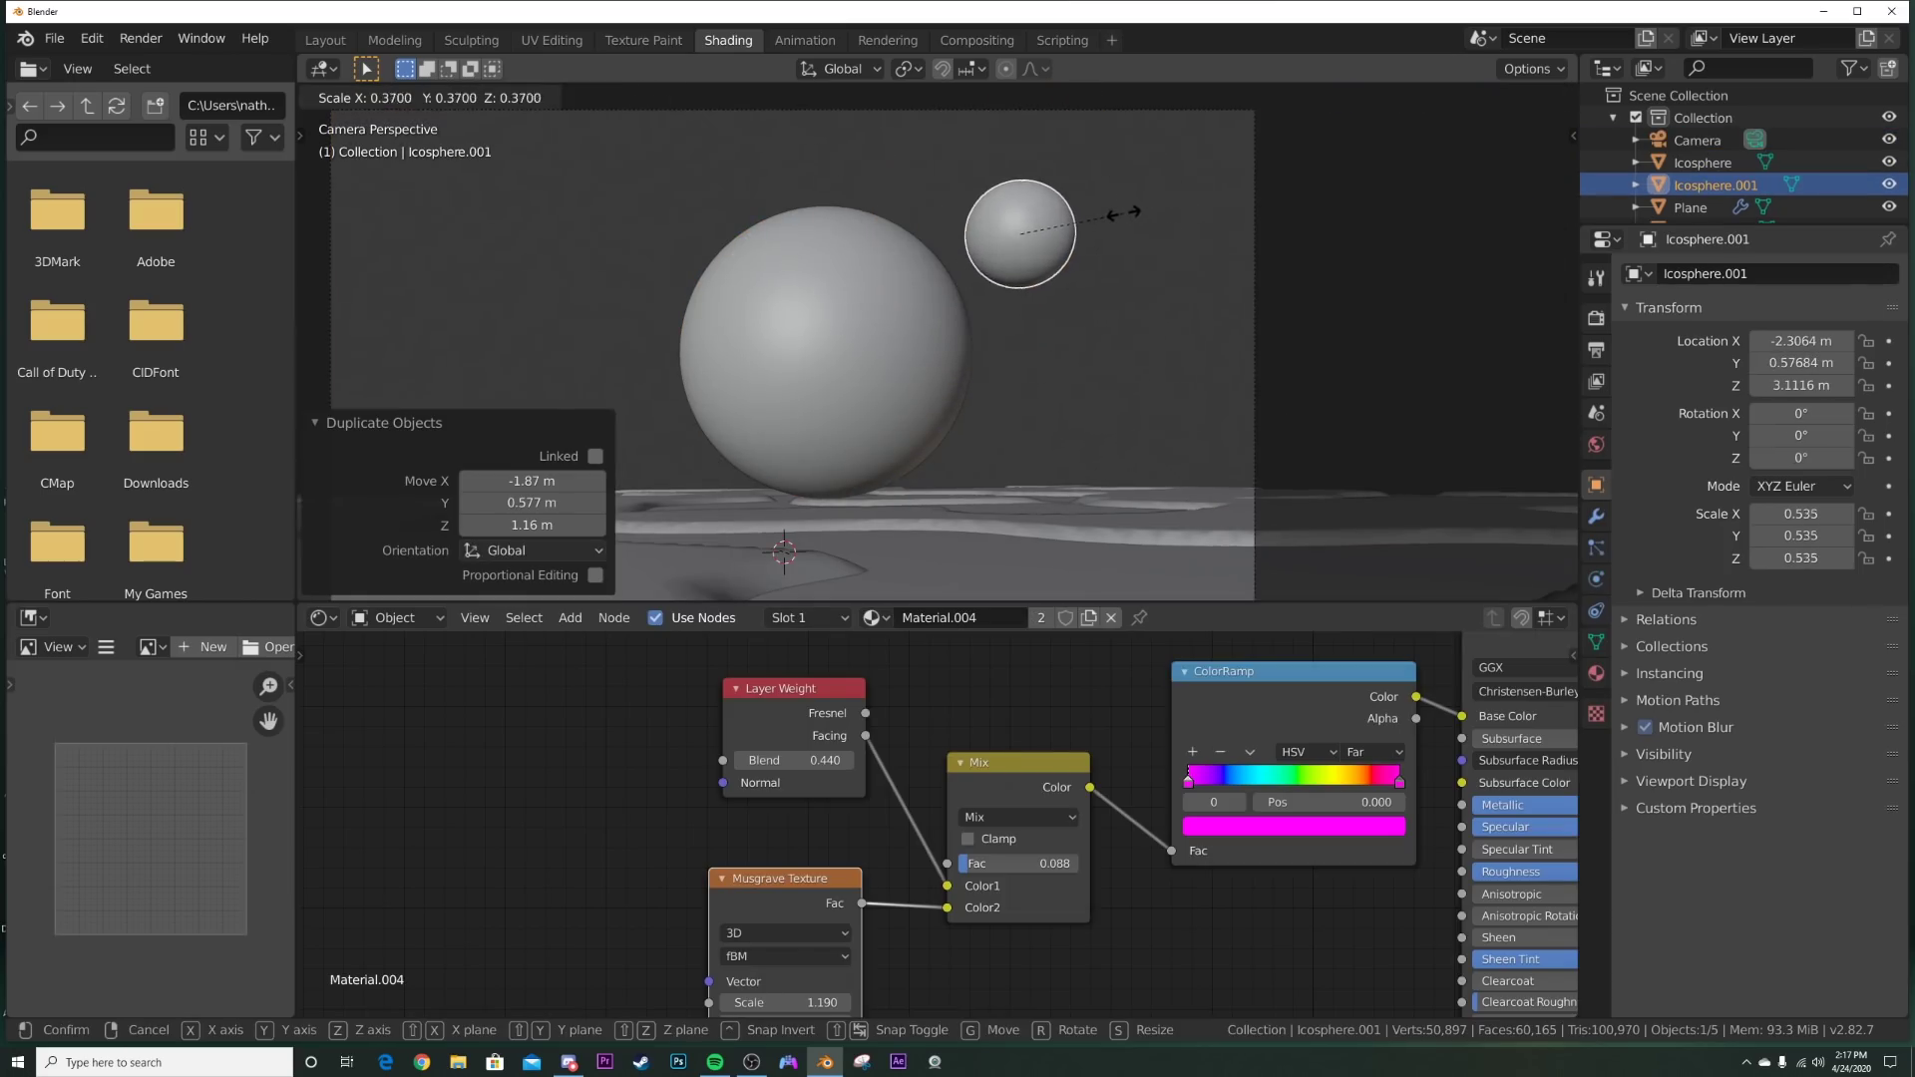
left_click(1124, 219)
Step: Add a smaller third sphere further up-right, shrinking and nudging it into place
key("shift+d")
left_click(1226, 160)
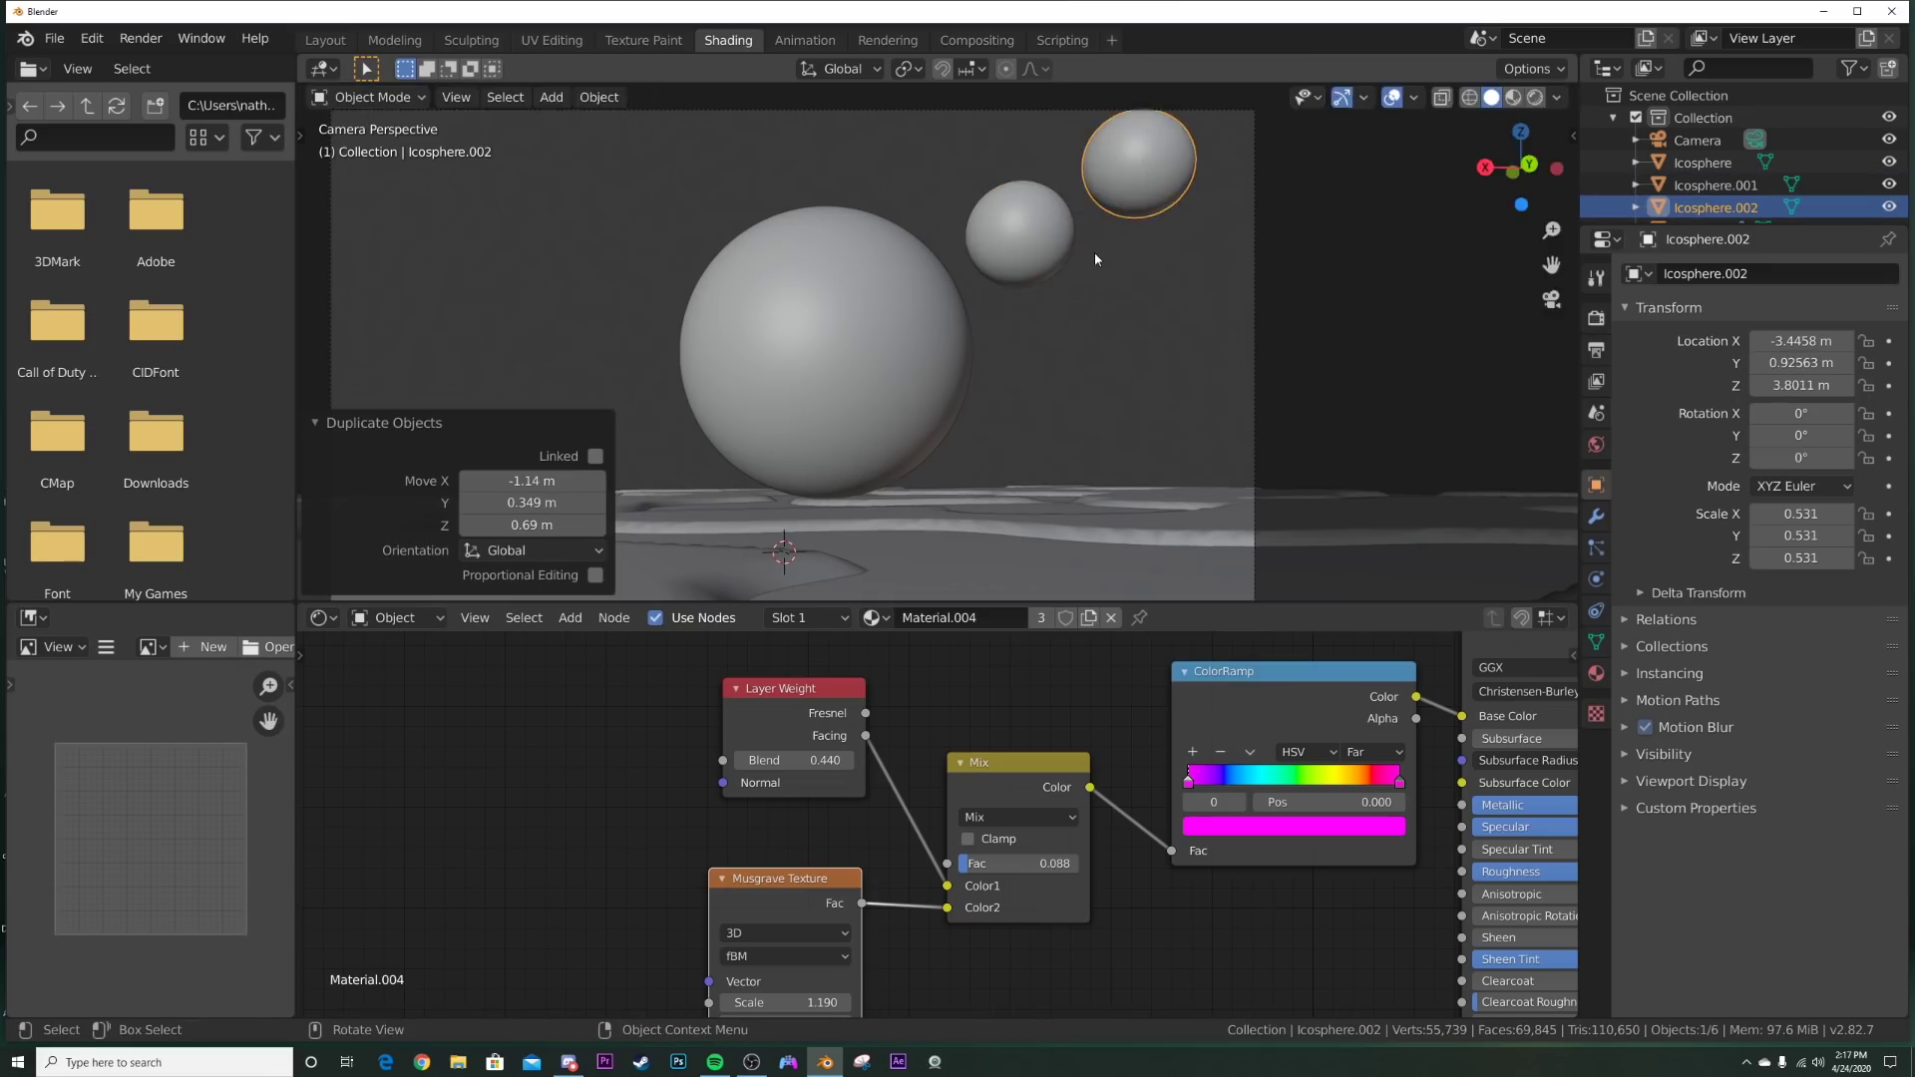
key("s")
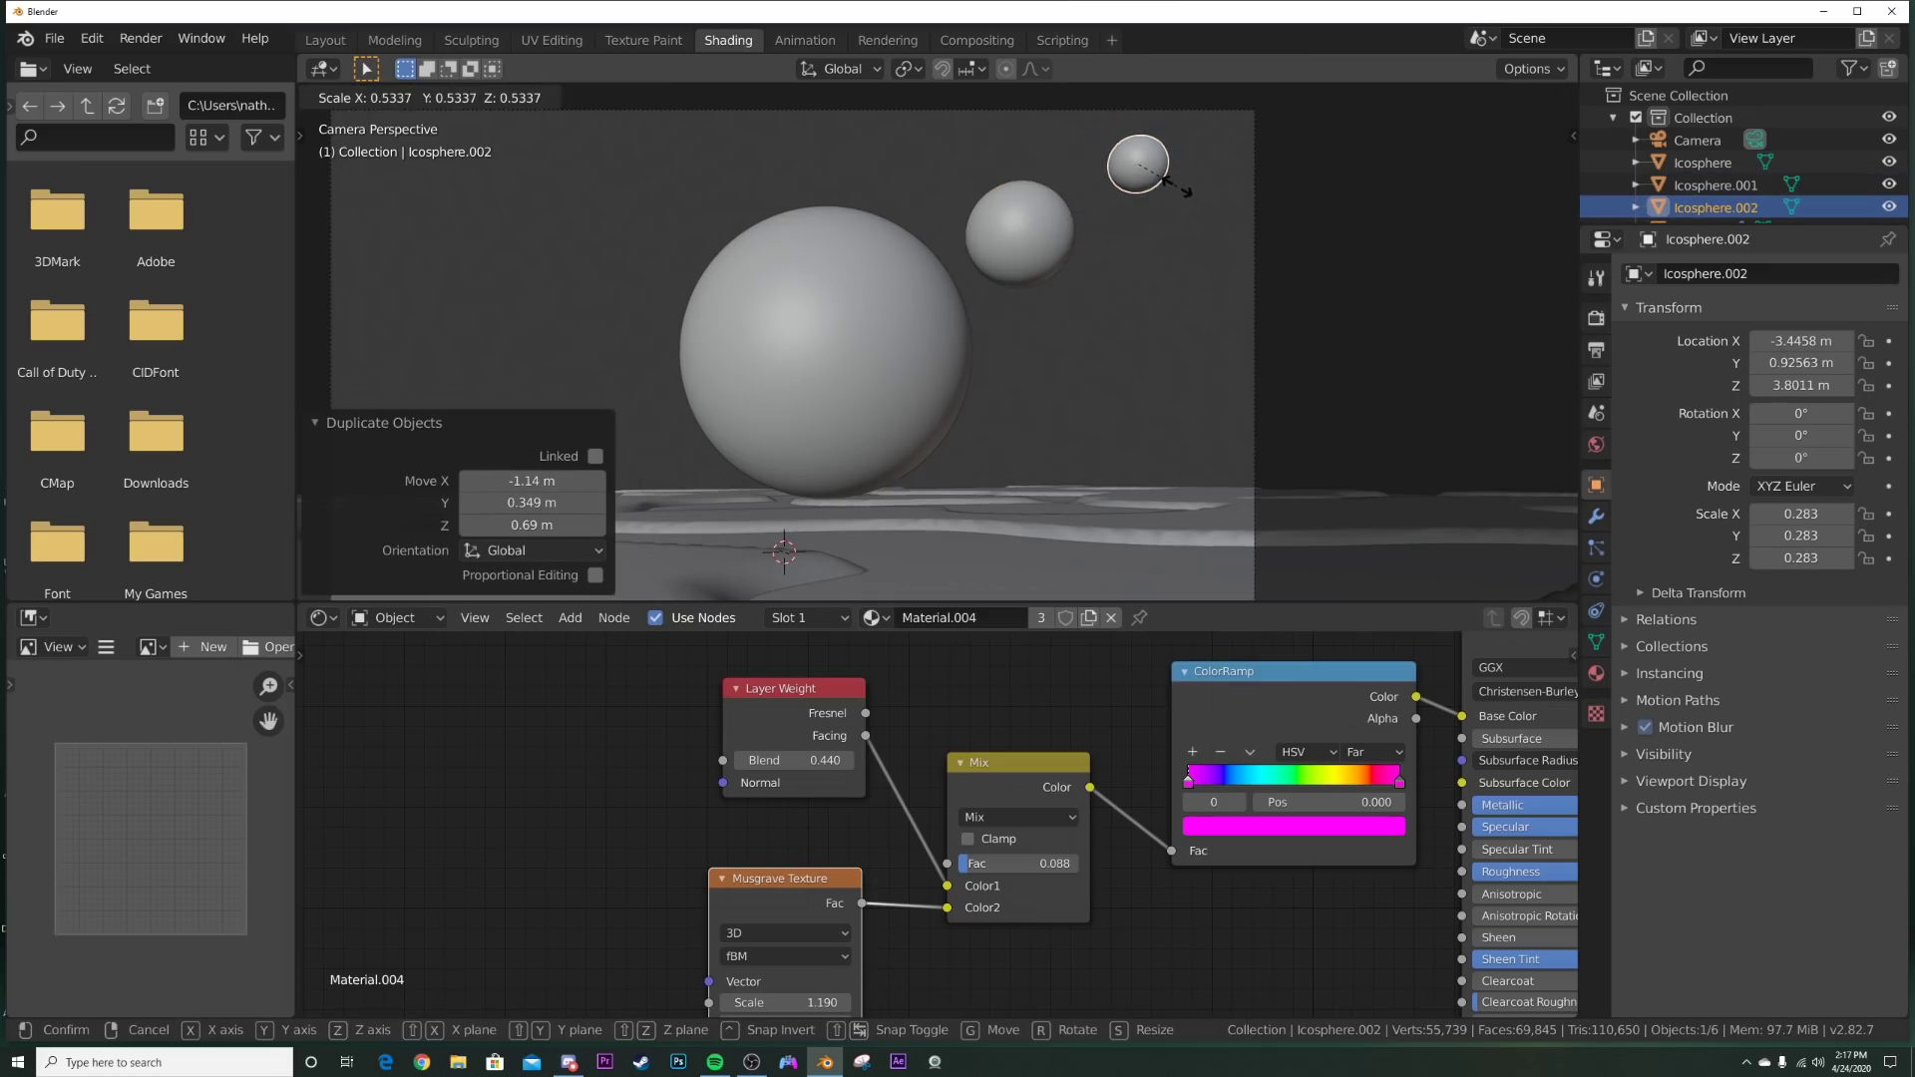
left_click(1163, 180)
key("s")
left_click(1163, 190)
key("g")
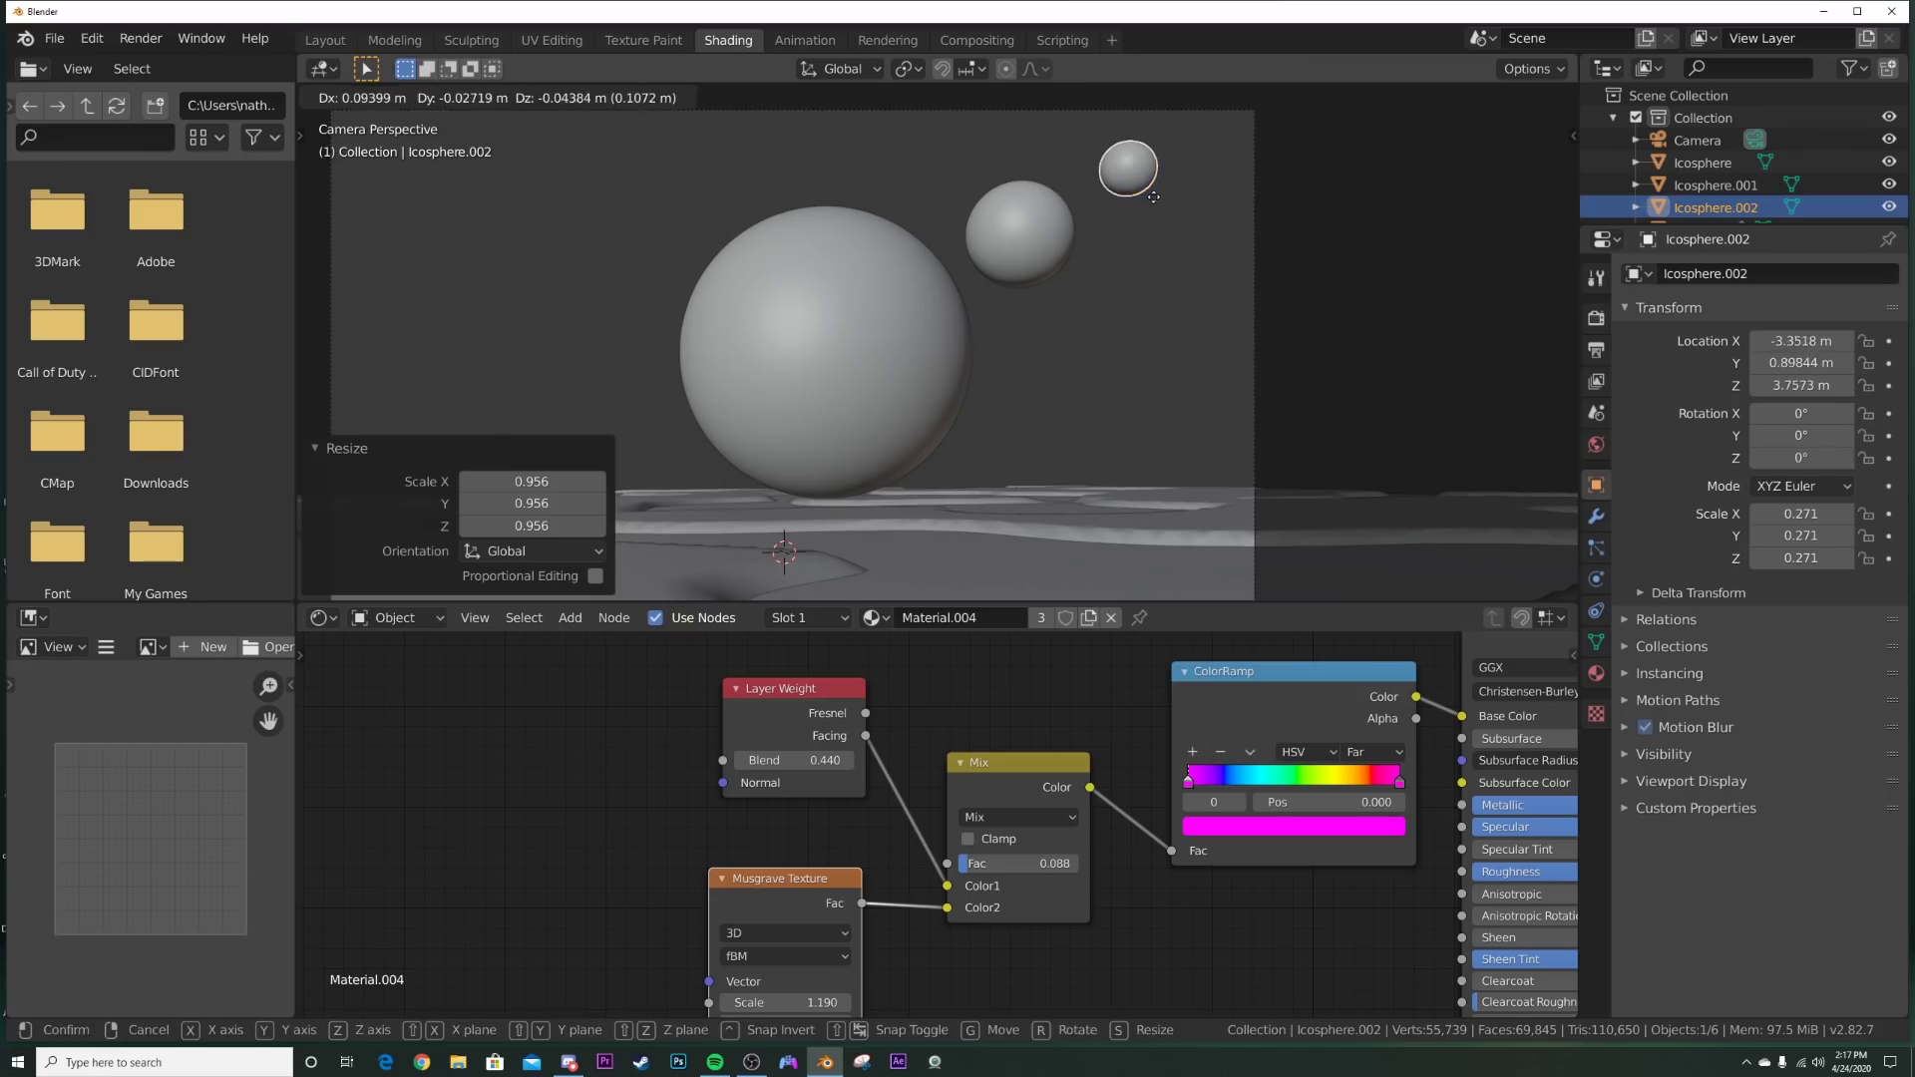
left_click(1146, 209)
Step: Scale the middle sphere down to 0.5
left_click(1055, 242)
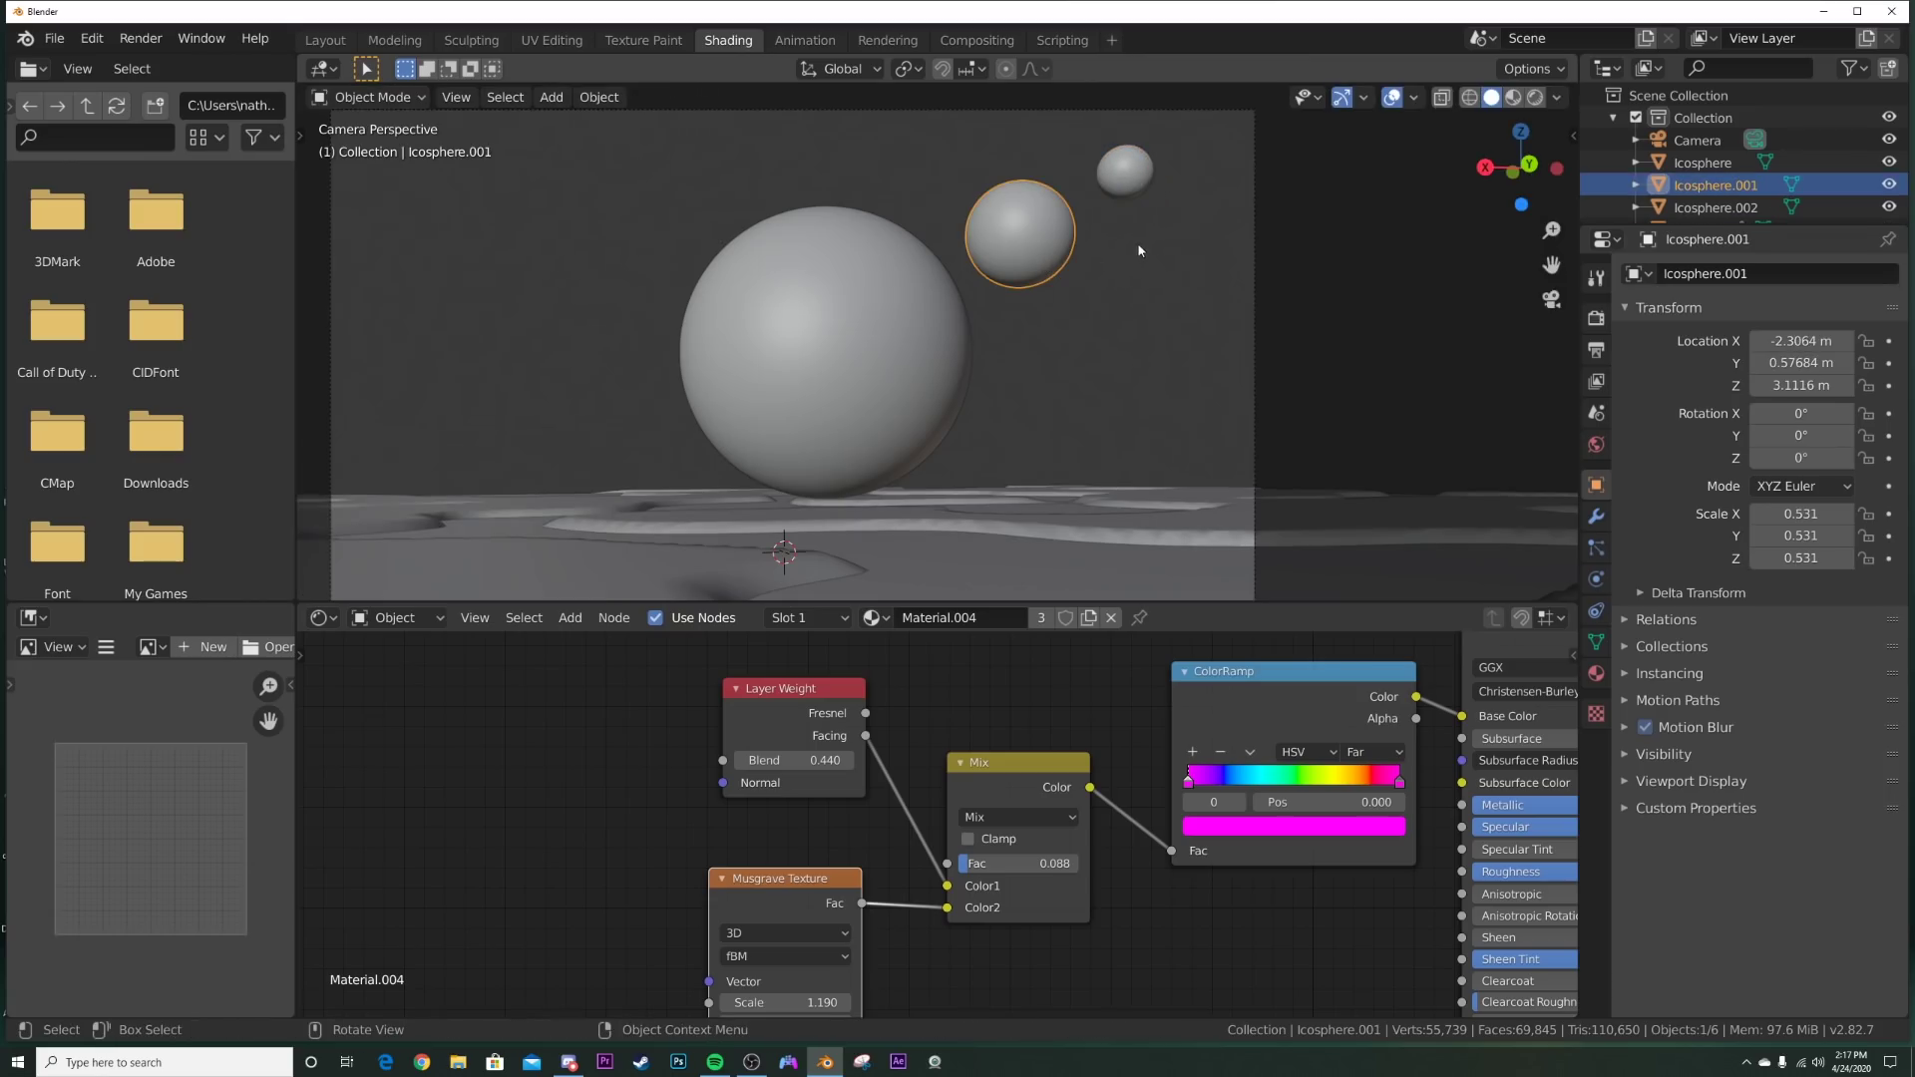
key("s")
left_click(1055, 309)
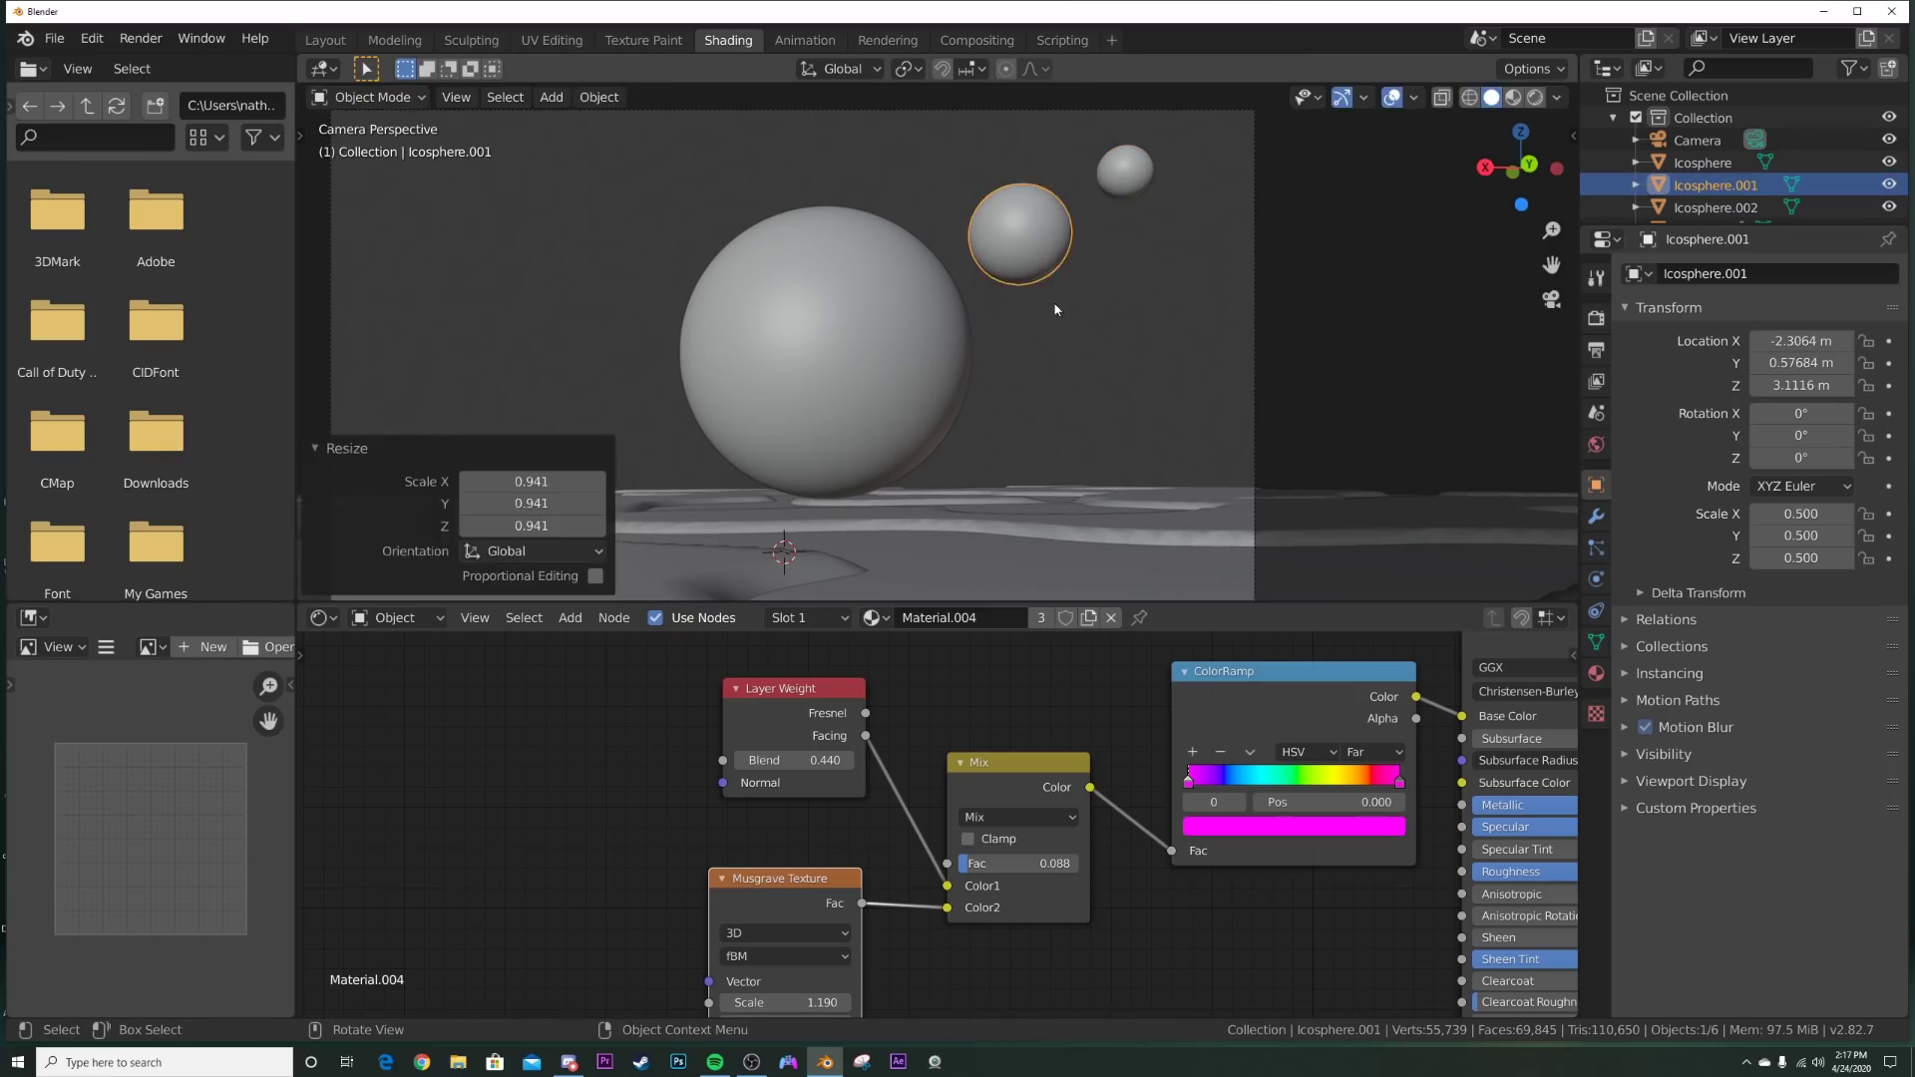
left_click(1057, 310)
Step: Preview the spheres in rendered shading, return to Solid, and launch Chrome
scroll(919, 354, "down", 1)
middle_click_drag(918, 355, 1023, 331, "shift")
key("z")
left_click(1027, 201)
scroll(1103, 370, "up", 1)
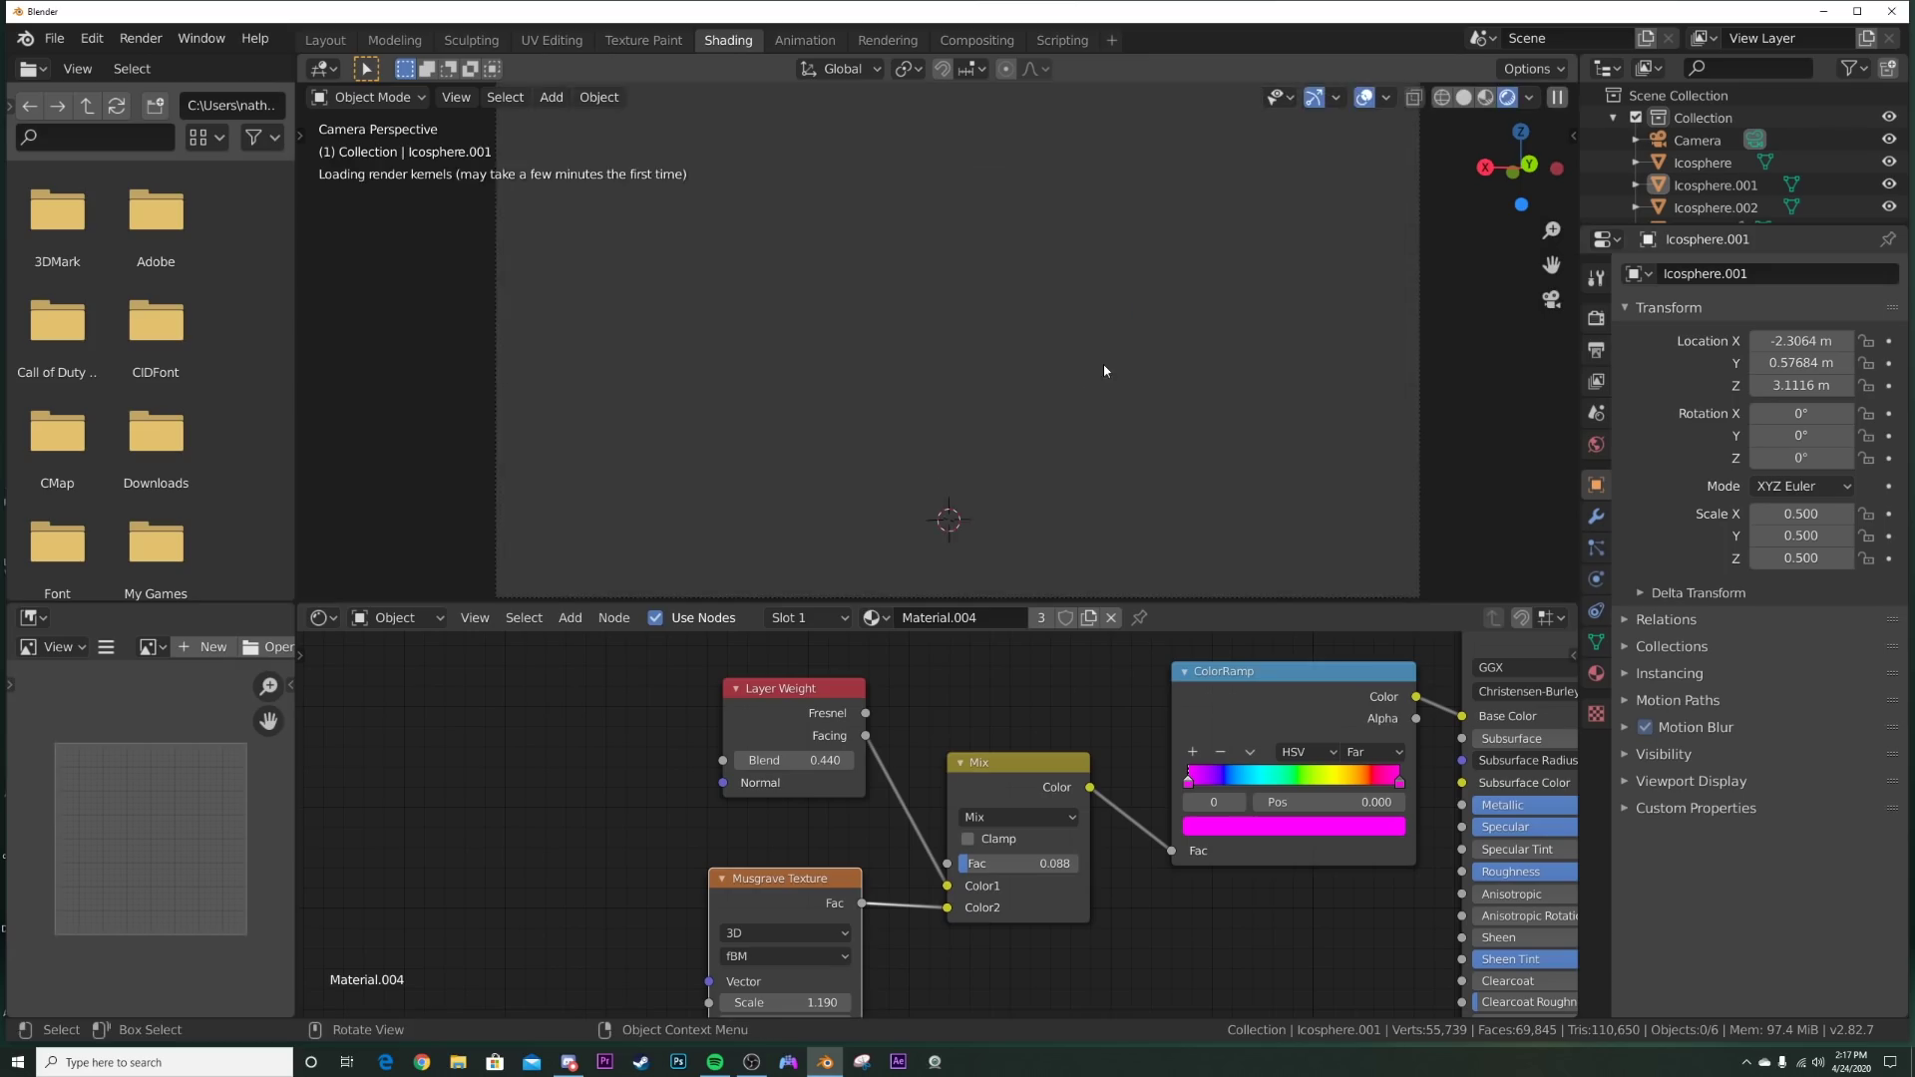
scroll(1129, 362, "down", 1)
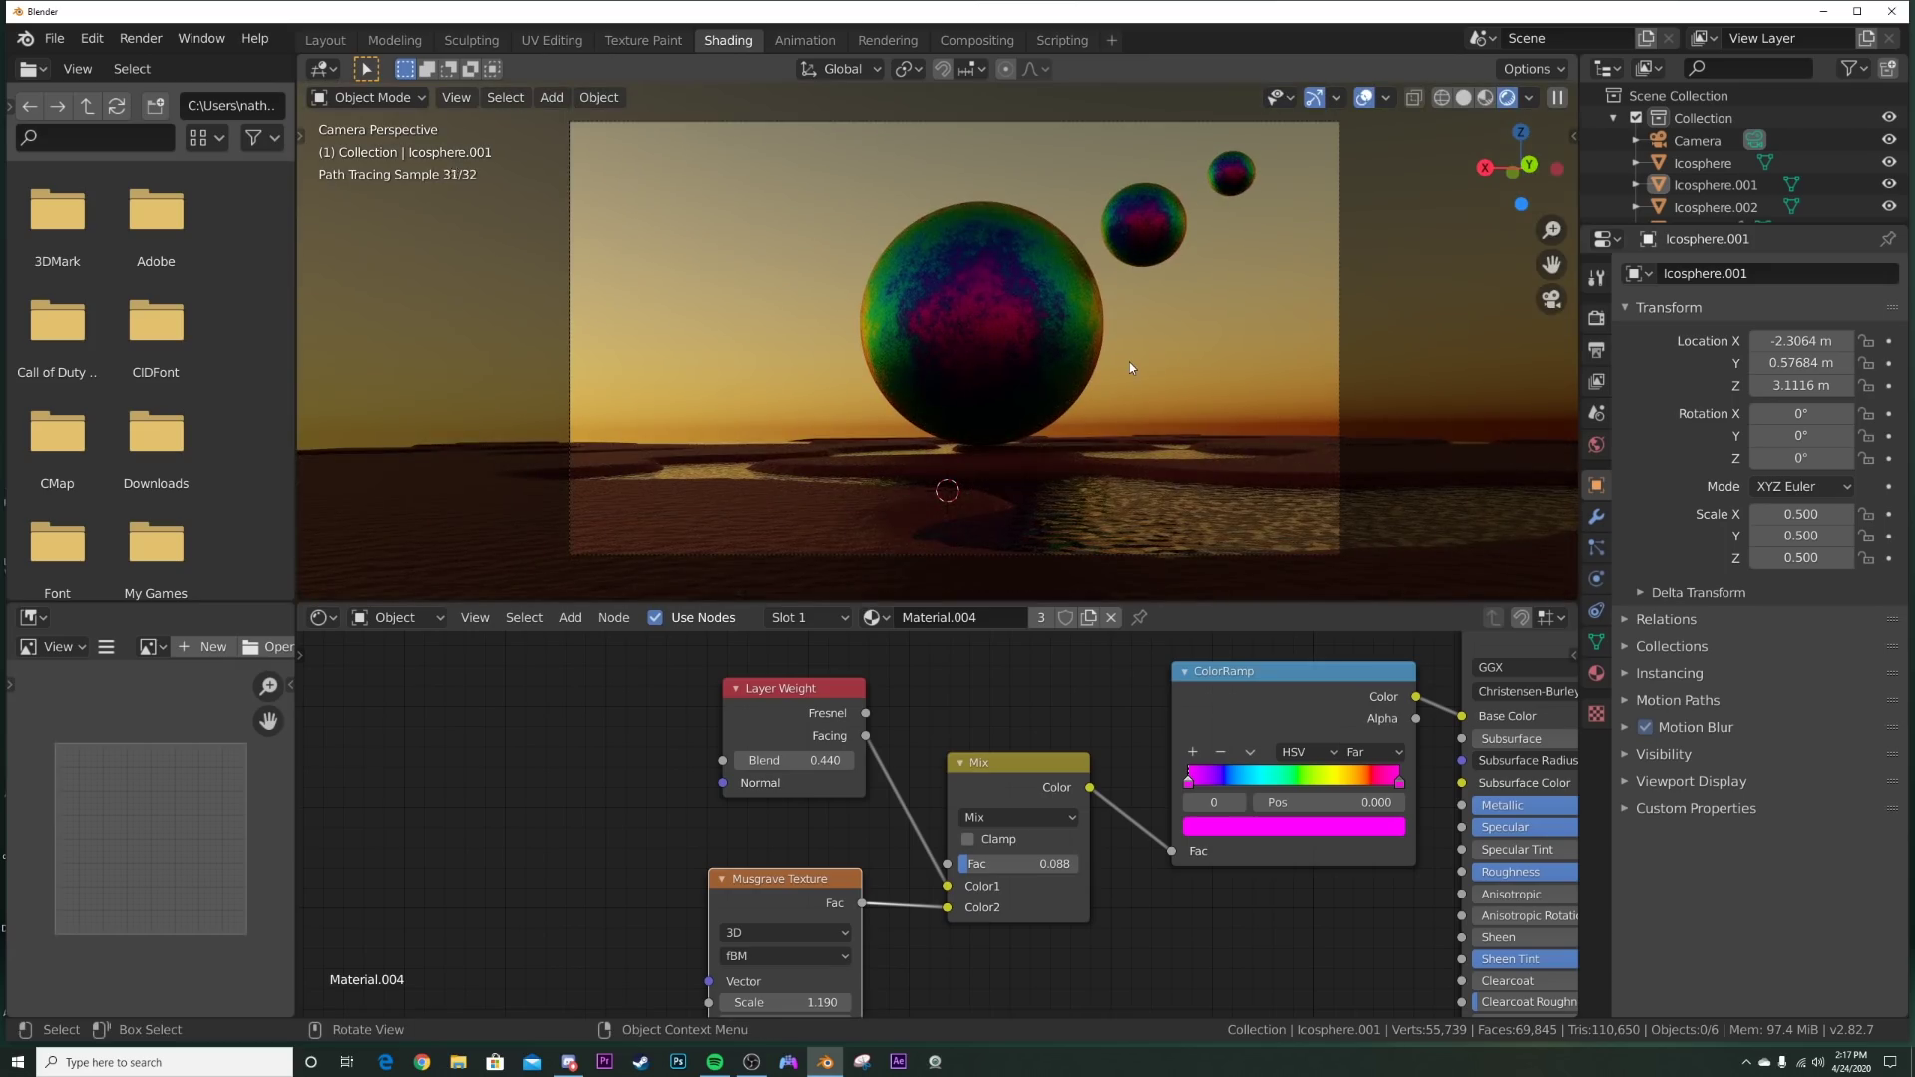
key("z")
left_click(1240, 351)
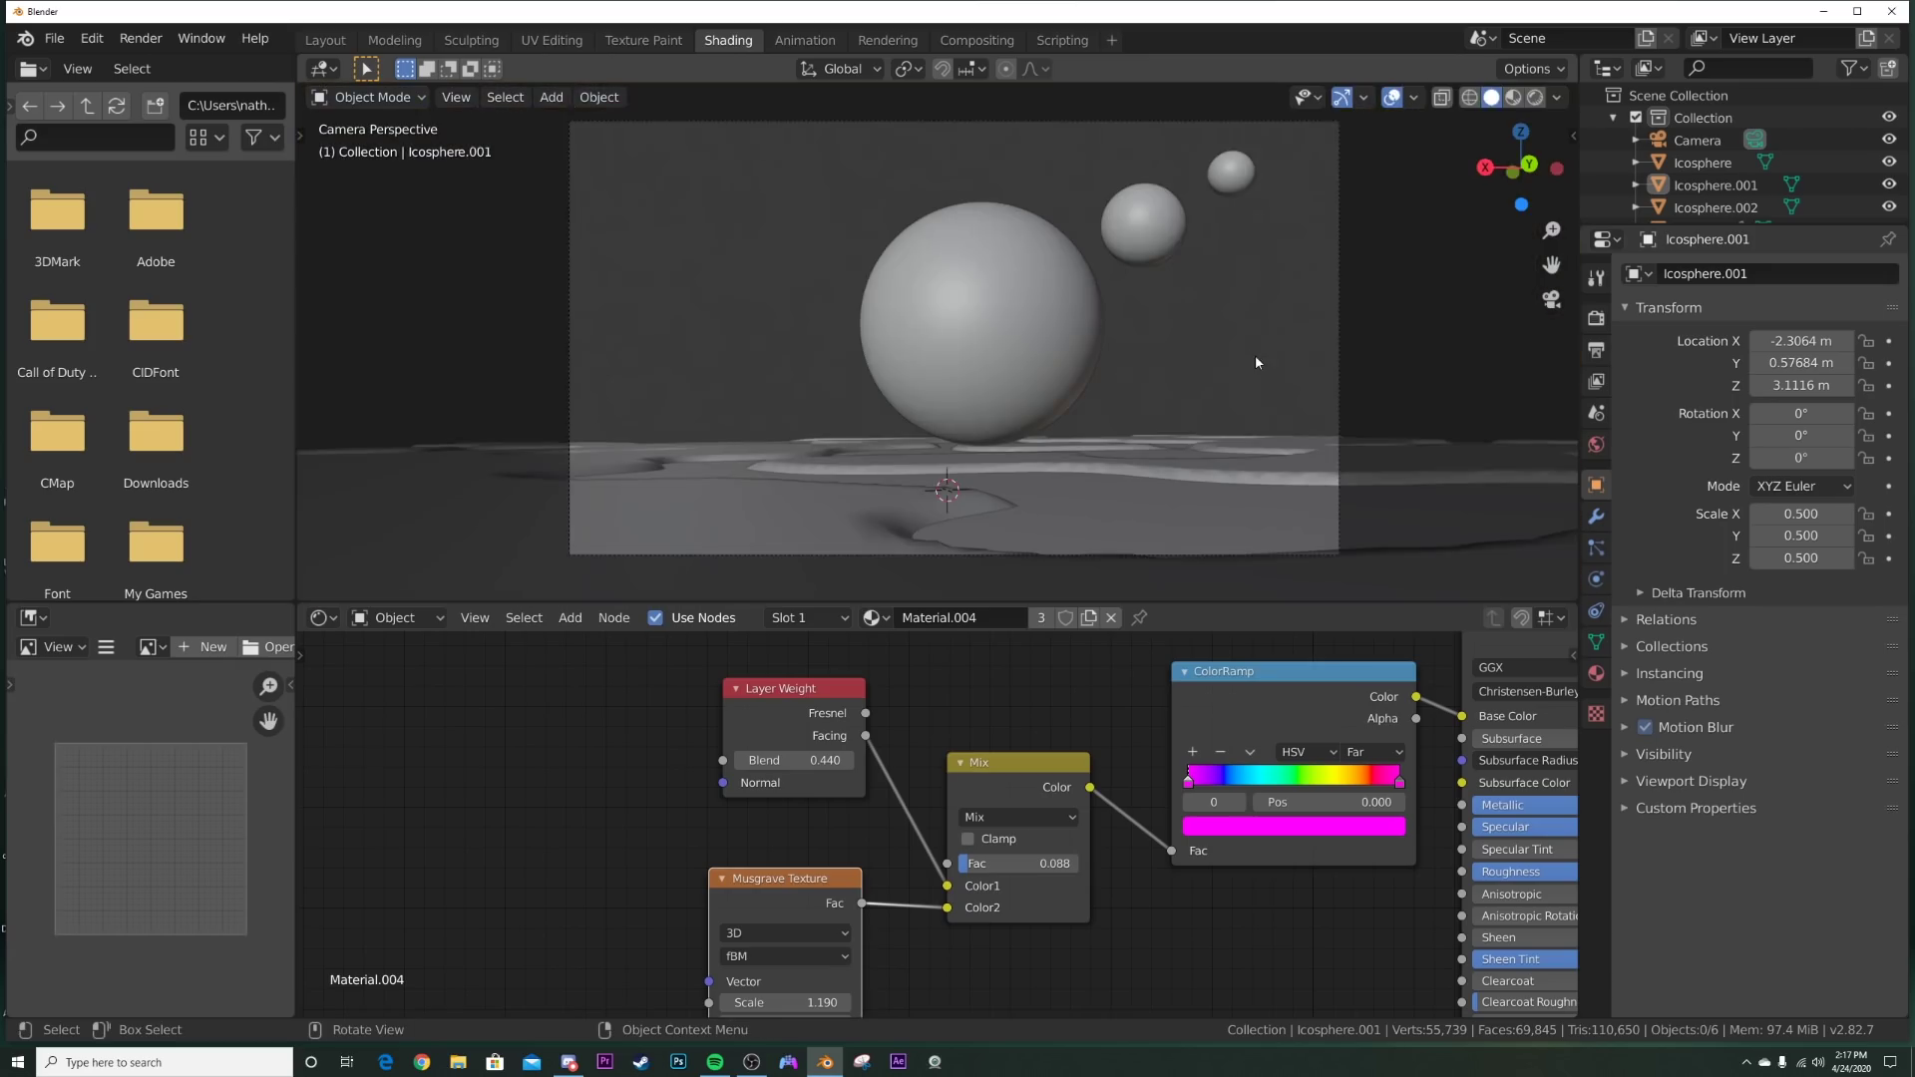
left_click(422, 1062)
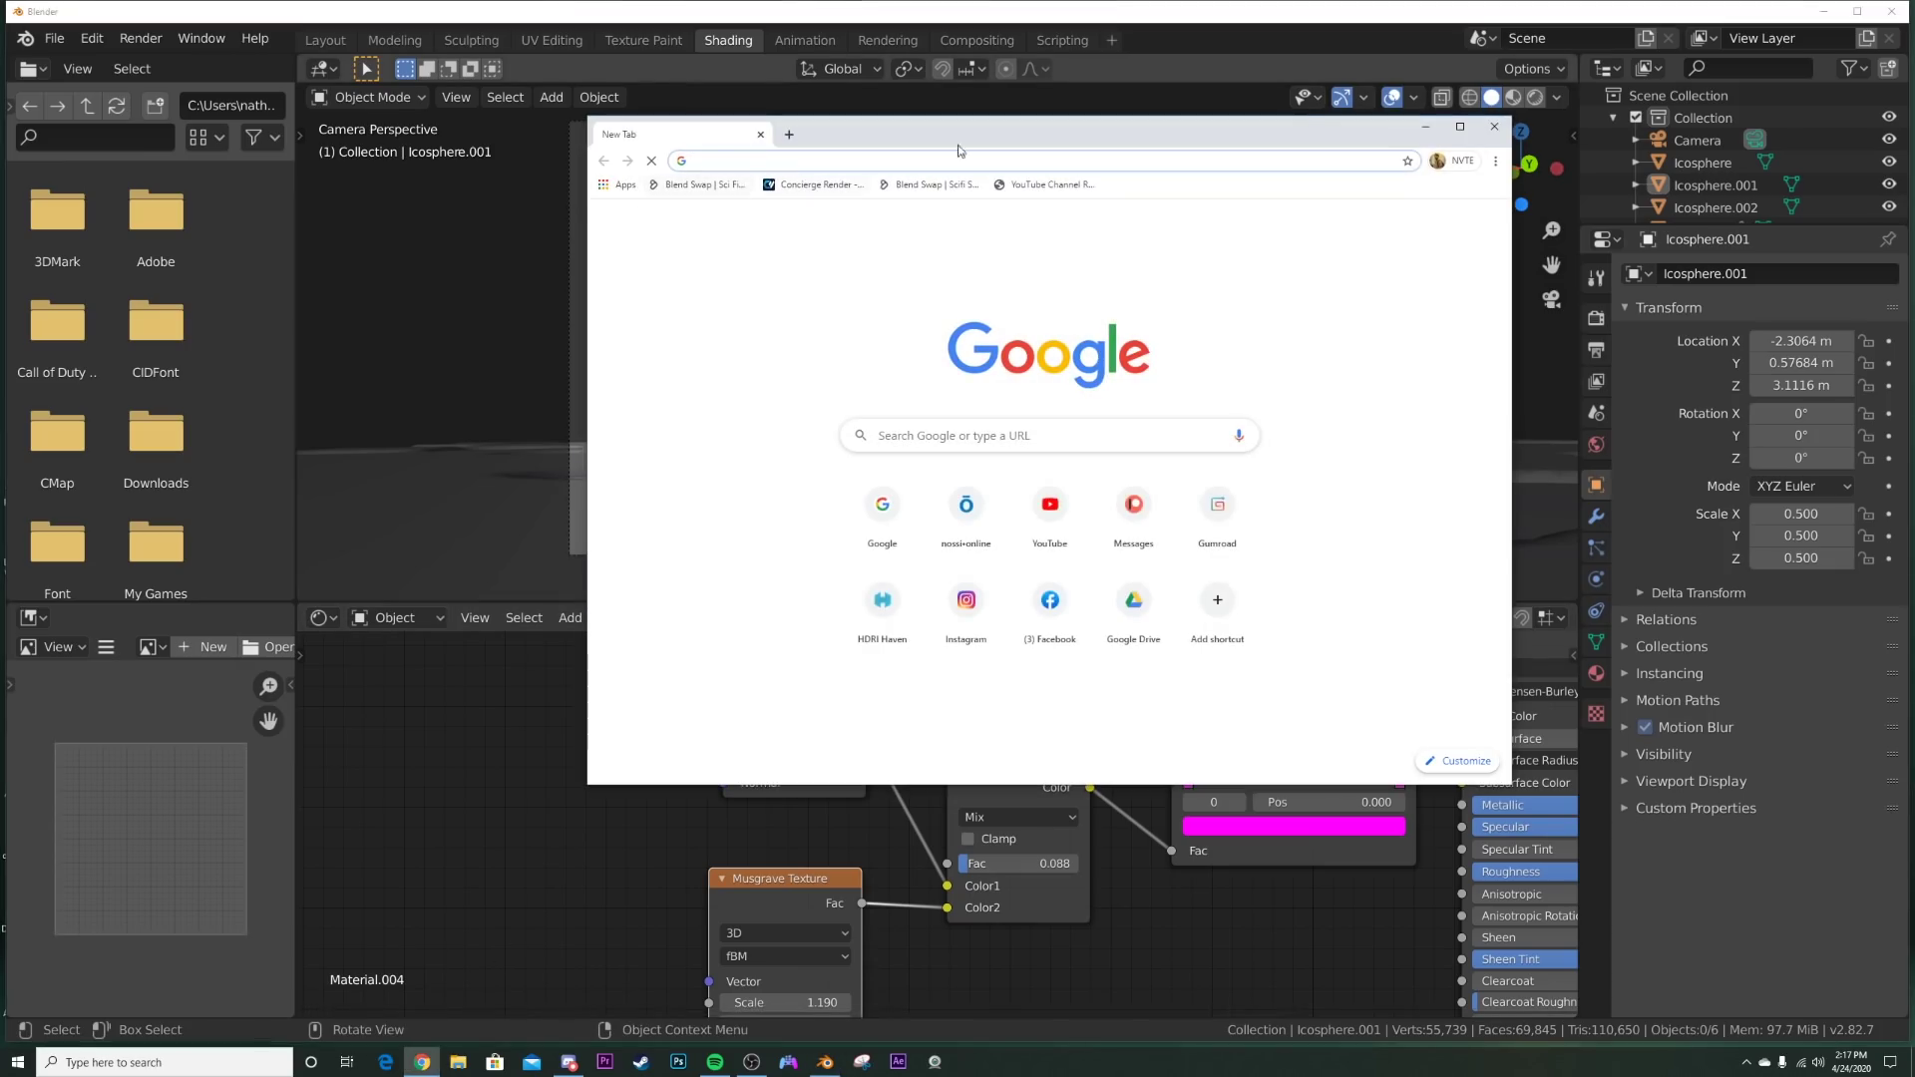
Step: Maximize the Chrome window and load mixamo.com
left_click(1458, 125)
type("mixamo.com/#/")
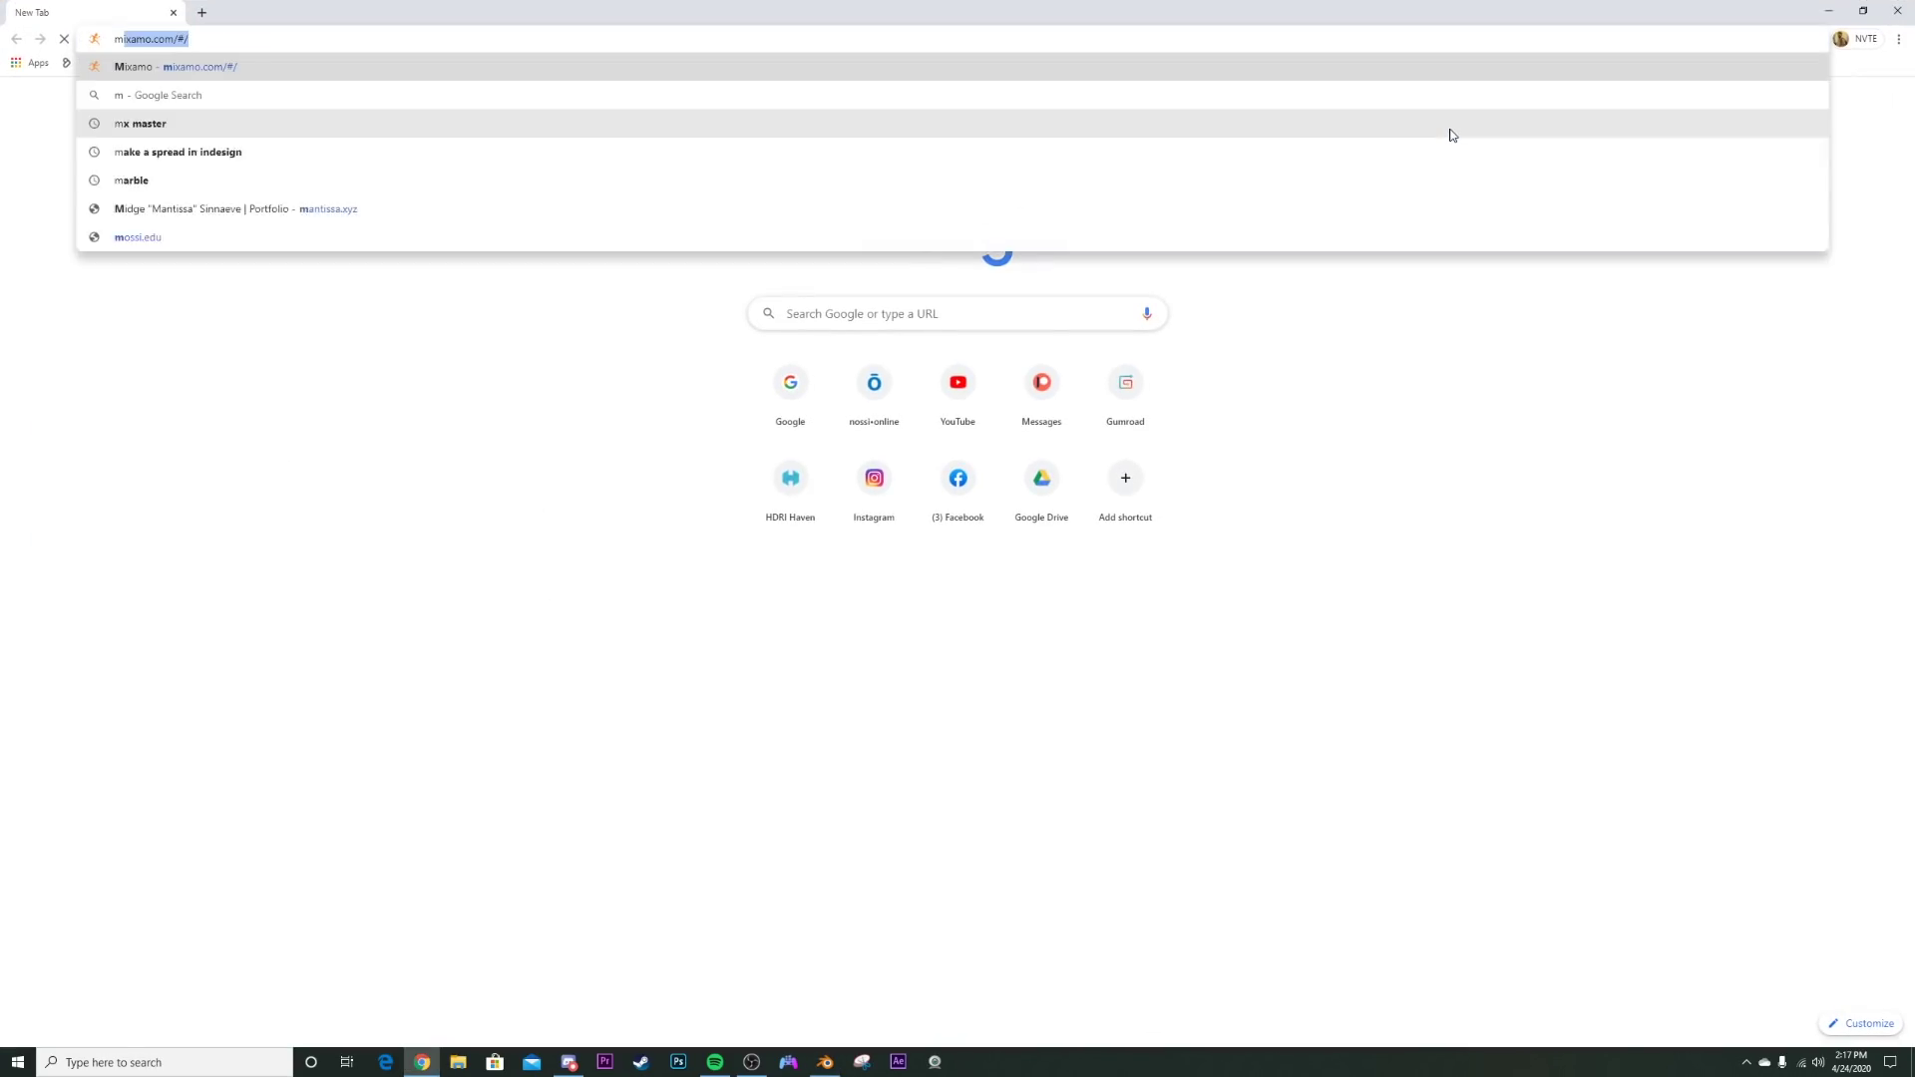
key("Return")
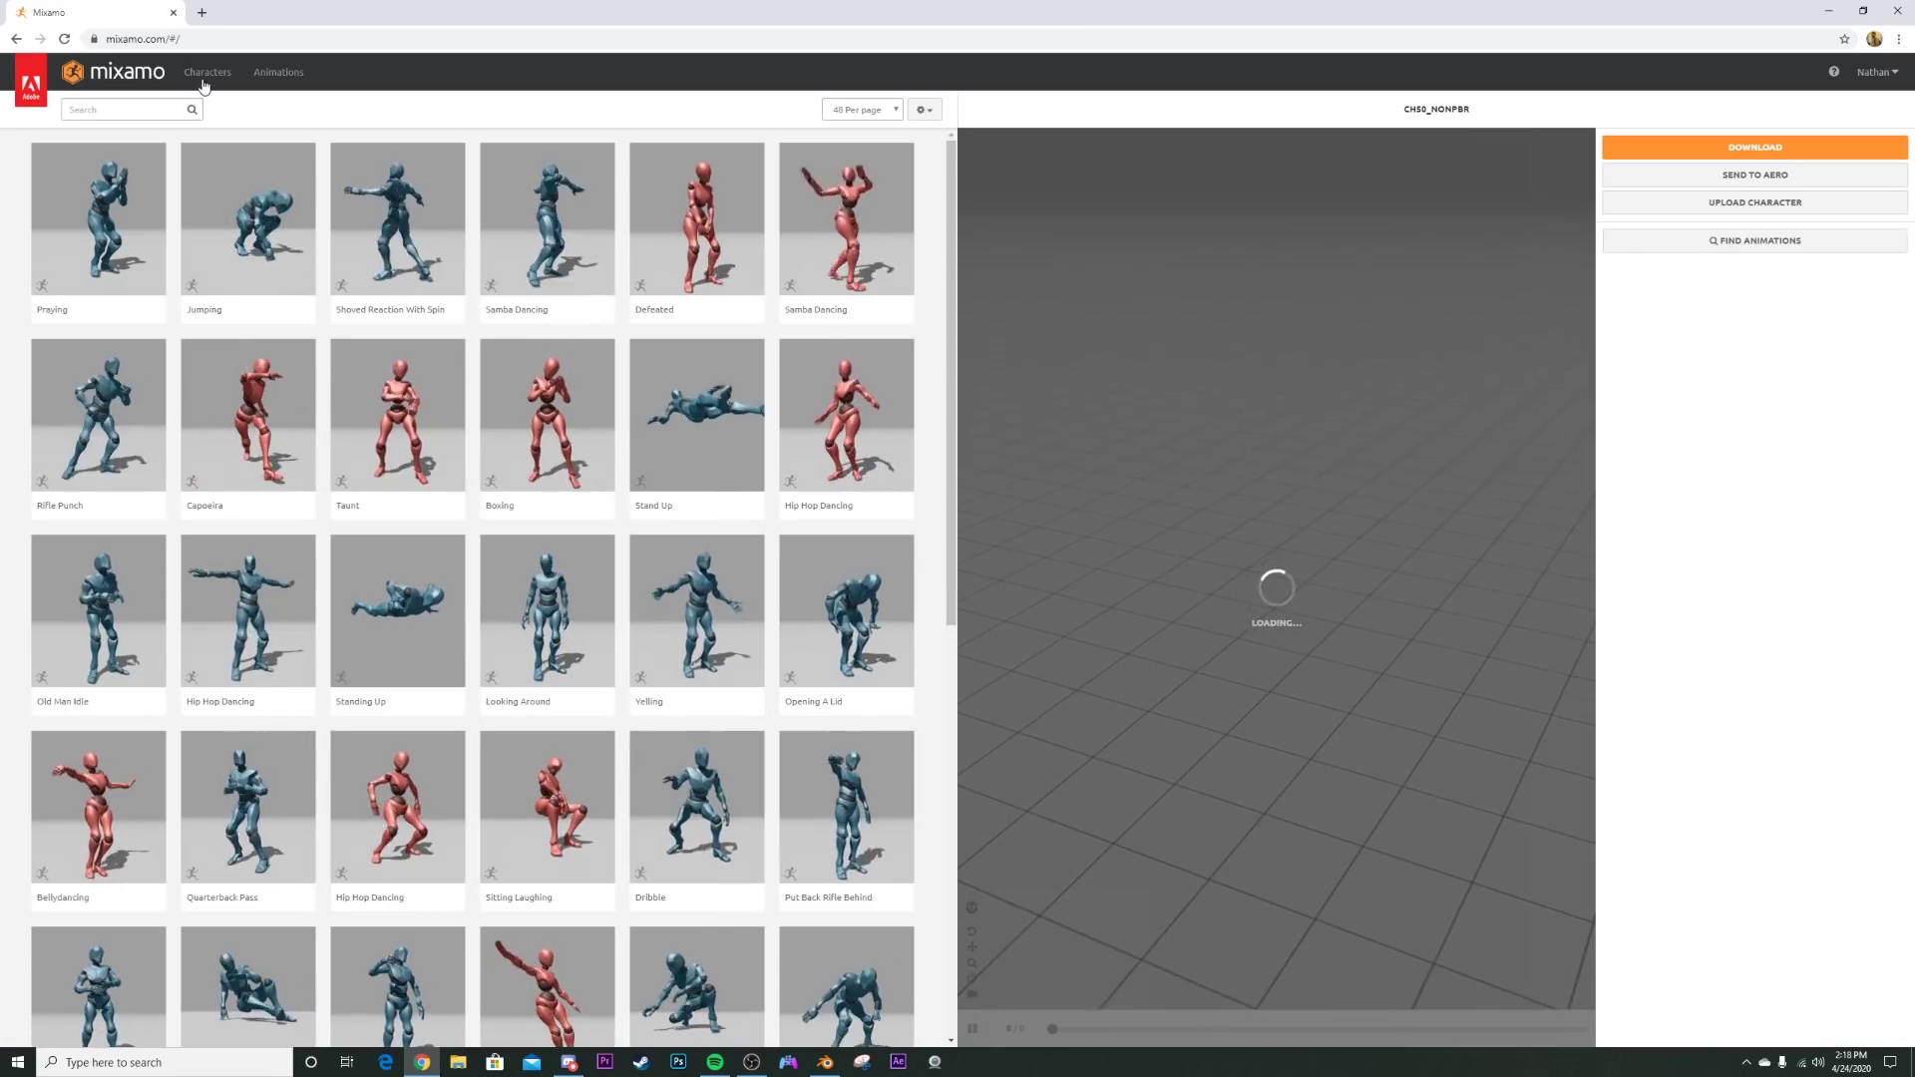
Step: Choose Zlorp from Mixamo's Characters list and confirm using it
left_click(202, 80)
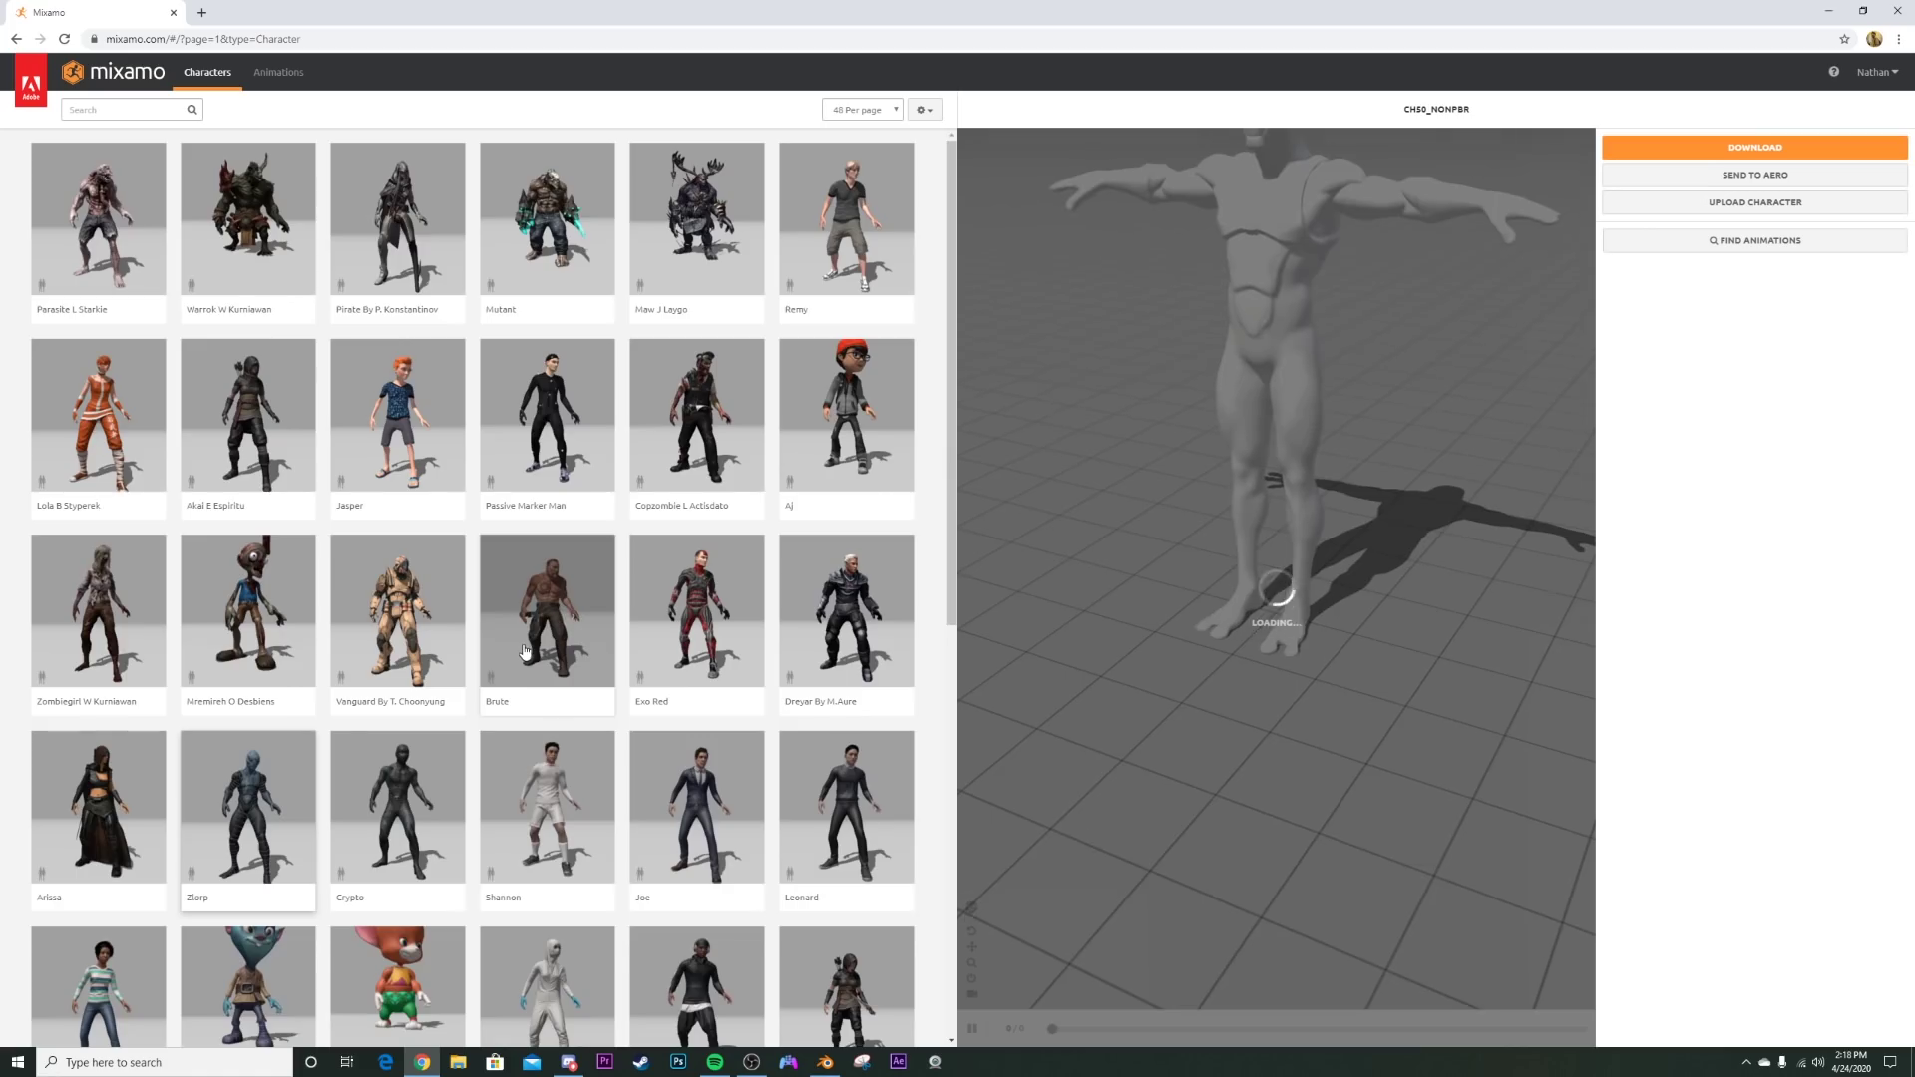
scroll(519, 656, "down", 2)
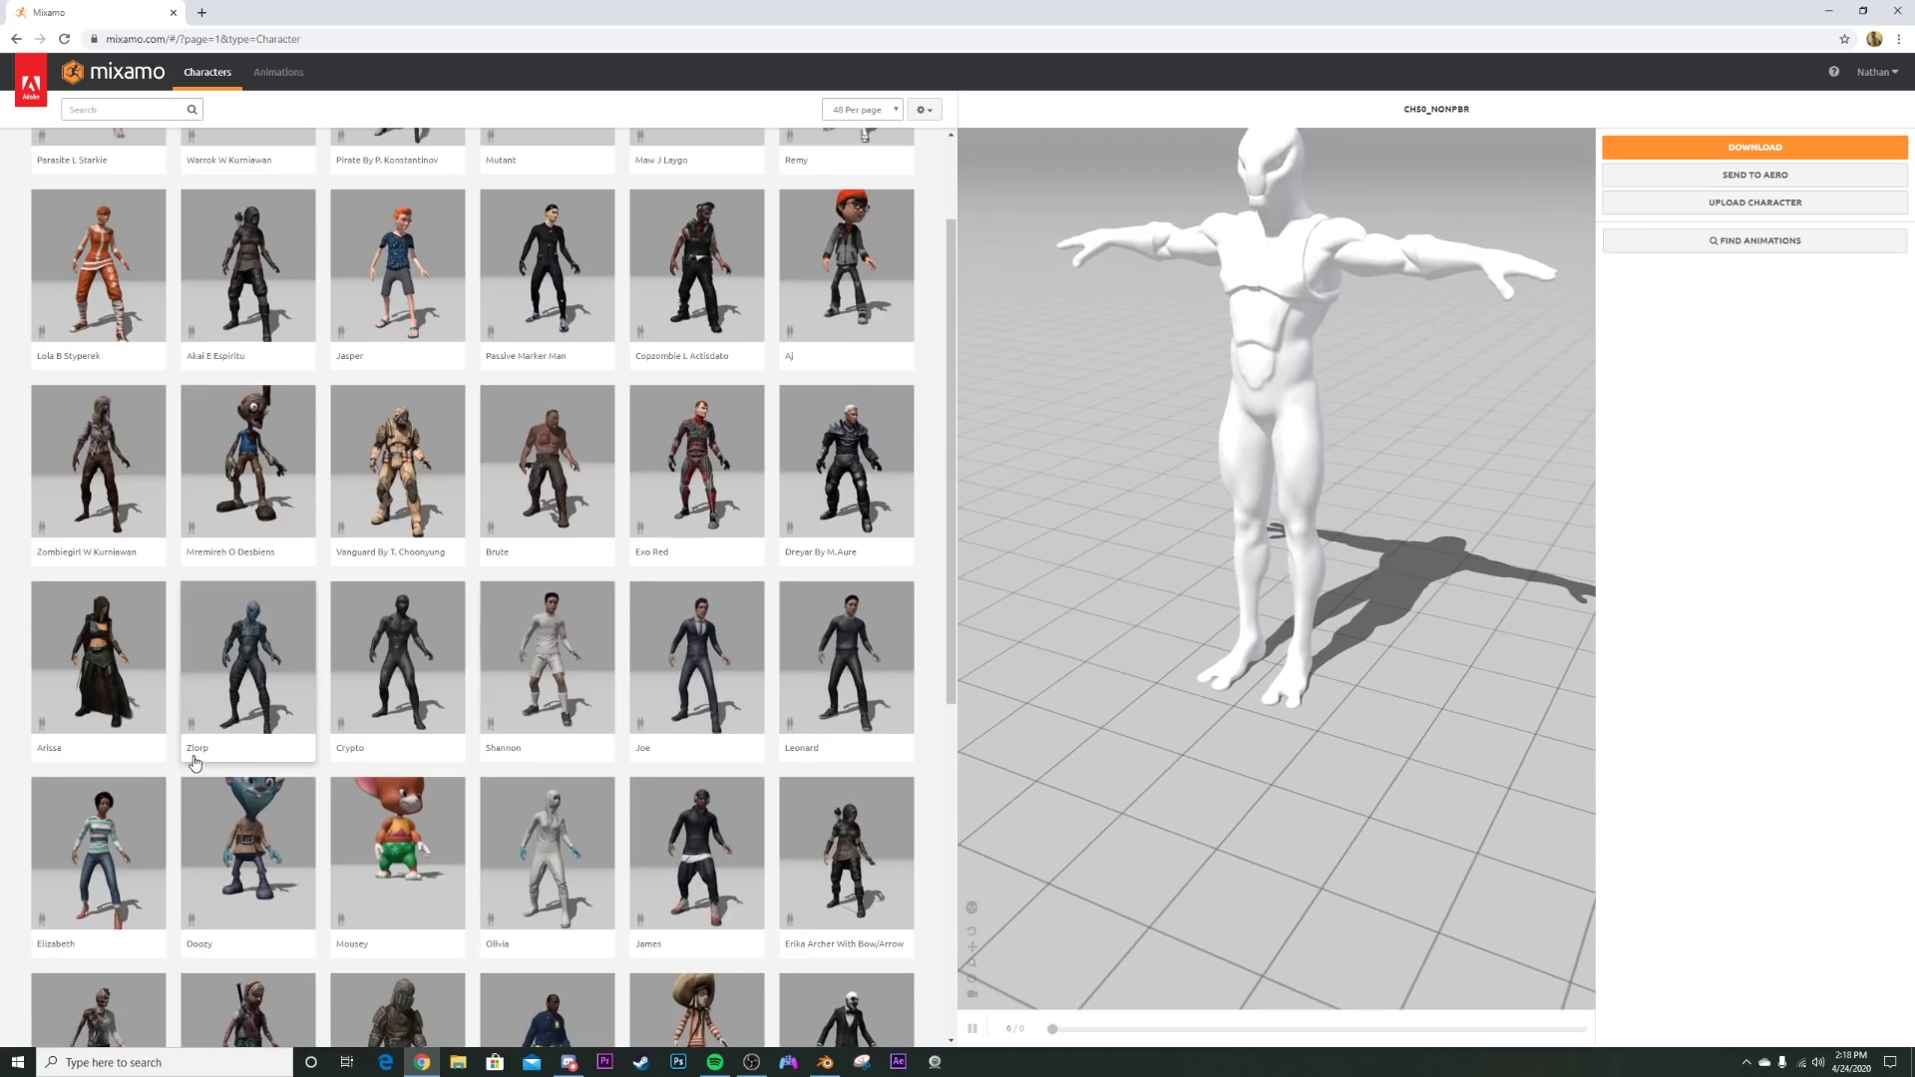
left_click(221, 712)
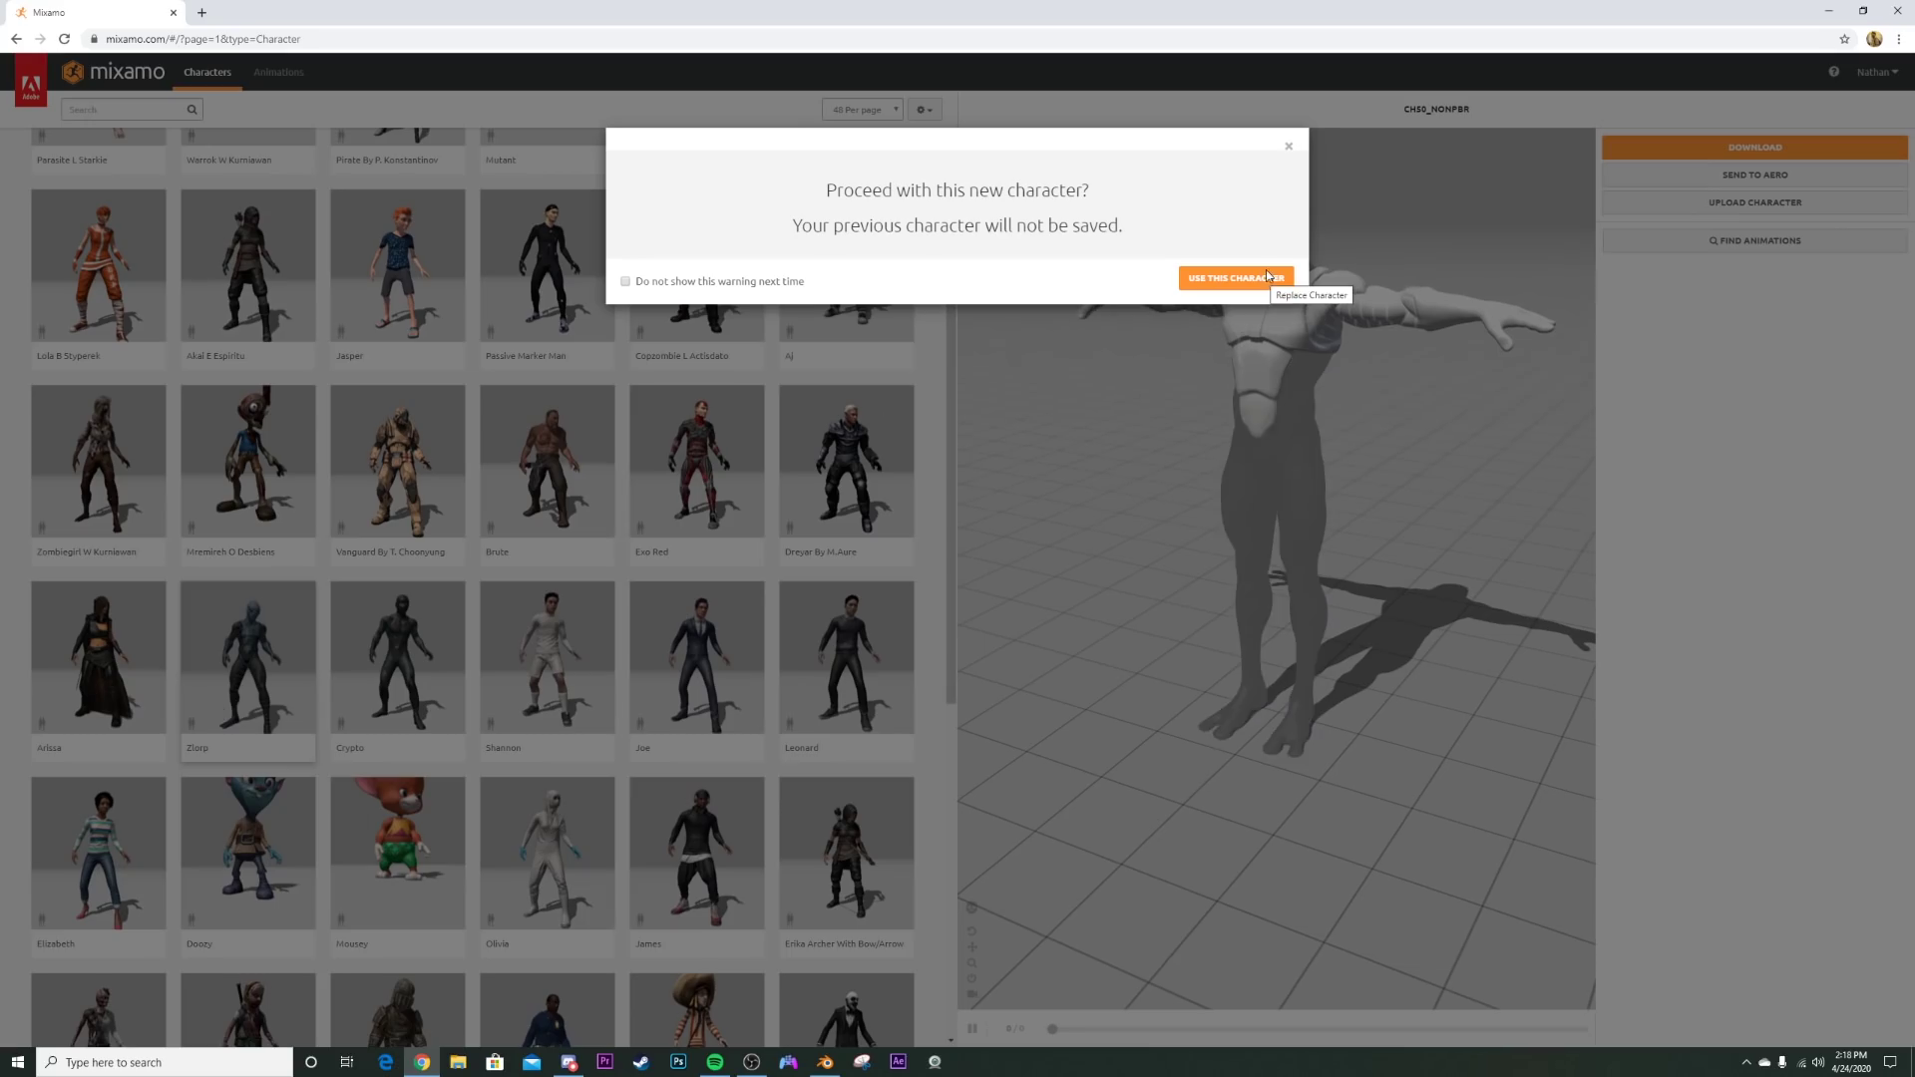
left_click(1265, 272)
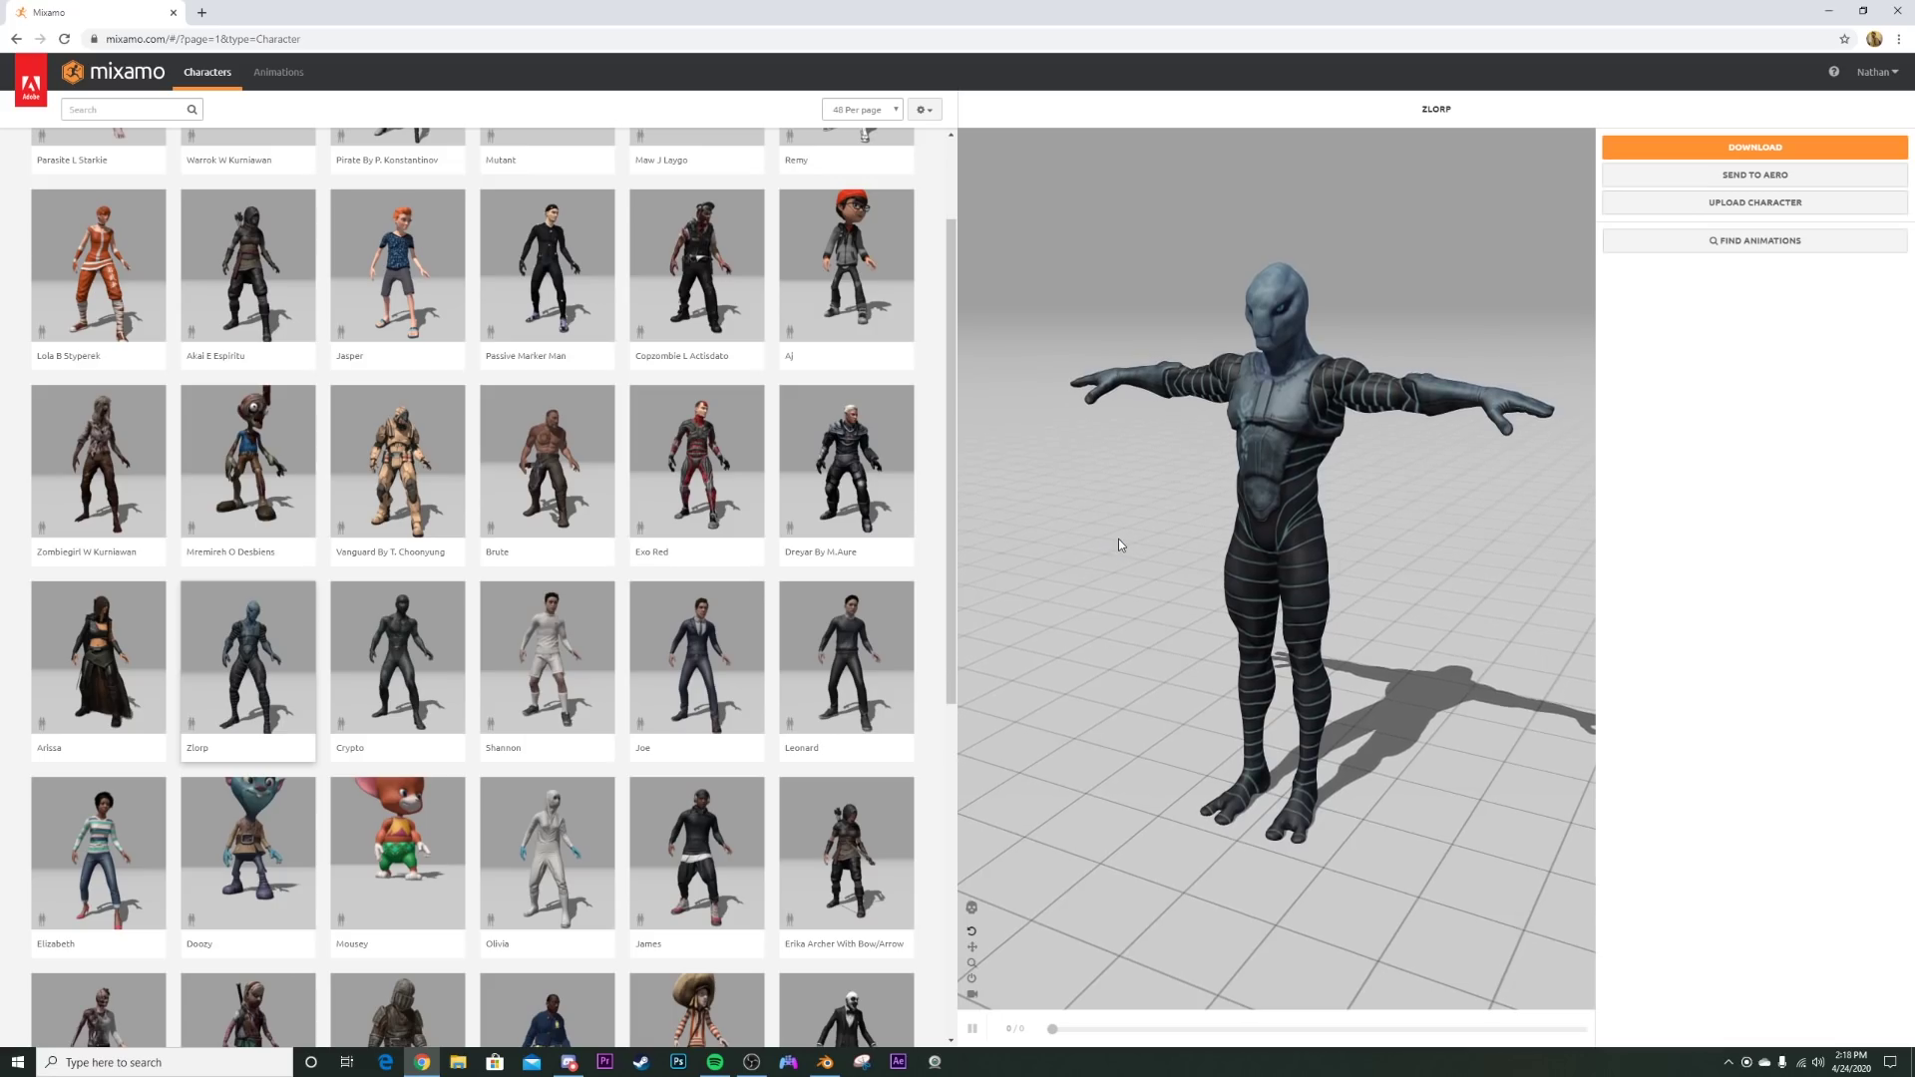
Step: Search animations for 'idle' and apply Happy Idle to Zlorp, previewing it from the side
left_click(279, 74)
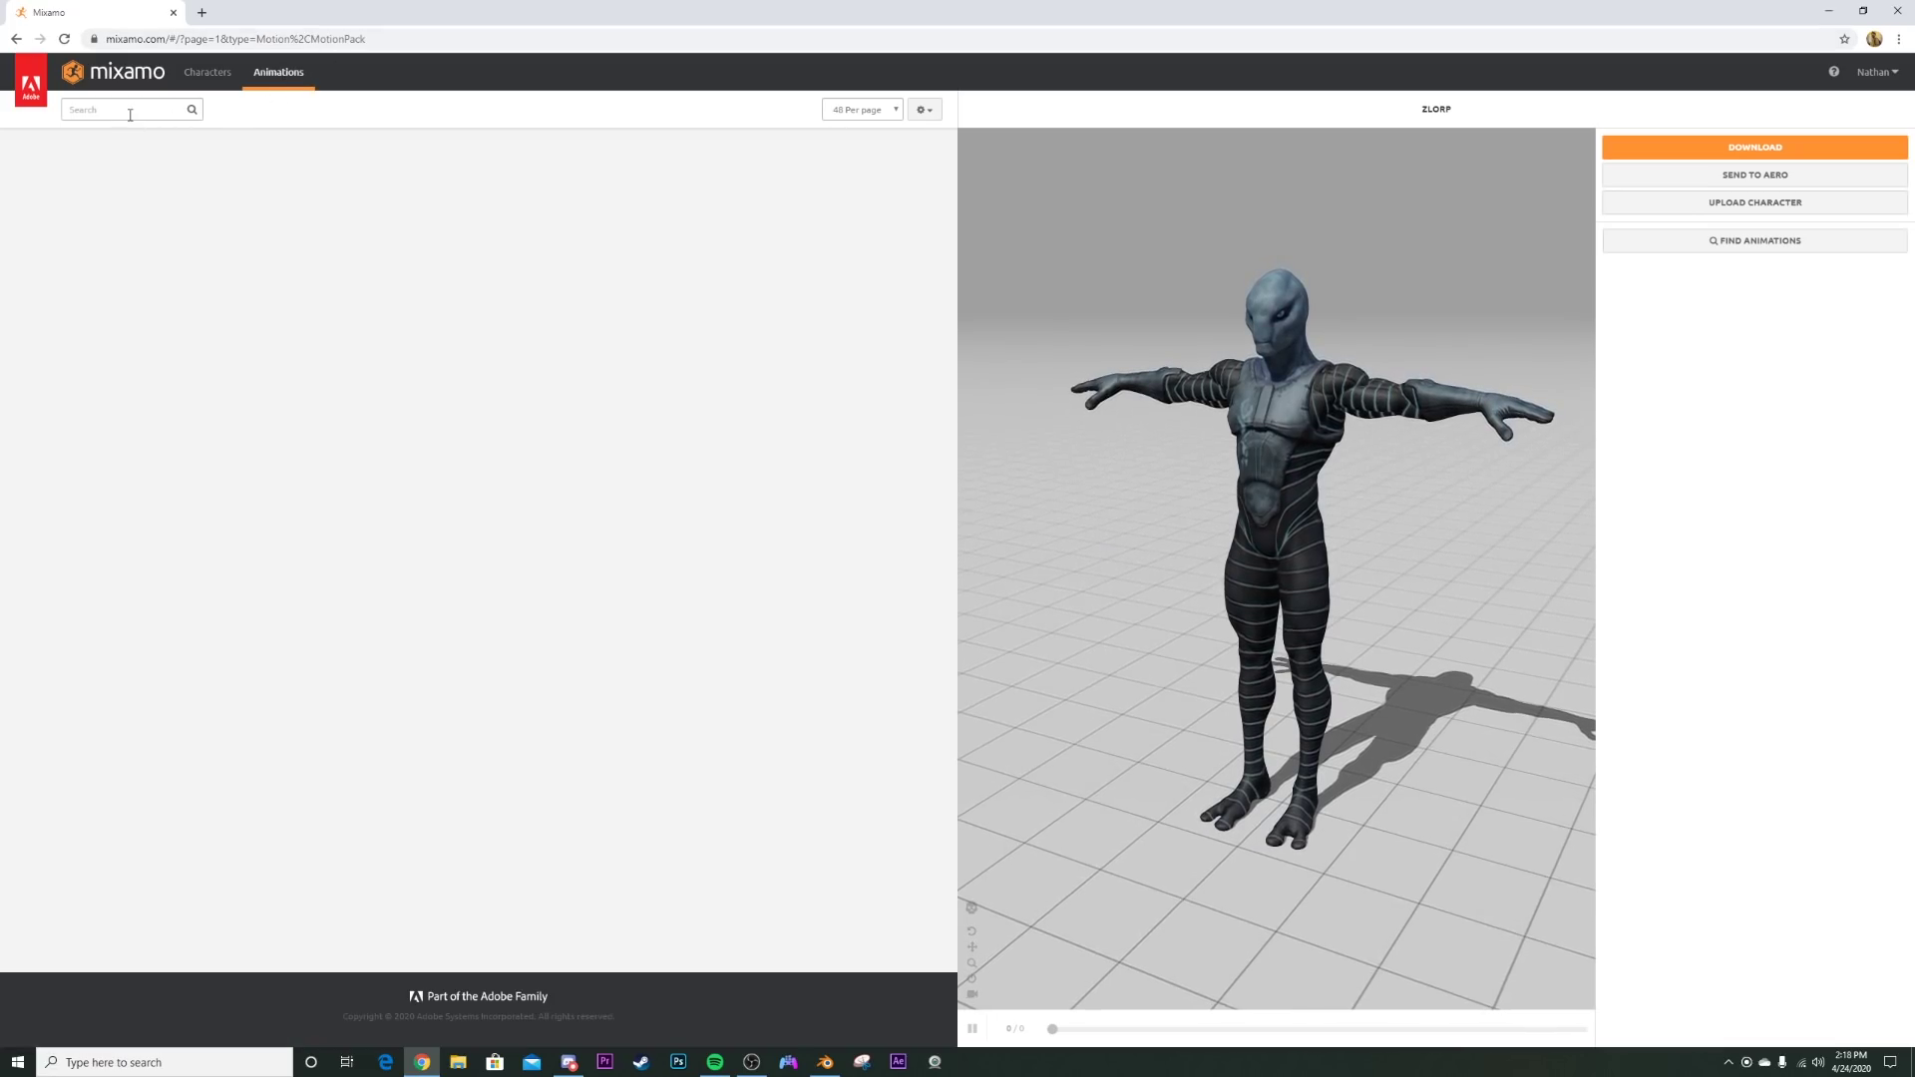
left_click(129, 112)
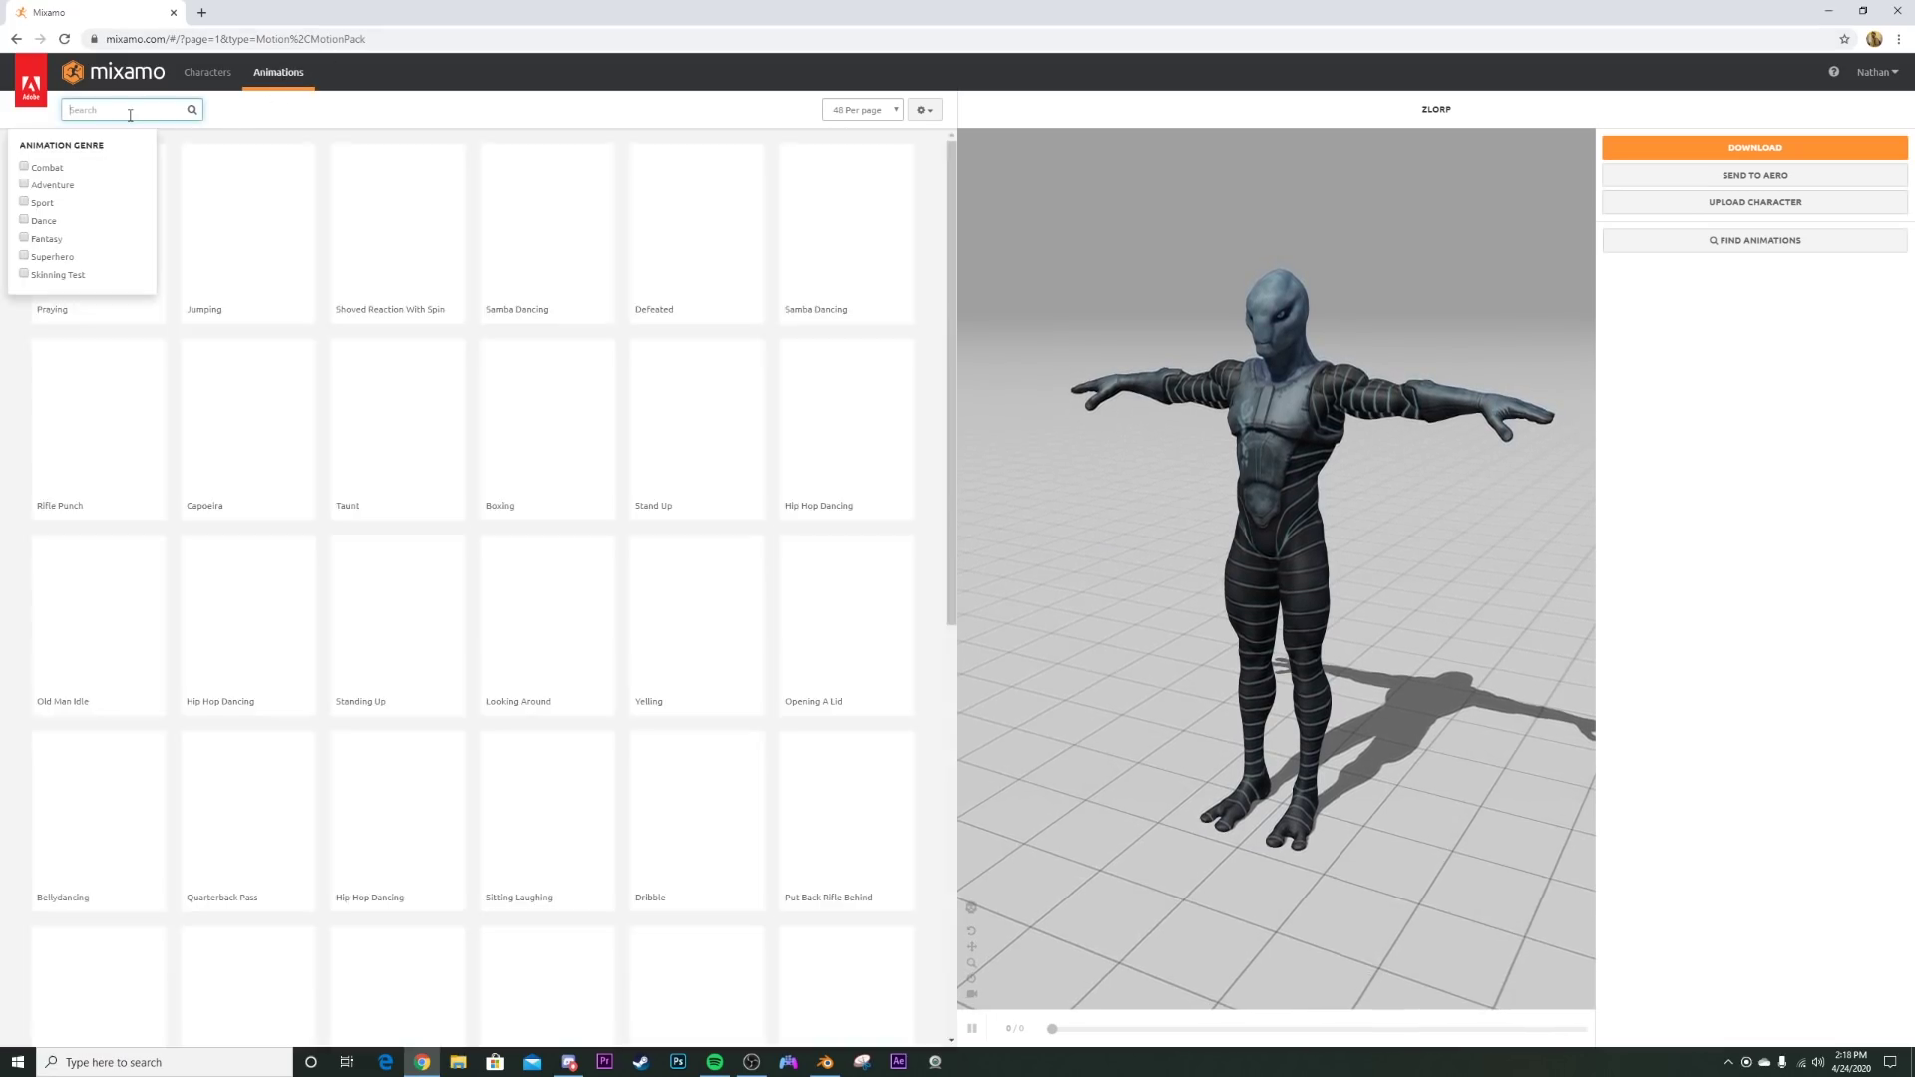
type("idle")
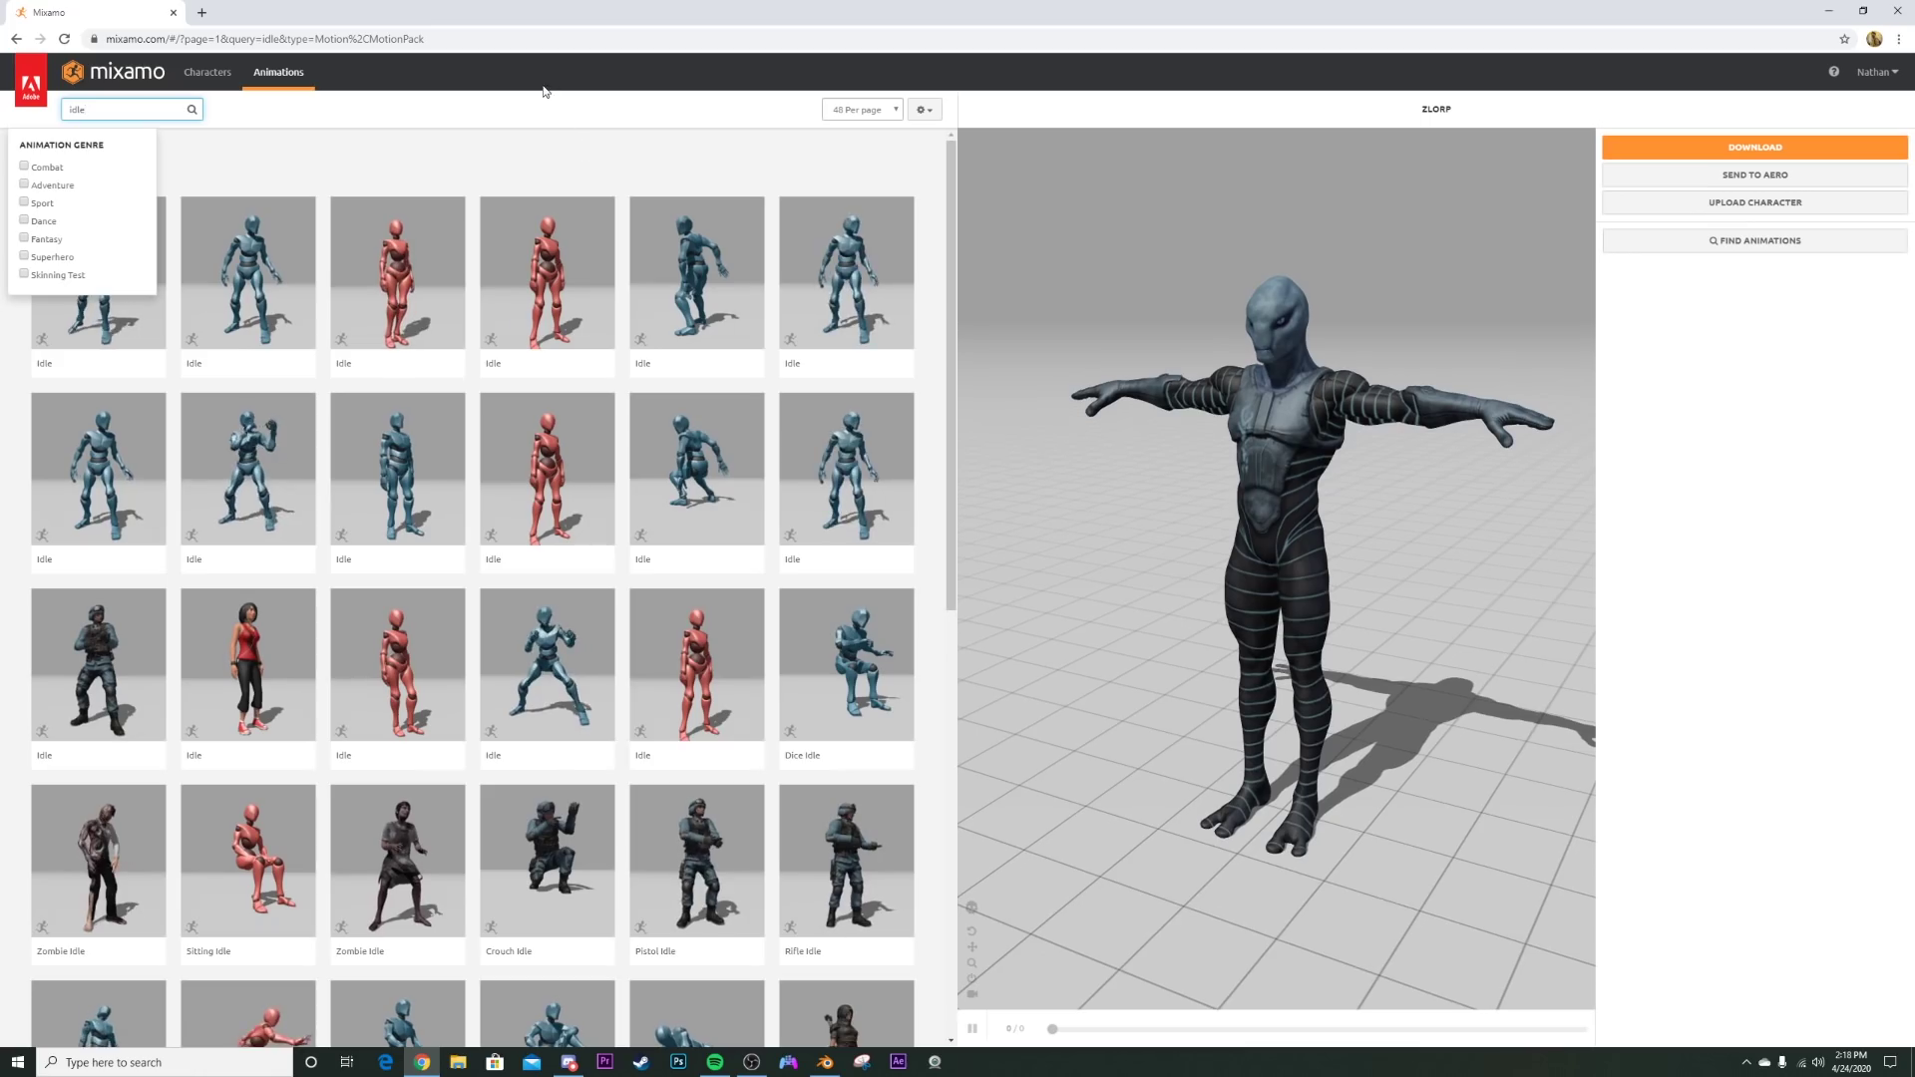
left_click(397, 469)
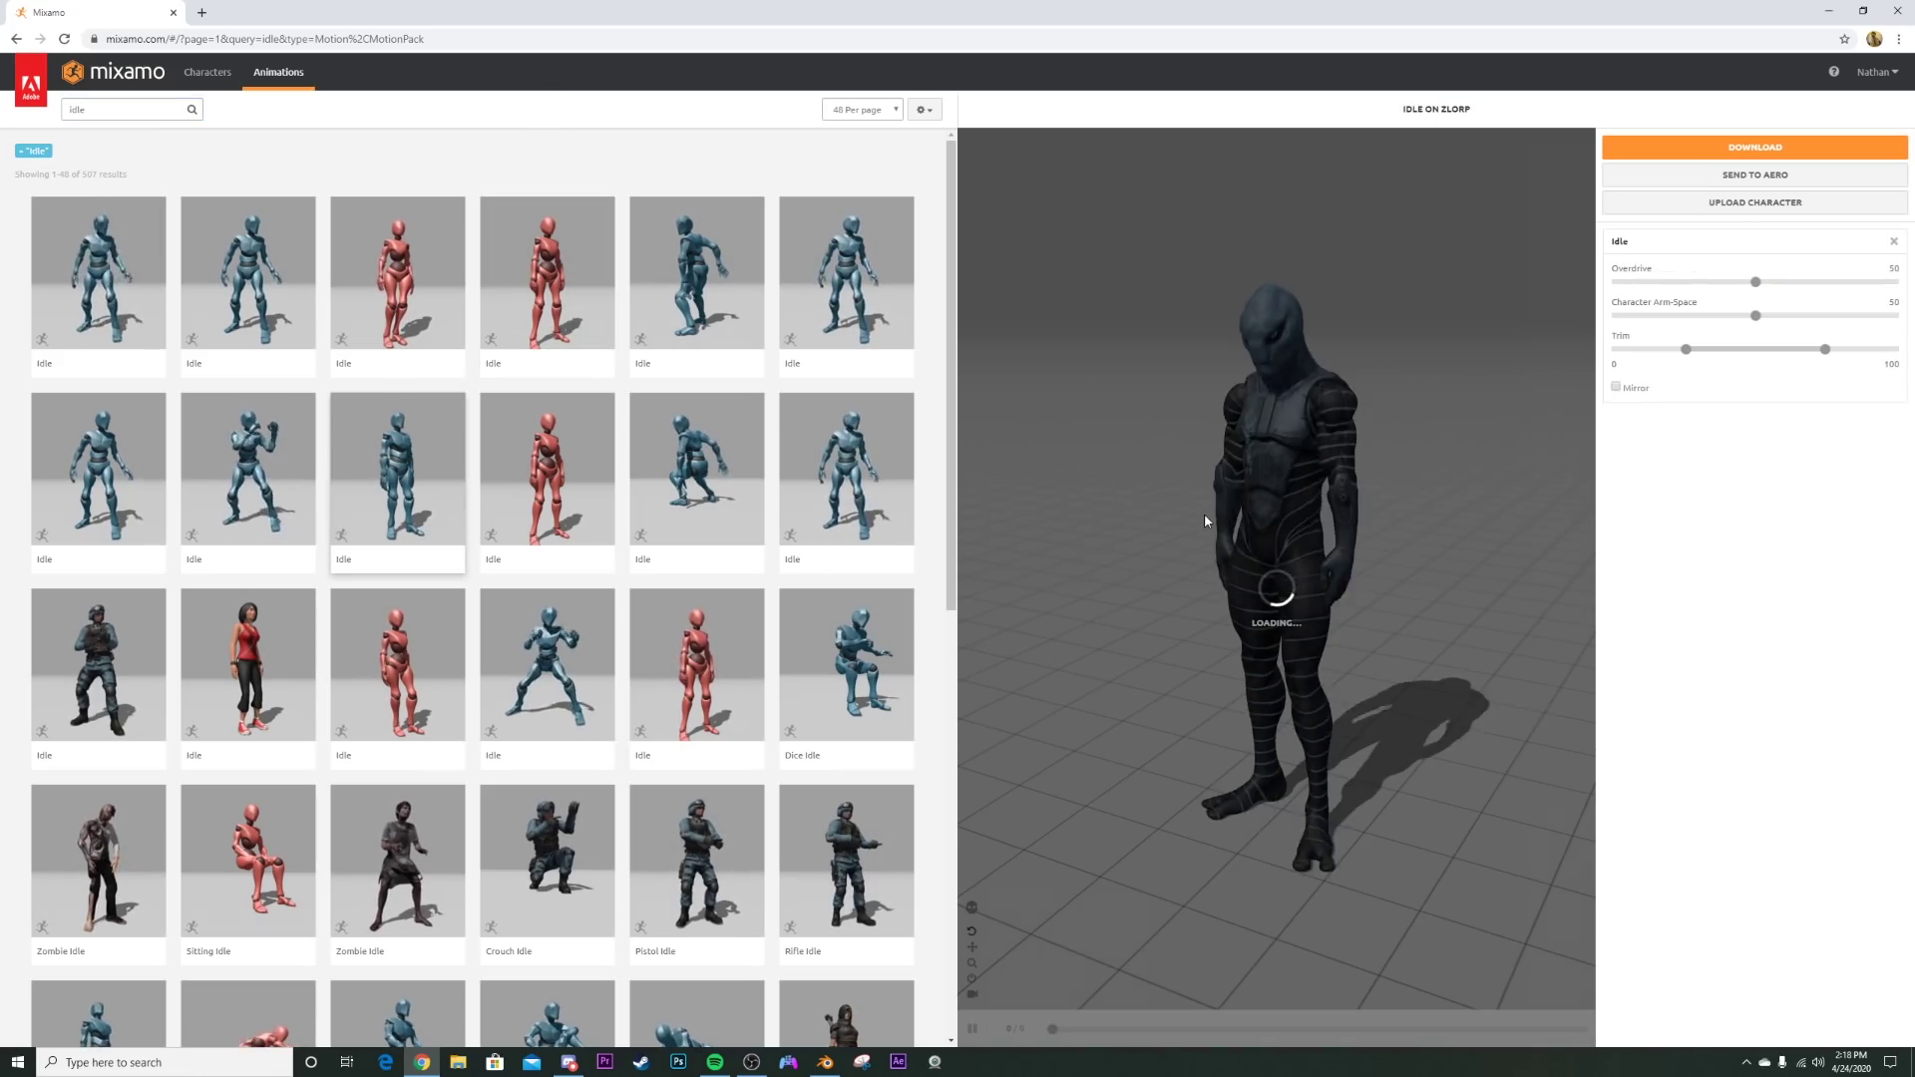
scroll(159, 798, "down", 2)
left_click(160, 841)
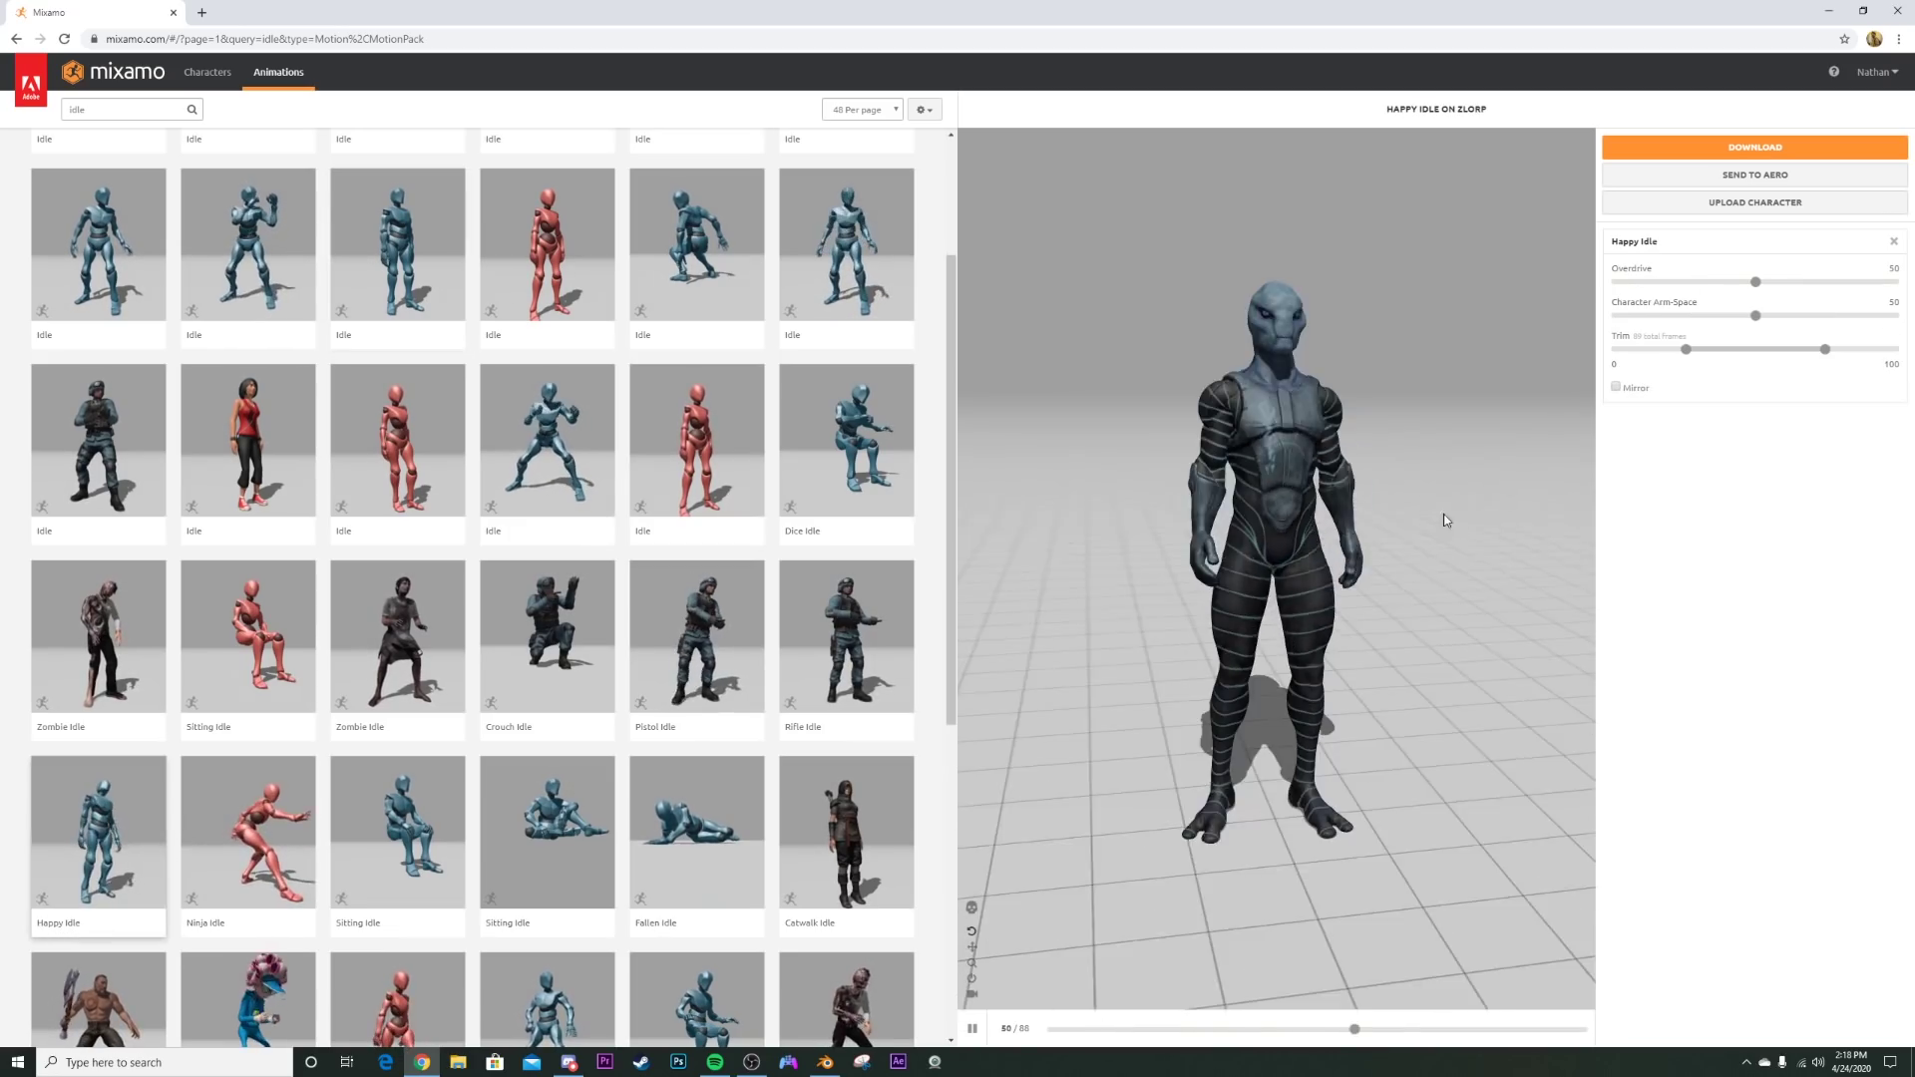
left_click_drag(1444, 520, 1508, 513)
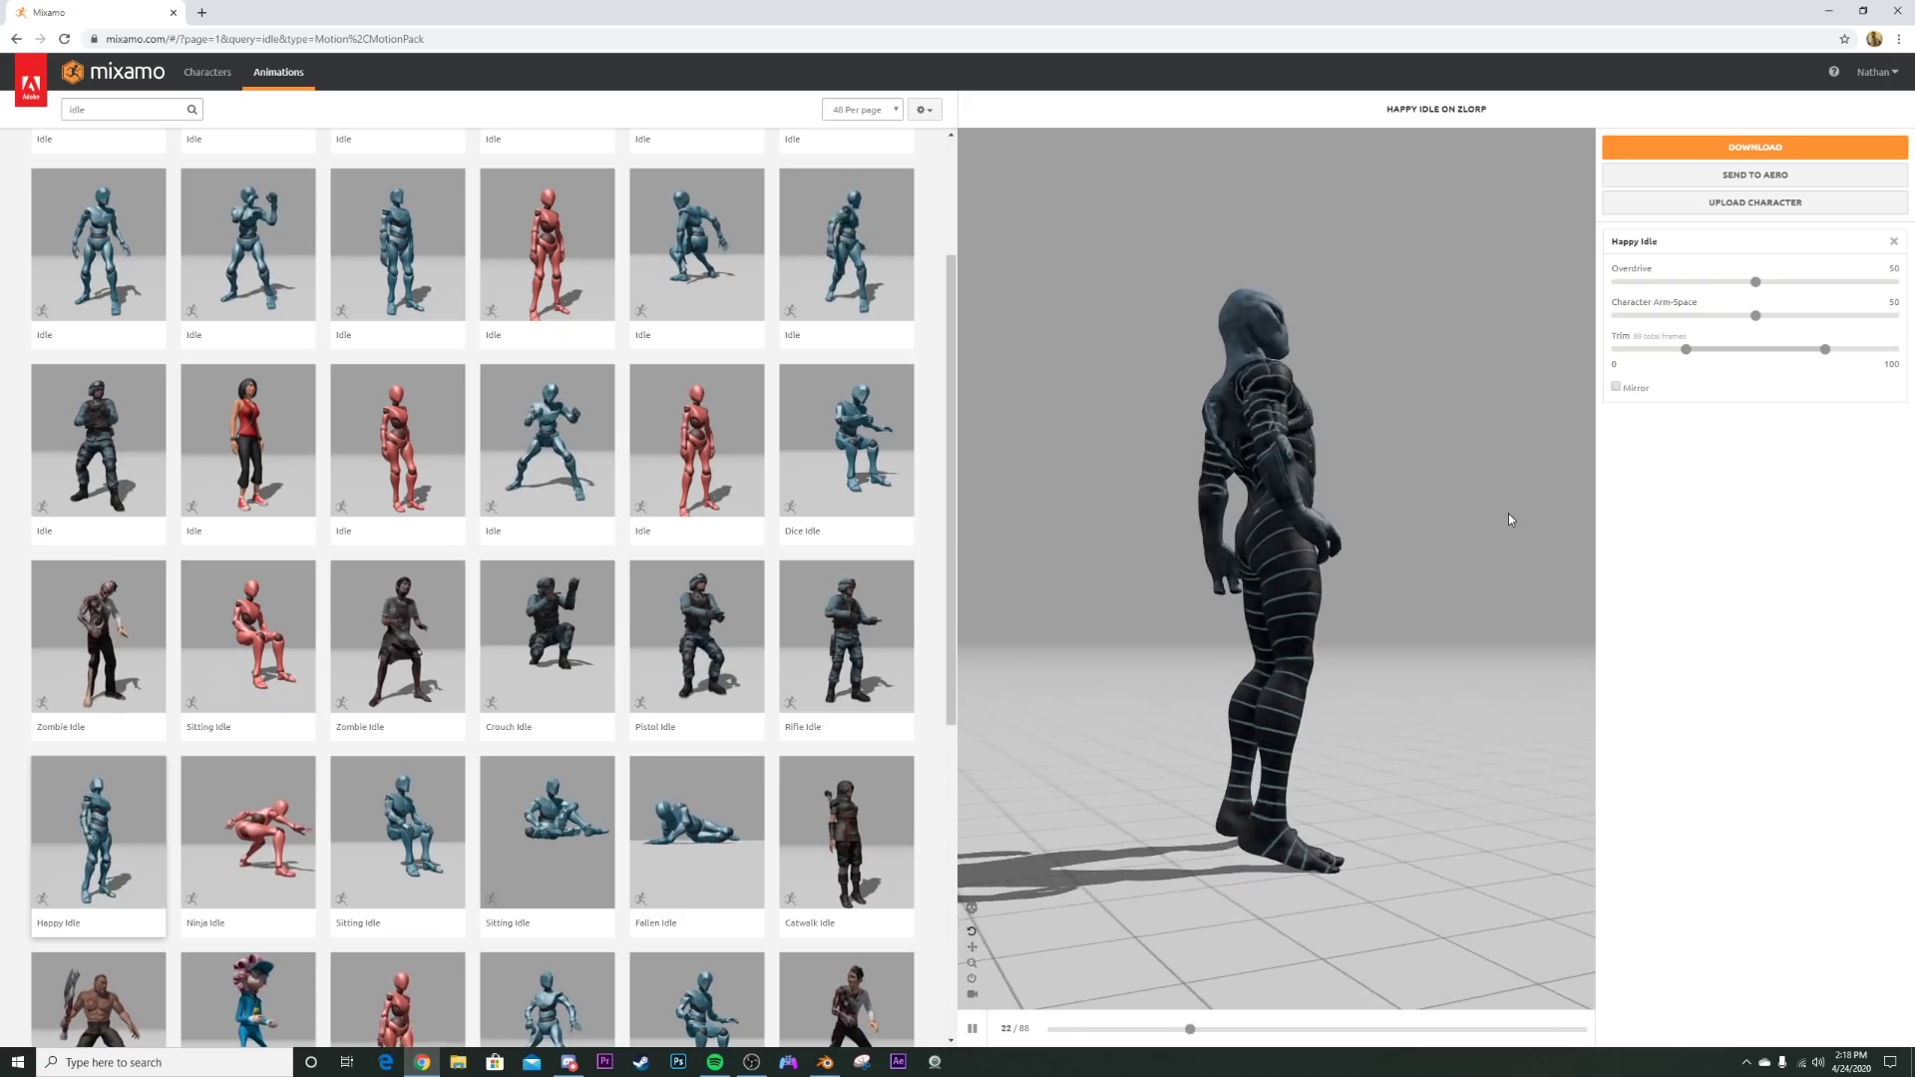
left_click(971, 1030)
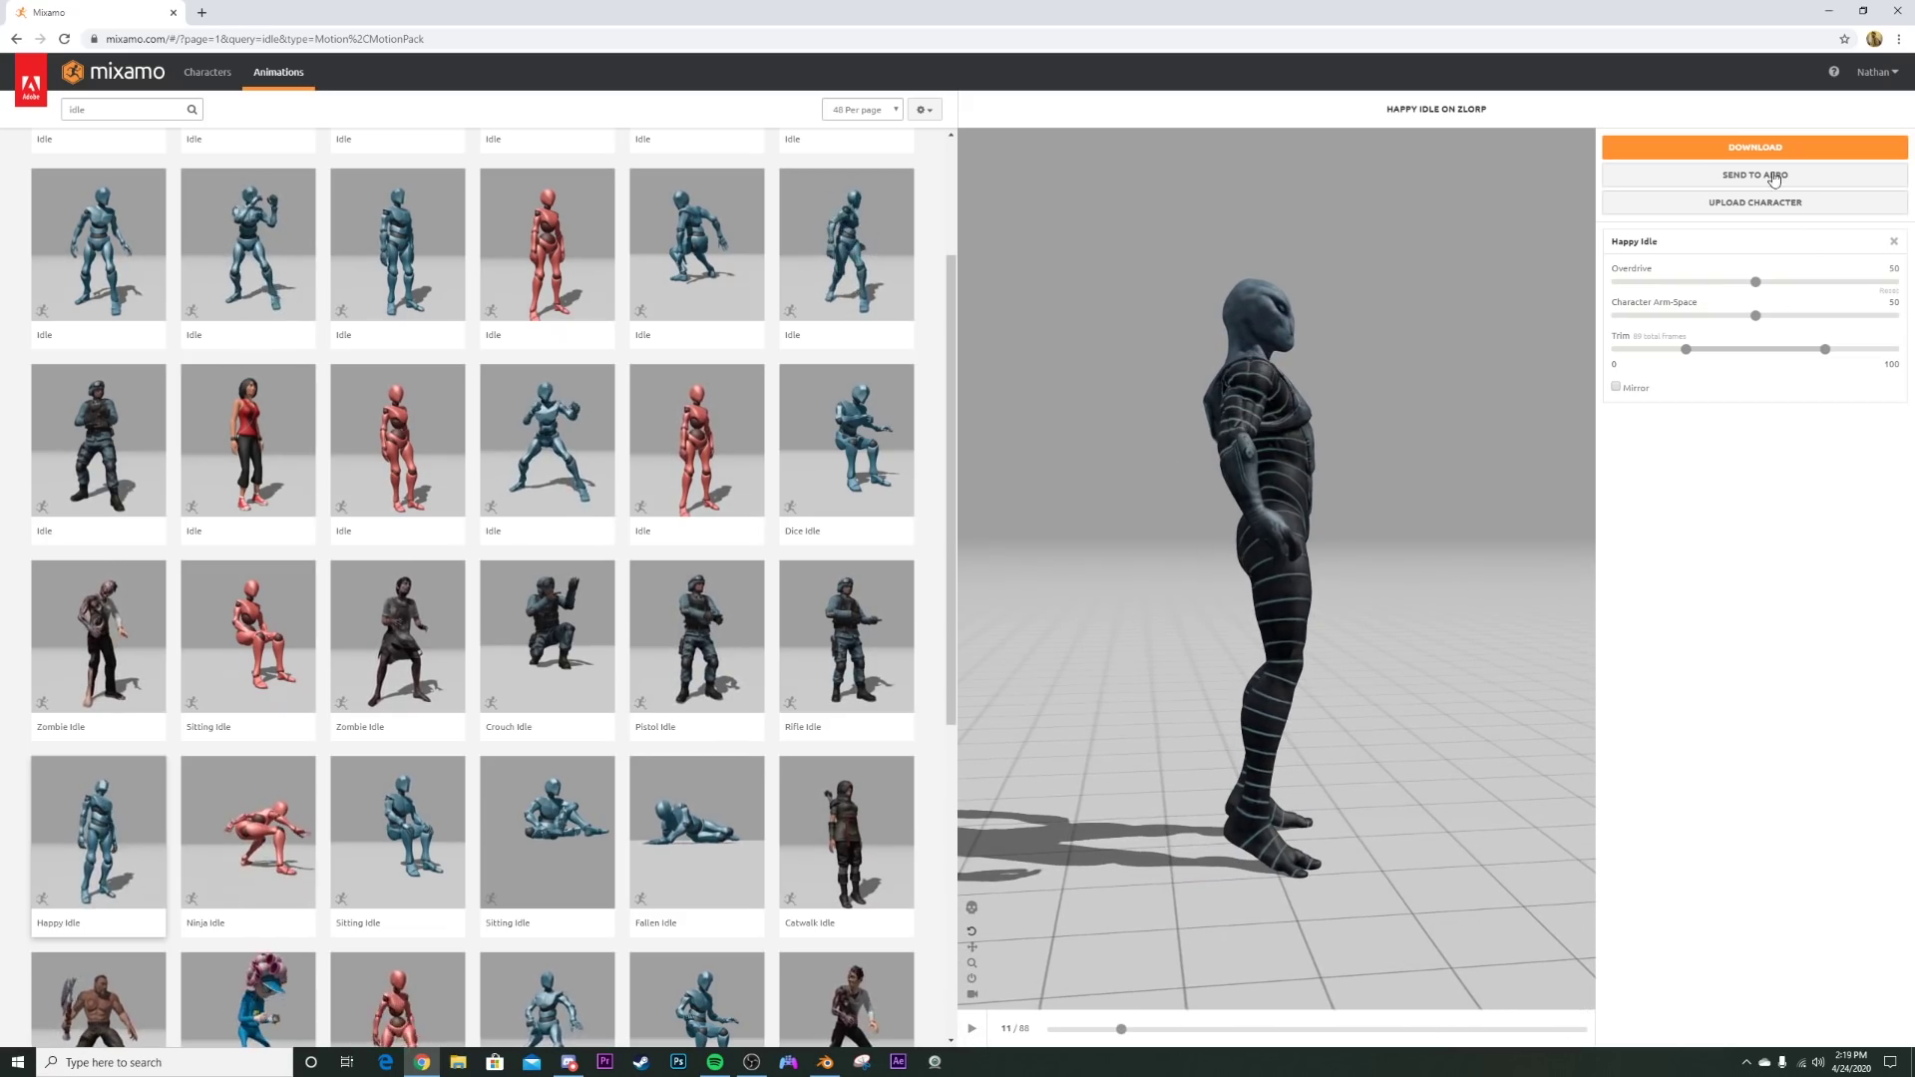
Step: Download the Happy Idle character as an FBX with skin
left_click(1762, 145)
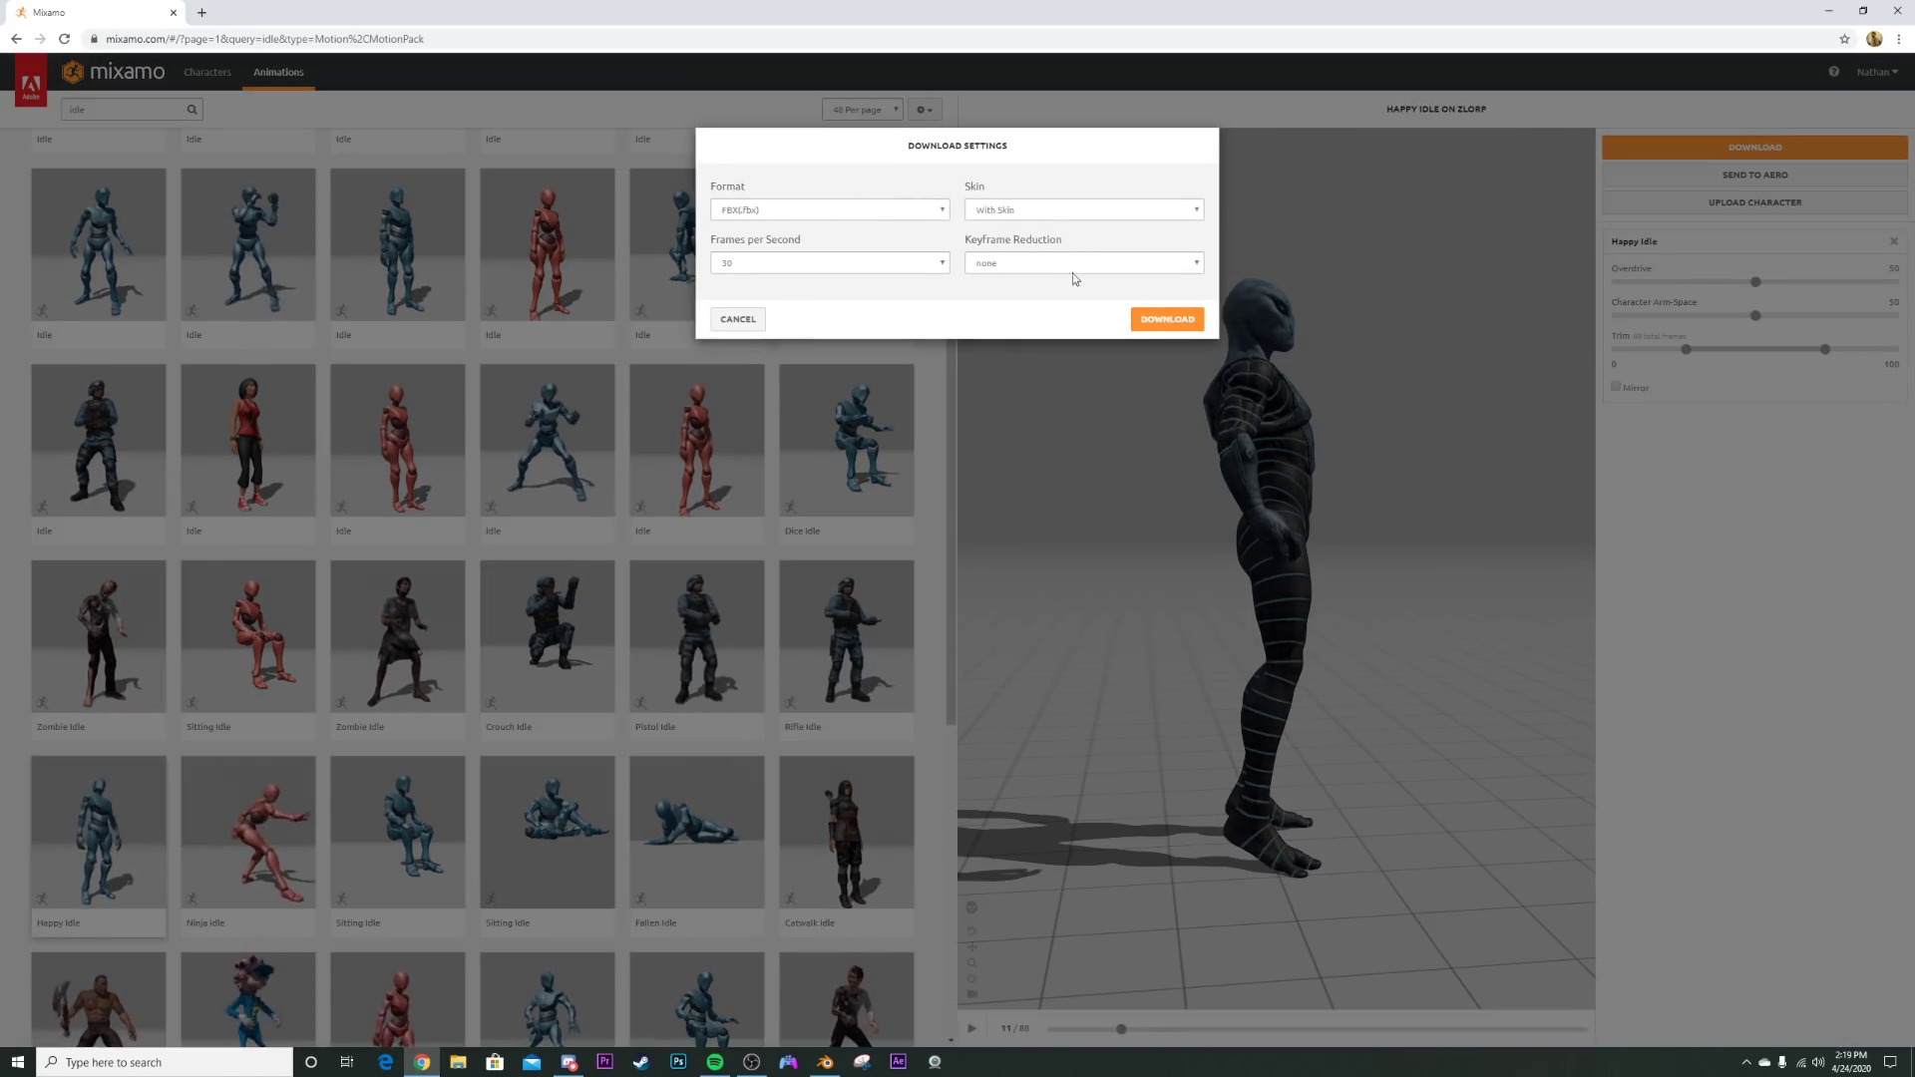
left_click(1167, 318)
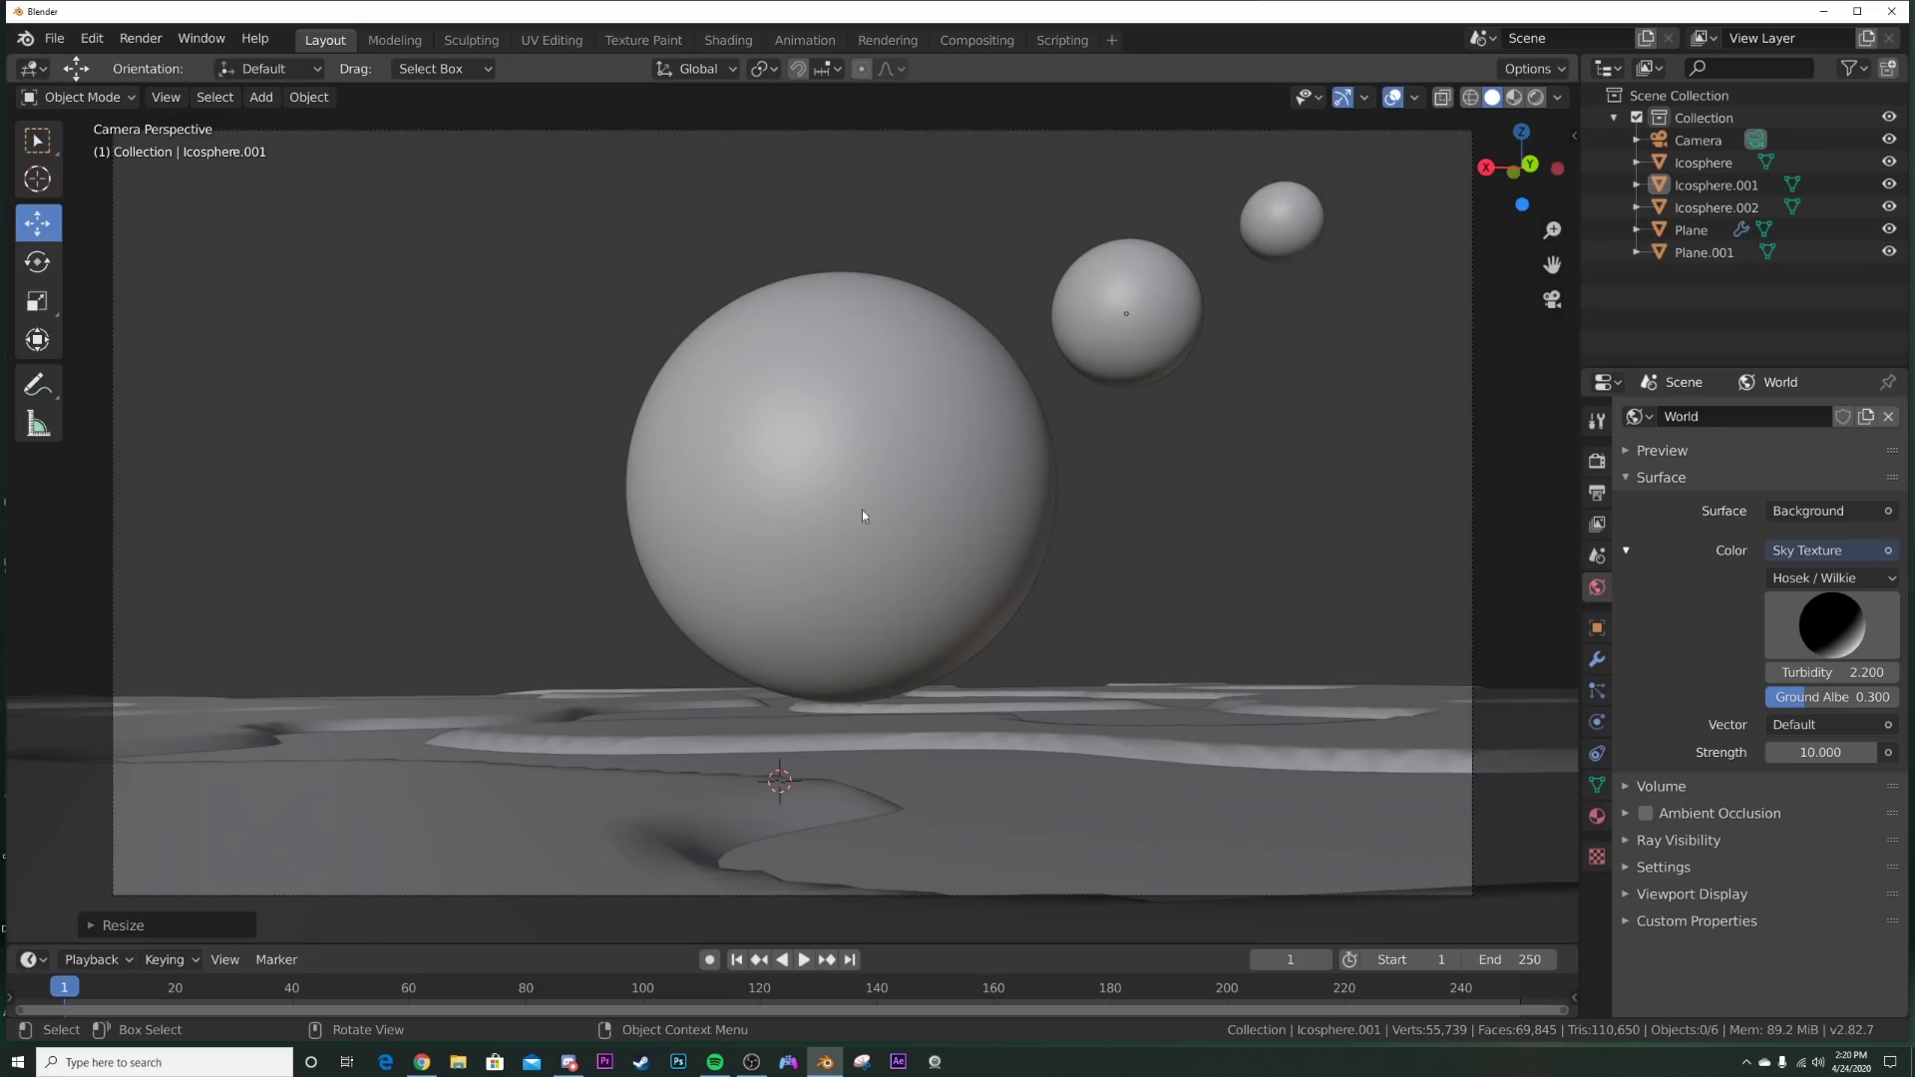
left_click(54, 38)
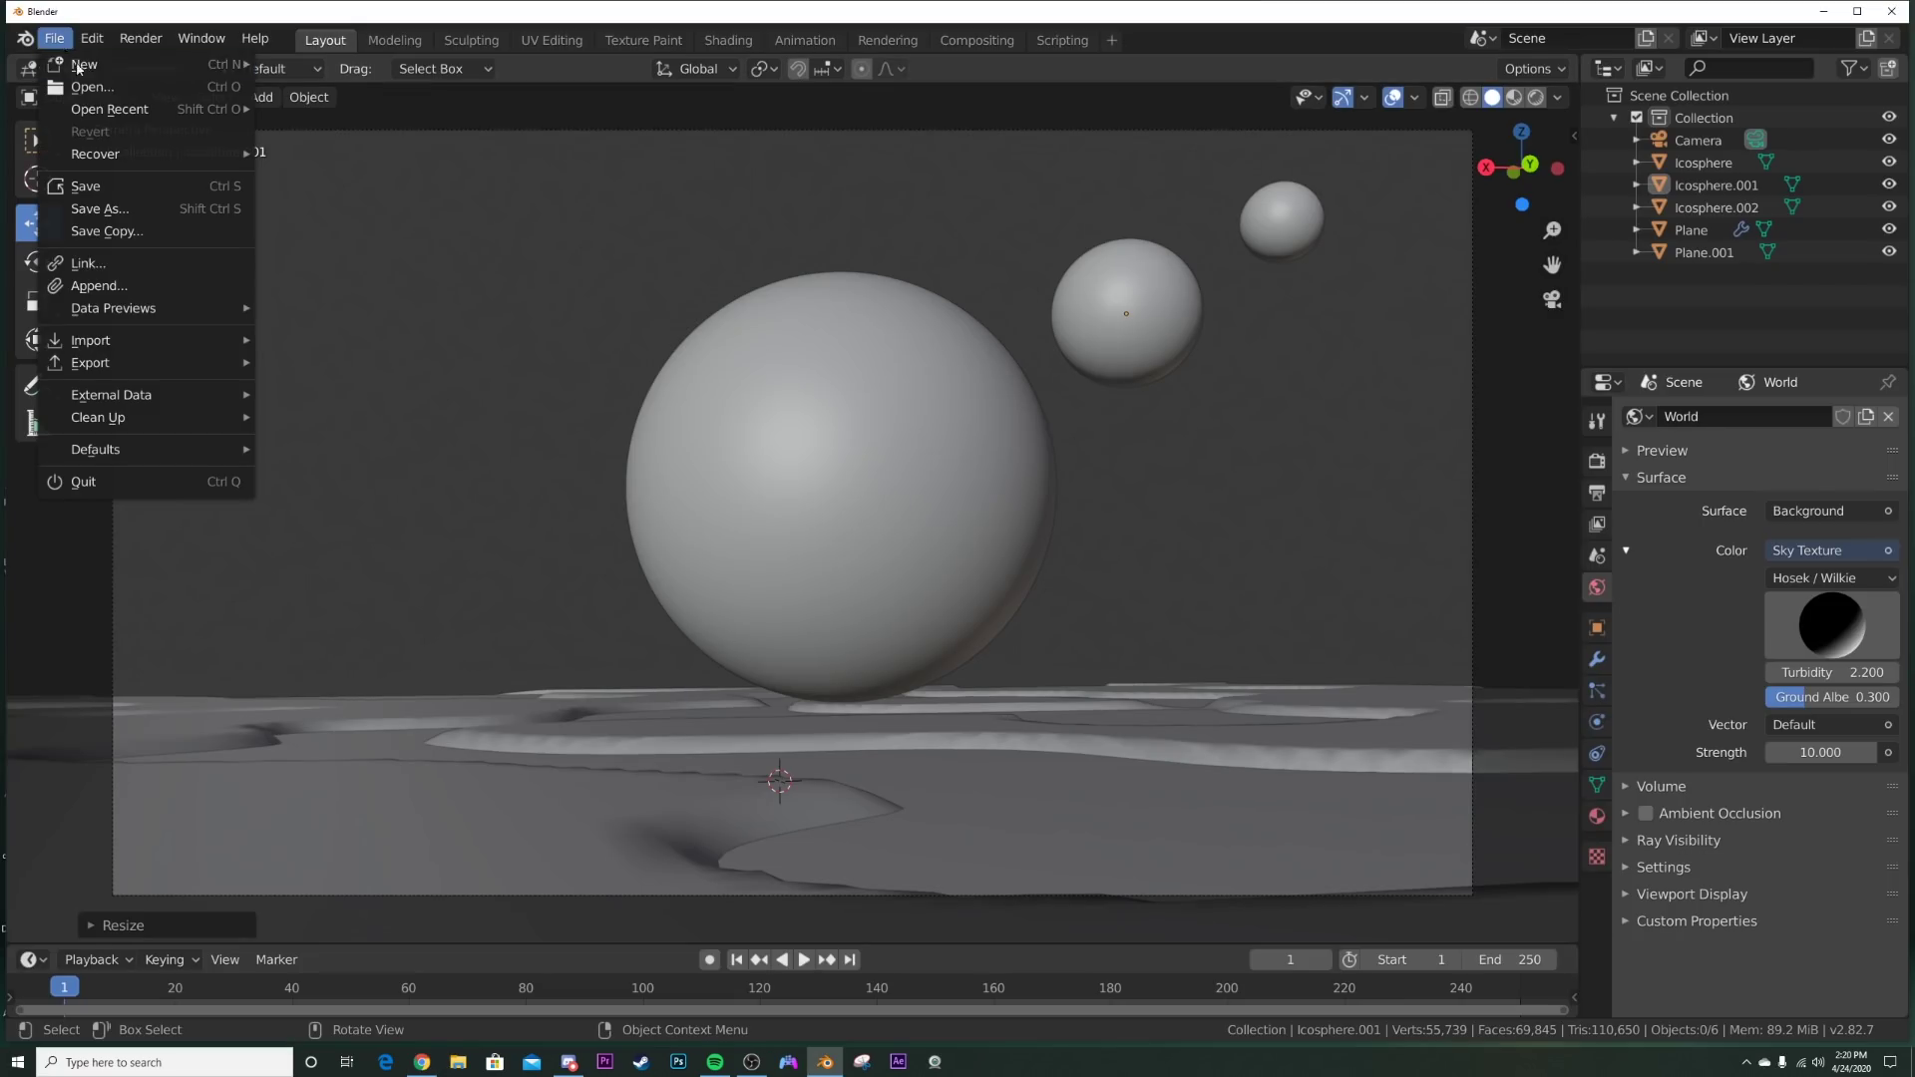
Step: Import Happy Idle.fbx from the Desktop and move the armature left of the large sphere
mouse_move(113, 343)
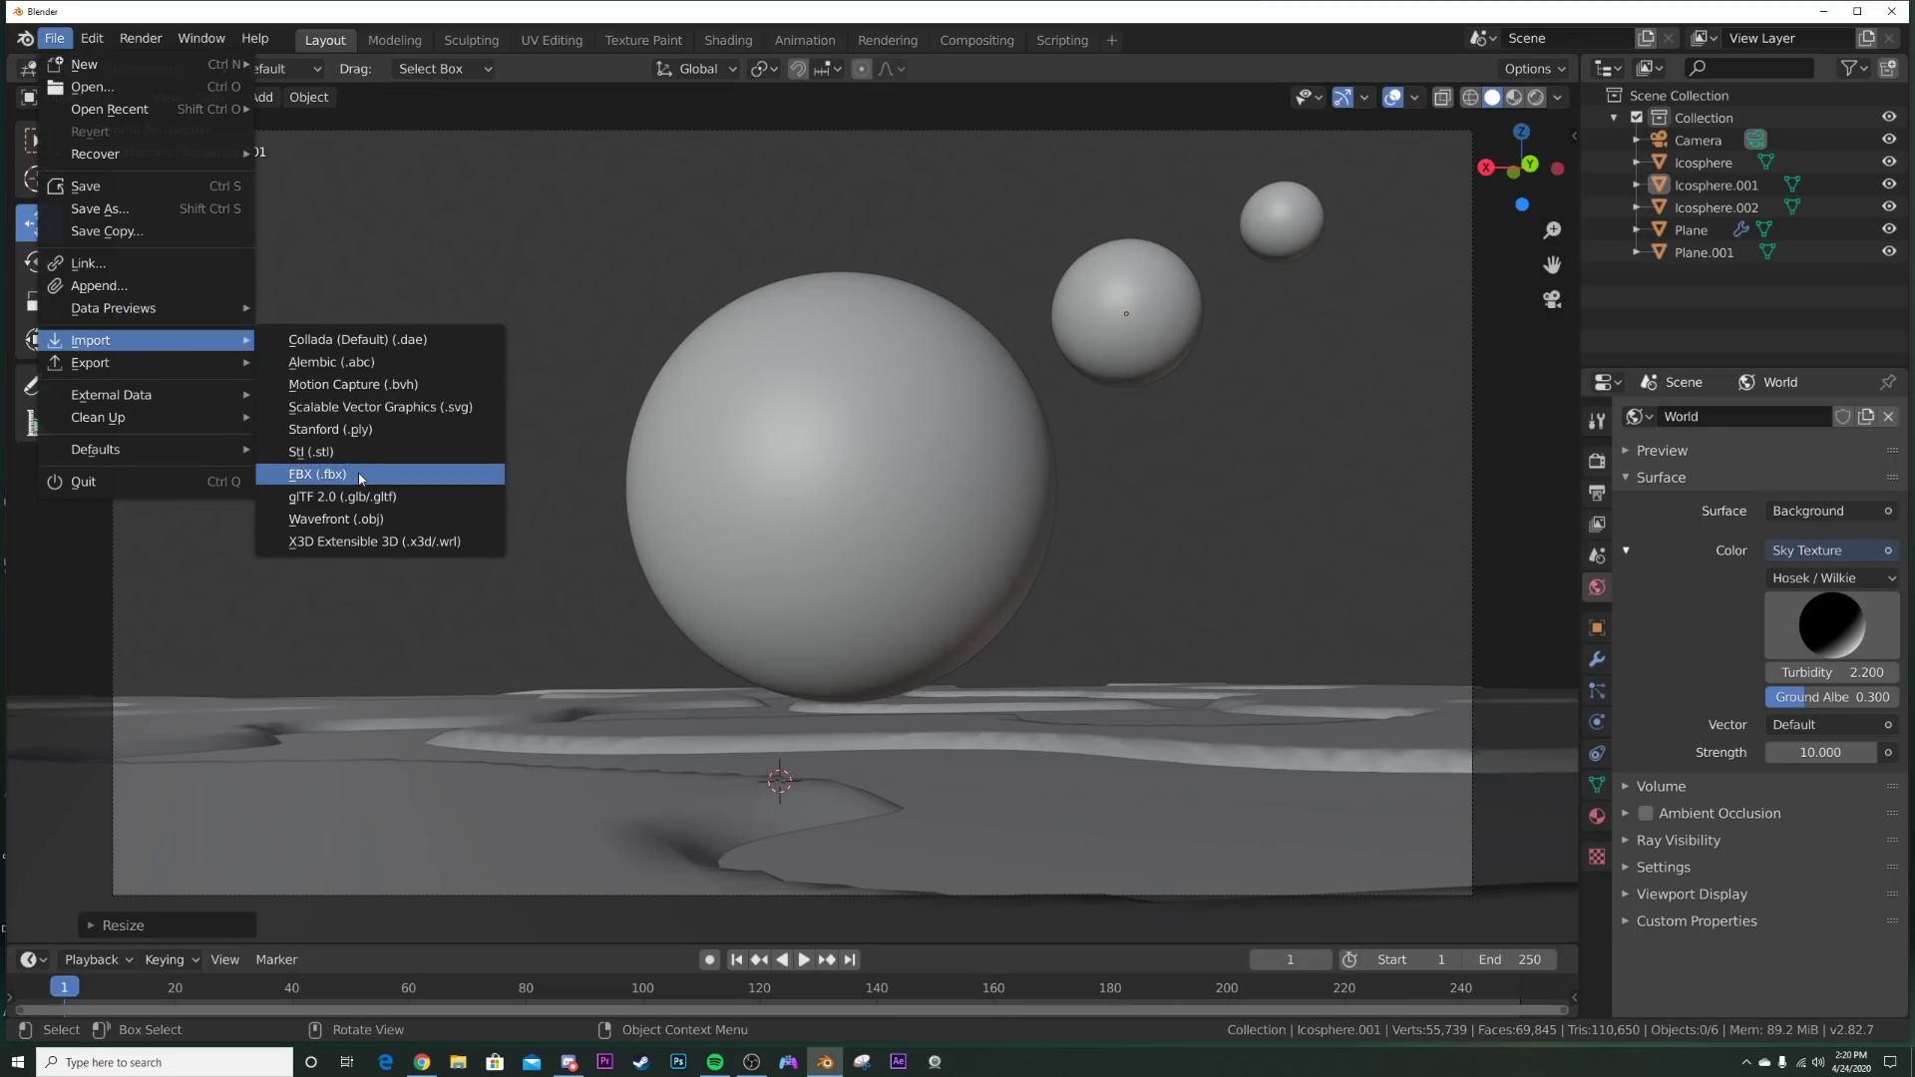
left_click(329, 474)
left_click(435, 422)
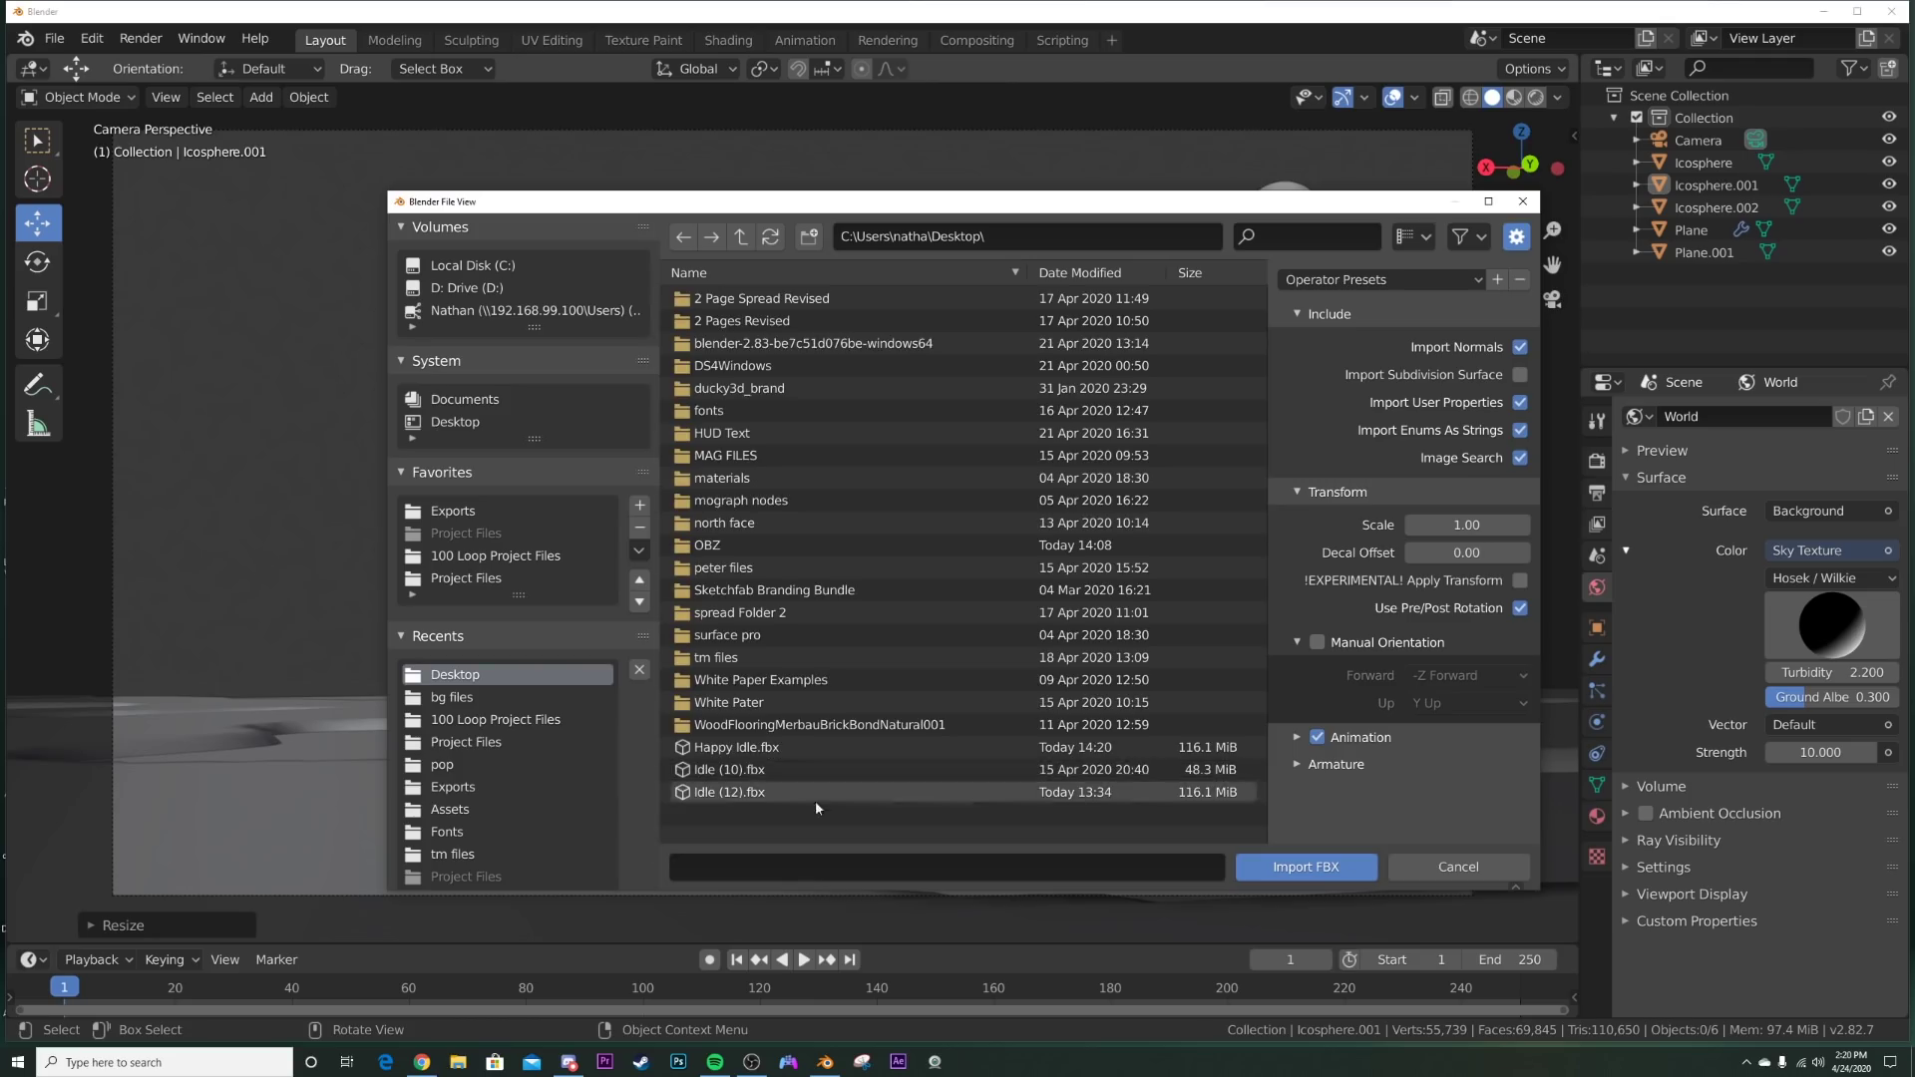
double_click(717, 750)
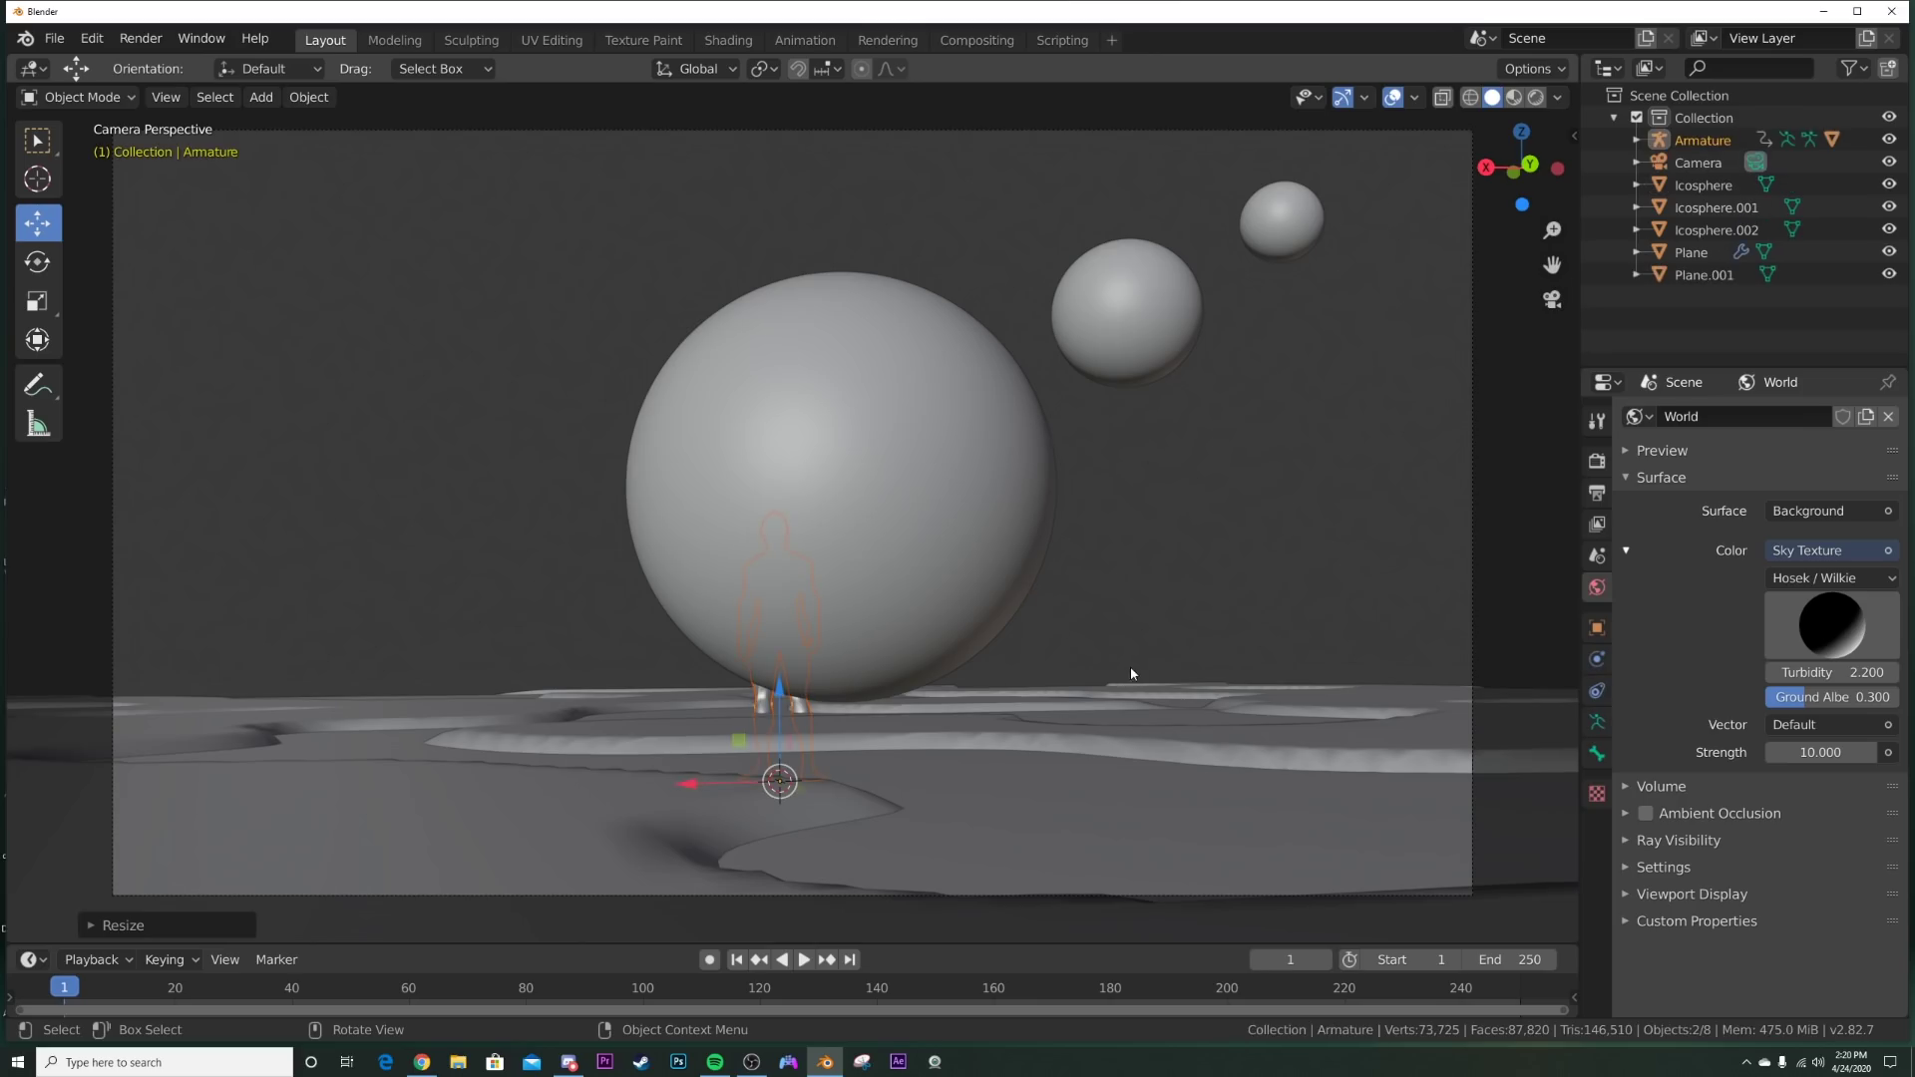
left_click_drag(736, 783, 415, 551)
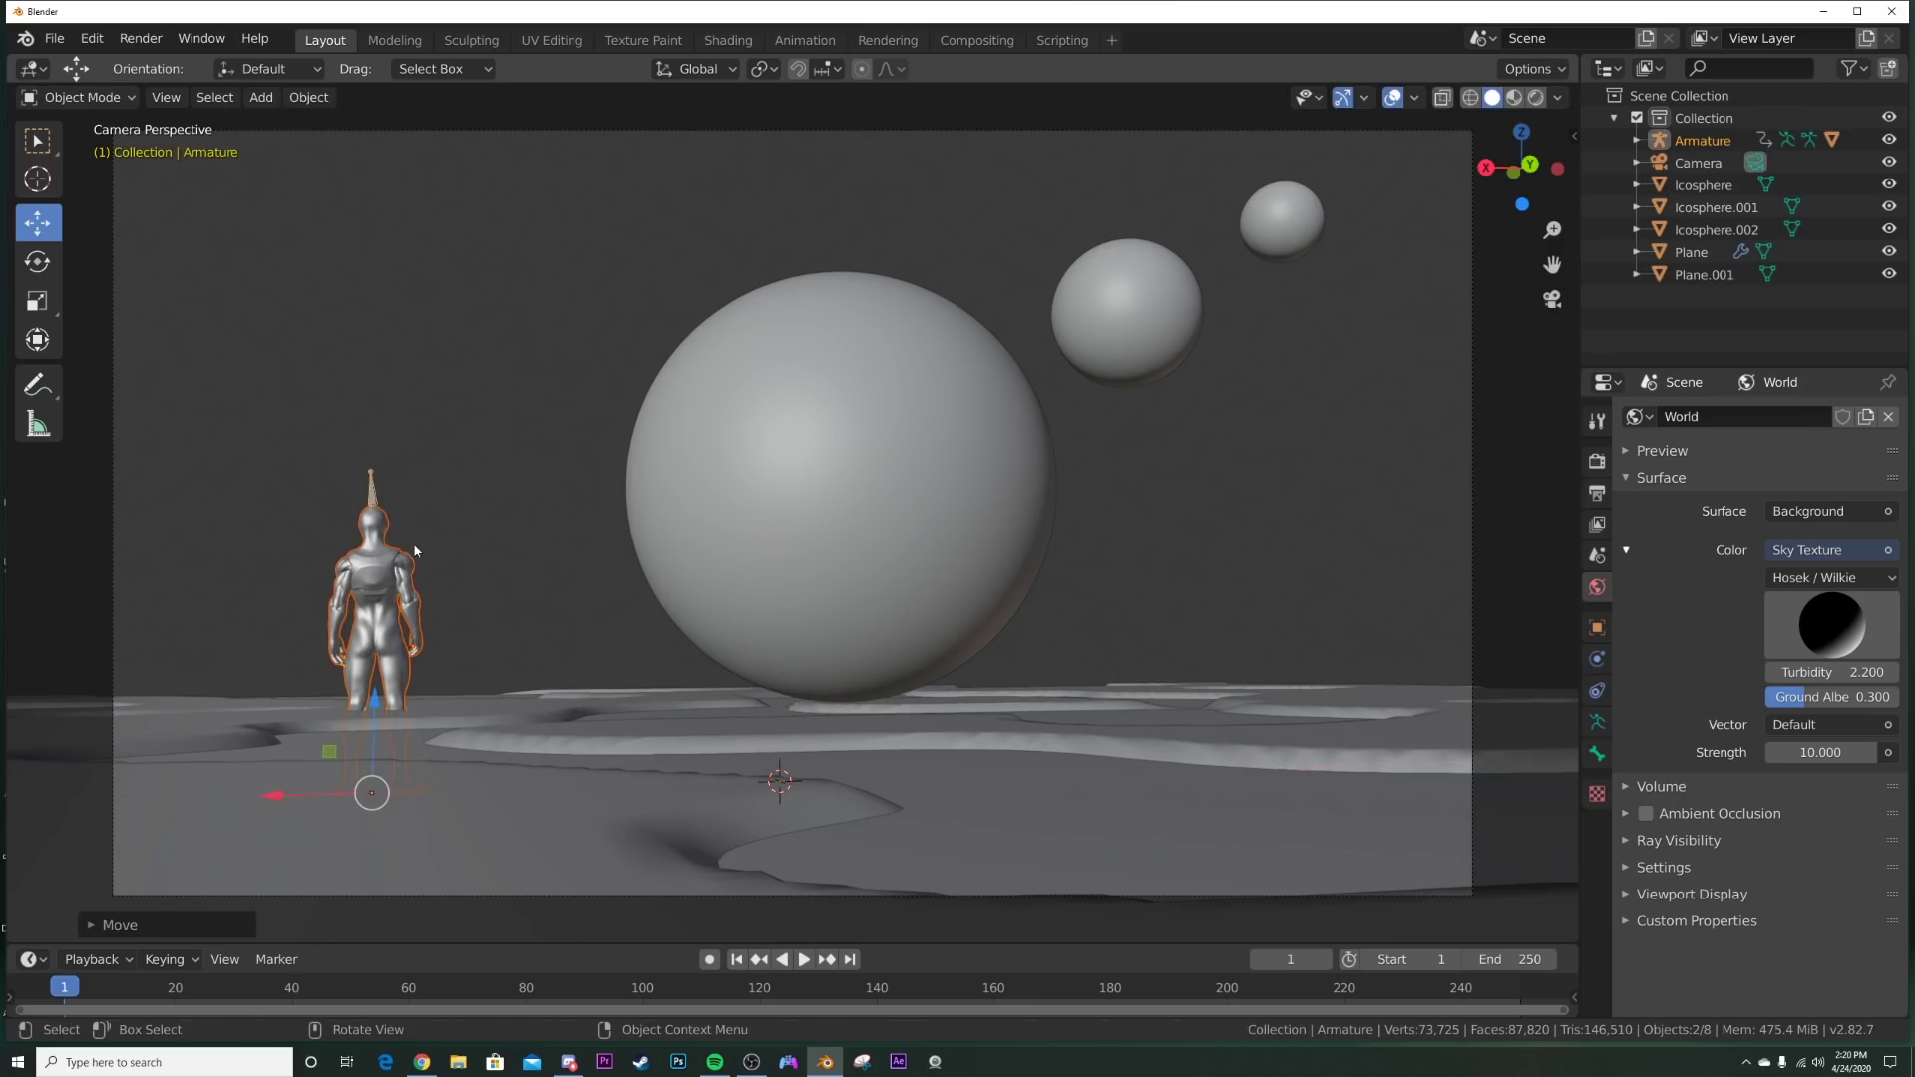
left_click(372, 492)
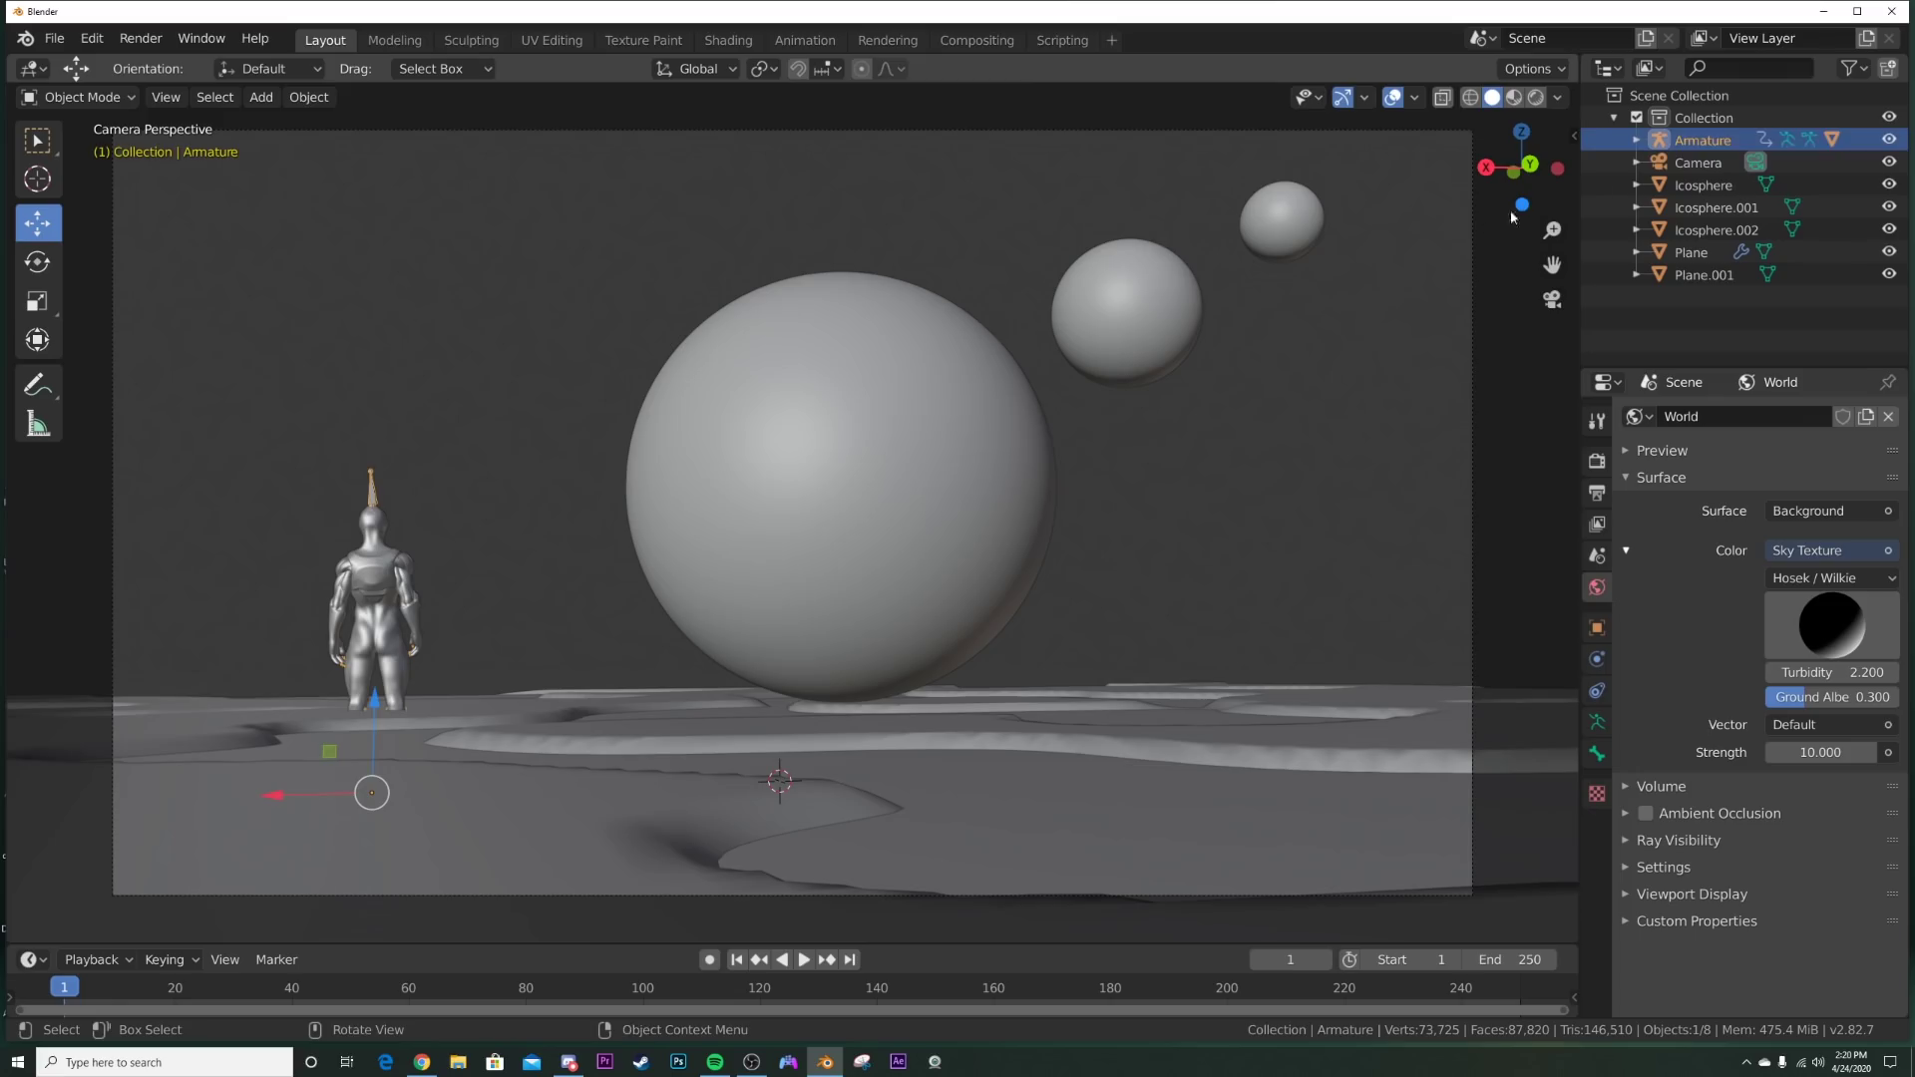
left_click(1637, 139)
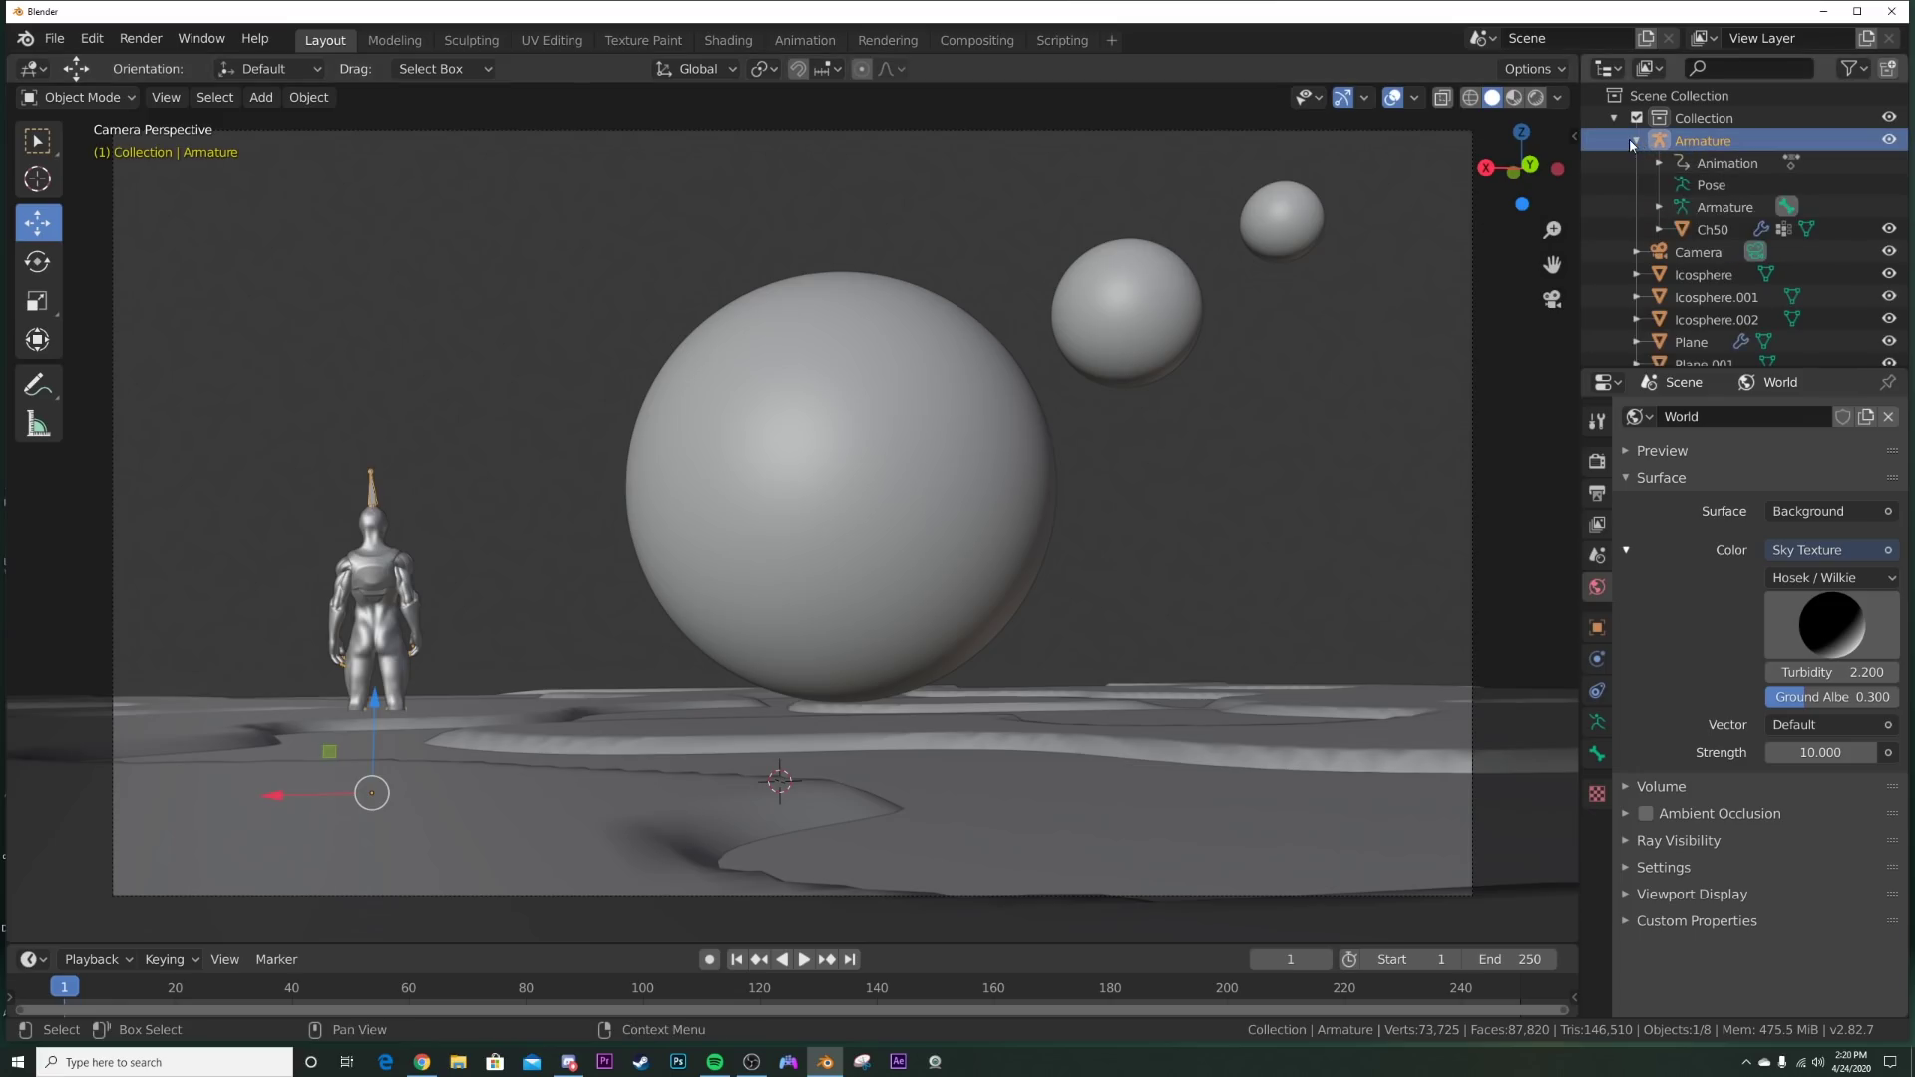
left_click(1635, 139)
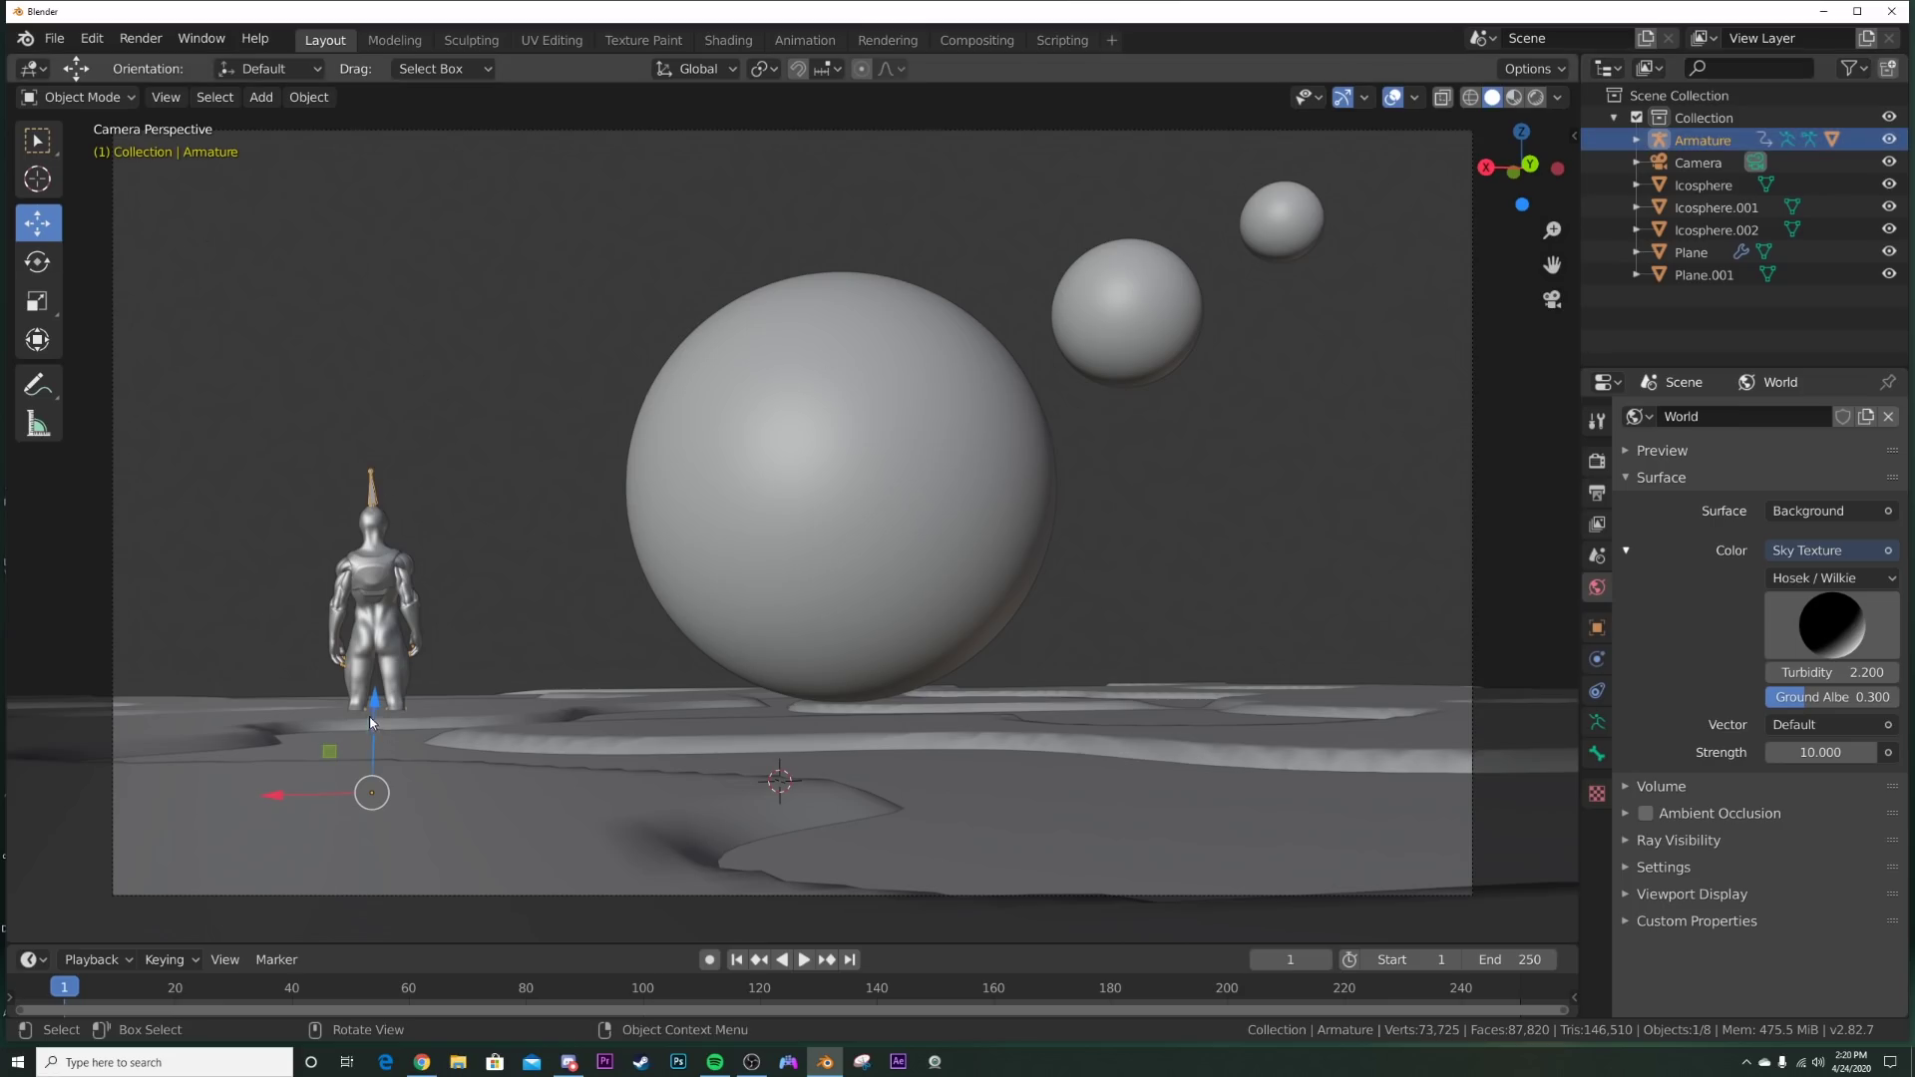
Step: Raise the figure onto the ground, rotate it to Z -98.8°, and scale it to 0.004
left_click_drag(371, 722, 403, 626)
left_click(1597, 629)
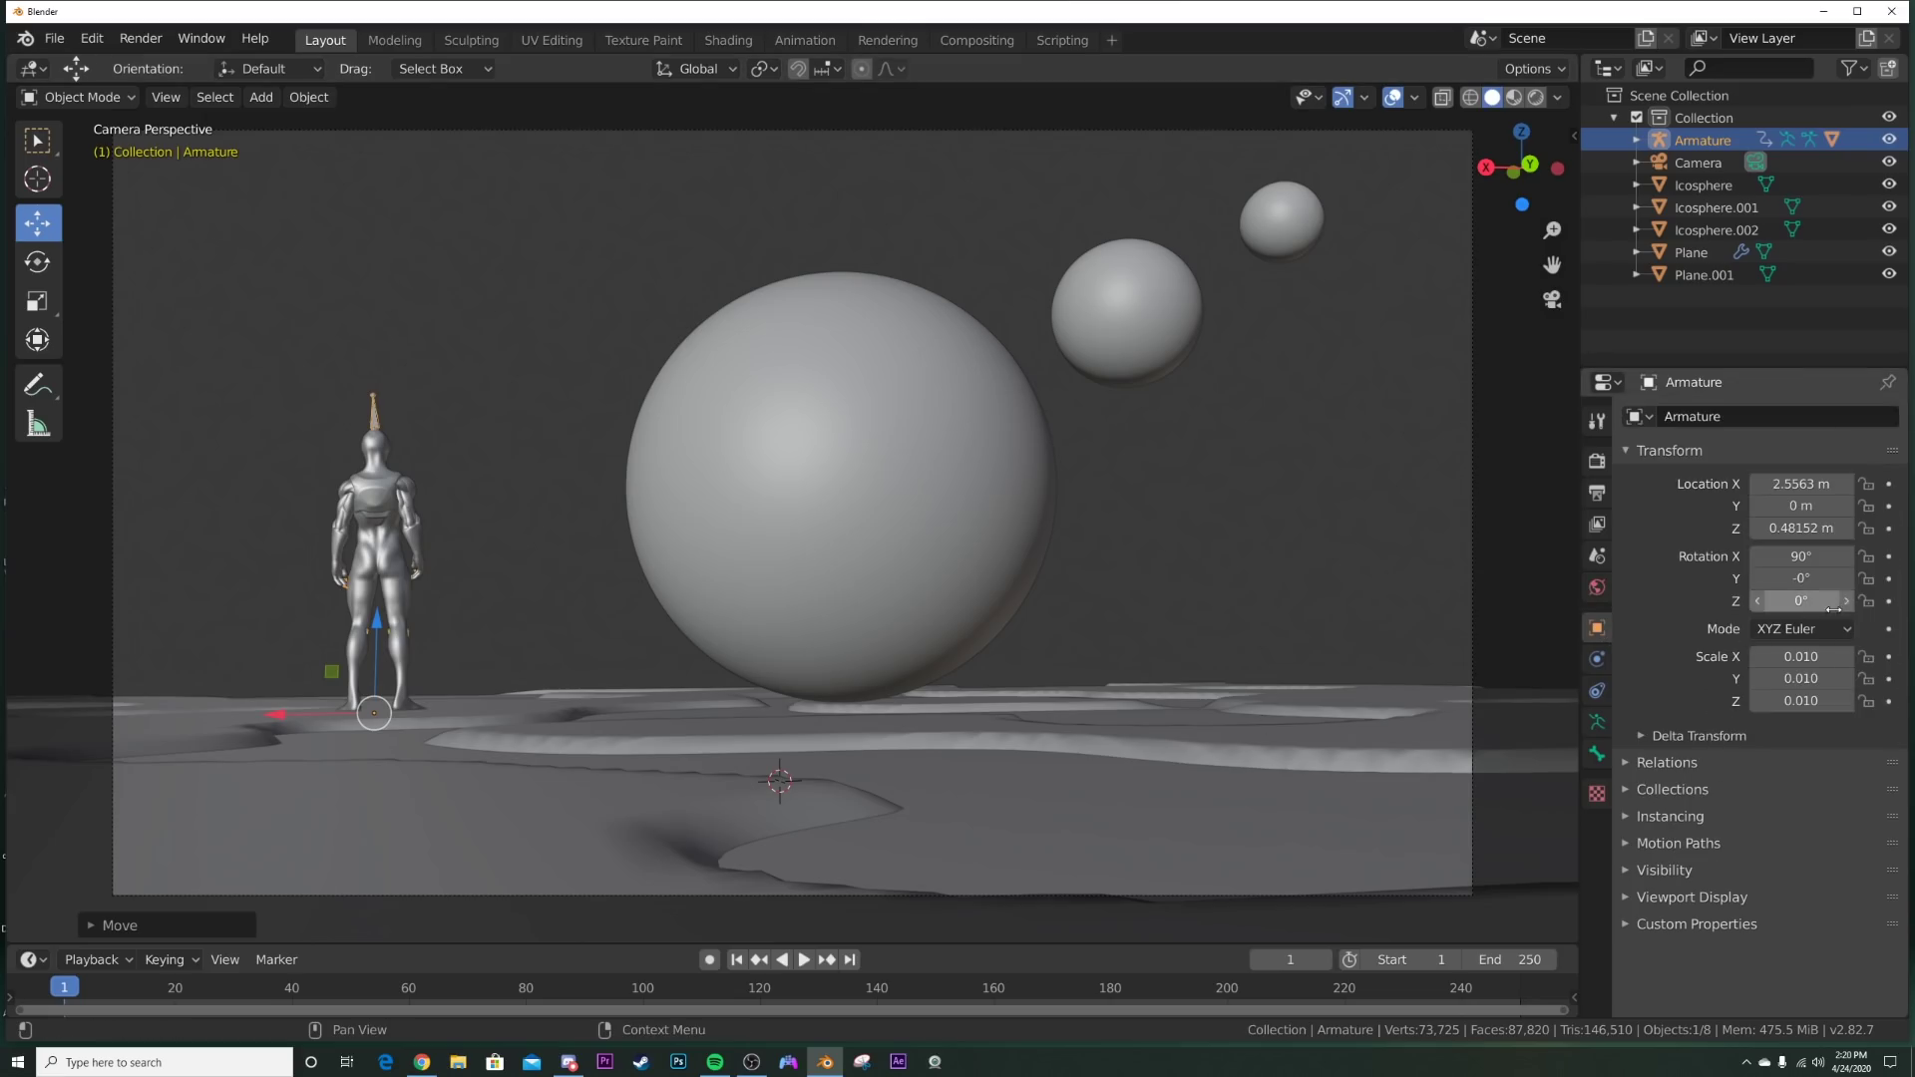
left_click_drag(1834, 609, 1091, 630)
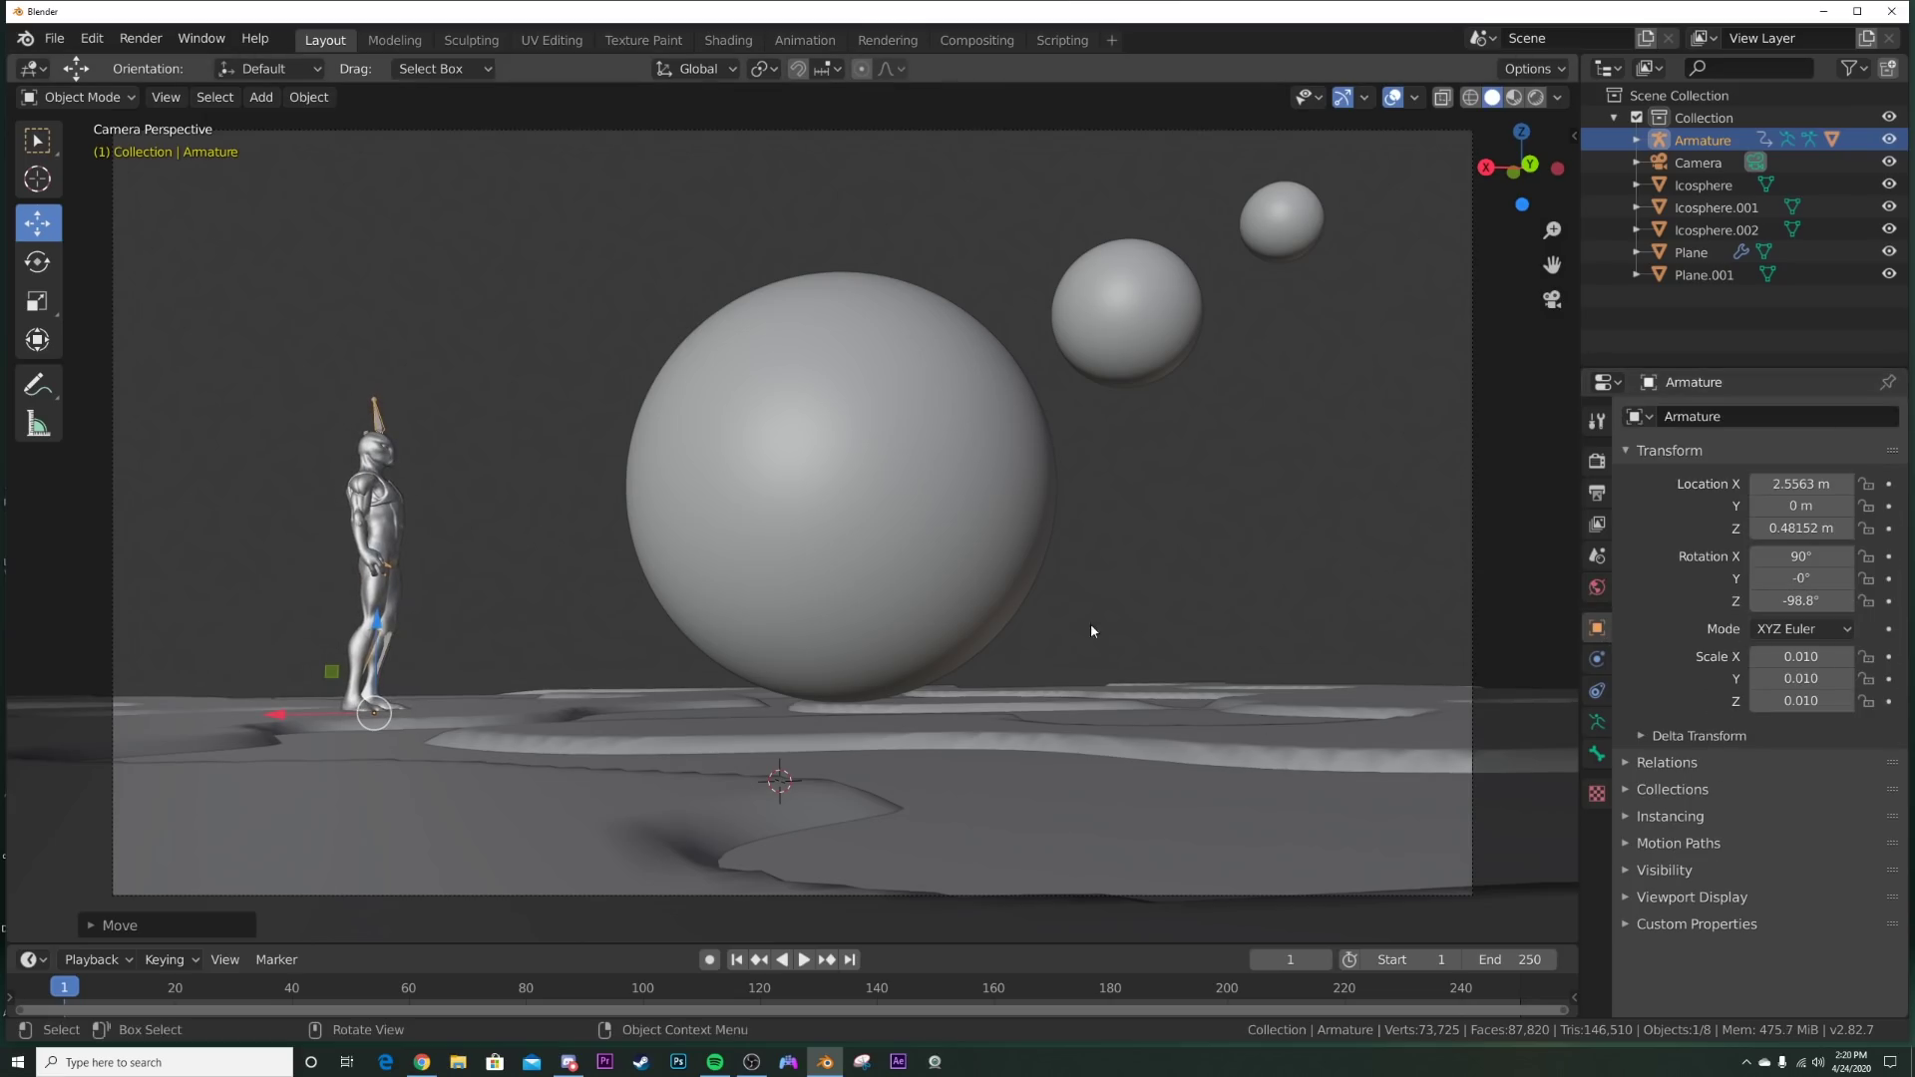
key("s")
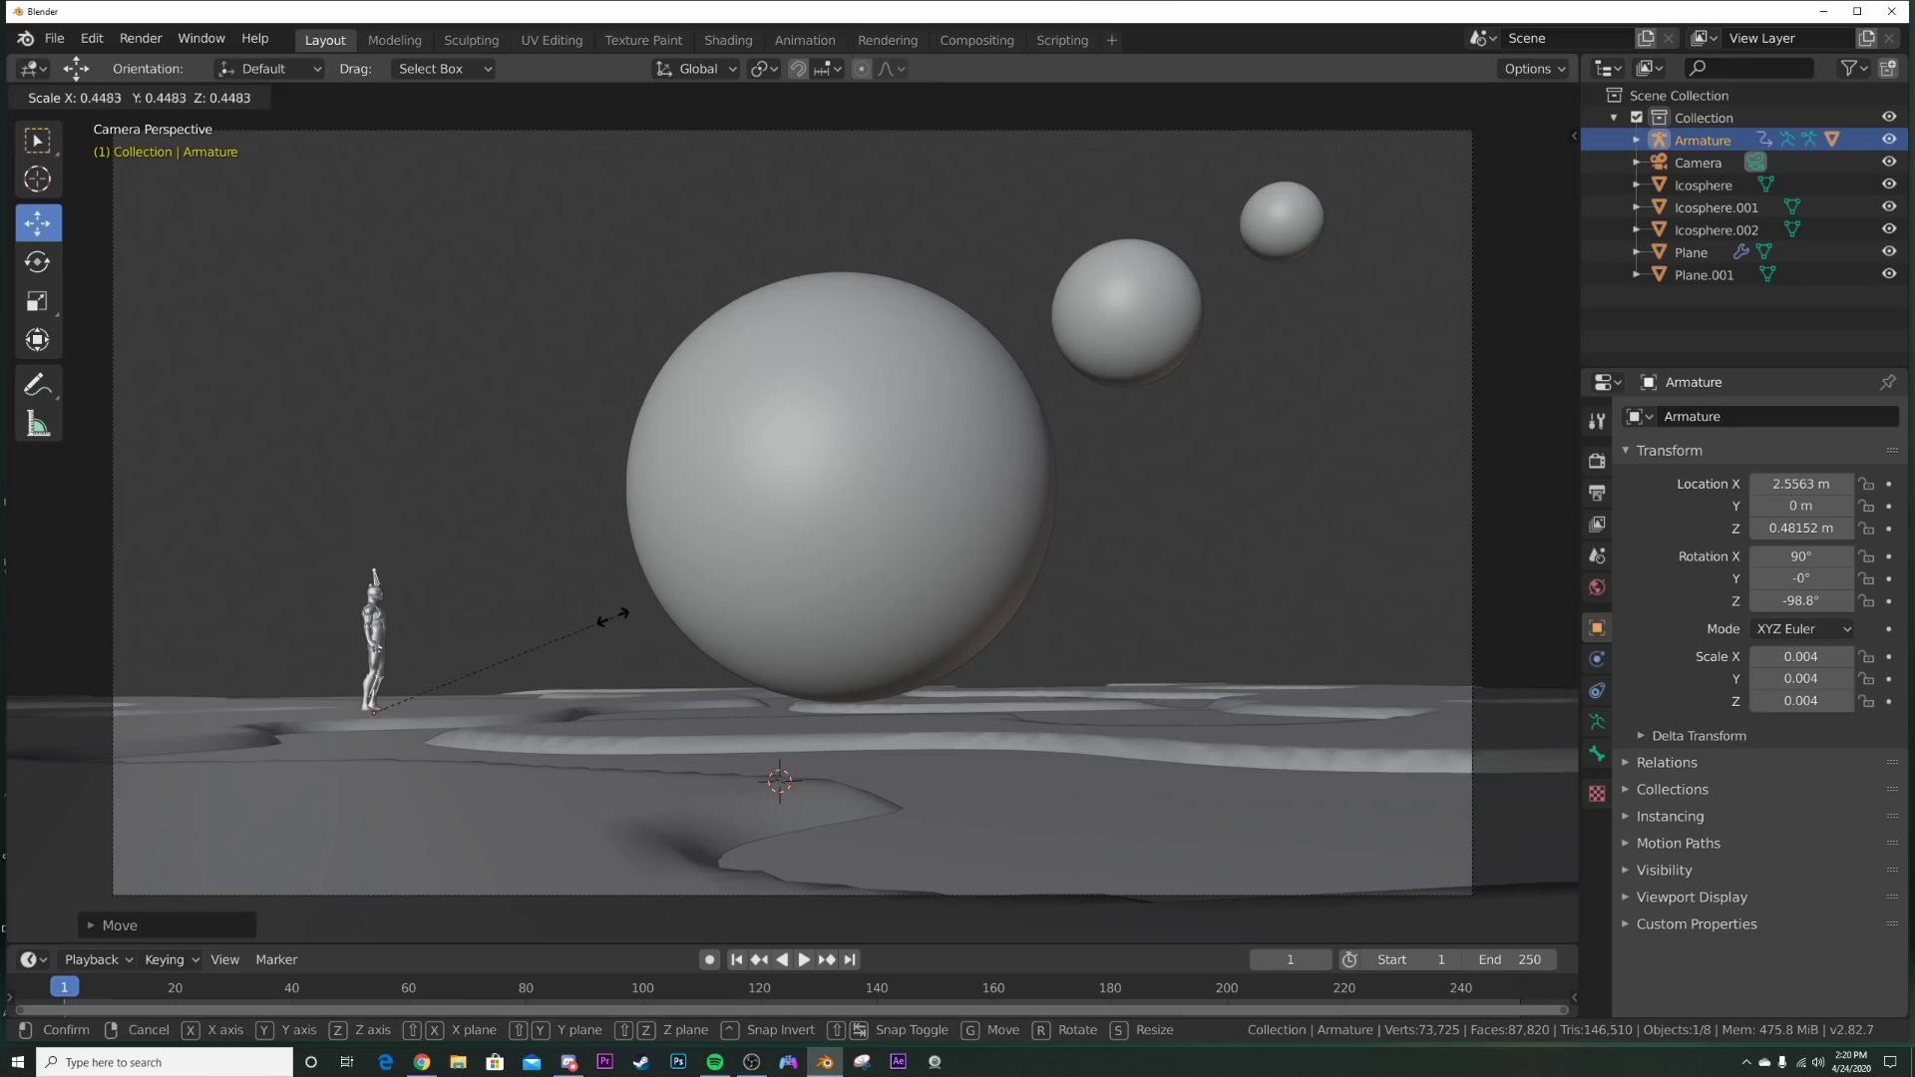
left_click(612, 618)
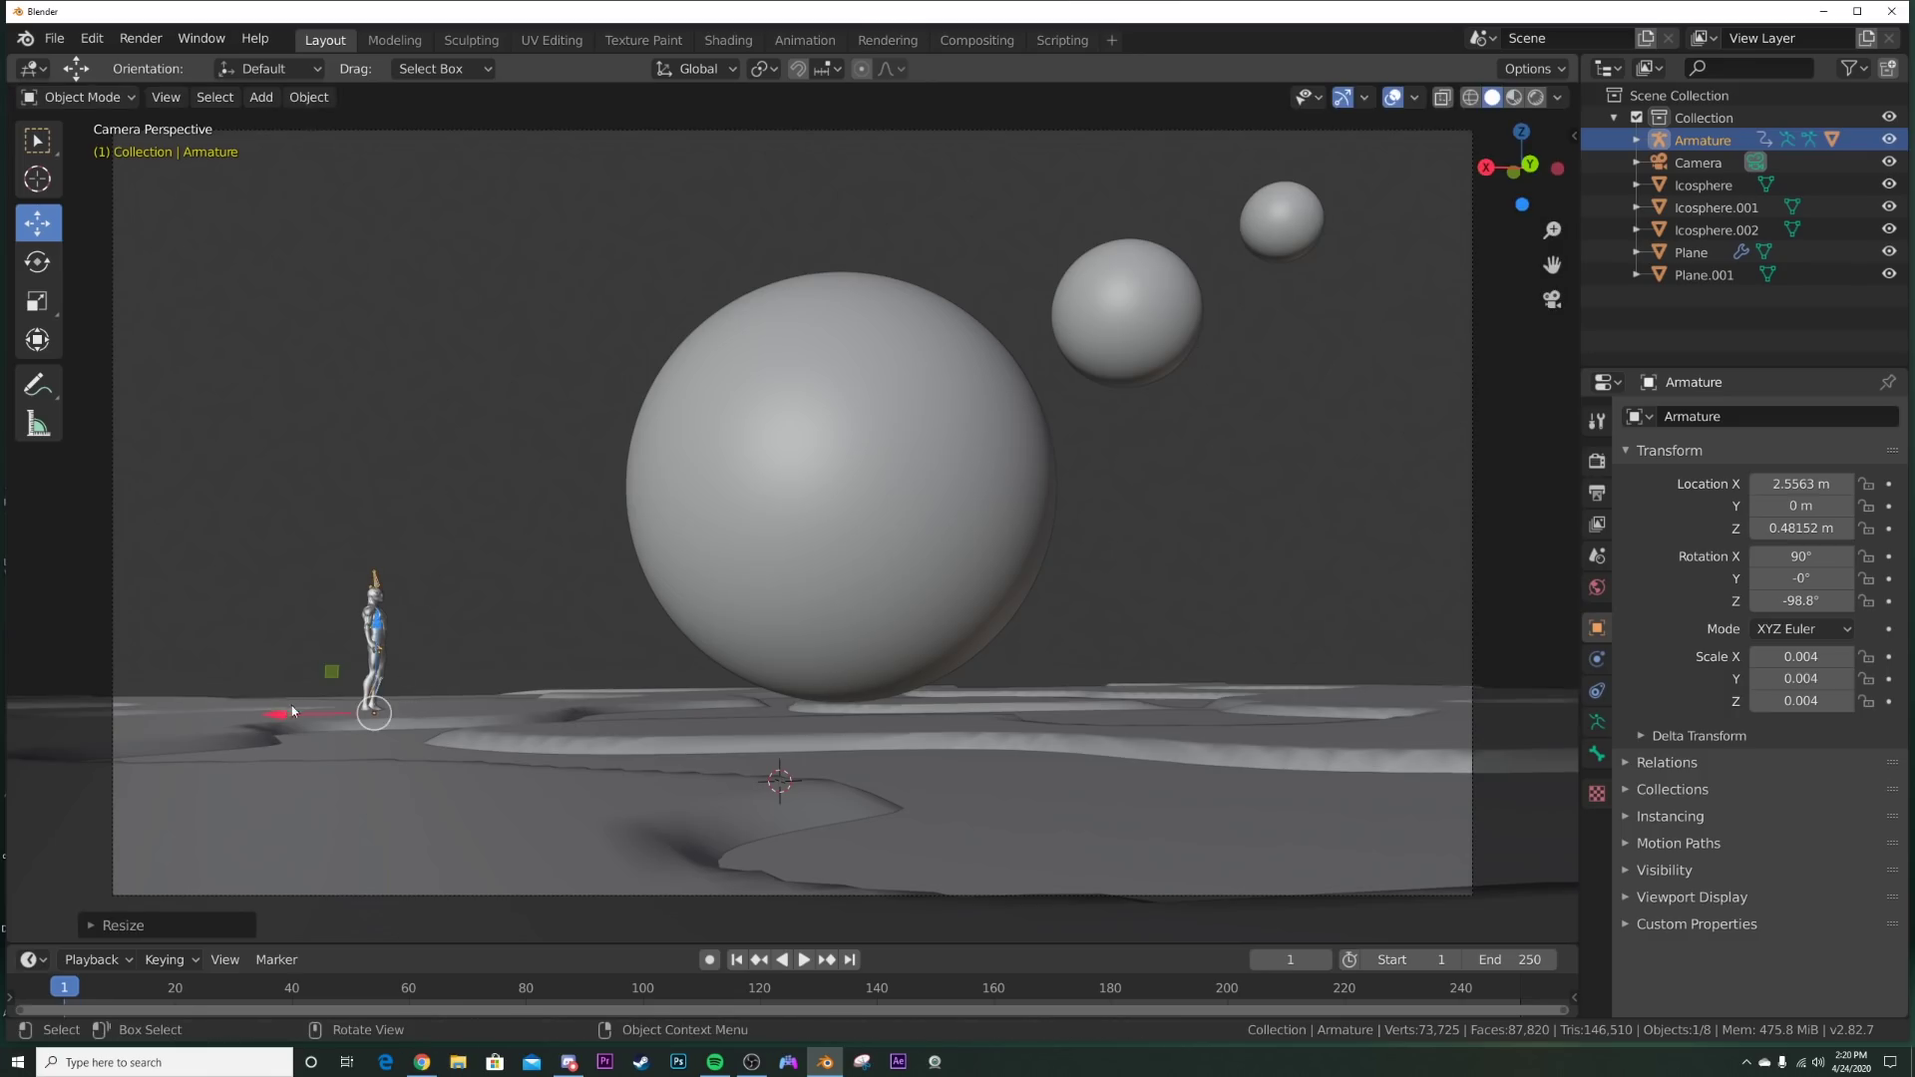
Step: Move the figure along X toward the large sphere, play its animation, and scrub to frame 42
left_click_drag(292, 710, 367, 713)
left_click(479, 578)
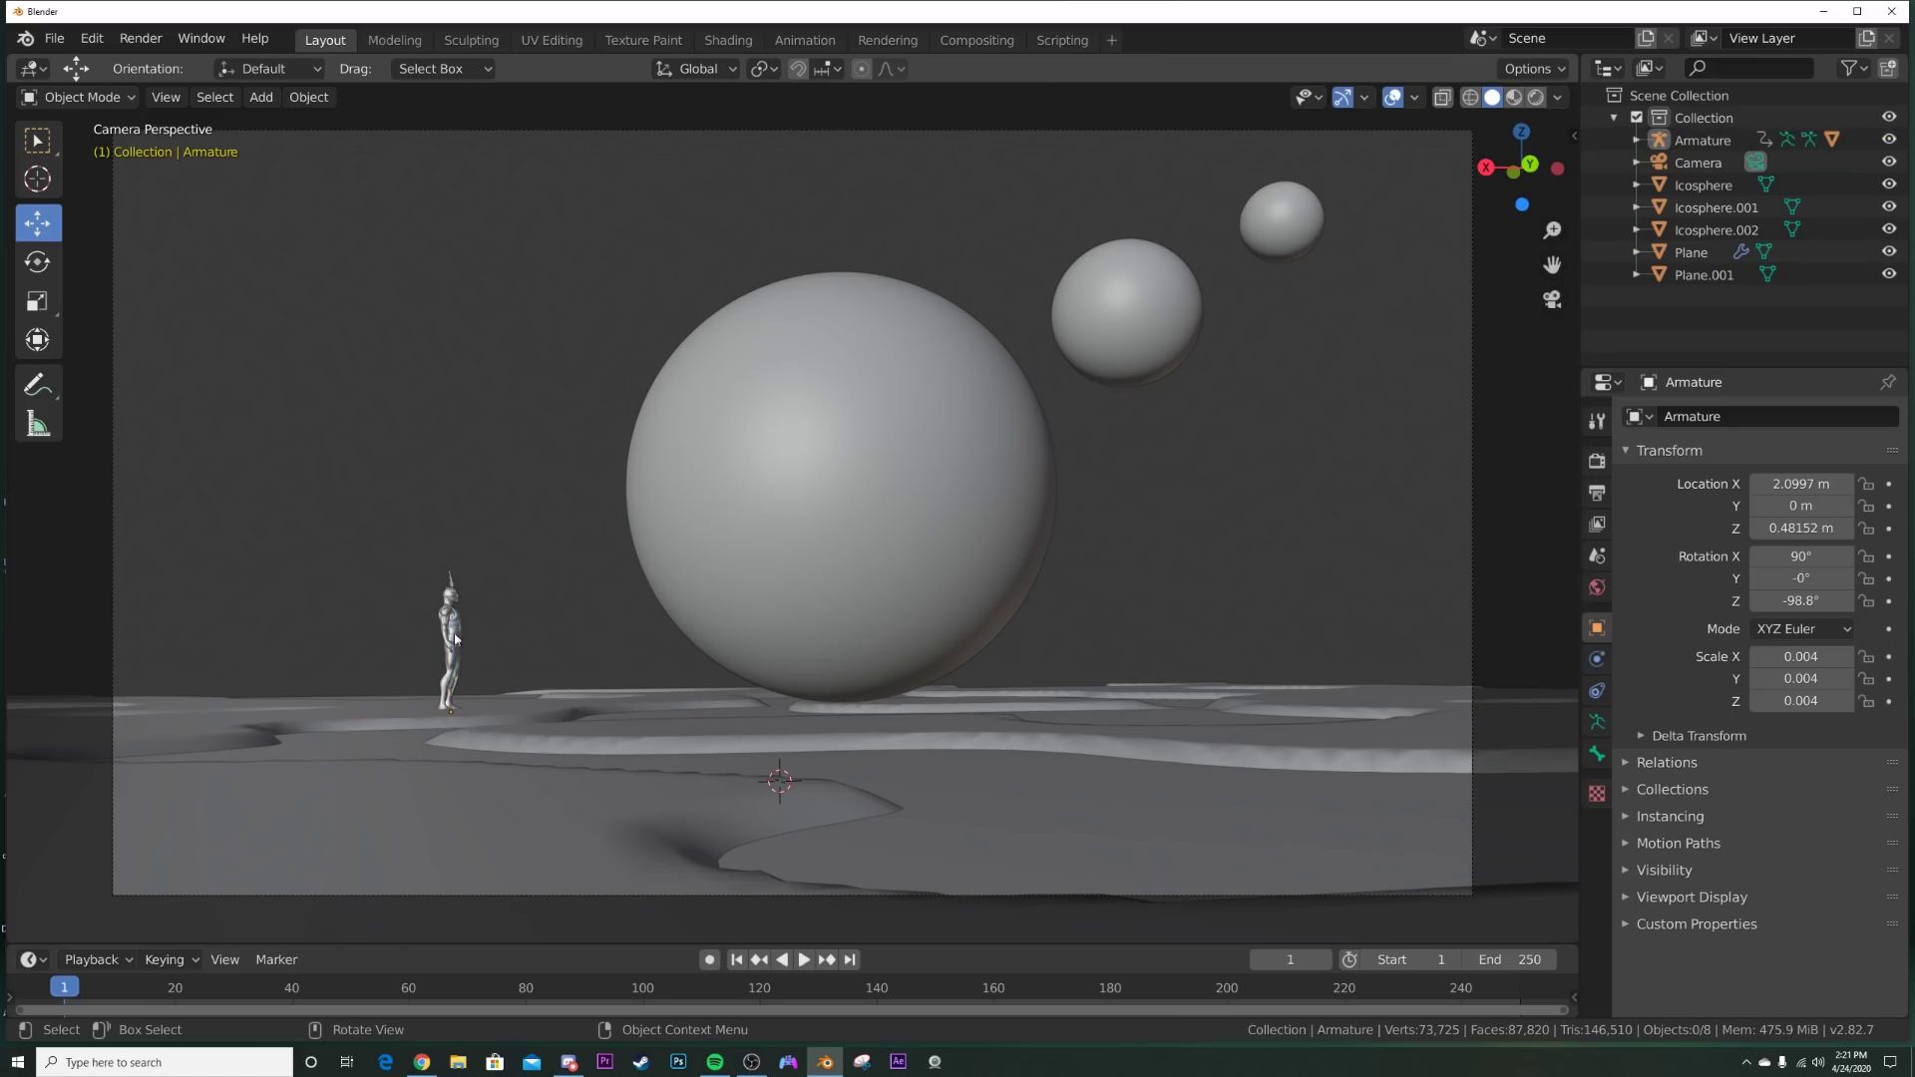
key("space")
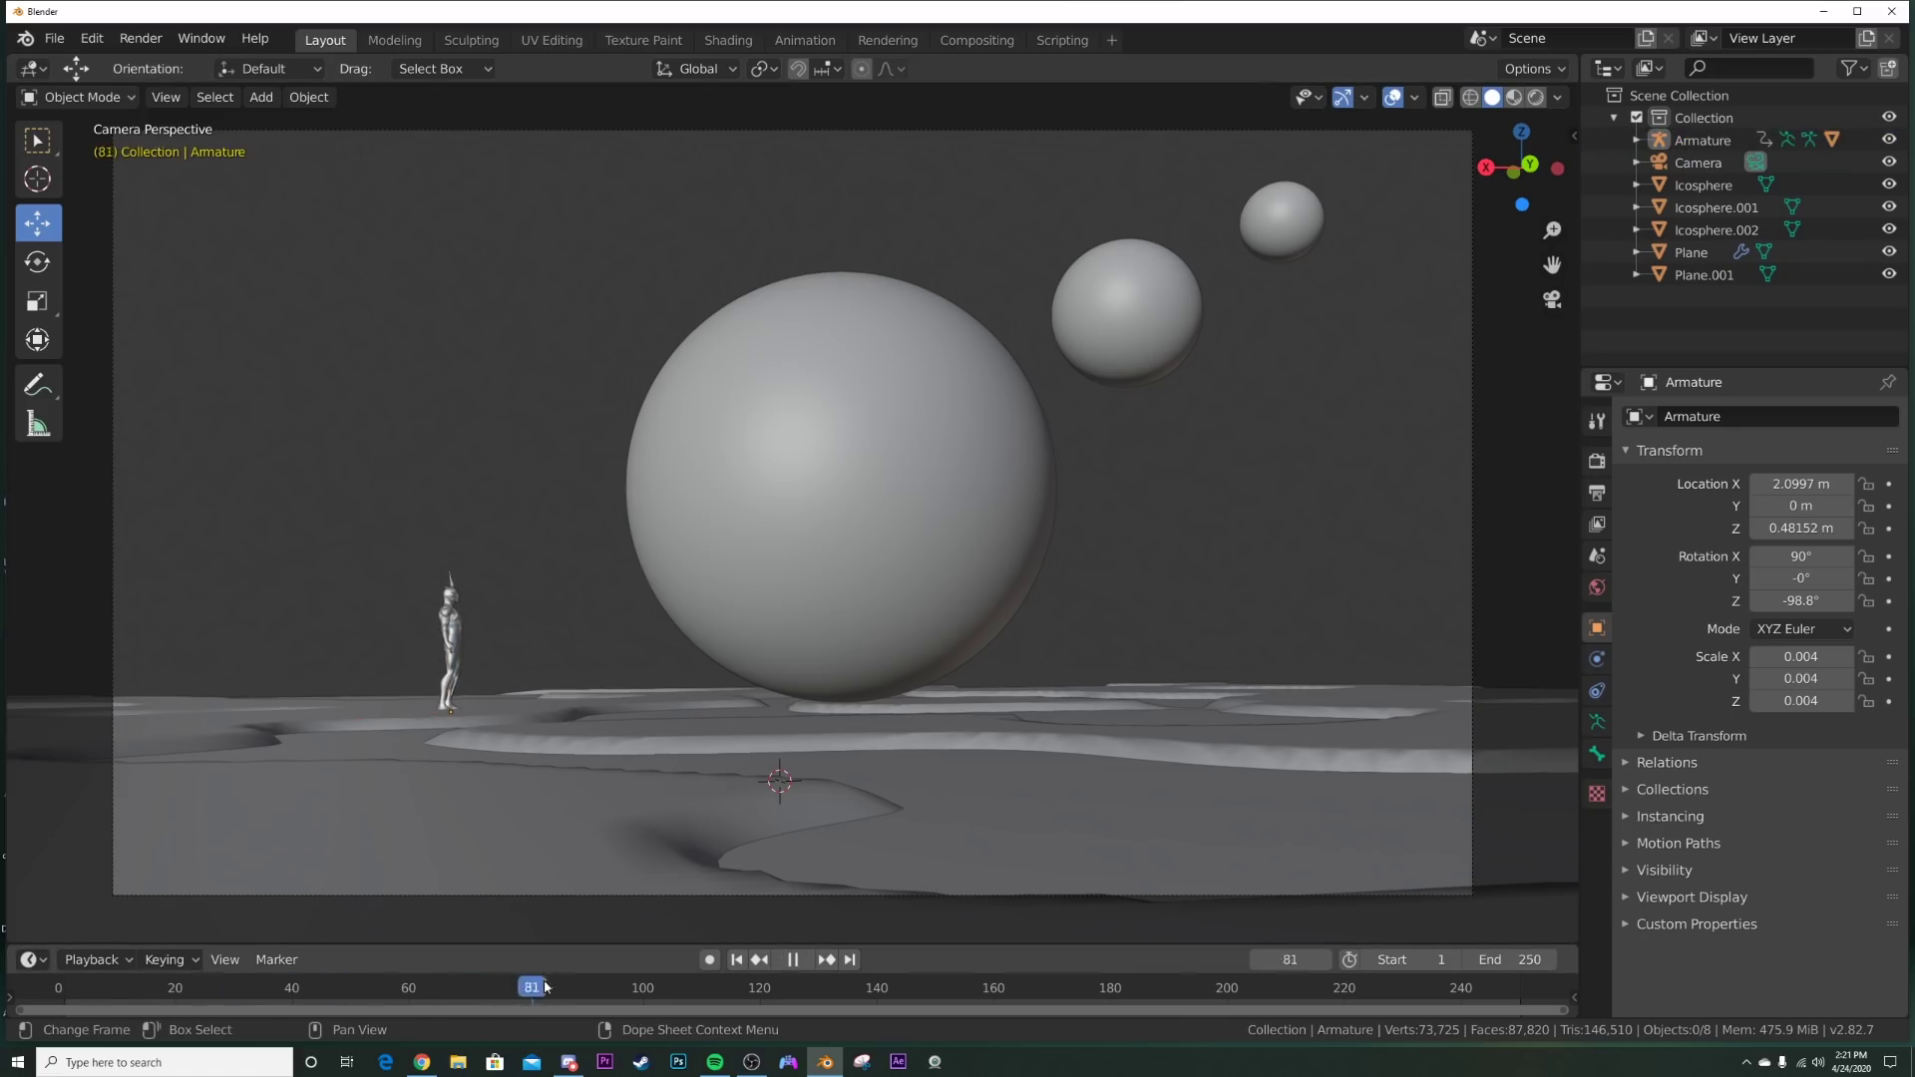
left_click_drag(283, 990, 303, 991)
Step: In rendered preview, lower the Sky Texture sun toward the horizon for a golden sunset
key("z")
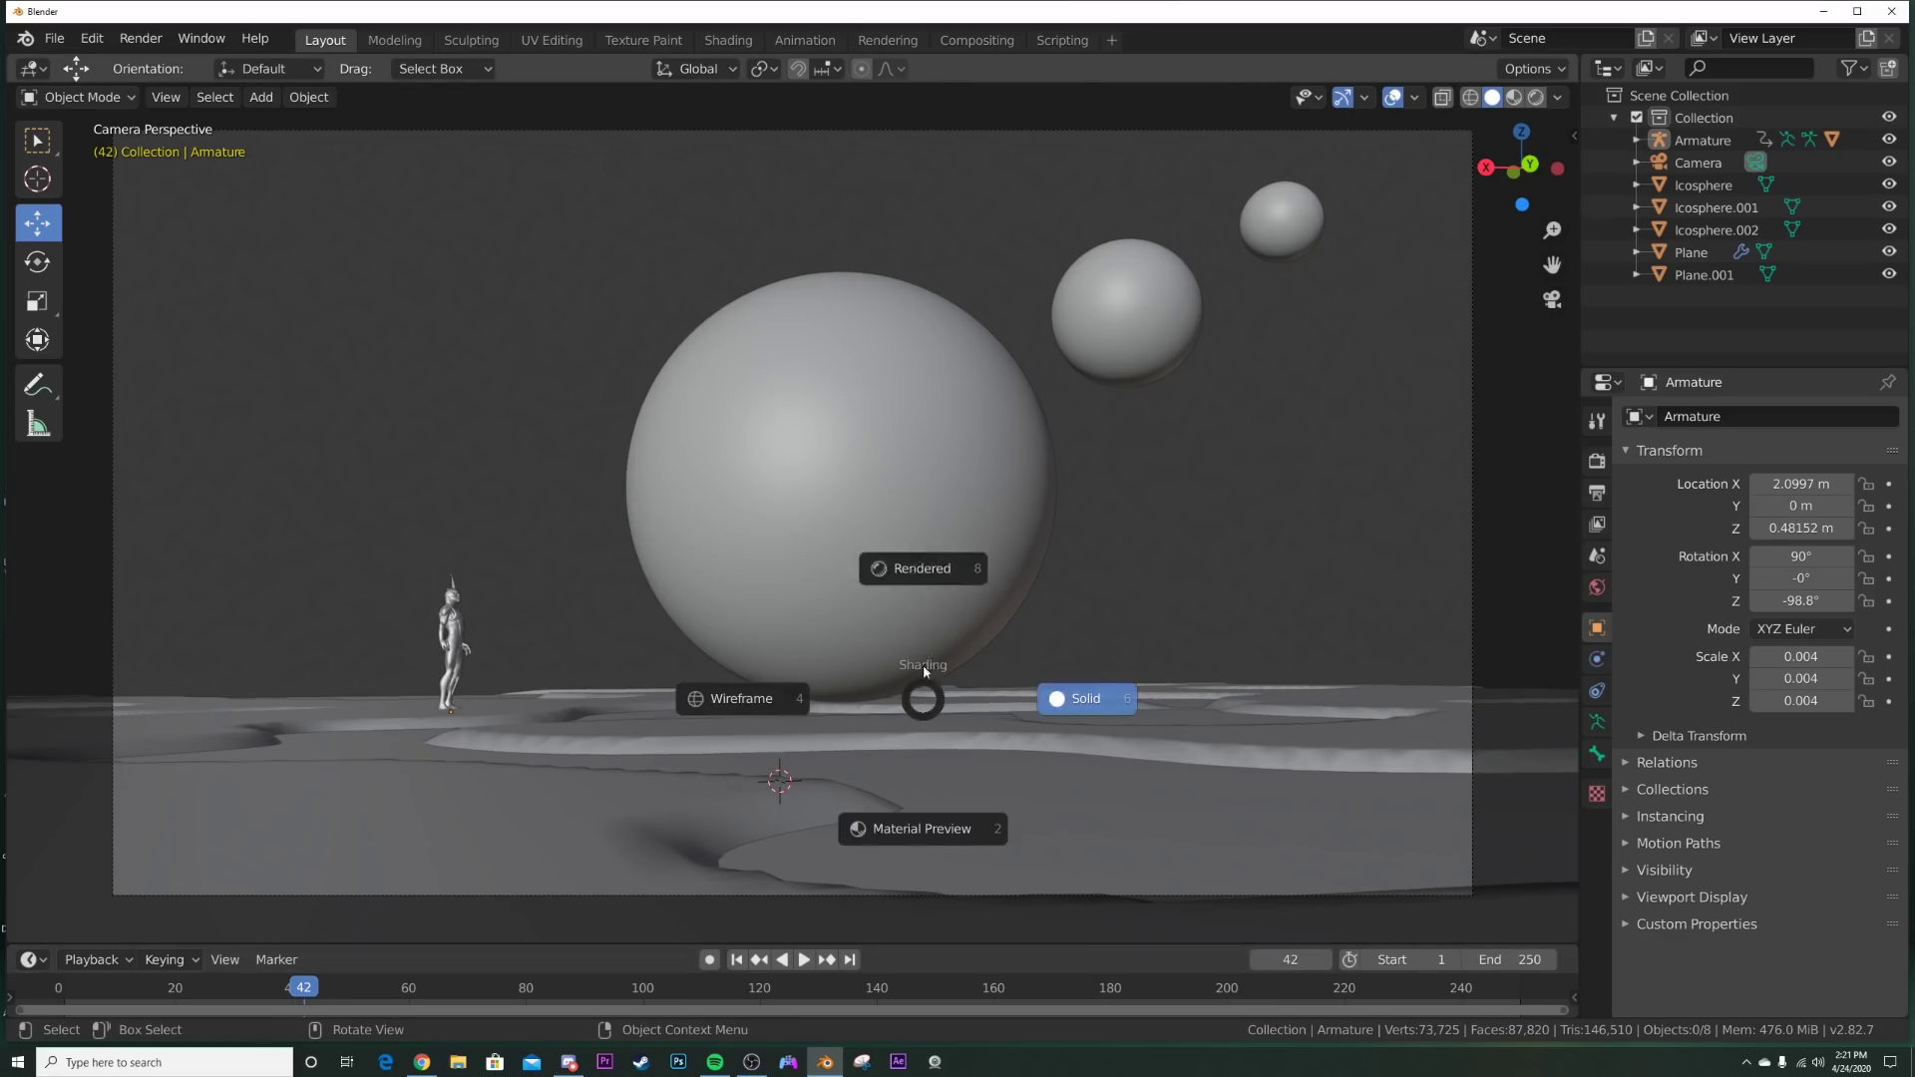
left_click(922, 568)
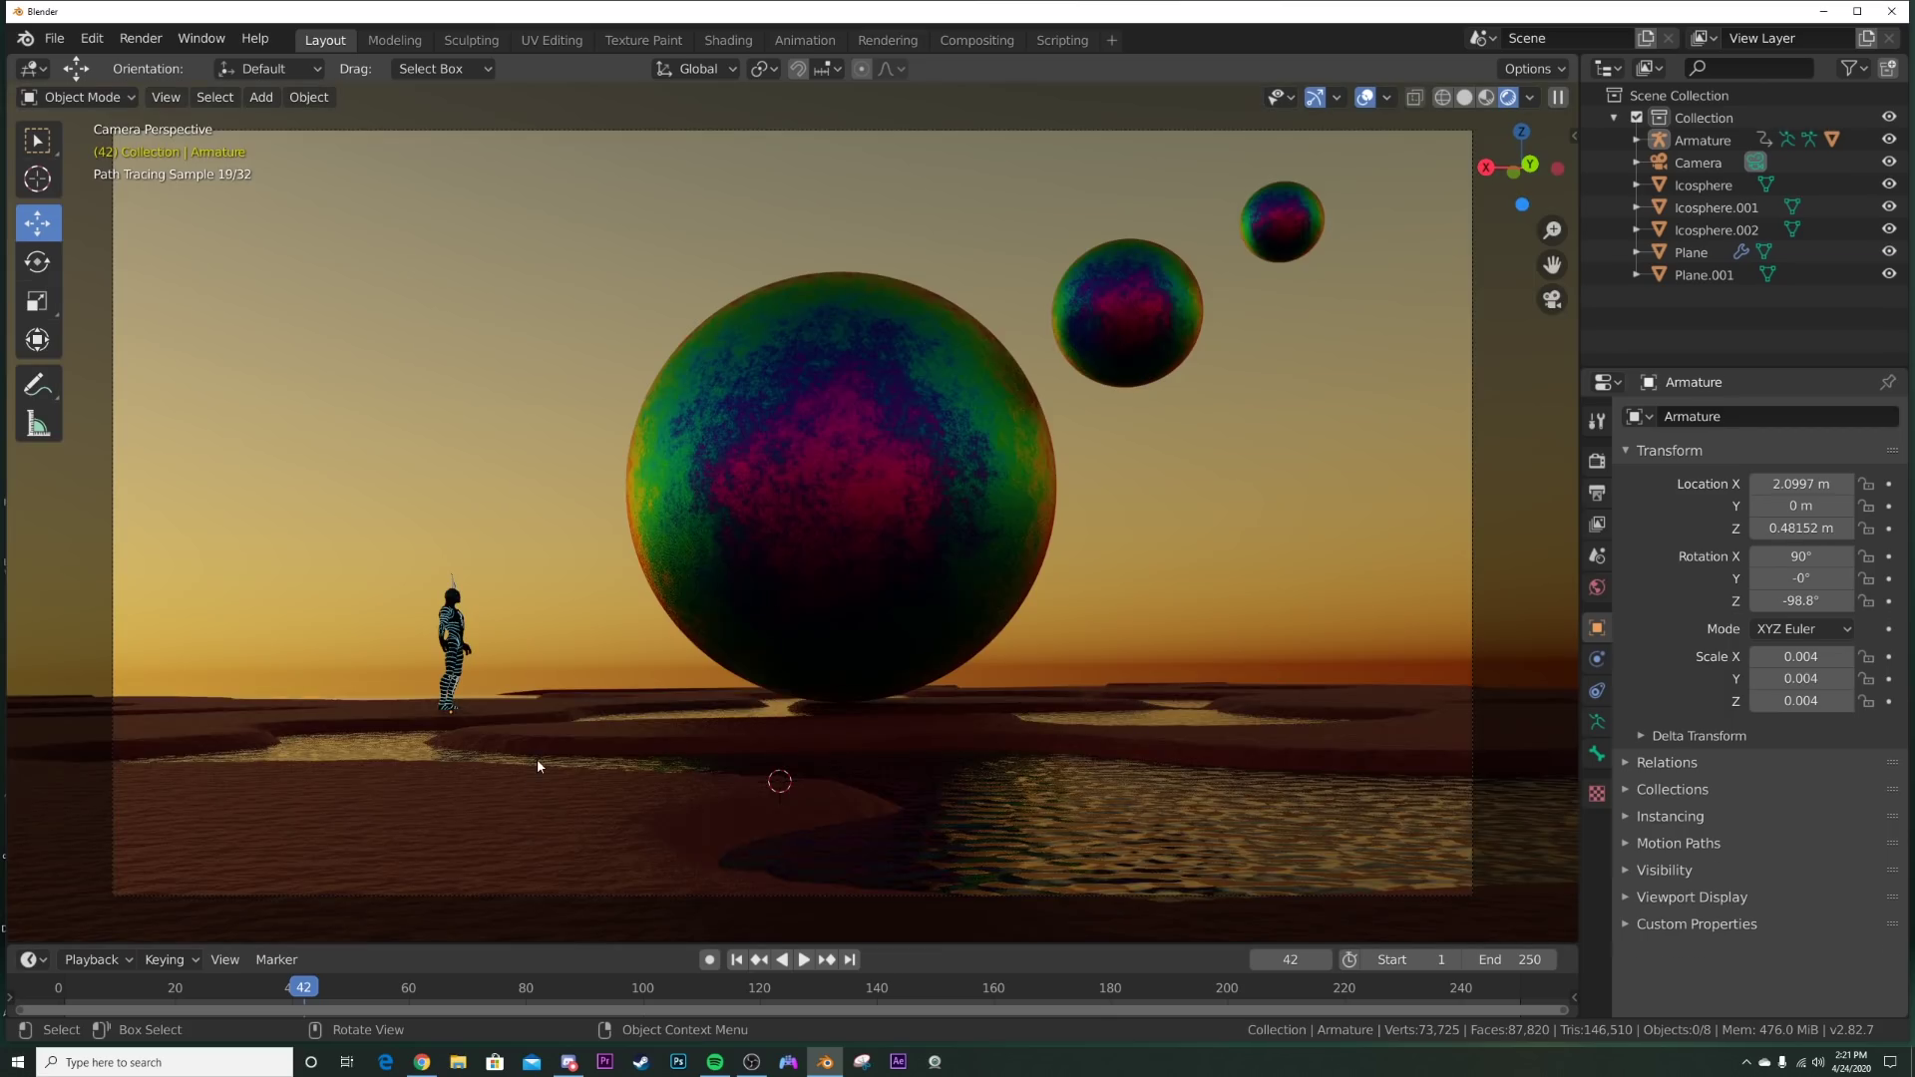
left_click(536, 758)
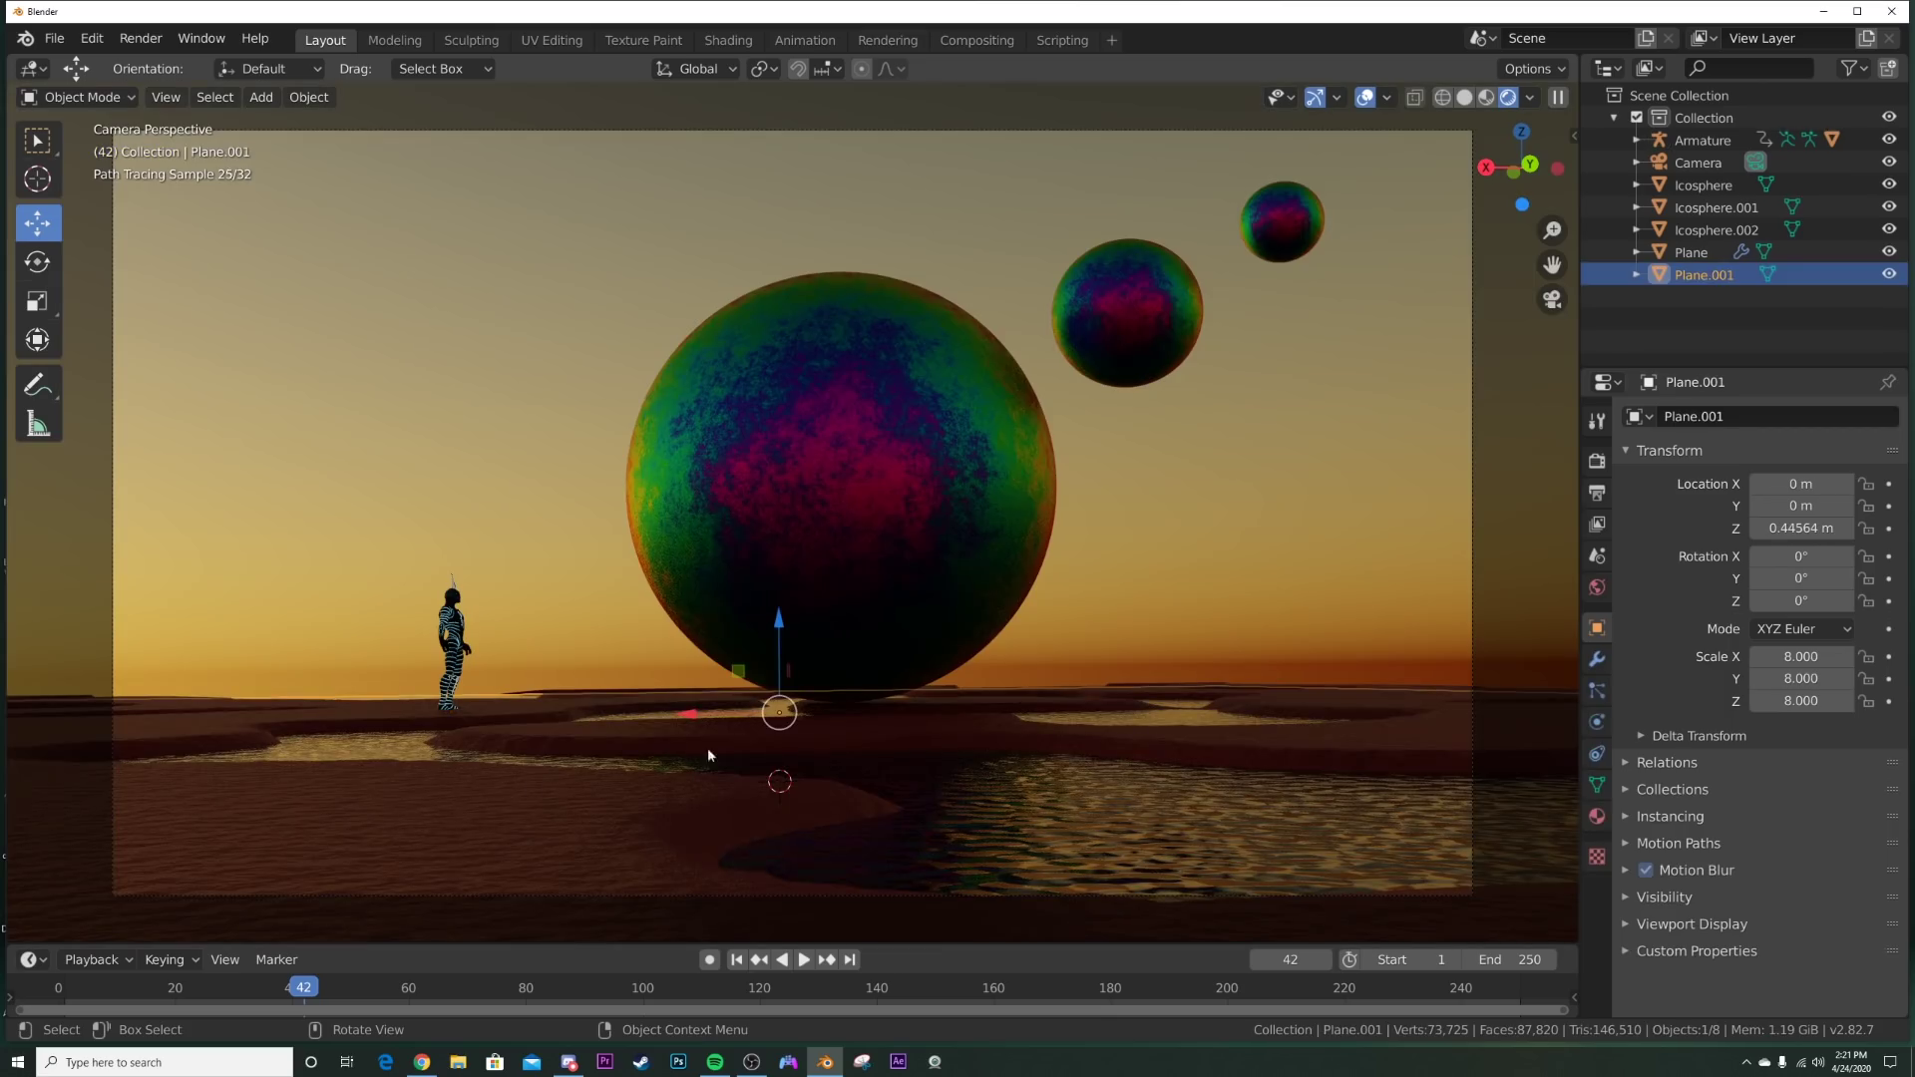
left_click(1548, 585)
key("z")
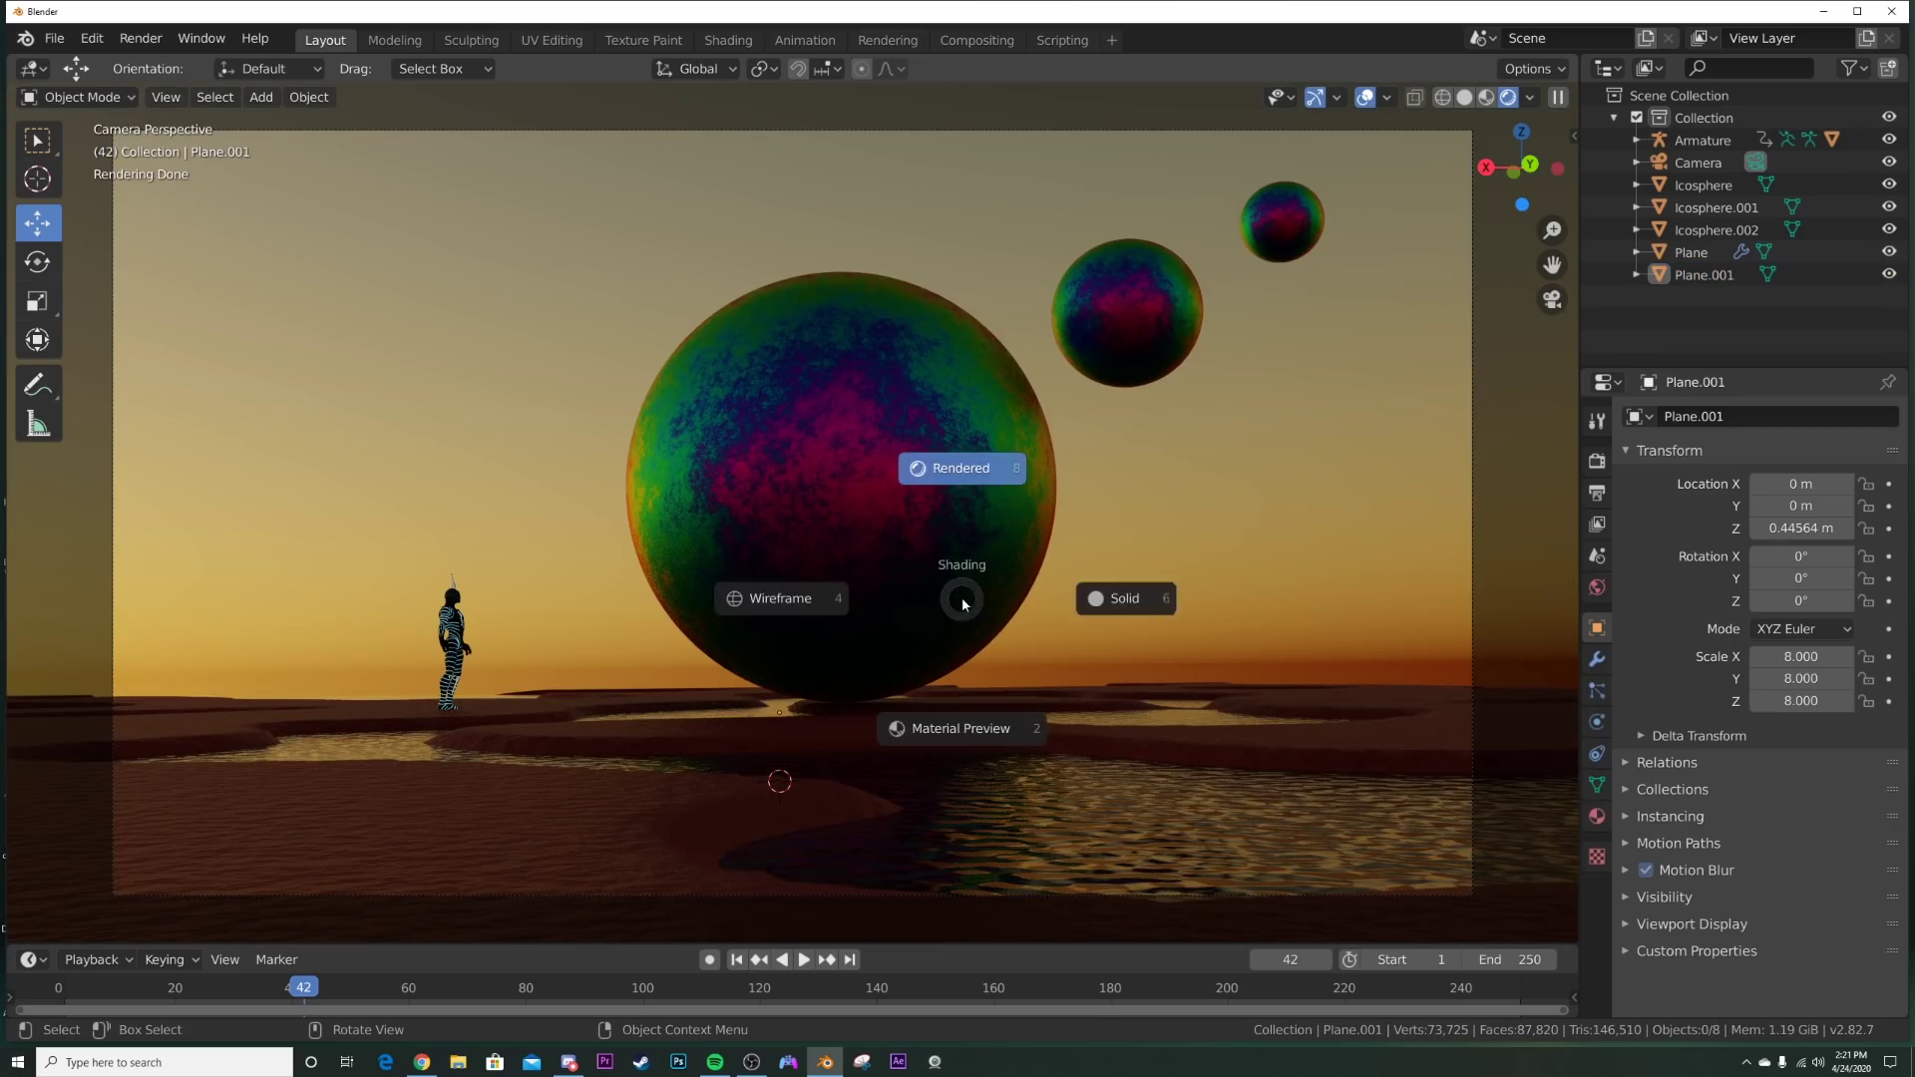
left_click(1061, 602)
key("z")
key("8")
left_click(1597, 586)
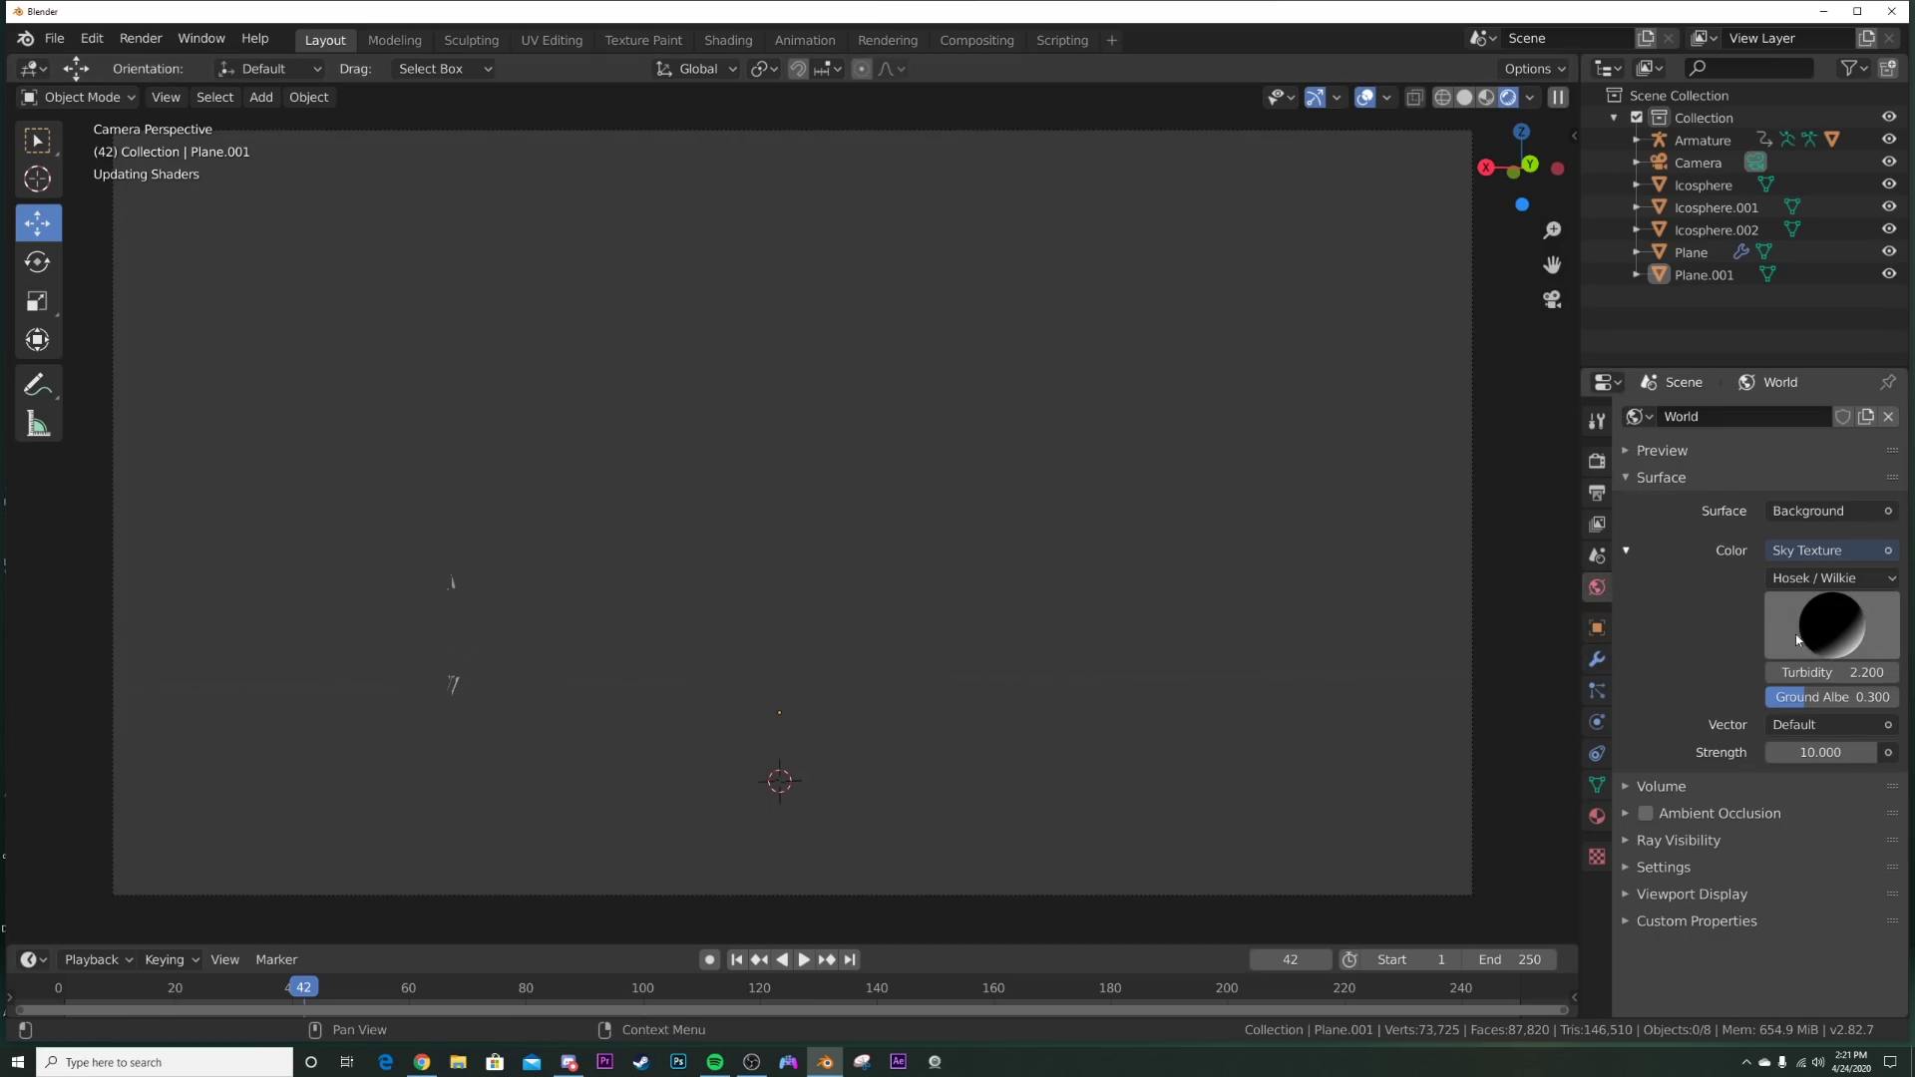
left_click_drag(1860, 634, 1807, 660)
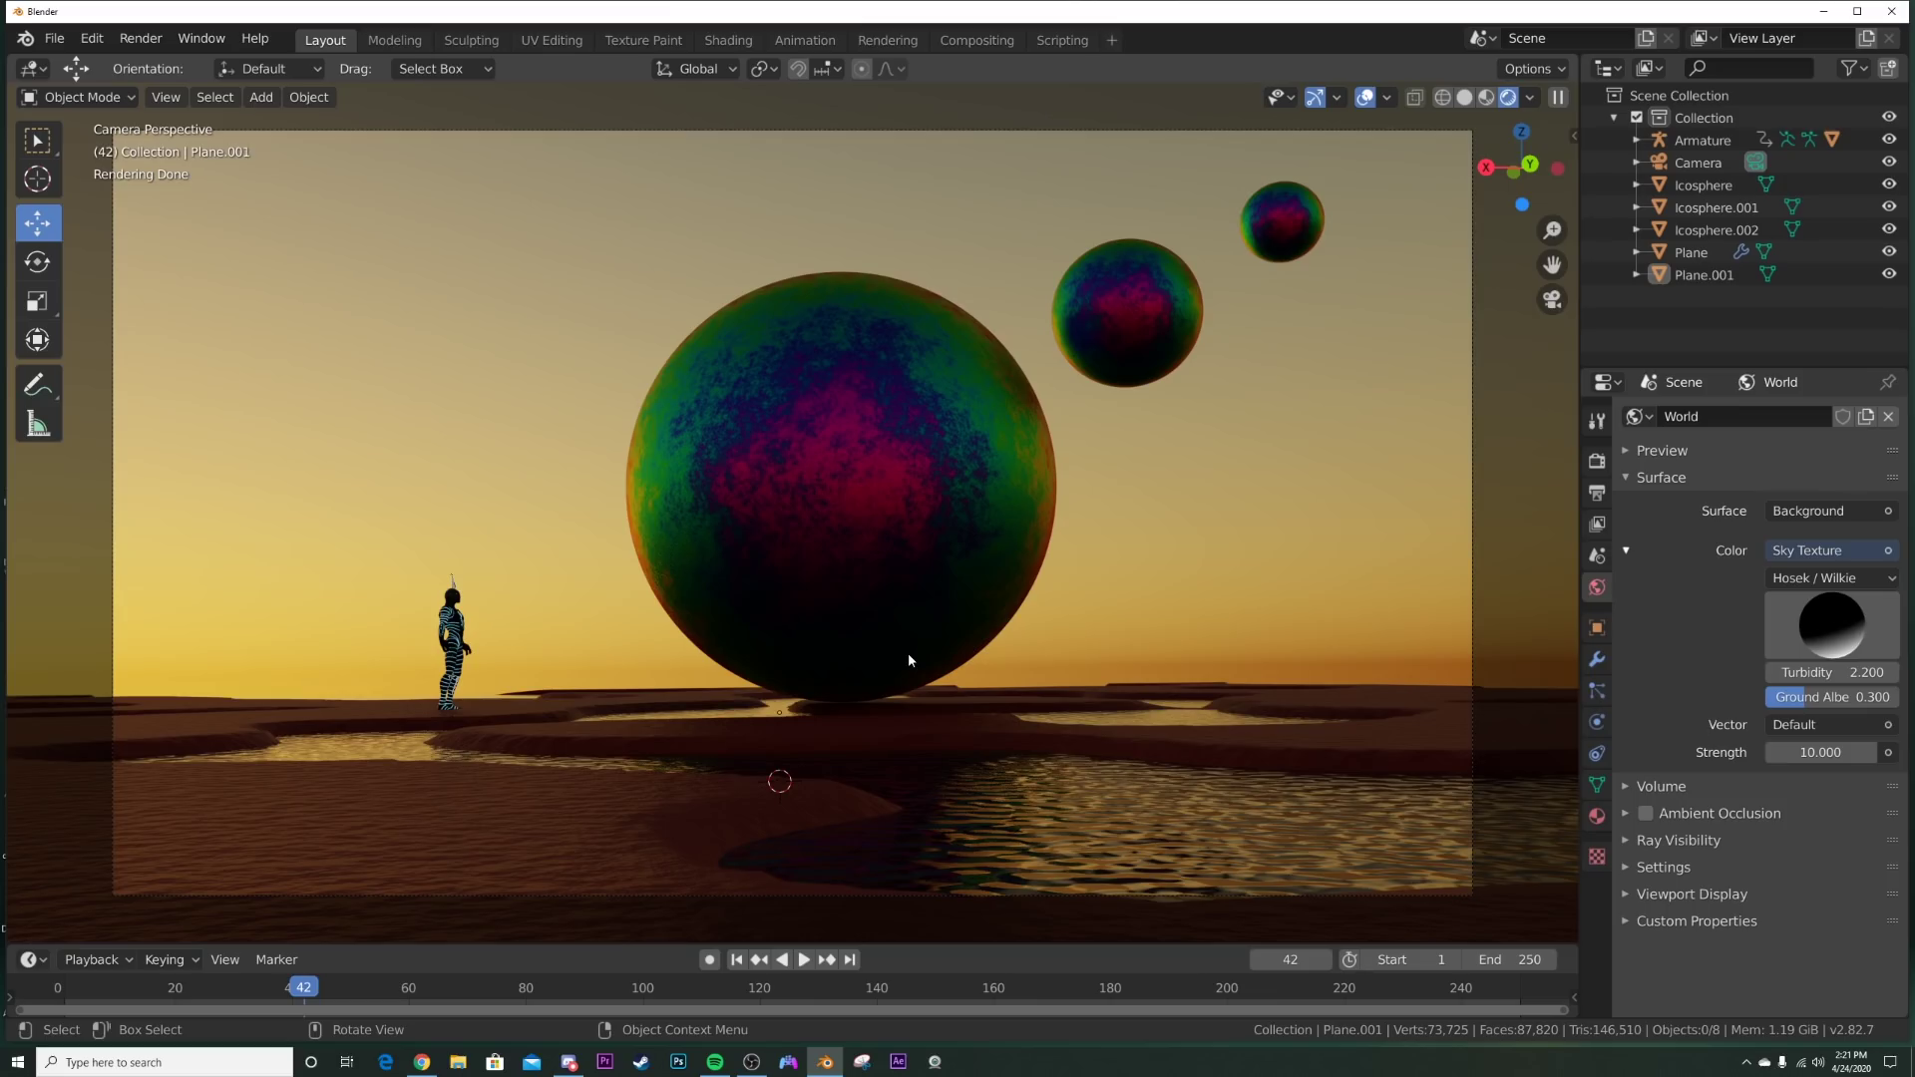
Step: Return to Solid shading and orbit out to view the whole scene
key("z")
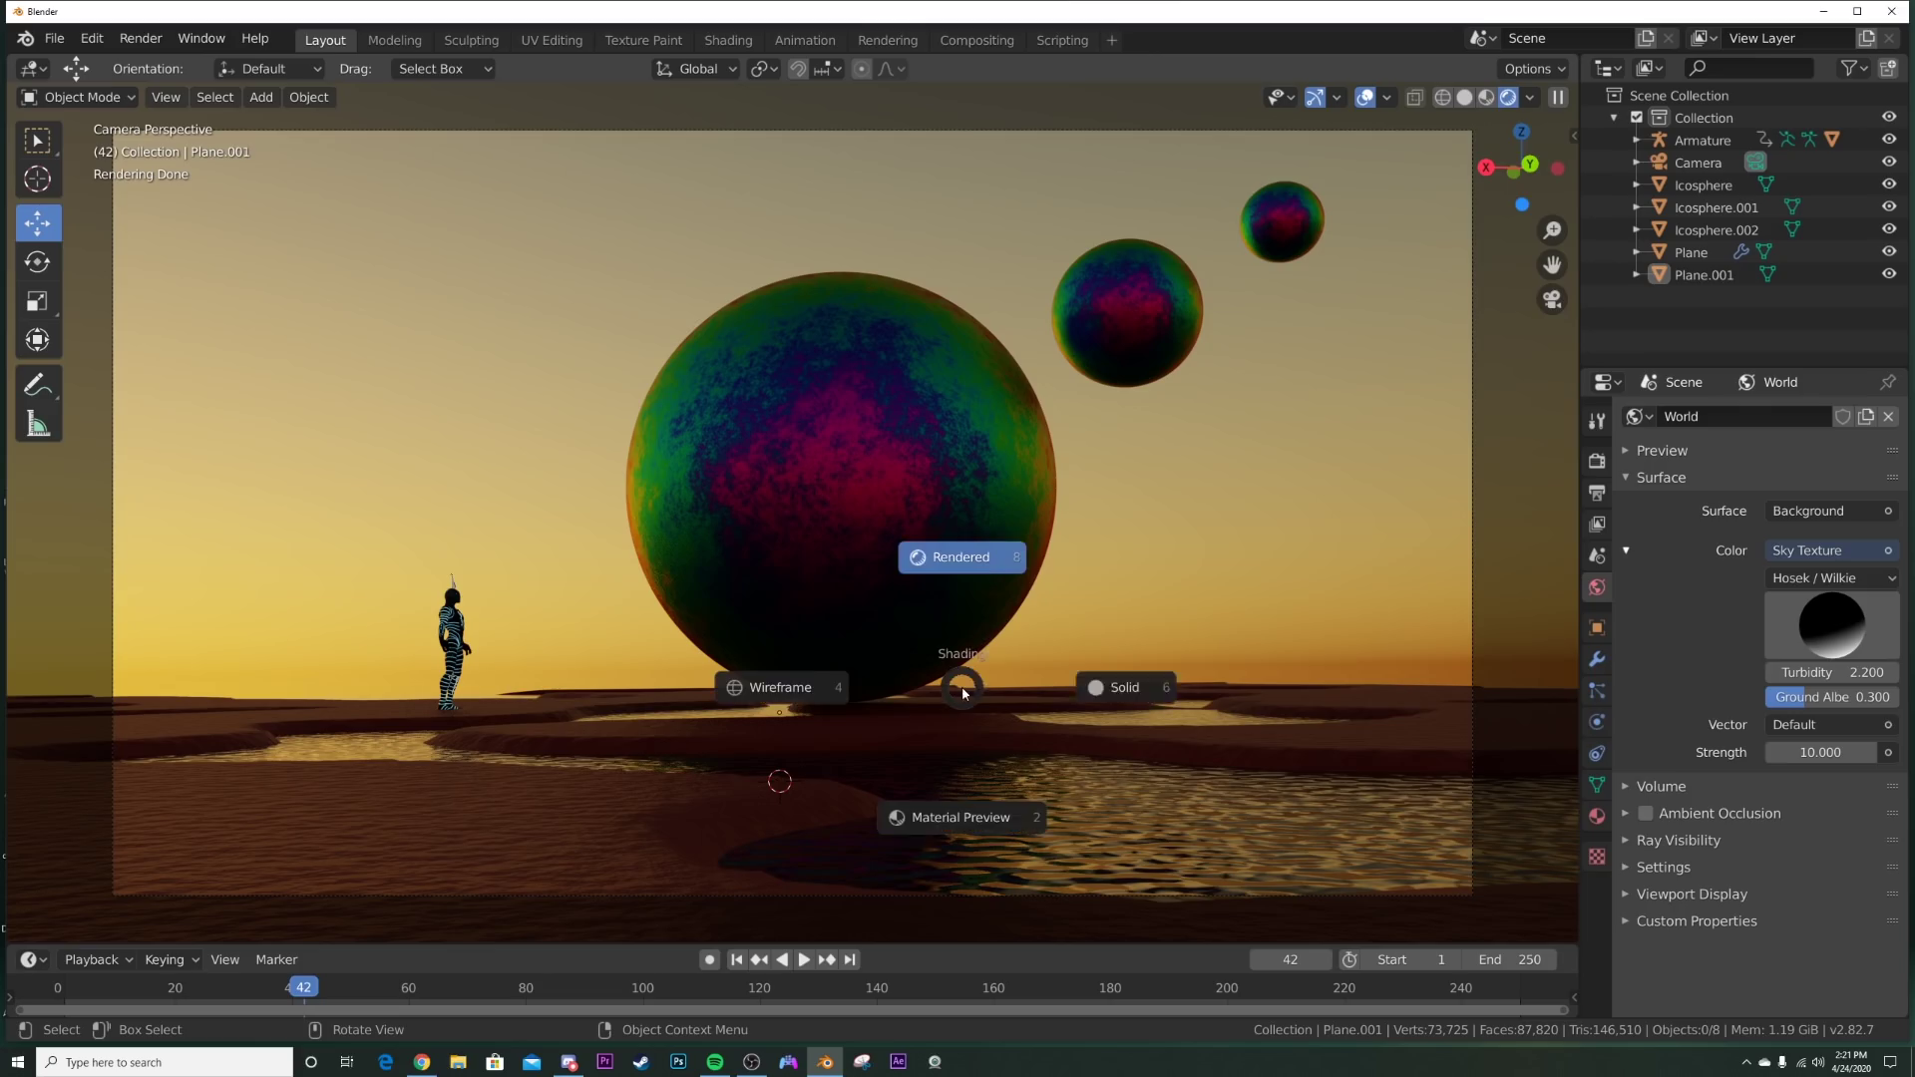
left_click(1067, 678)
middle_click_drag(1059, 598, 1040, 649)
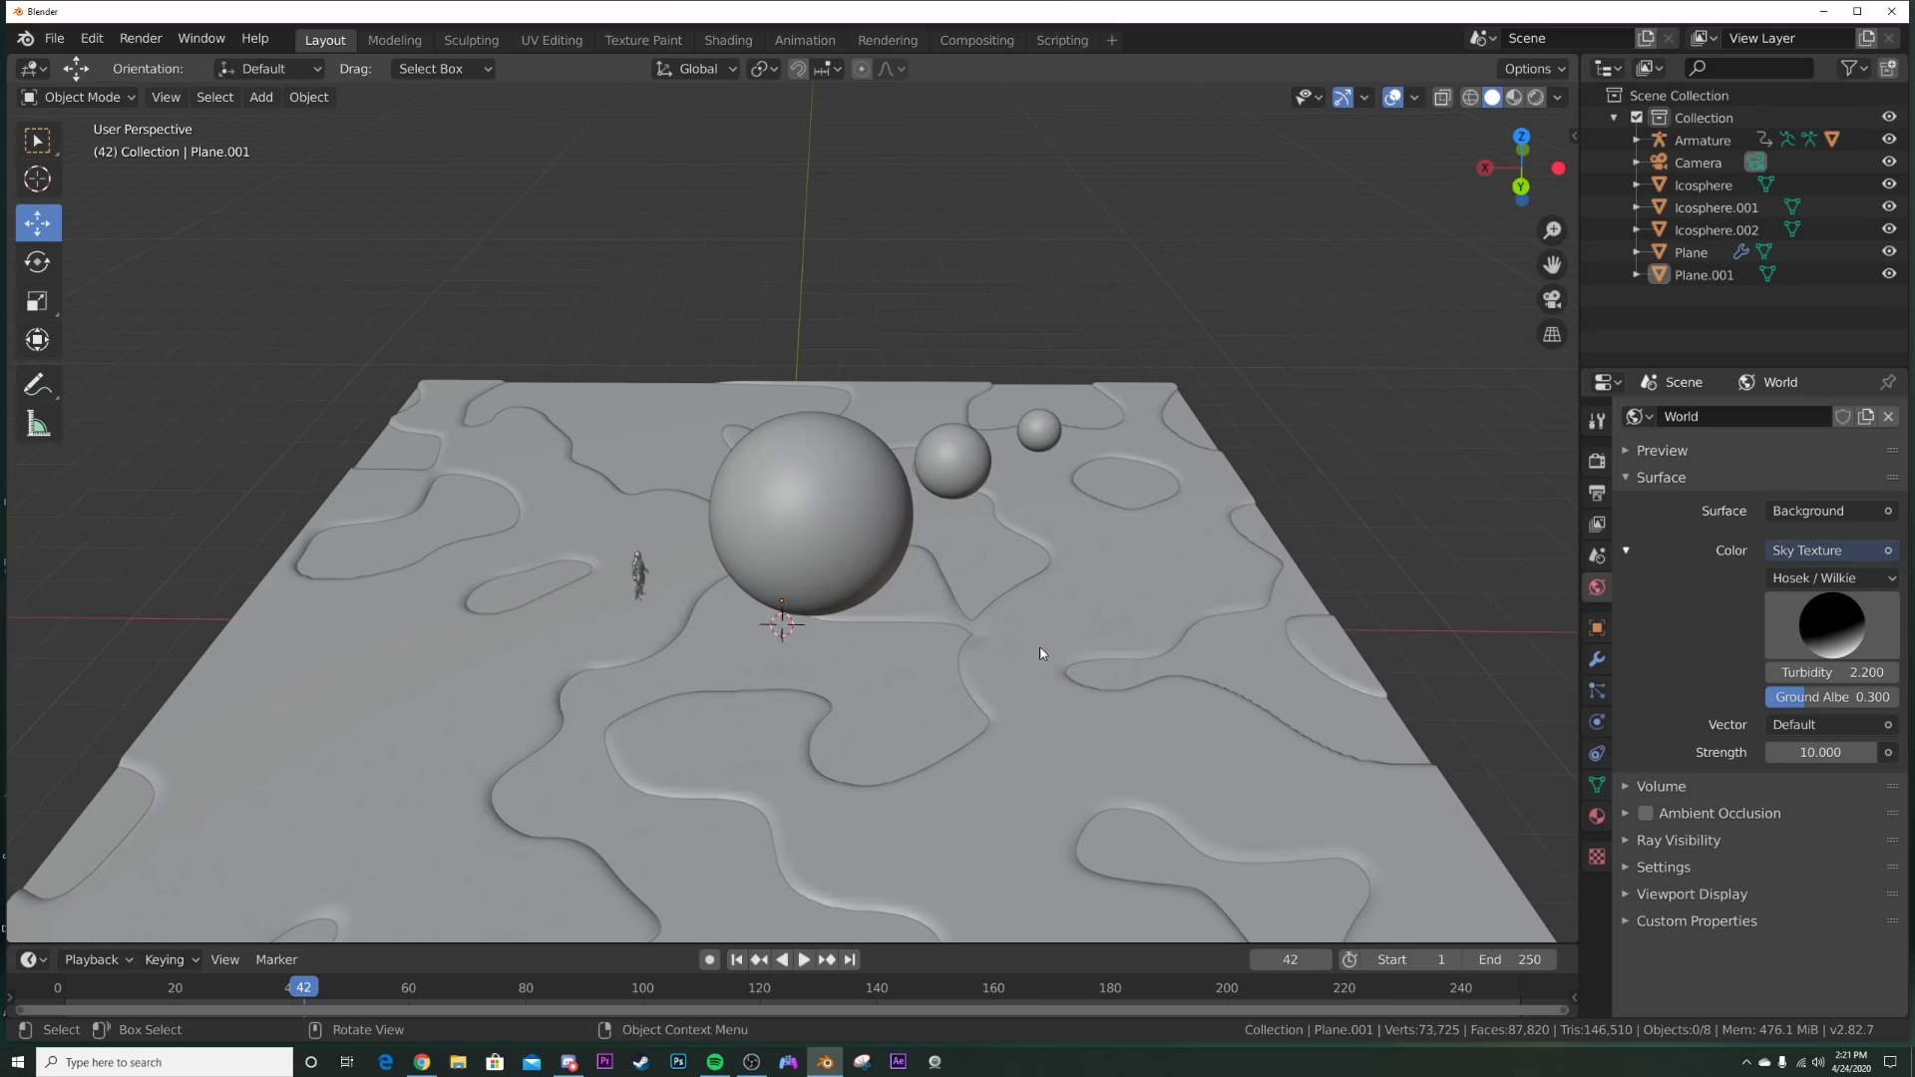
Step: Add a new cube mesh to the scene
key("shift+a")
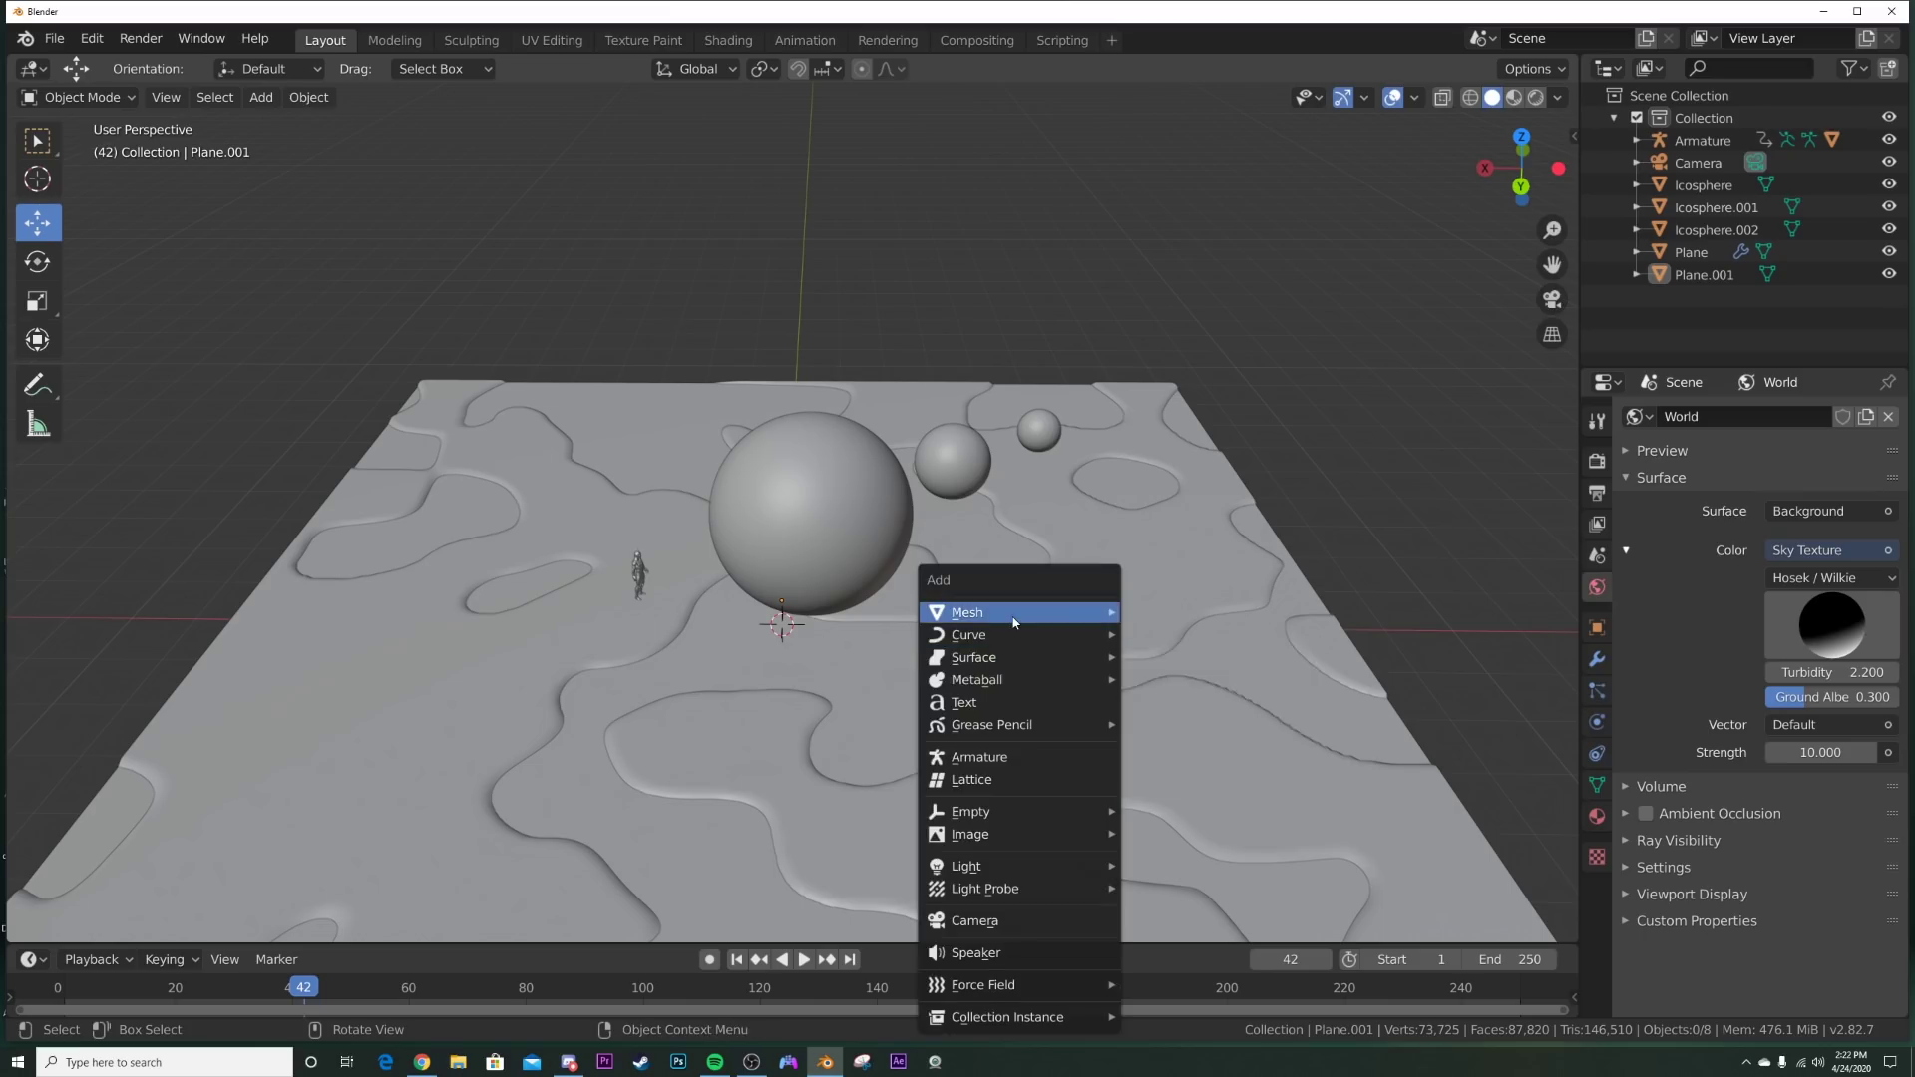
mouse_move(1092, 612)
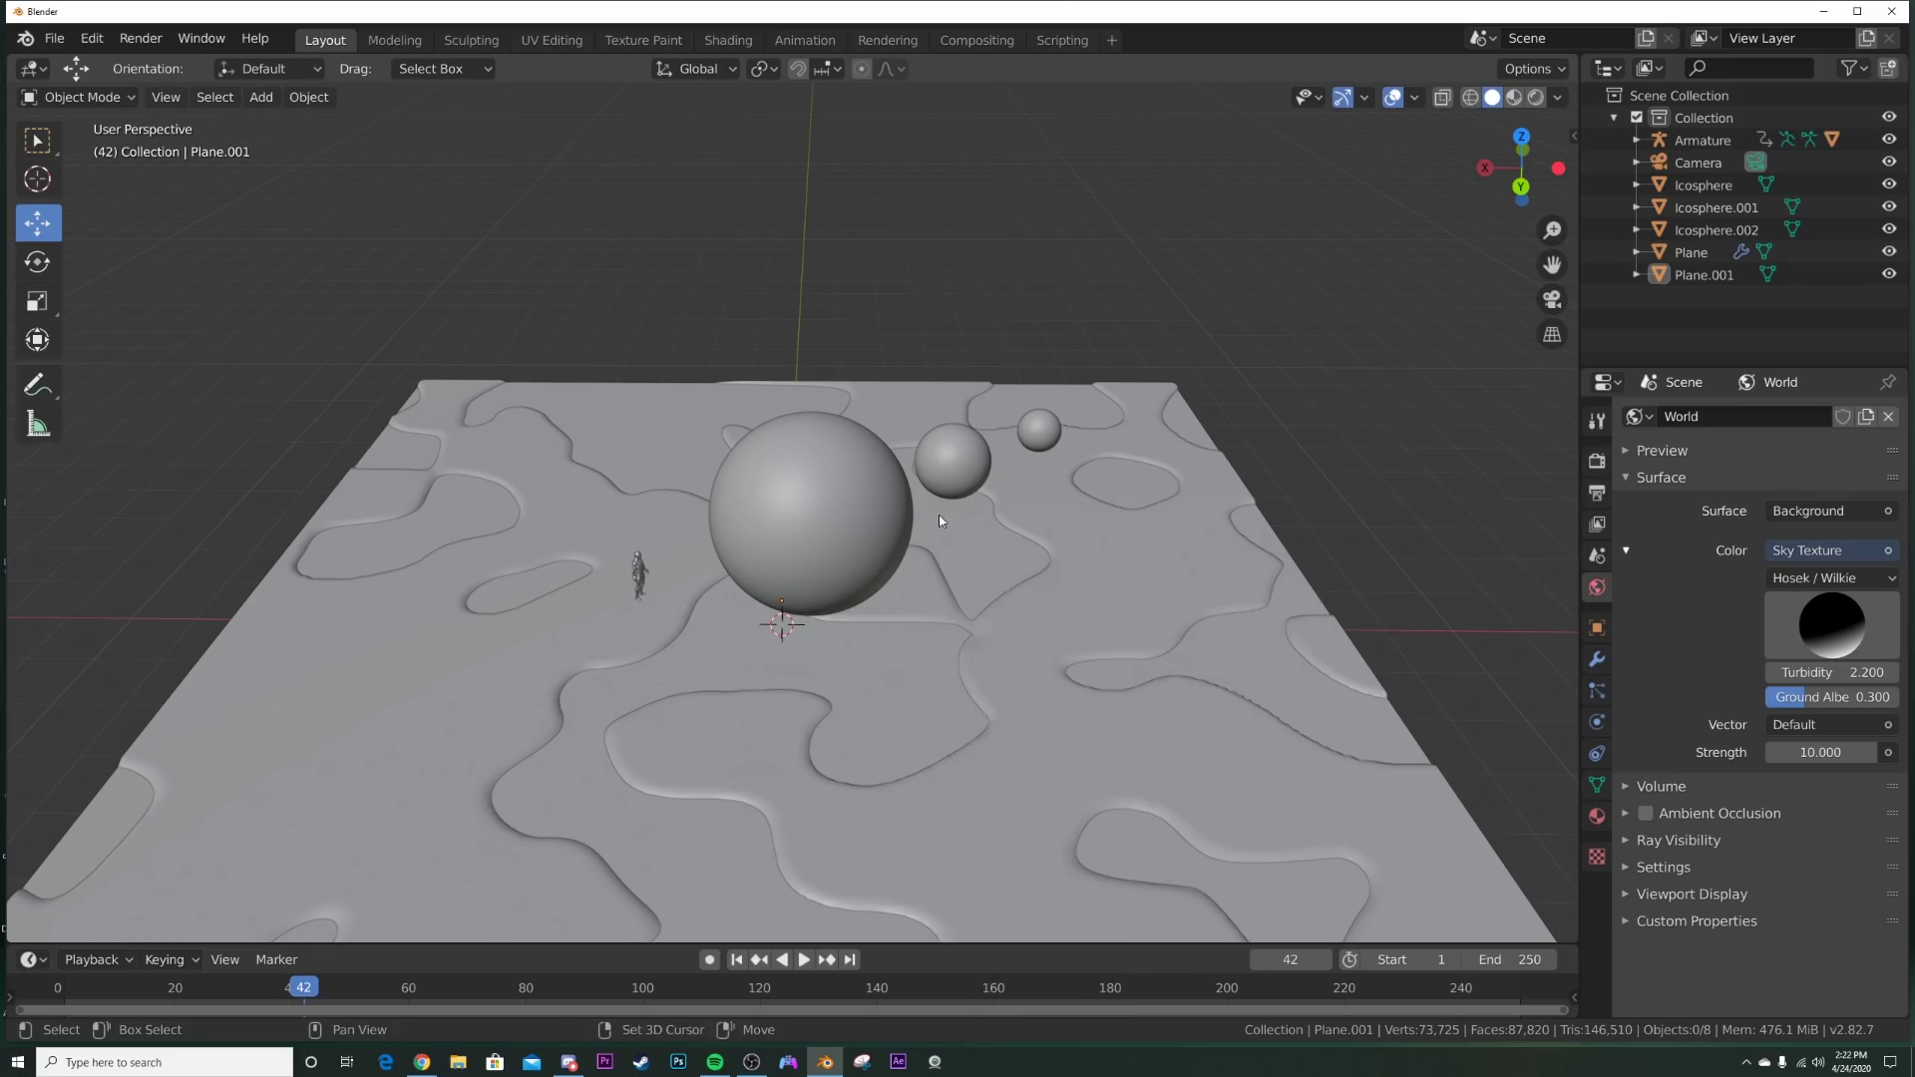
key("shift+a")
mouse_move(938, 515)
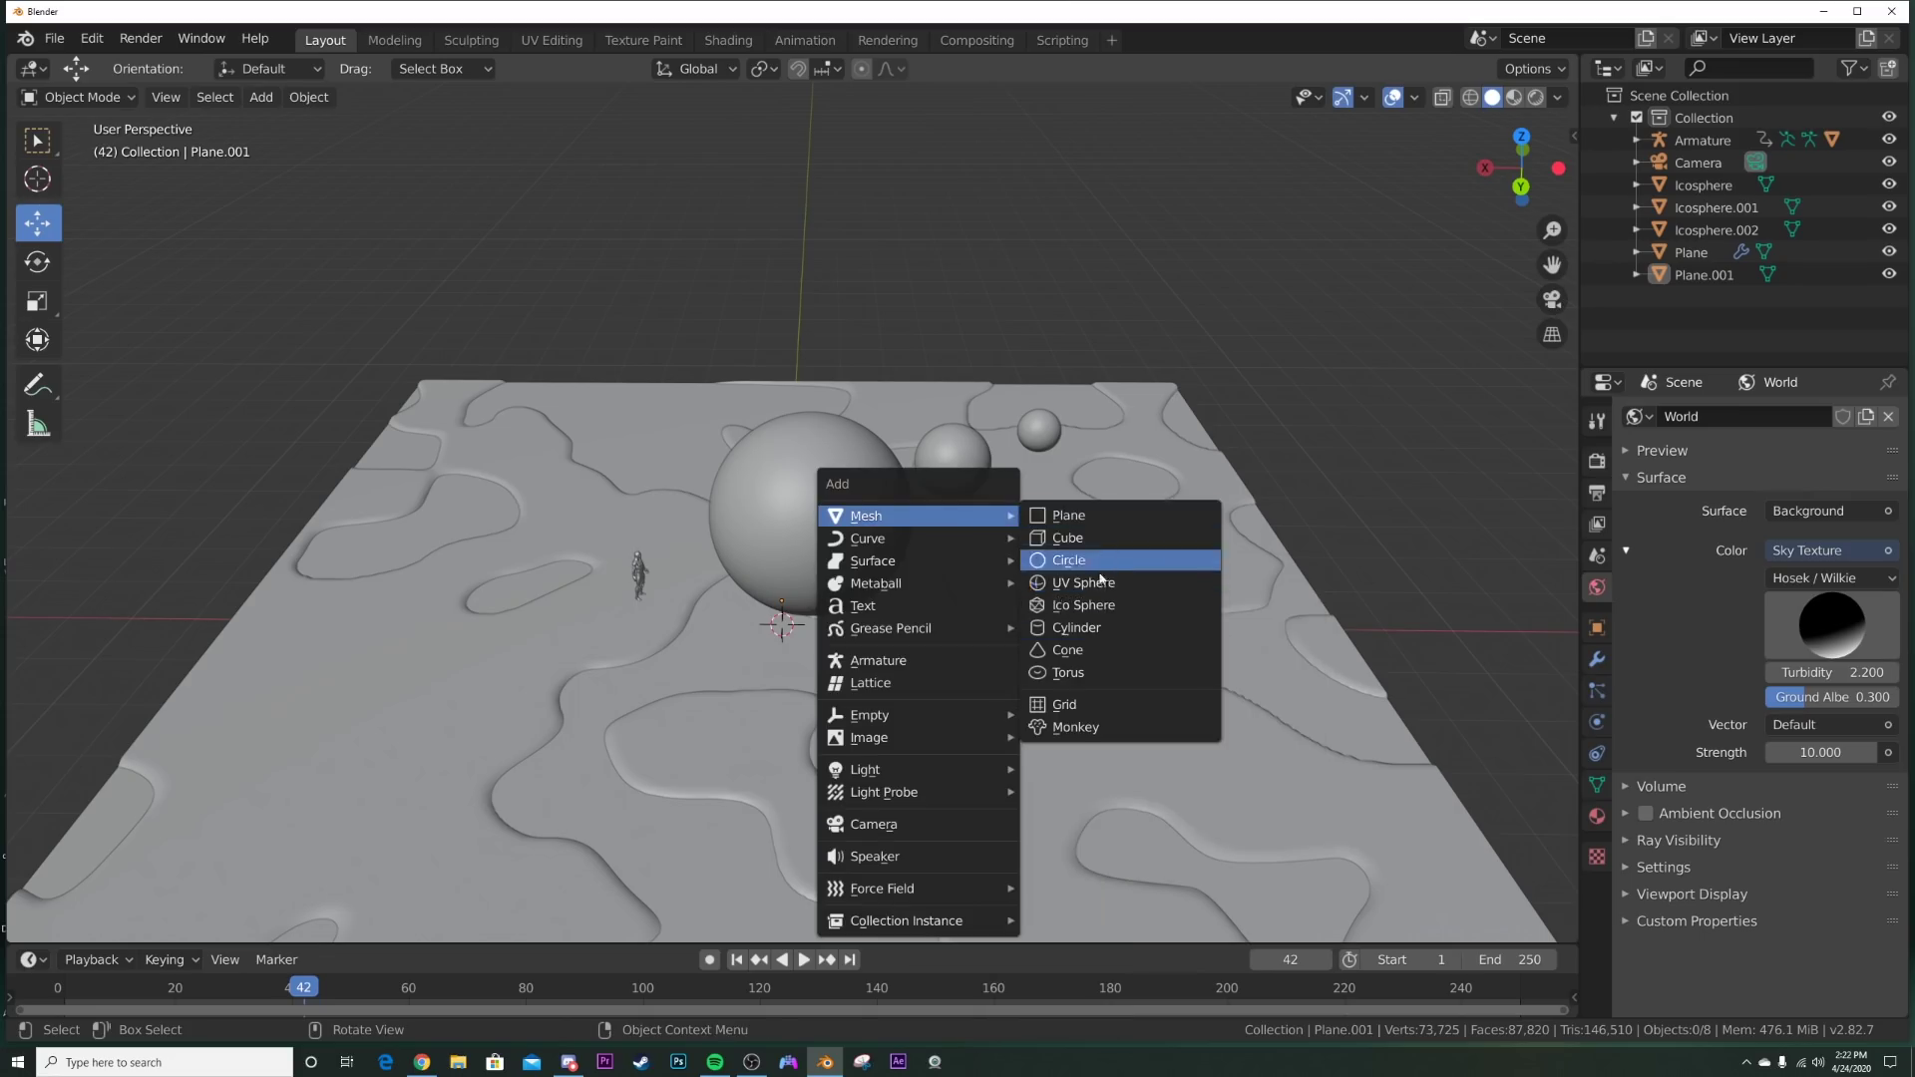
left_click(1069, 538)
scroll(989, 656, "down", 4)
Step: Enlarge the cube to enclose the whole scene, apply its scale, and open the Shading workspace
key("s")
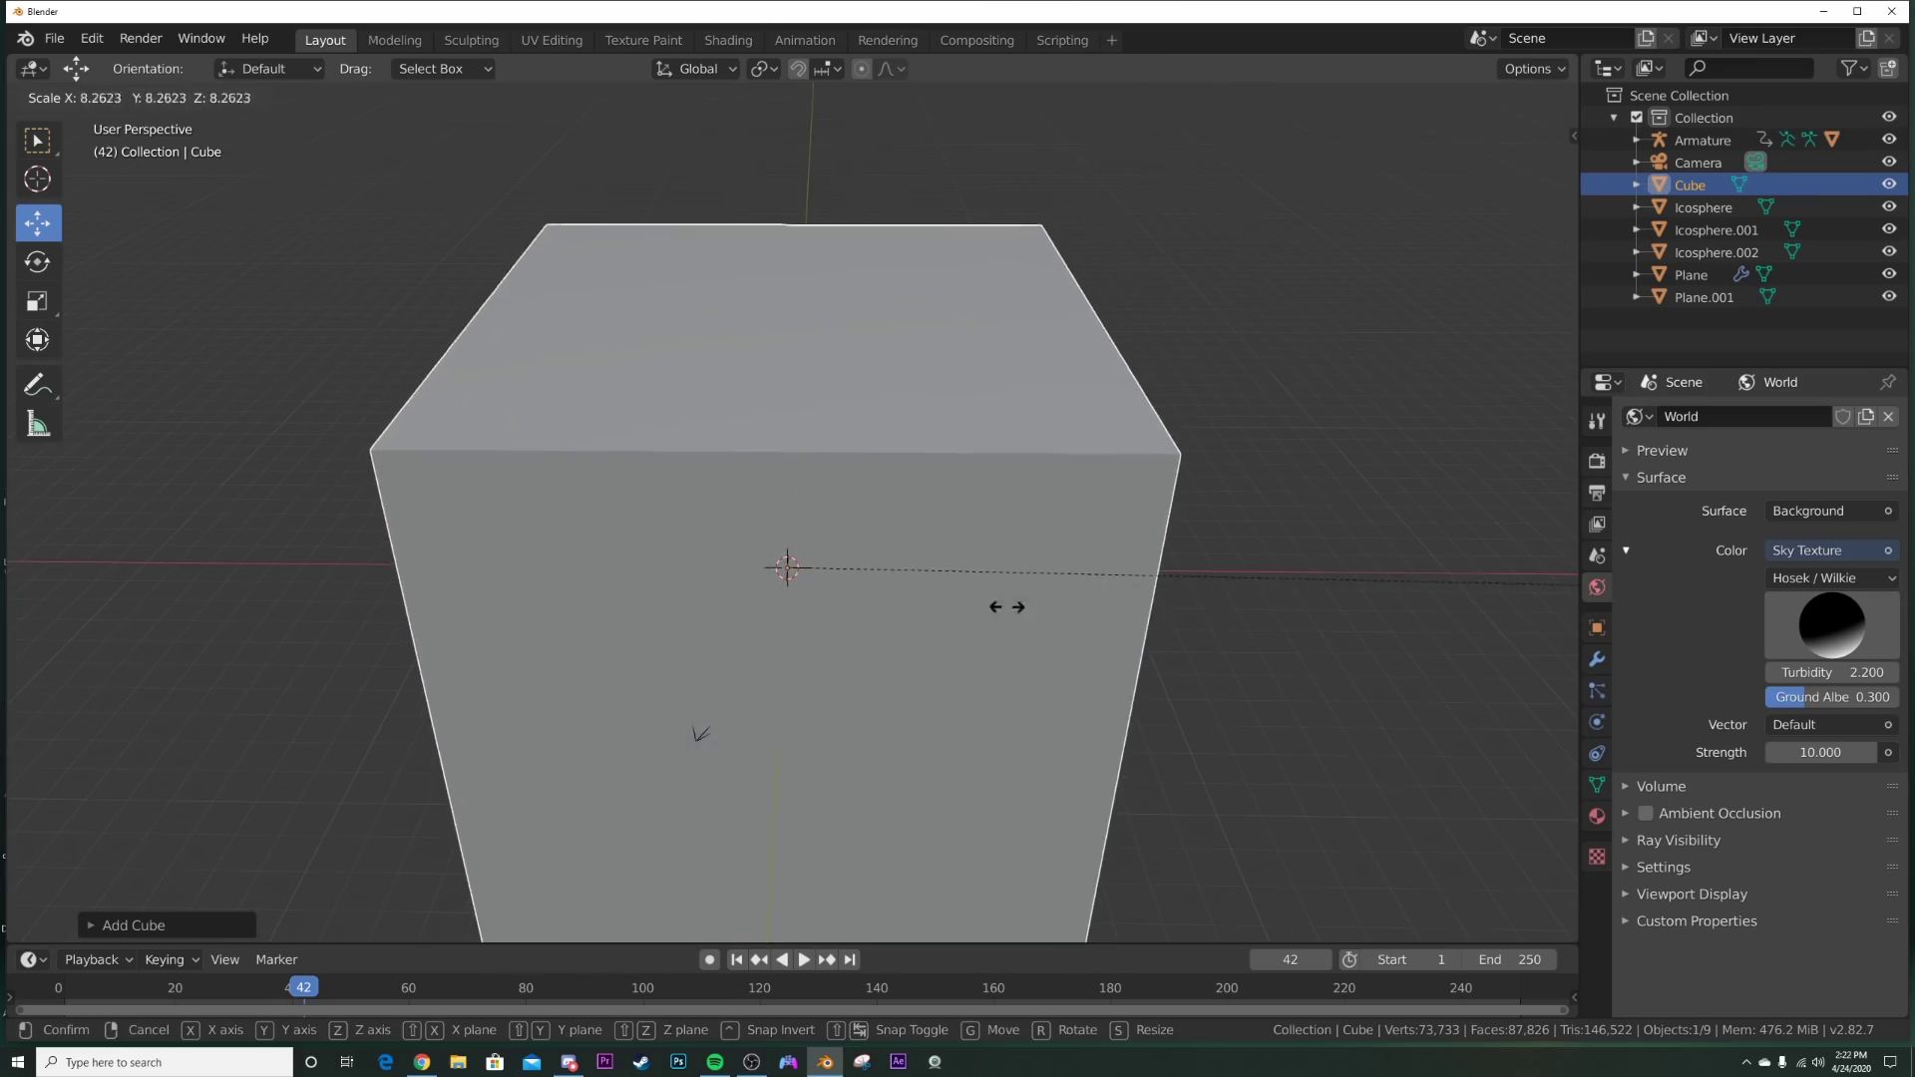
left_click(1107, 595)
key("KP_0")
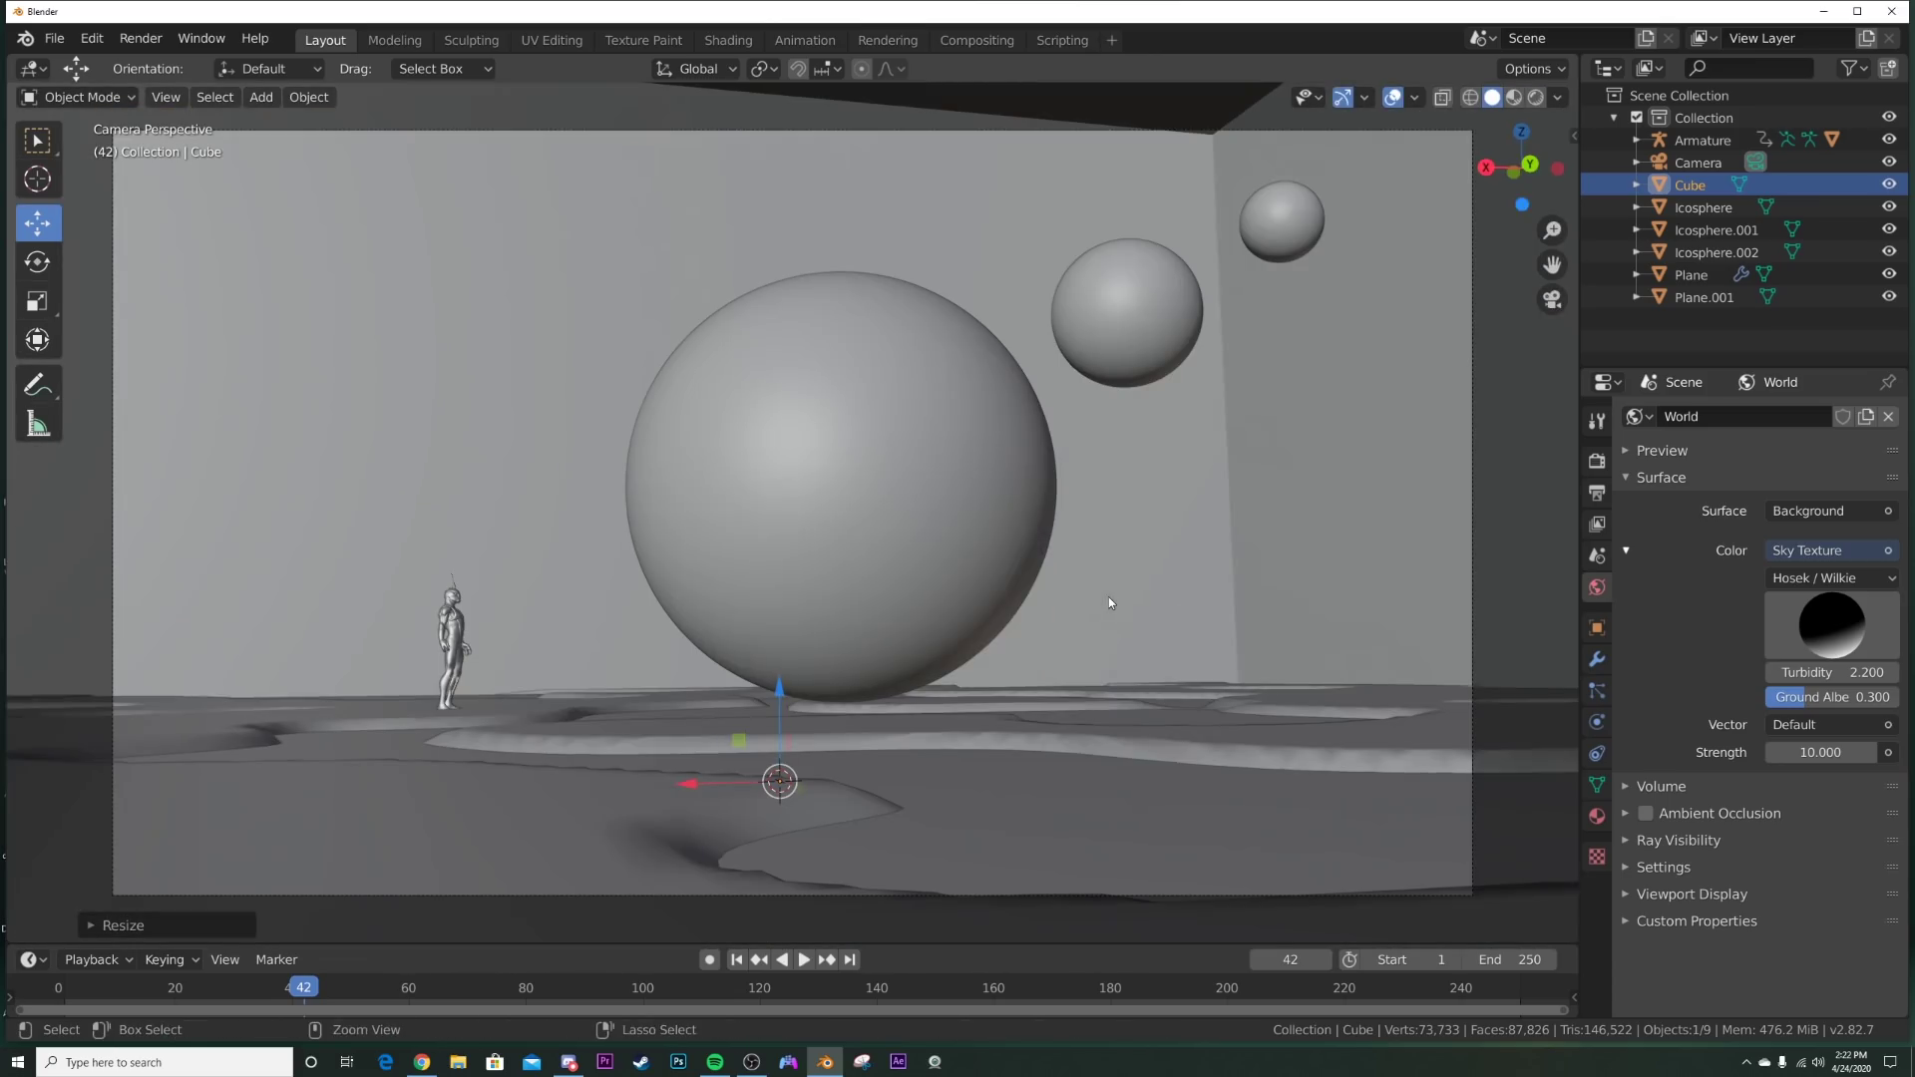
key("ctrl+a")
left_click(1109, 596)
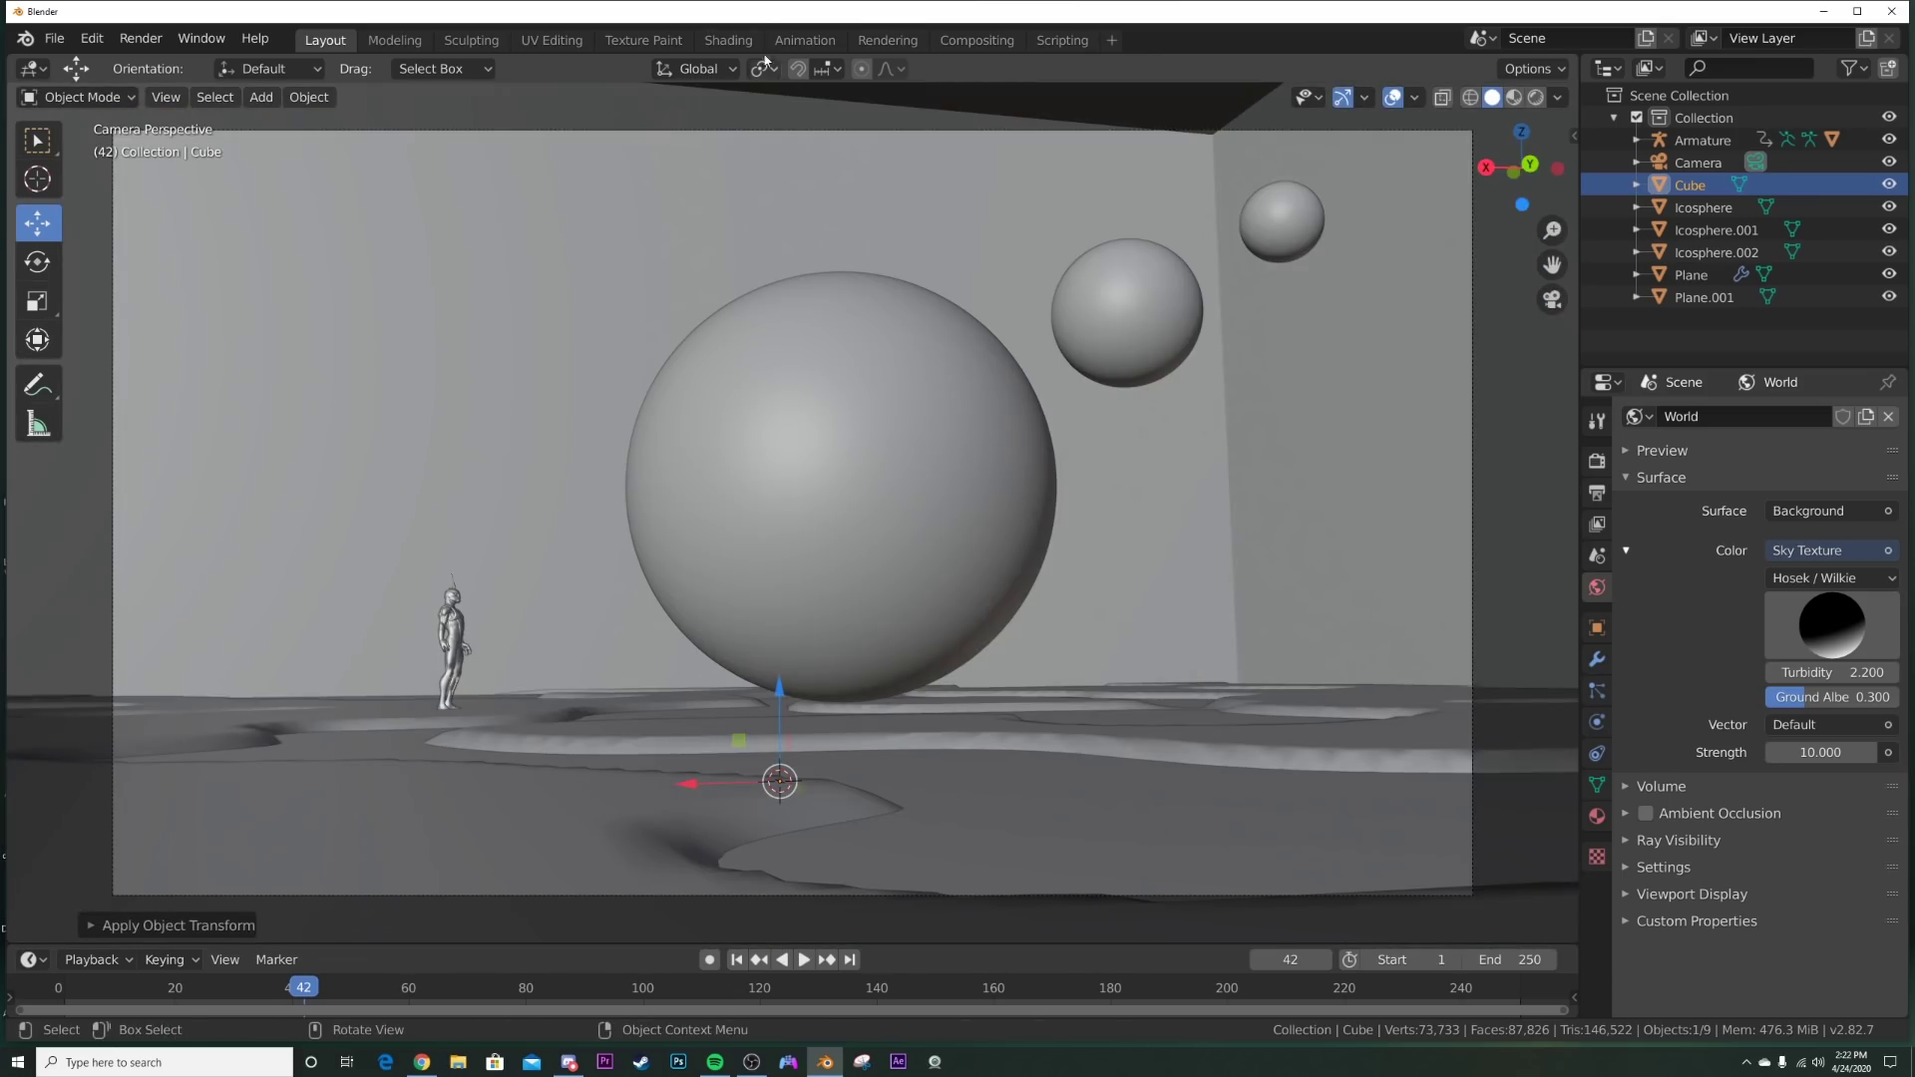
left_click(728, 40)
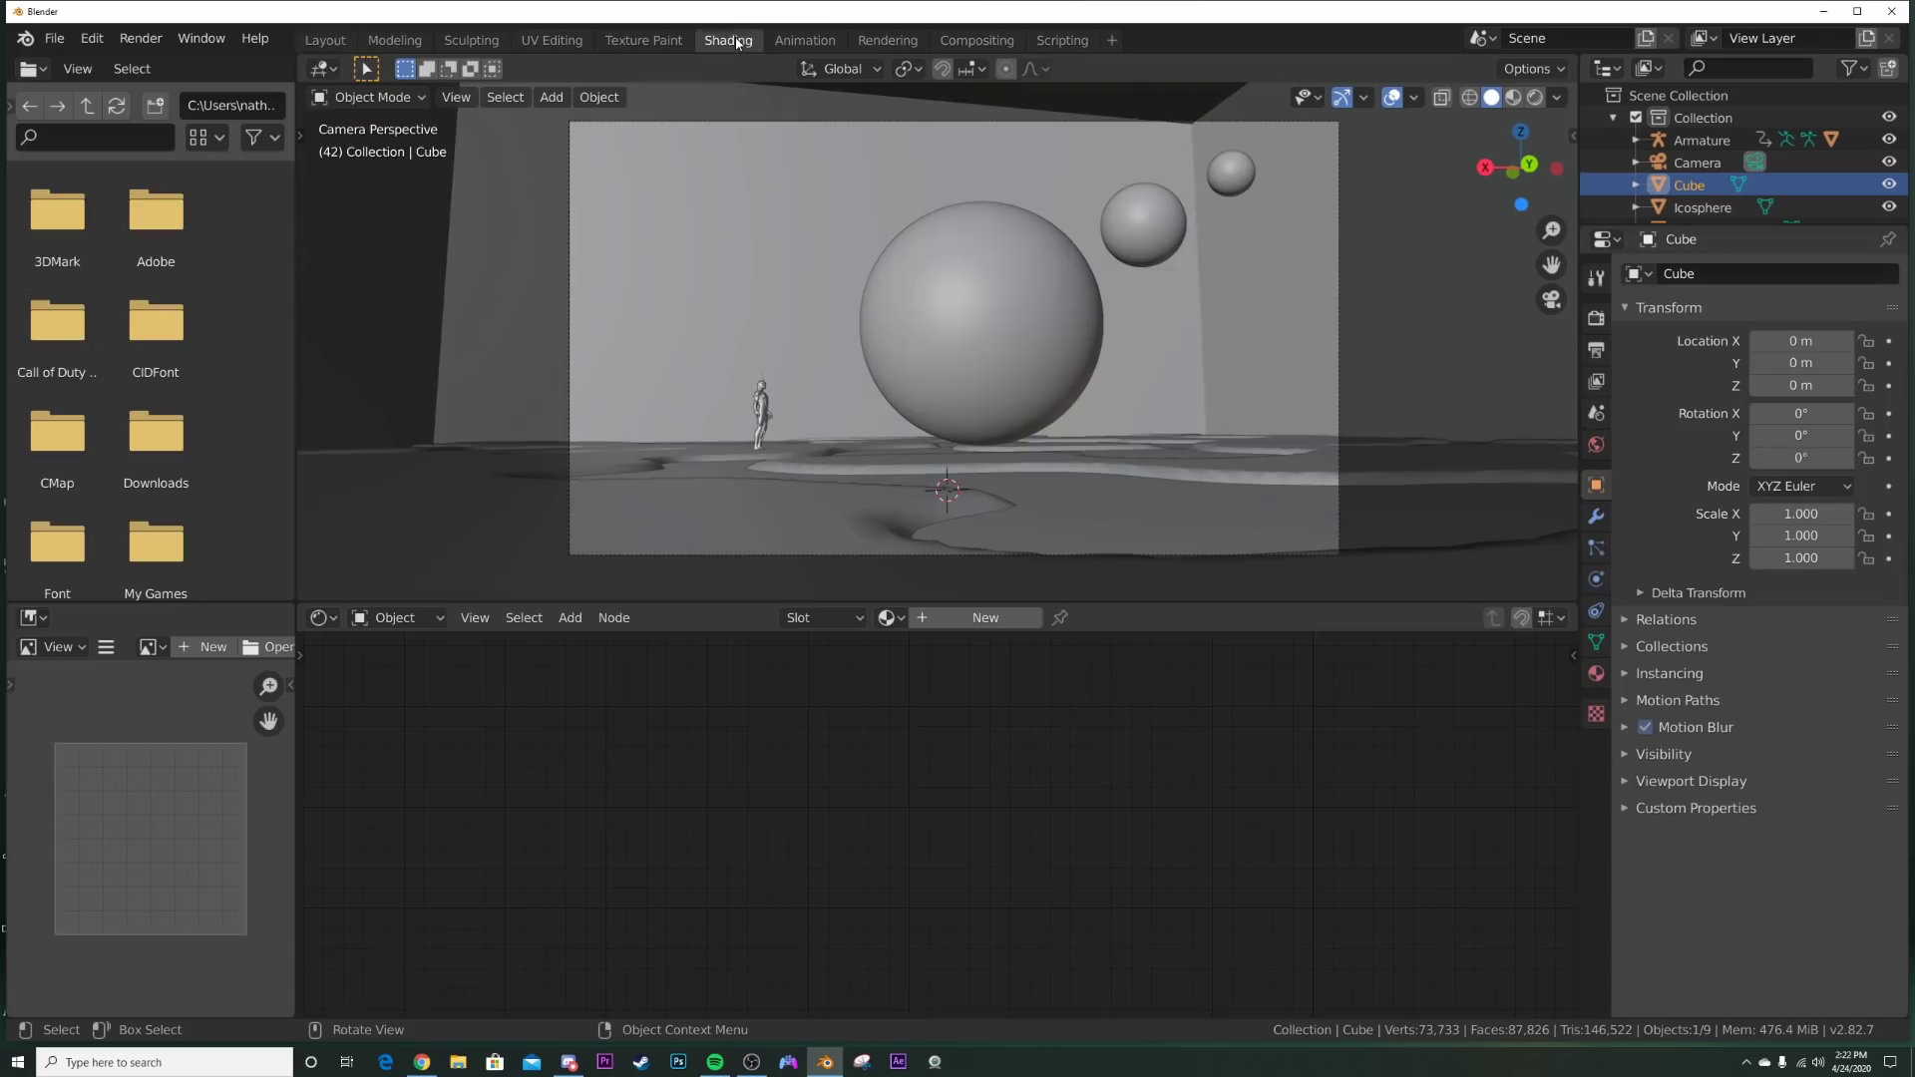
Step: Give the cube a new material, replacing the Principled BSDF with a Principled Volume linked to the output
left_click(1007, 618)
key("Home")
key("x")
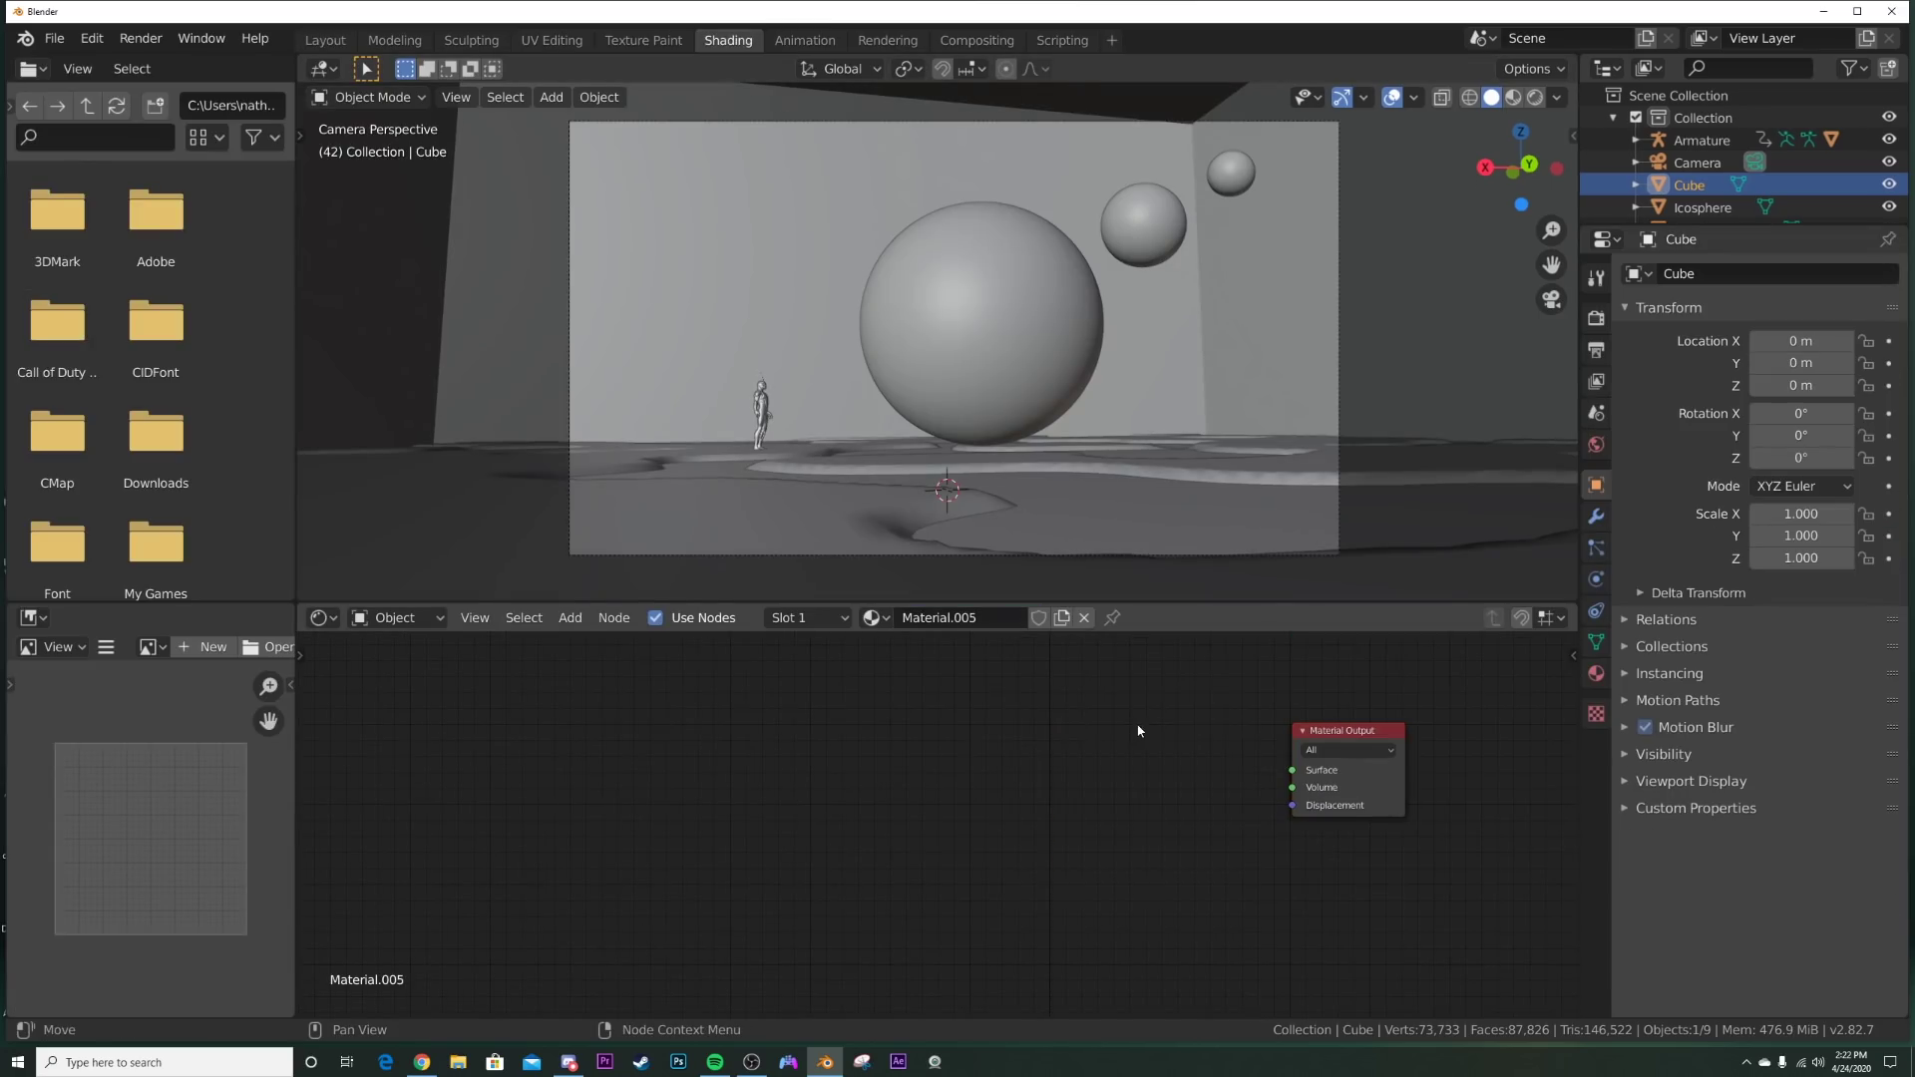
key("shift+a")
left_click(1138, 728)
type("vol")
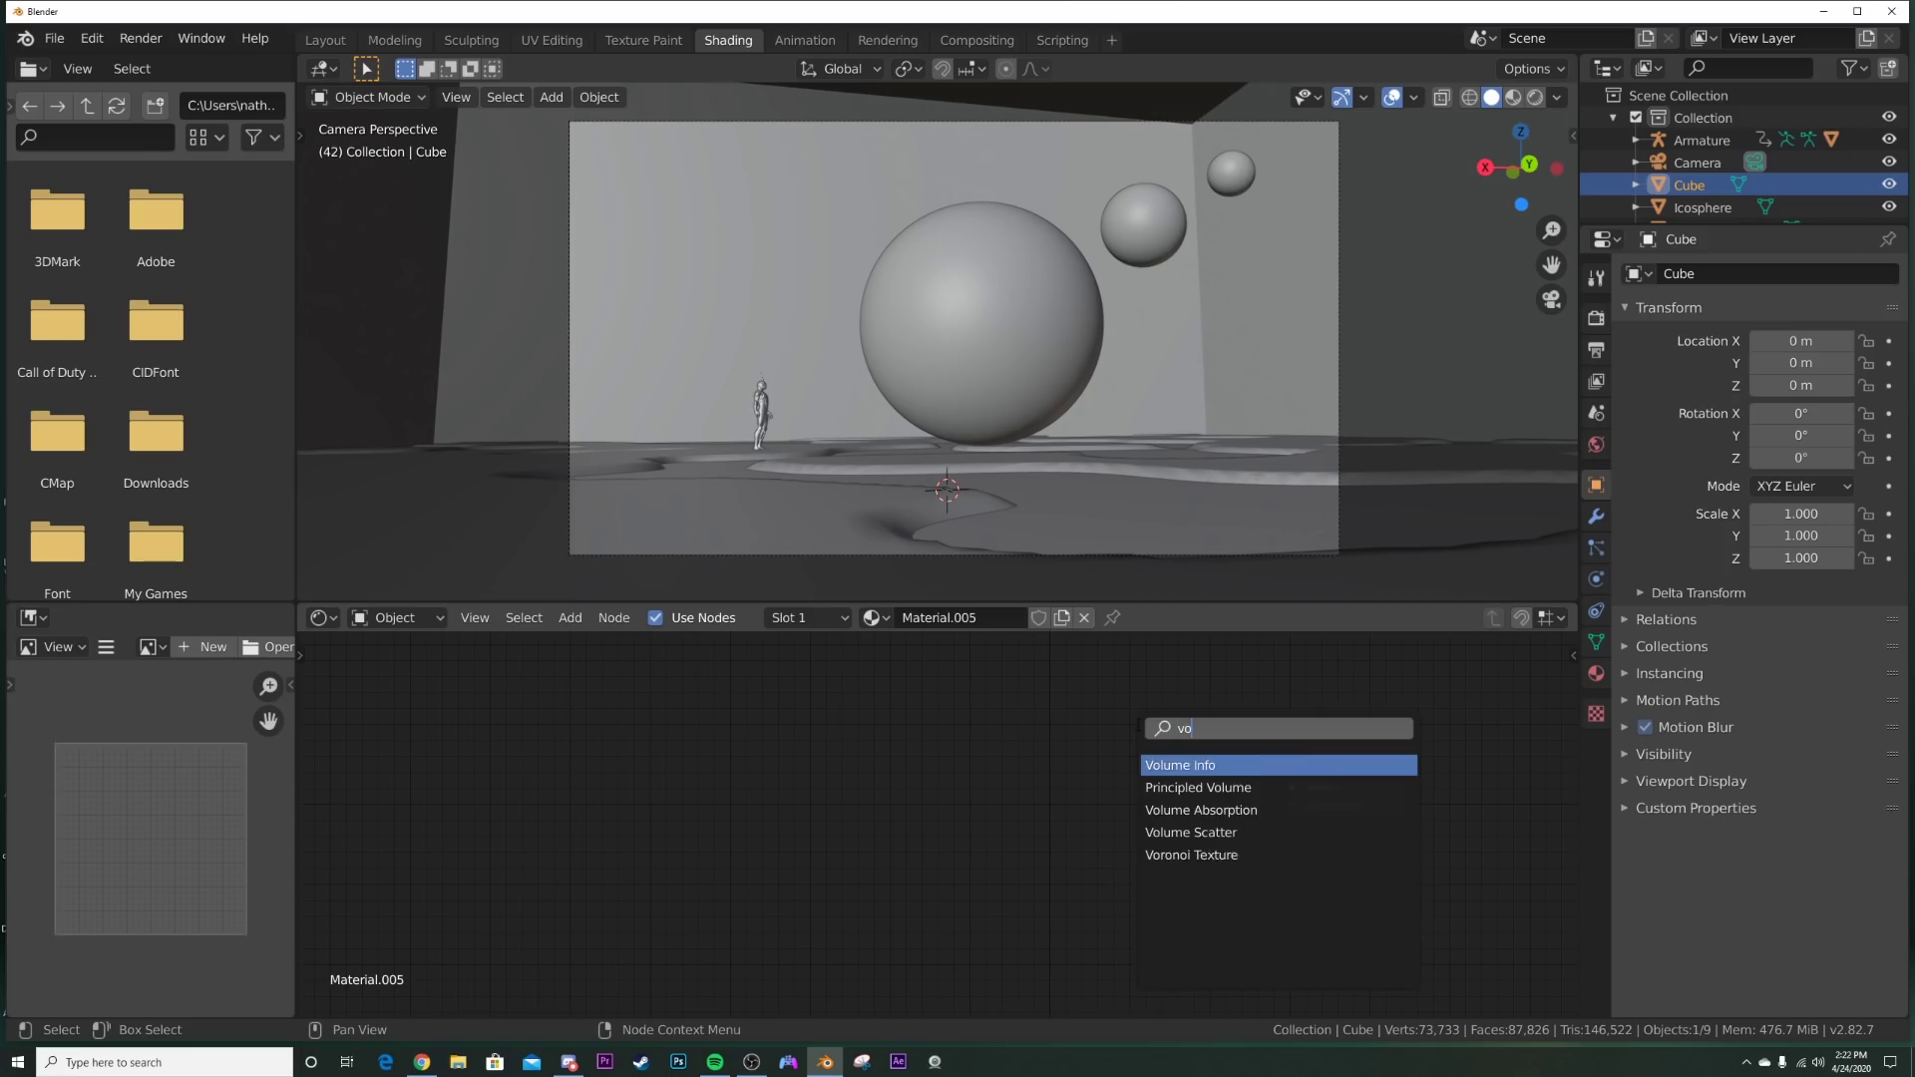
left_click(1210, 786)
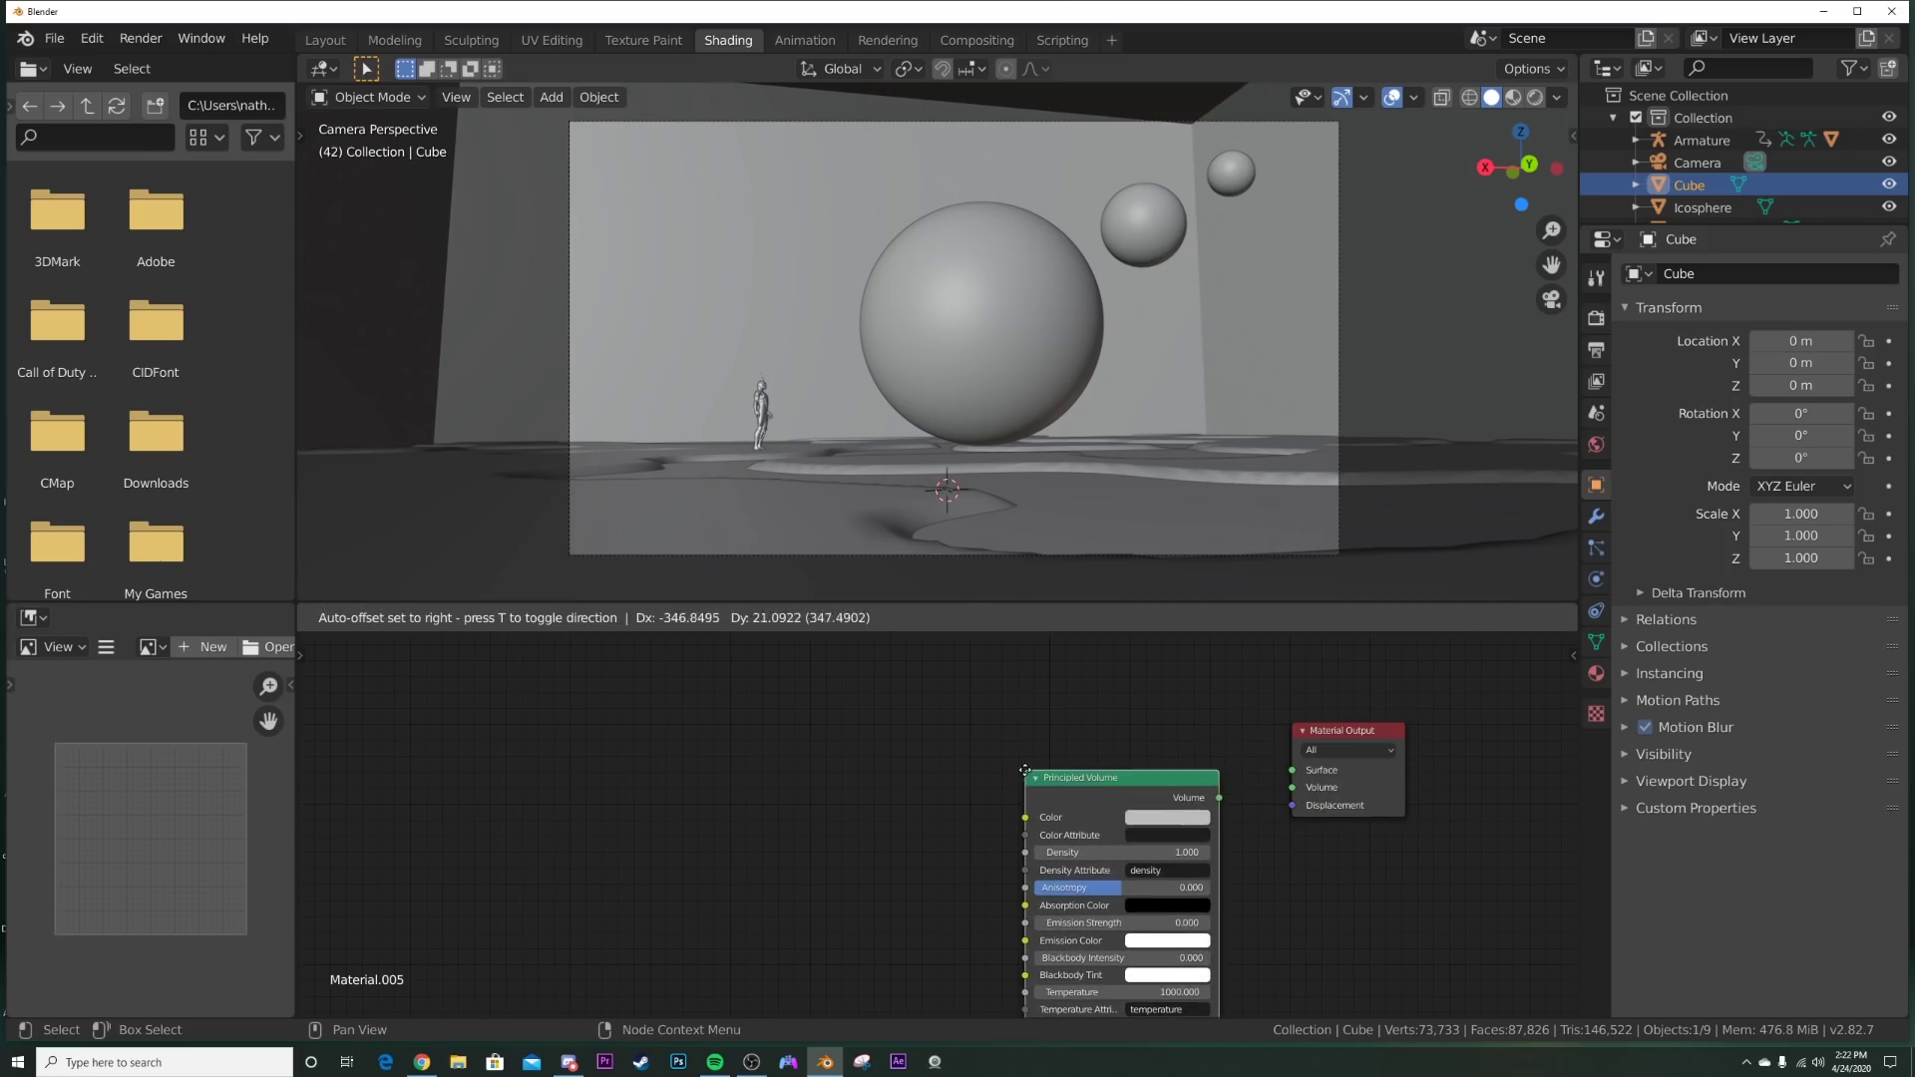
left_click(1210, 803)
left_click_drag(1219, 797, 1292, 771)
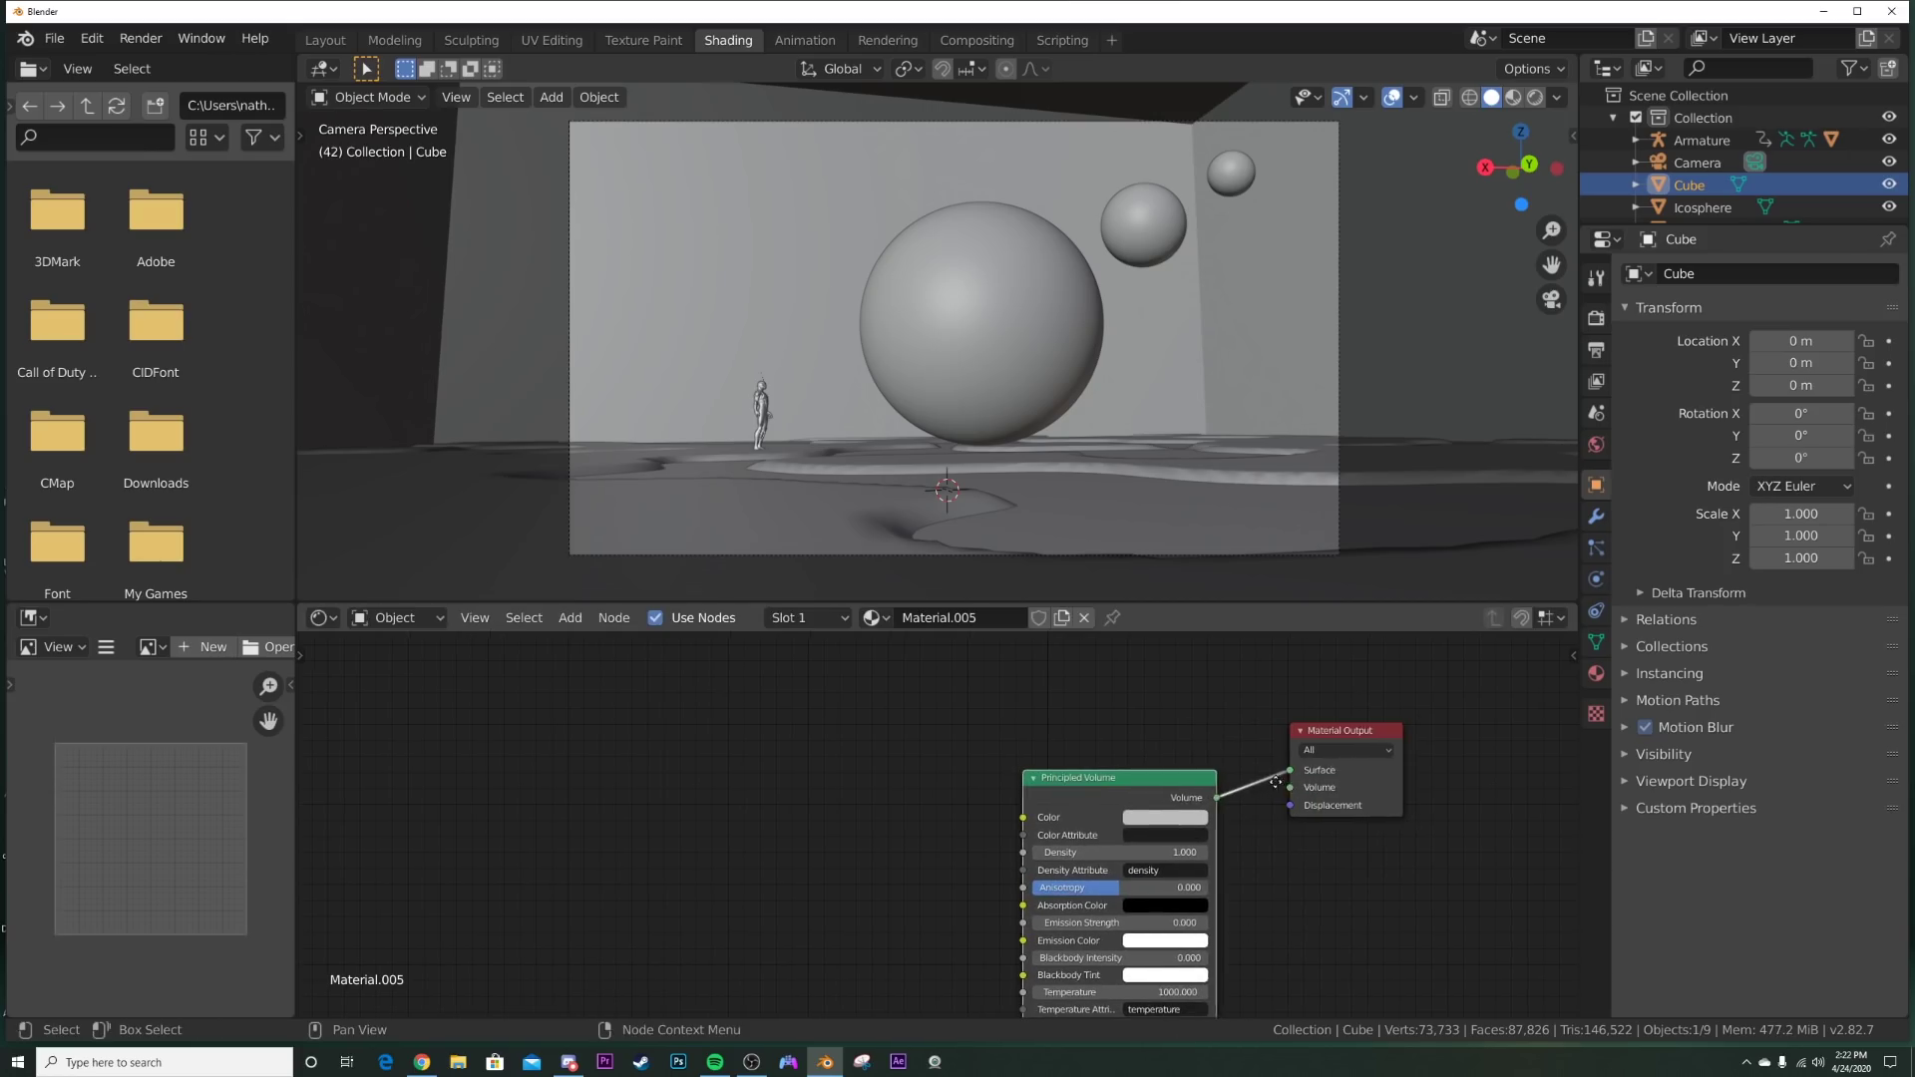
middle_click_drag(1147, 868, 959, 813)
Step: Set the volume Density to 0.01 and preview the fog in rendered shading
left_click(951, 797)
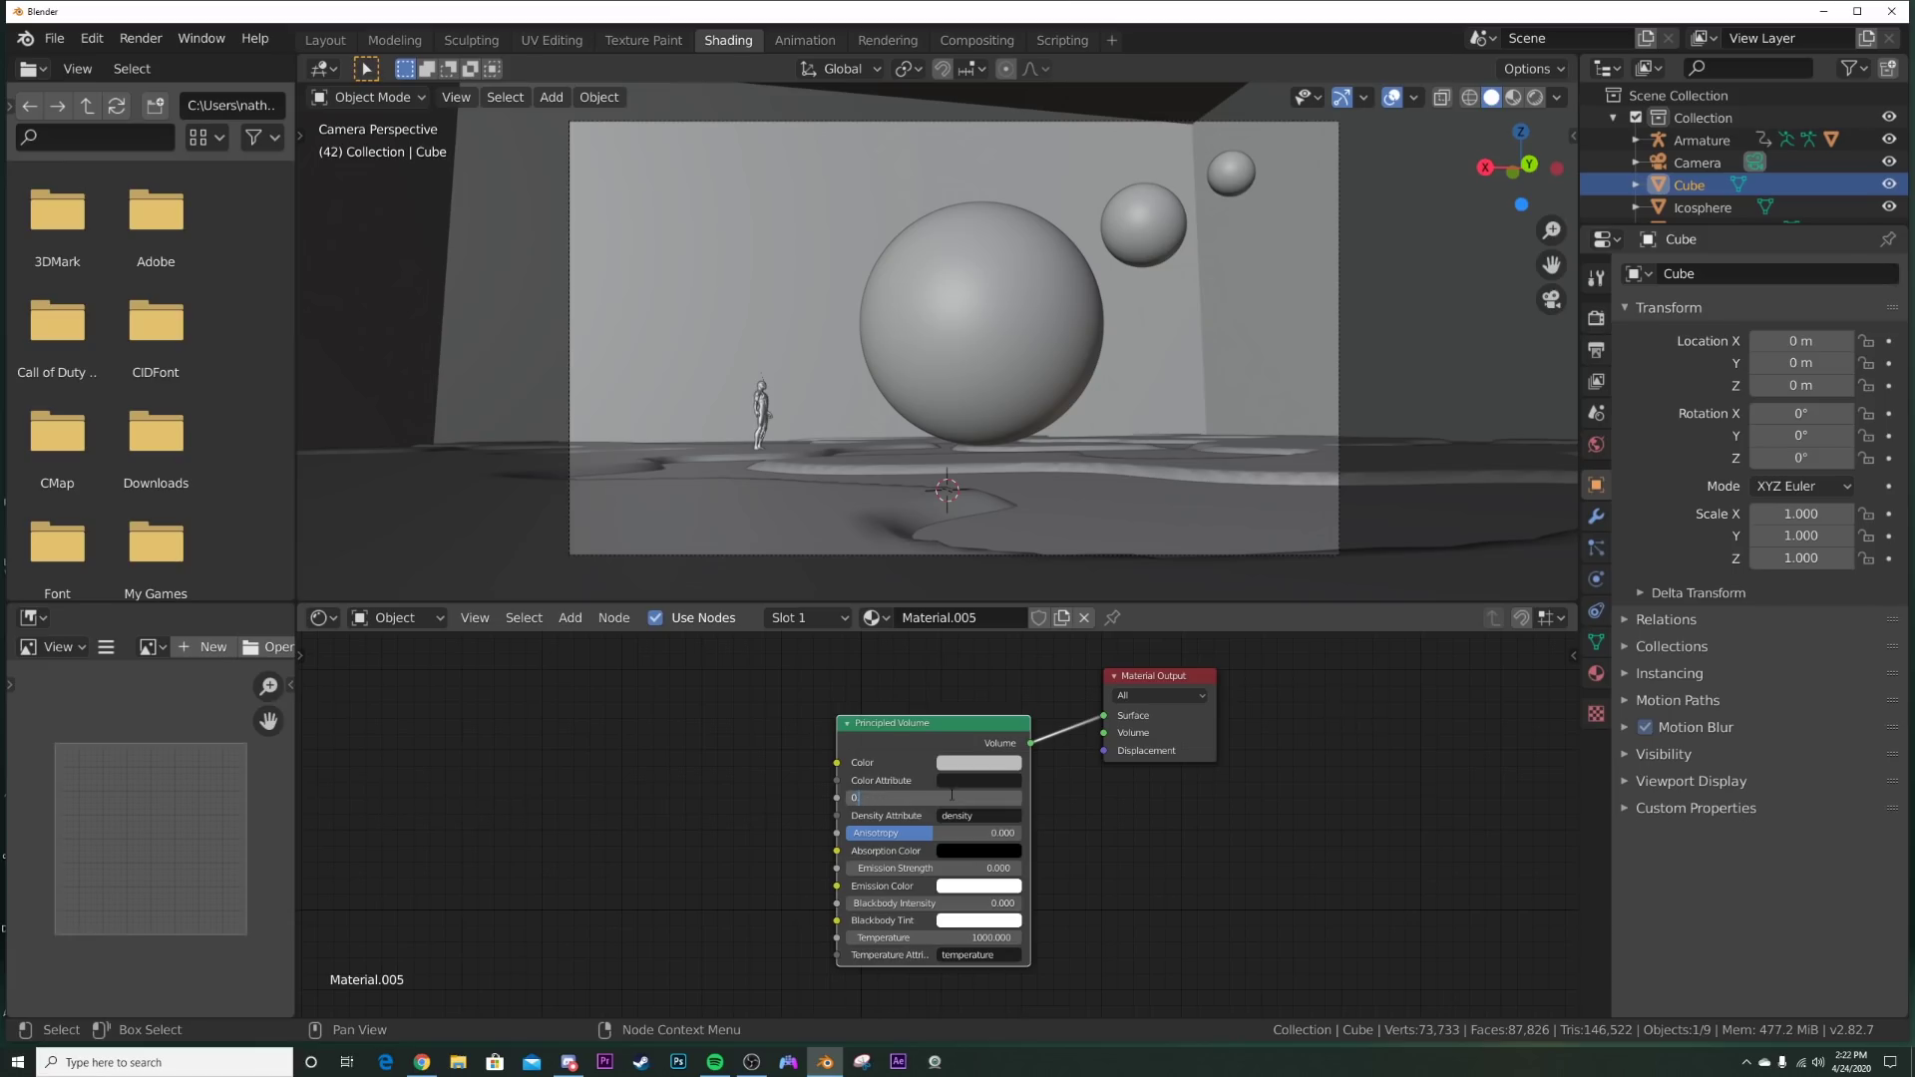
type("0.01")
key("Return")
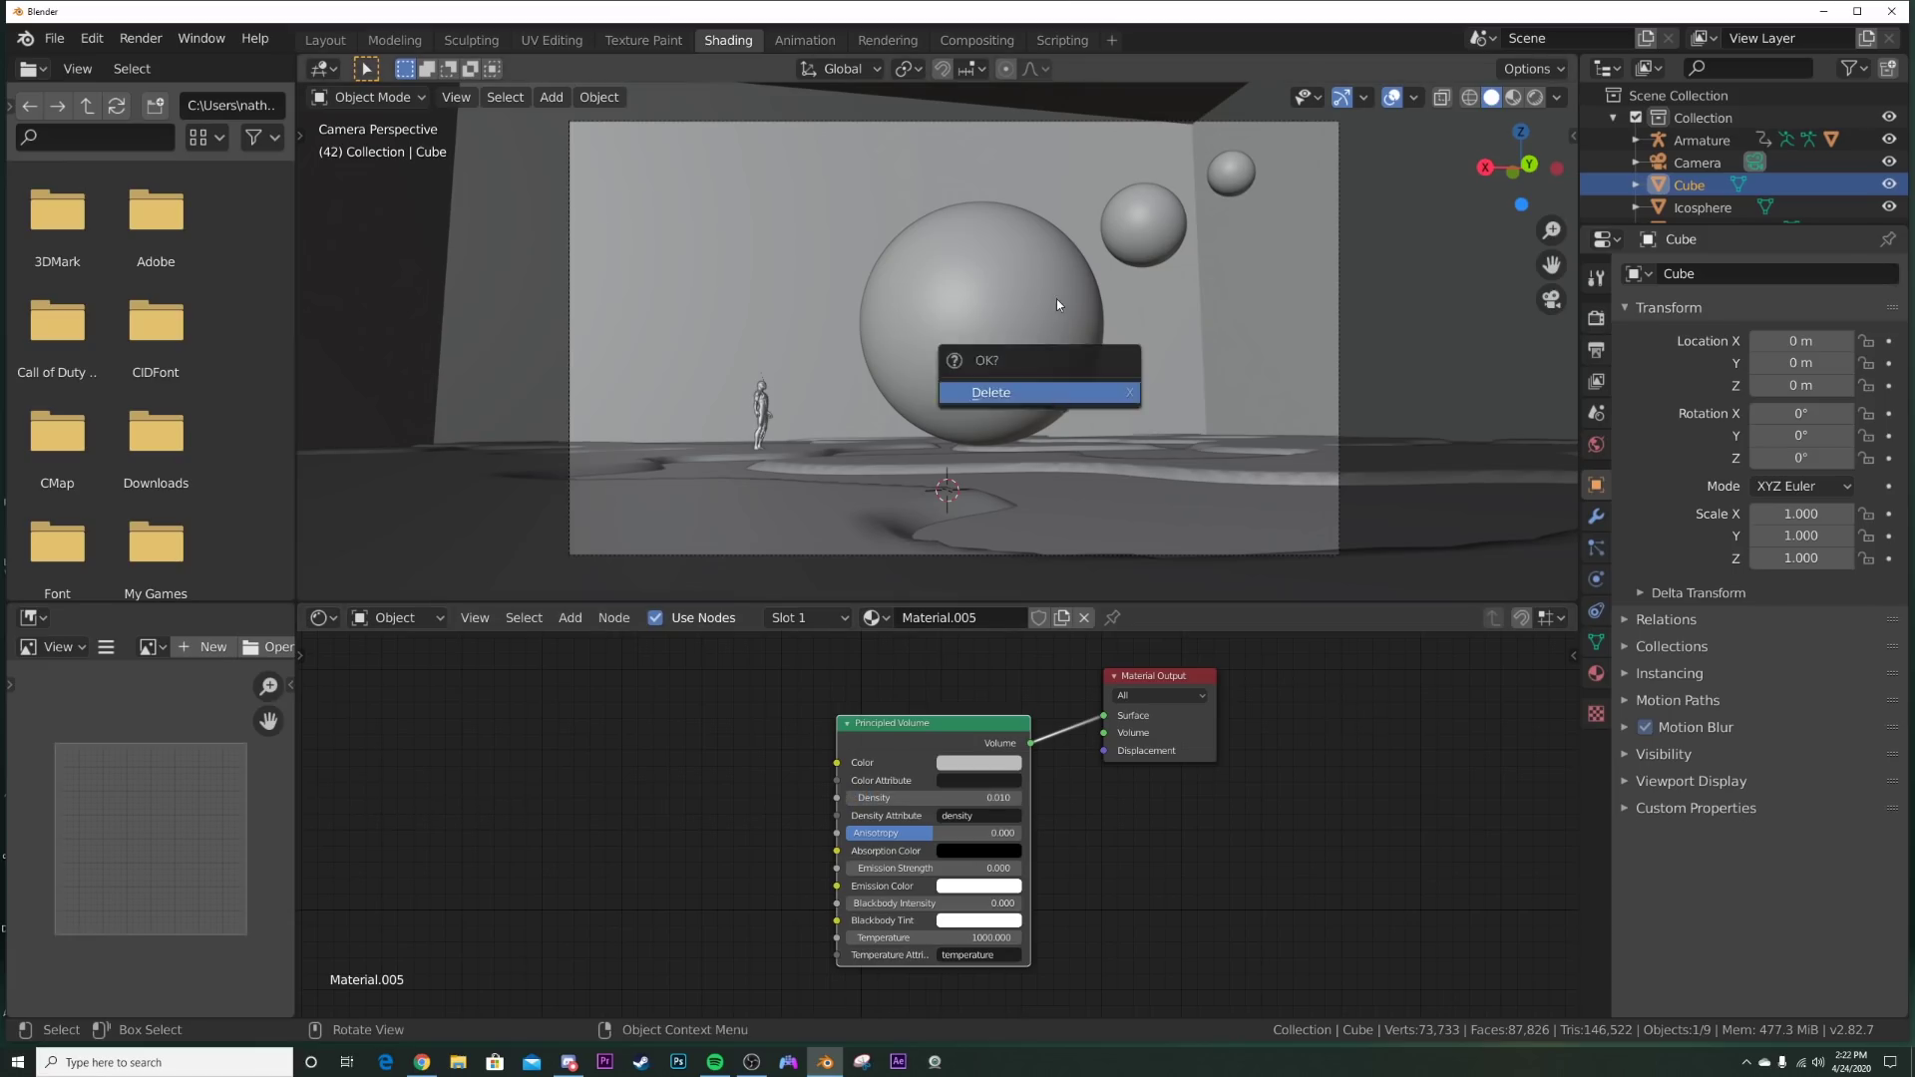
key("z")
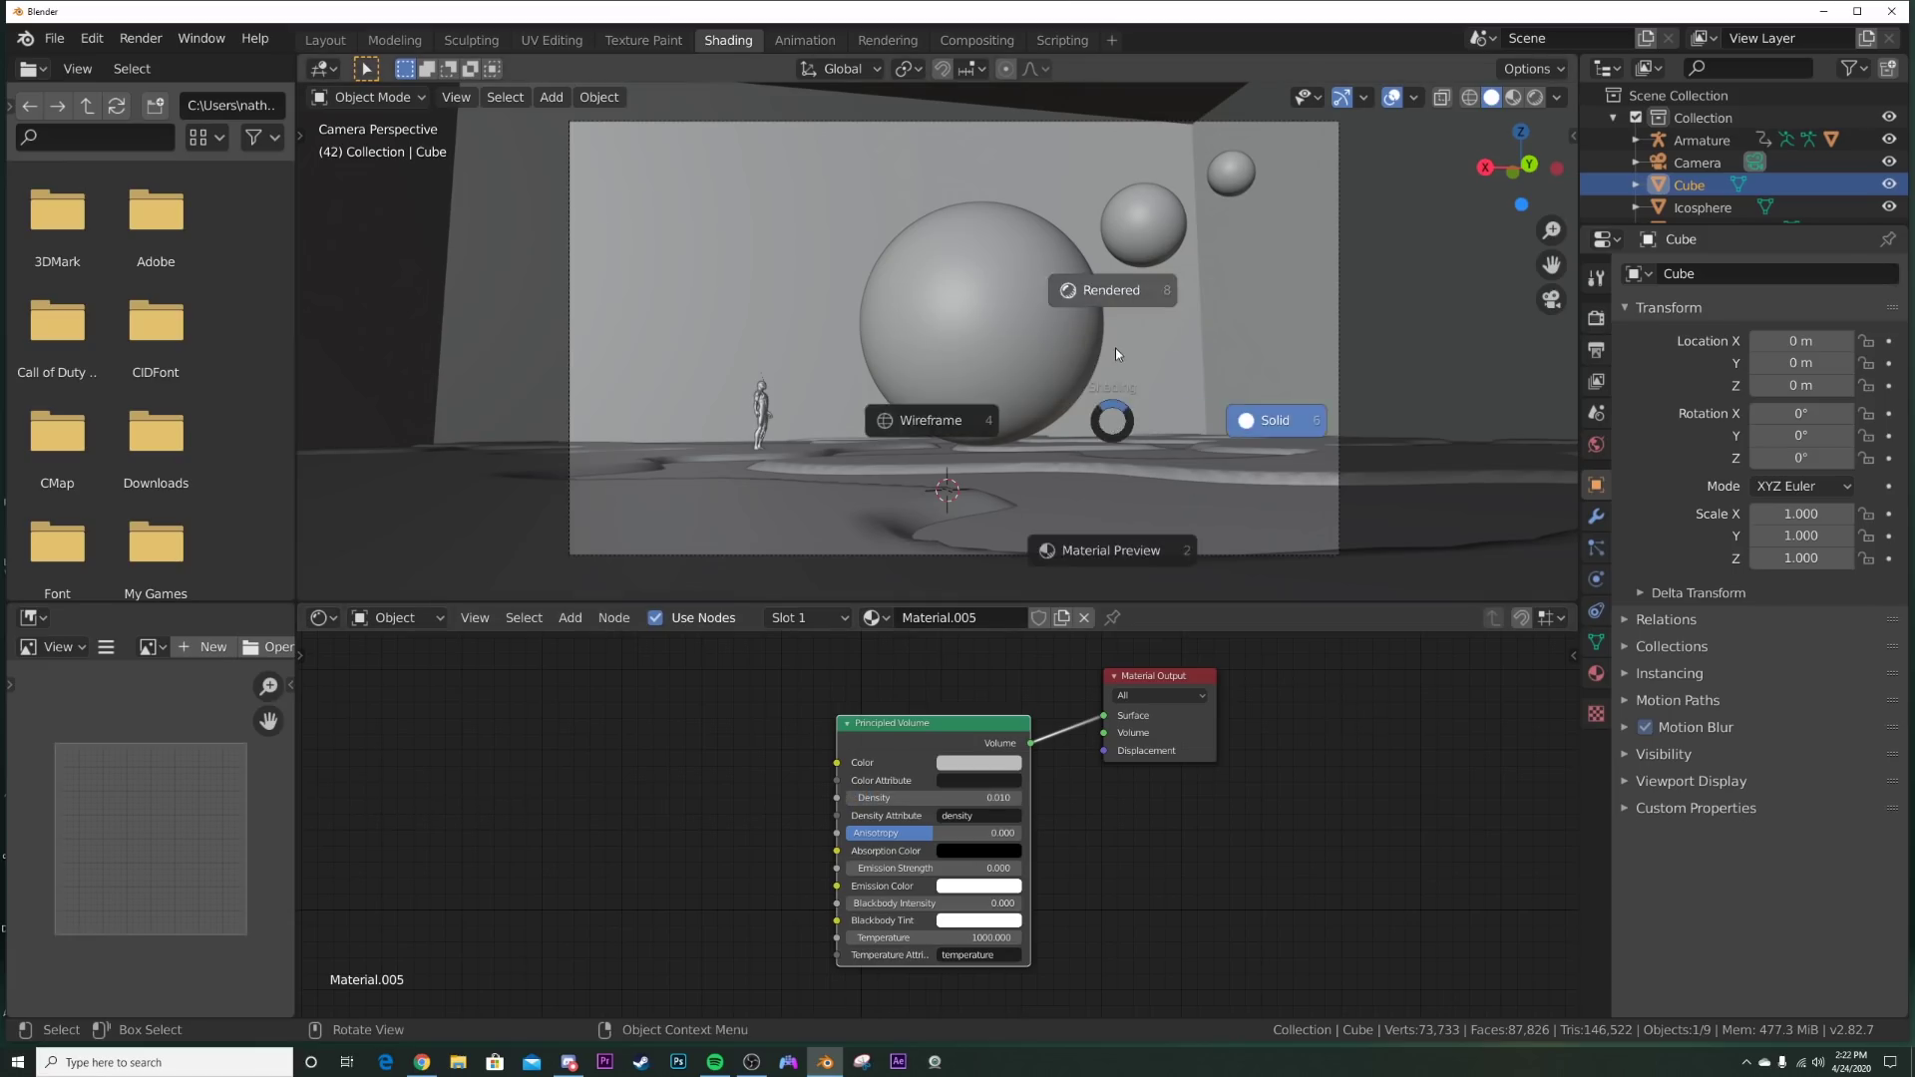
left_click(1283, 414)
scroll(947, 391, "up", 1)
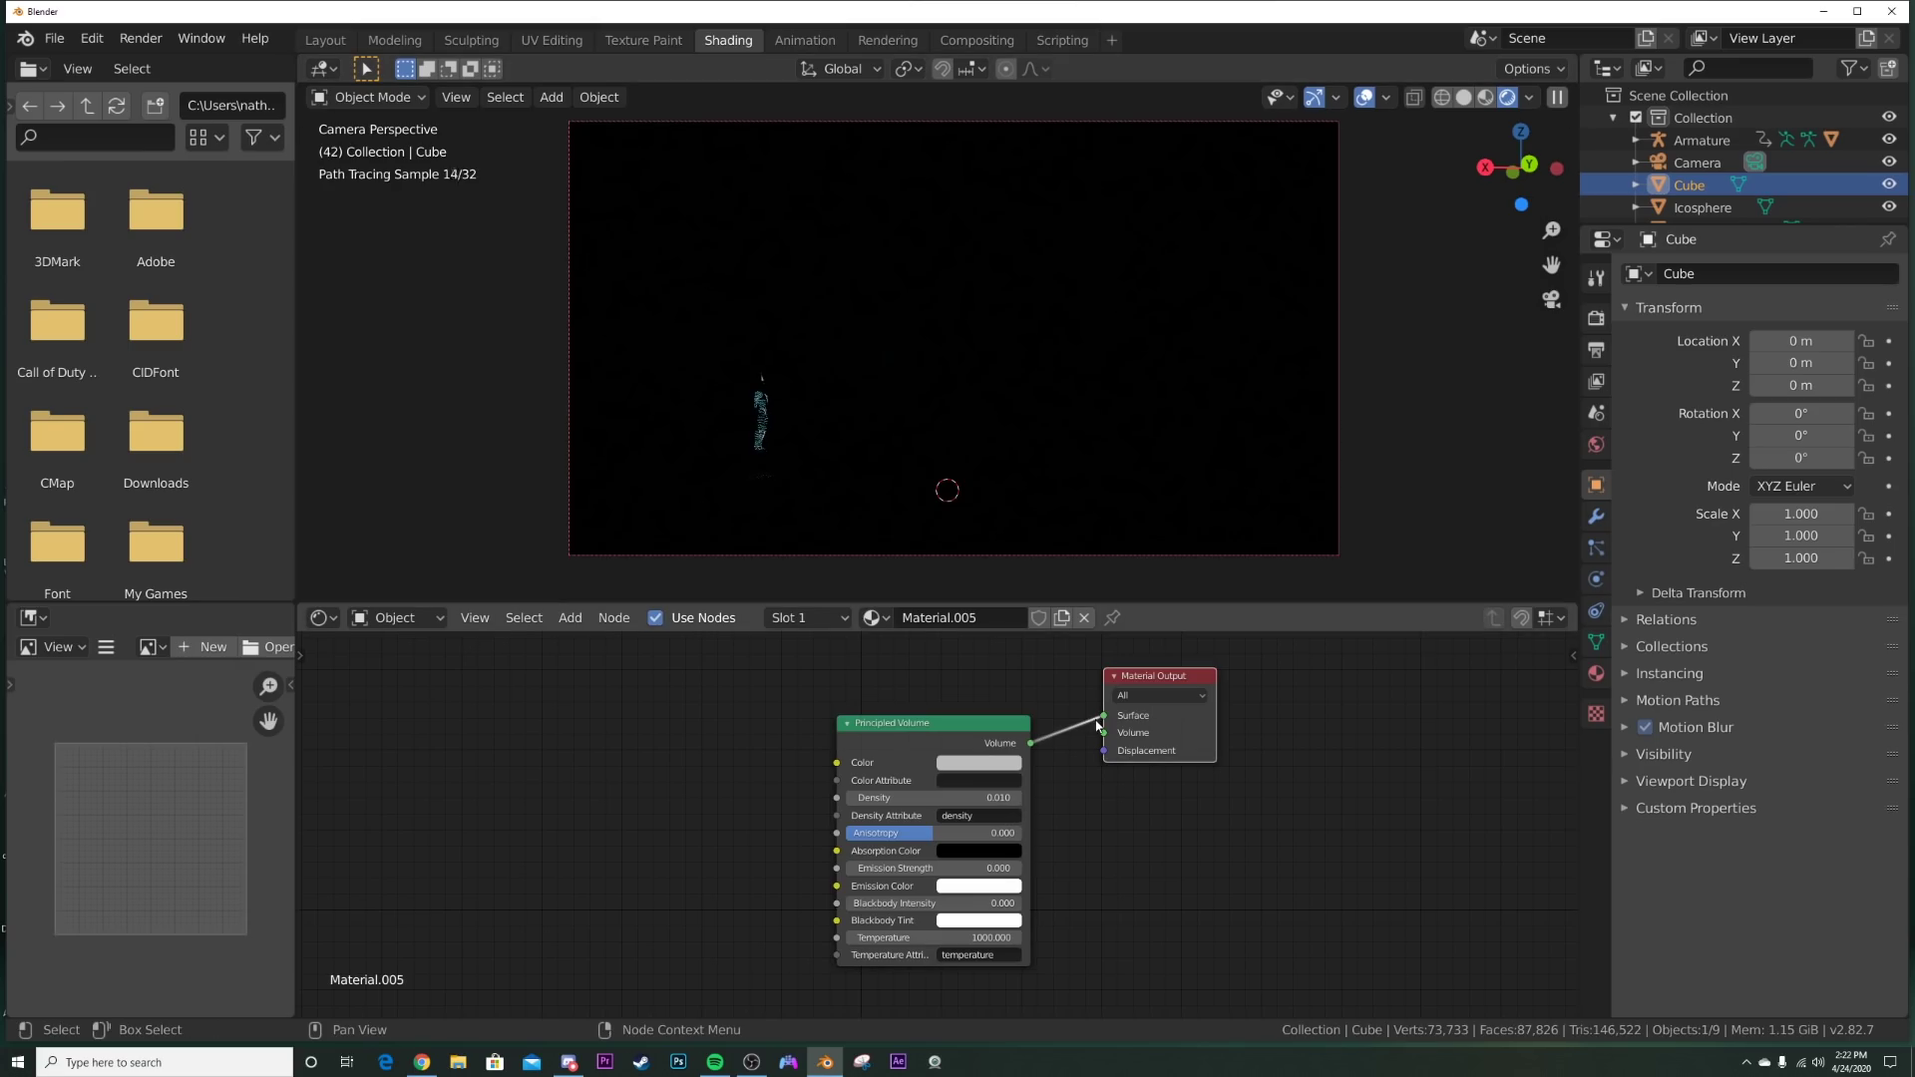
Step: Reconnect the volume to the output's Volume input and raise Density to 0.05
left_click_drag(1105, 720, 1103, 733)
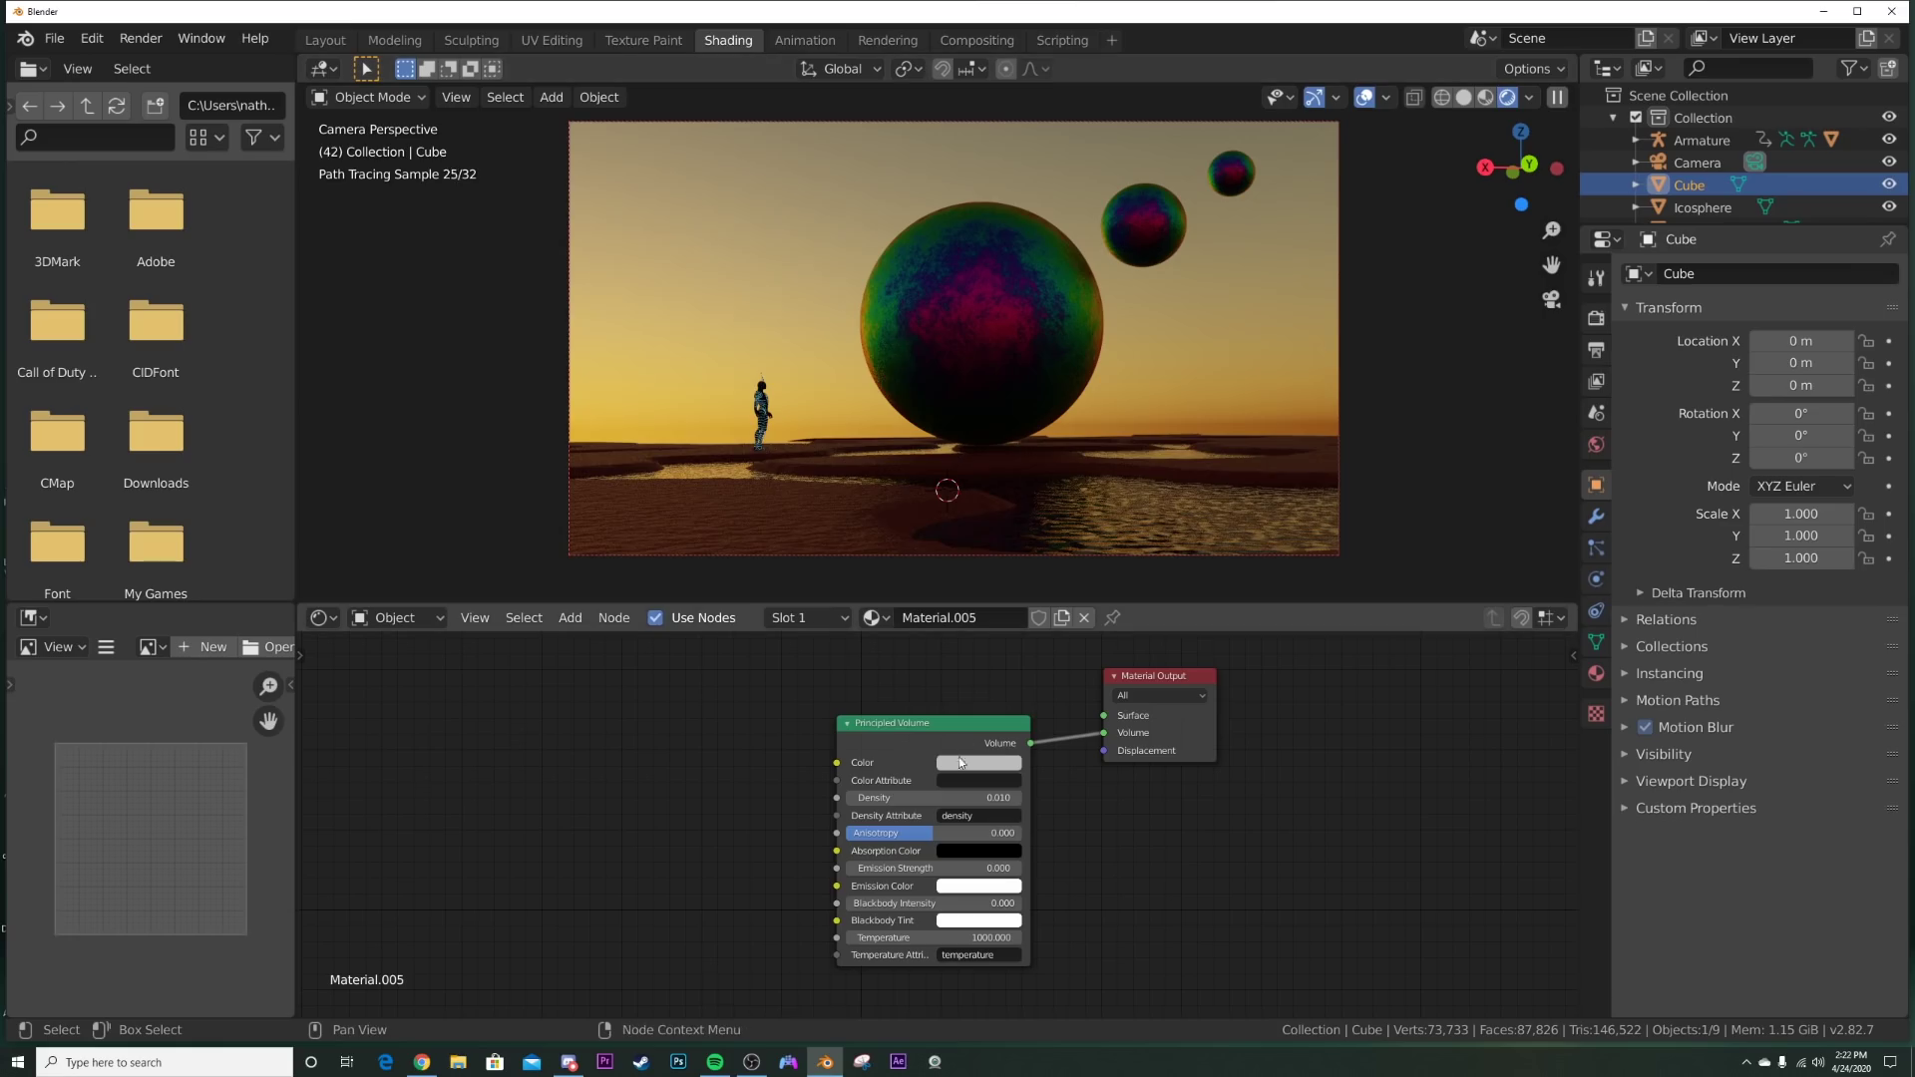
left_click(957, 795)
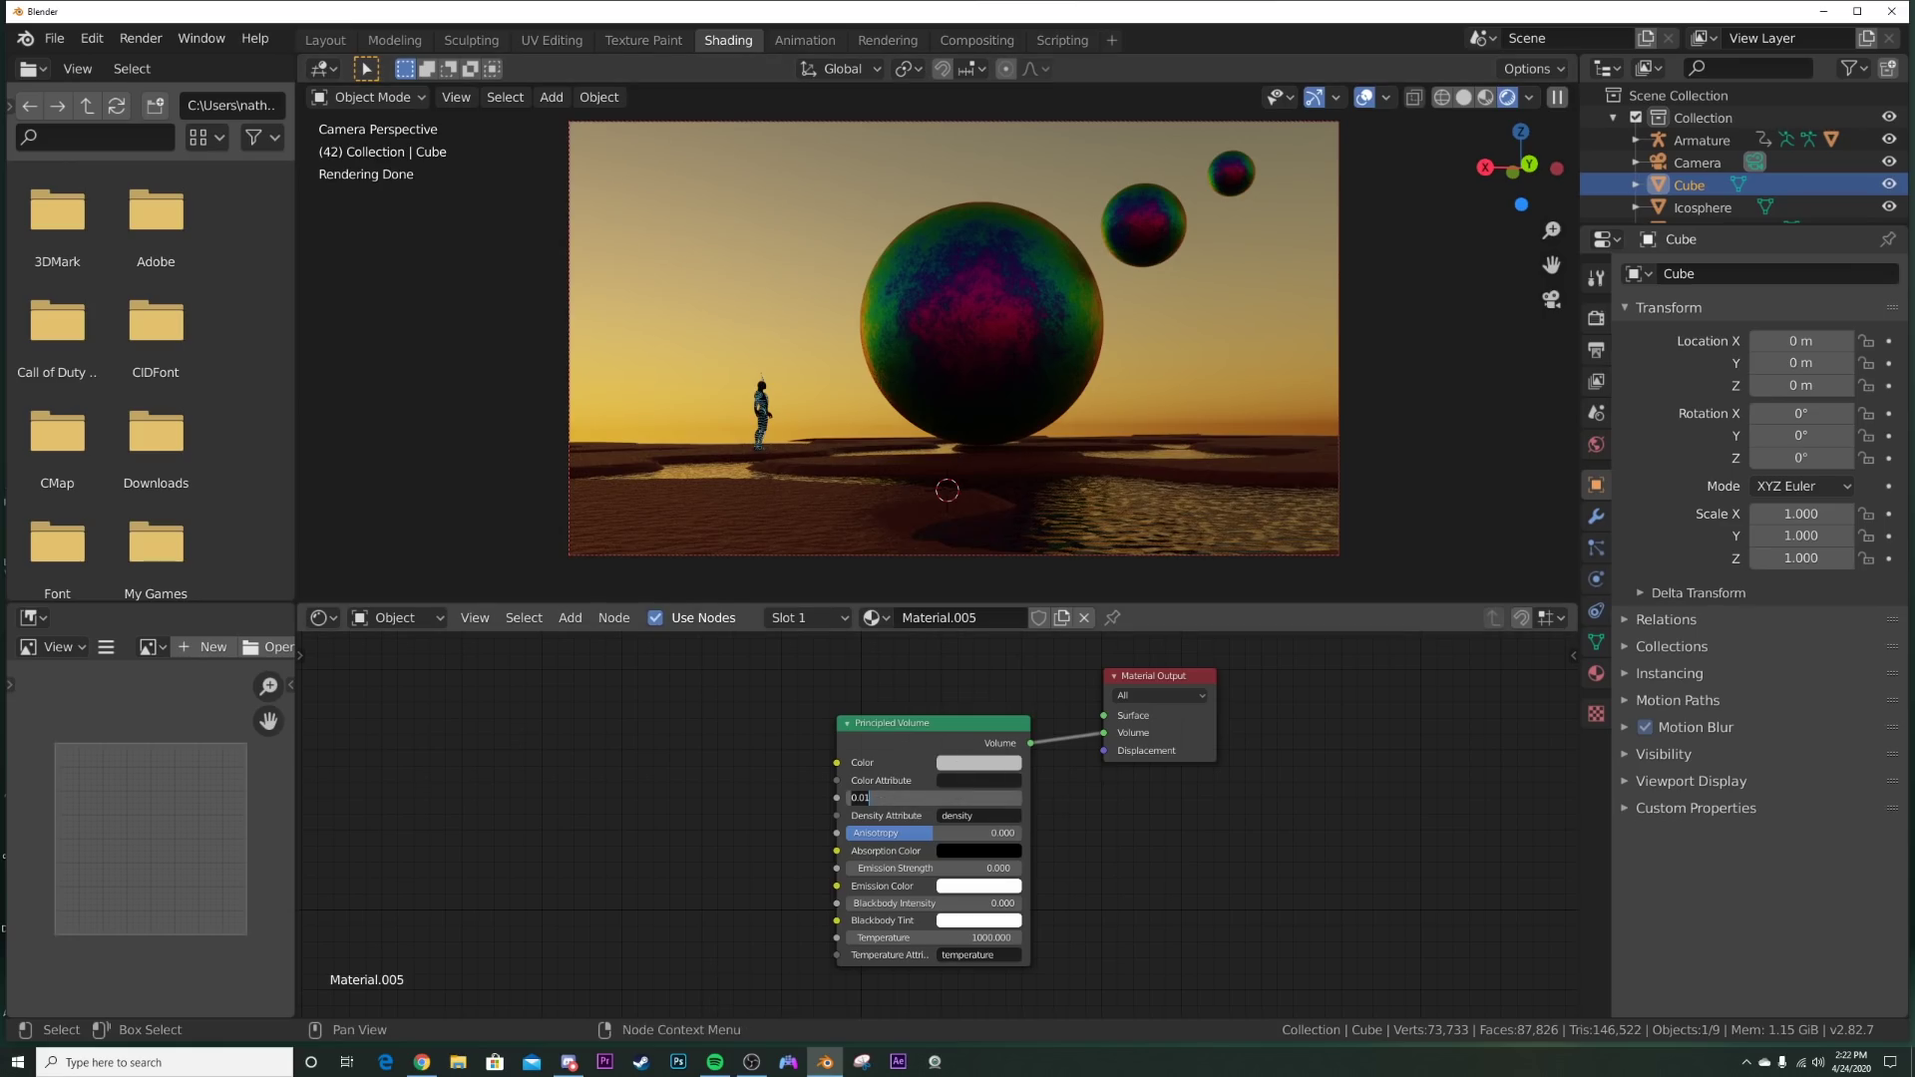
left_click(1069, 827)
left_click(983, 801)
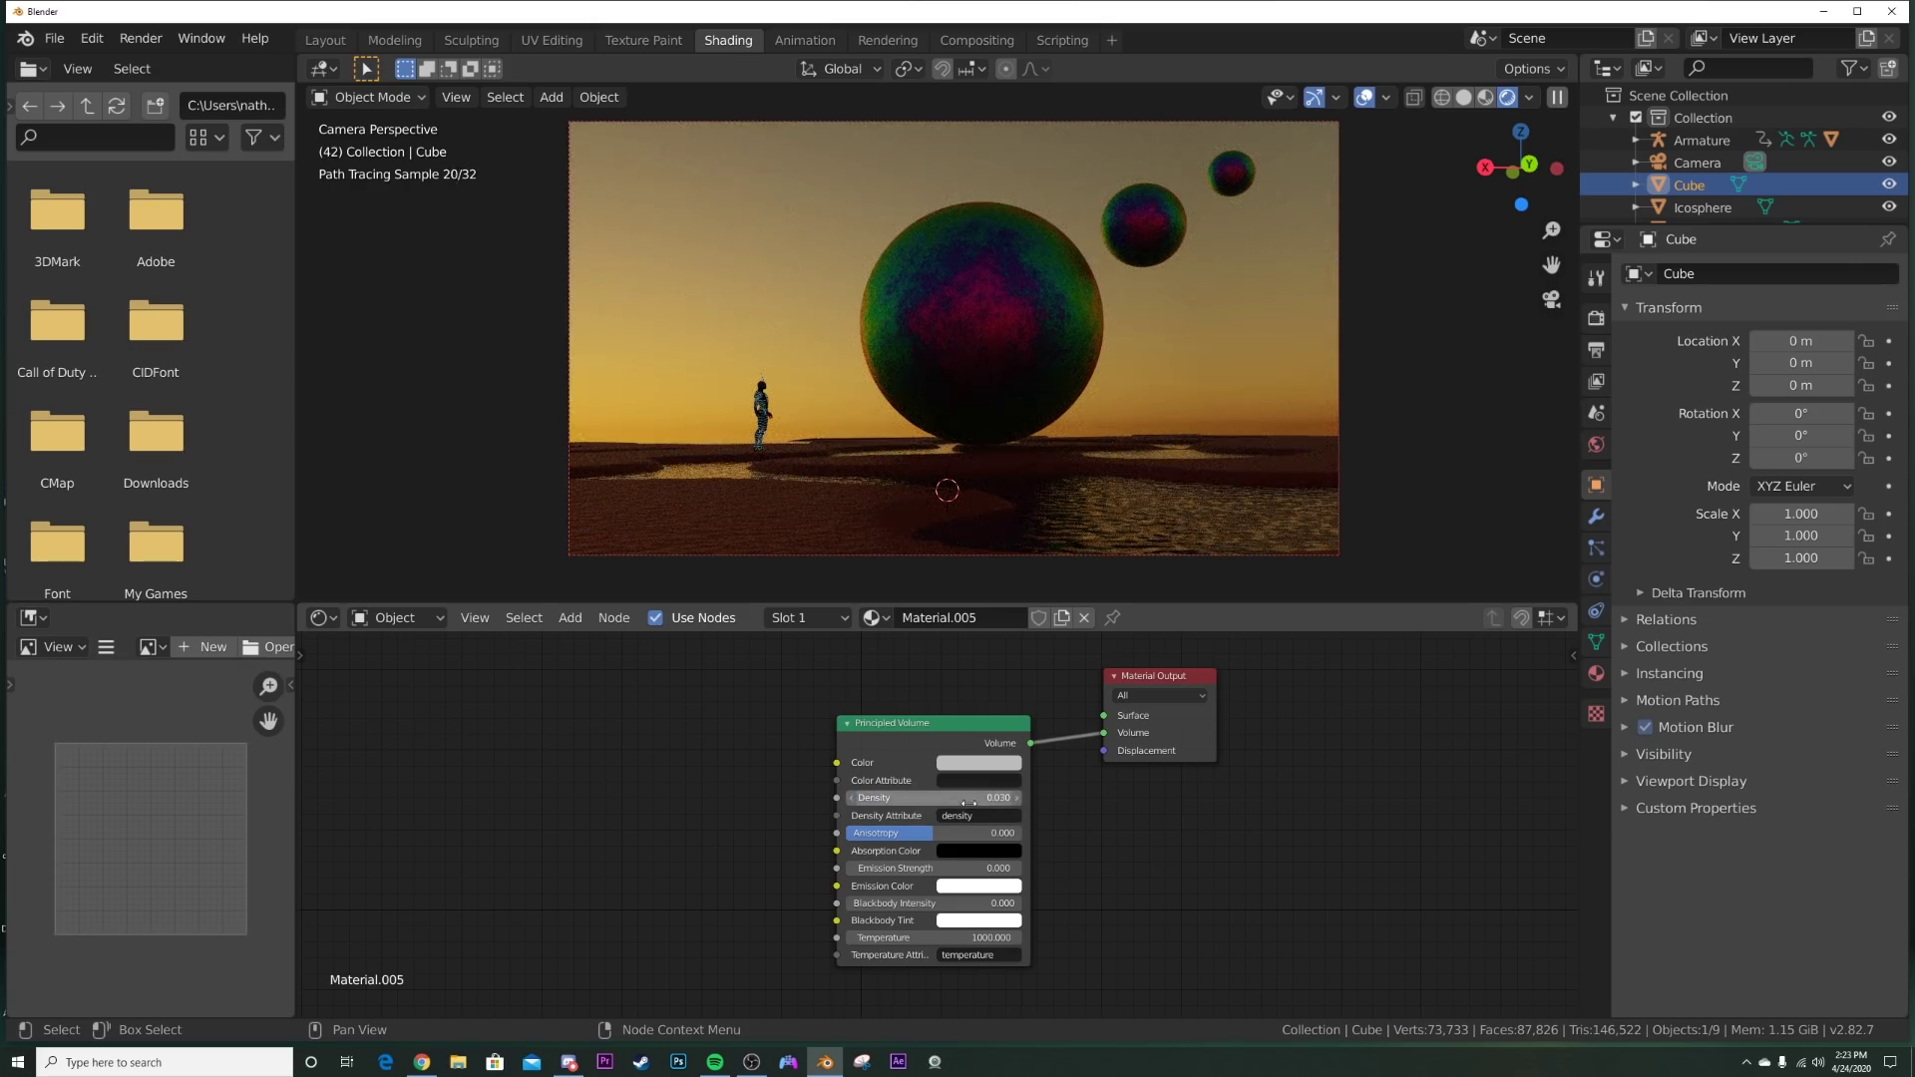
key("BackSpace")
type("5")
key("Return")
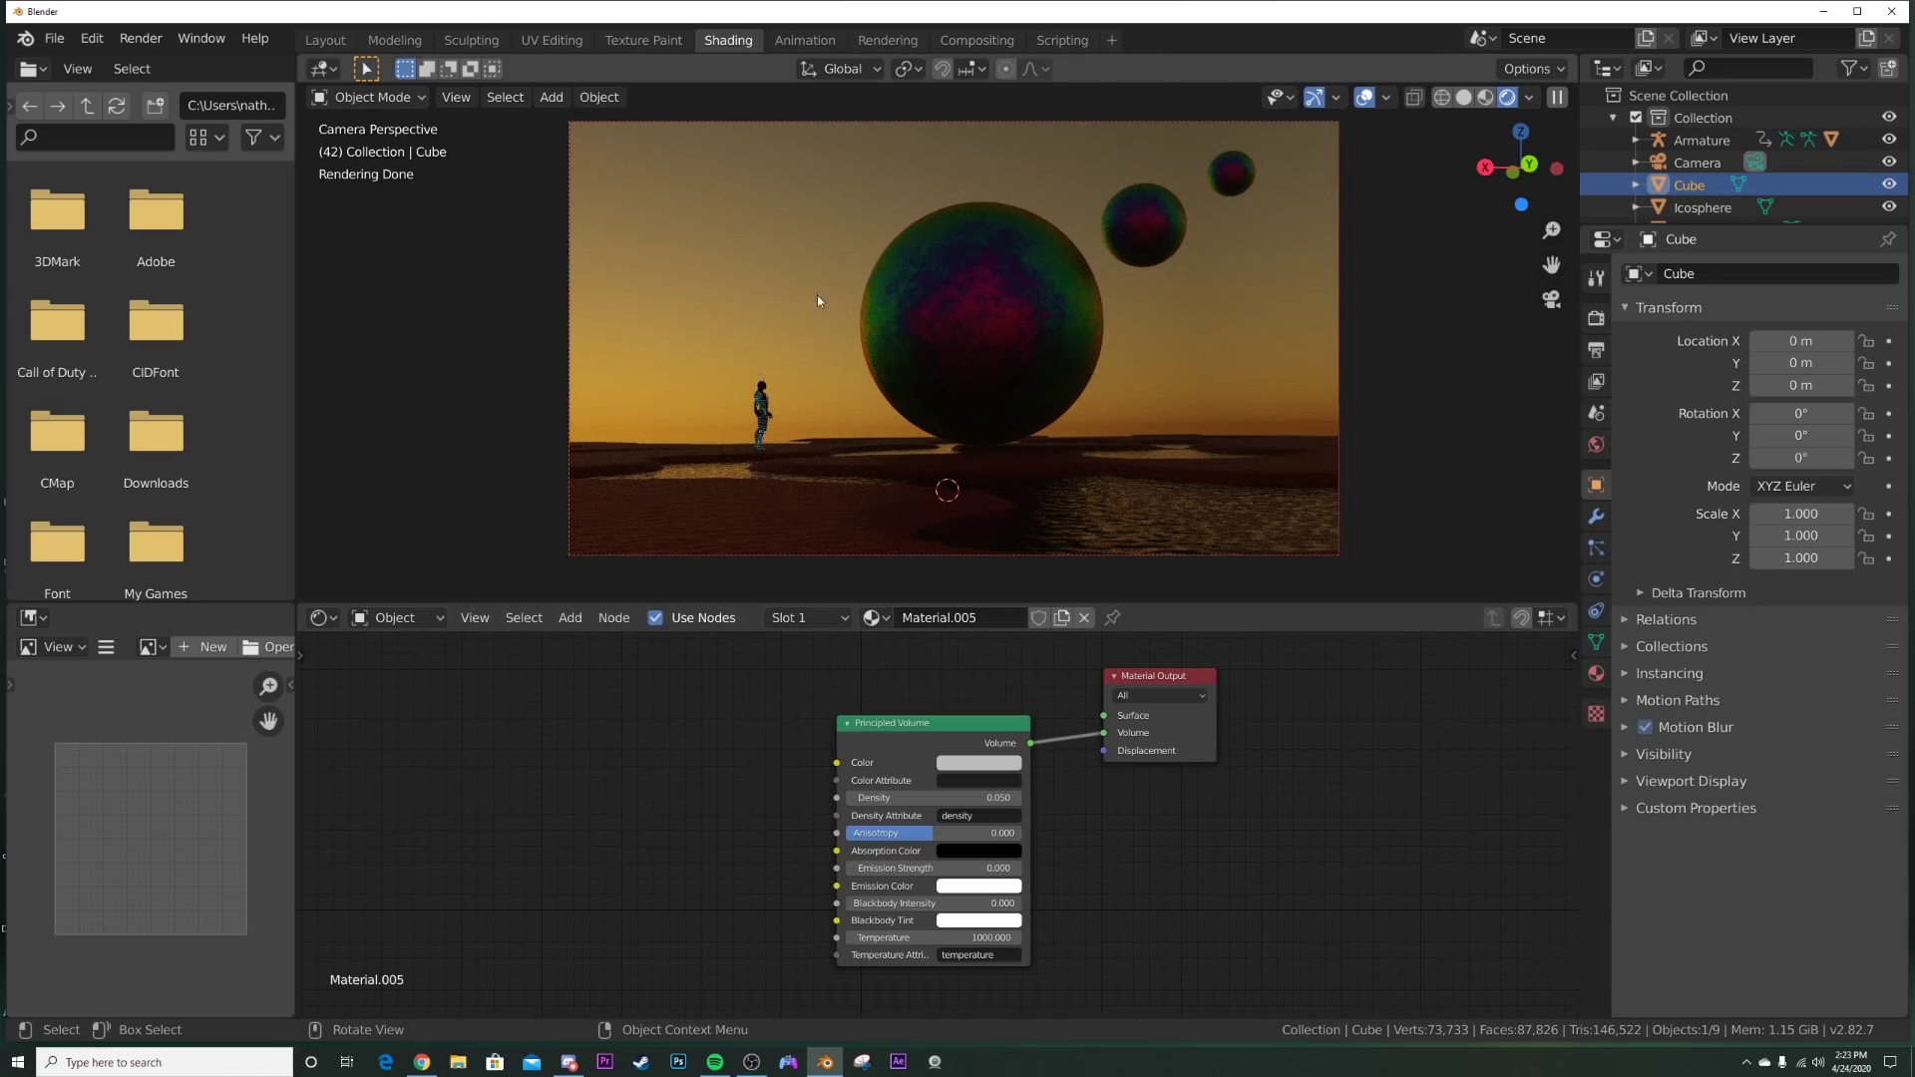
scroll(1087, 383, "up", 4)
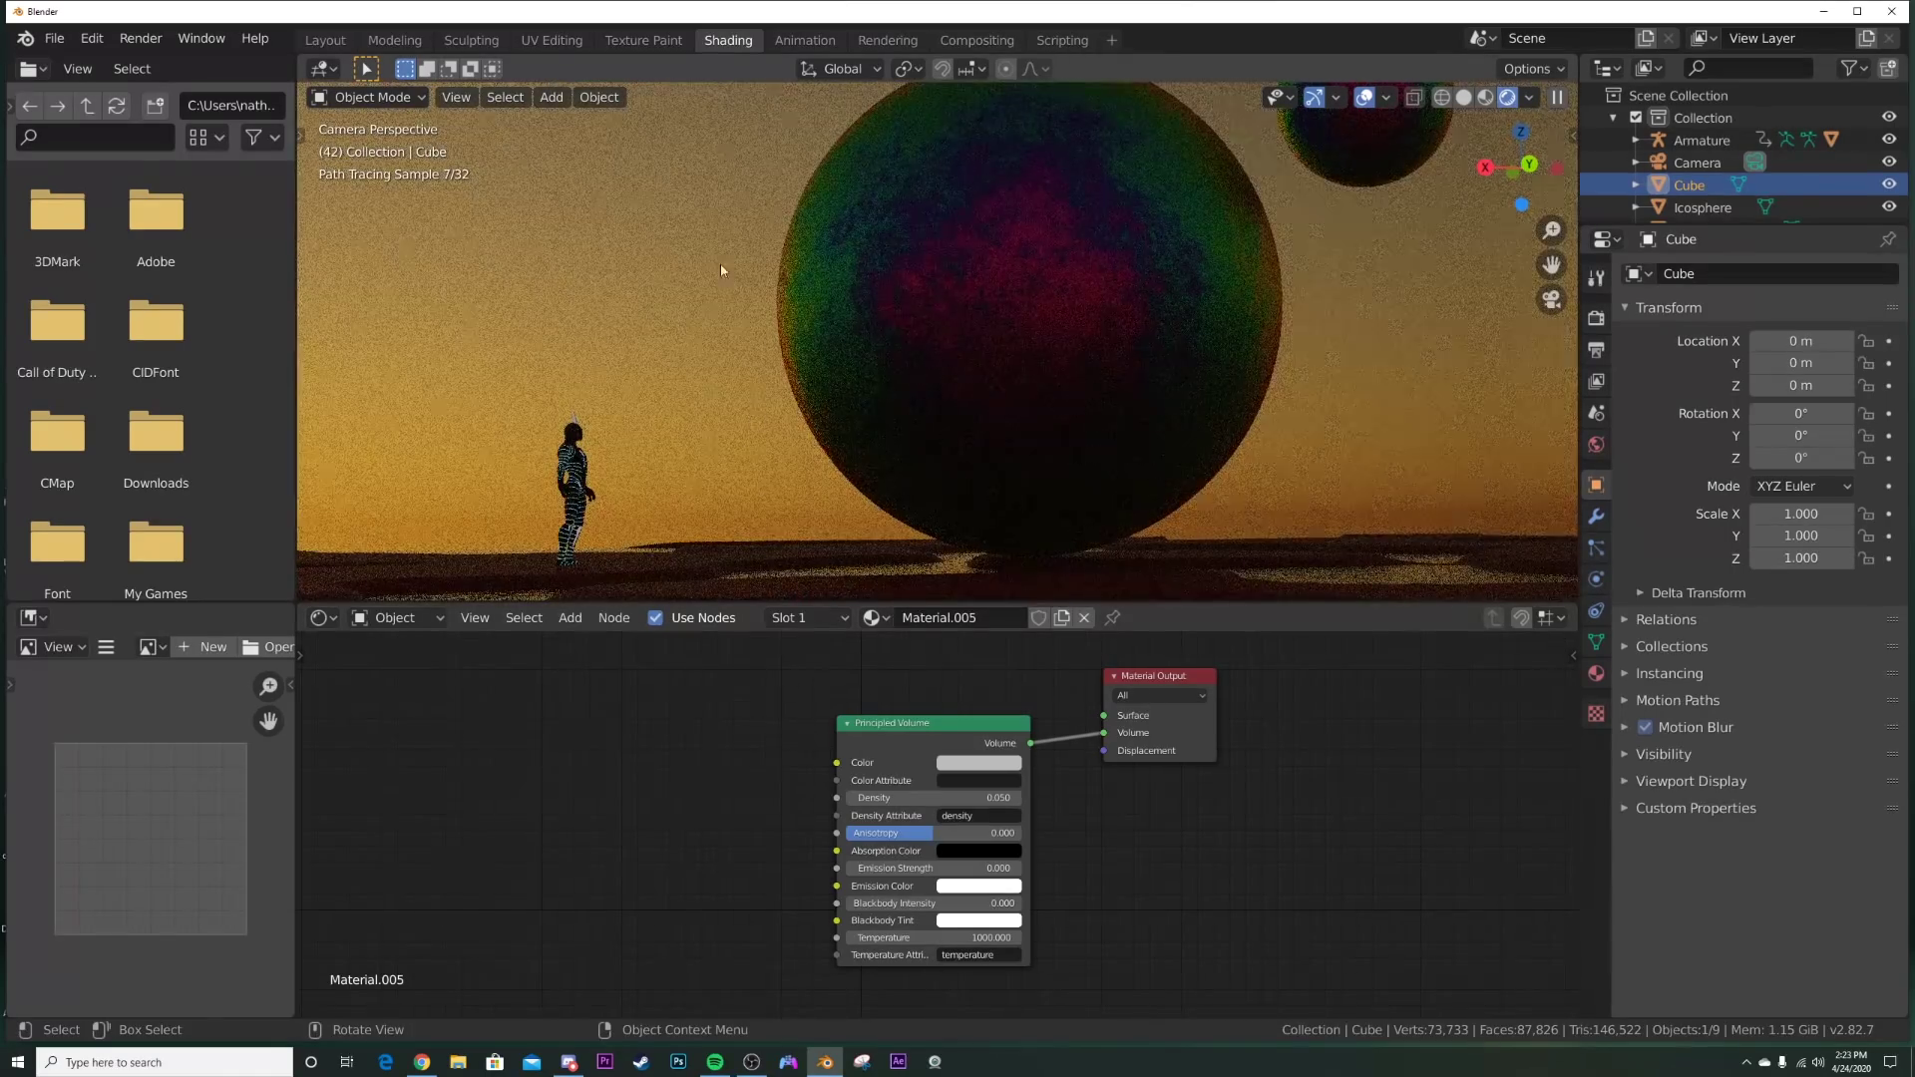
scroll(1055, 487, "down", 3)
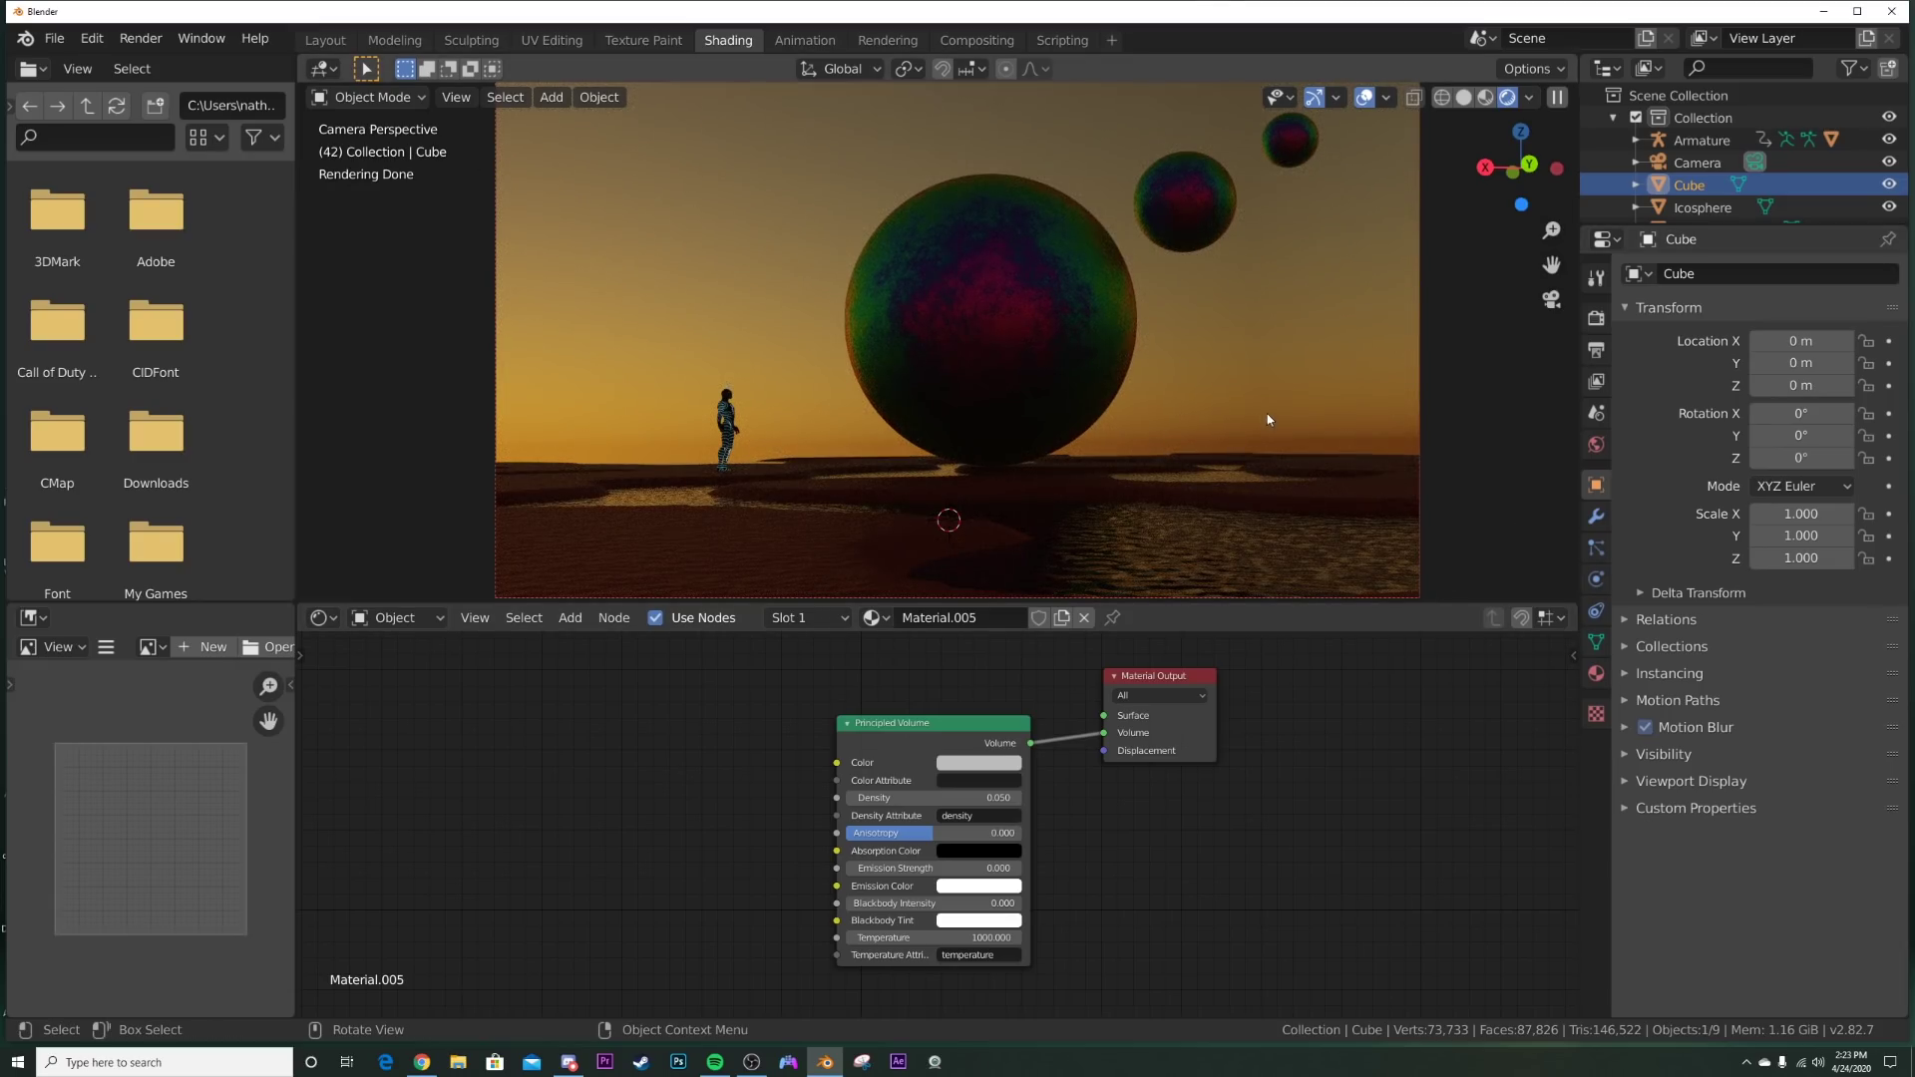
Step: In World properties, set the sky texture Strength to 30, then settle on 20
left_click(1596, 444)
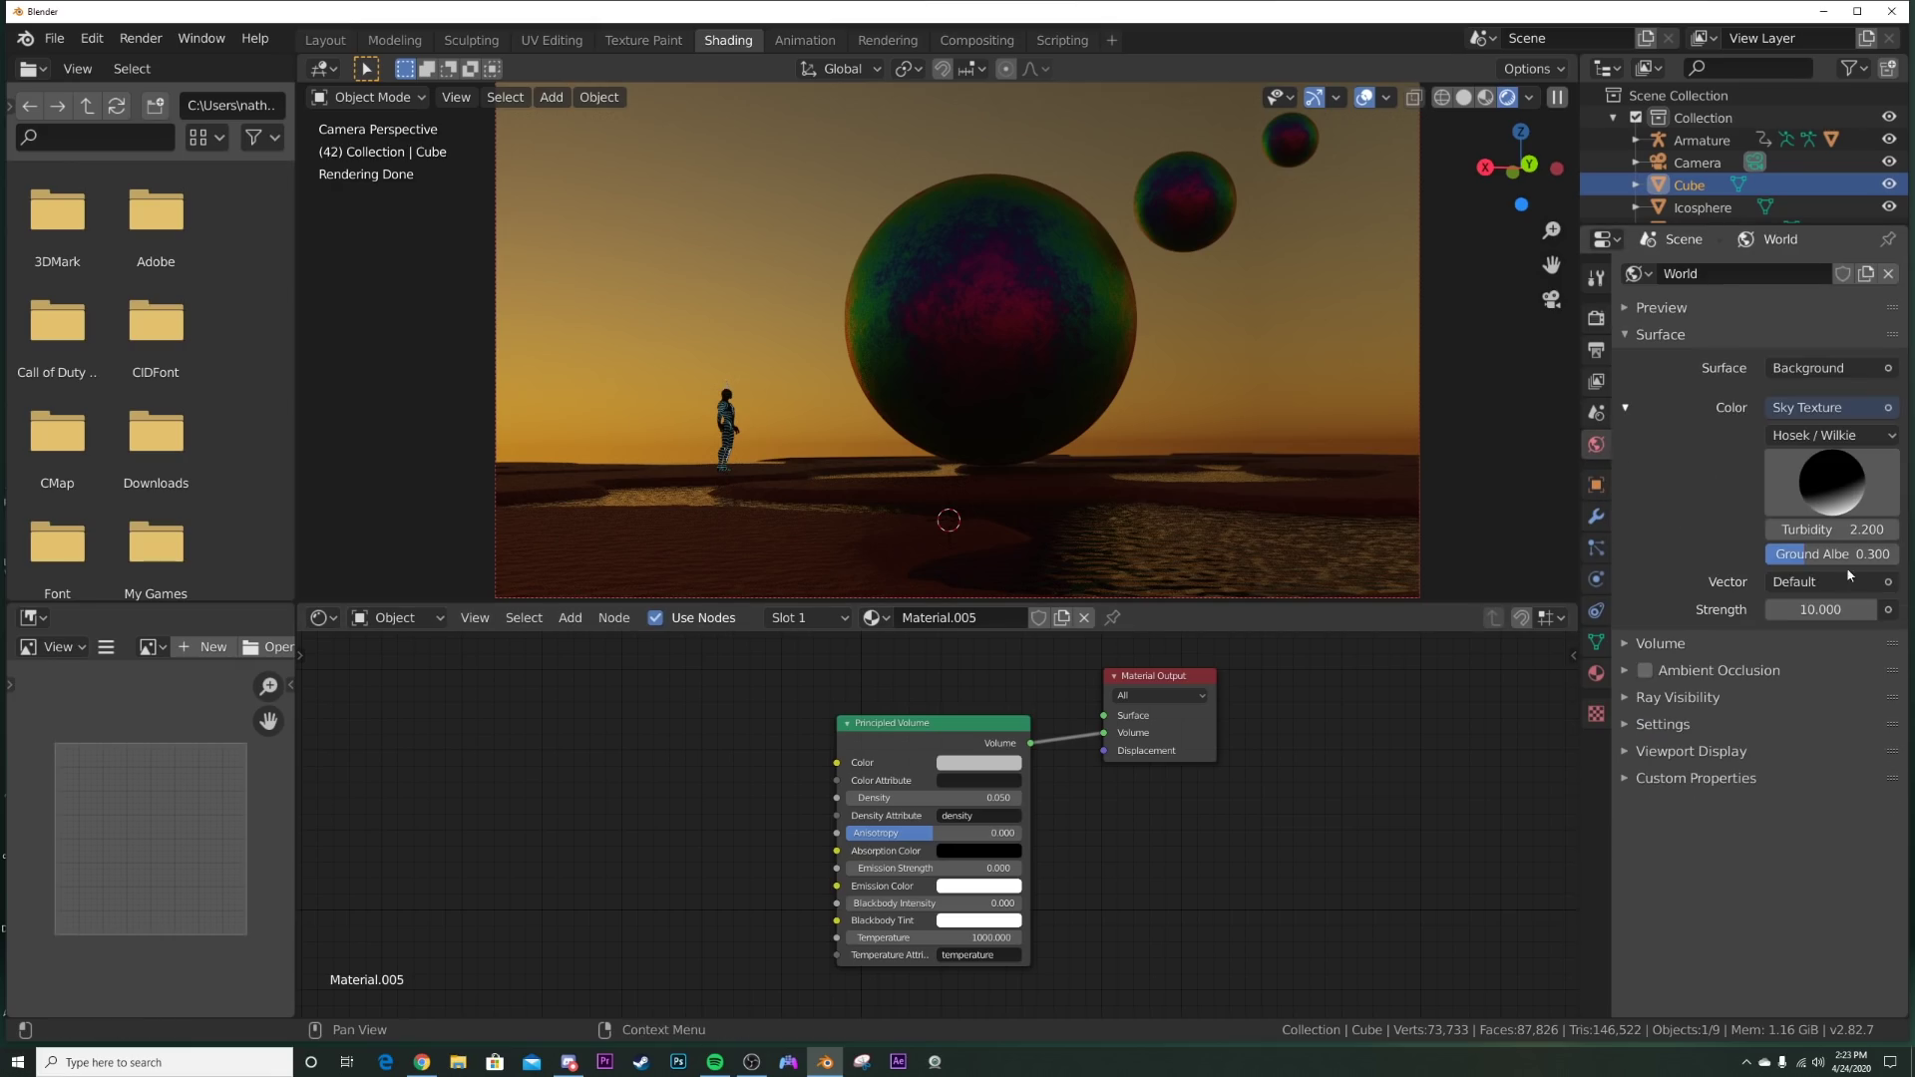
left_click(1821, 610)
type("30")
key("Return")
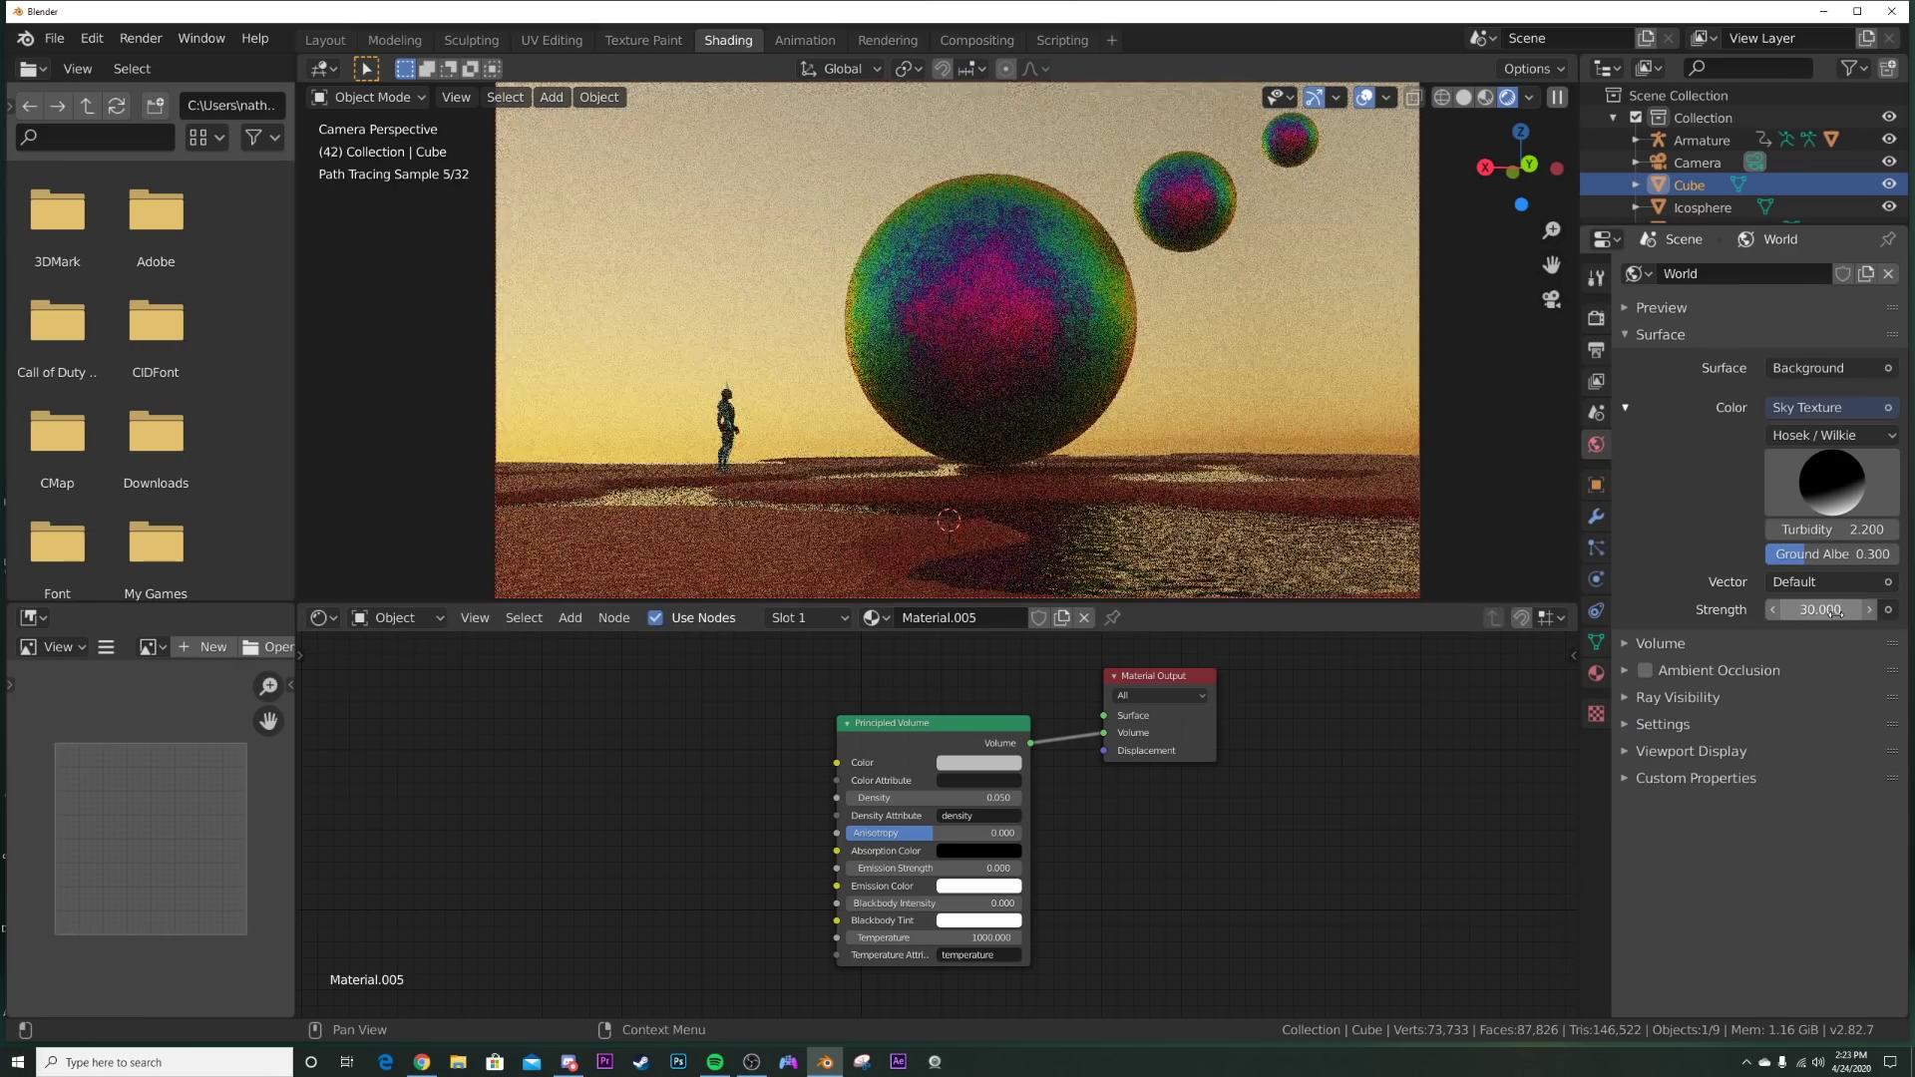
left_click(1839, 611)
type("20")
key("Return")
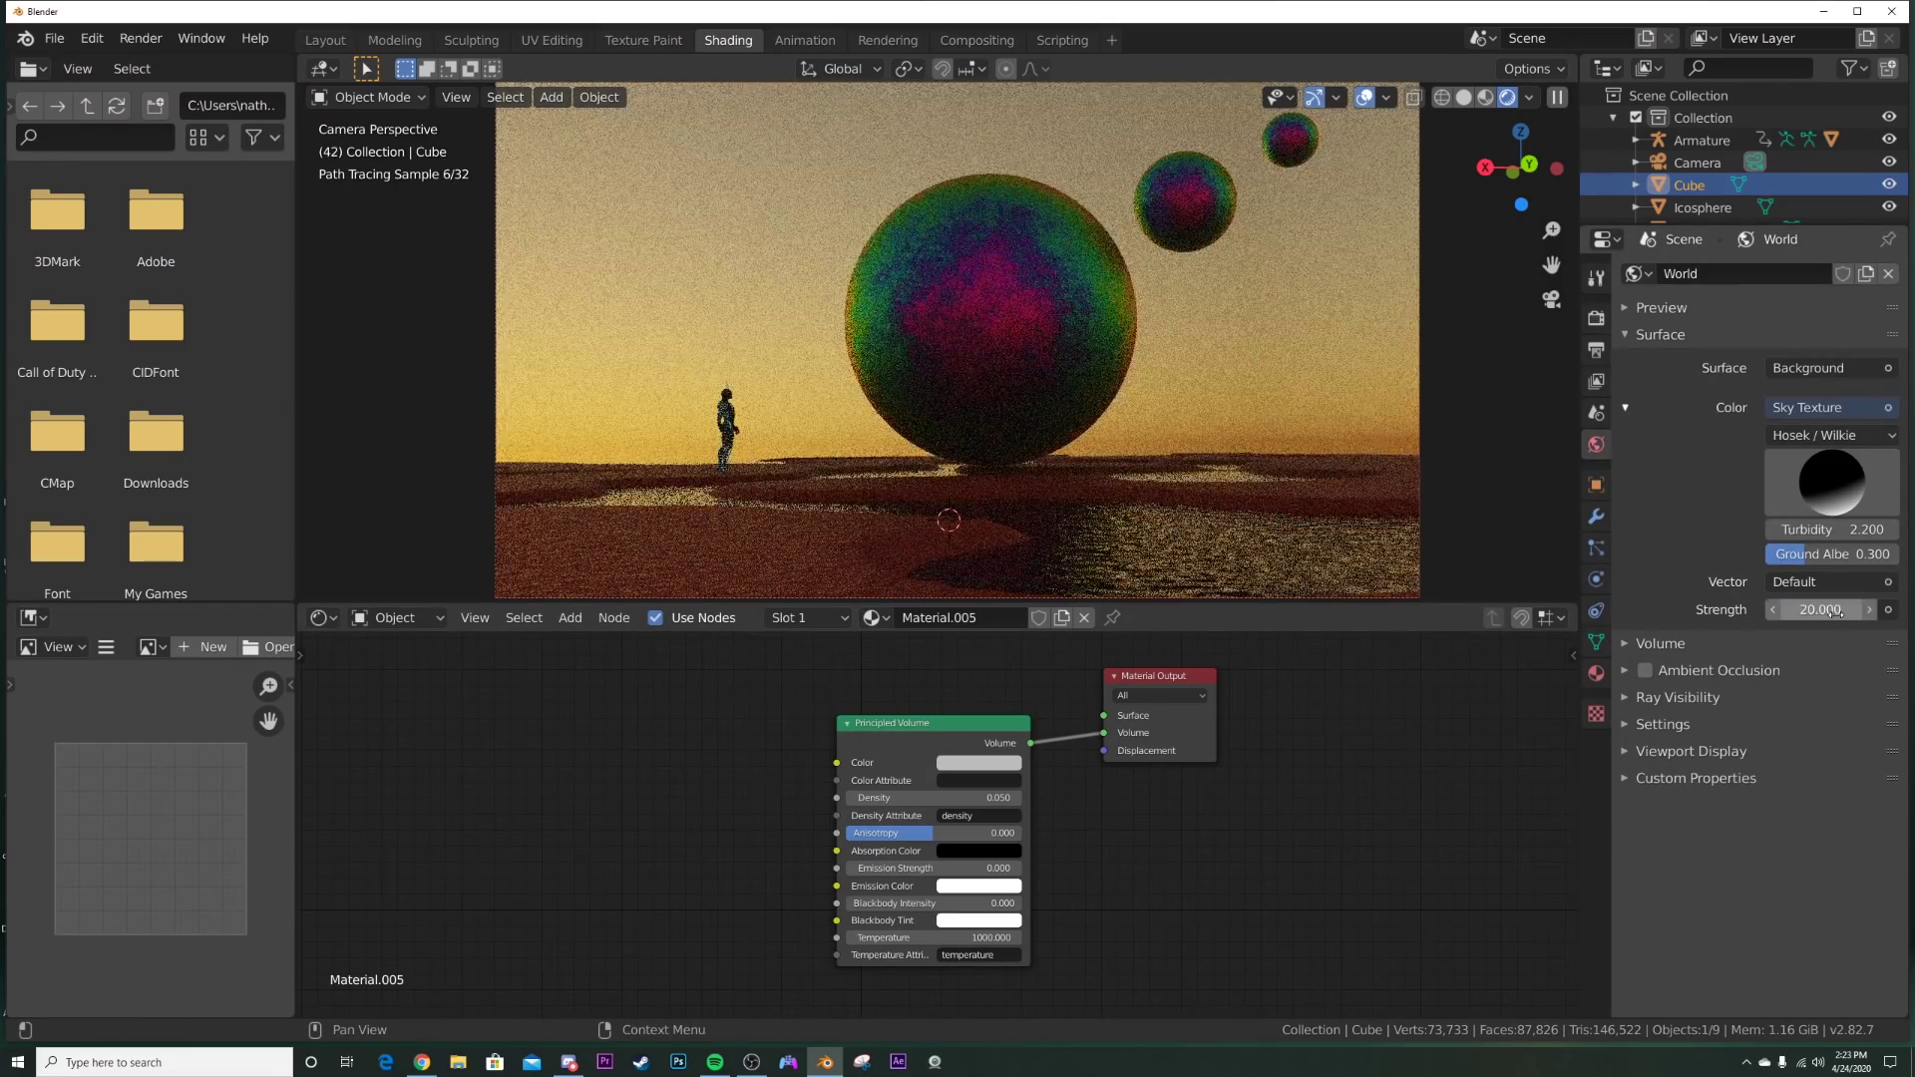
scroll(1013, 457, "down", 2)
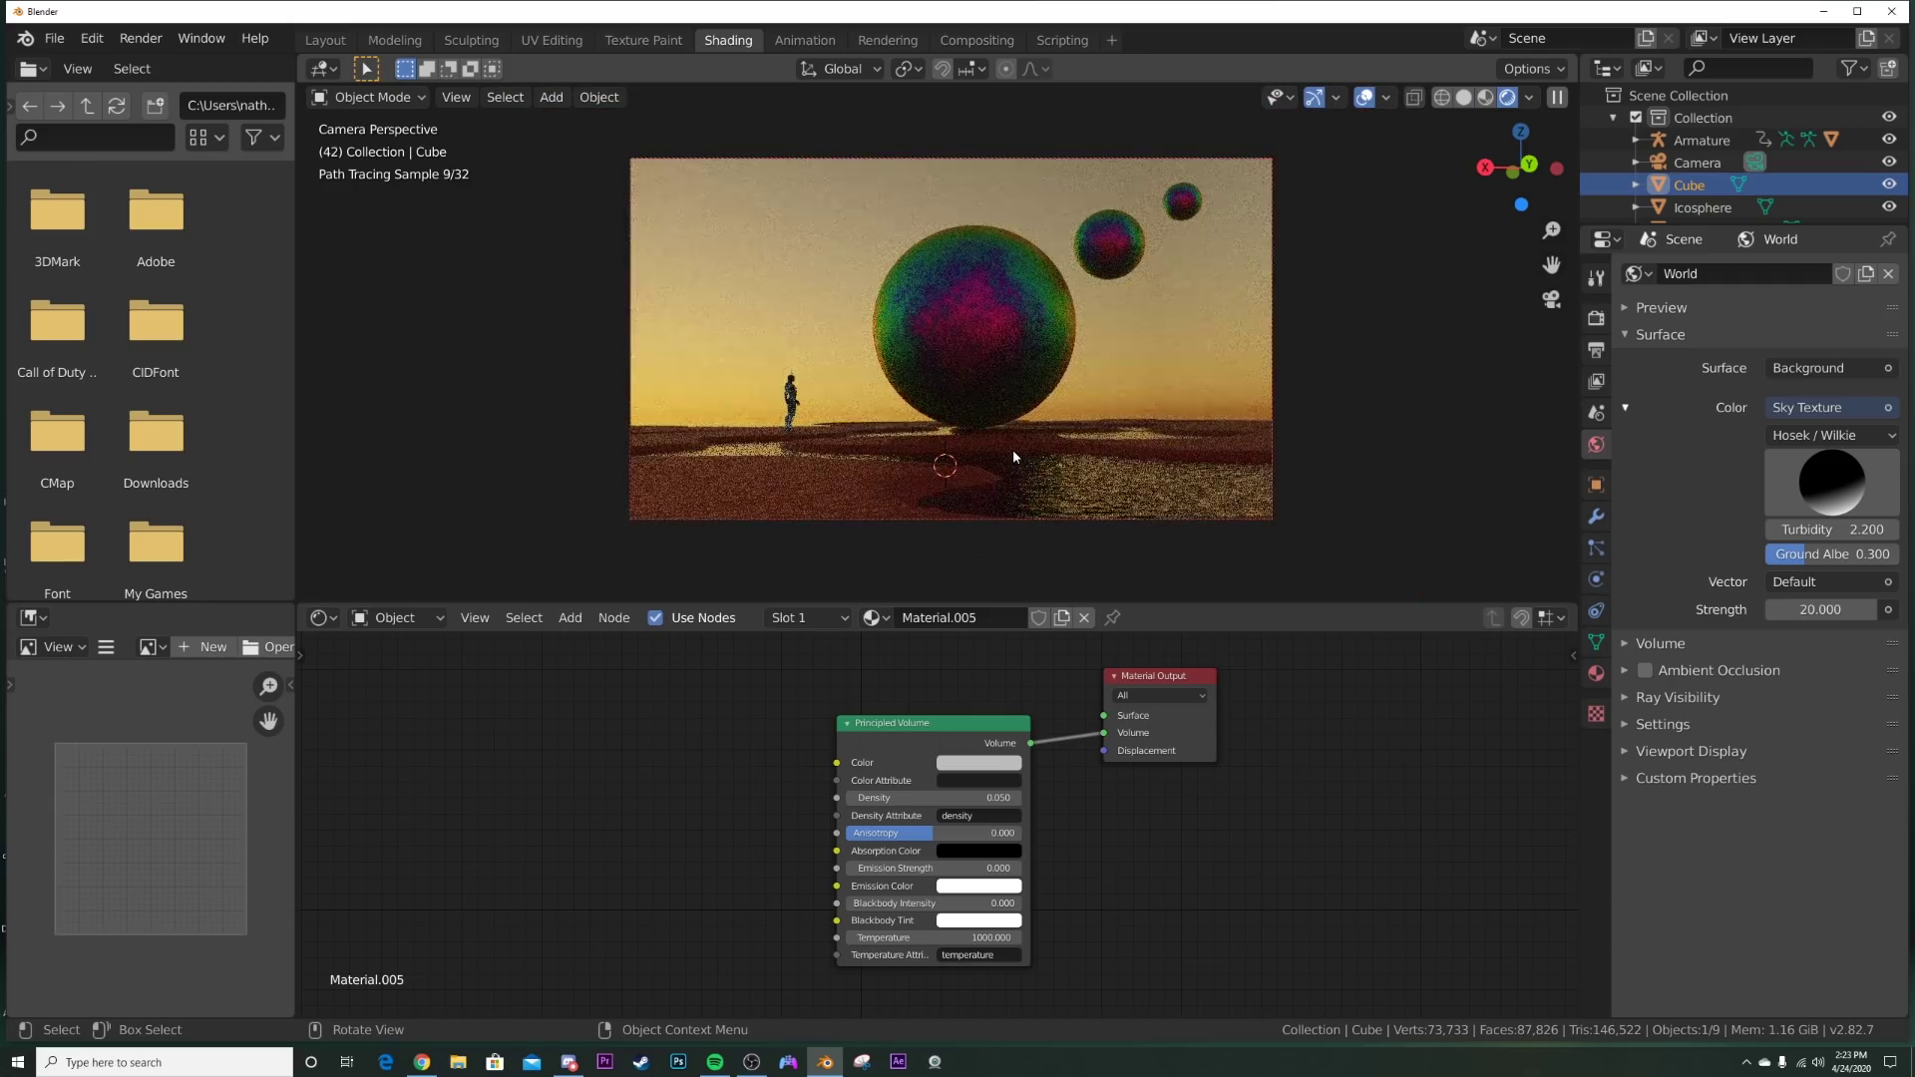
Step: In Layout with solid shading, enlarge the large sphere and raise it slightly
left_click(325, 40)
key("z")
left_click(1277, 688)
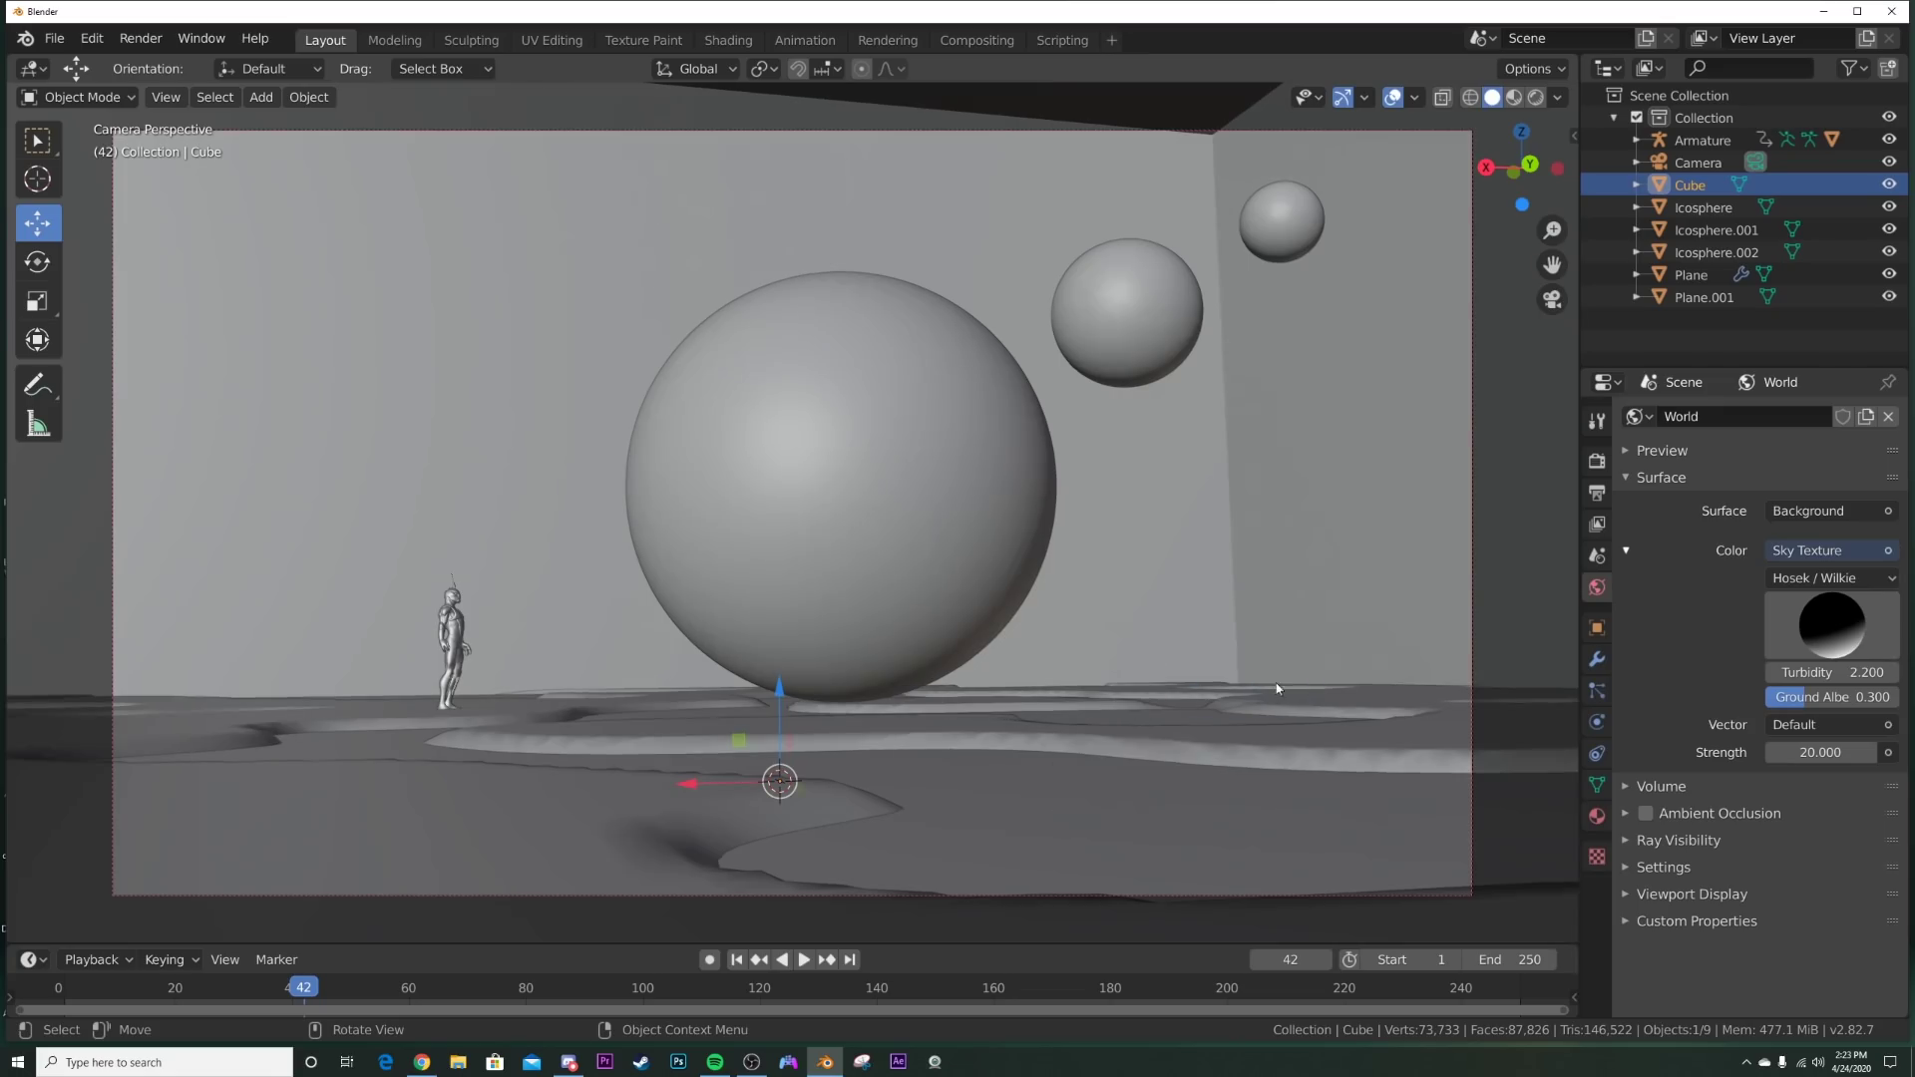
left_click(860, 572)
key("s")
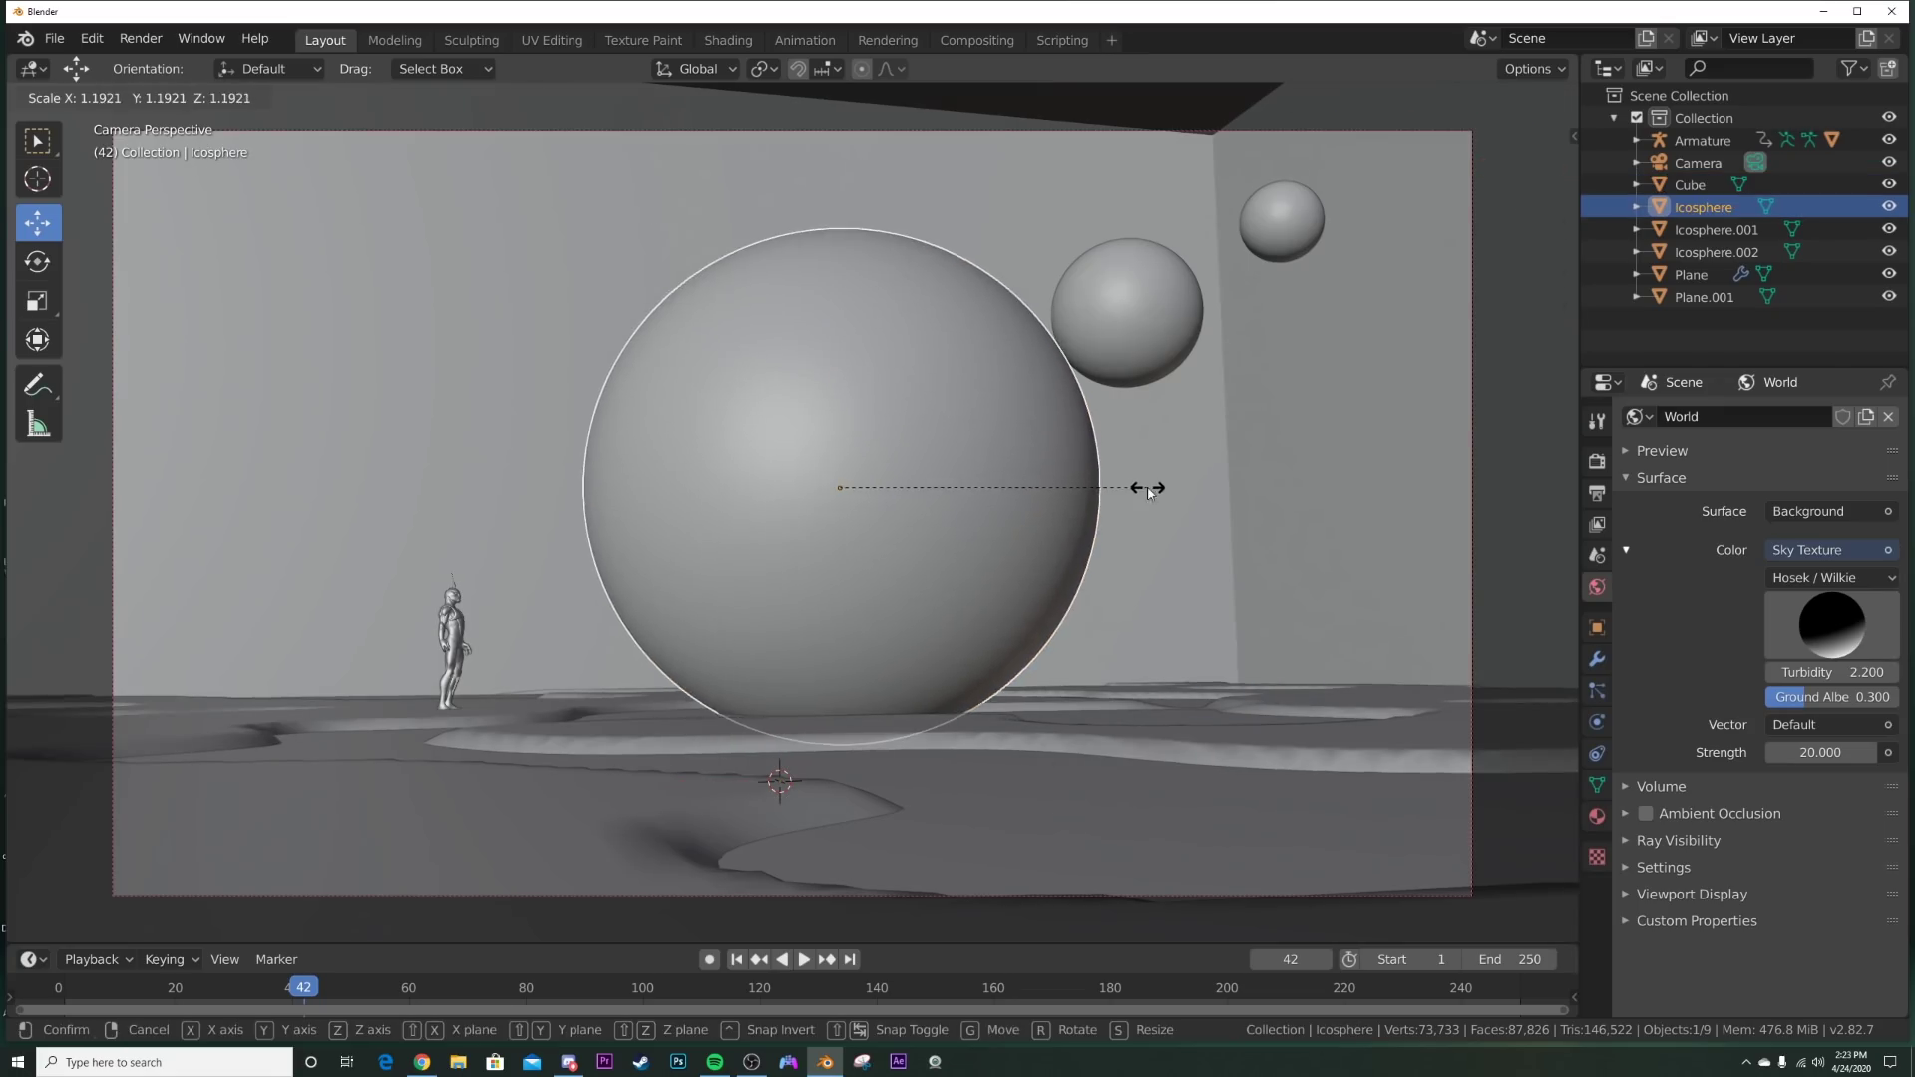
left_click(1145, 491)
left_click_drag(828, 401, 828, 363)
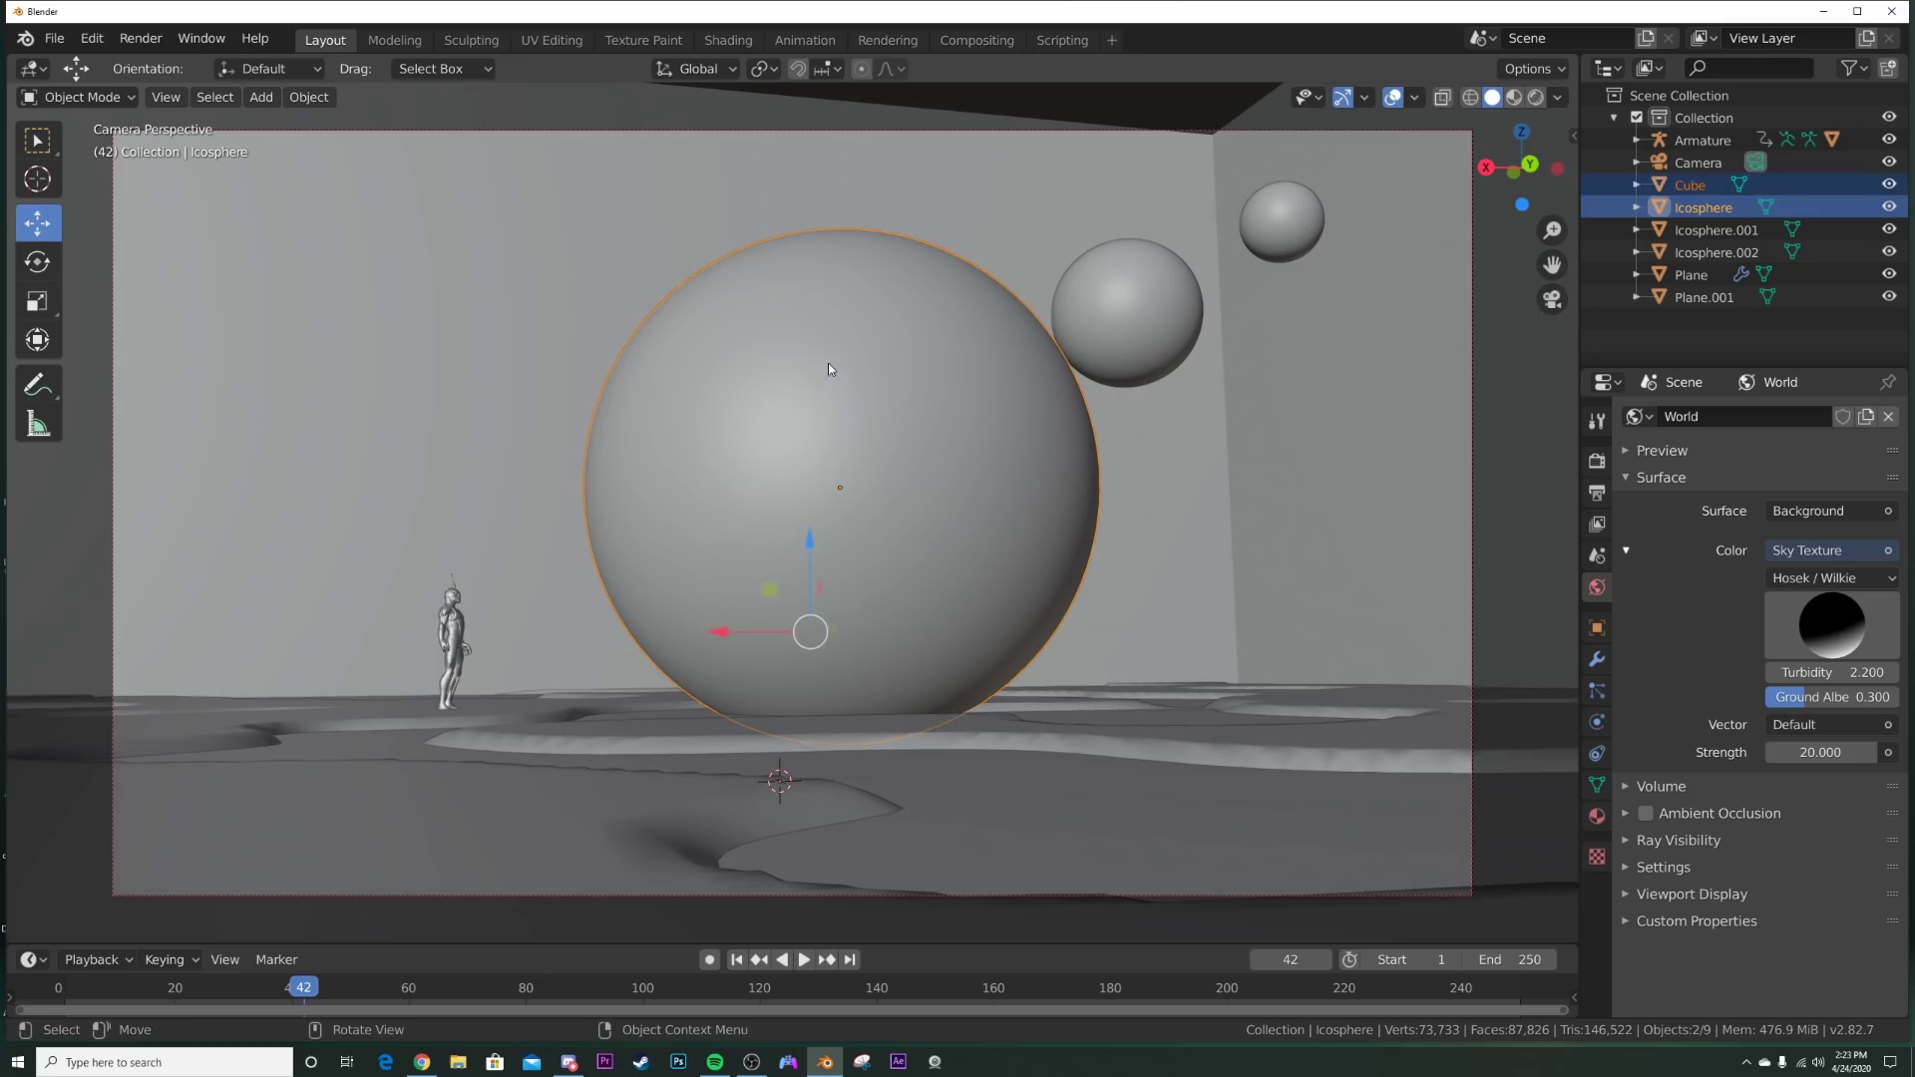
left_click(852, 409)
key("s")
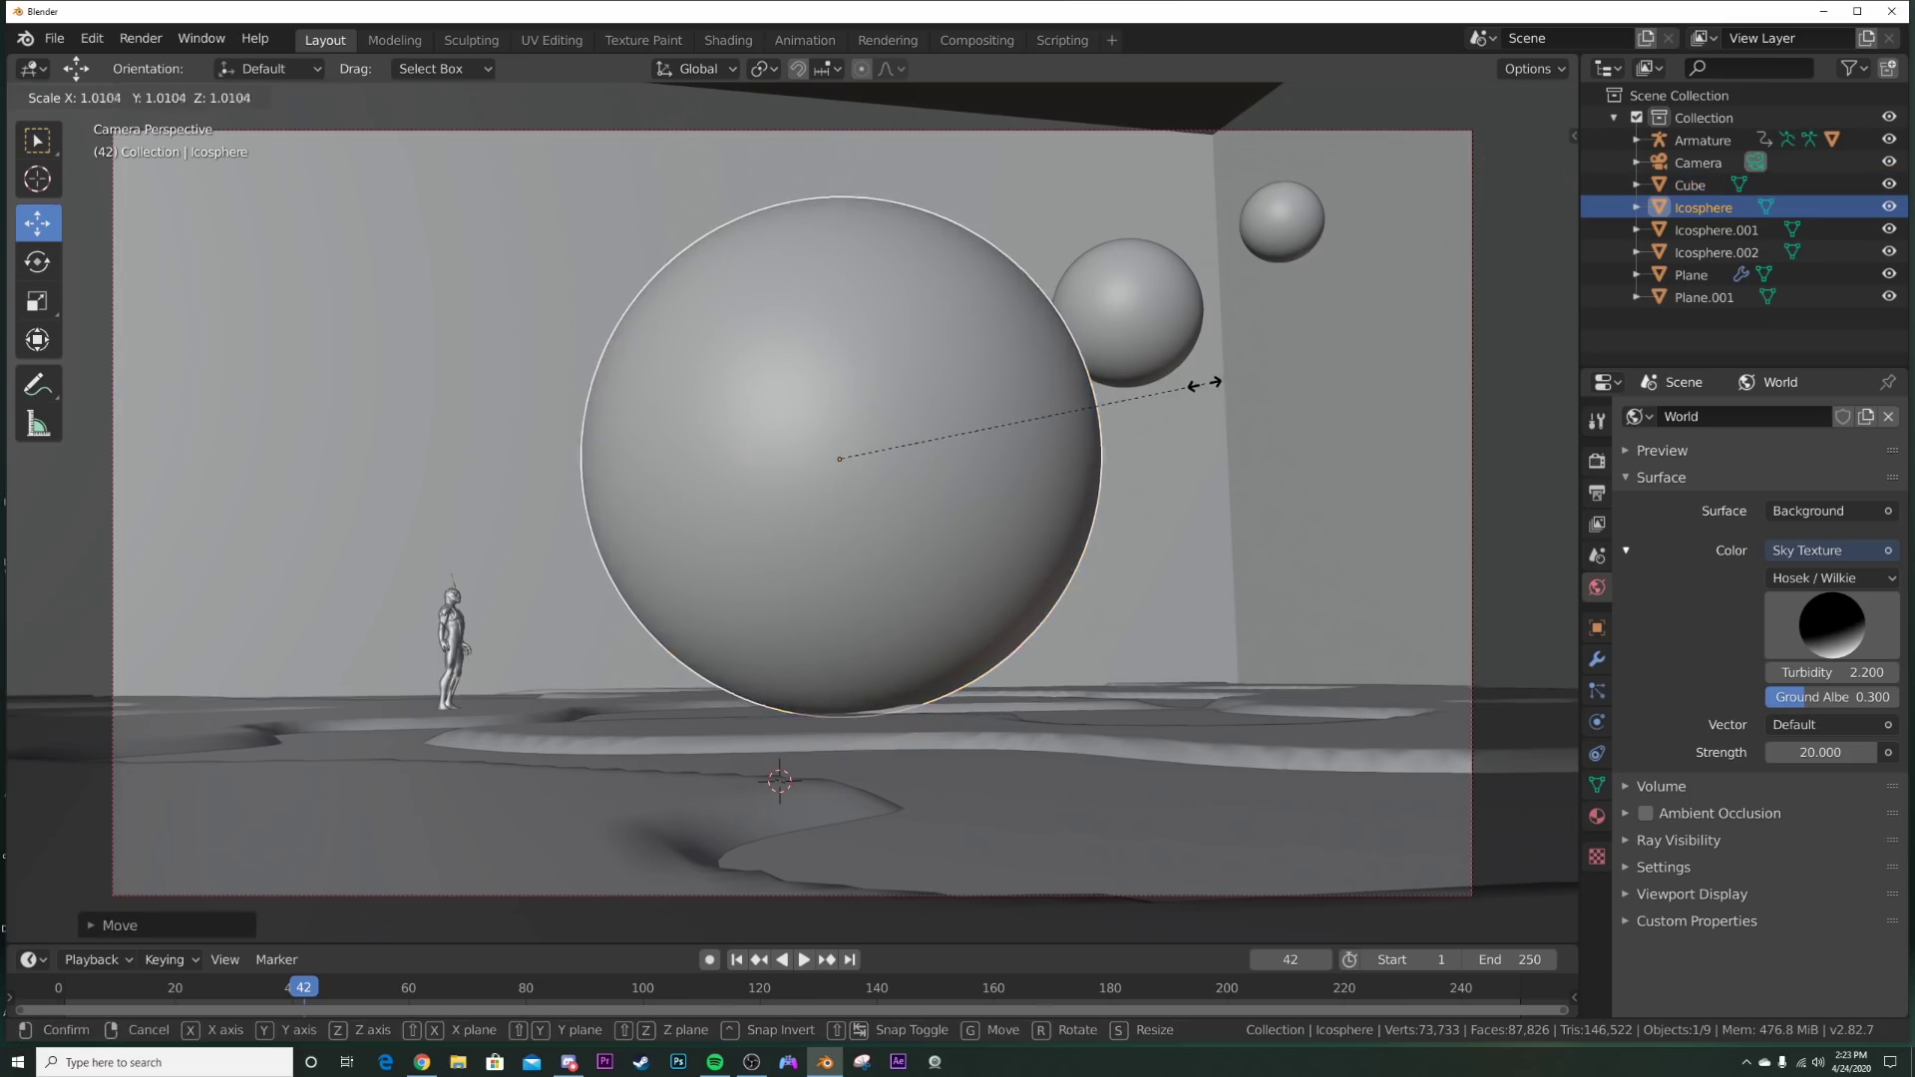
left_click(1211, 383)
left_click_drag(835, 377, 835, 361)
Step: Move the medium and smallest spheres together up and to the right
left_click(1157, 327)
left_click(1266, 239, "shift")
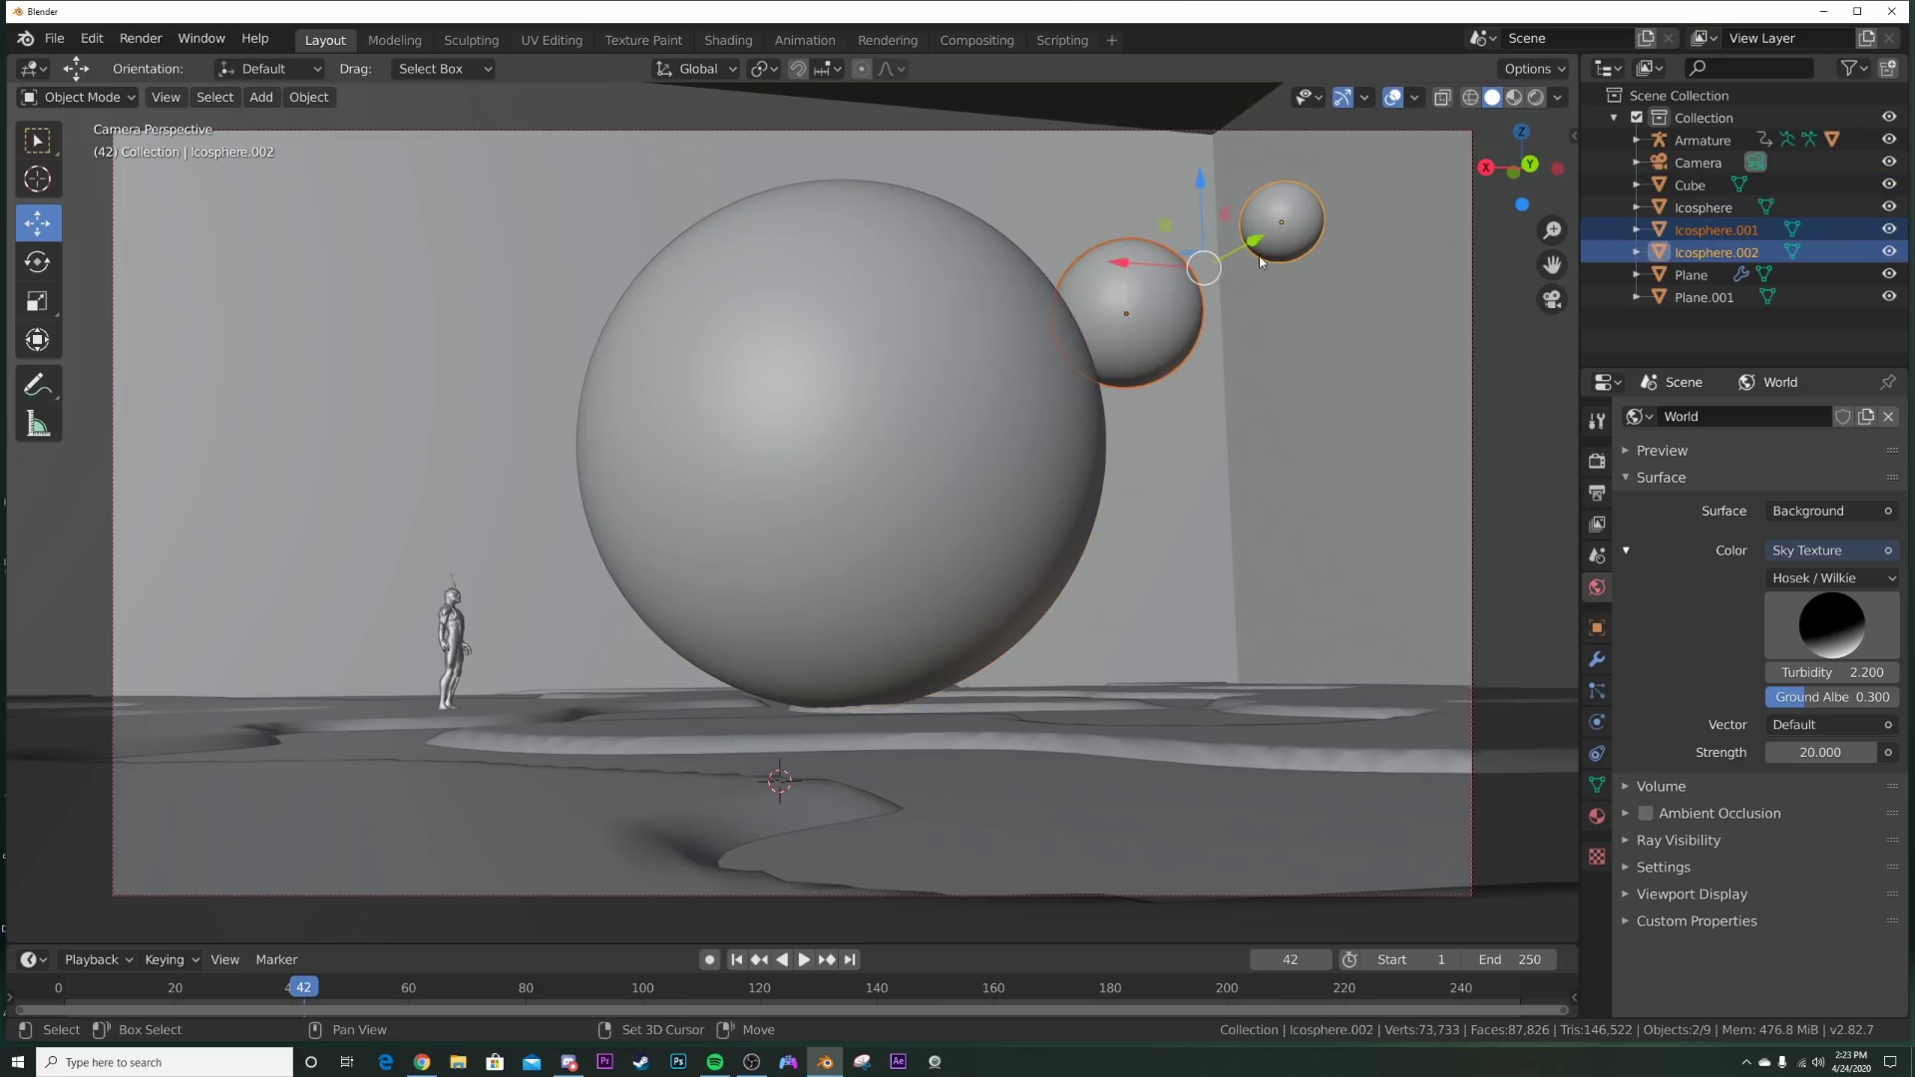
key("g")
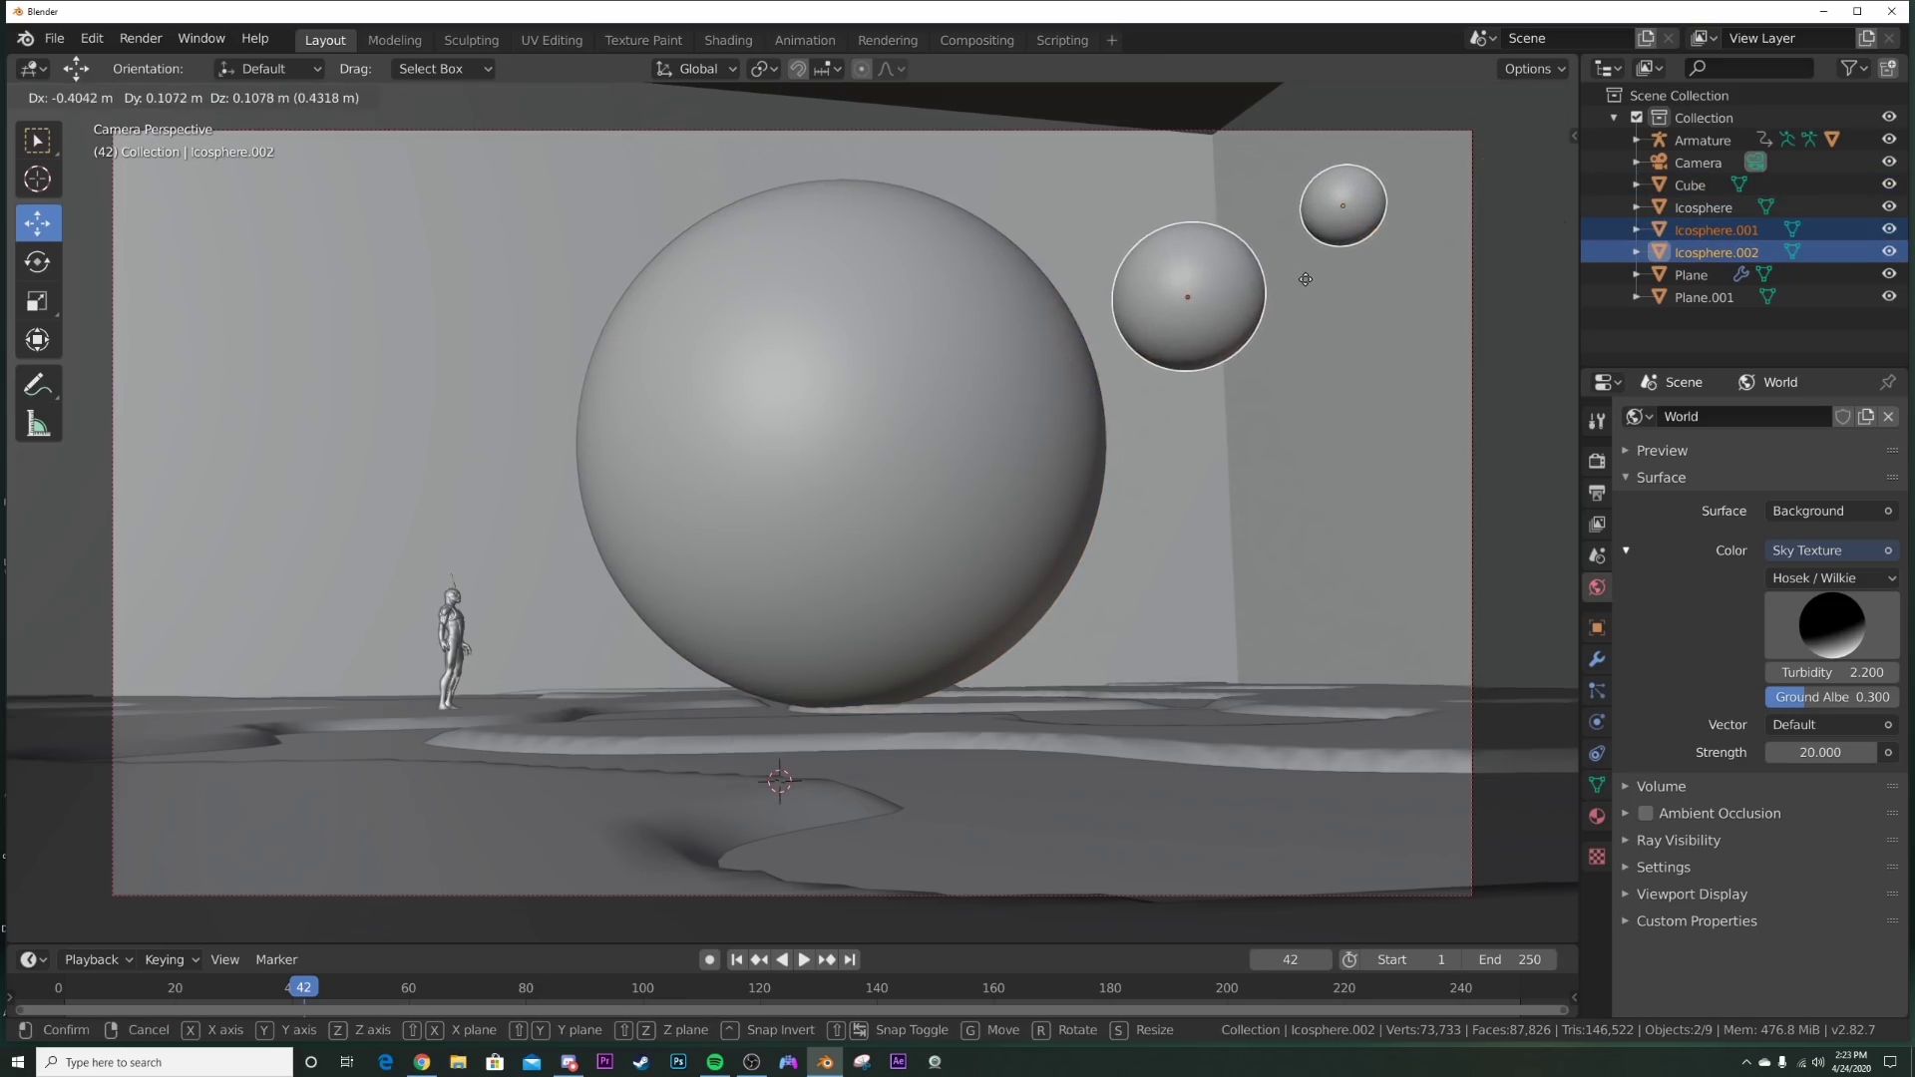
left_click(1308, 286)
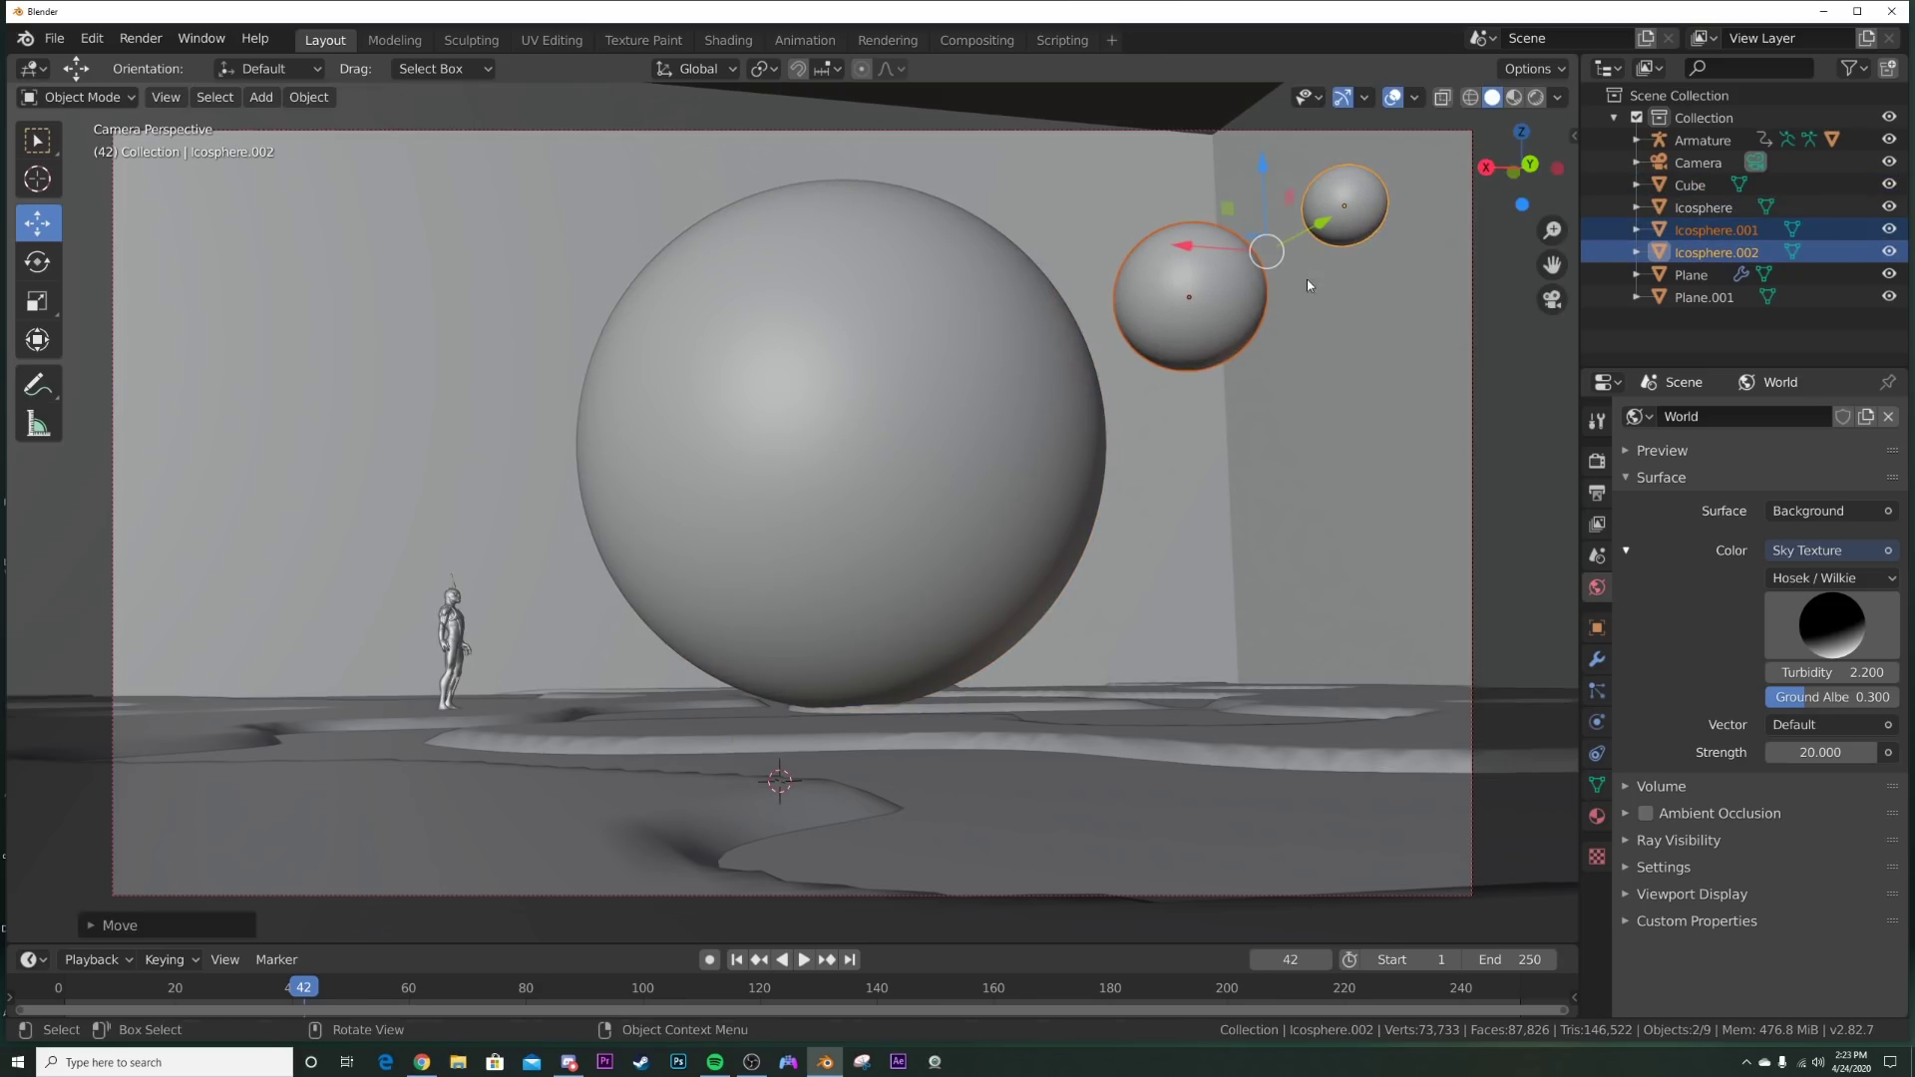
Step: Tilt the camera to 97.9° X rotation and view the scene in rendered shading
left_click(1724, 171)
left_click(1598, 628)
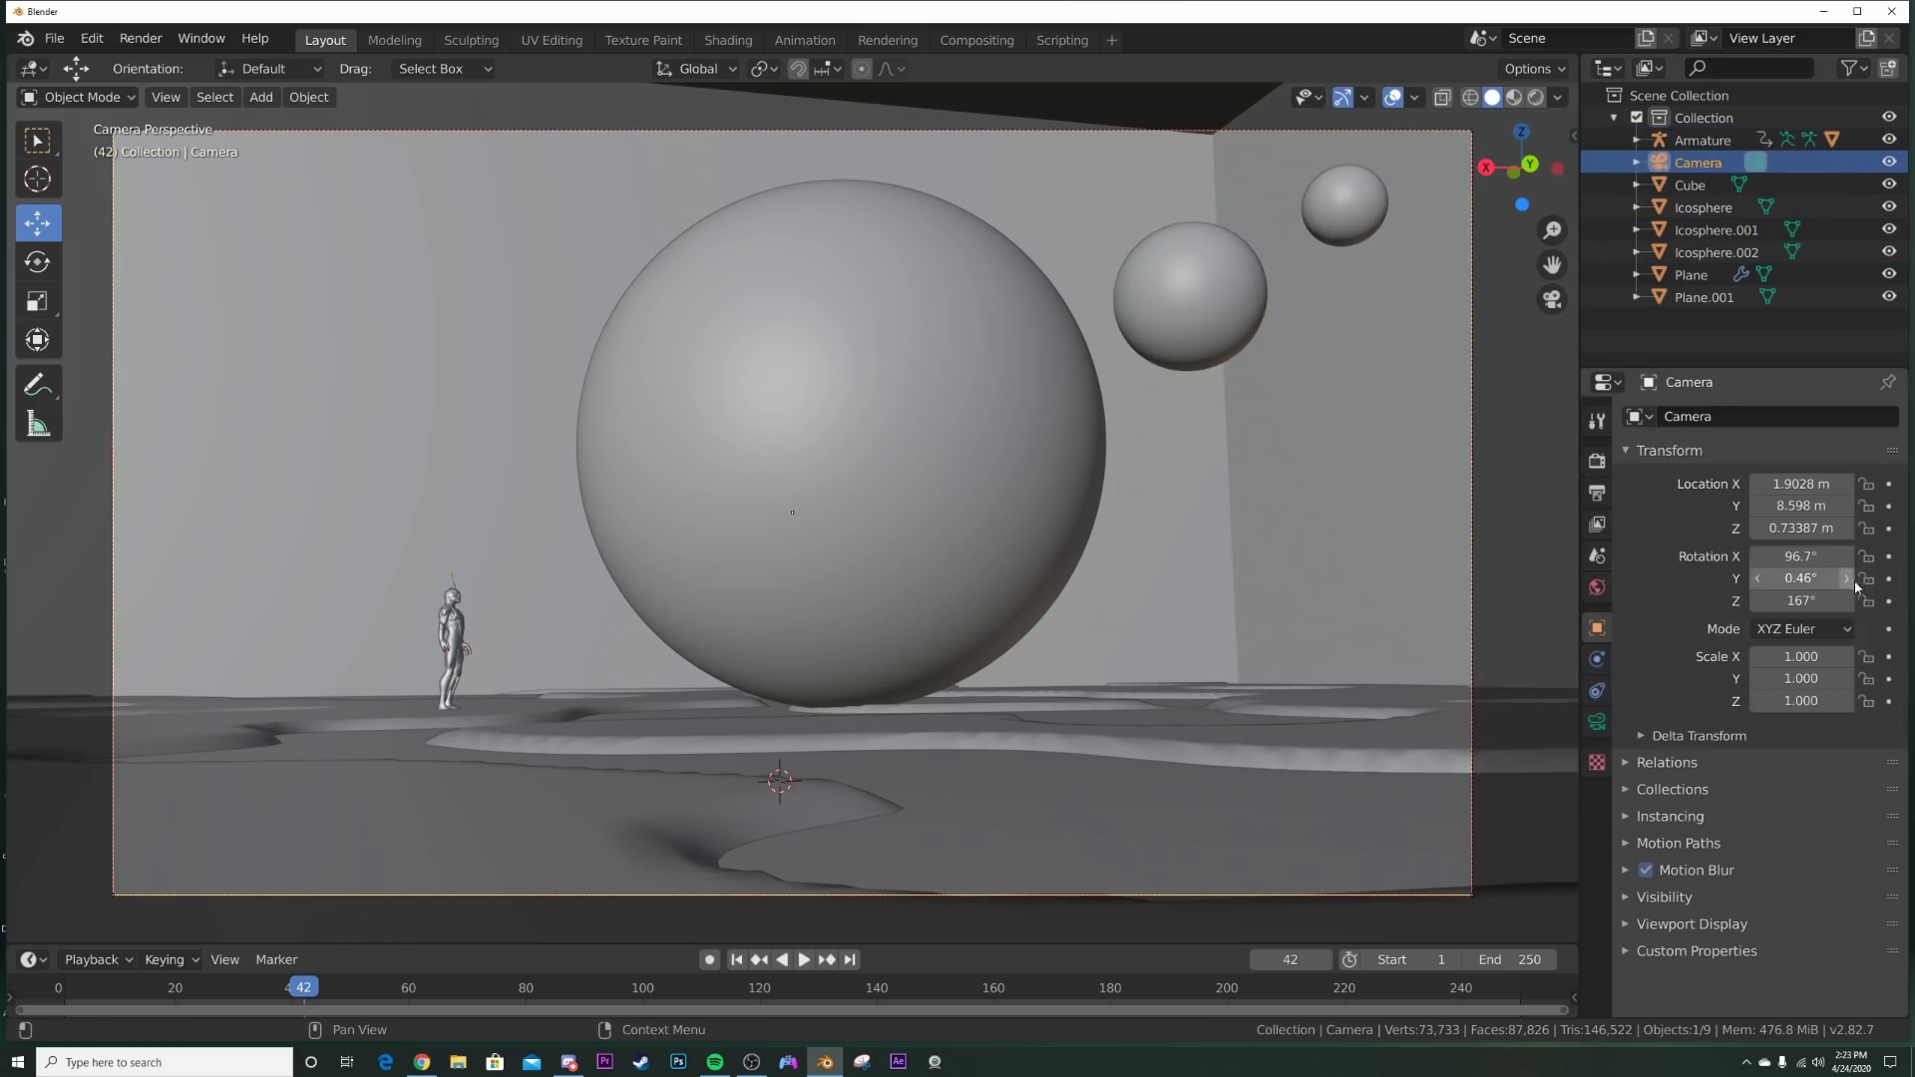
left_click_drag(1800, 558, 1831, 555)
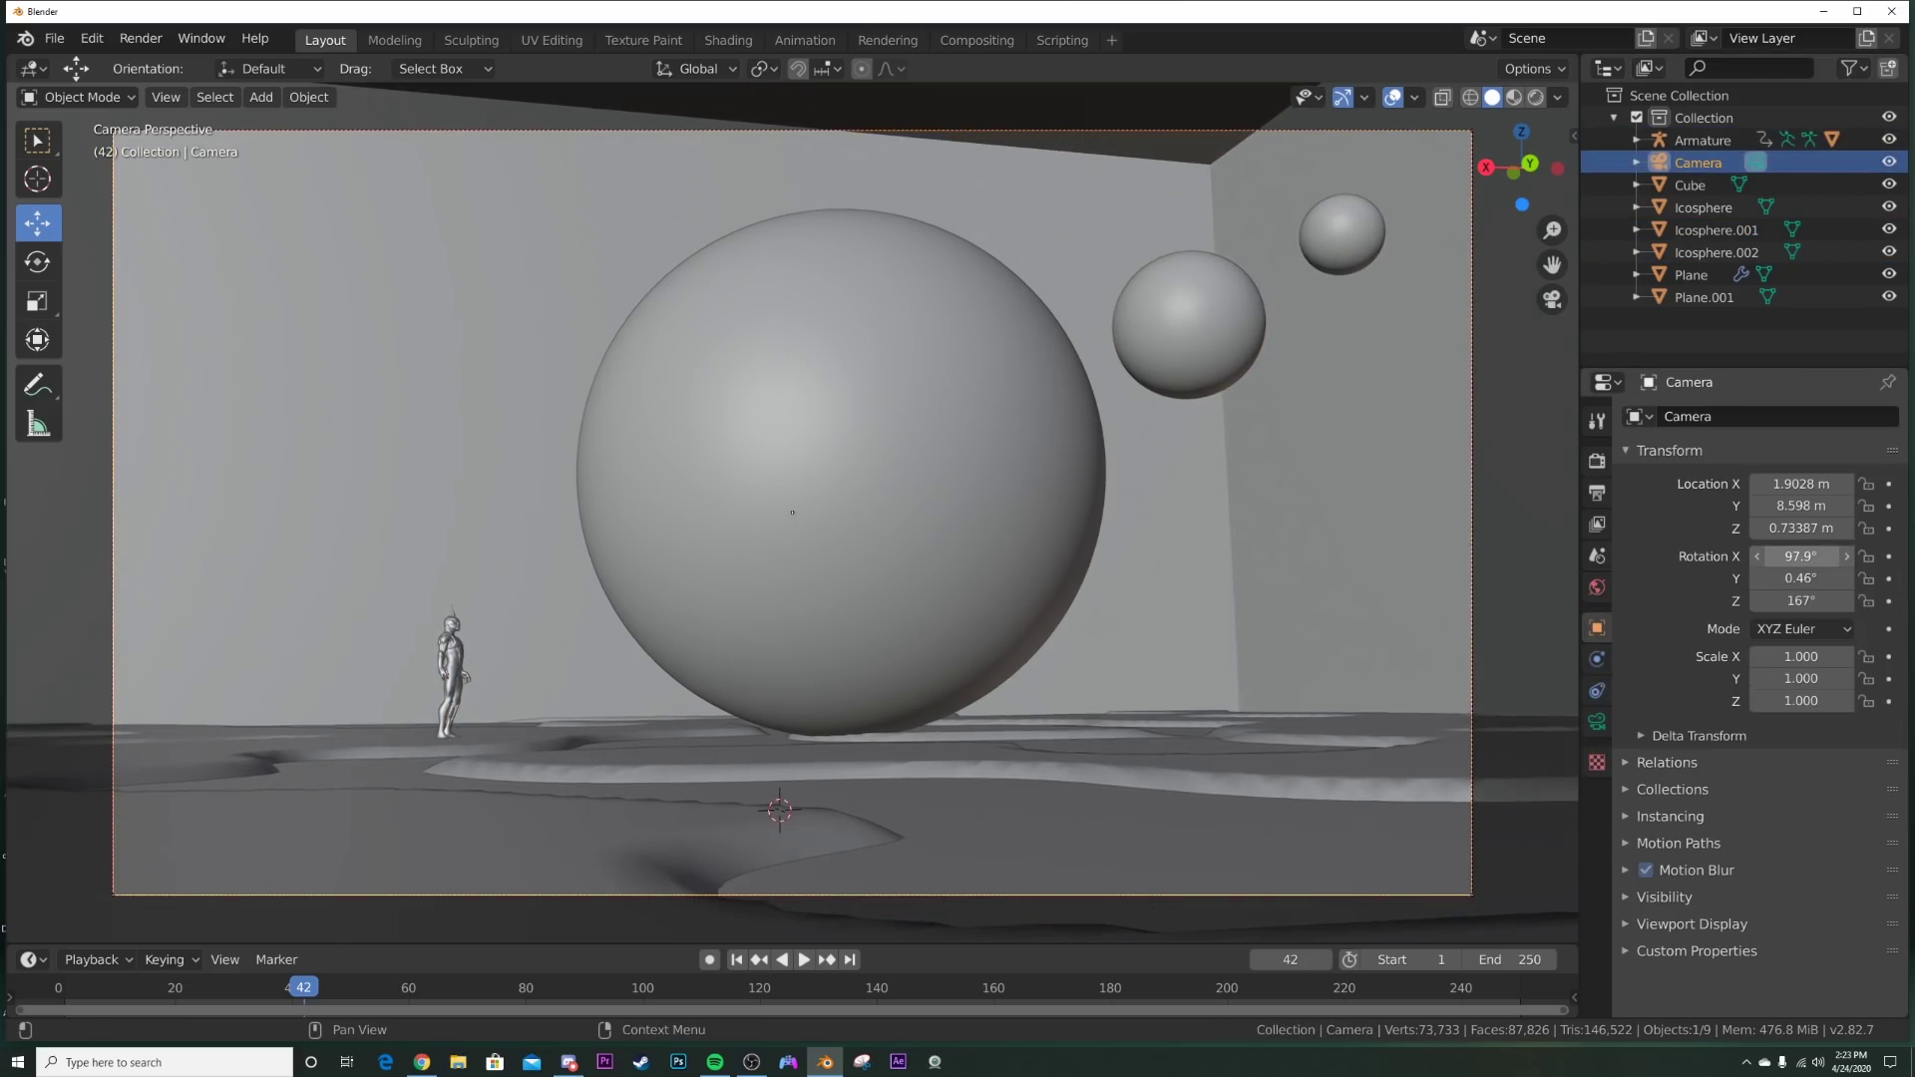
key("z")
left_click(1115, 606)
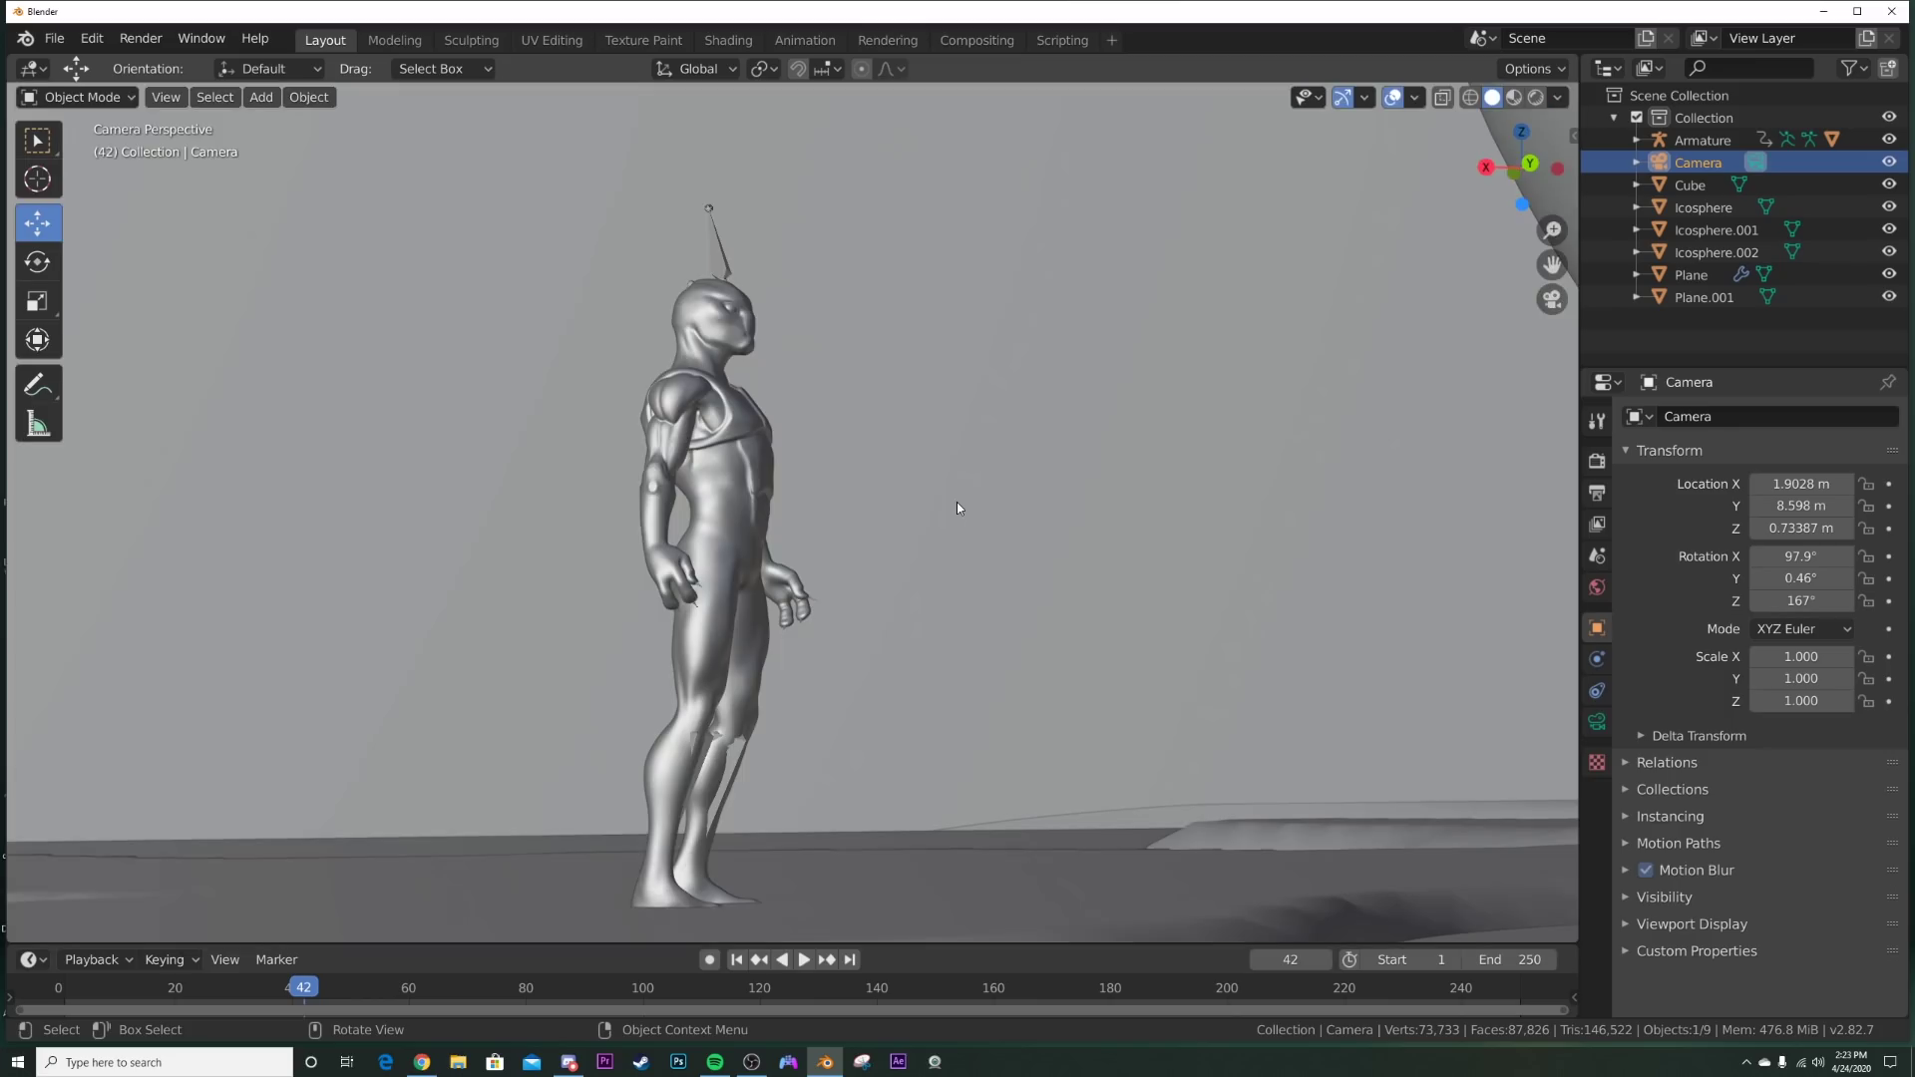
left_click(704, 505)
Step: In the Shading workspace with Material Preview, select the character to show its material
left_click(728, 40)
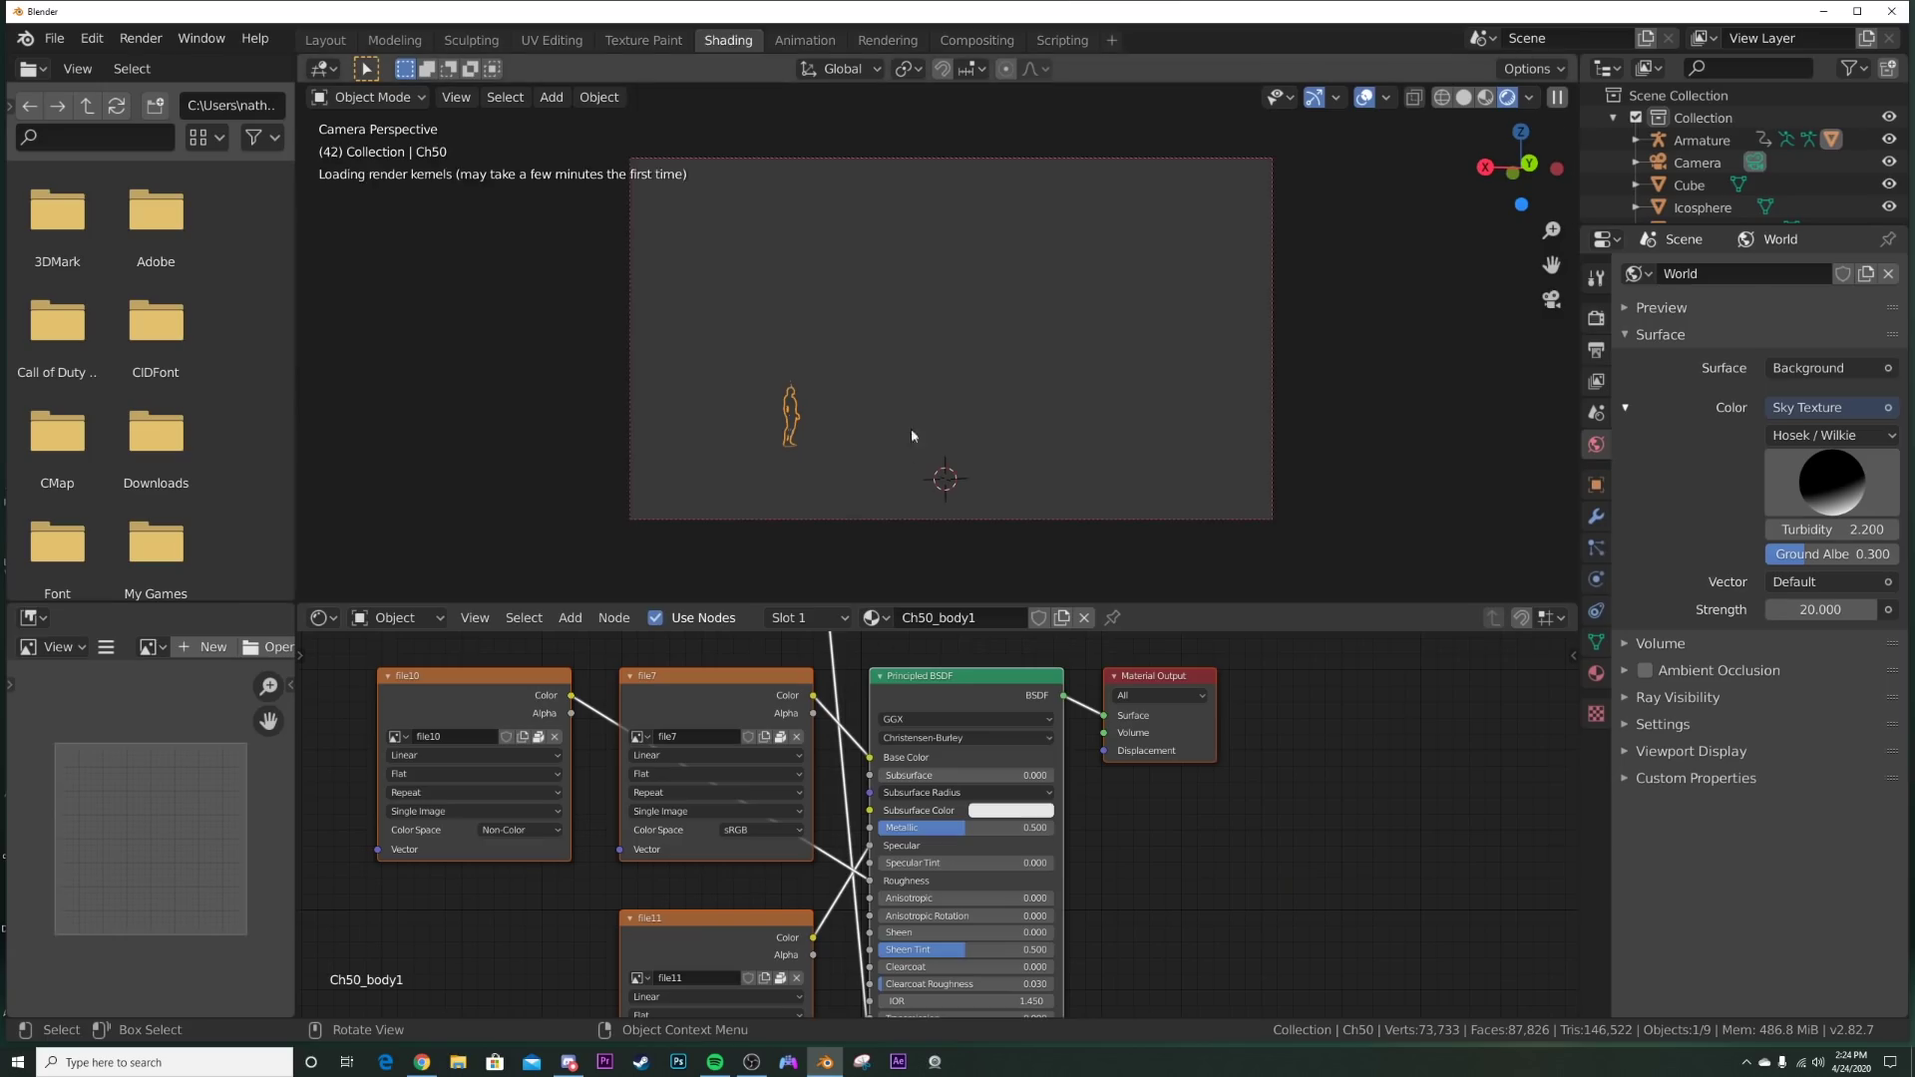
key("z")
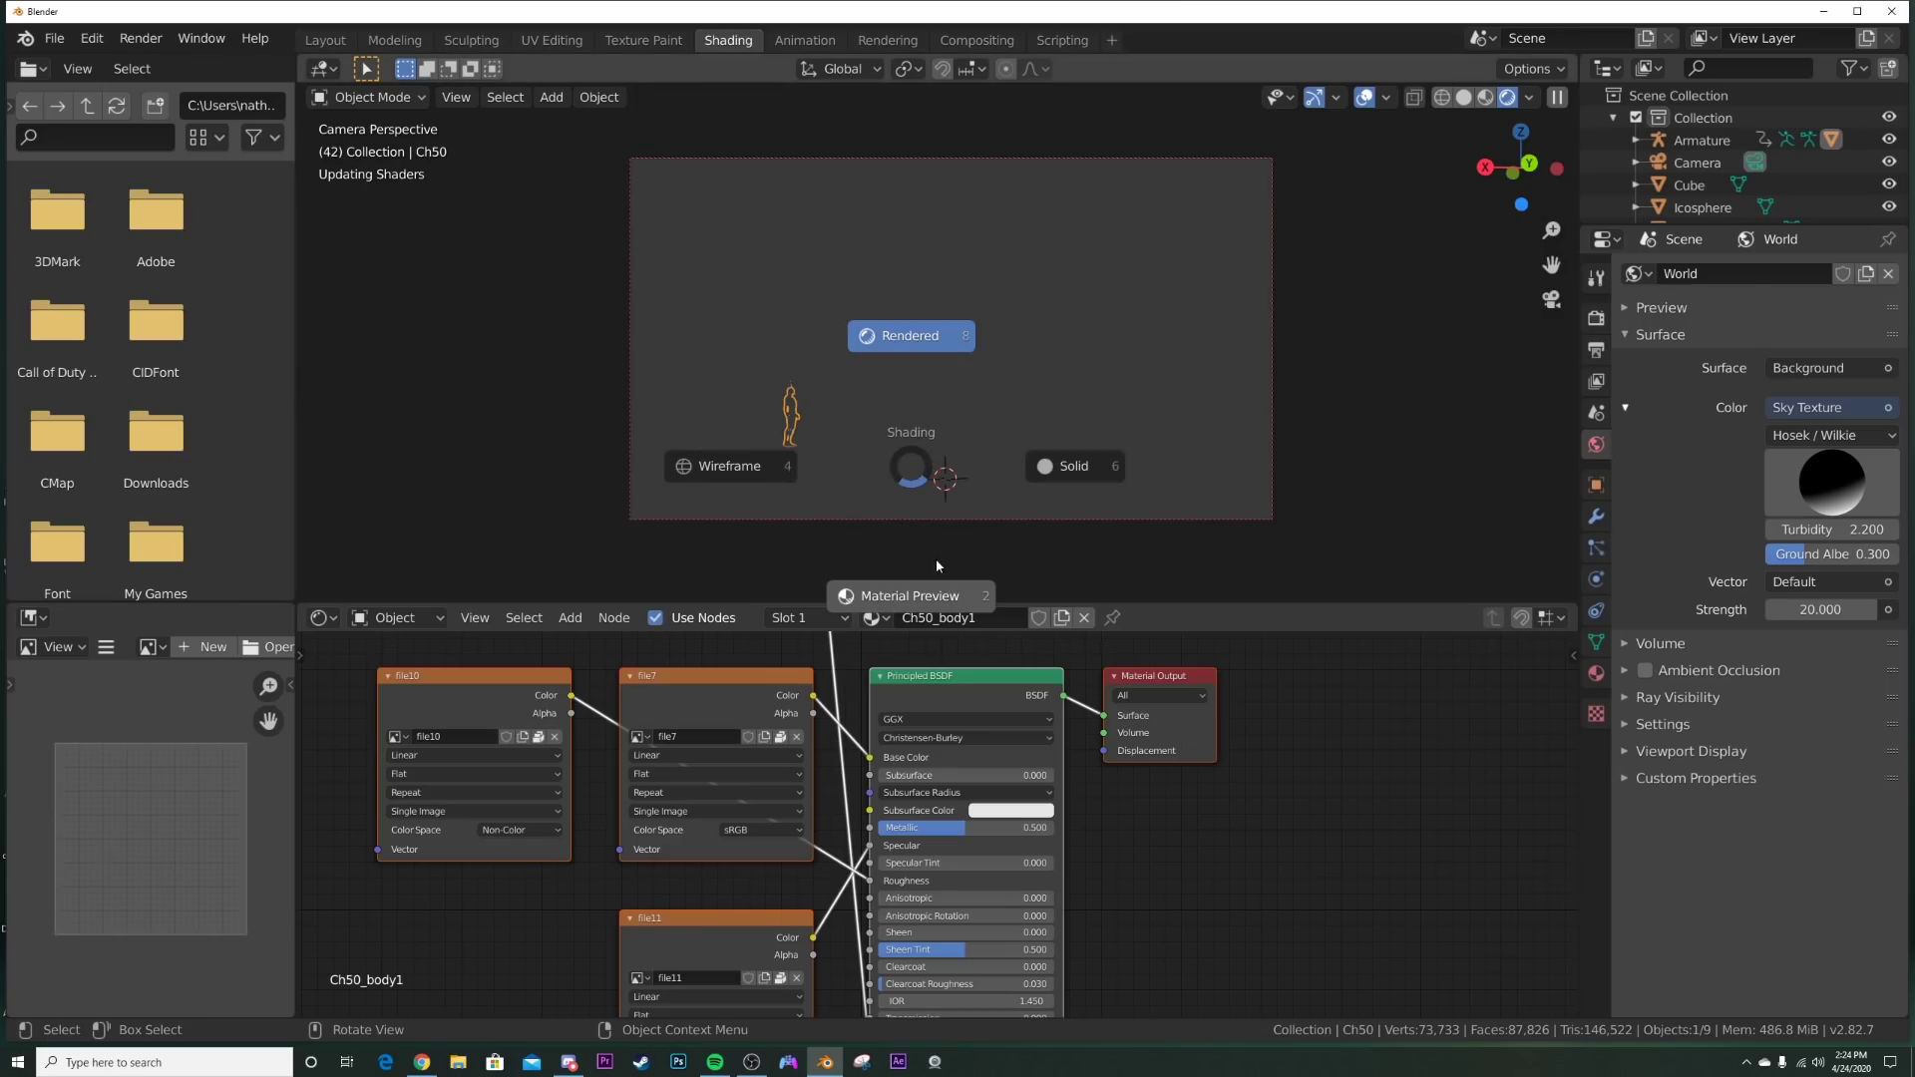
left_click(931, 595)
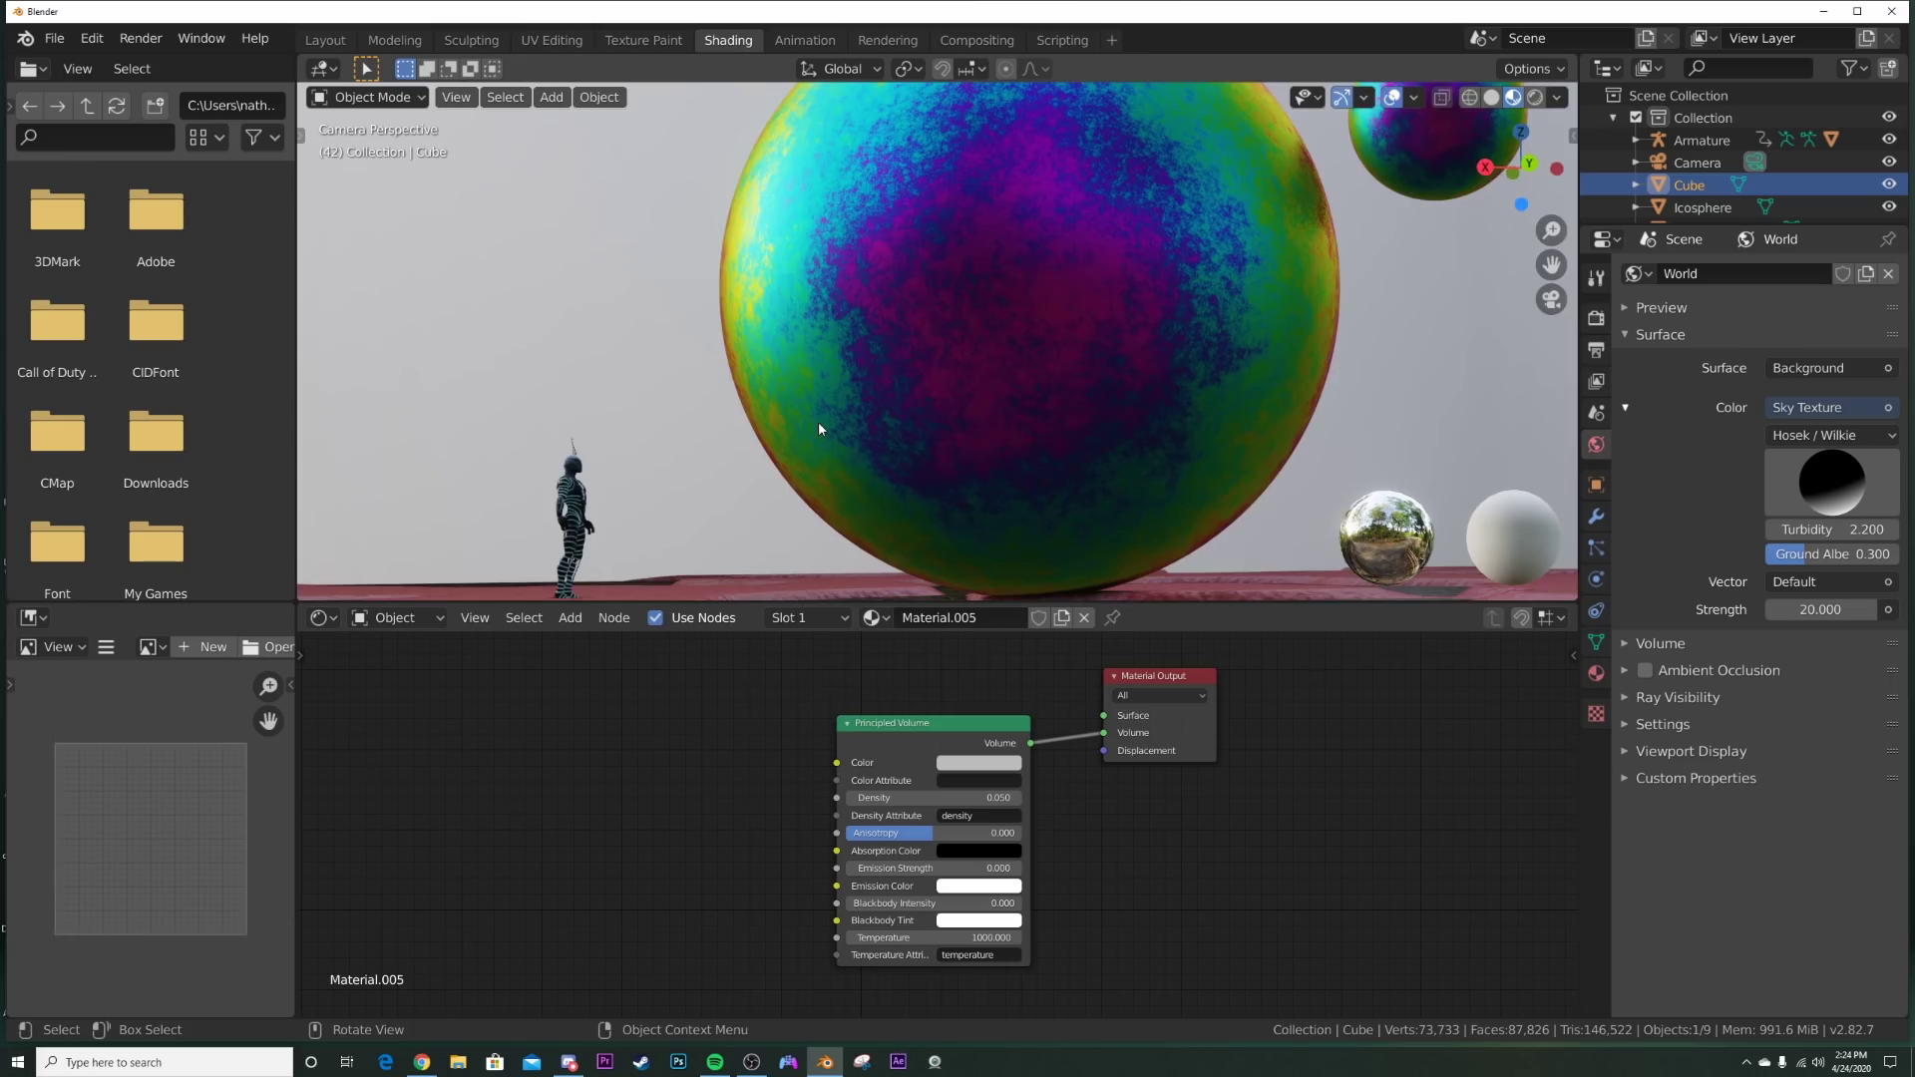
scroll(818, 421, "up", 4)
middle_click_drag(750, 470, 977, 344, "shift")
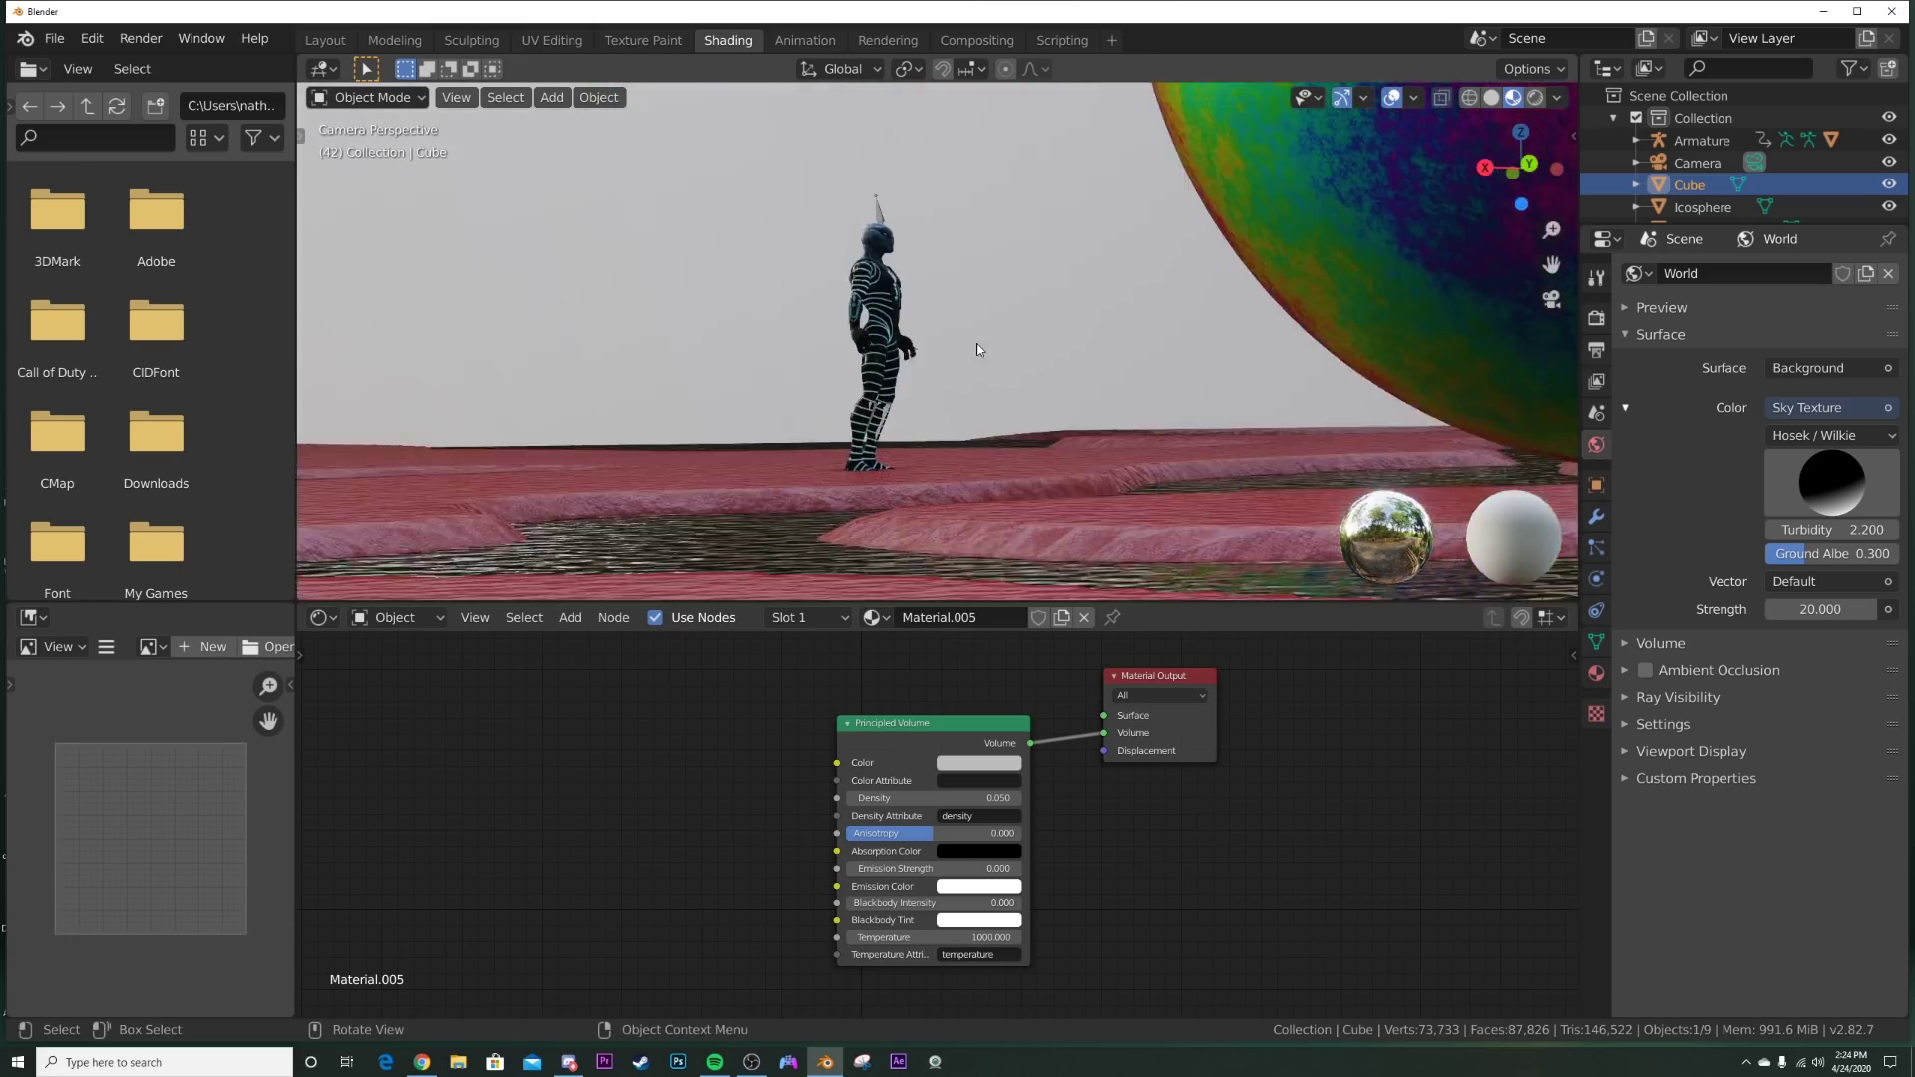
scroll(978, 349, "up", 8)
left_click(1179, 302)
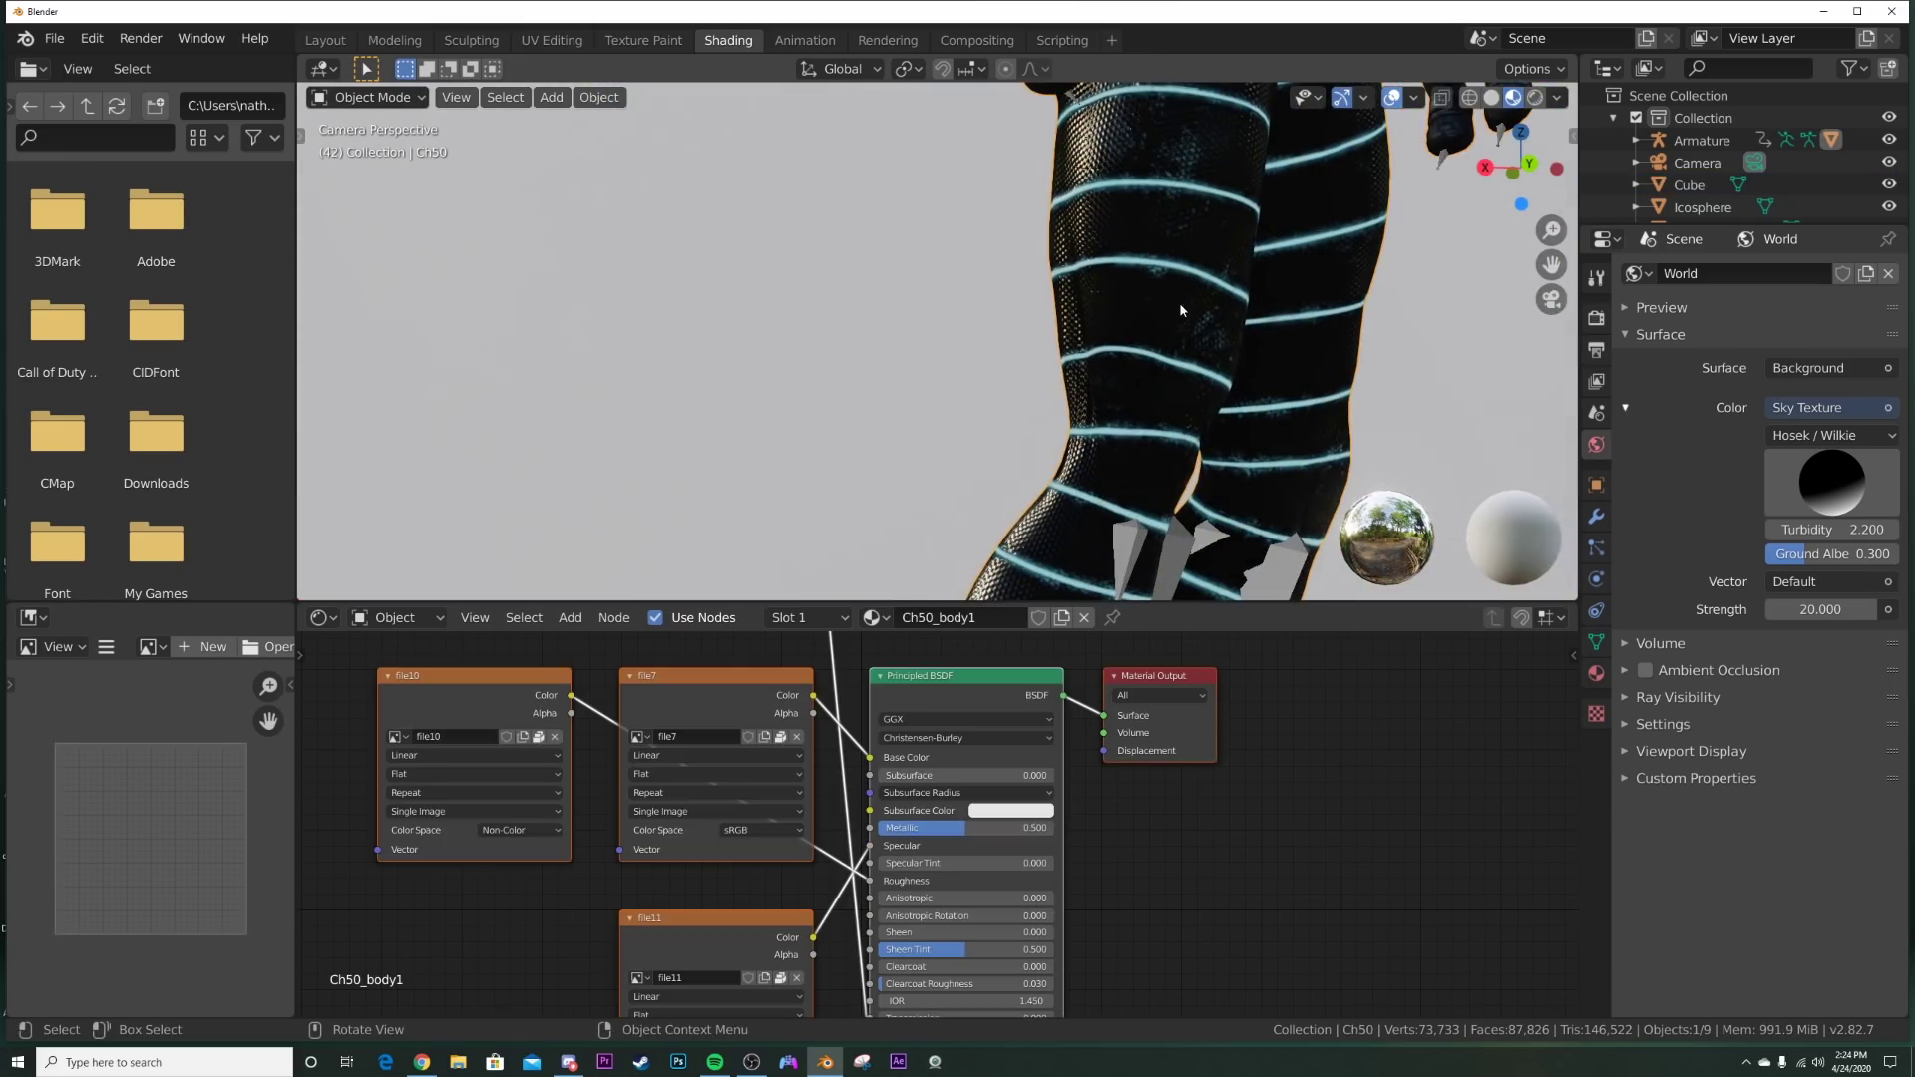
Step: Rearrange the Ch50_body1 node tree so the Normal Map and file8 texture nodes are visible
scroll(810, 813, "down", 3)
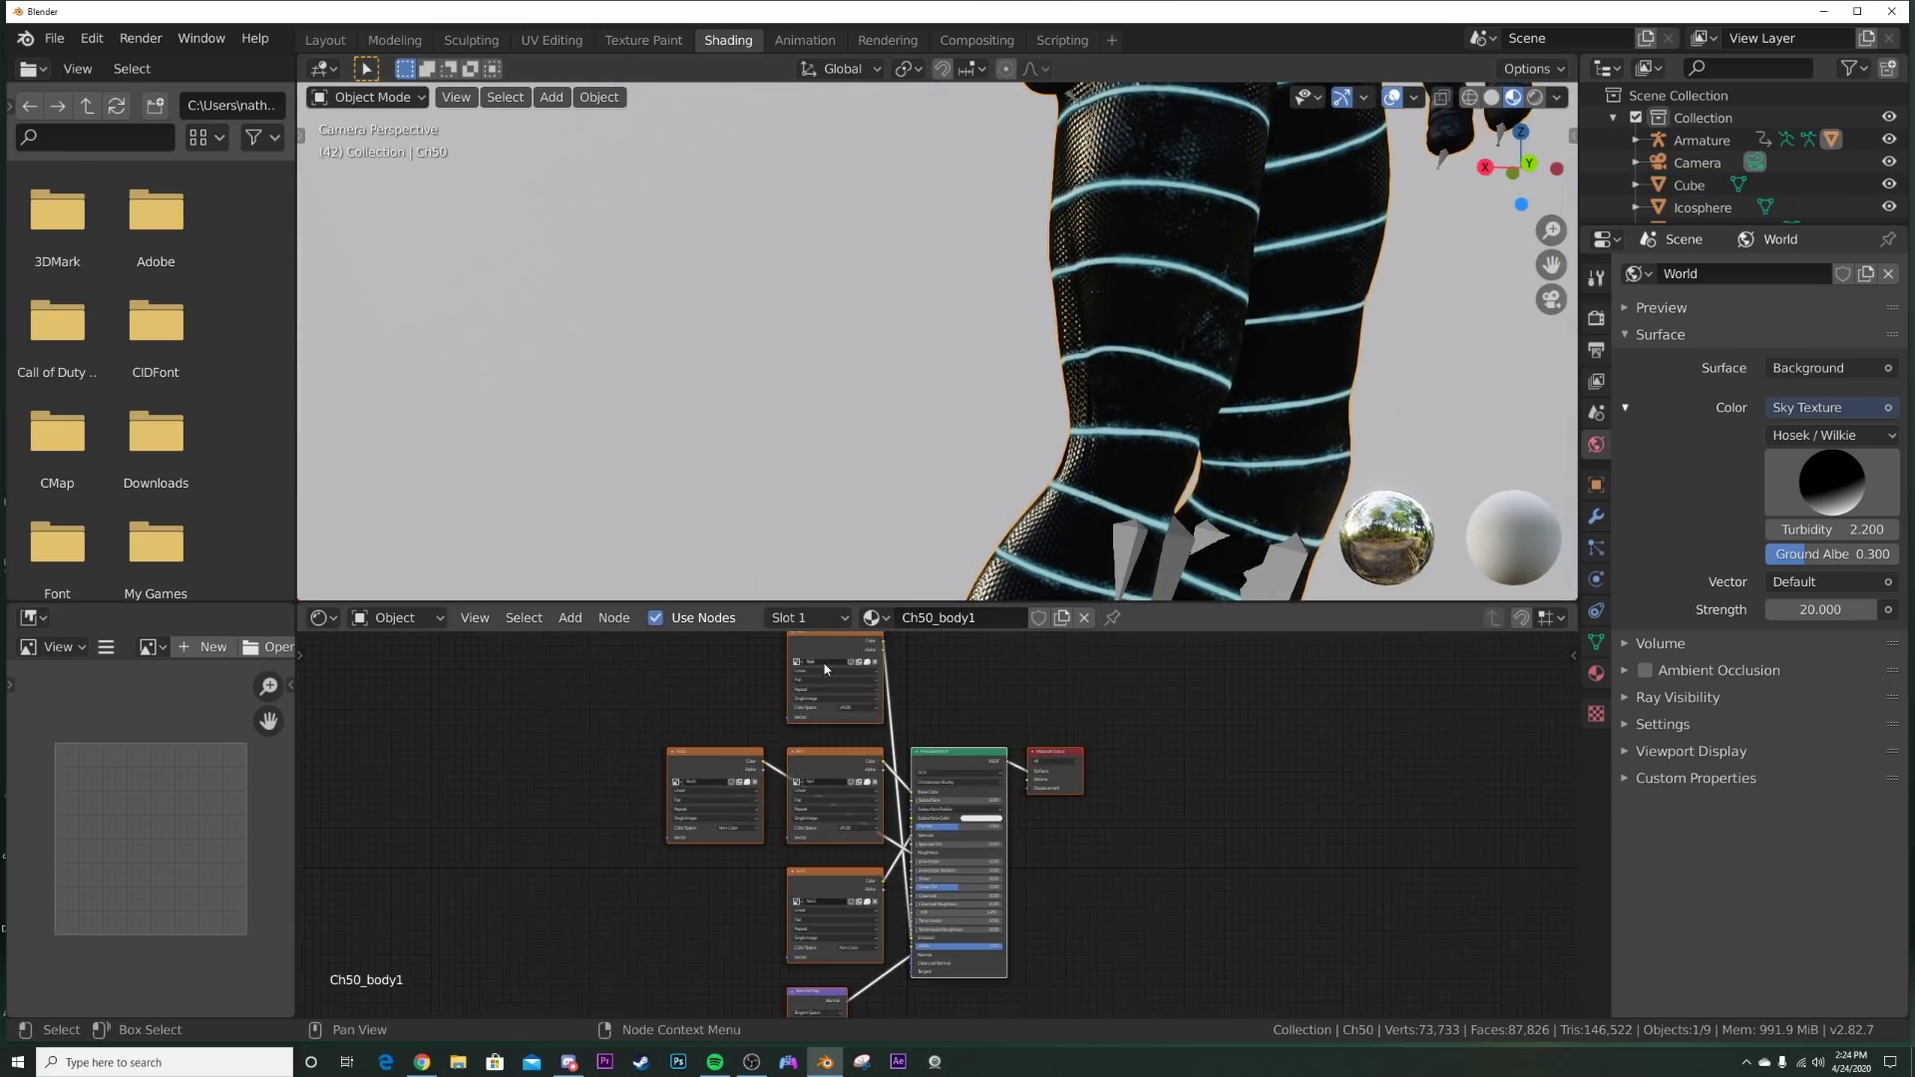
left_click_drag(826, 669, 516, 944)
scroll(895, 935, "up", 2)
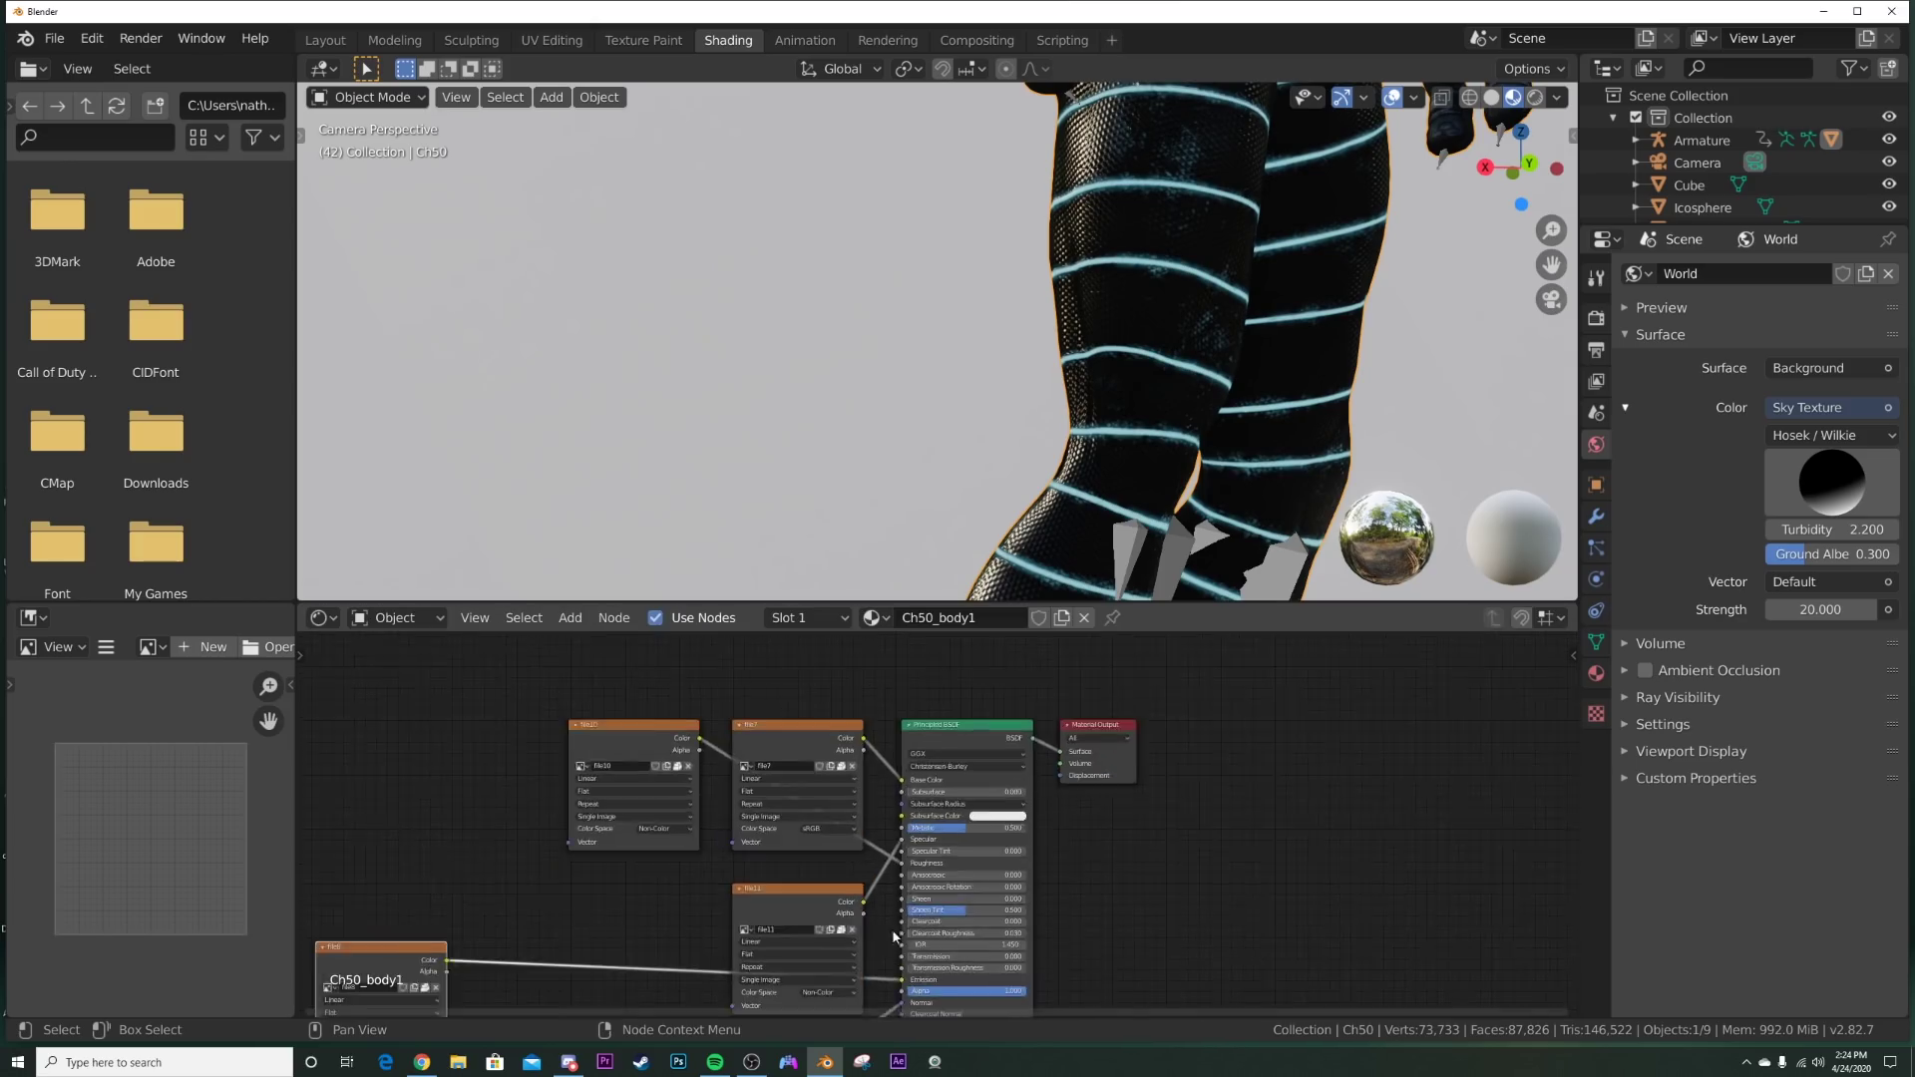
scroll(896, 943, "up", 2)
middle_click_drag(908, 1002, 919, 844)
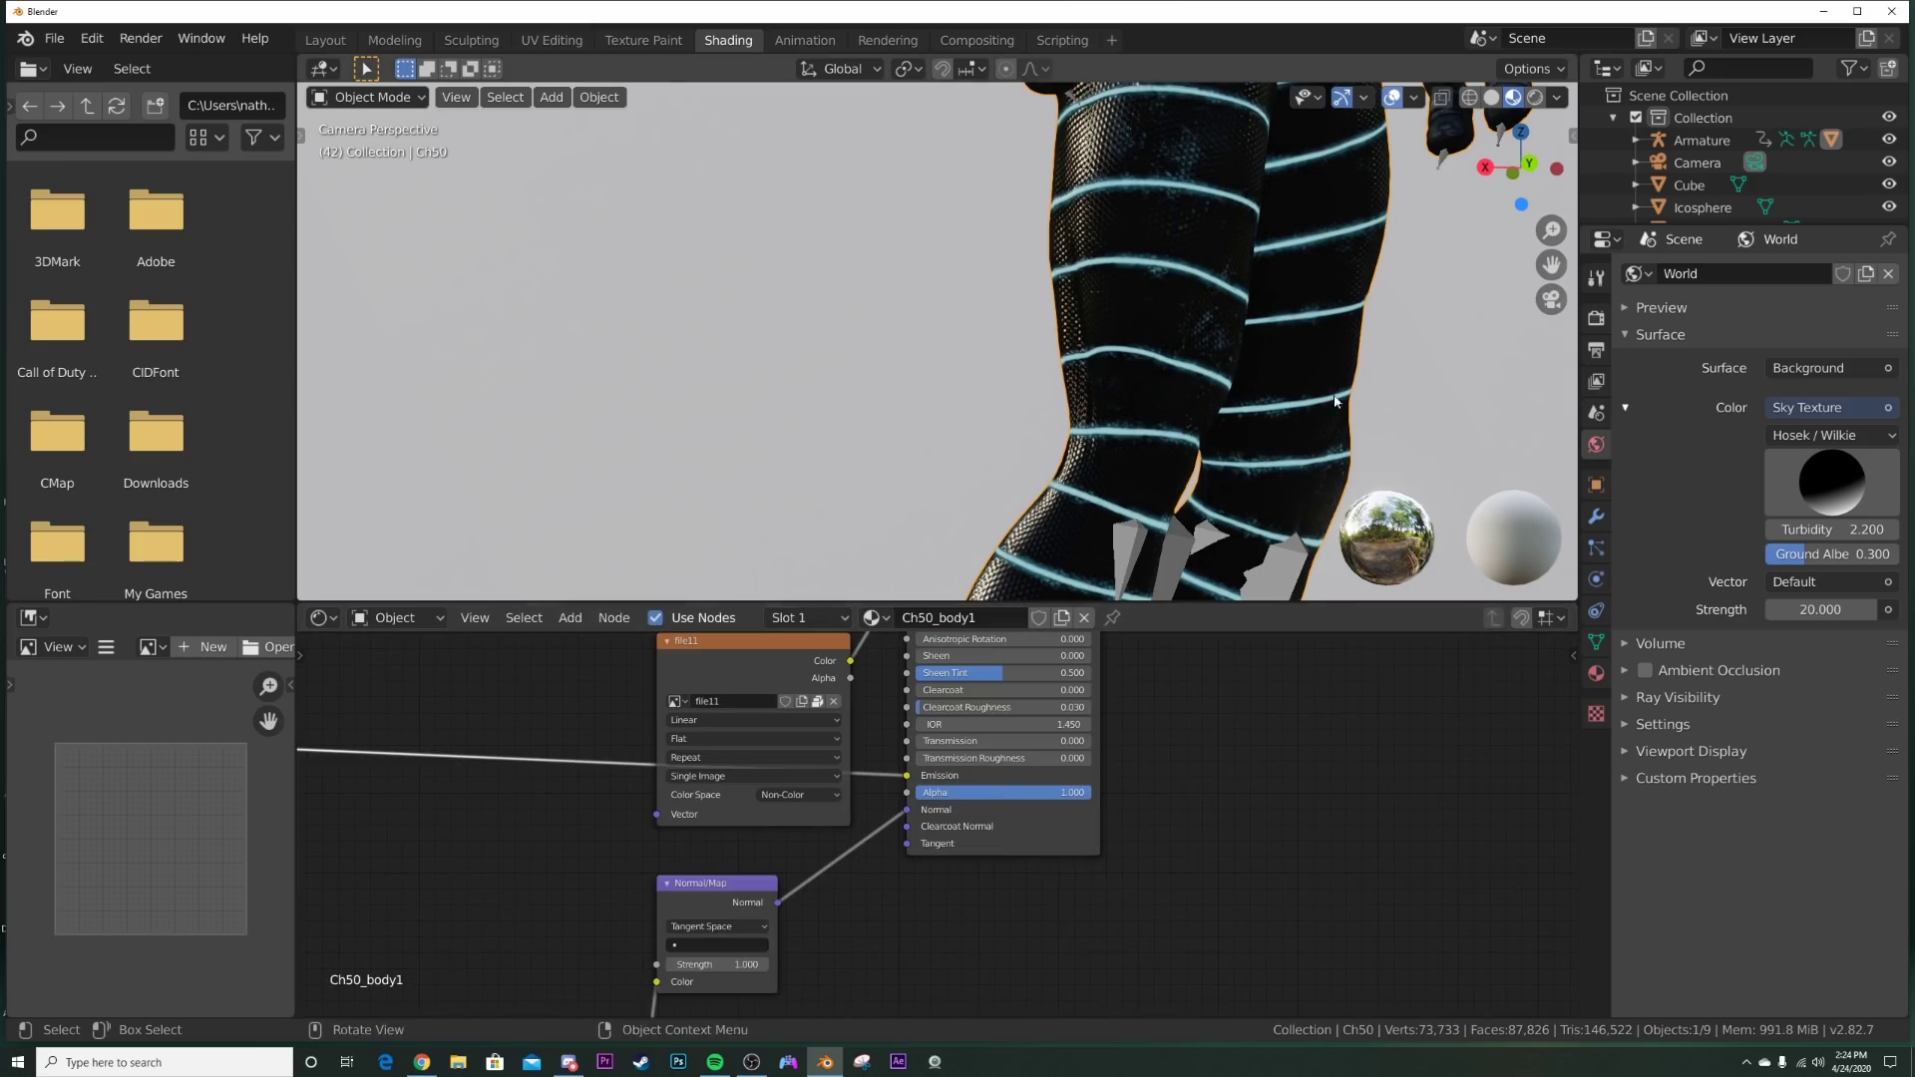
middle_click_drag(1248, 384, 1110, 392, "shift")
scroll(1110, 392, "up", 3)
middle_click_drag(549, 767, 927, 762)
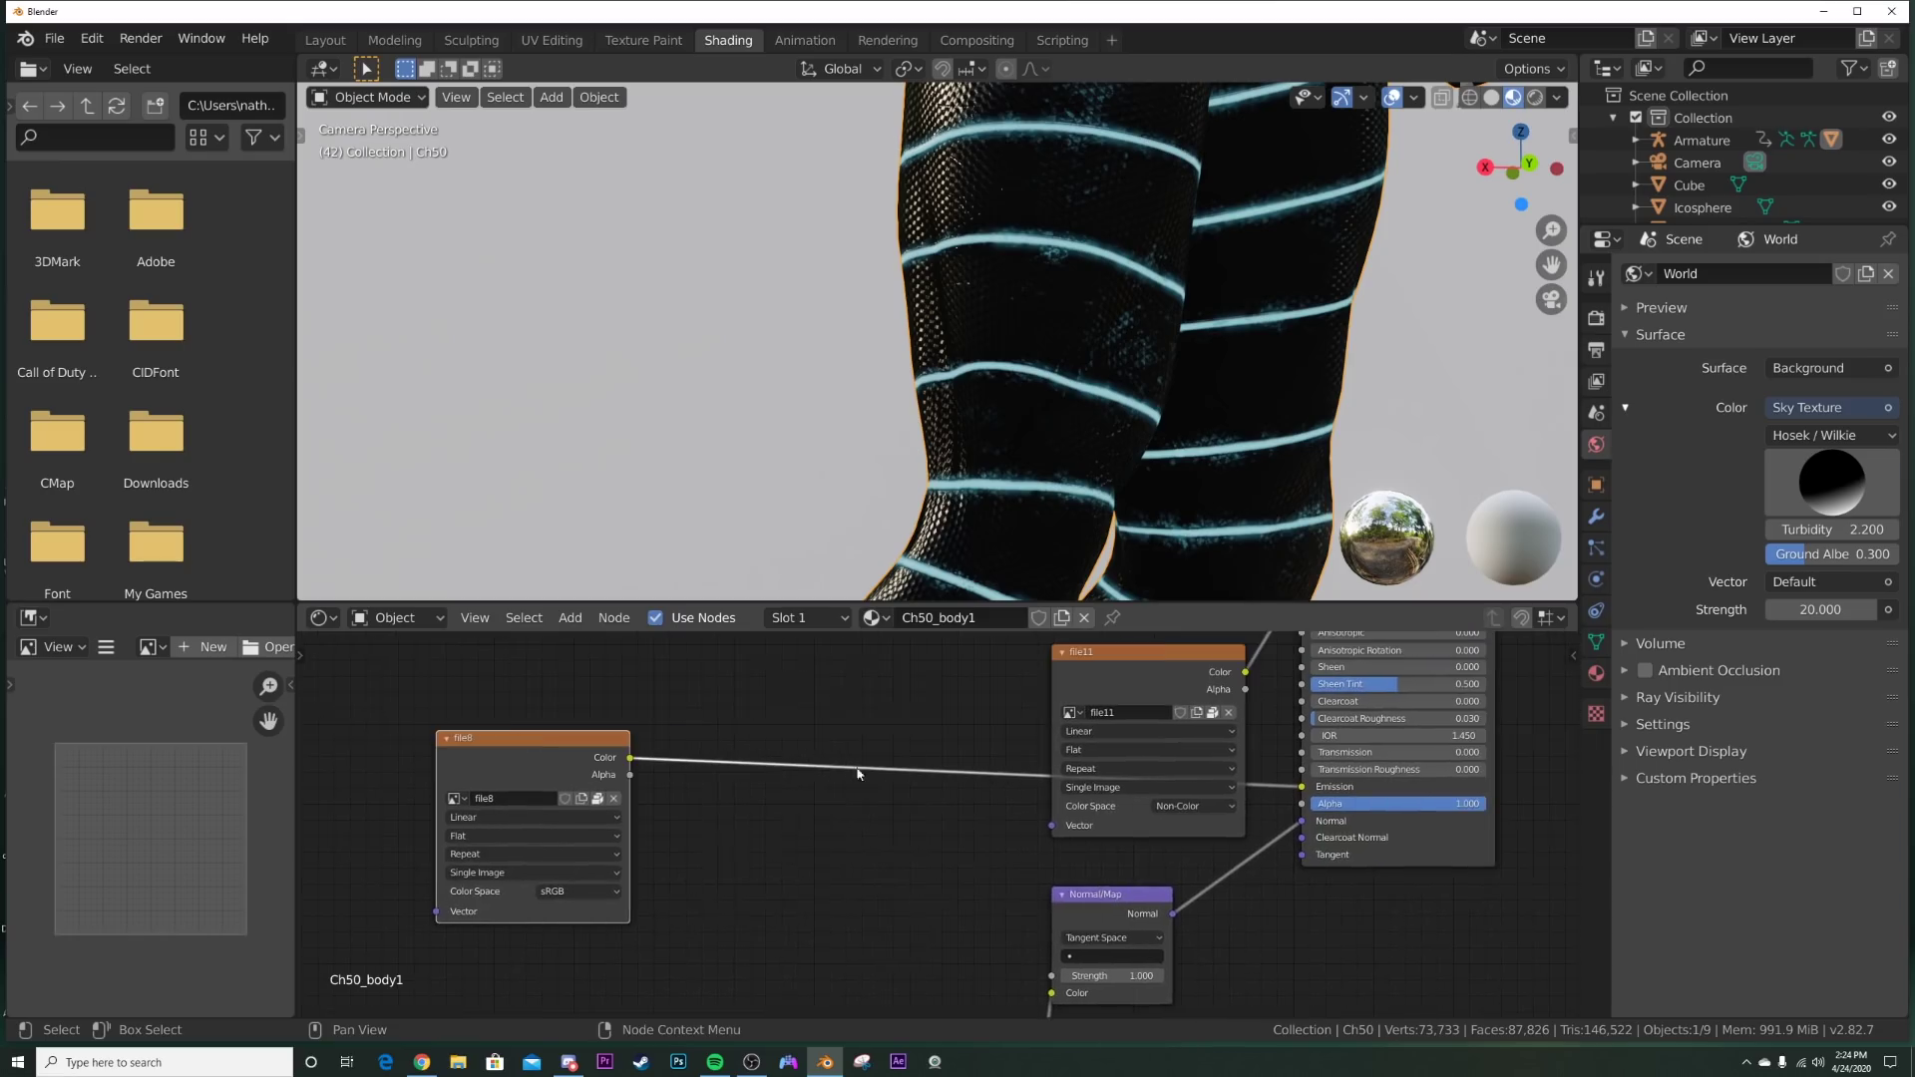
Step: Insert a Bright/Contrast node on Ch50_body1's file8 texture link and raise its brightness
key("shift+a")
left_click(850, 748)
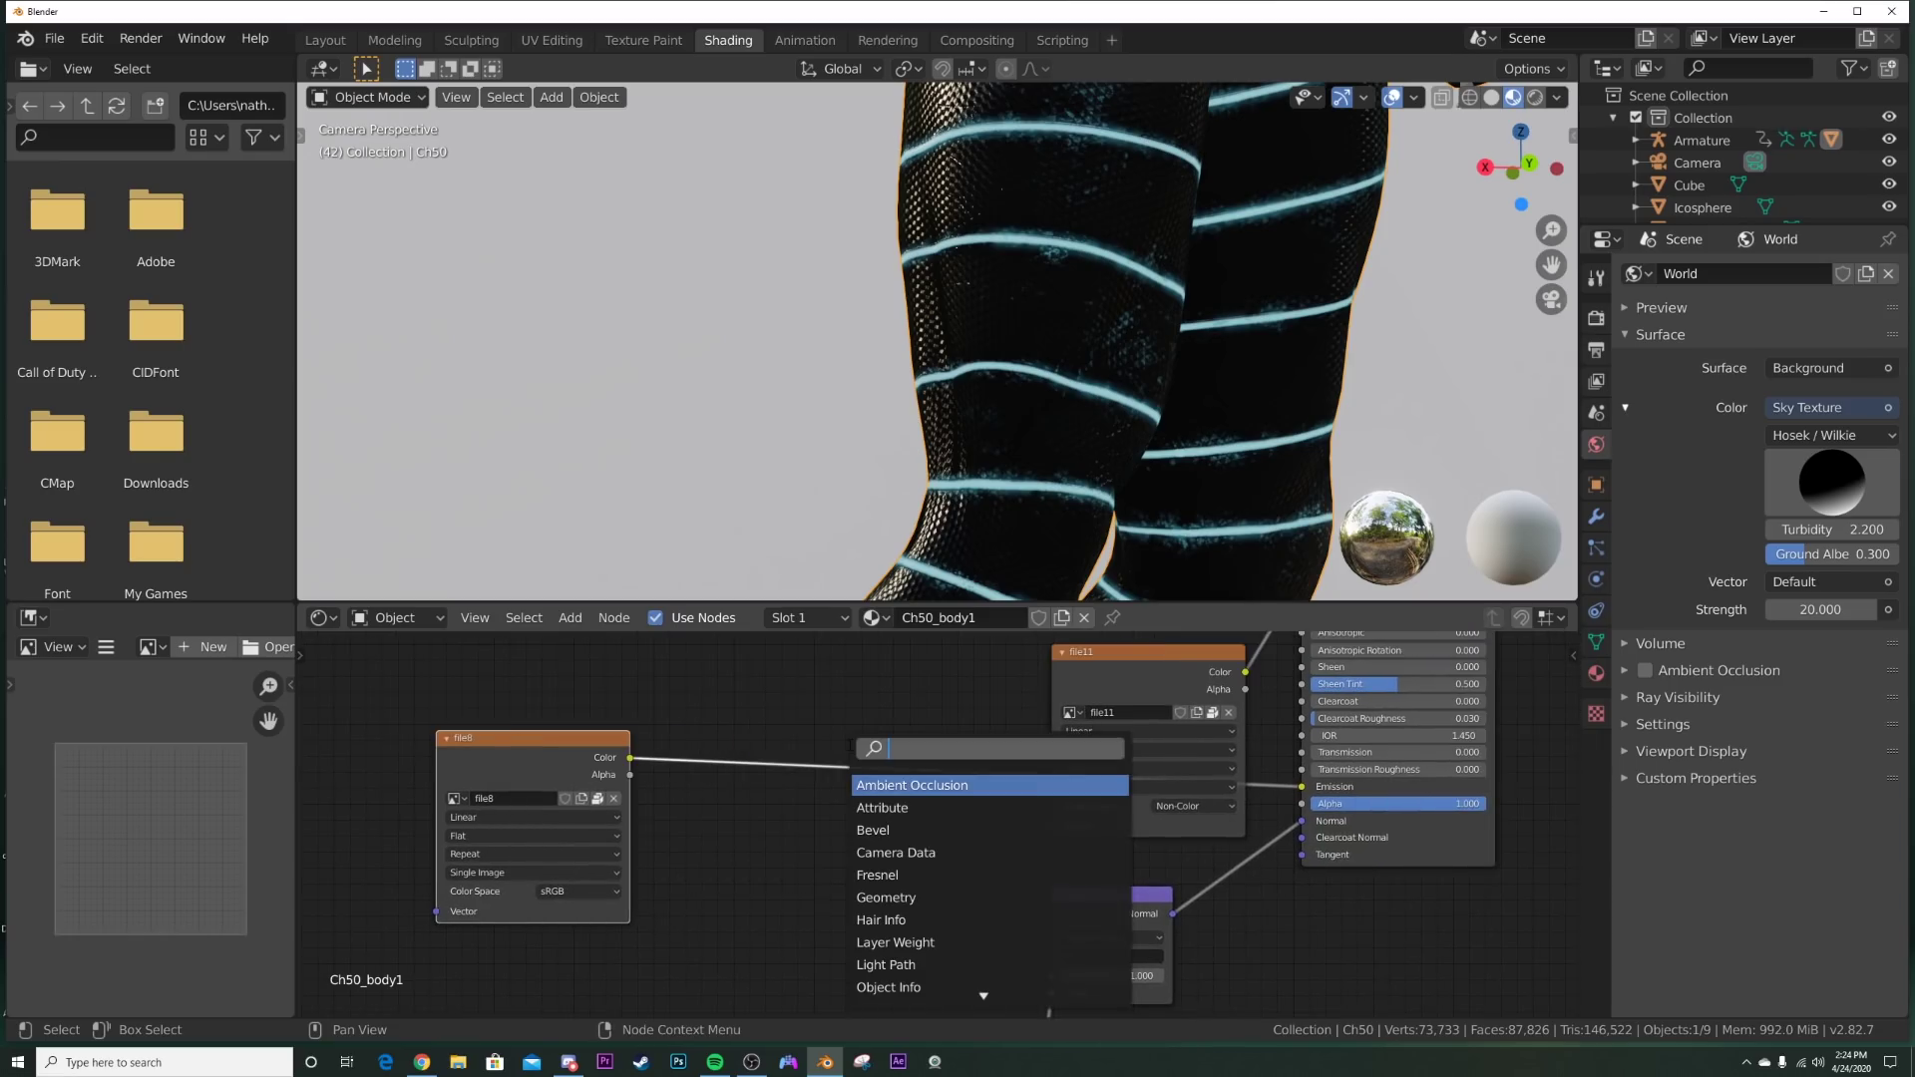
type("br")
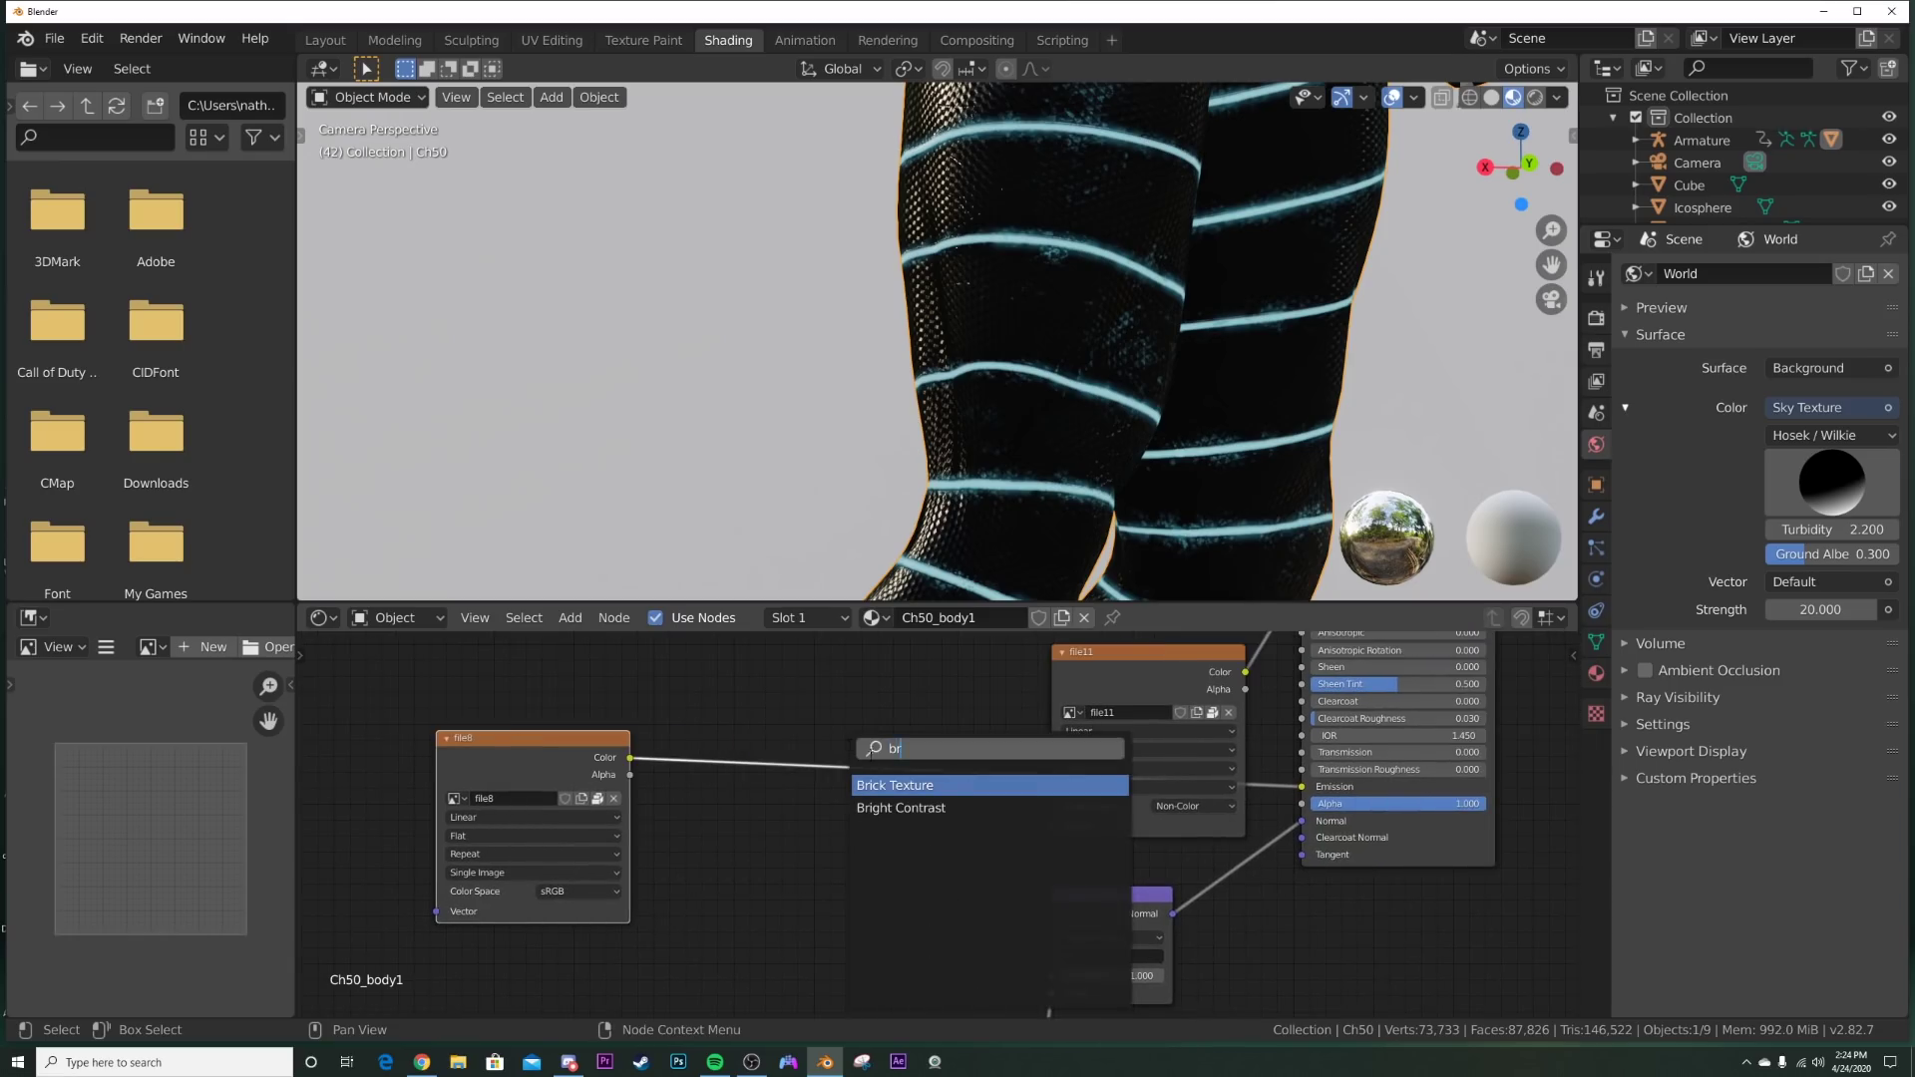
left_click(901, 808)
left_click(798, 743)
scroll(801, 749, "up", 3)
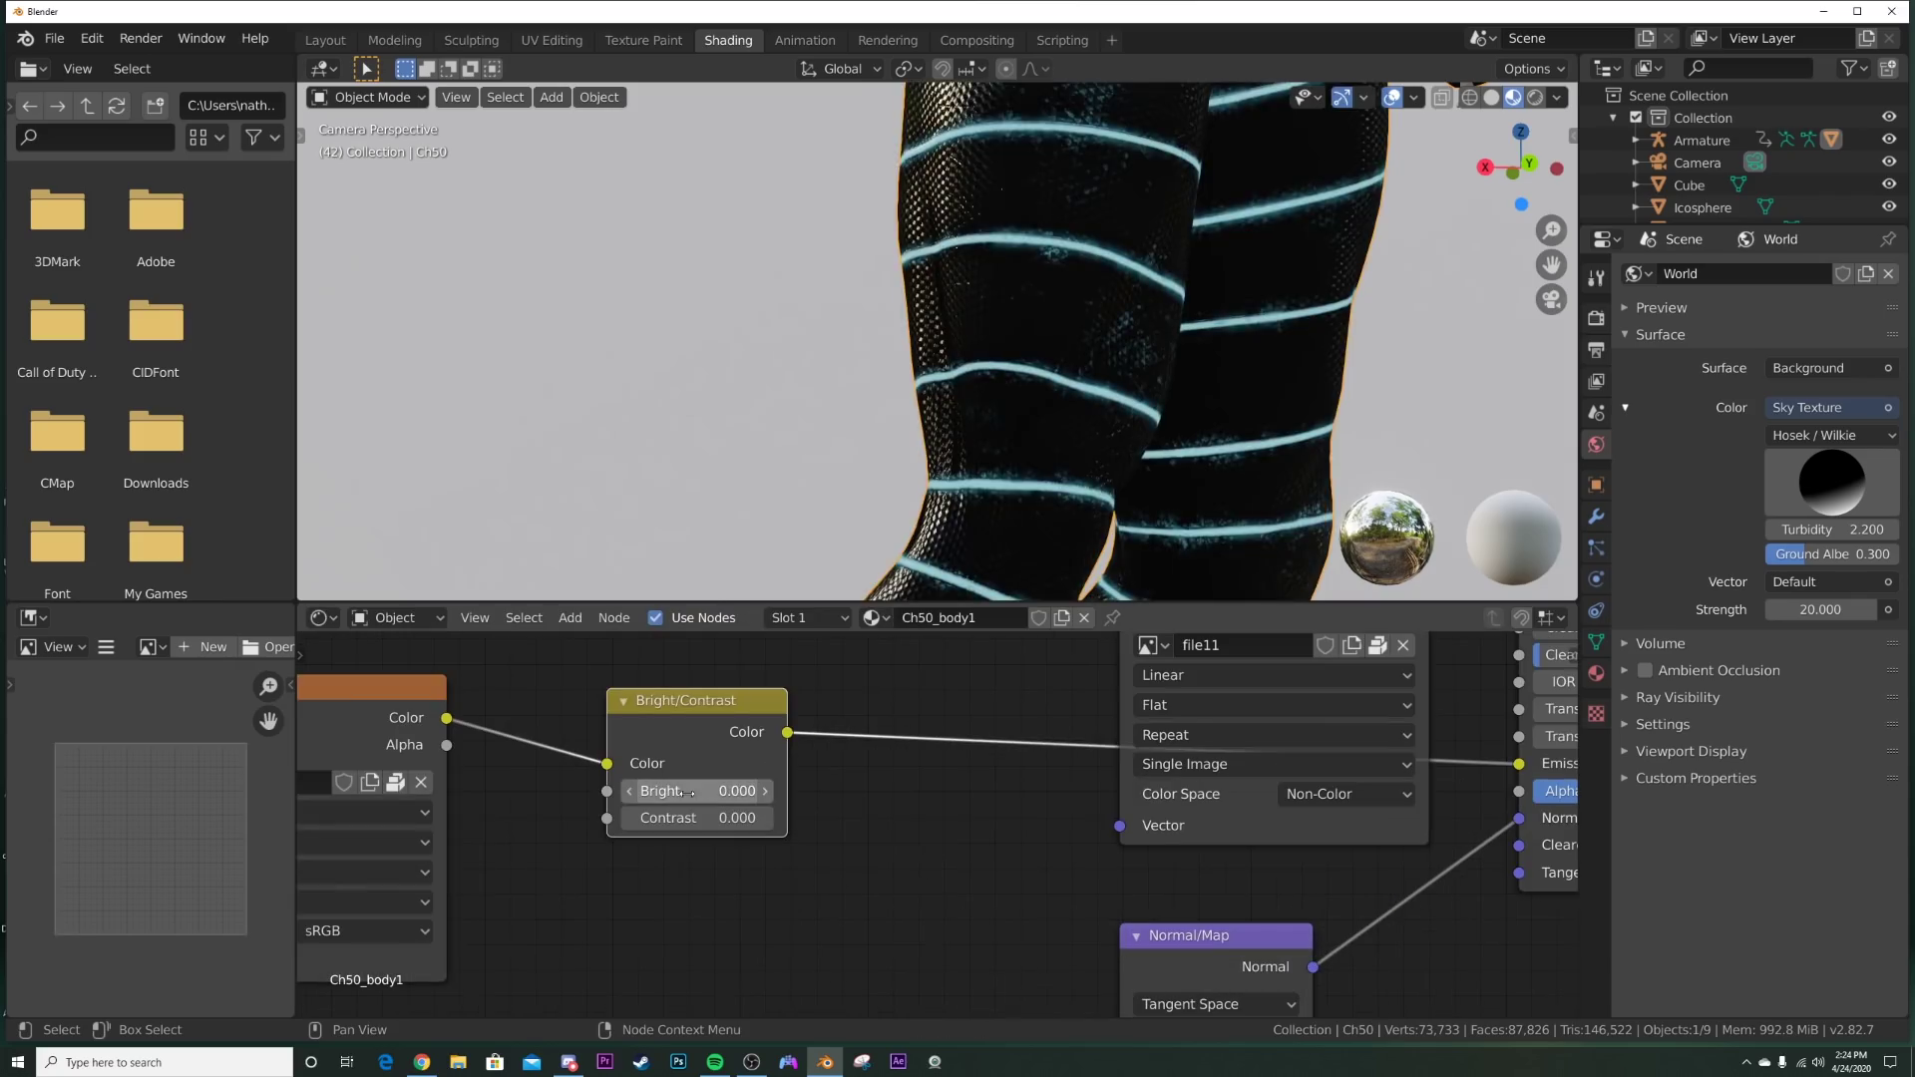
left_click_drag(687, 793, 832, 818)
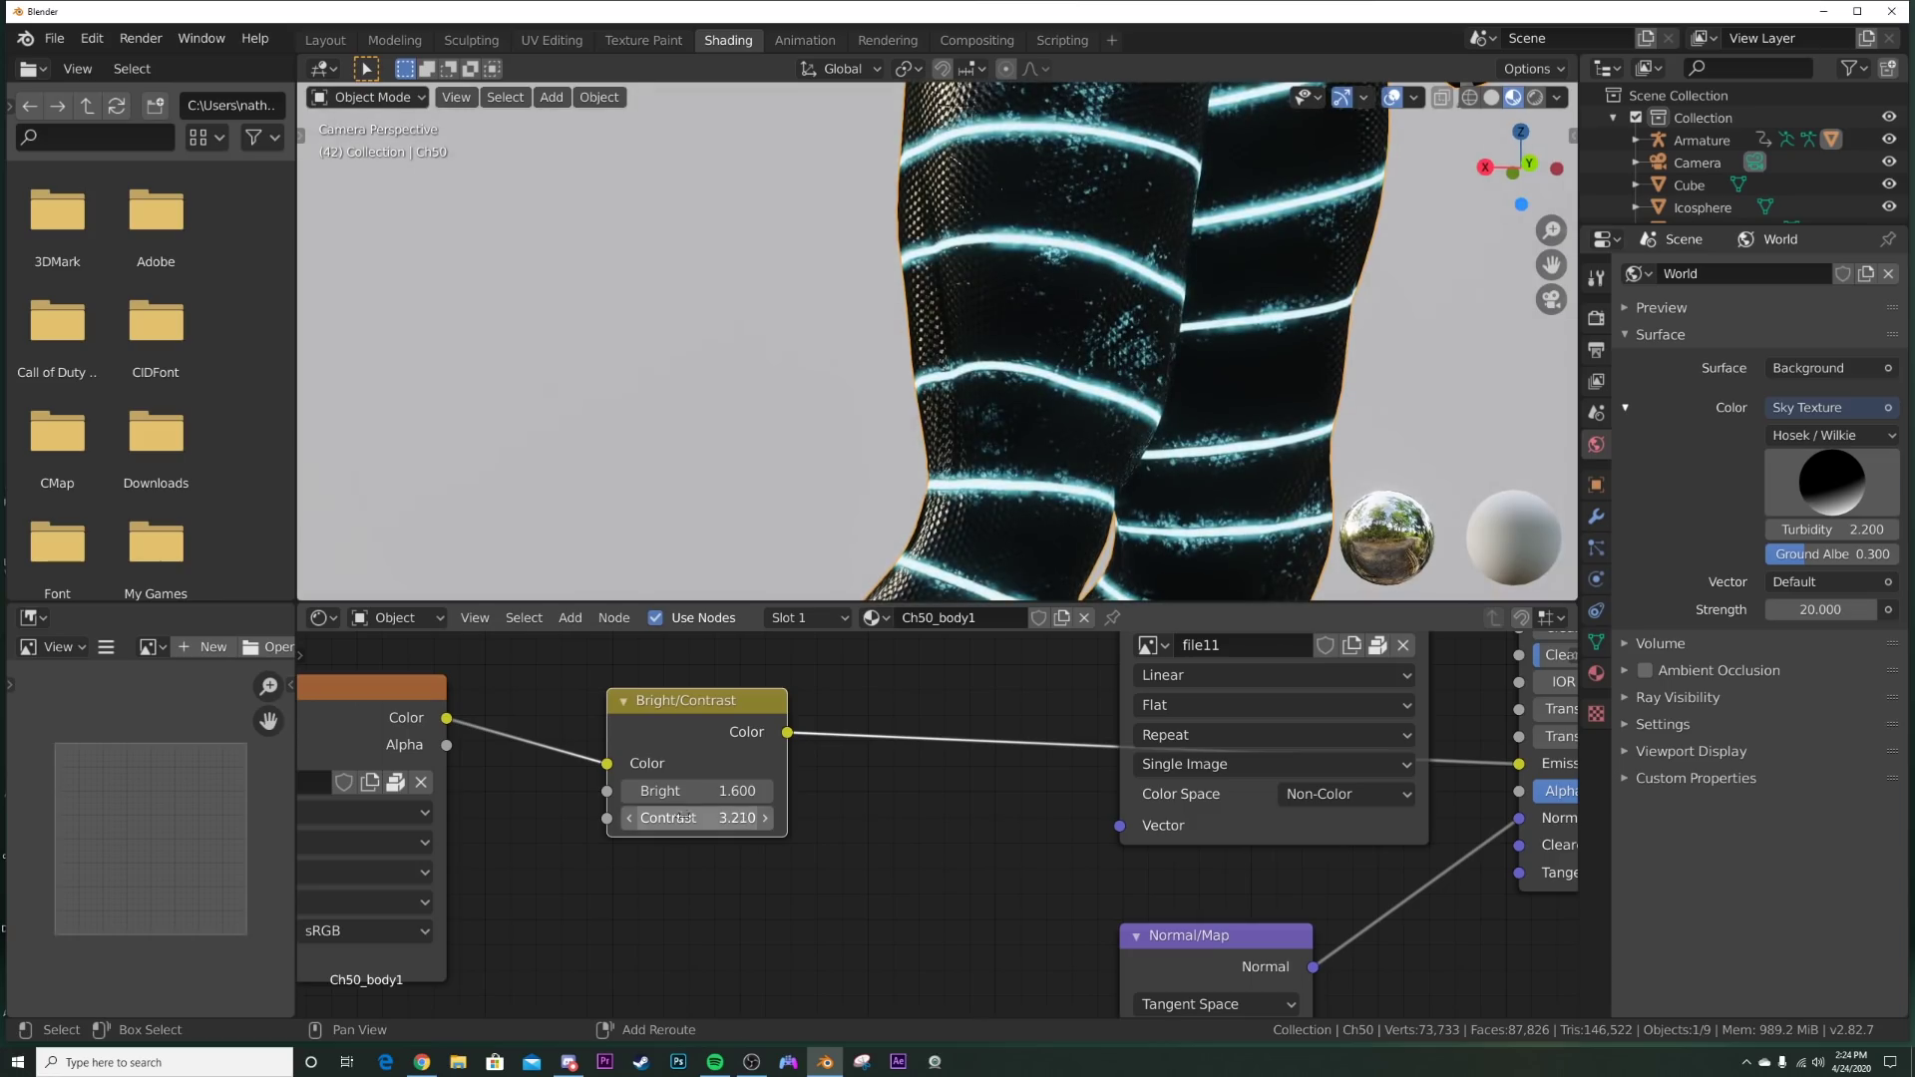
Step: Switch to rendered shading, reselect the figure, and copy its Bright/Contrast node
scroll(961, 385, "down", 3)
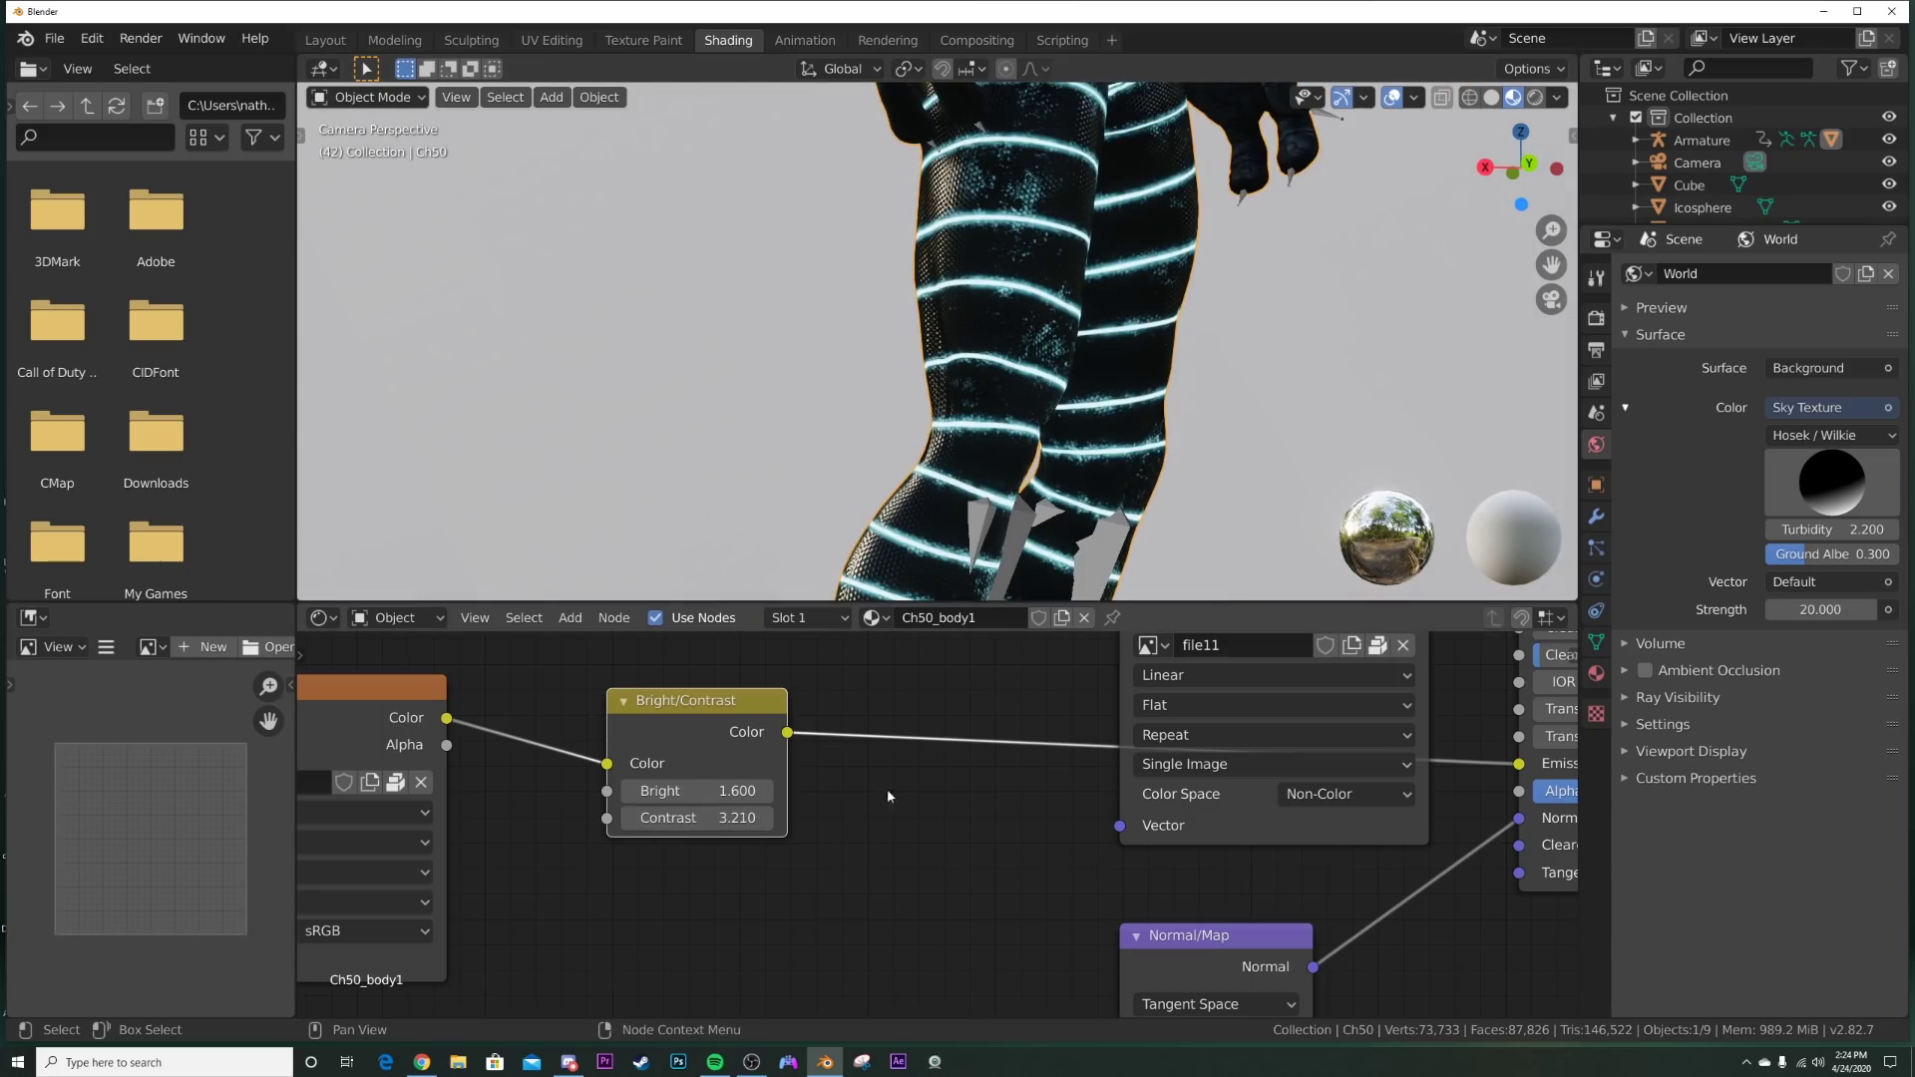
scroll(1220, 397, "down", 6)
key("z")
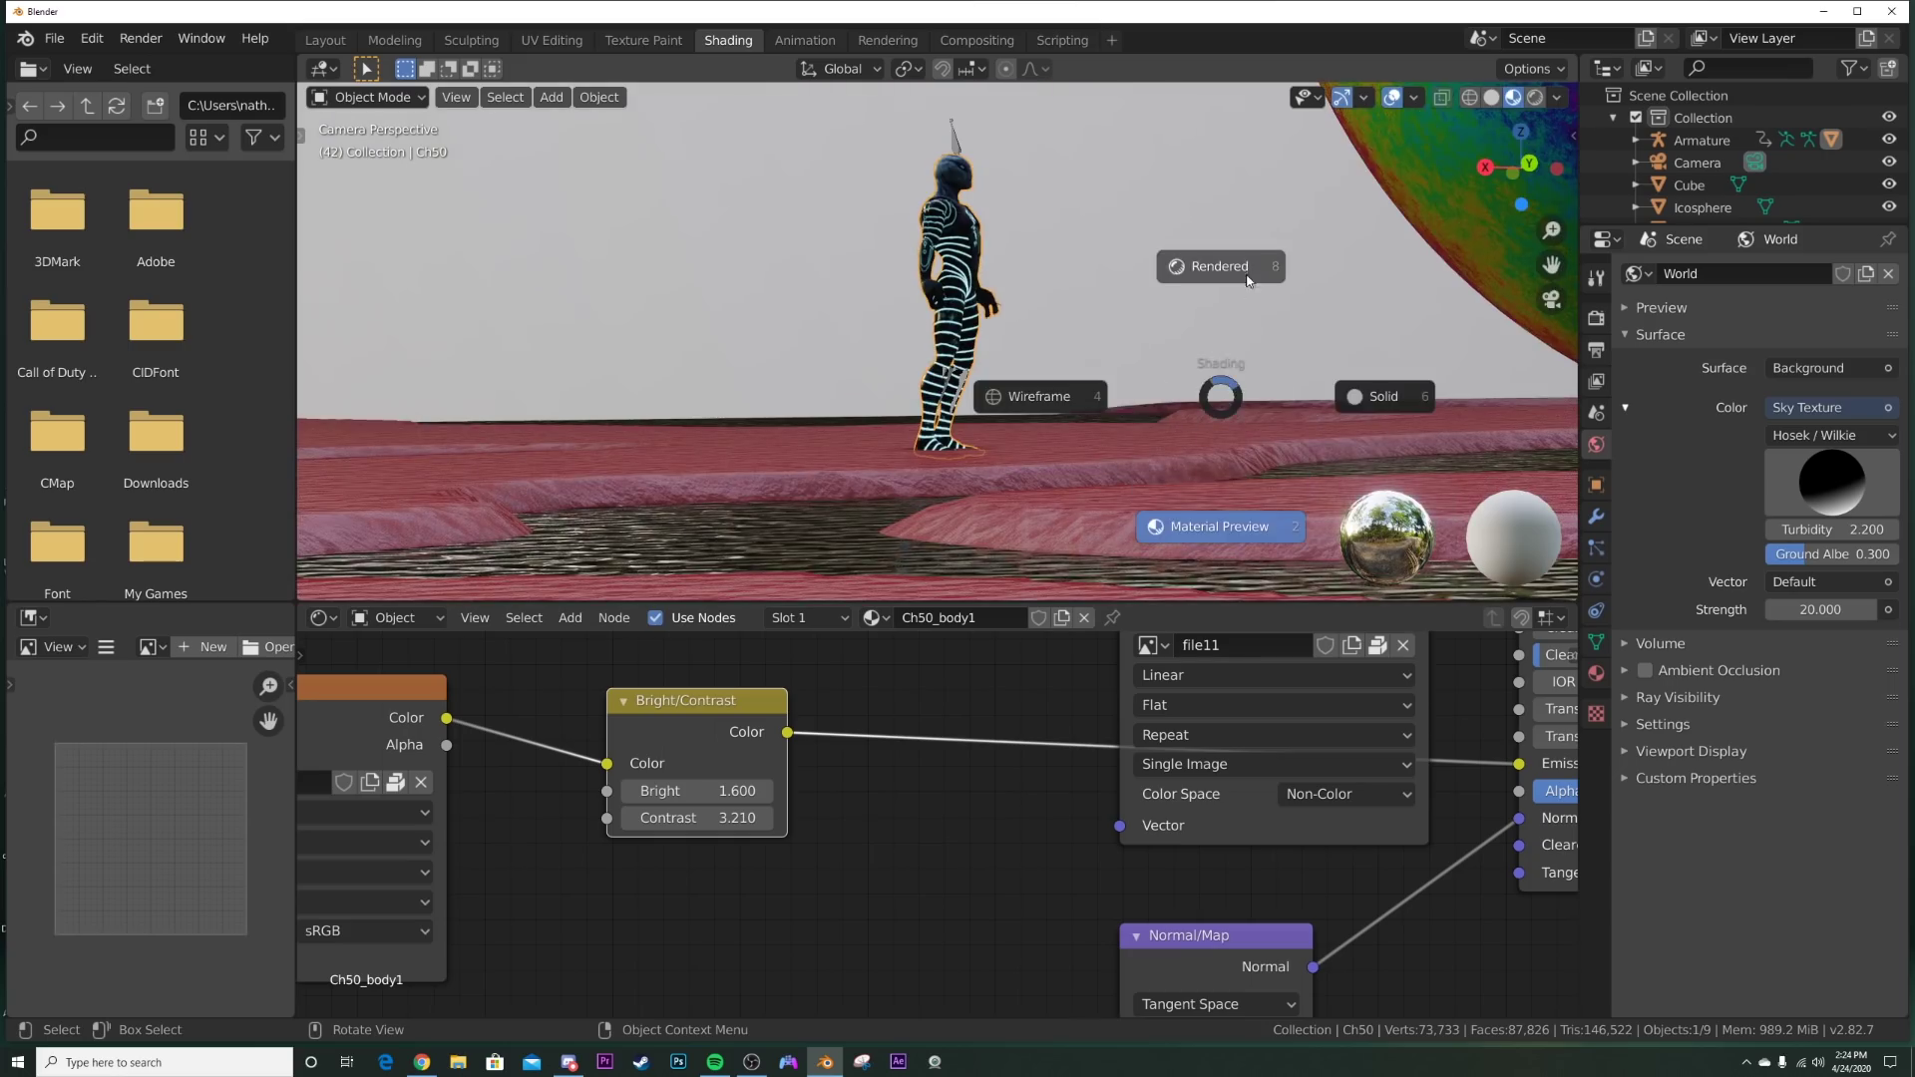
left_click(1247, 281)
left_click(1163, 317)
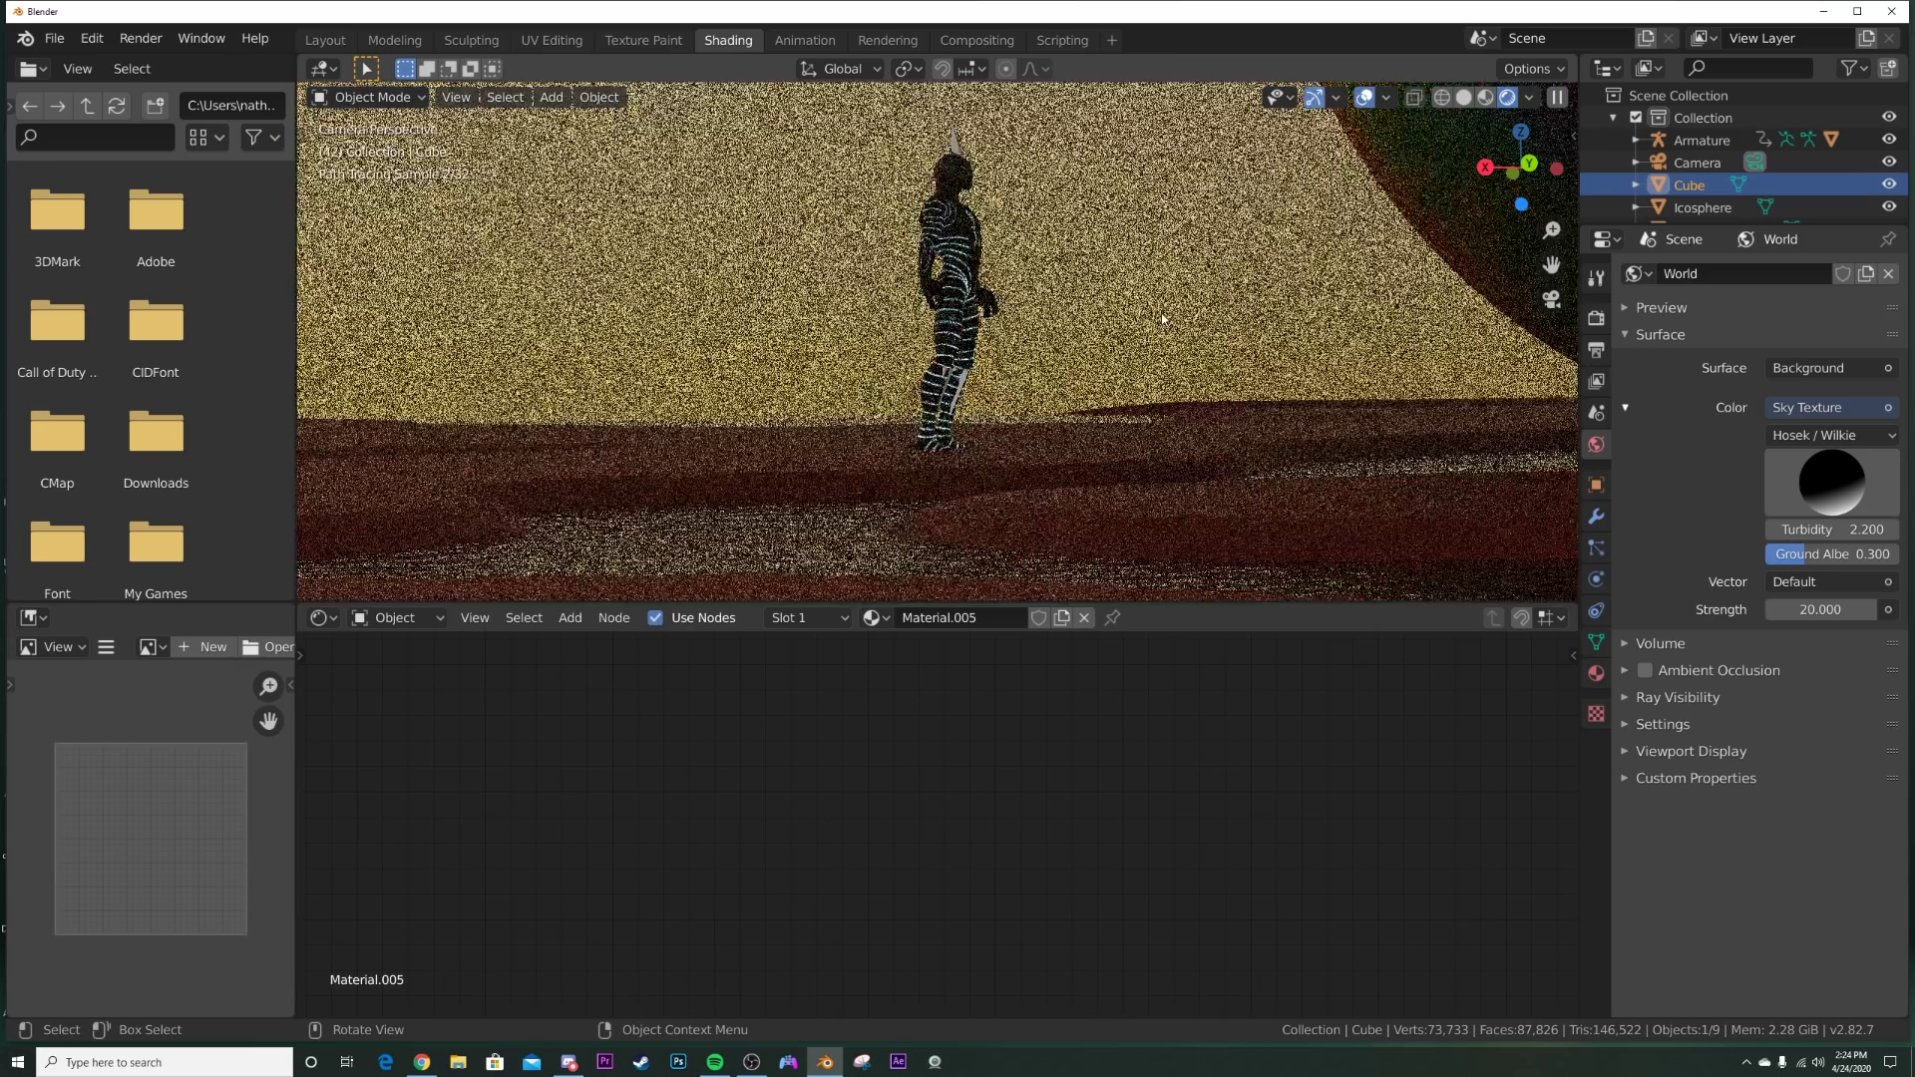
left_click(943, 365)
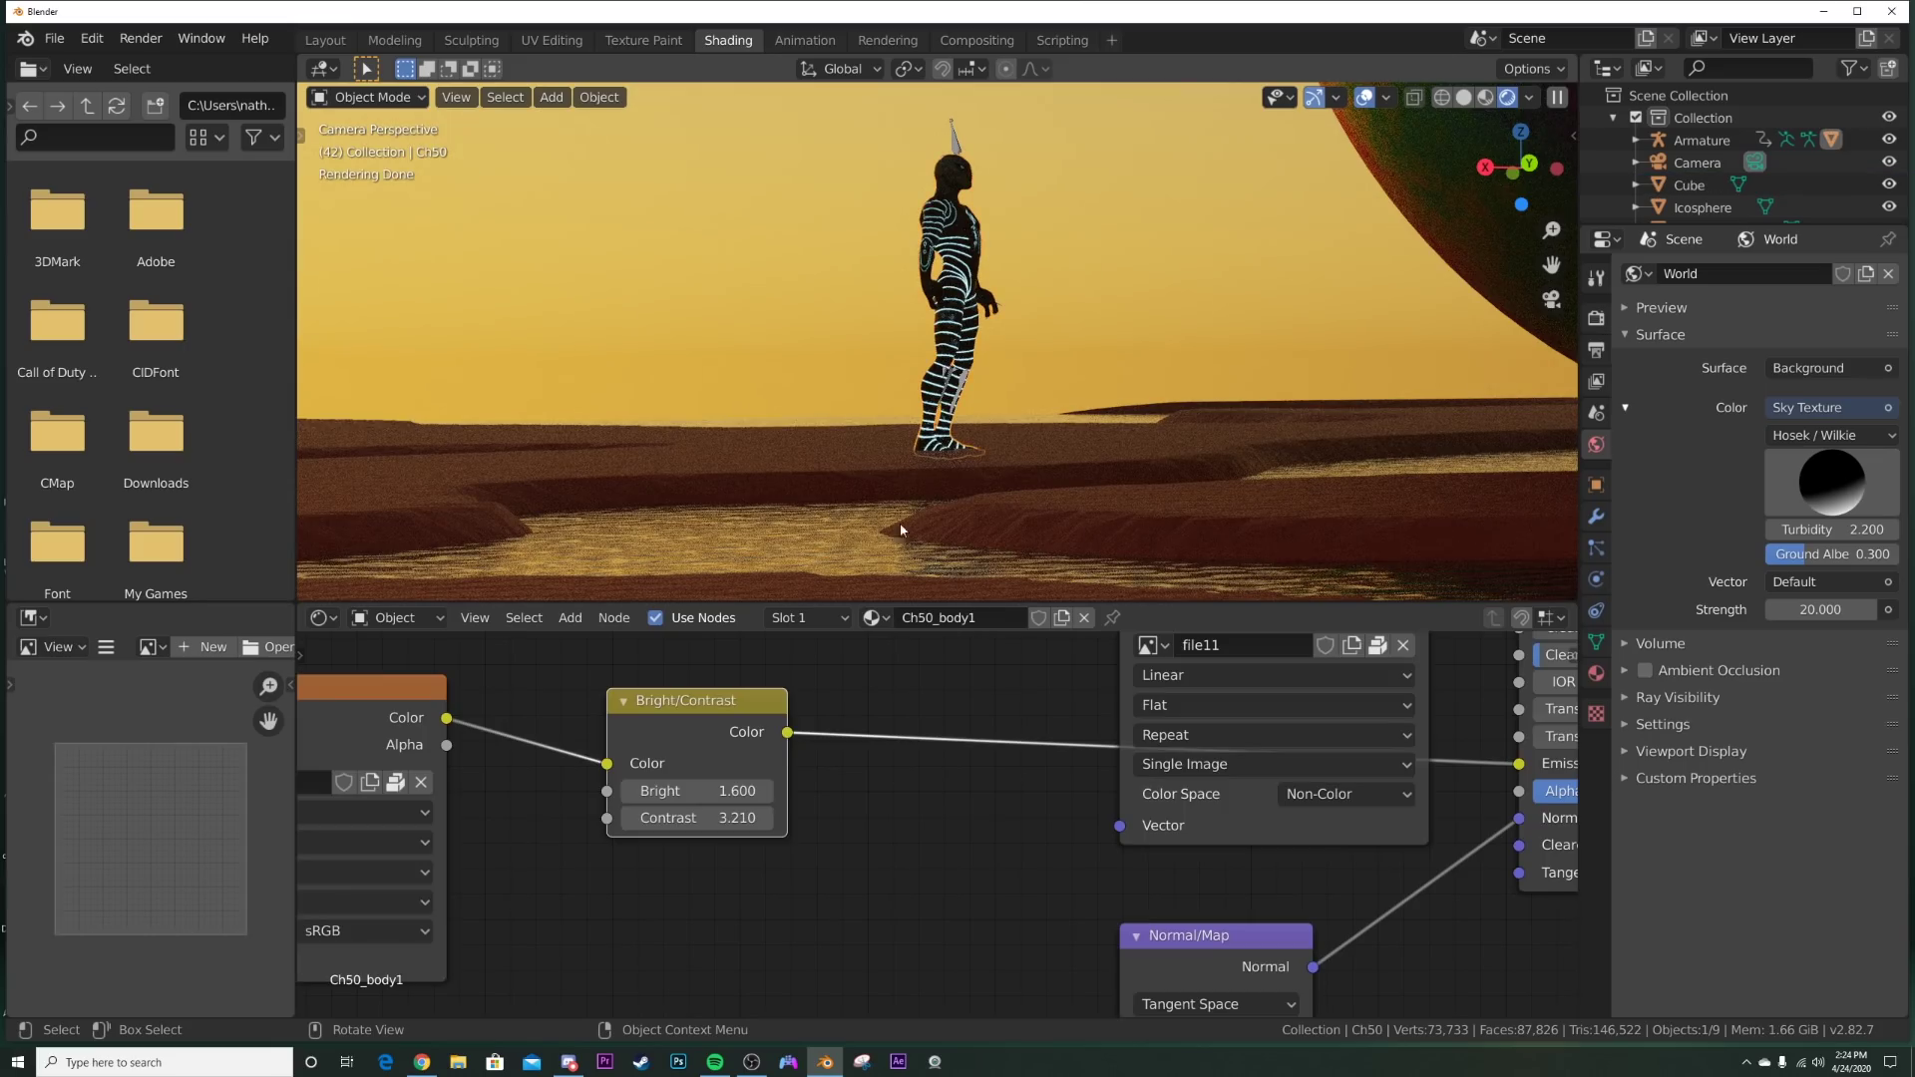
left_click(720, 702)
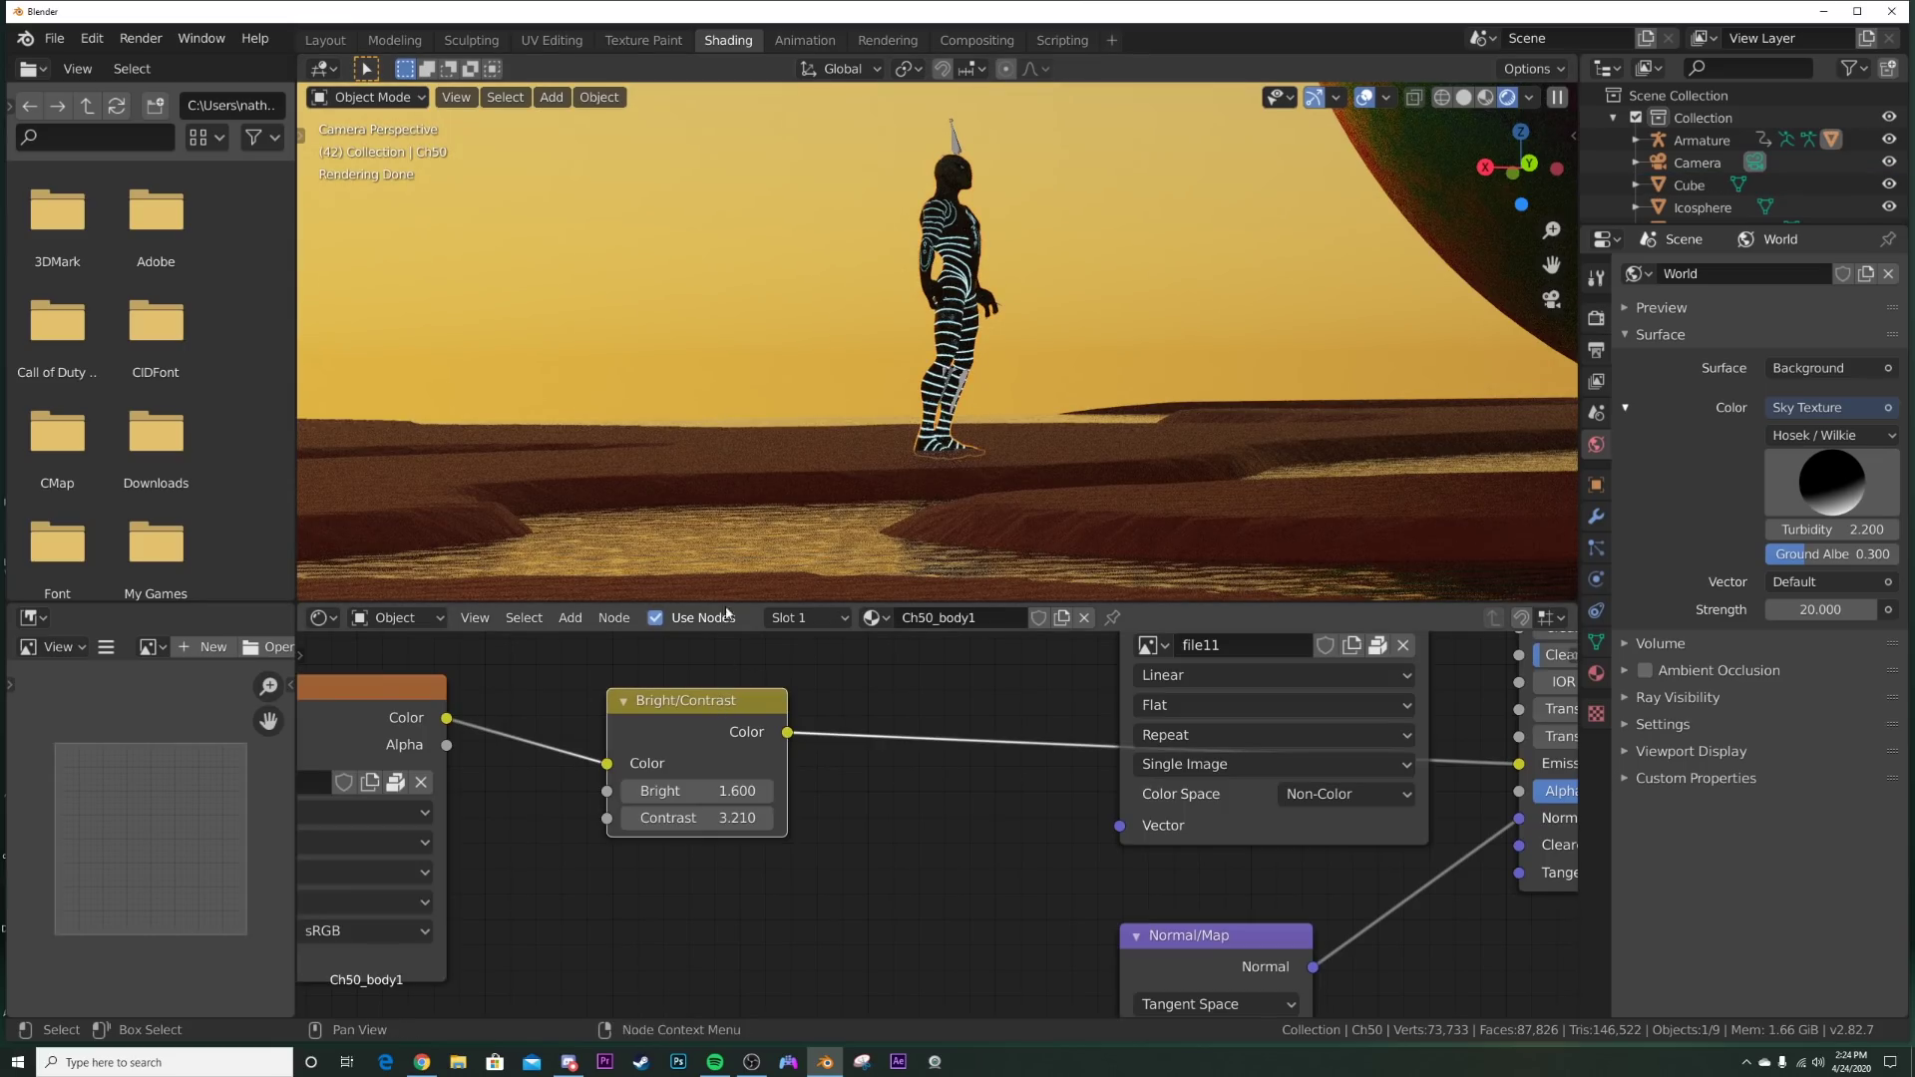
Step: Paste the Bright/Contrast node into the Ch50_body material's texture link, then return to Layout
left_click(794, 619)
left_click(740, 688)
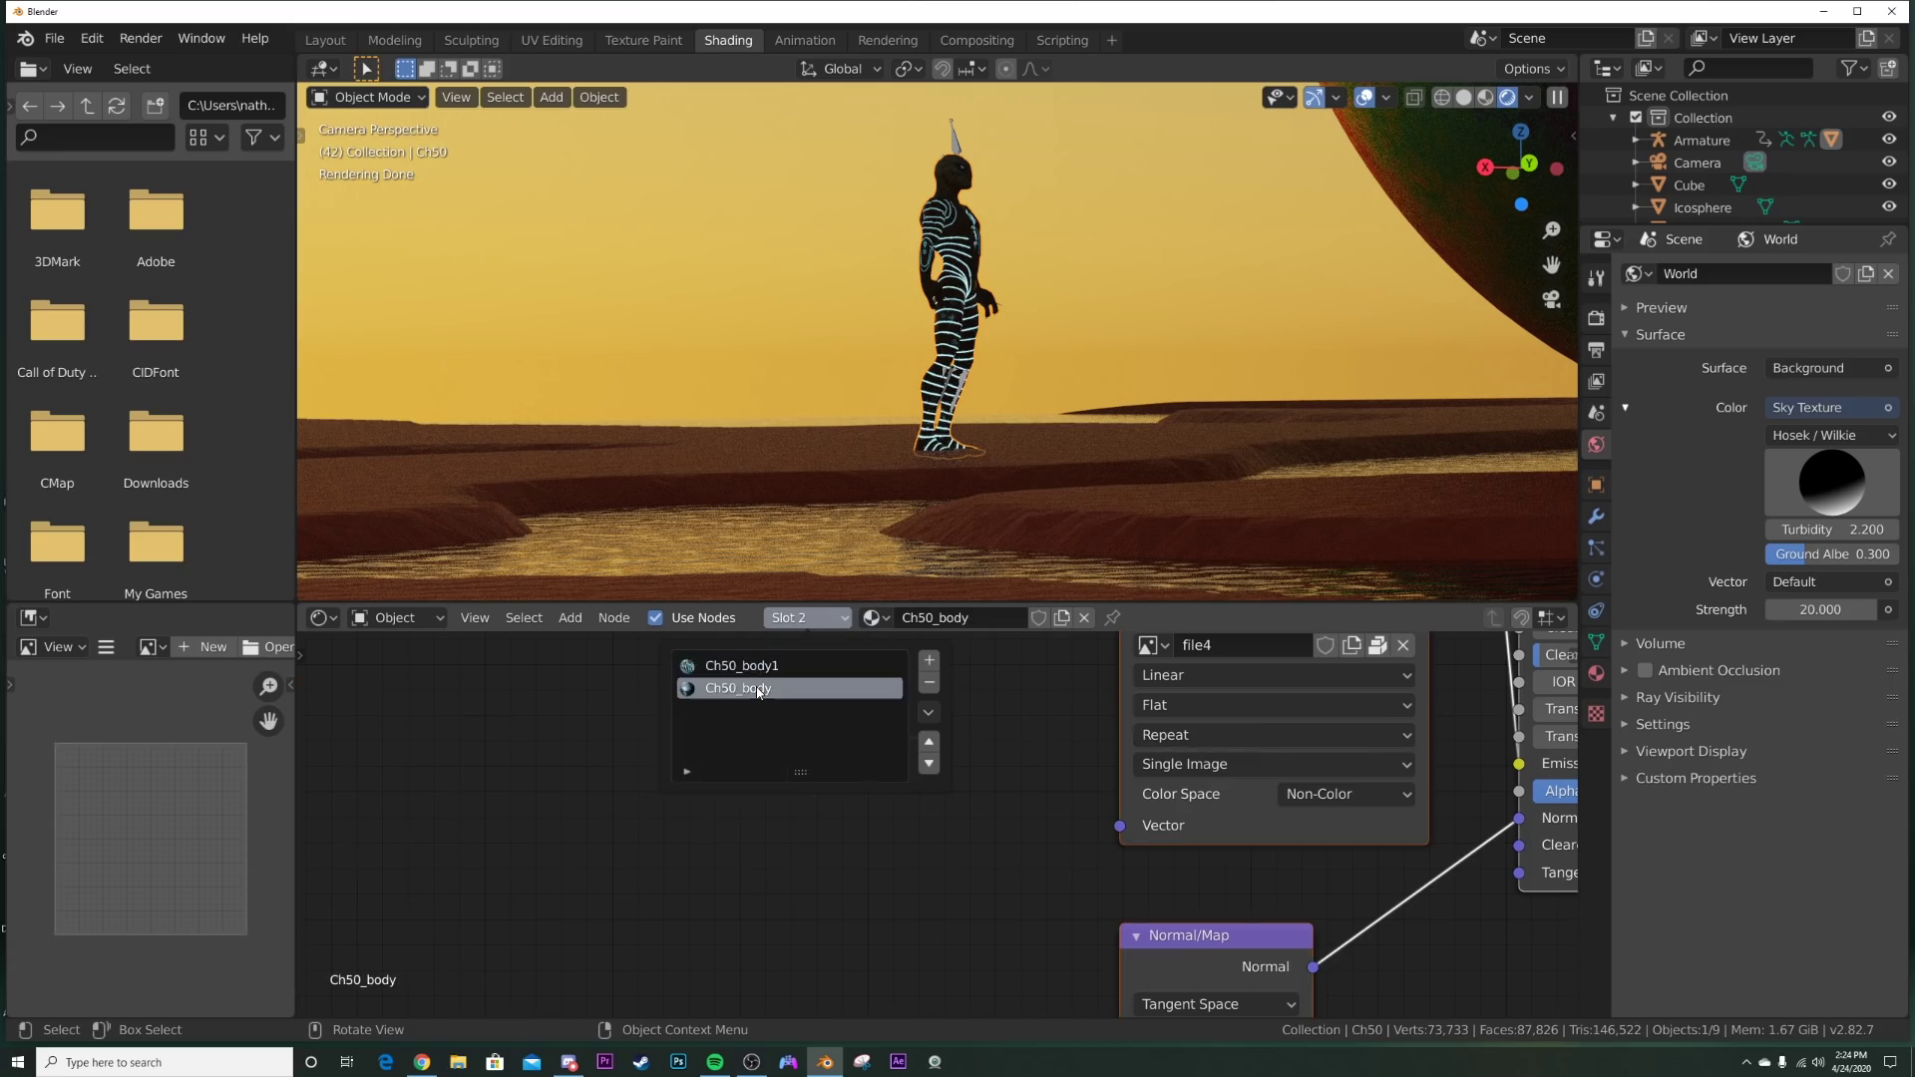
scroll(1102, 781, "down", 8)
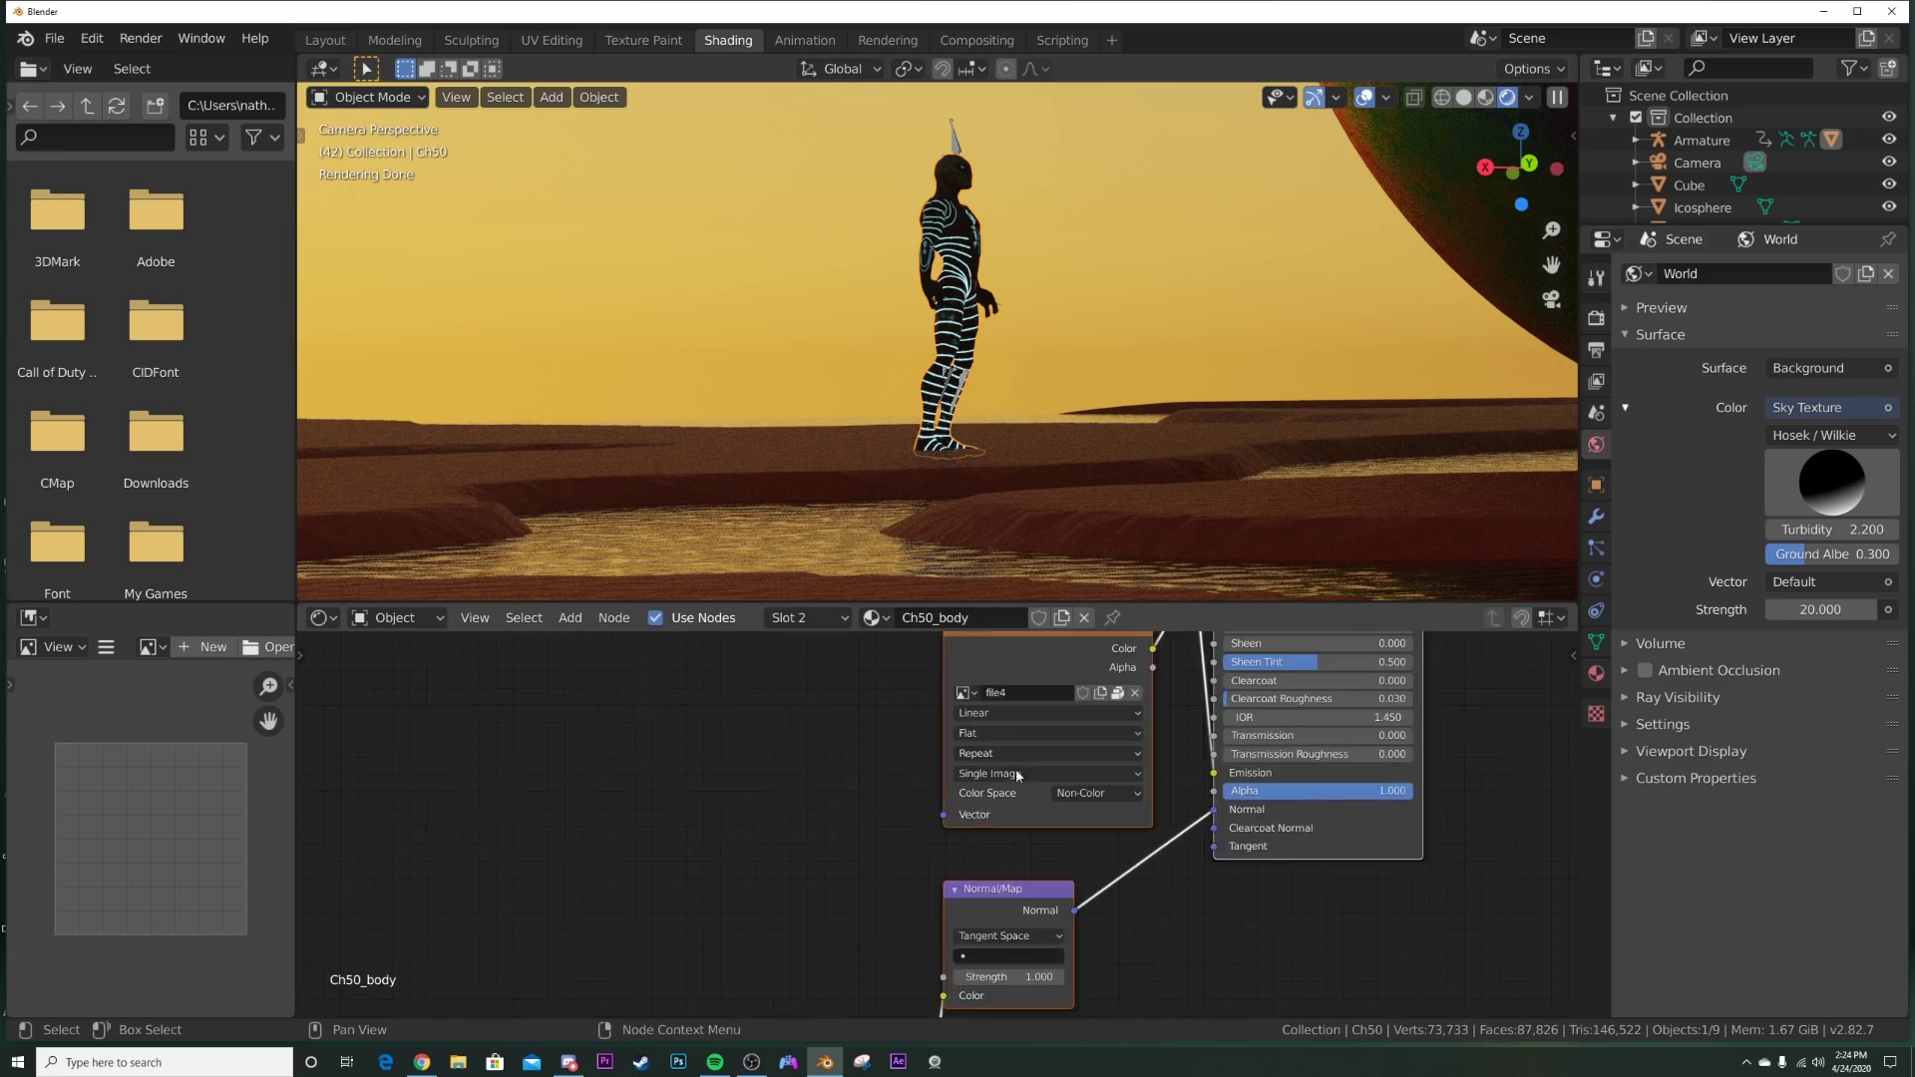
scroll(1101, 781, "down", 1)
left_click_drag(940, 686, 729, 880)
scroll(836, 873, "up", 2)
scroll(836, 870, "up", 6)
middle_click_drag(910, 816, 913, 784)
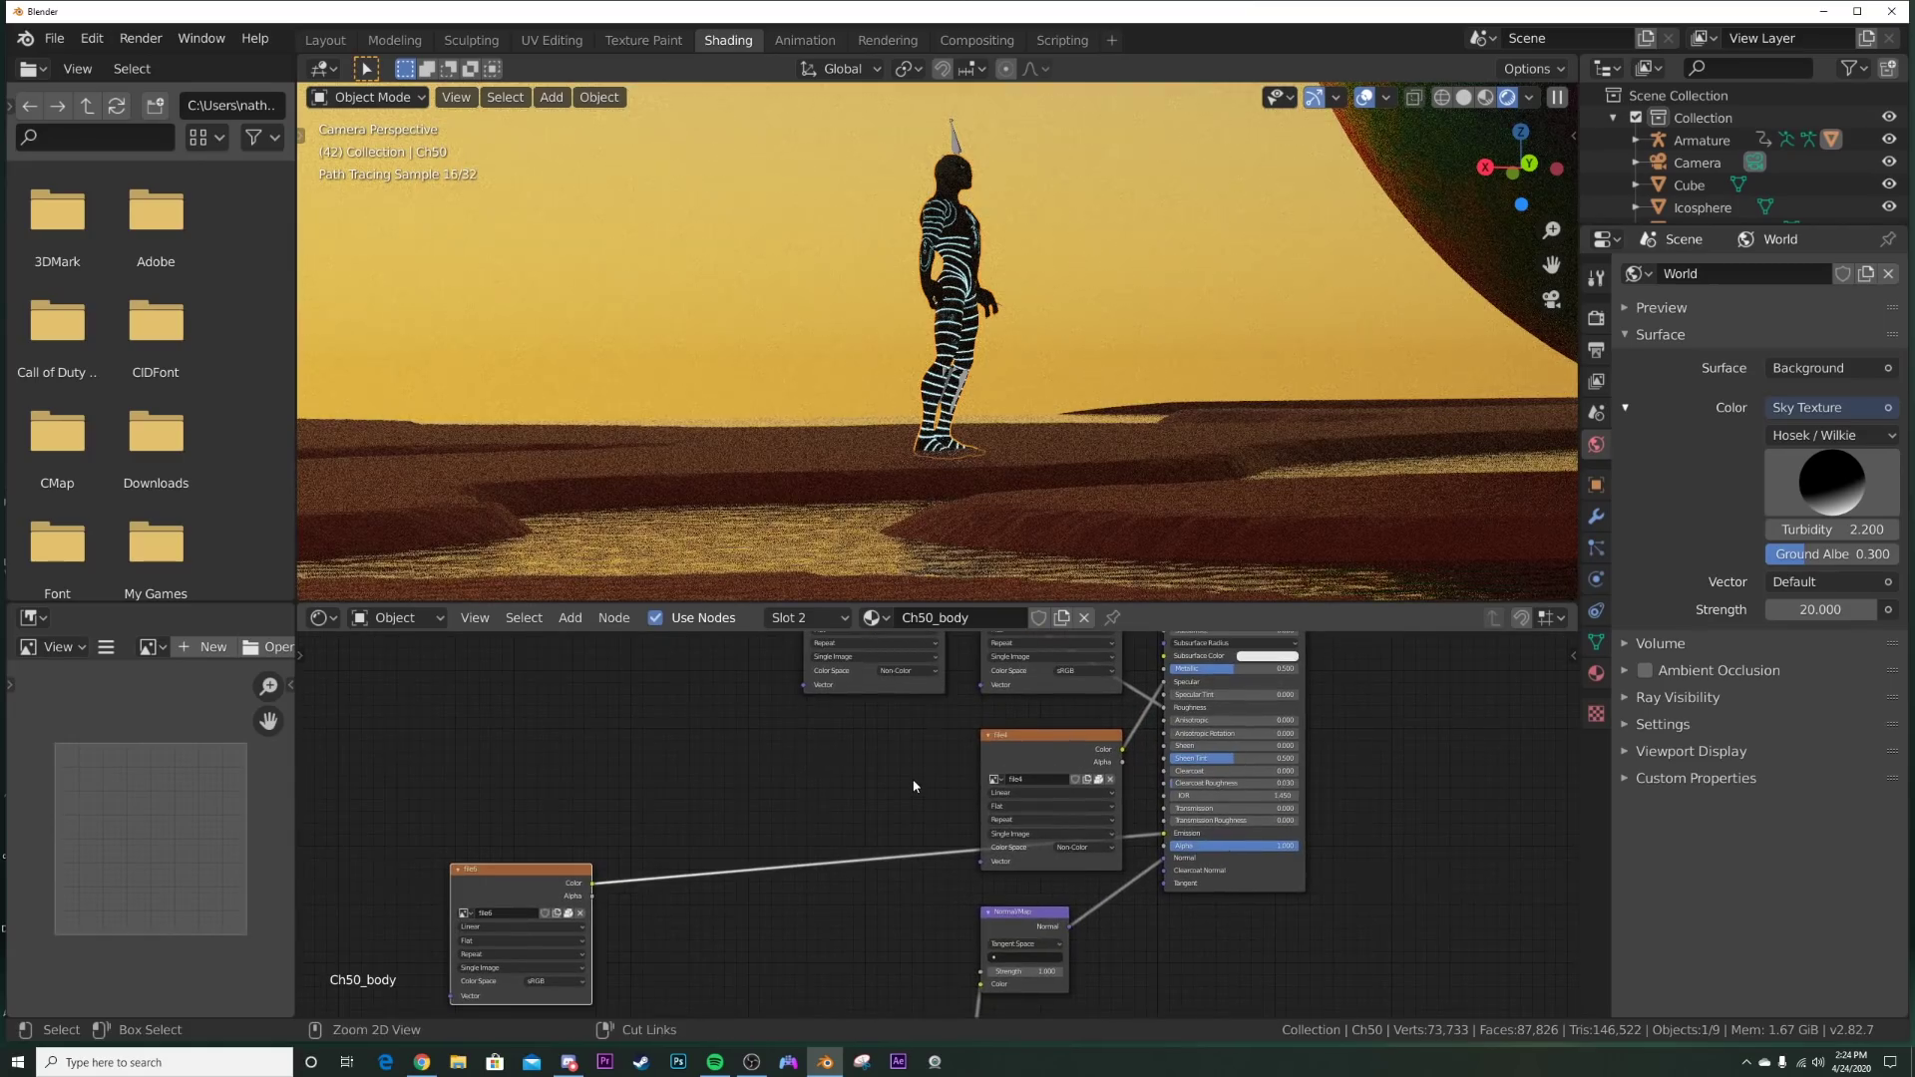
key("ctrl+v")
left_click_drag(764, 813, 755, 860)
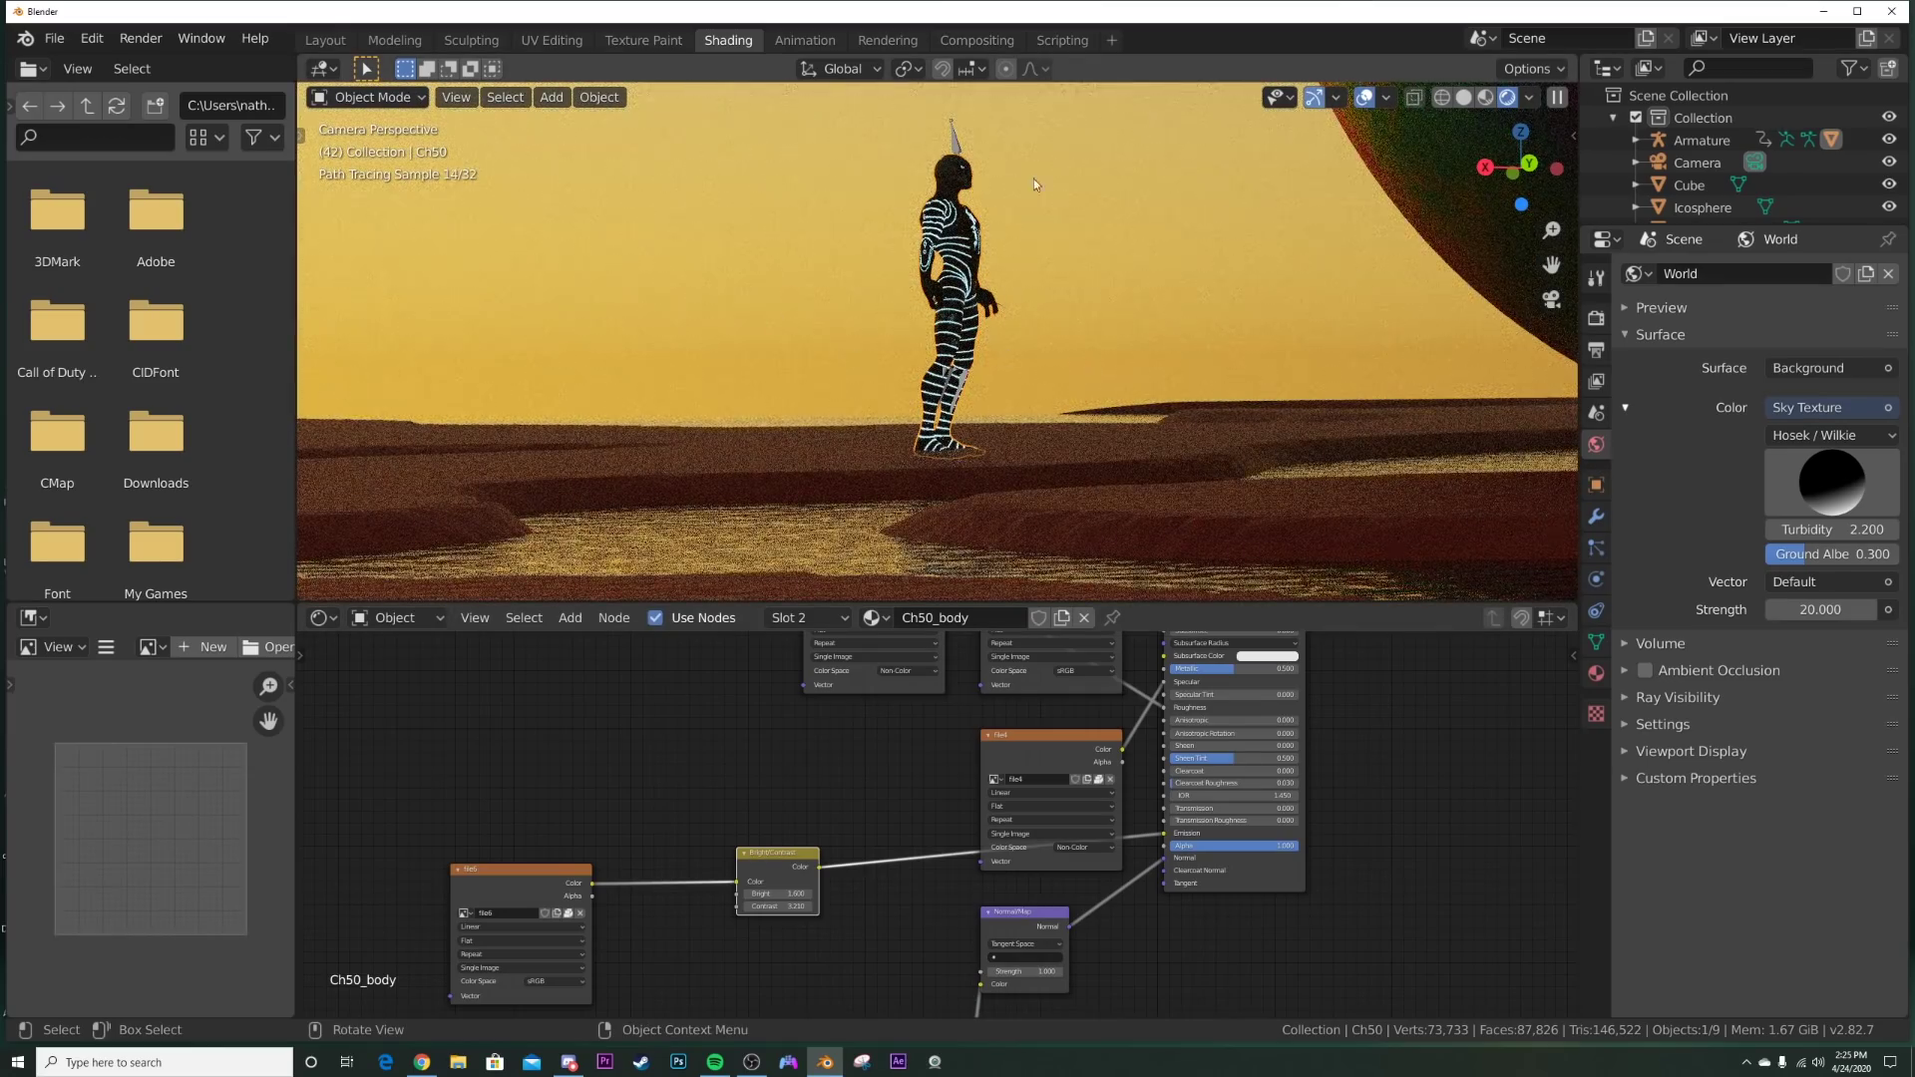
left_click(325, 40)
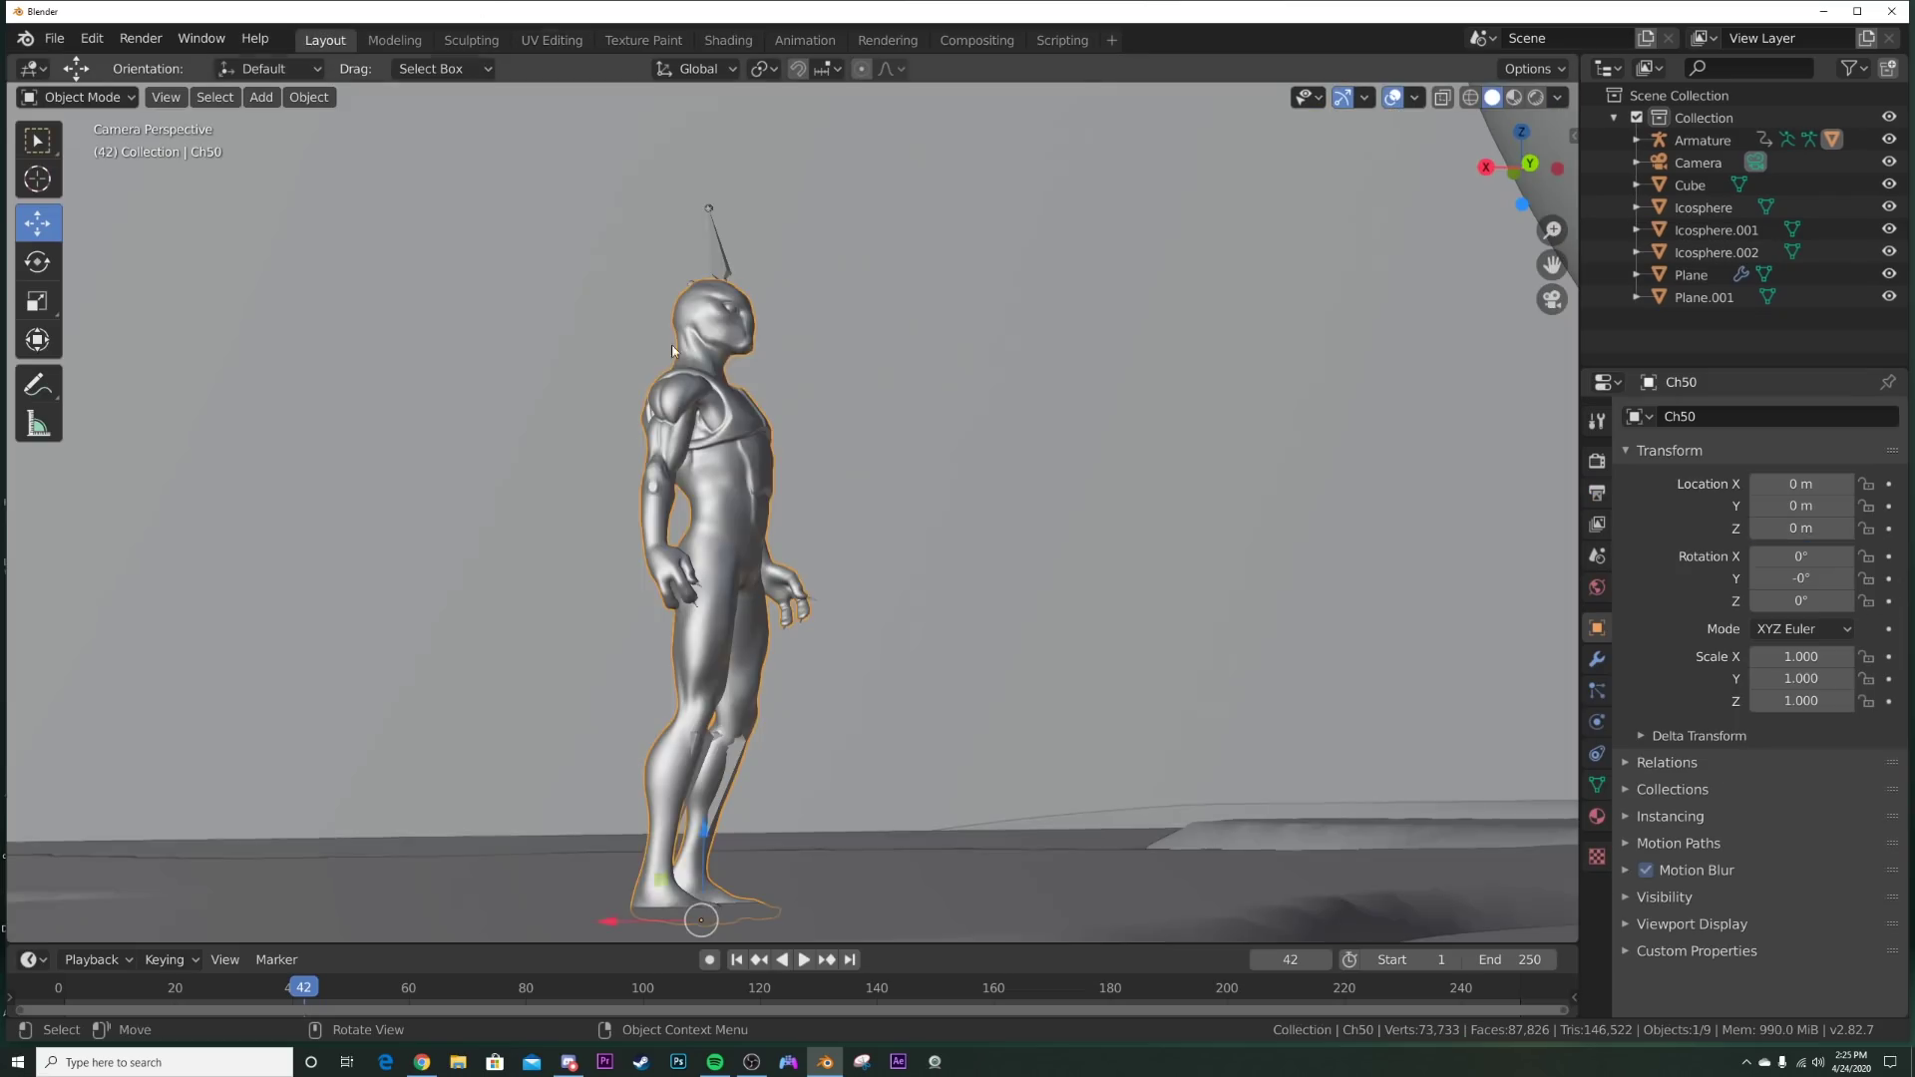
Step: Check the scene in rendered shading, then return to solid view framed on the figure
scroll(1017, 491, "down", 13)
middle_click_drag(1153, 483, 992, 512, "shift")
key("z")
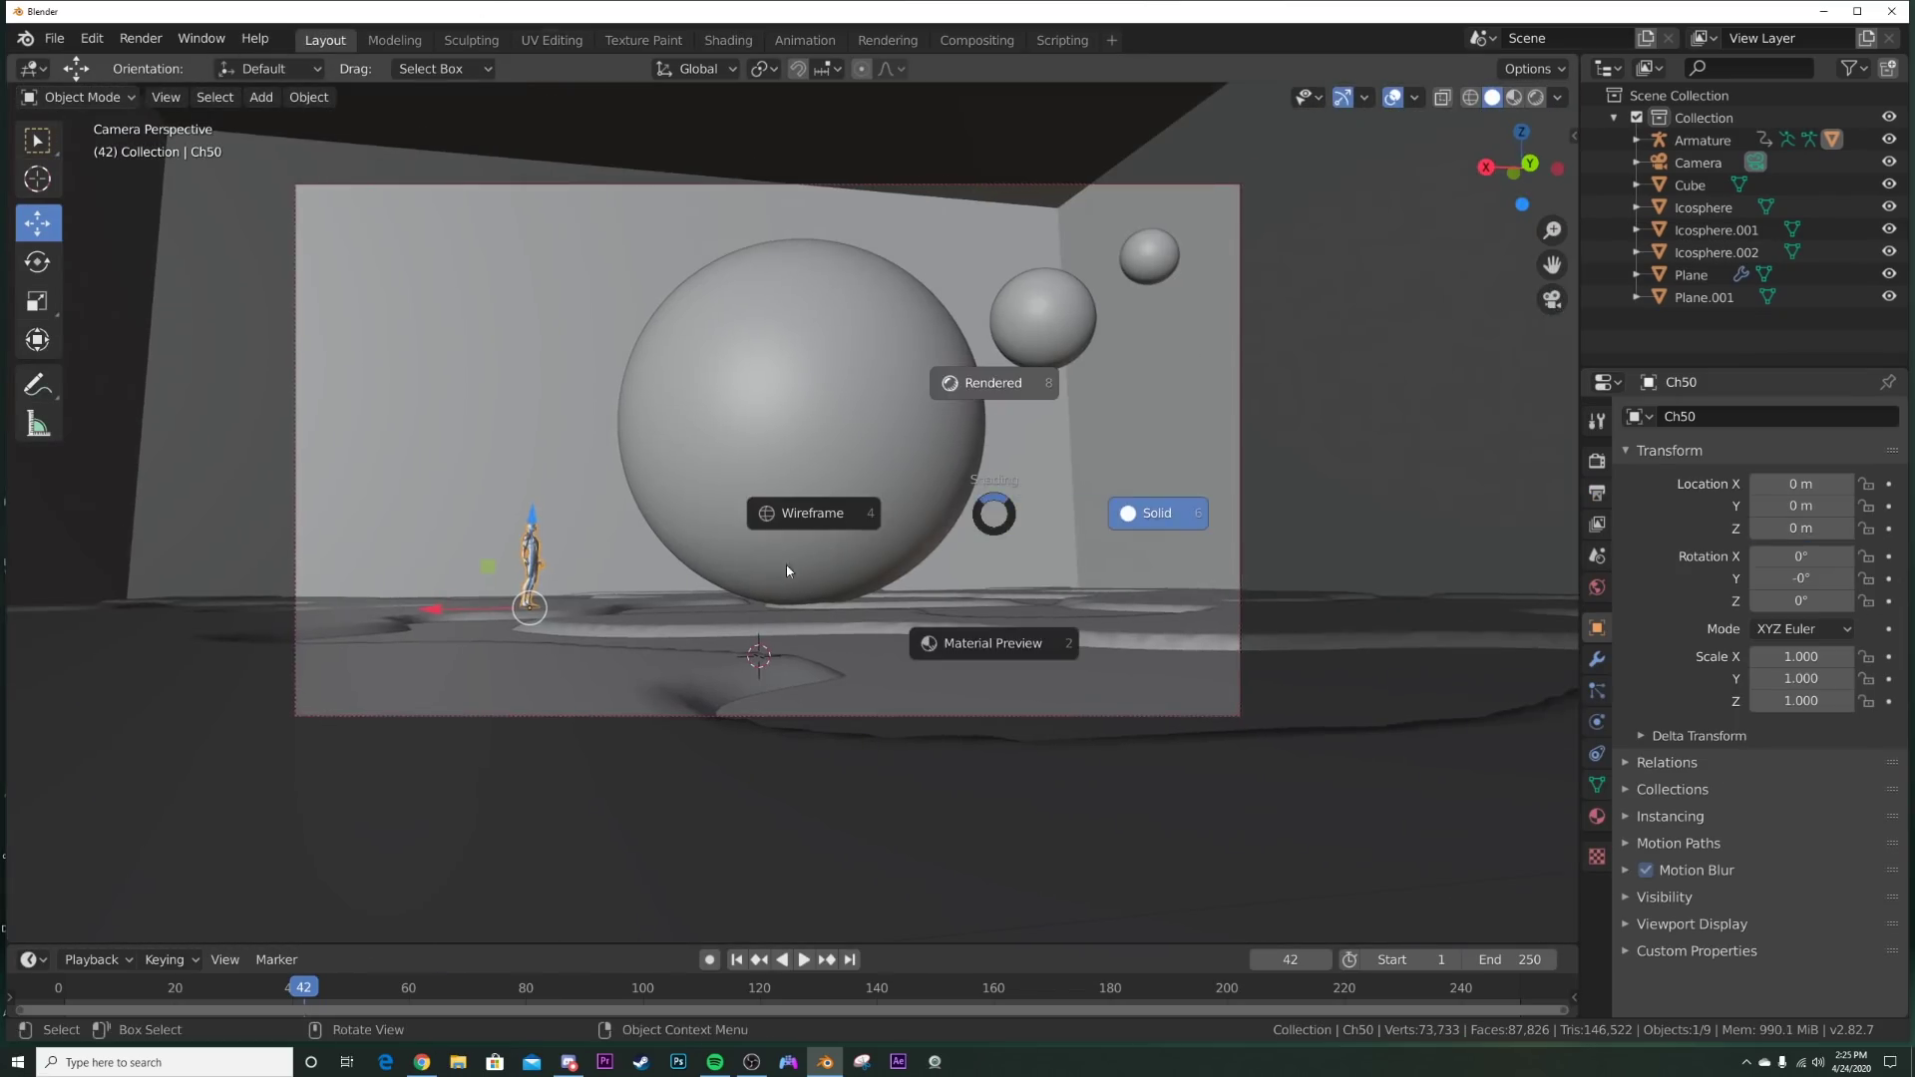
left_click(993, 384)
scroll(864, 566, "up", 2)
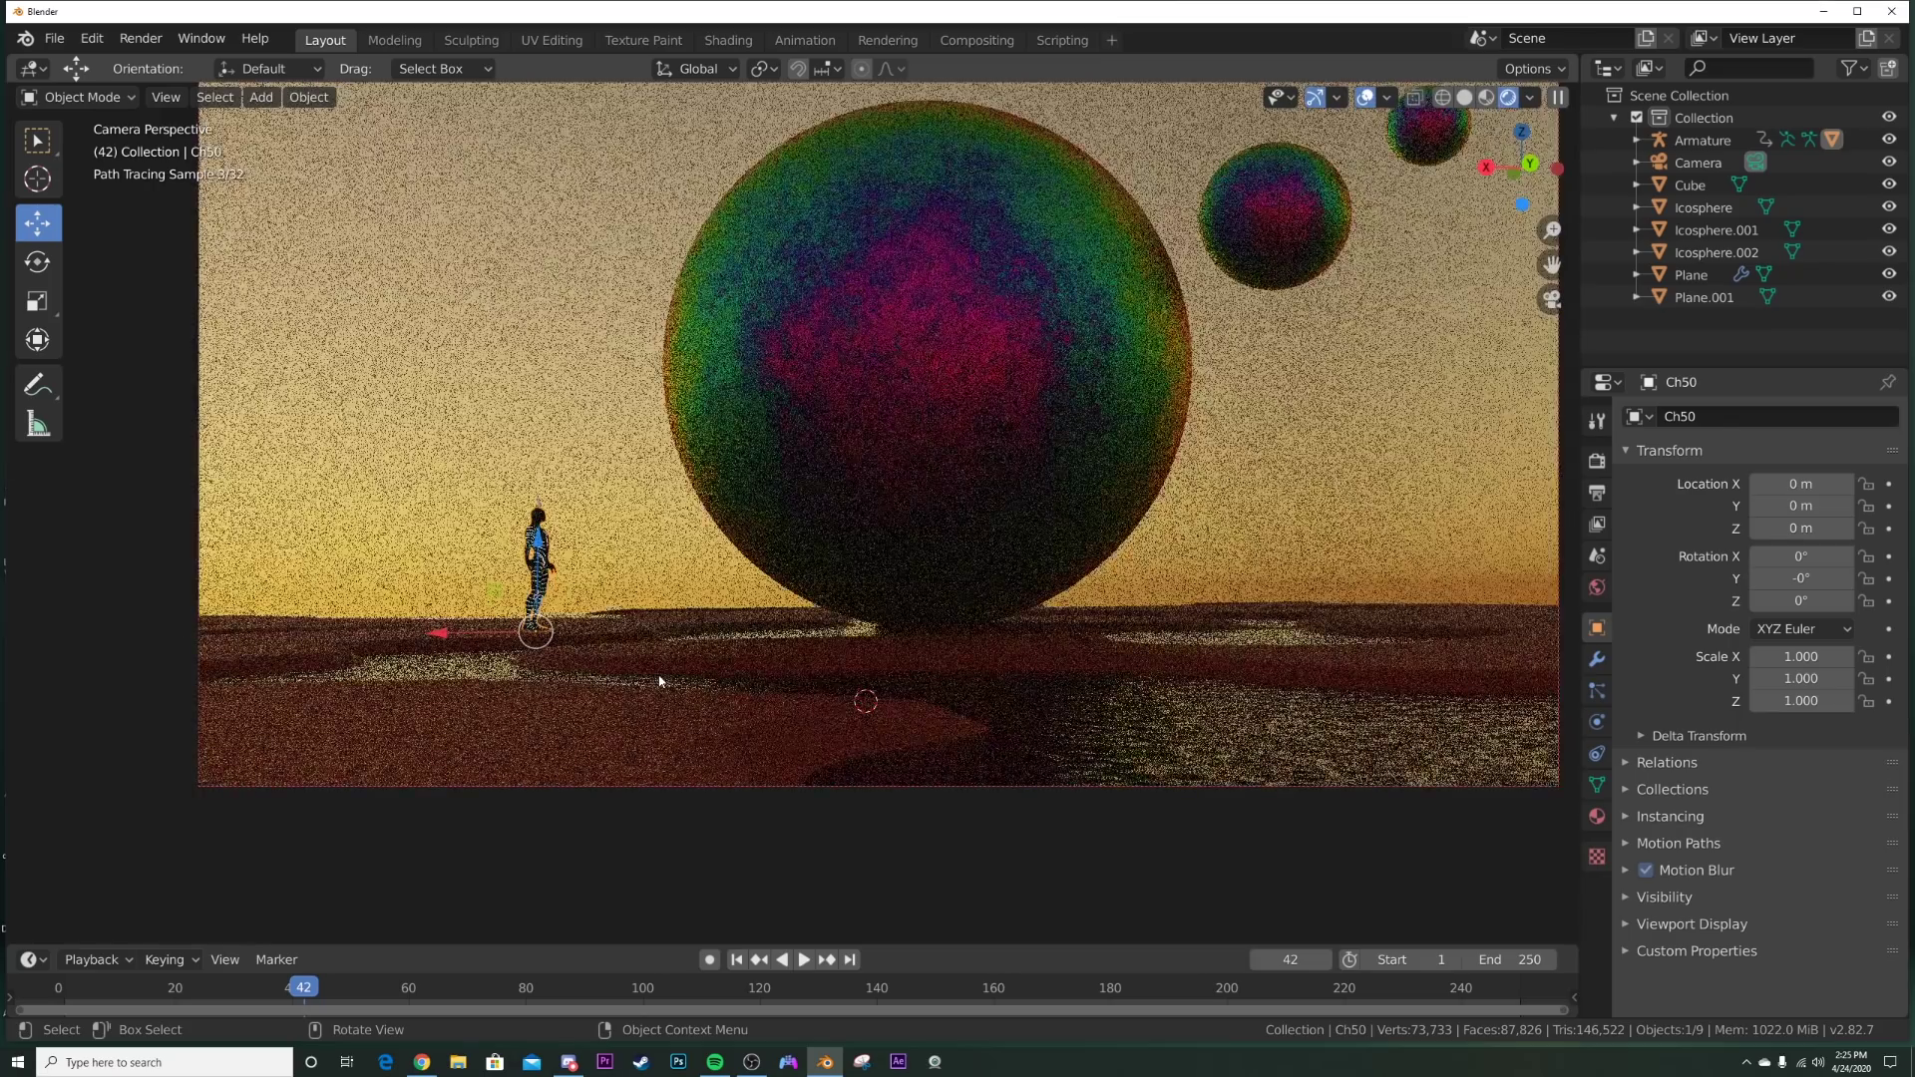
left_click(662, 675)
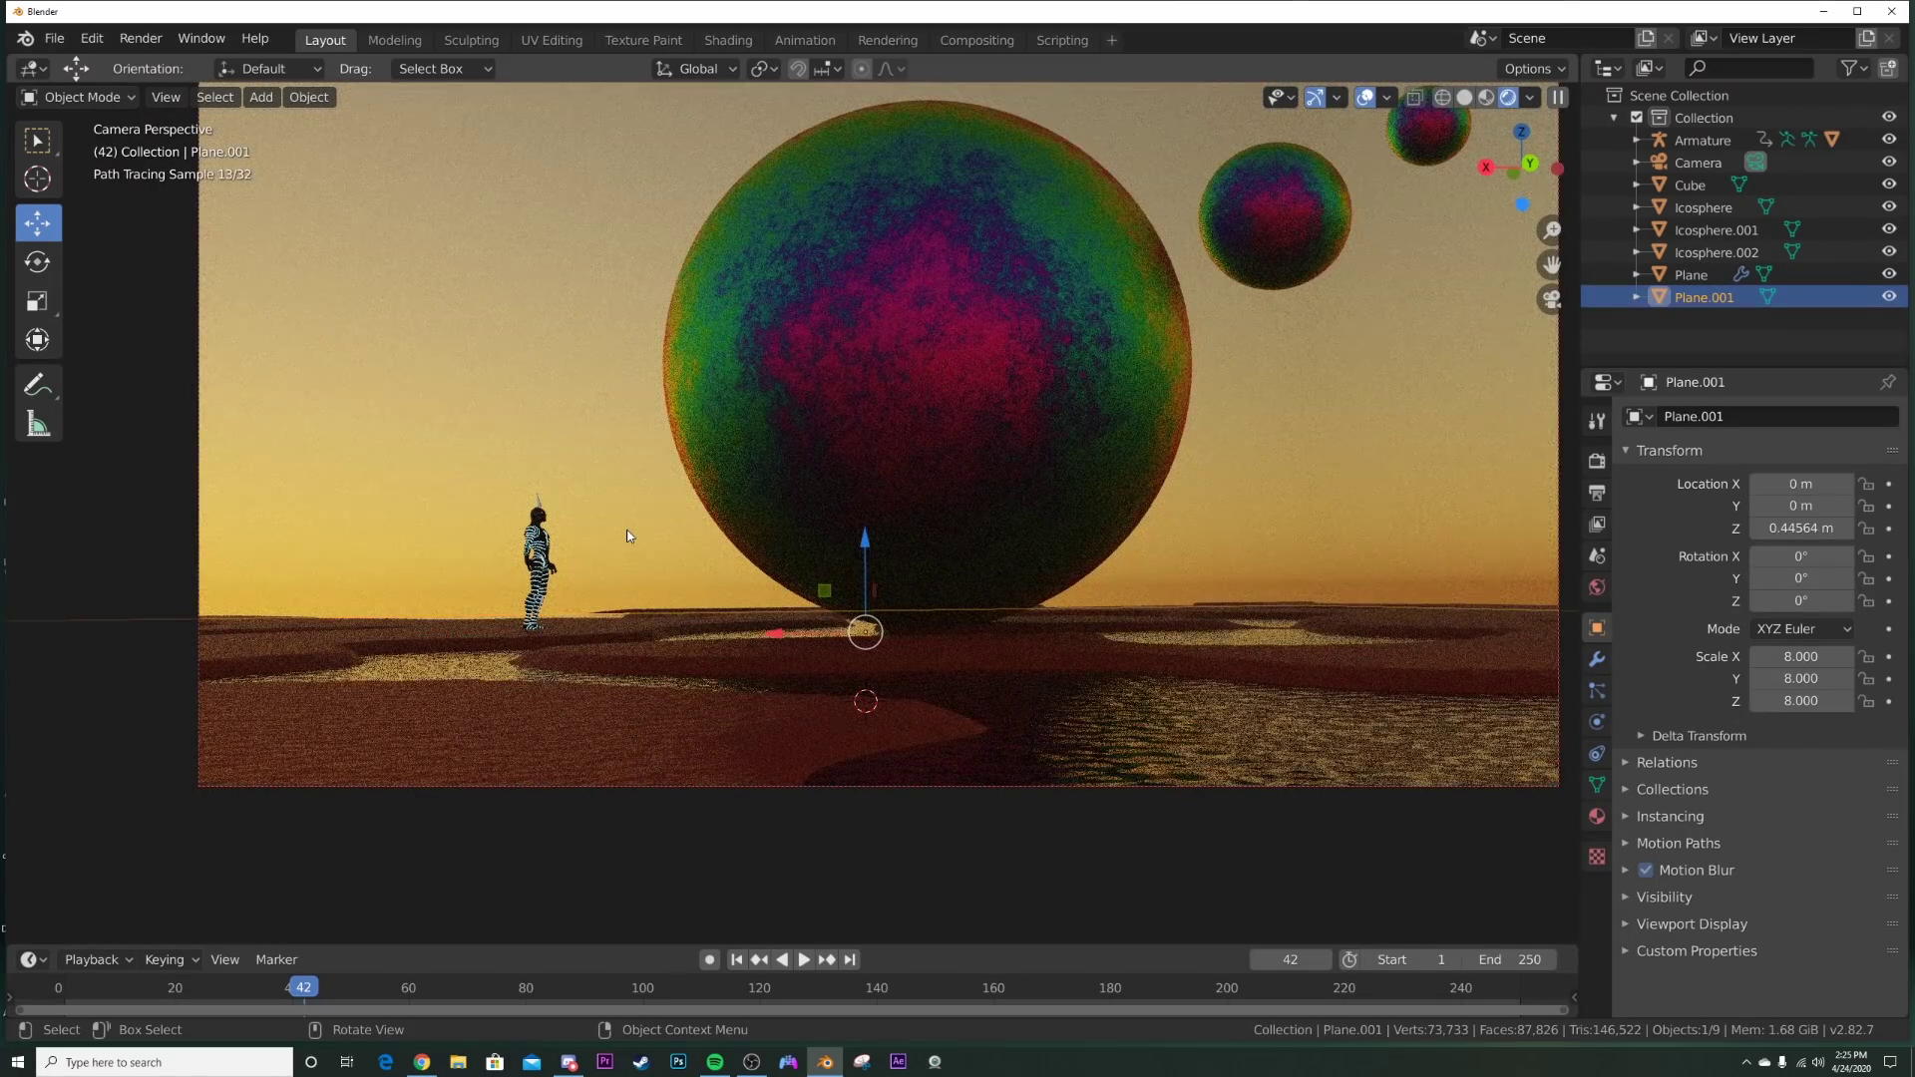
key("z")
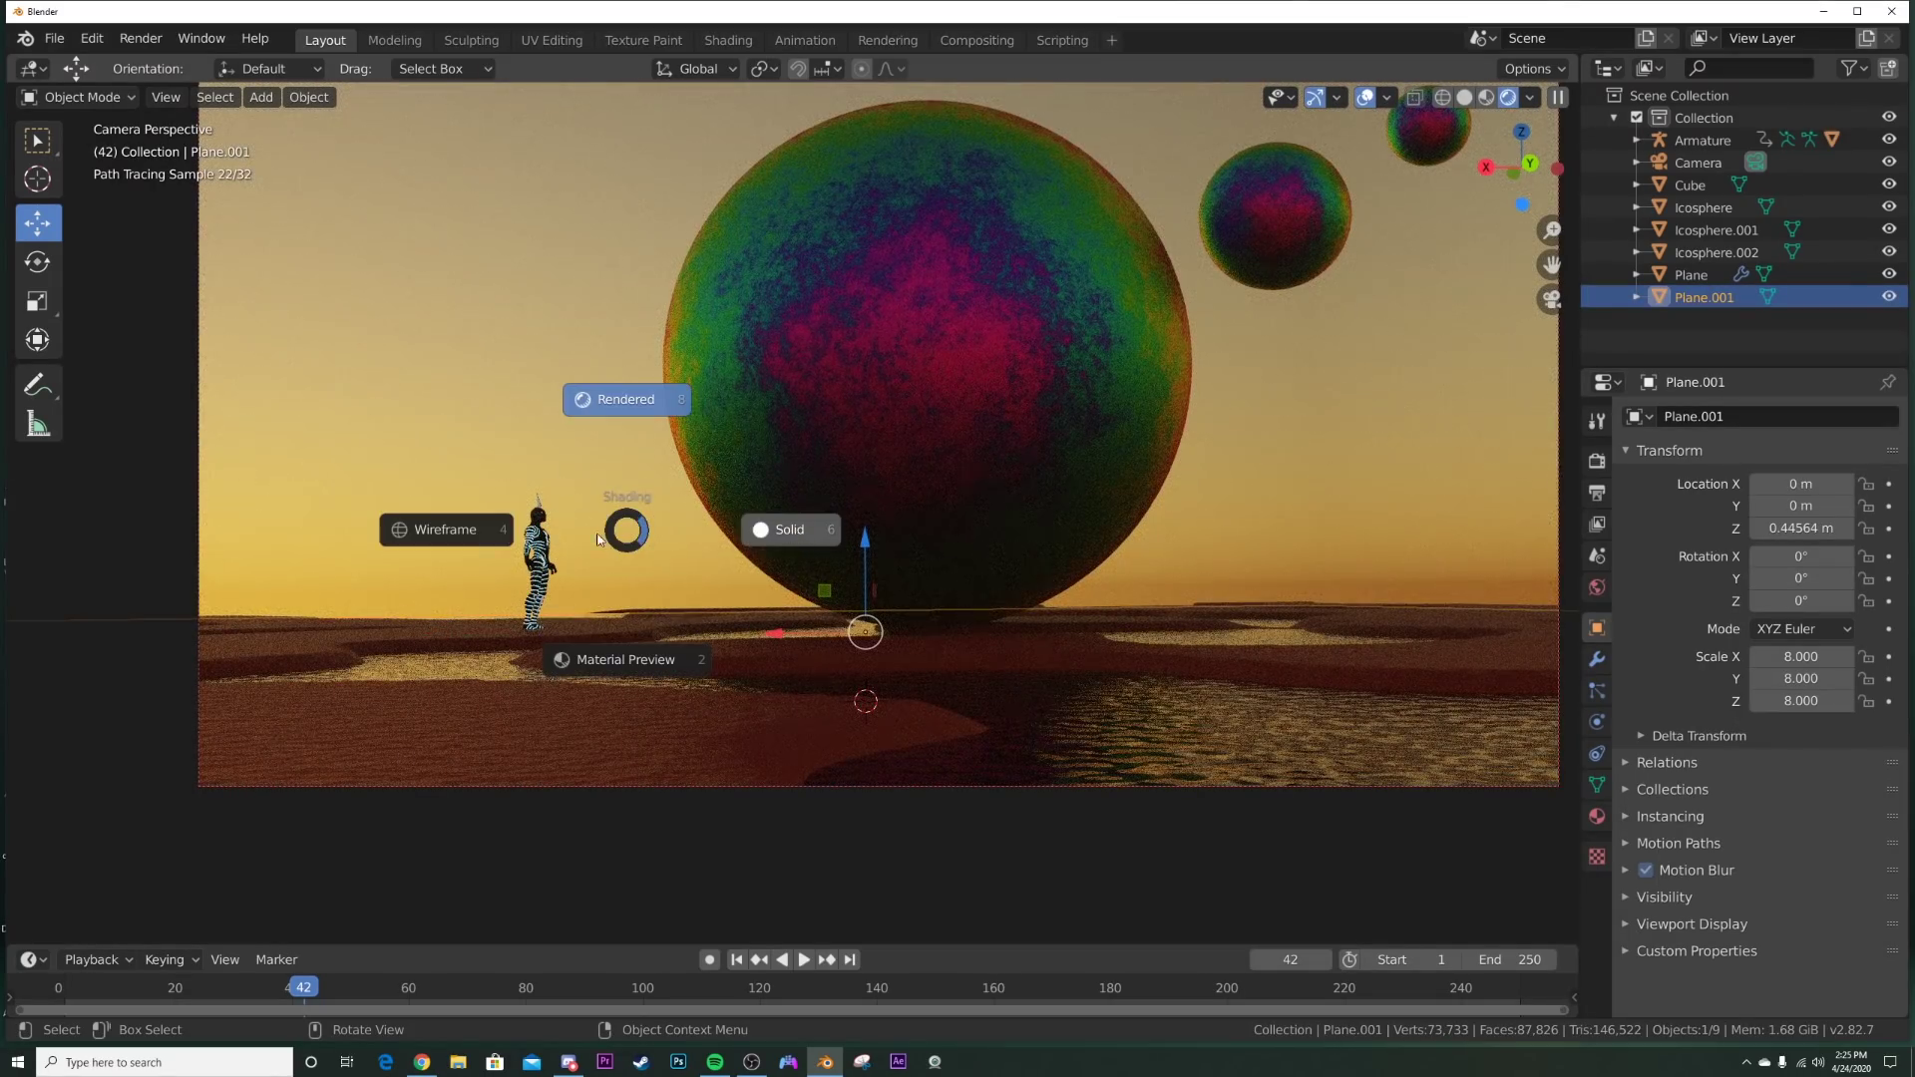
left_click(598, 539)
middle_click_drag(534, 526, 784, 506, "shift")
scroll(1033, 366, "down", 6)
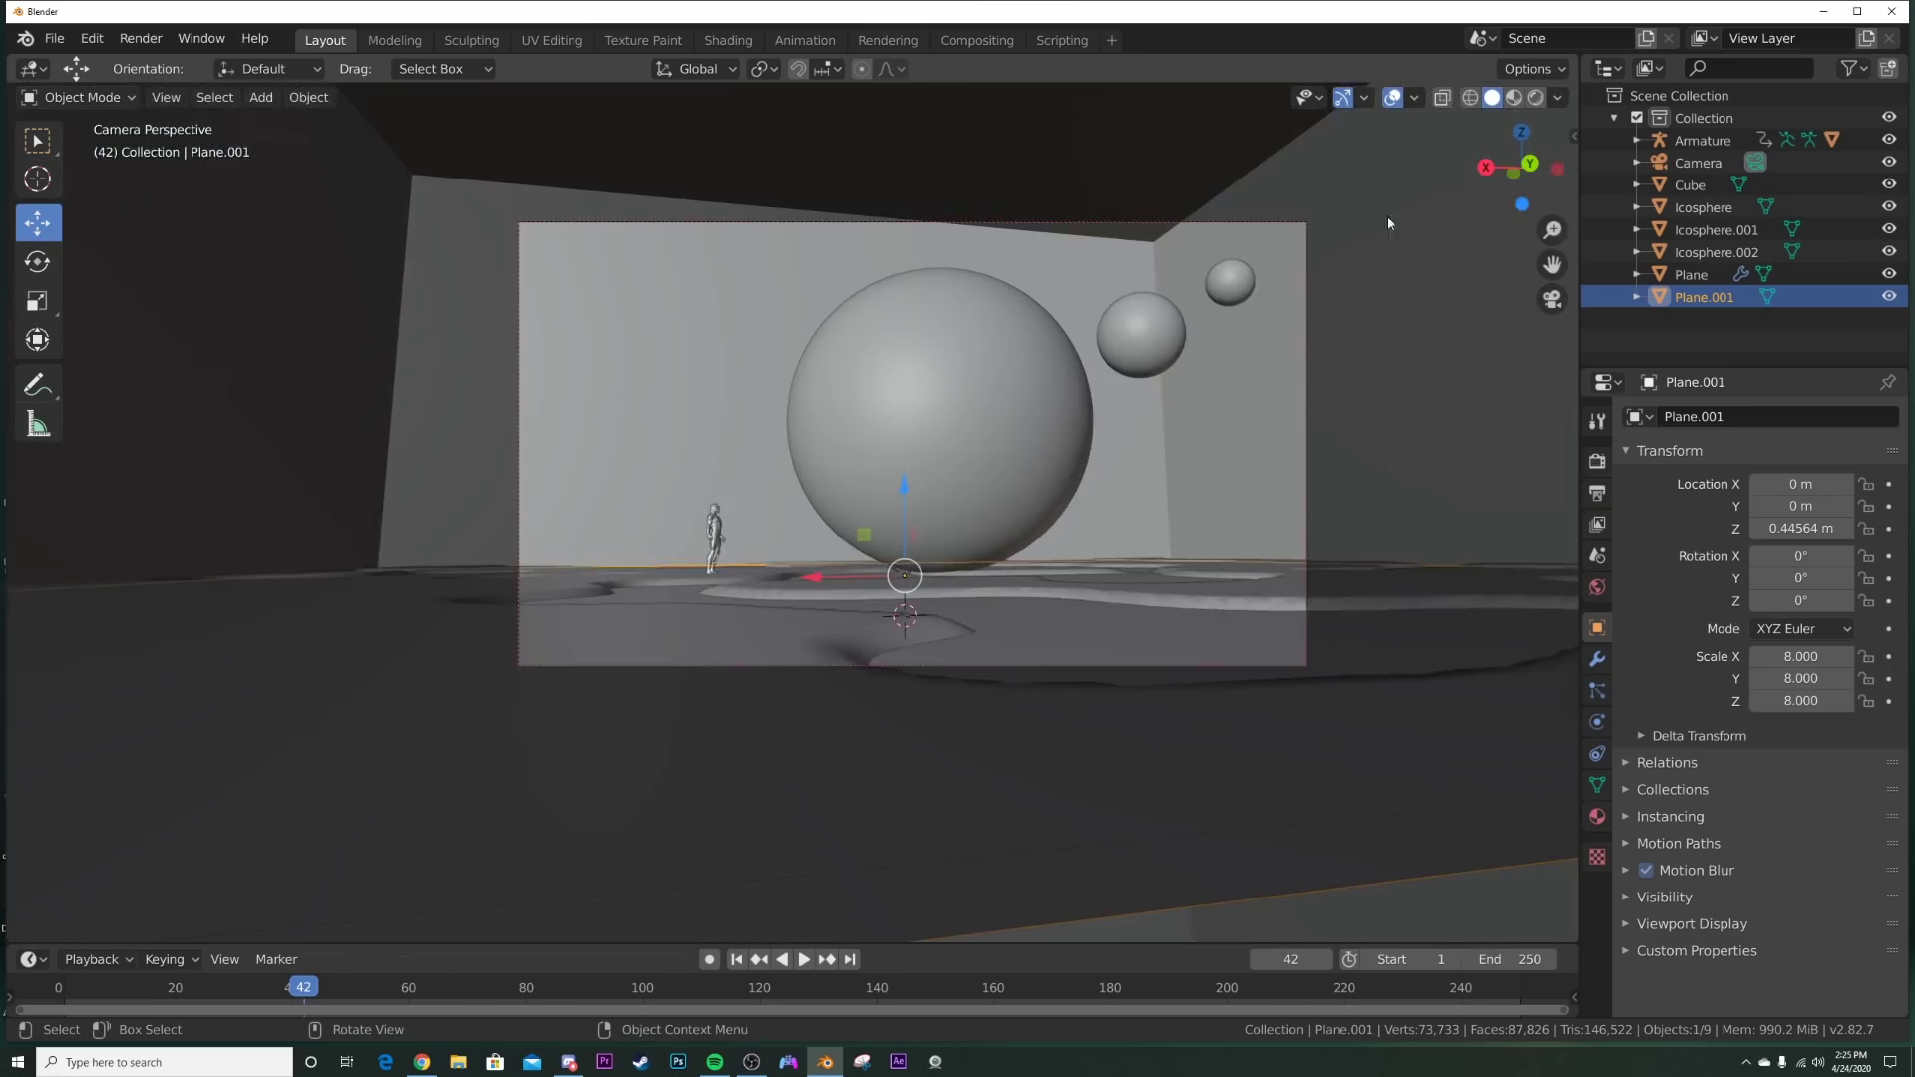
scroll(790, 531, "up", 6)
scroll(789, 532, "down", 3)
scroll(788, 536, "down", 2)
Step: Duplicate the medium floating sphere and move the copy near the figure
left_click(1147, 335)
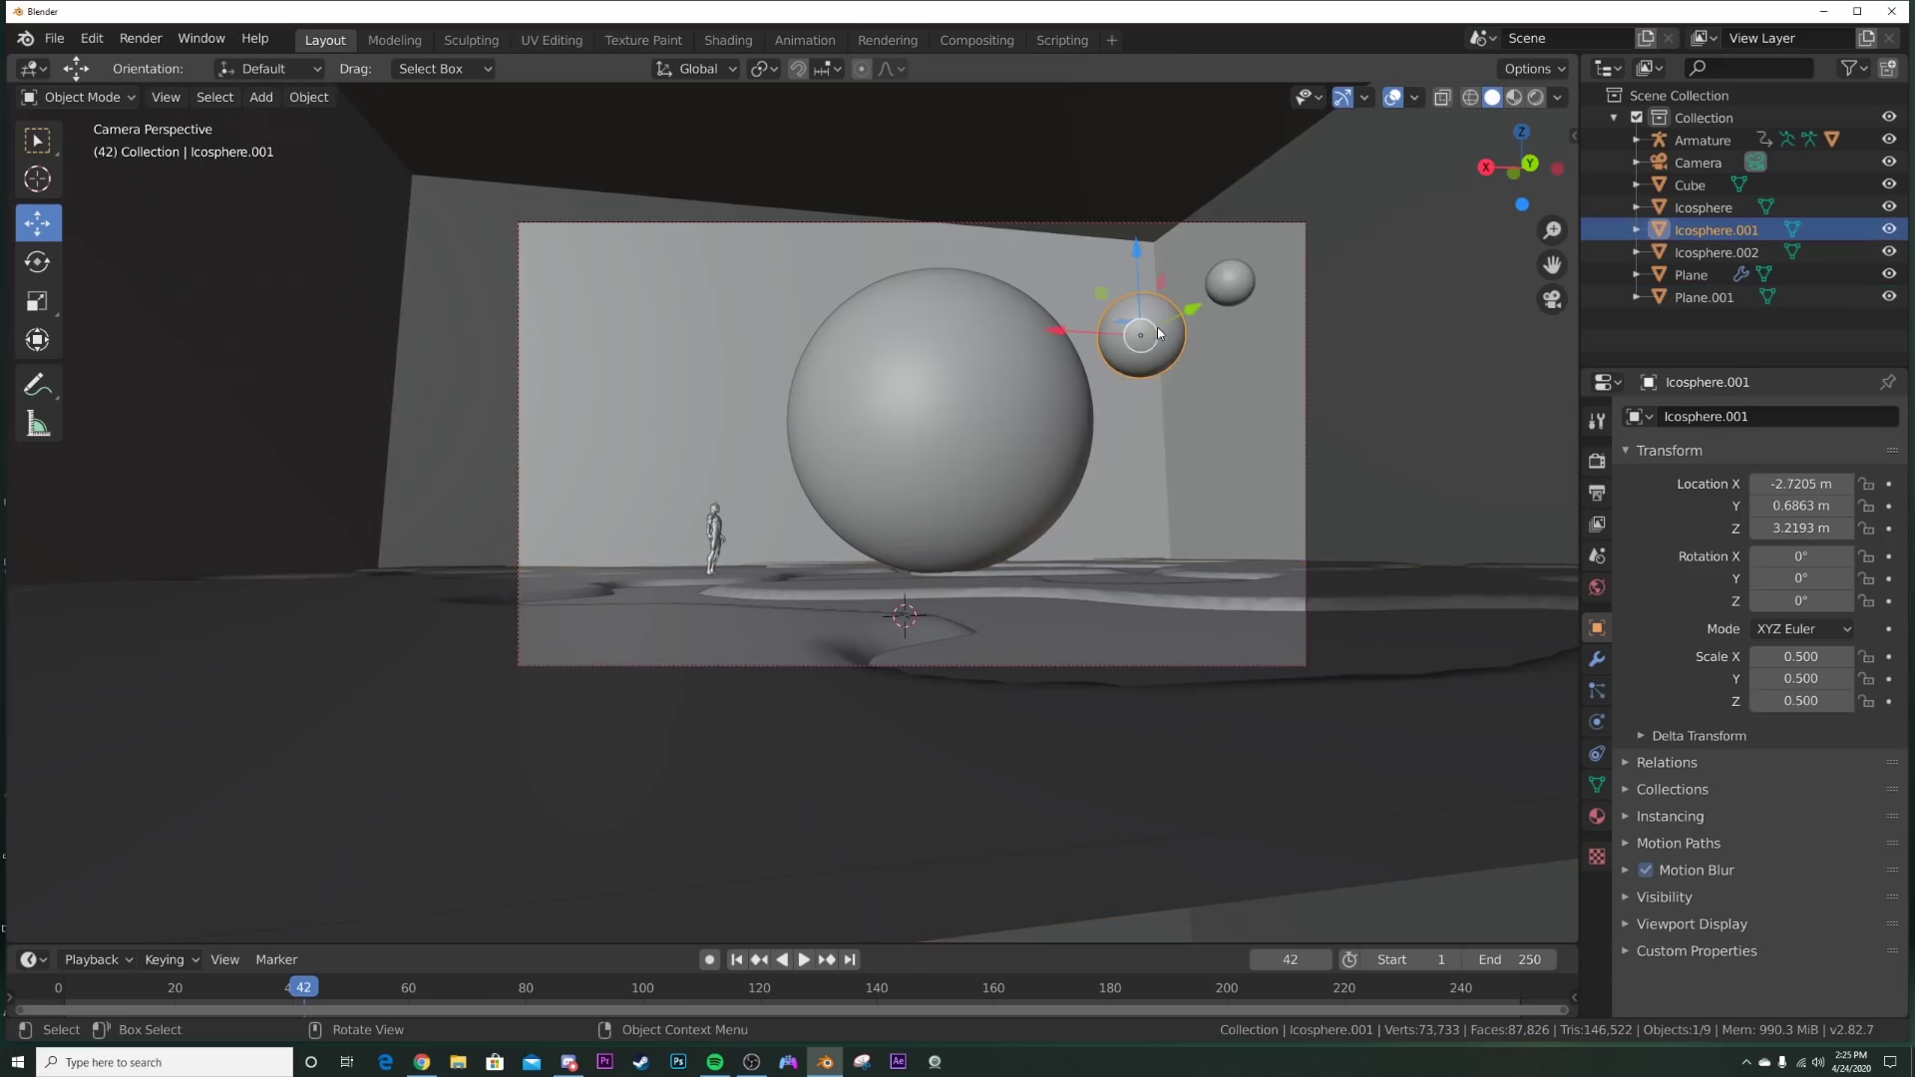
key("shift+d")
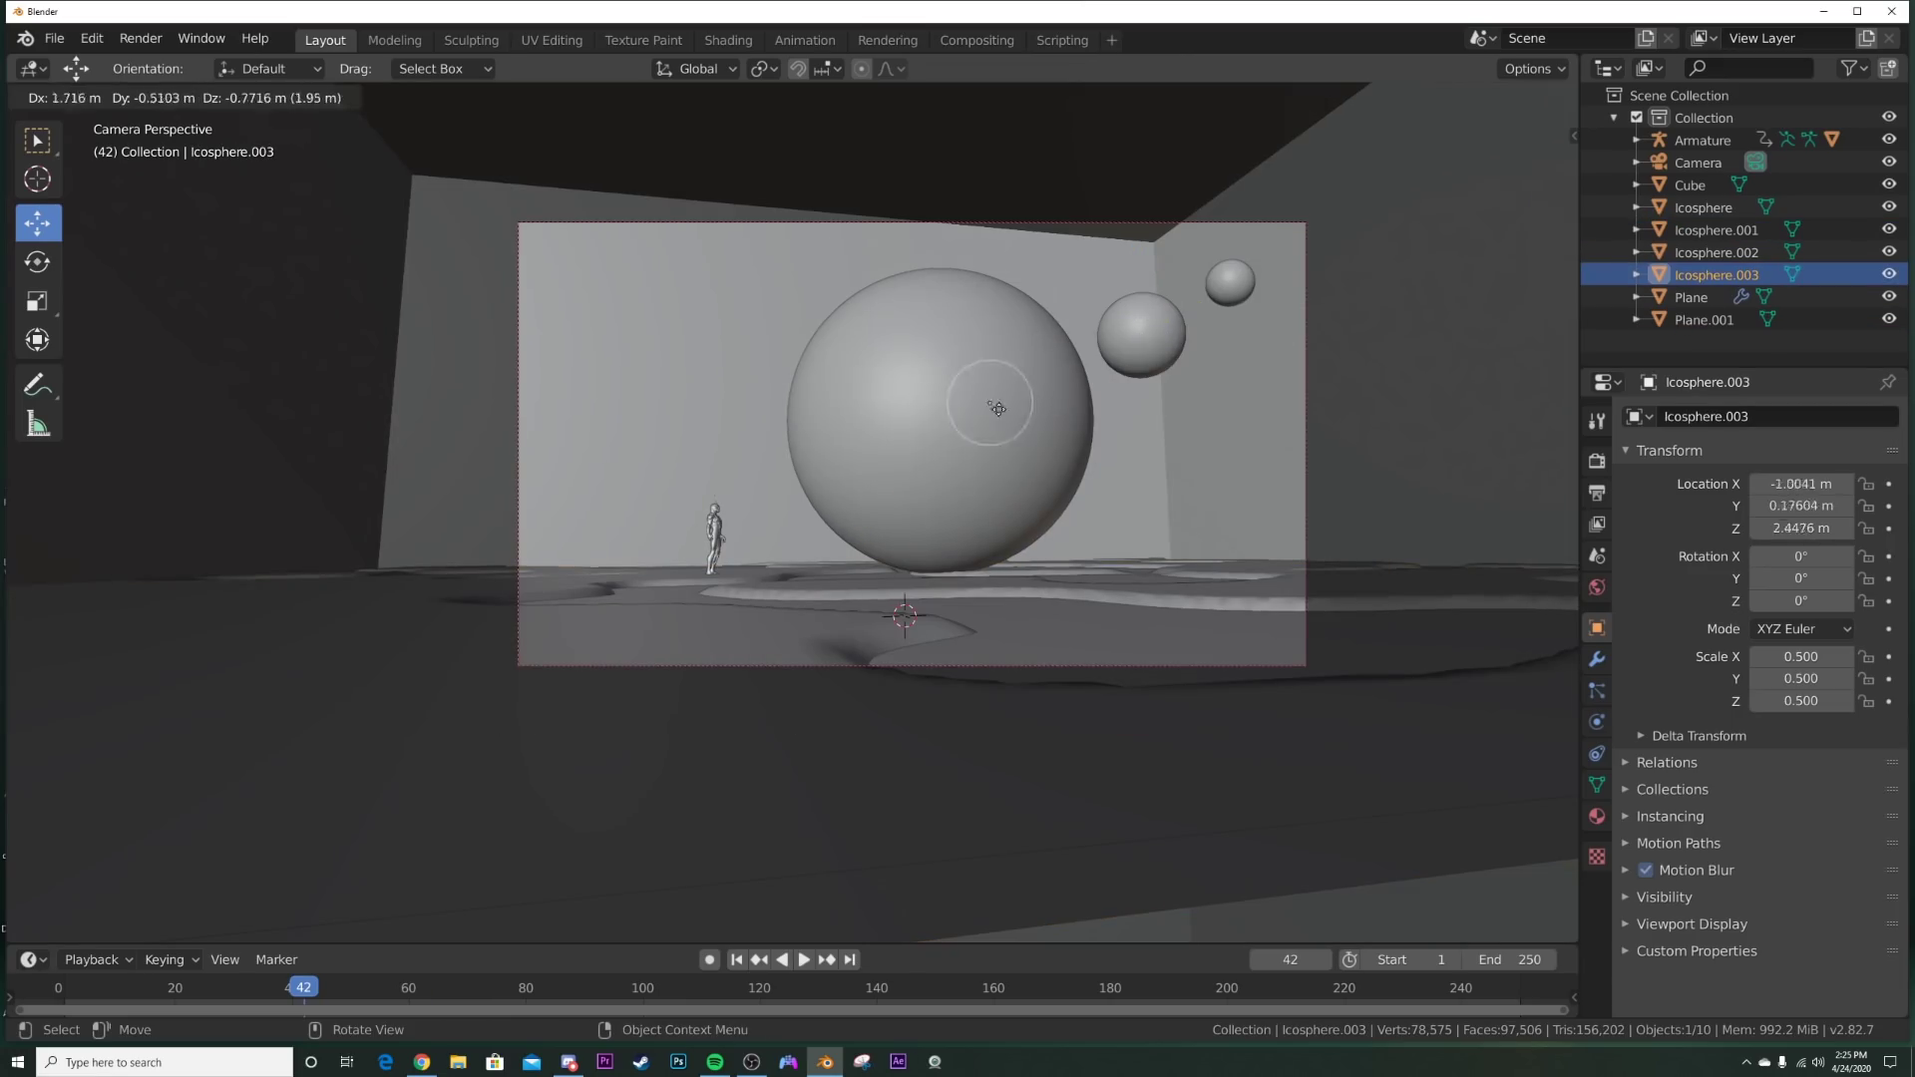
left_click(727, 505)
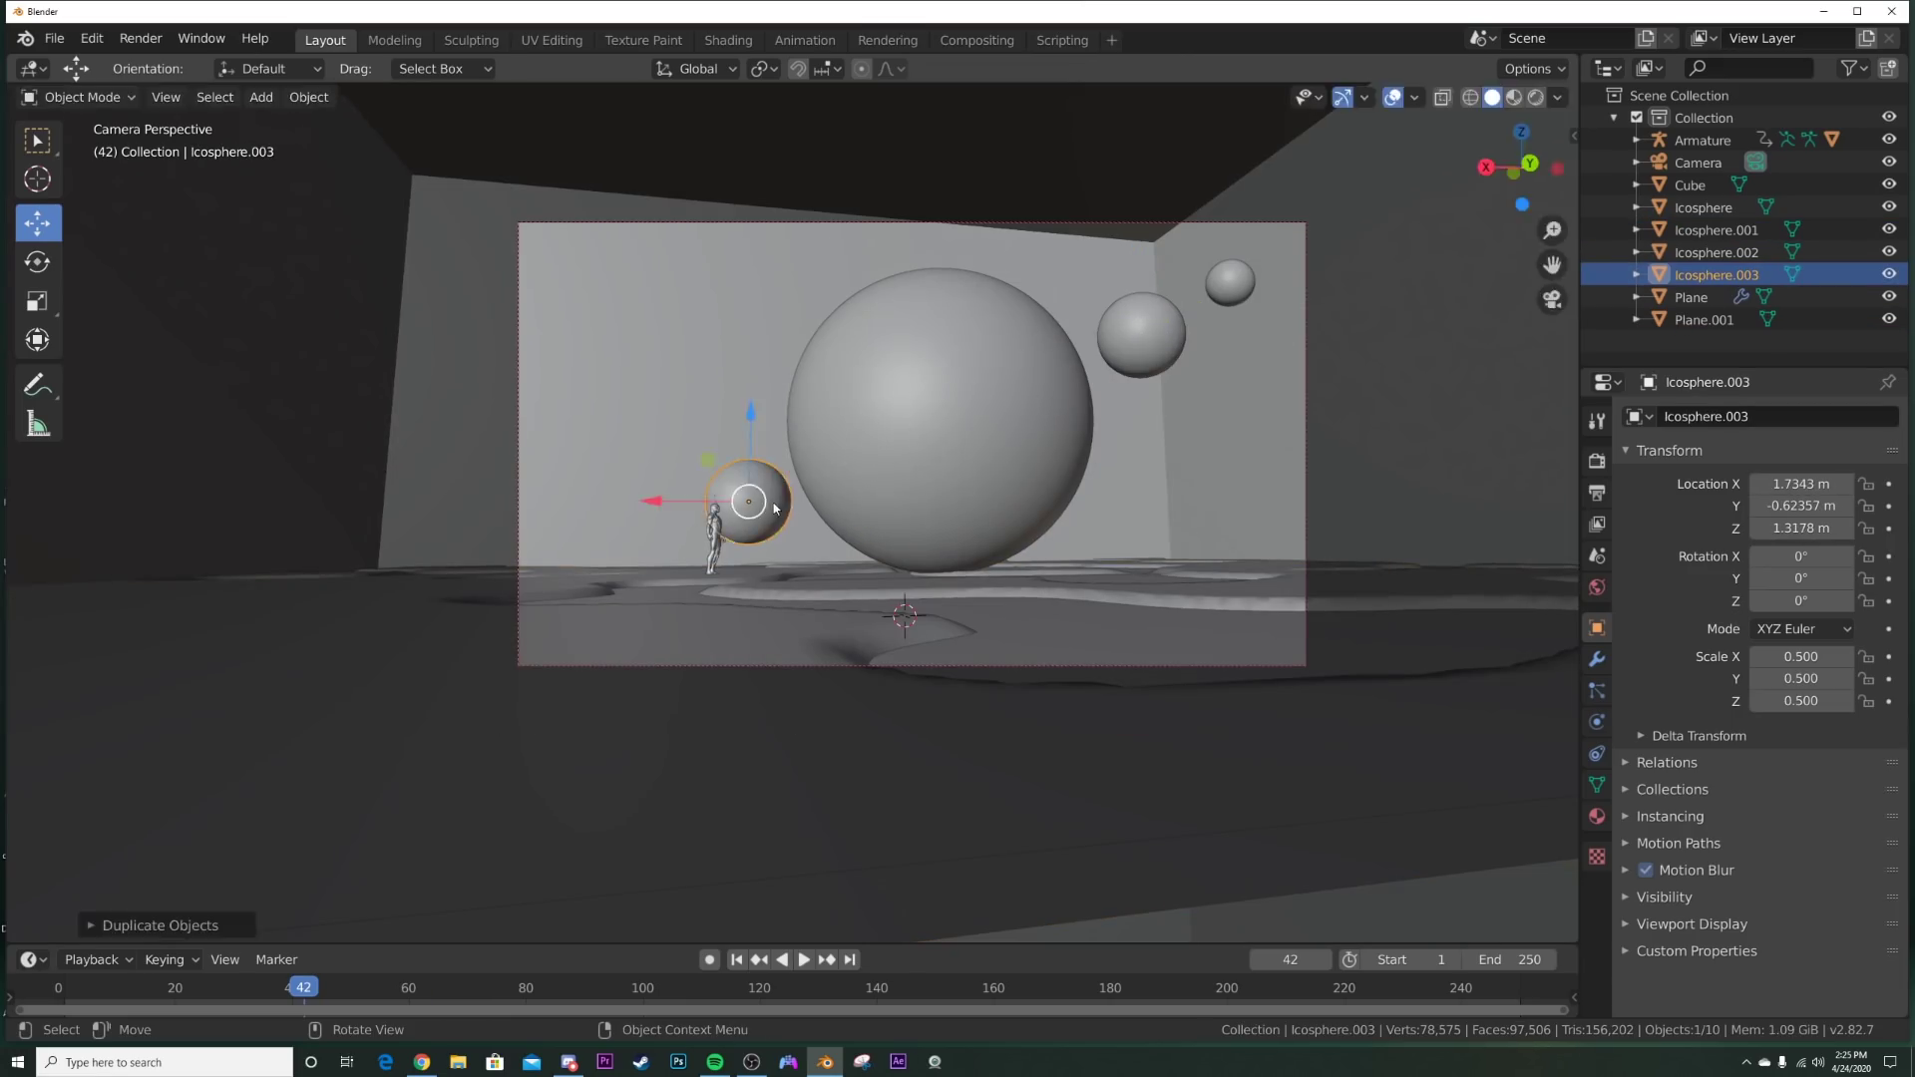
key("KP_Decimal")
middle_click_drag(1033, 528, 1019, 536)
middle_click_drag(911, 618, 928, 576)
scroll(946, 609, "up", 1)
key("g")
left_click(1056, 590)
Step: Shrink the duplicate sphere to 0.038 scale and place it beside the figure's head
key("KP_0")
scroll(928, 578, "up", 10)
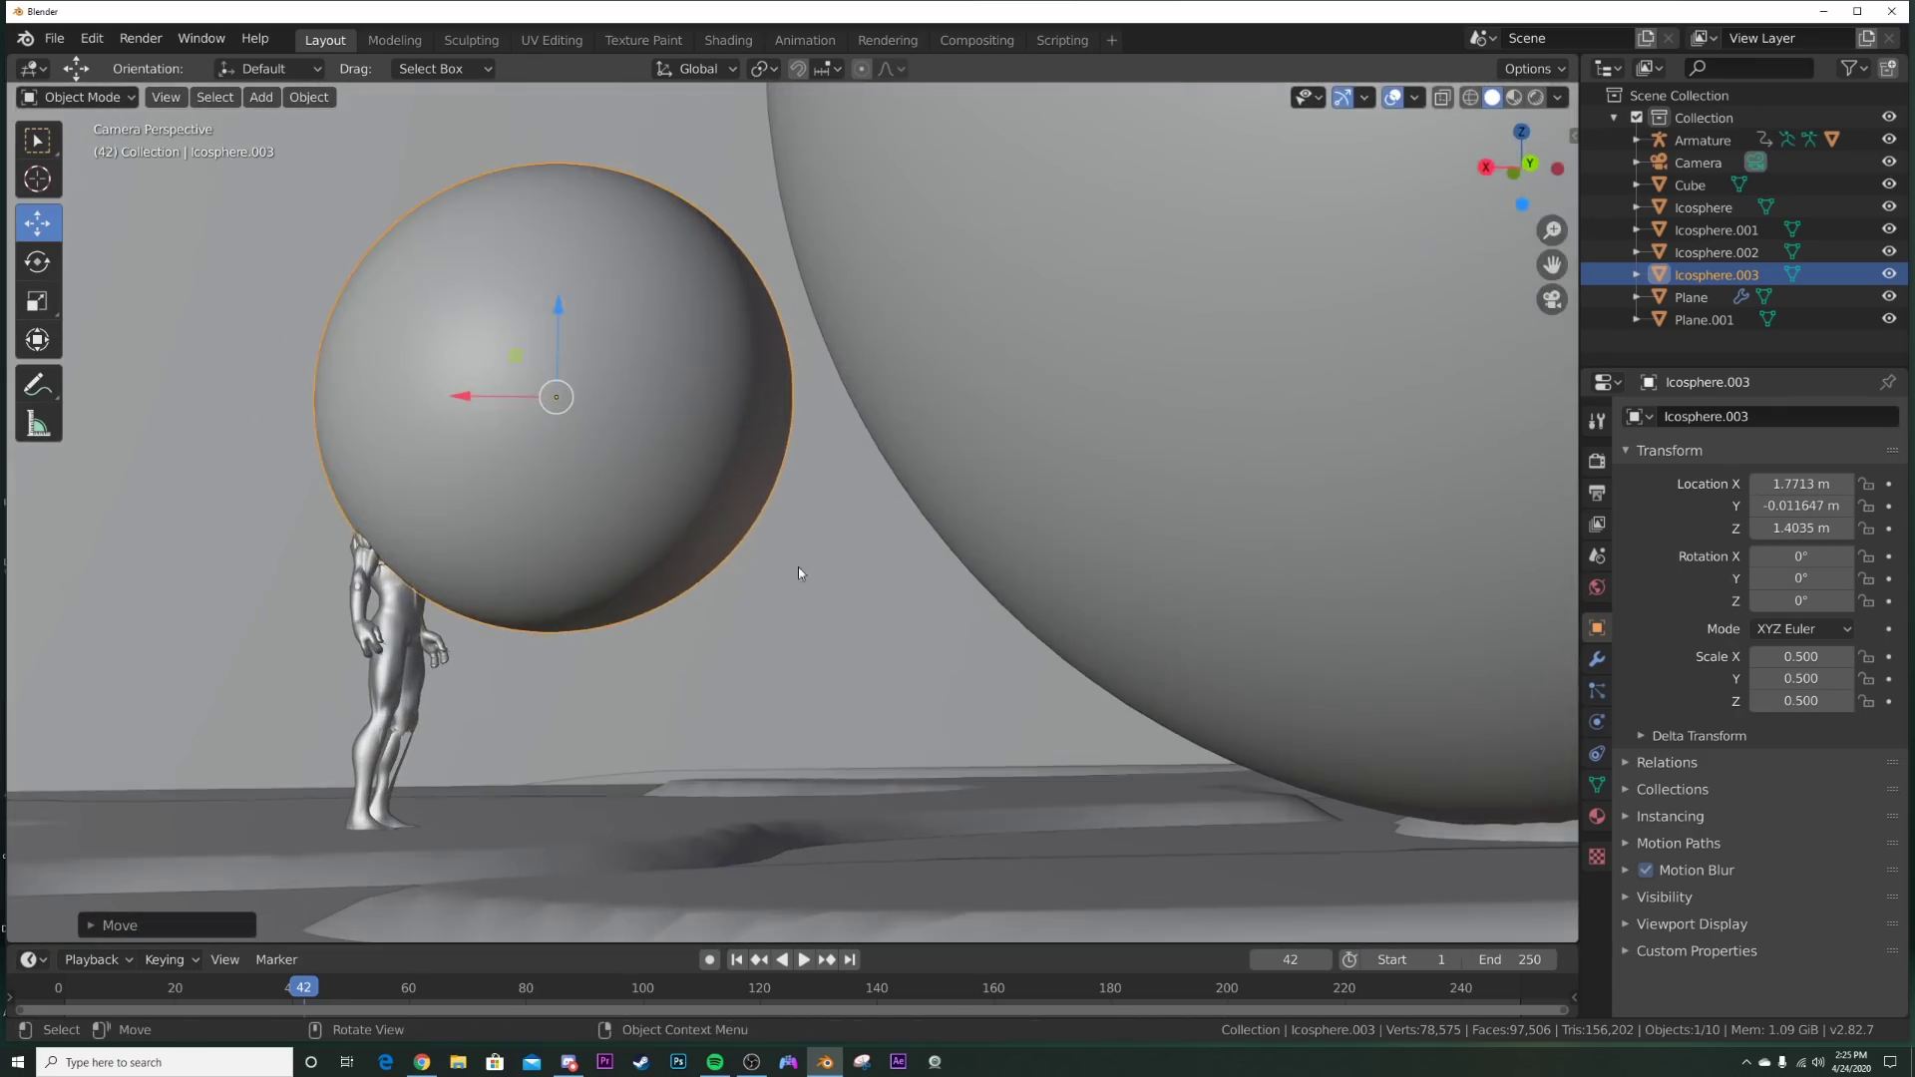
middle_click_drag(799, 566, 855, 553, "shift")
key("s")
left_click(644, 404)
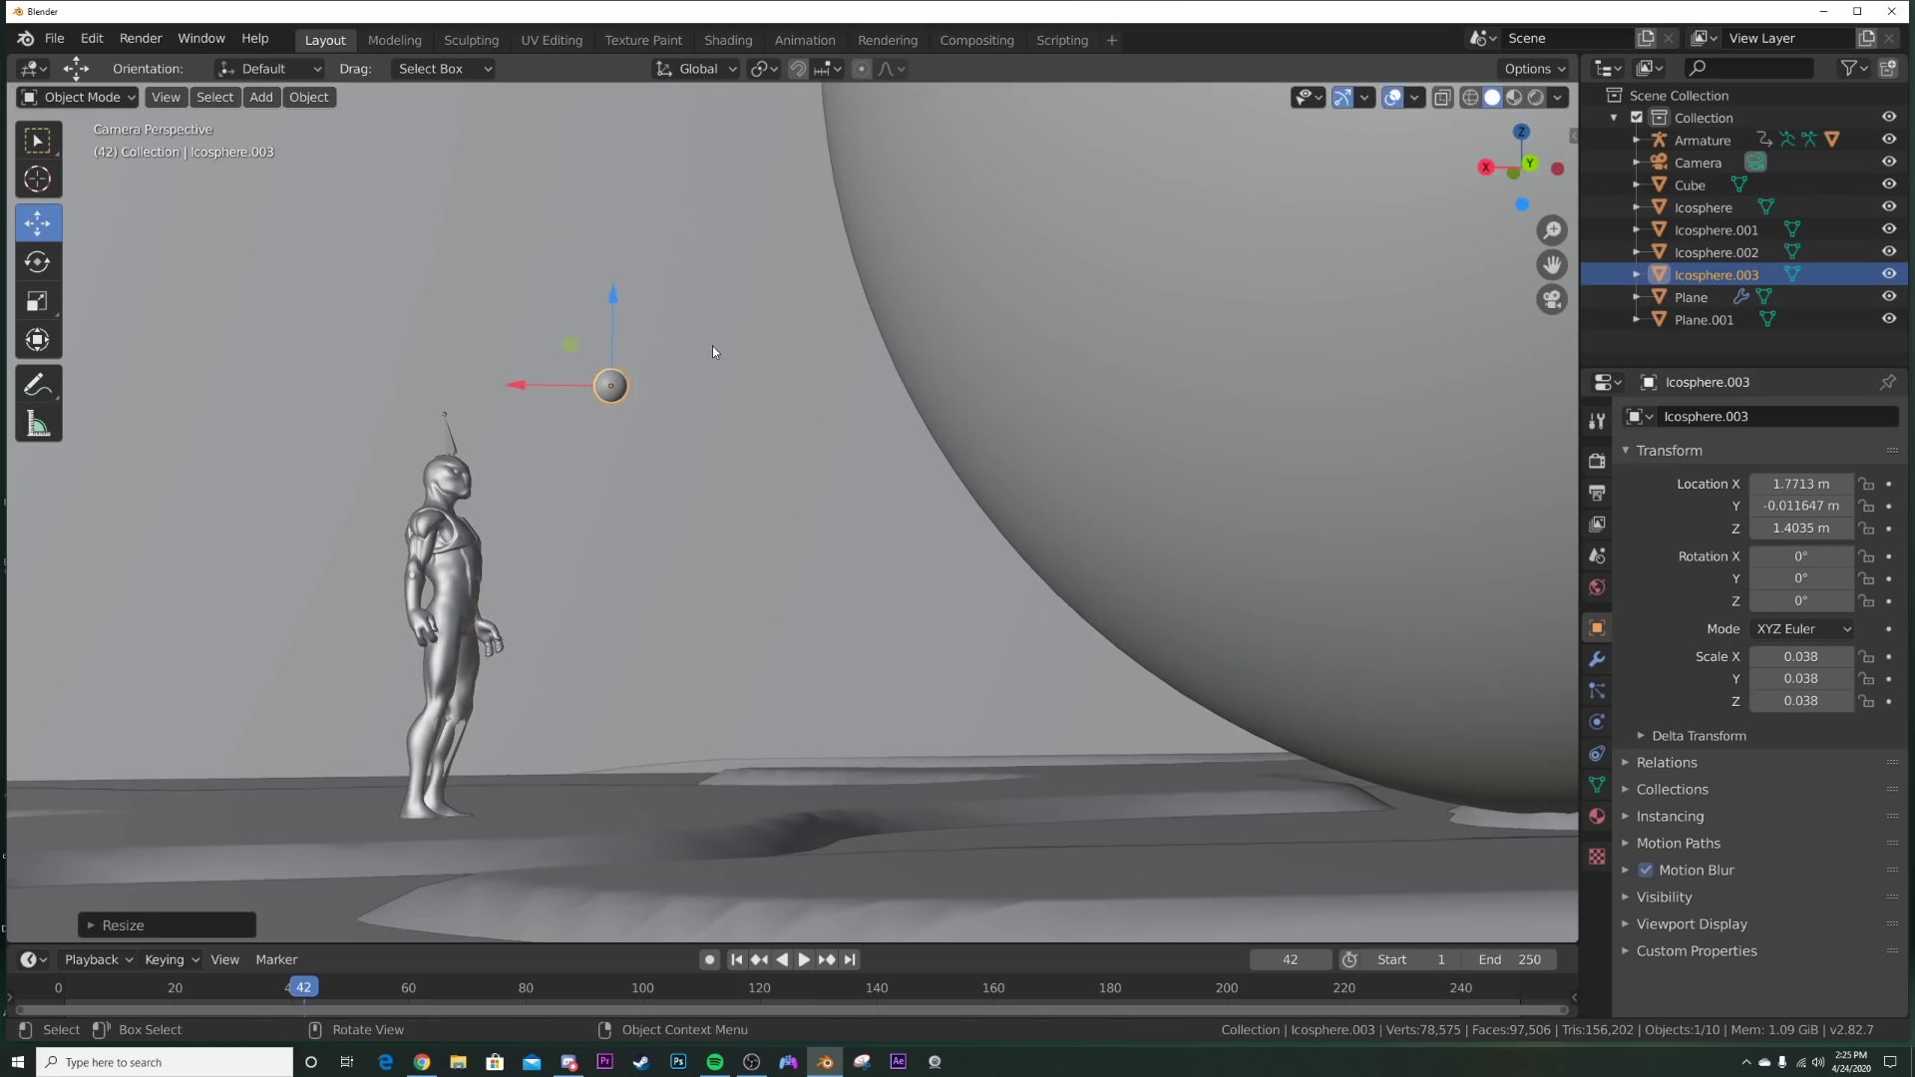
key("g")
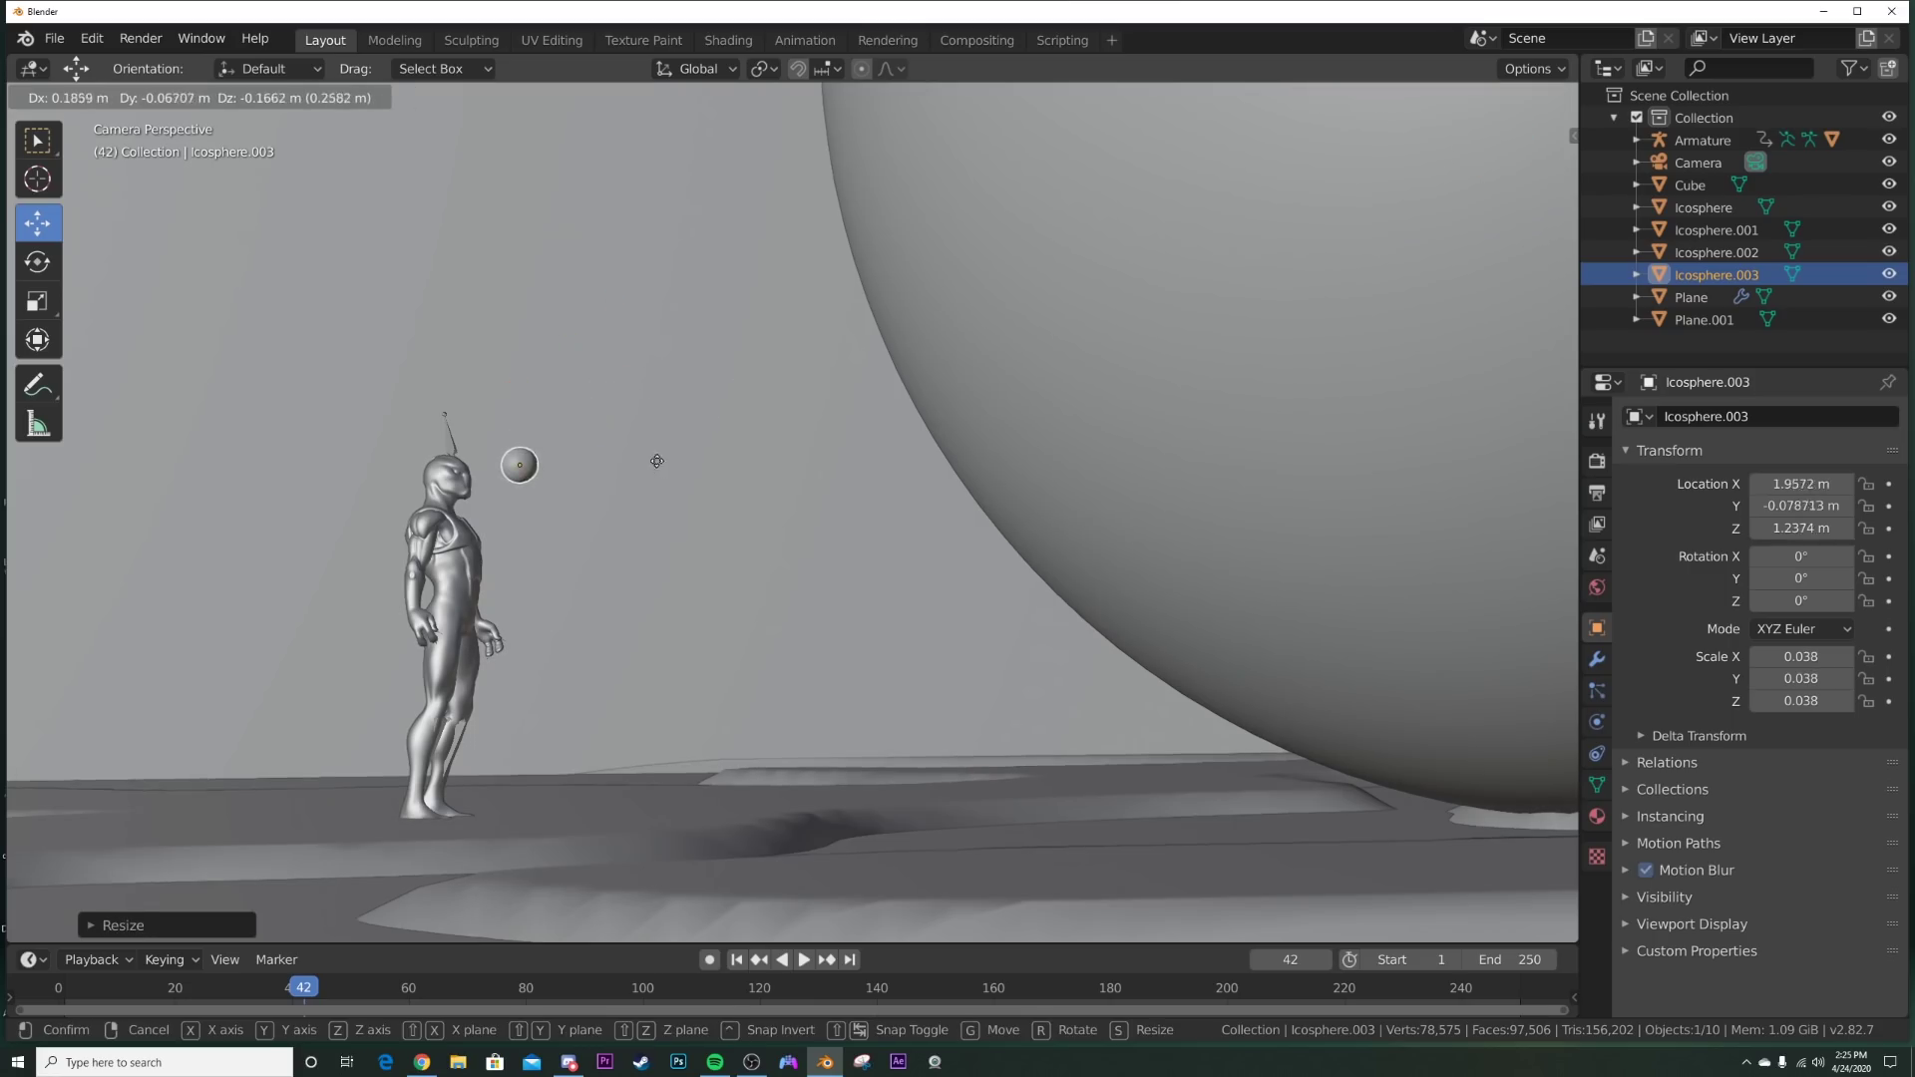
left_click(680, 443)
Step: Duplicate the small sphere twice, rising up and right, and enlarge the topmost copy
key("shift+d")
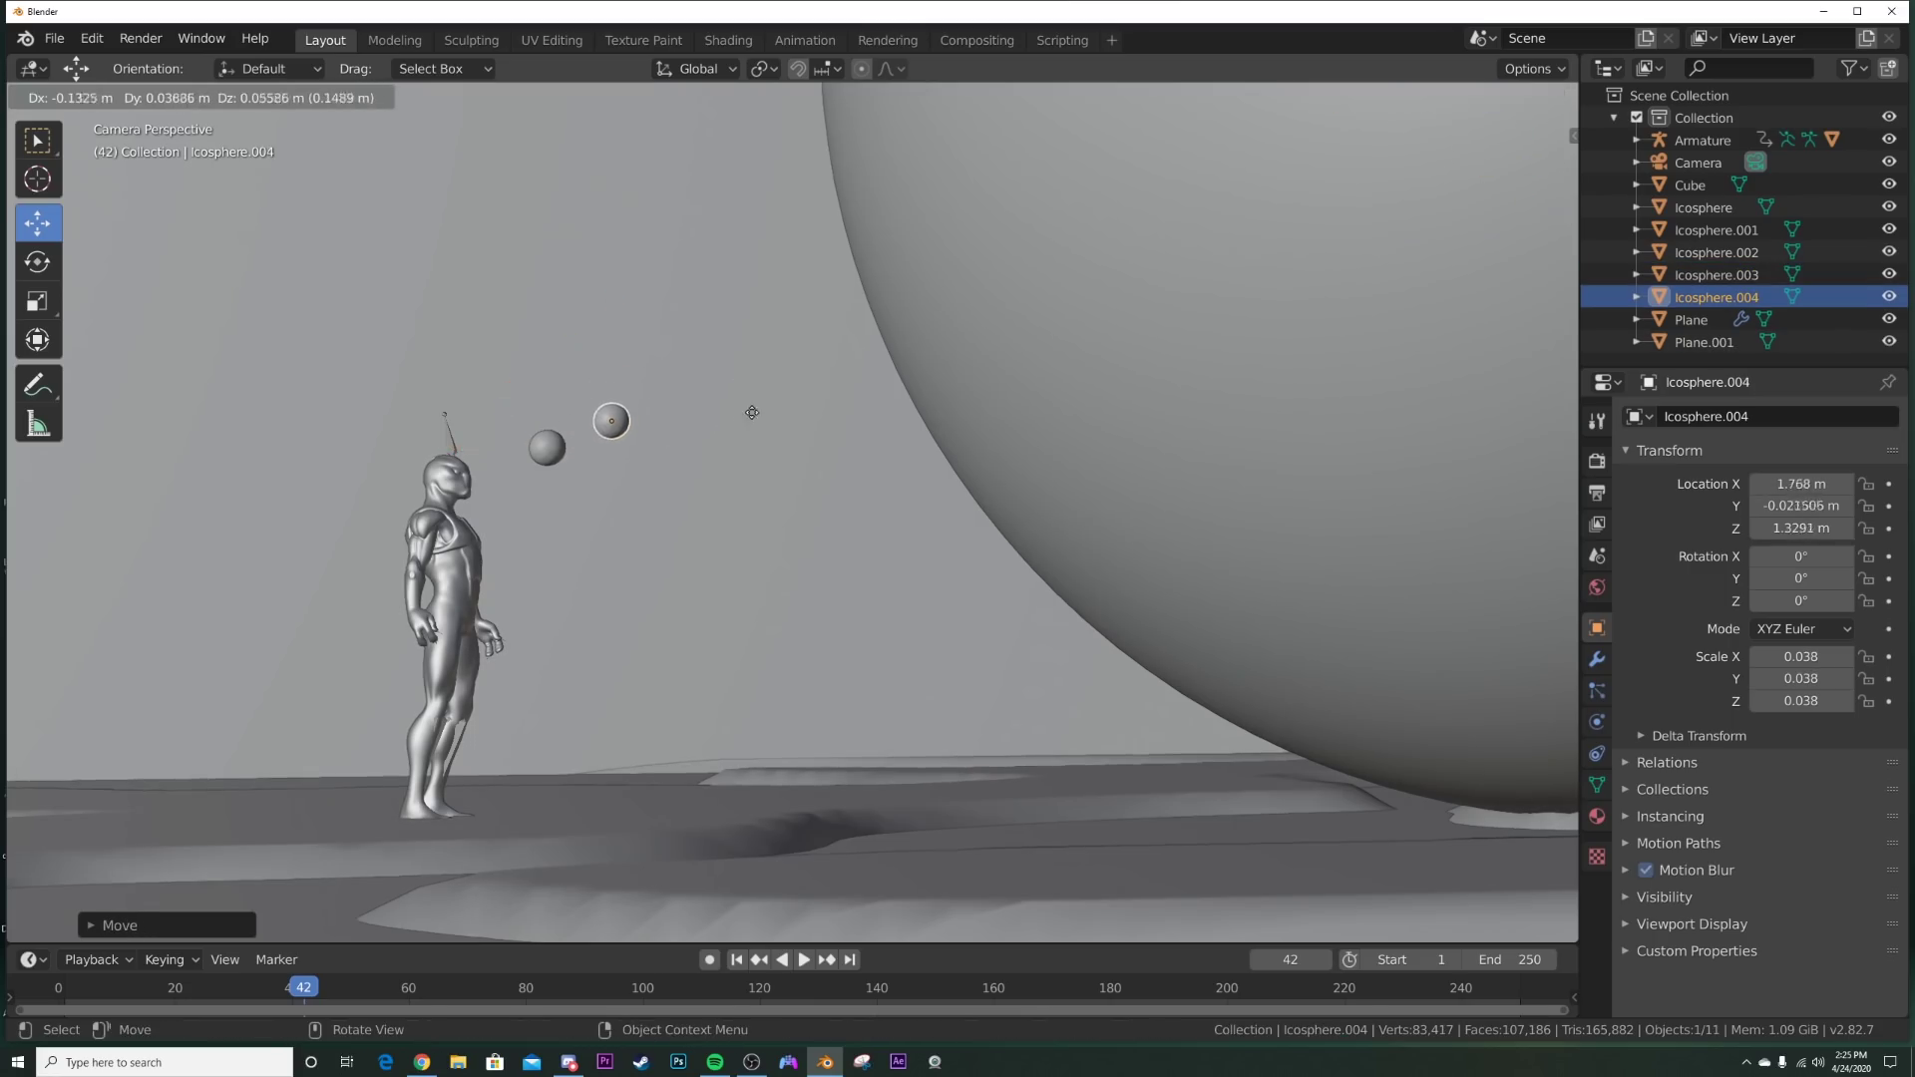
left_click(765, 404)
key("shift+d")
left_click(760, 377)
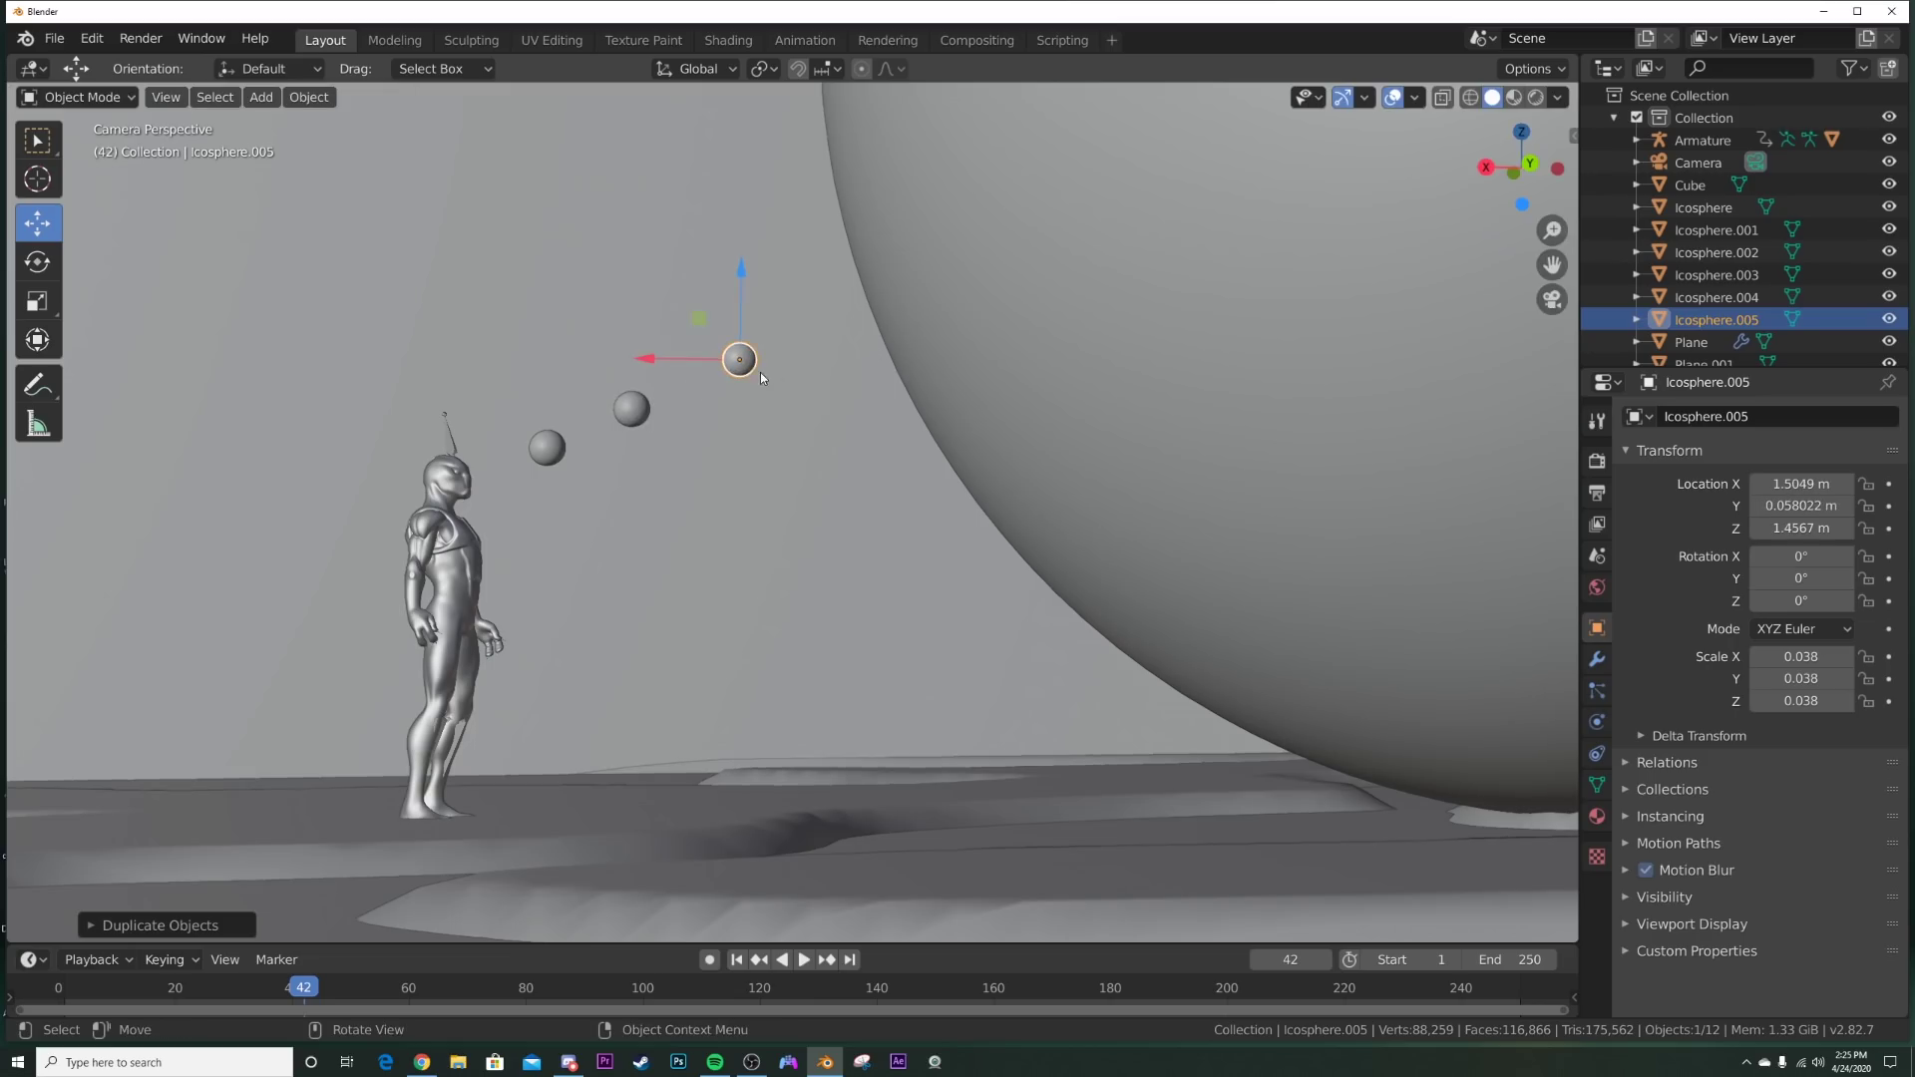
key("s")
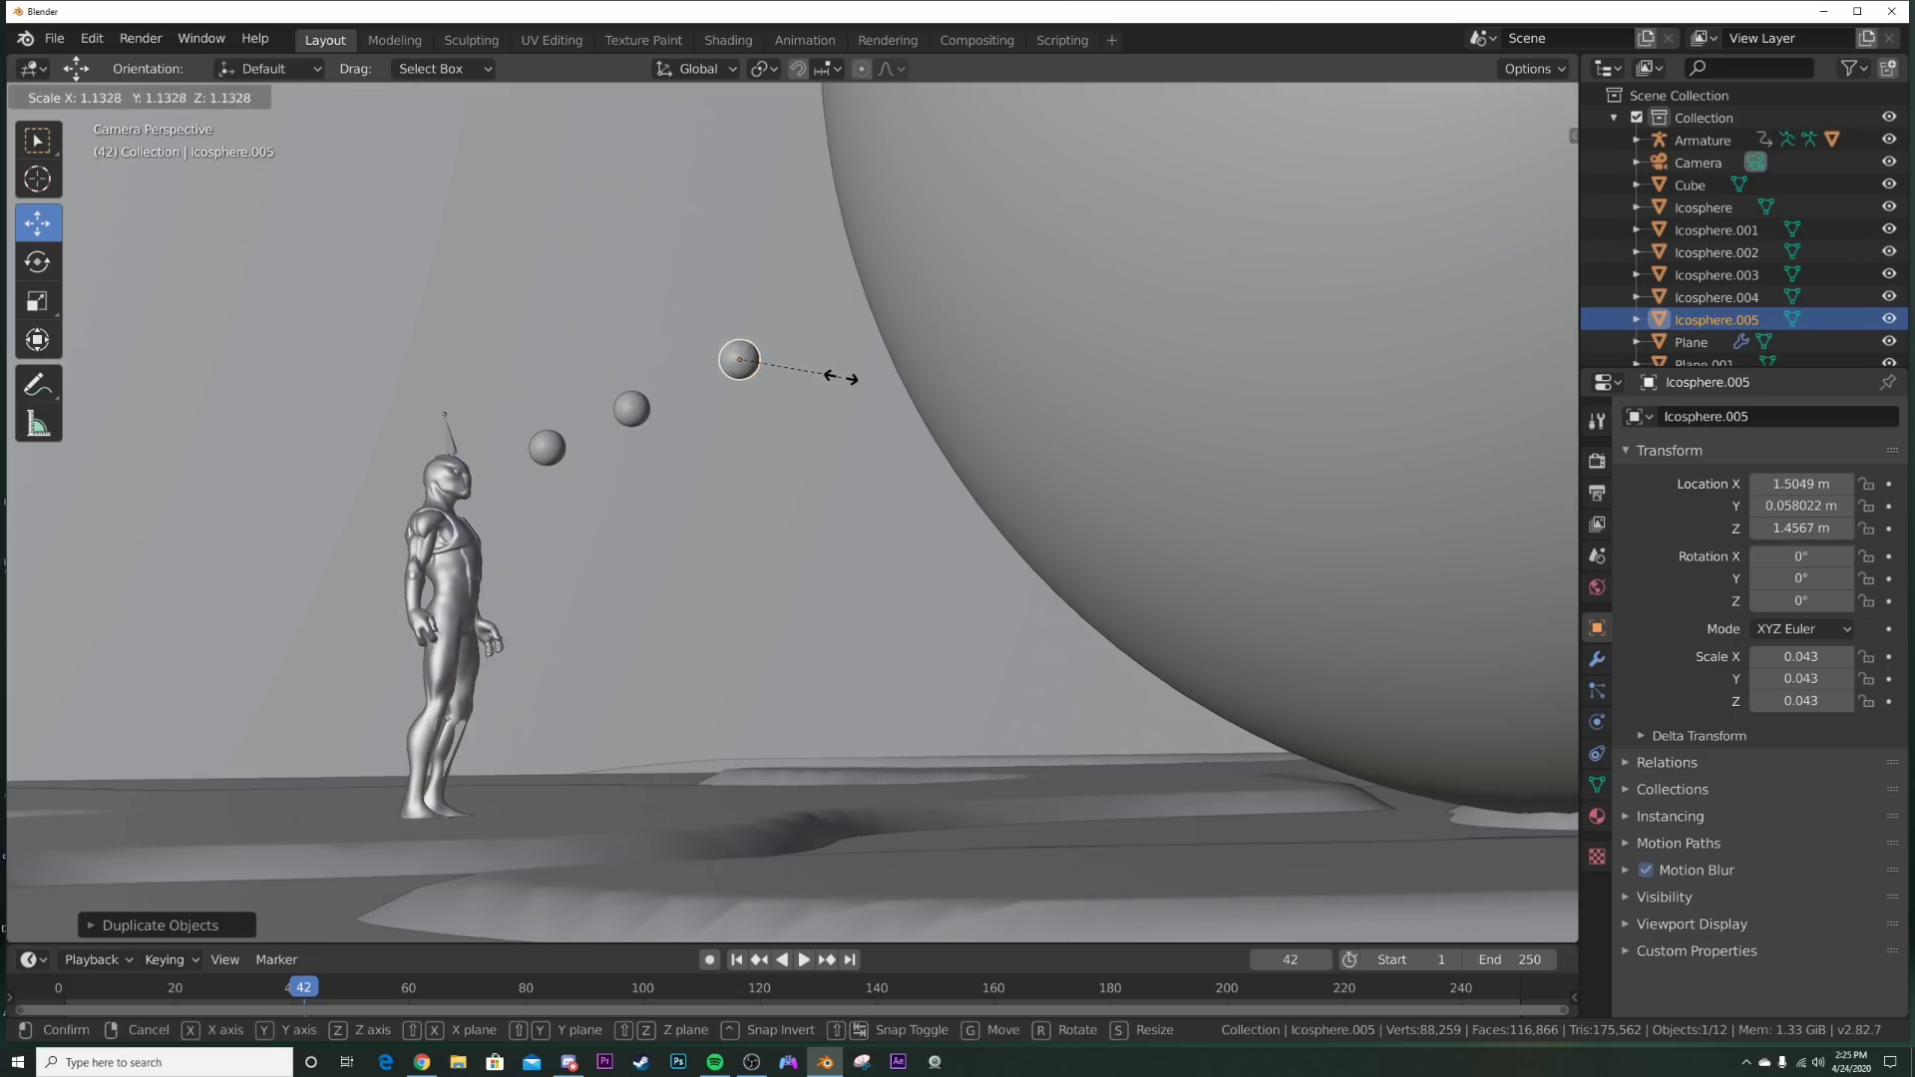
left_click(846, 379)
Step: Nudge the middle trail sphere slightly right and resize it
left_click(620, 415)
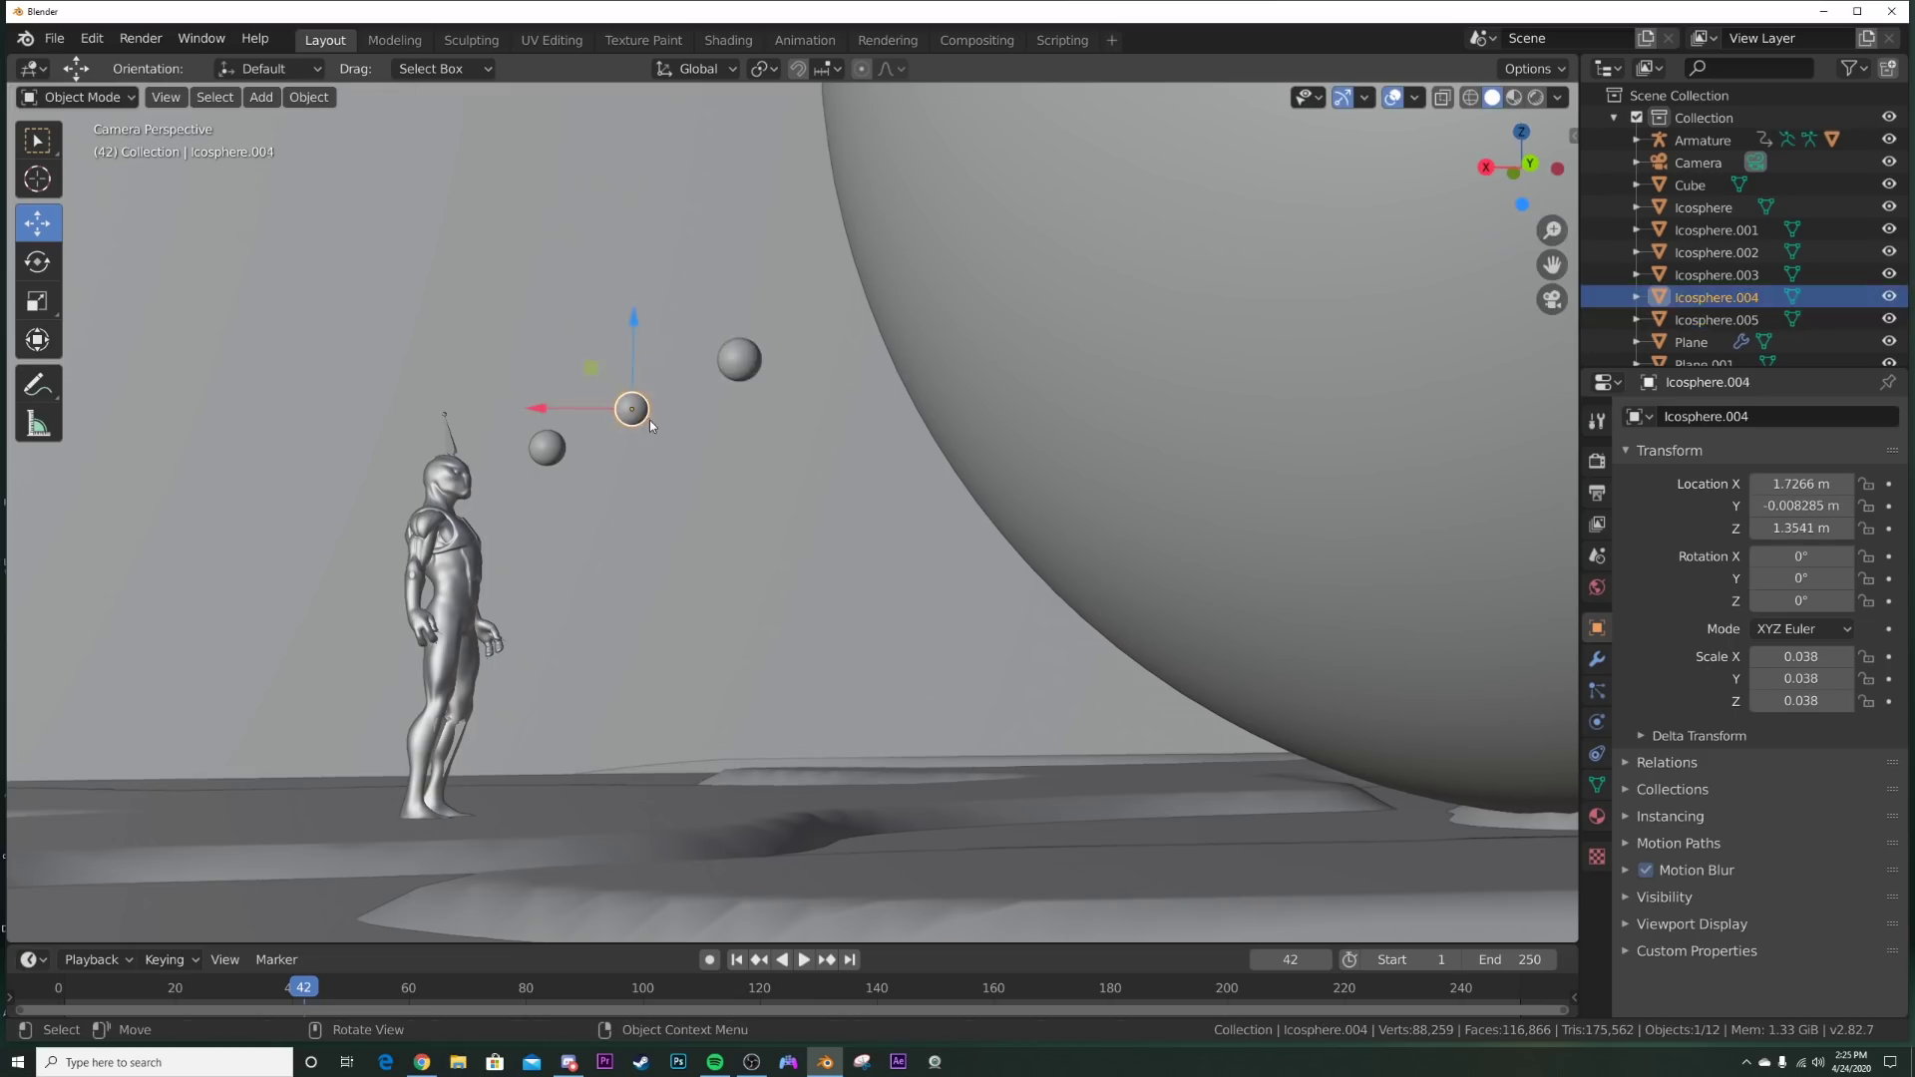
left_click_drag(649, 421, 657, 421)
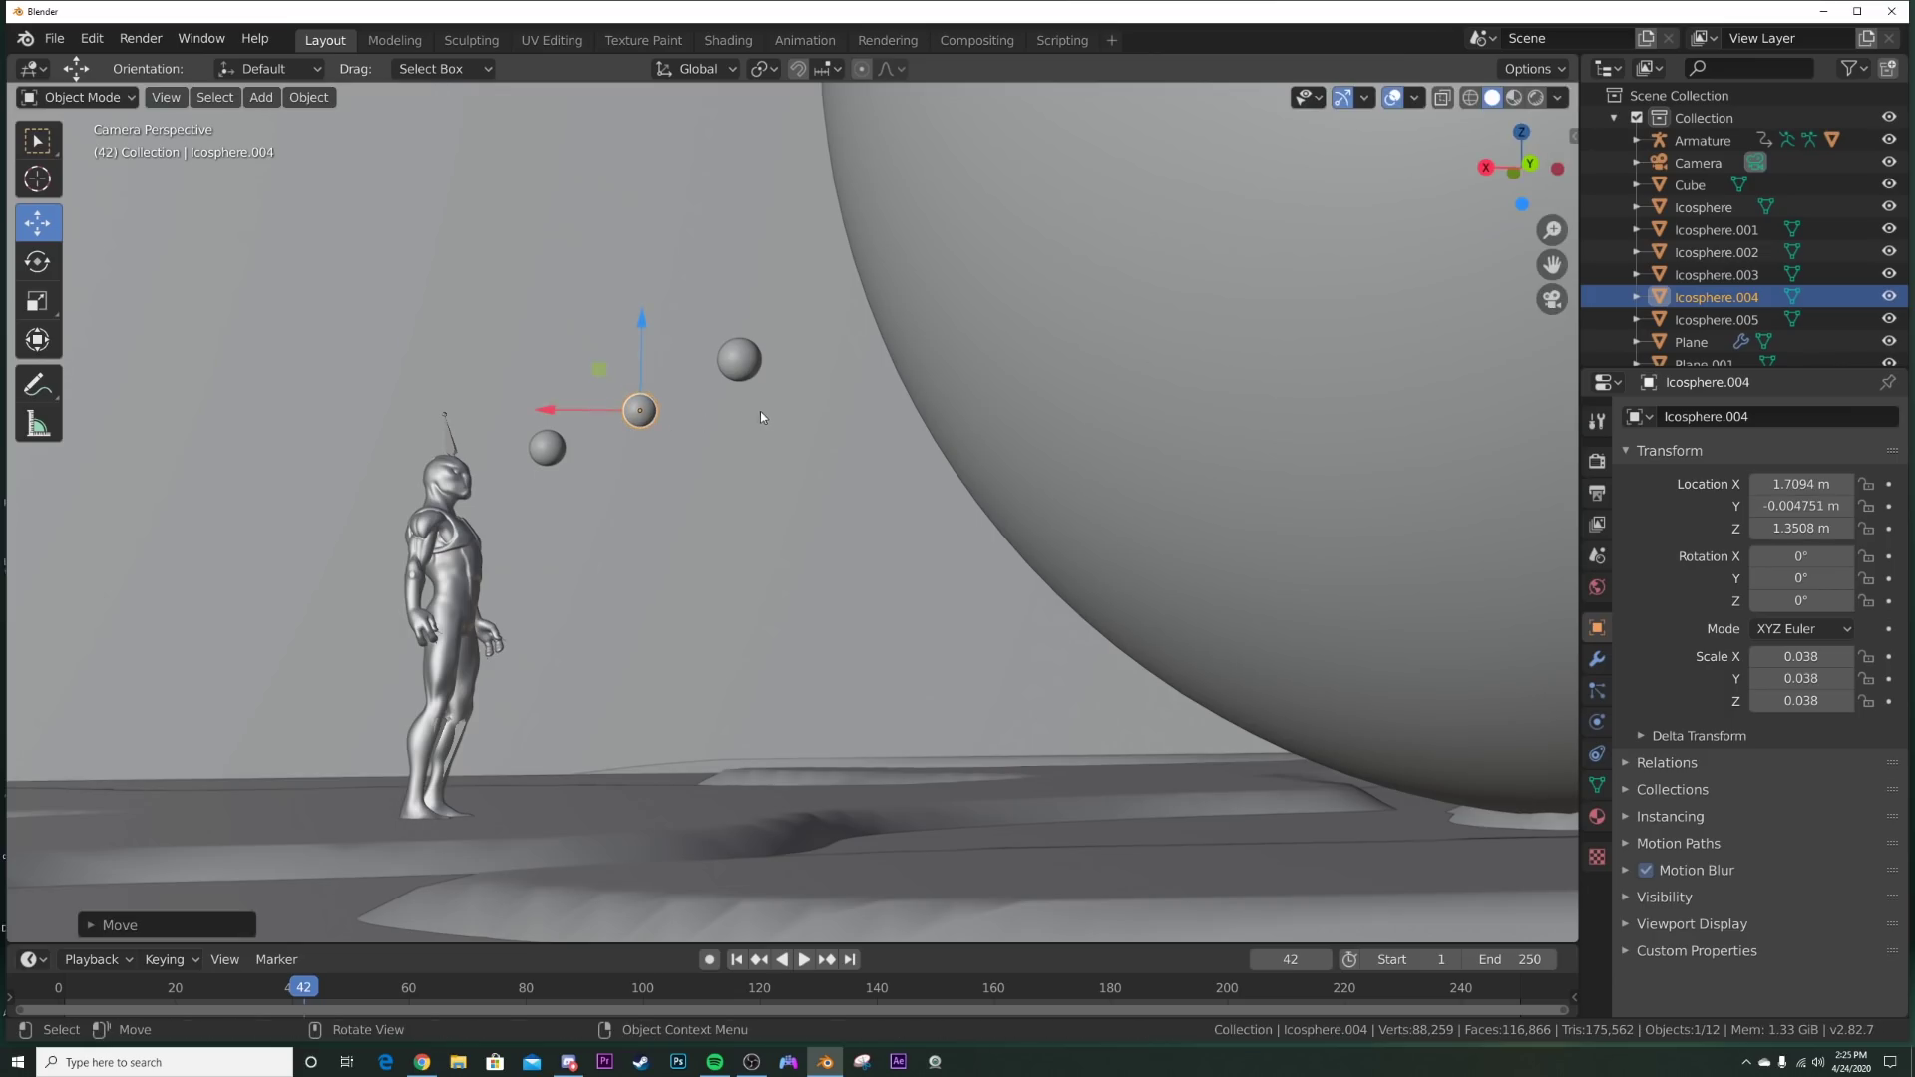
key("s")
left_click(726, 413)
left_click(577, 451)
Step: Shrink the sphere nearest the head to about 0.026 scale so sizes increase upward
left_click(546, 448)
key("s")
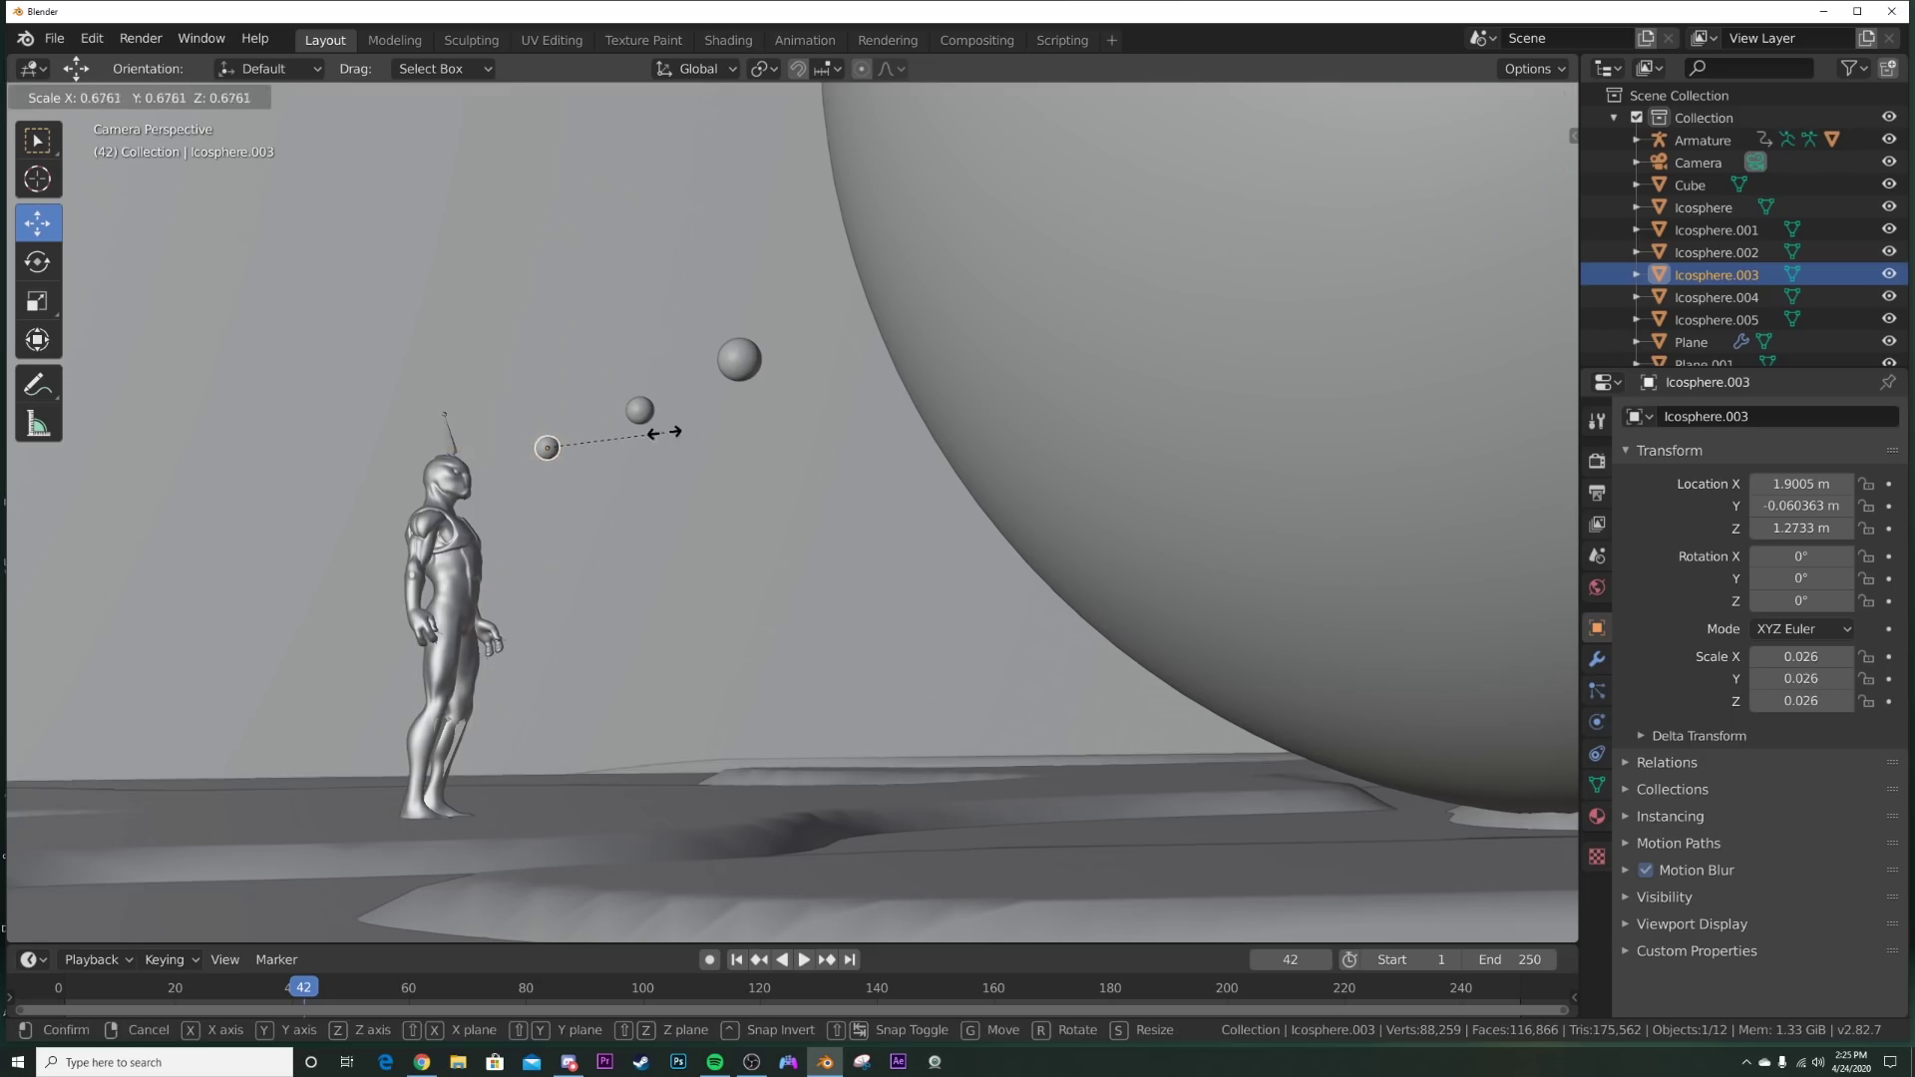
left_click(643, 434)
left_click(626, 489)
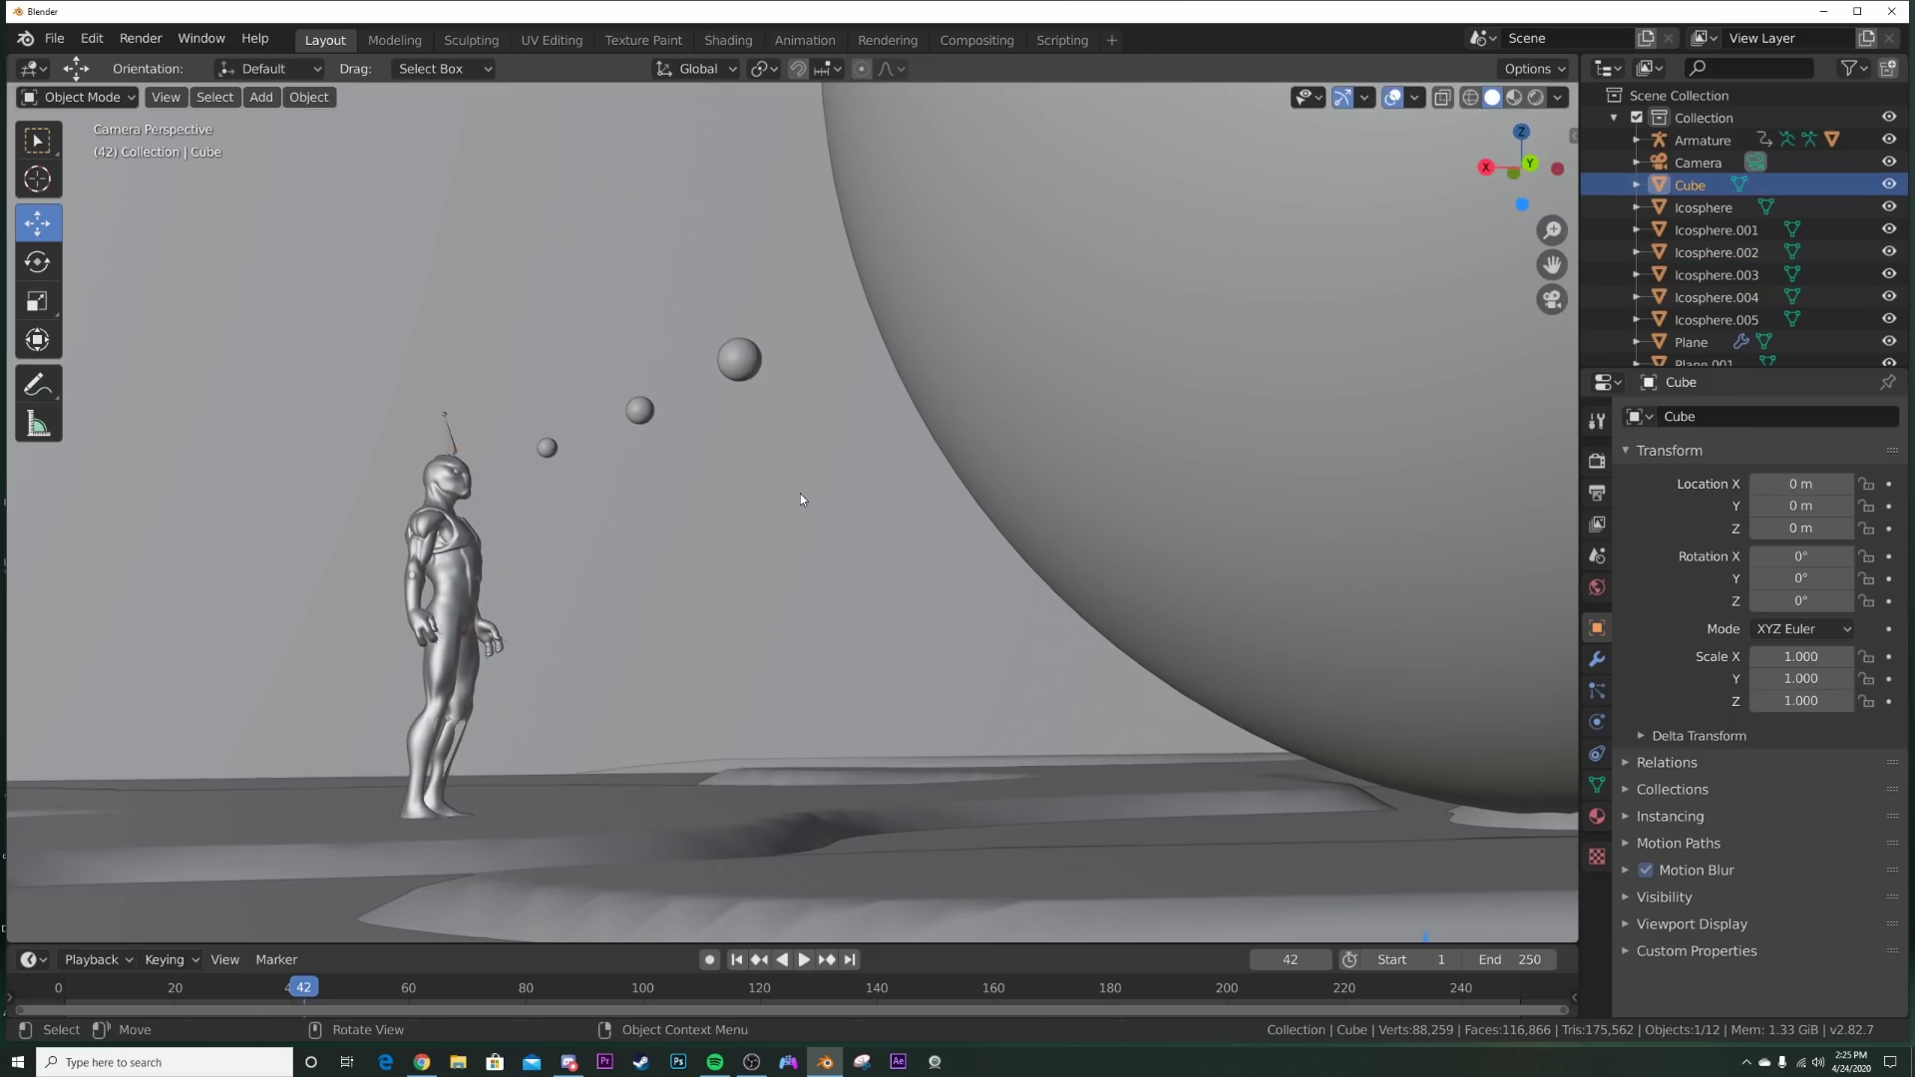
scroll(800, 493, "down", 2)
scroll(800, 494, "down", 4)
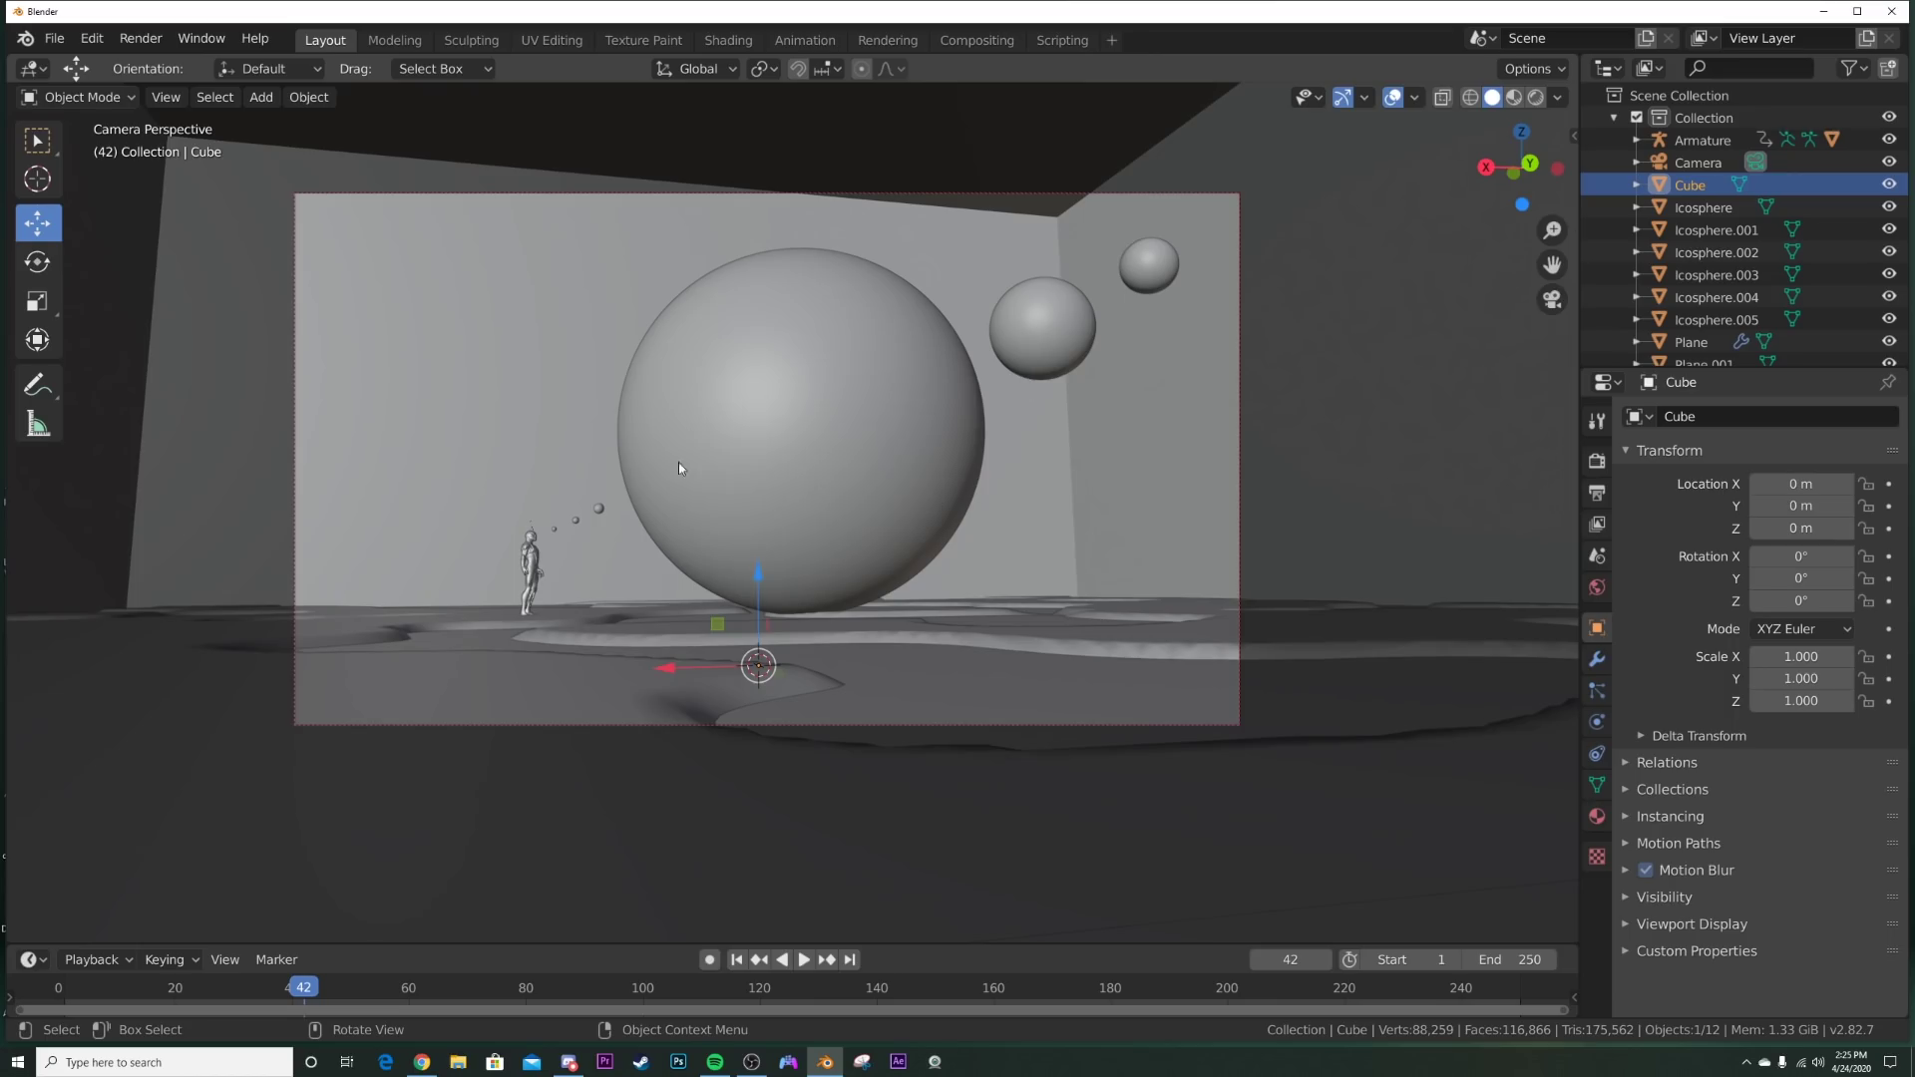
scroll(584, 543, "up", 5)
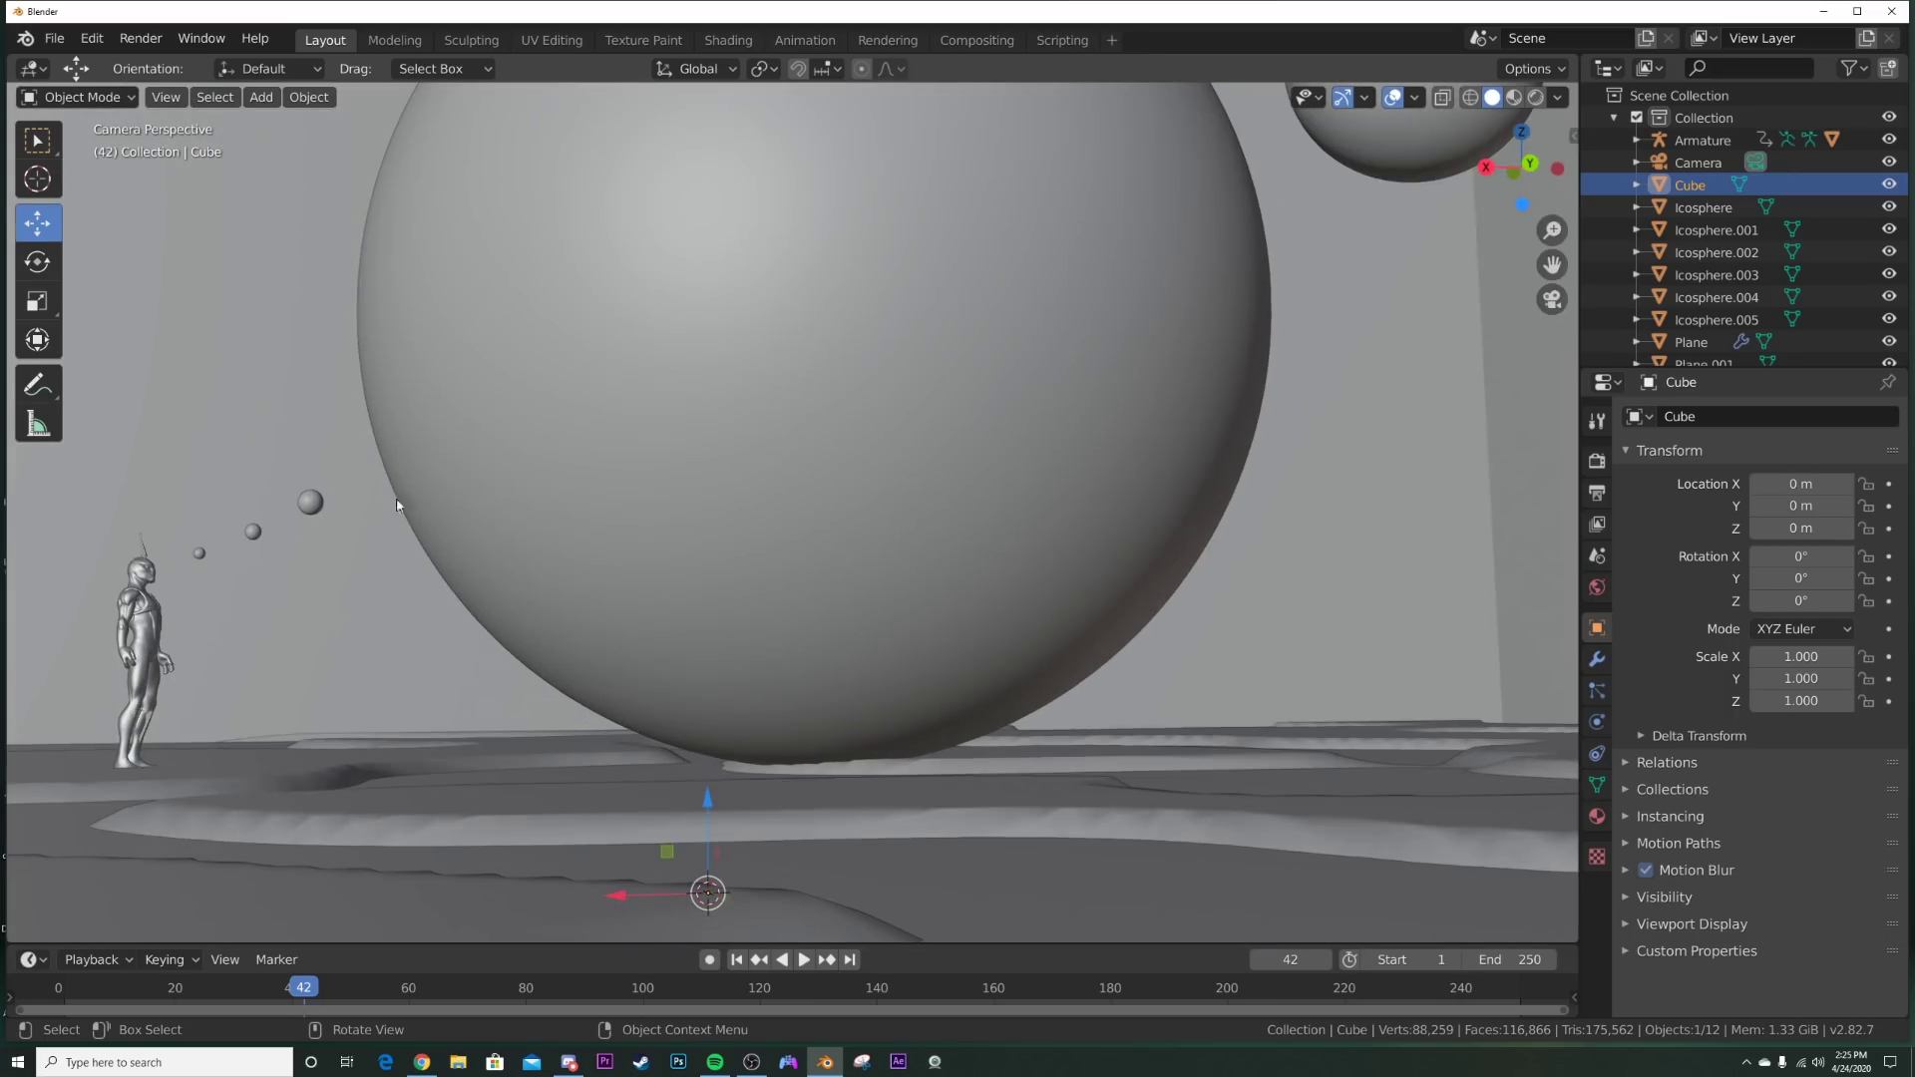
scroll(399, 509, "down", 5)
scroll(610, 544, "up", 10)
middle_click_drag(507, 599, 1145, 412, "shift")
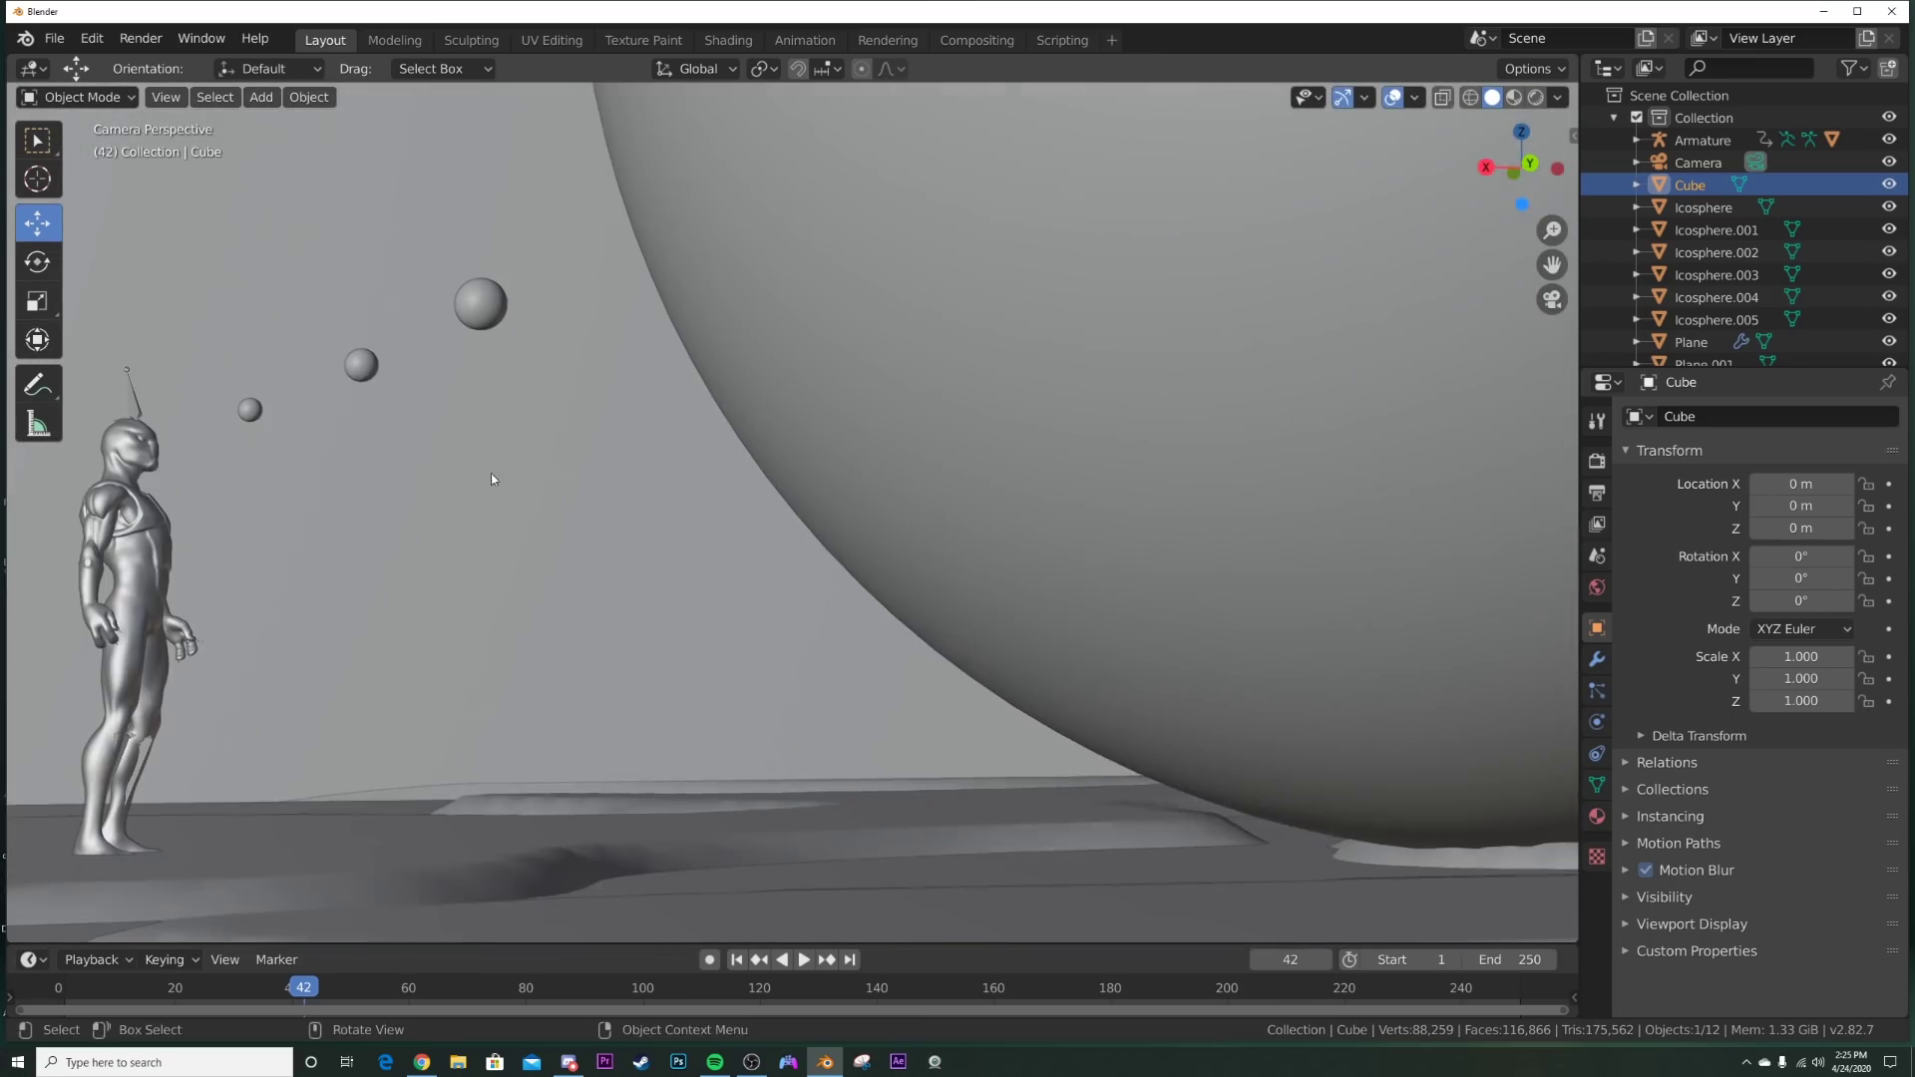
middle_click_drag(491, 478, 714, 477, "shift")
Step: Give the largest trail sphere a new material with an Emission surface
key("z")
left_click(714, 354)
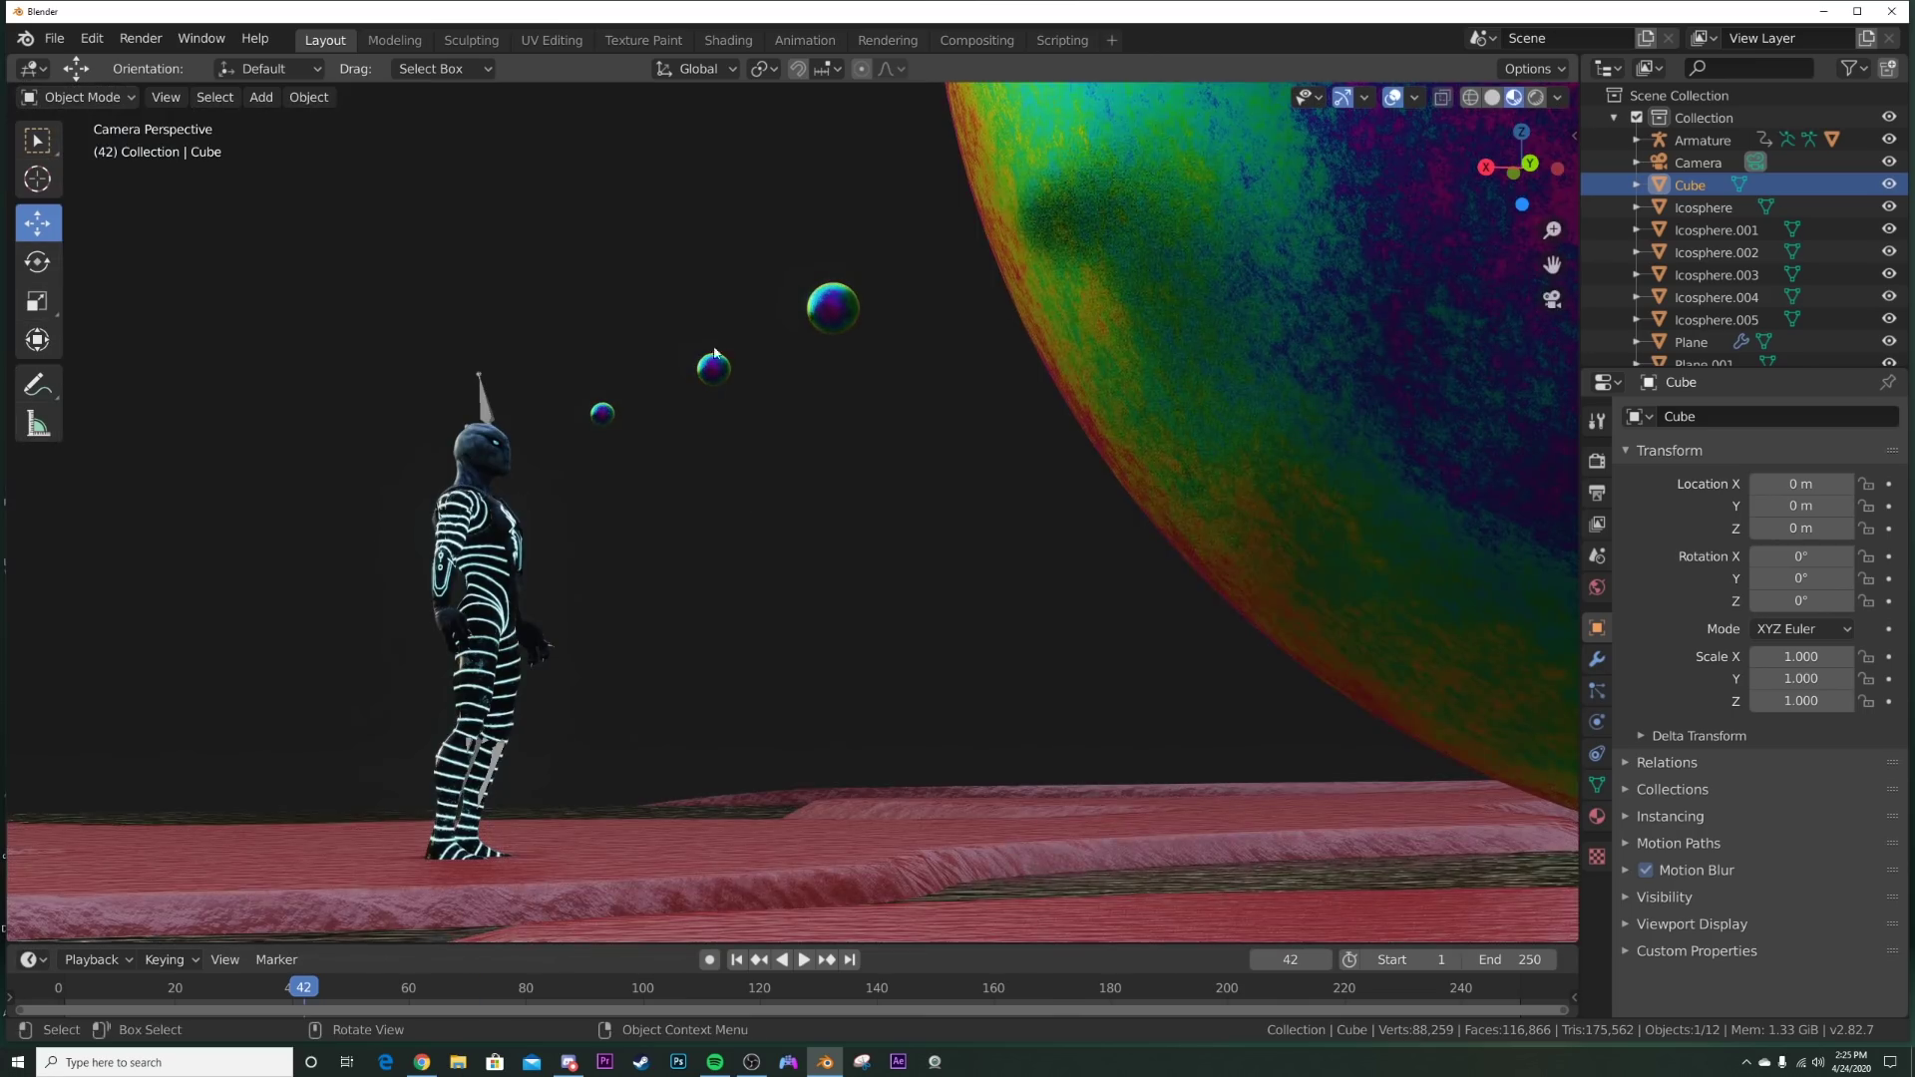
left_click(815, 319)
left_click(1596, 815)
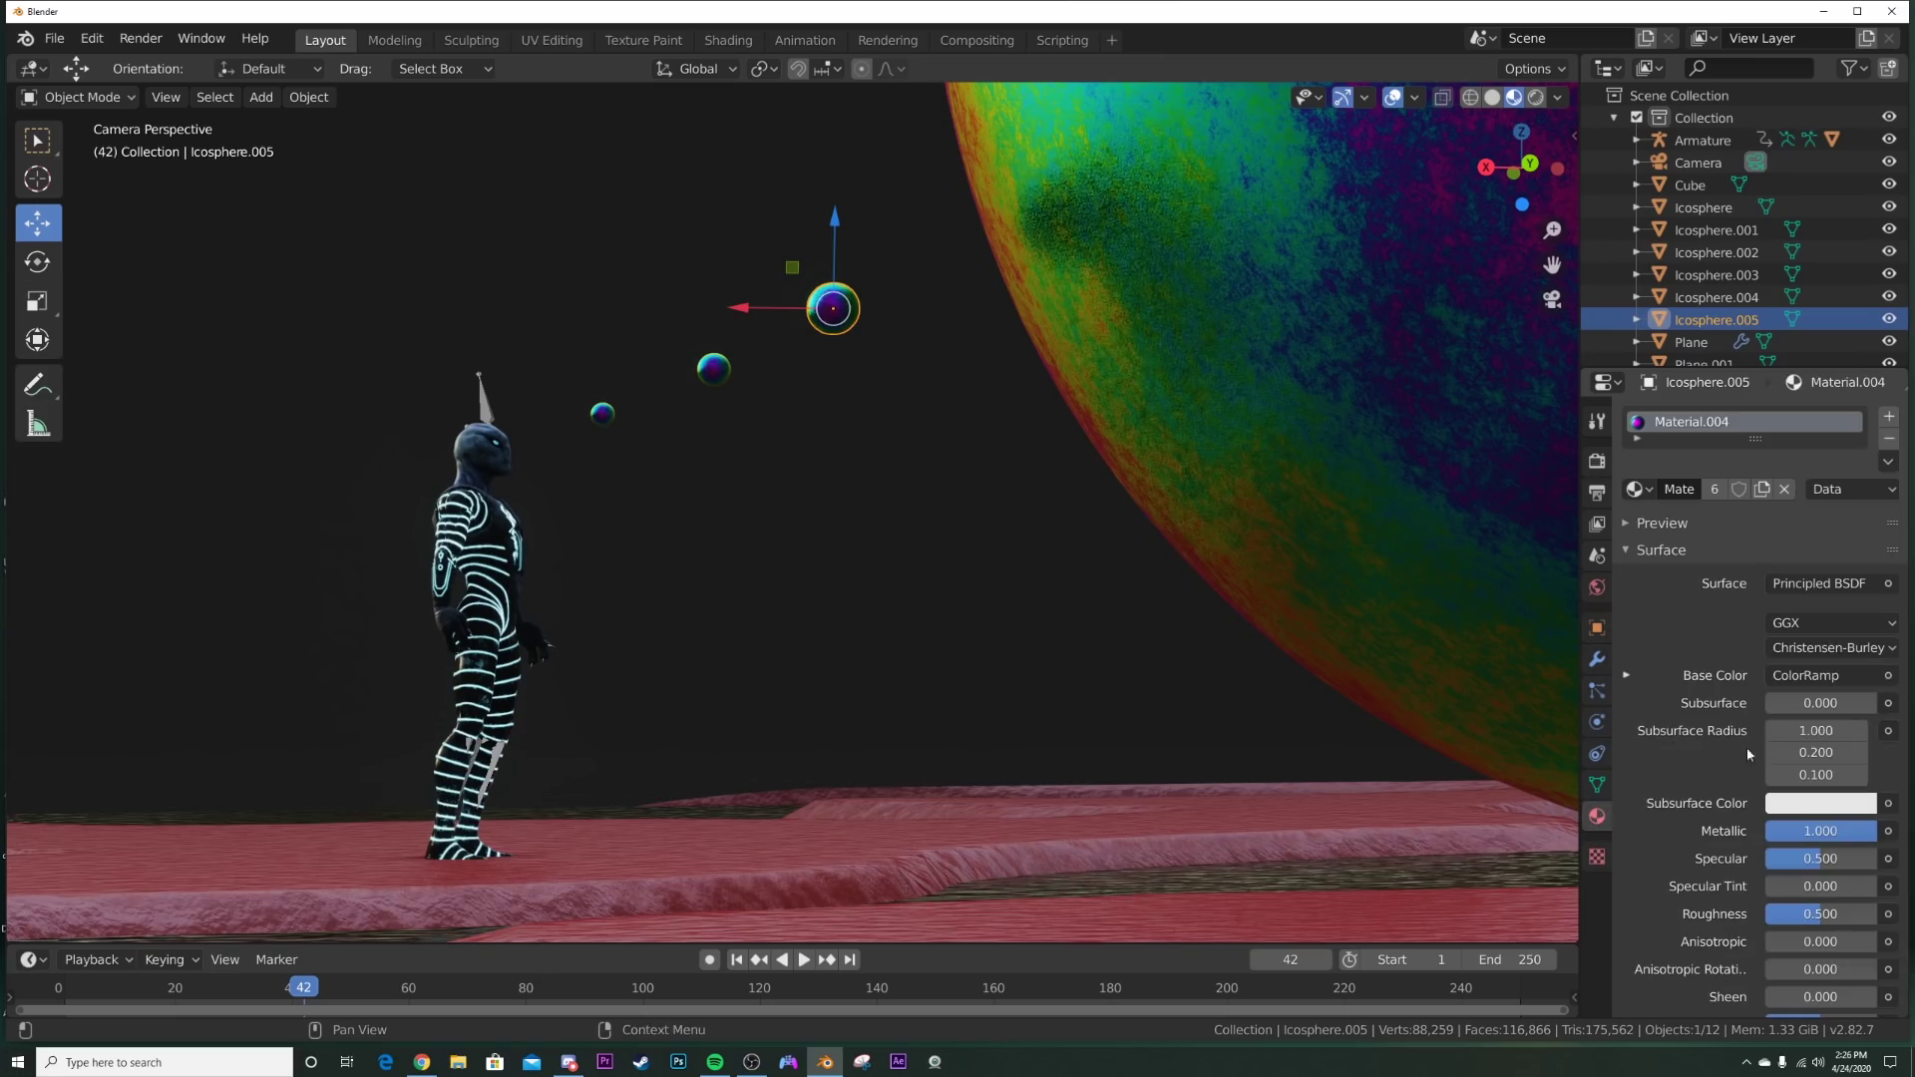
left_click(1784, 488)
left_click(1727, 490)
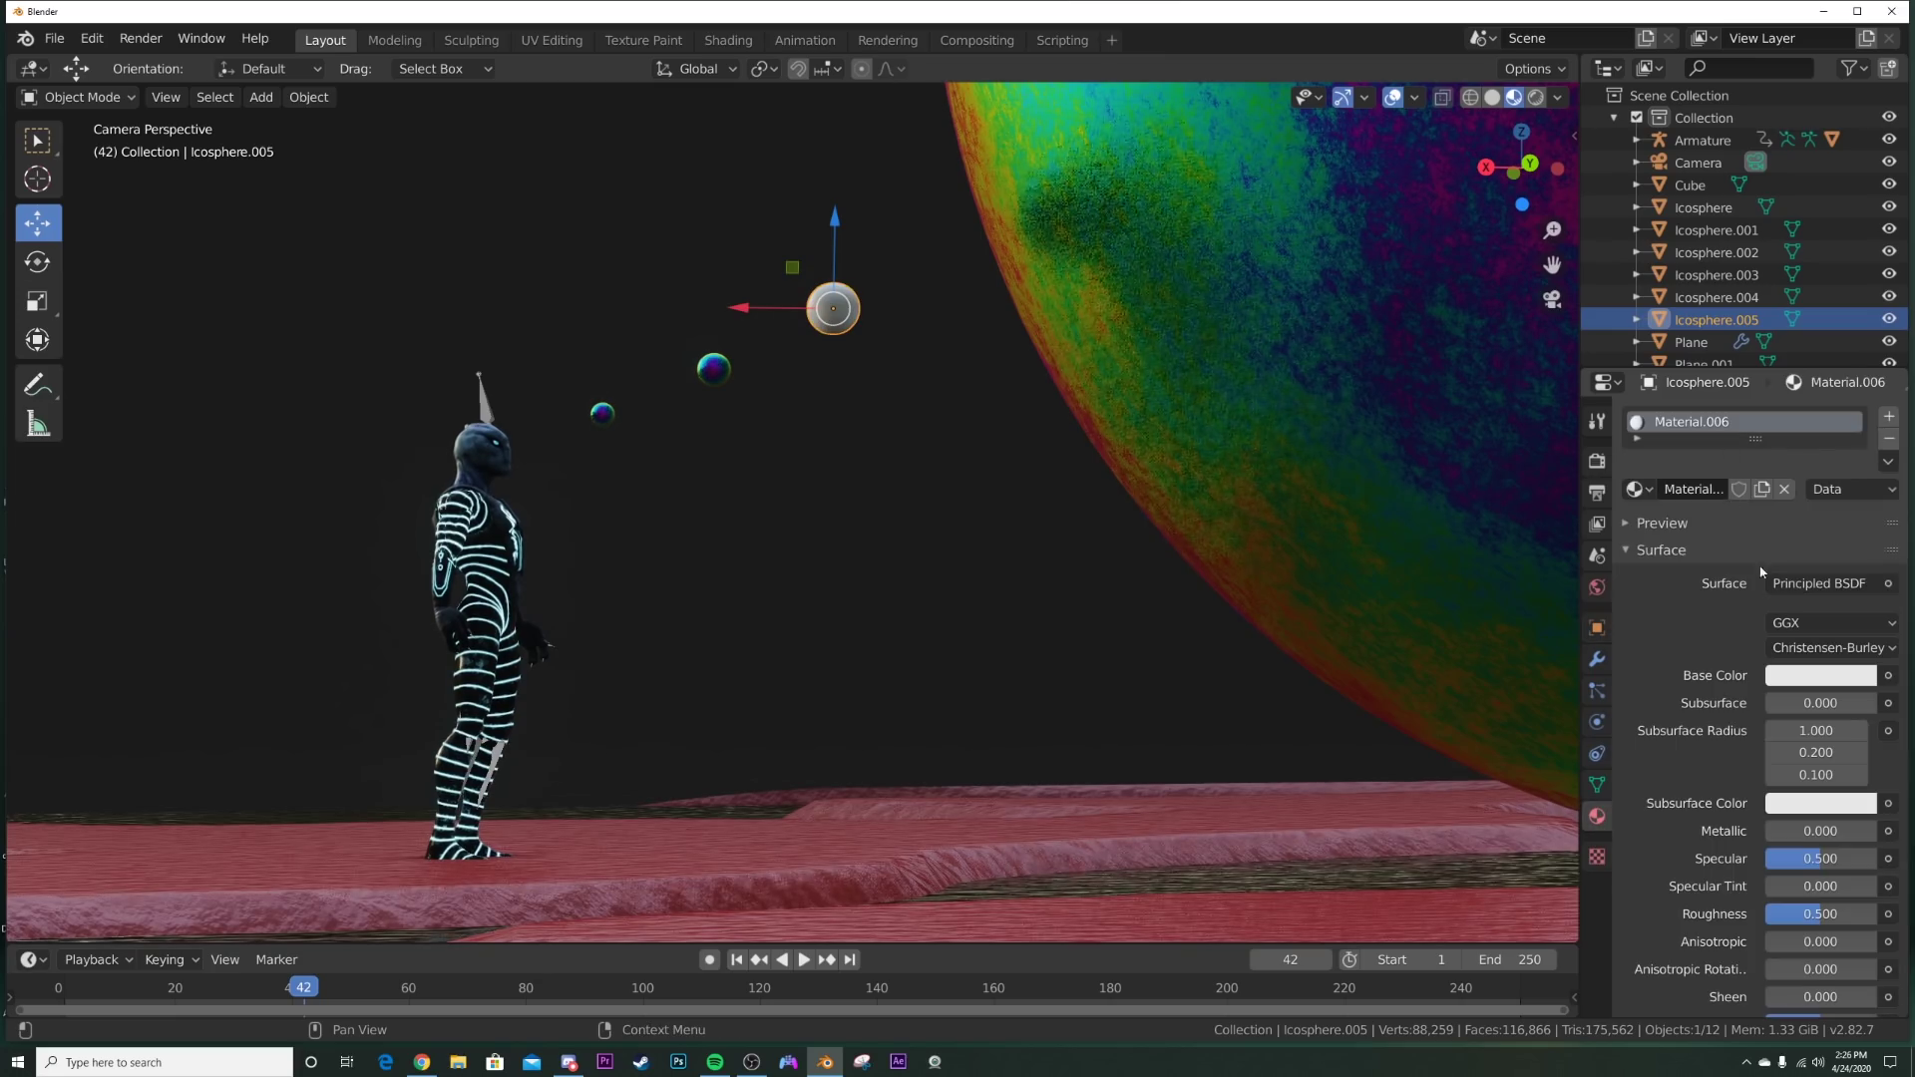
left_click(1805, 587)
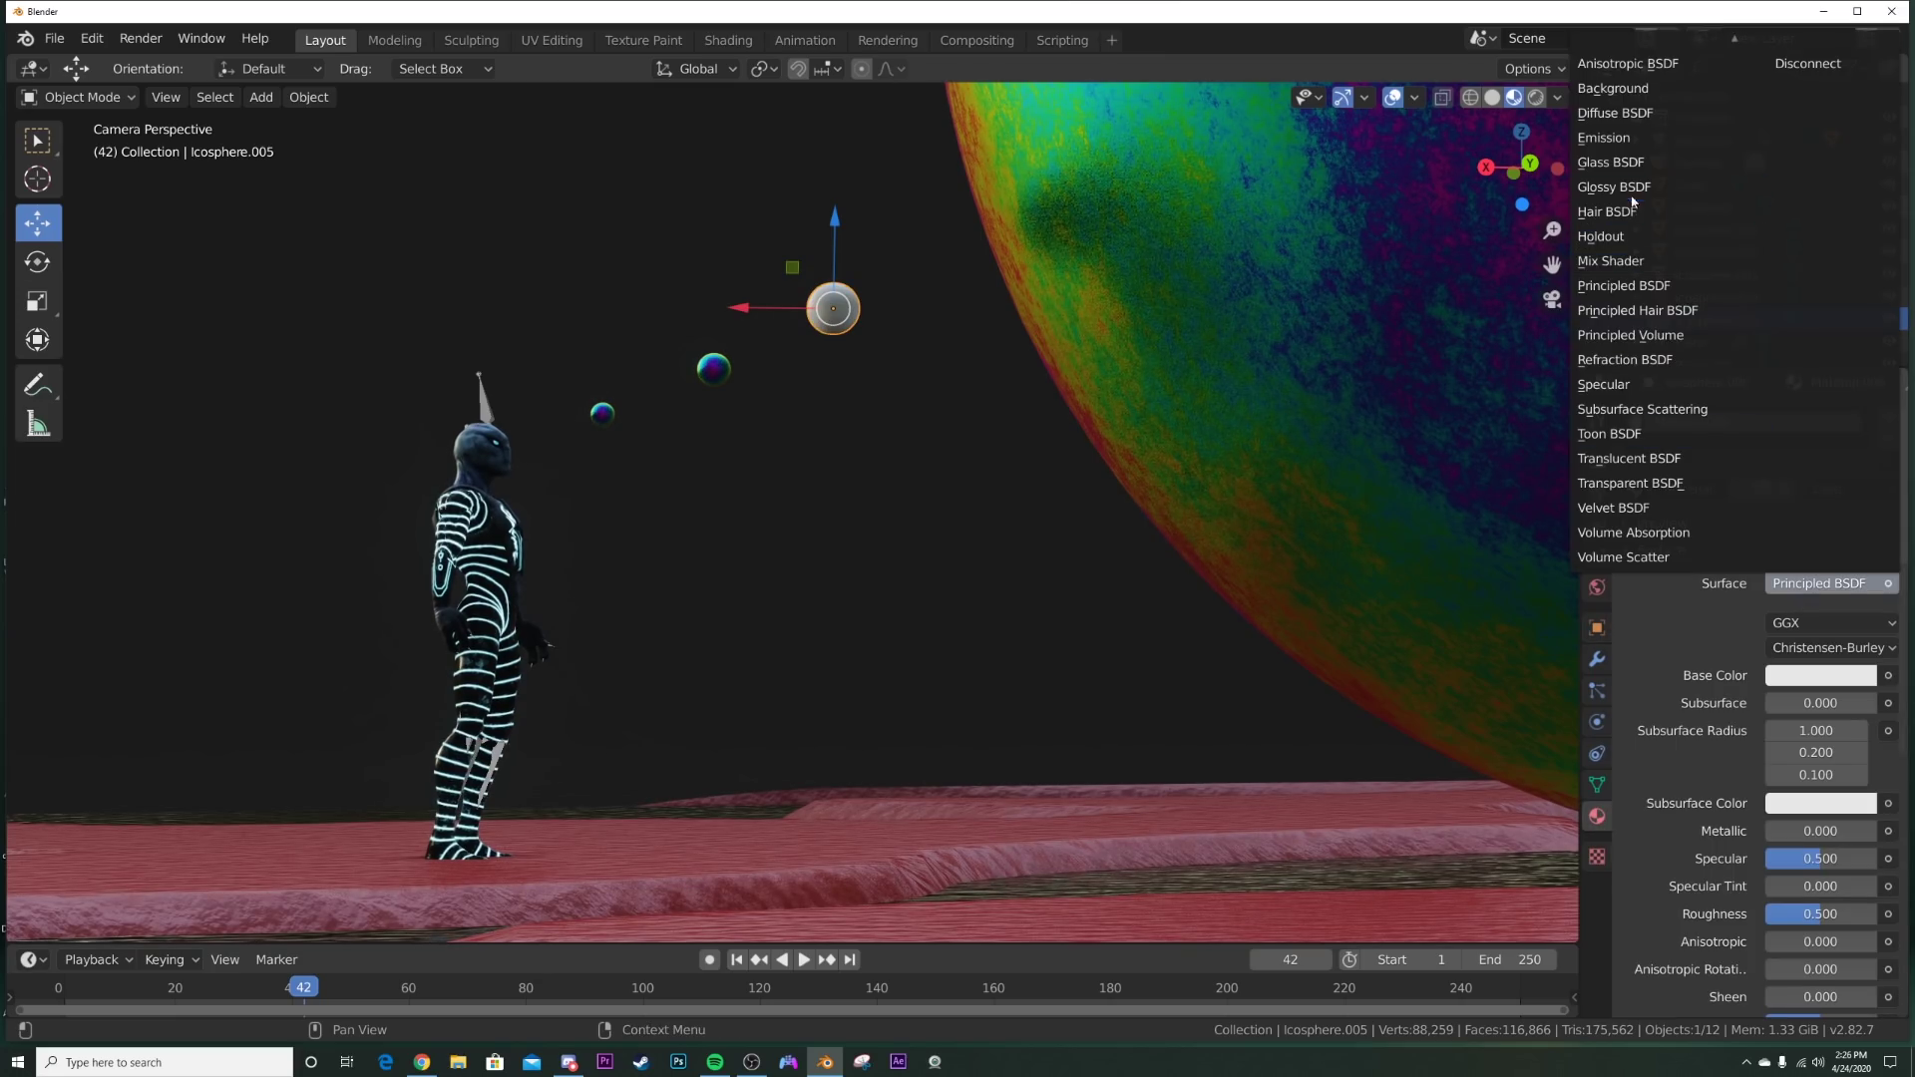
left_click(1622, 140)
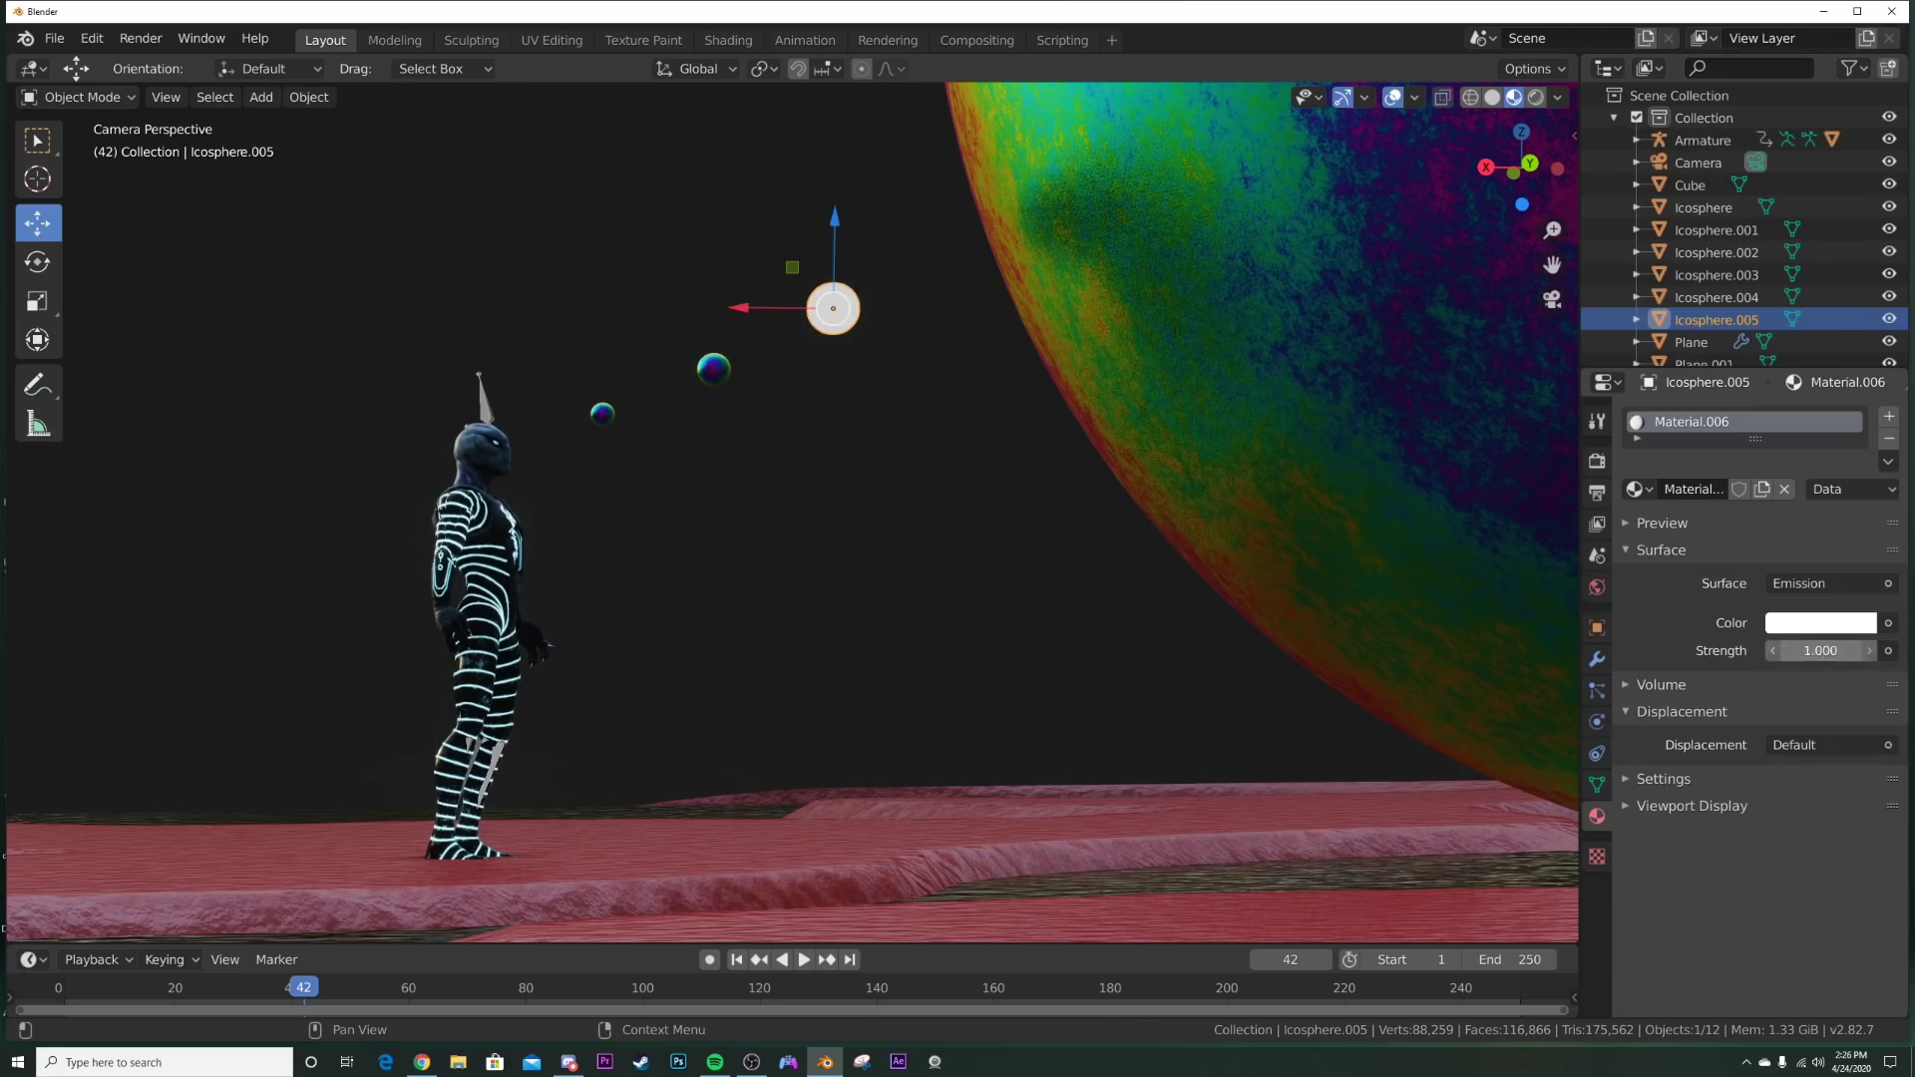
Step: Set the emission Strength to 100 and the glow colour to blue
left_click(1815, 651)
type("100")
key("Return")
left_click(1821, 622)
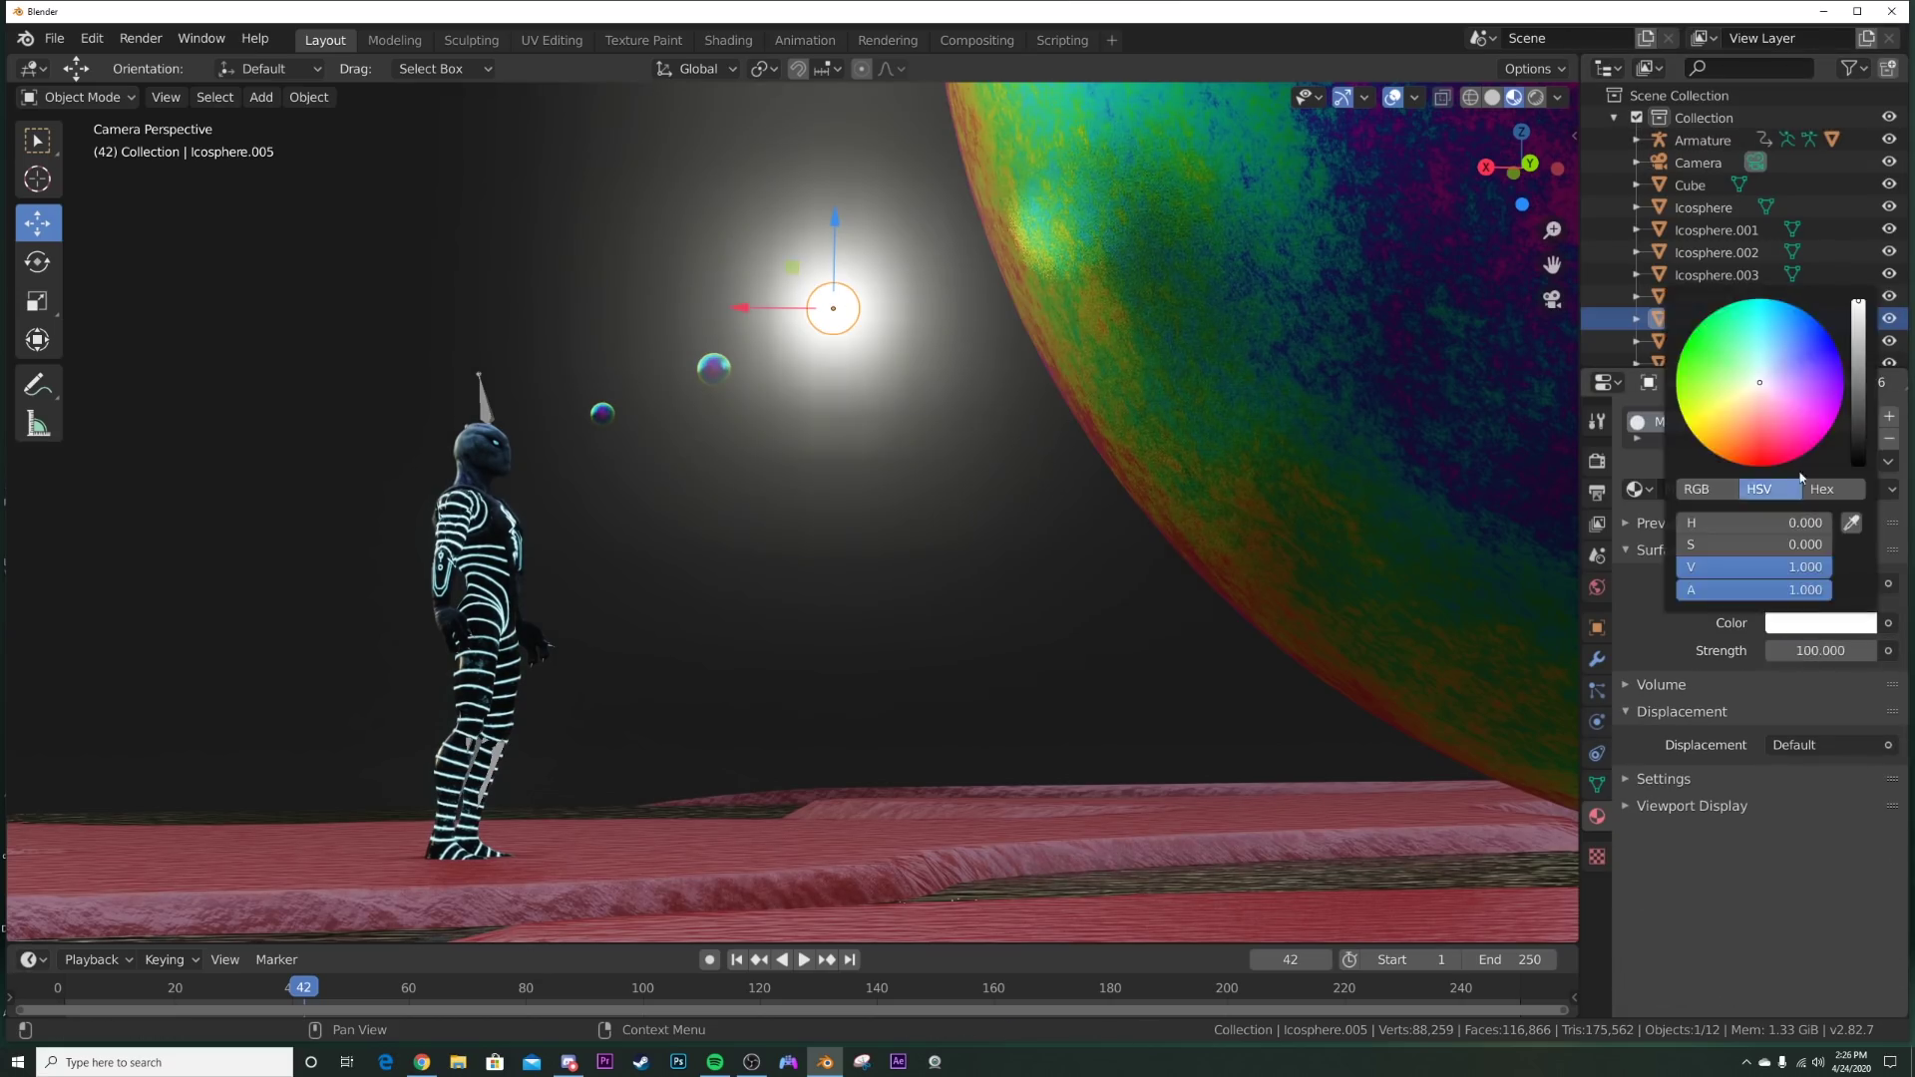
left_click(1798, 307)
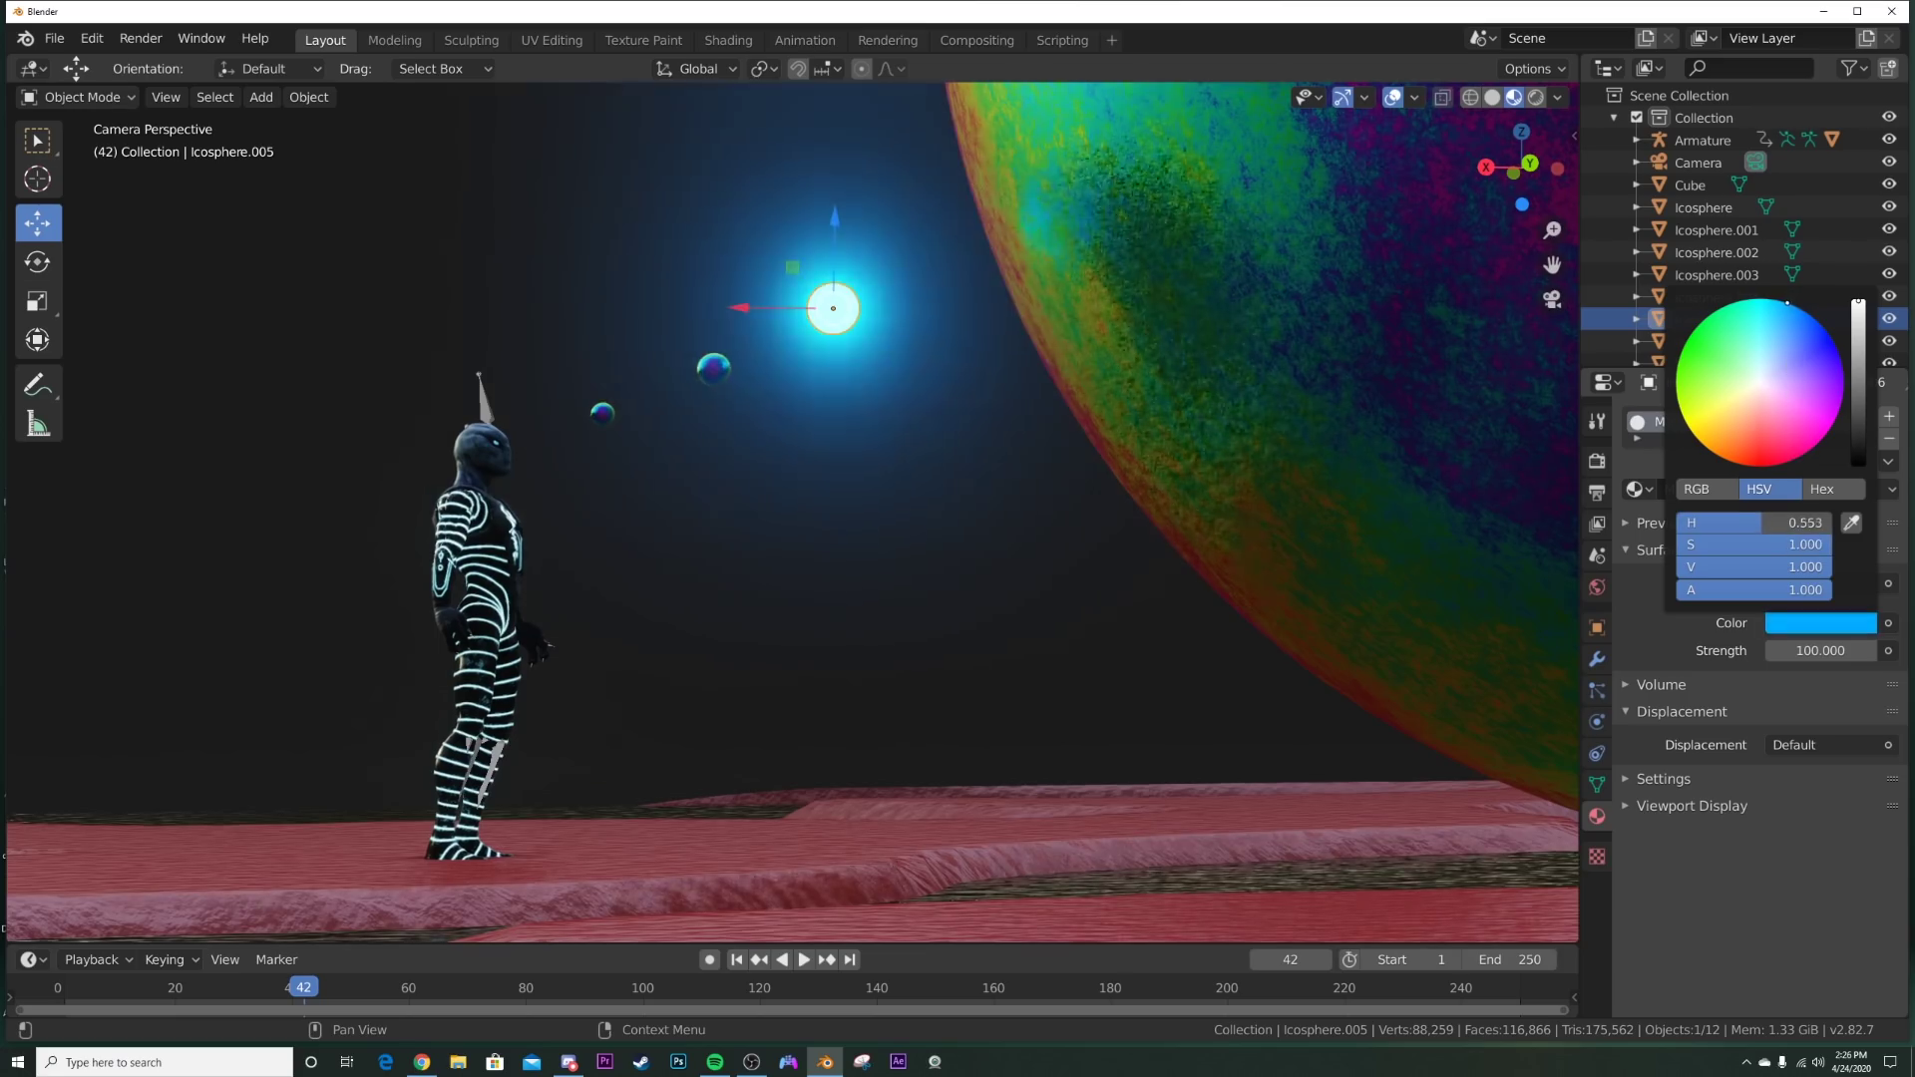
left_click(706, 399)
Step: Link the blue emission material from the glowing orb to the other two small orbs
left_click(601, 415)
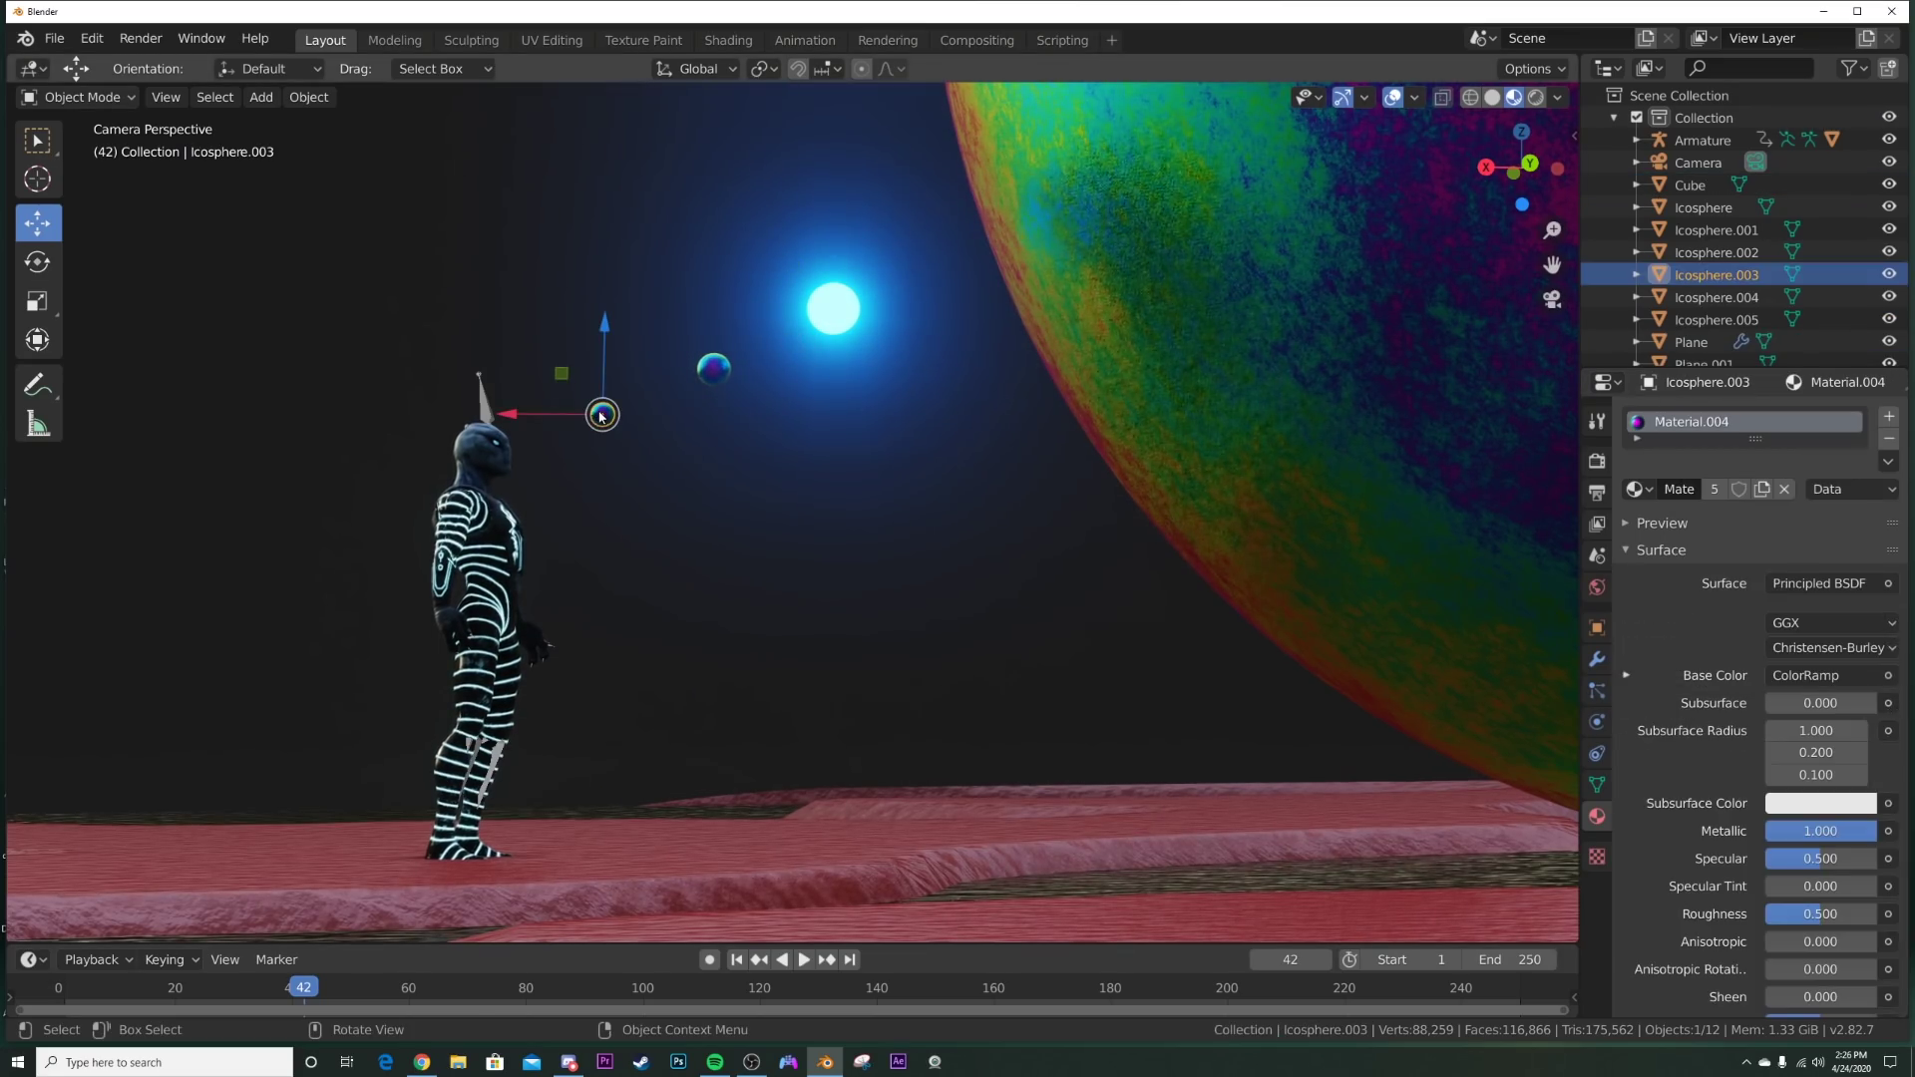
left_click(713, 372, "shift")
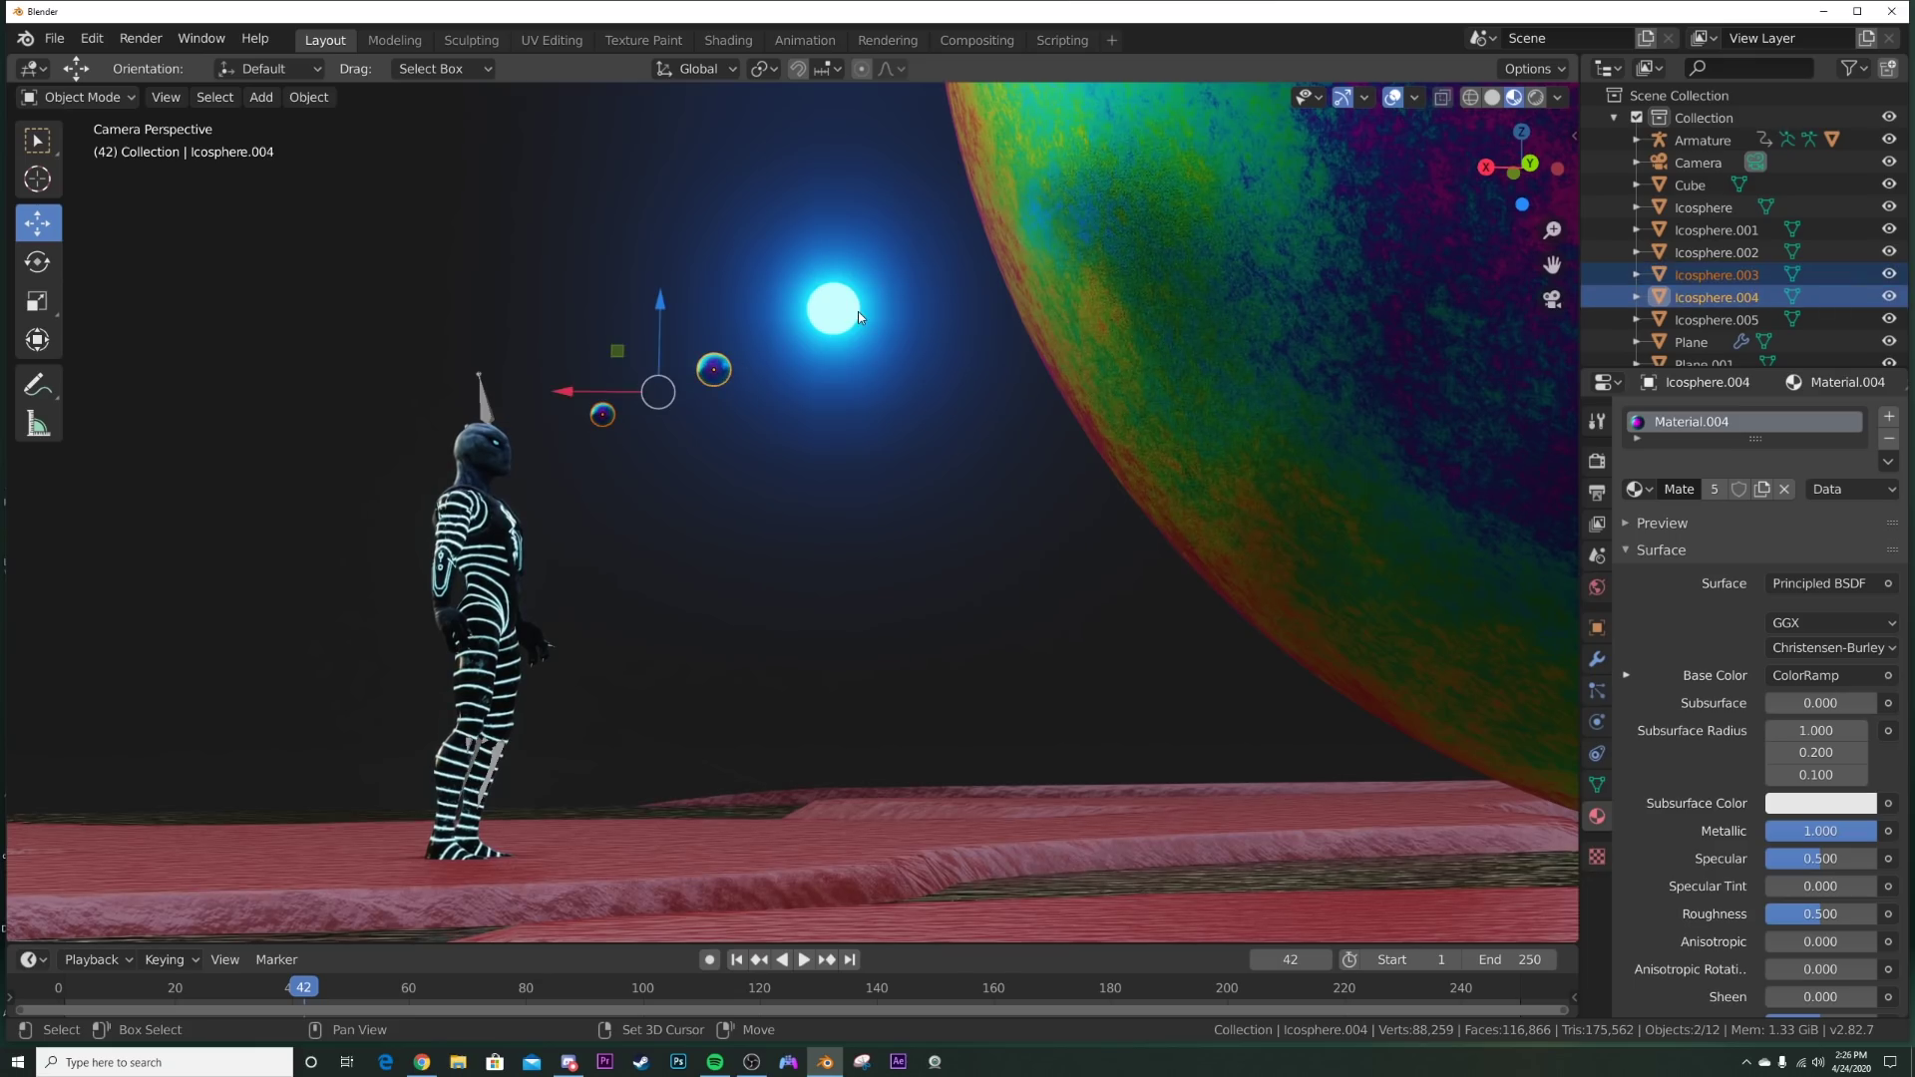
left_click(849, 309, "shift")
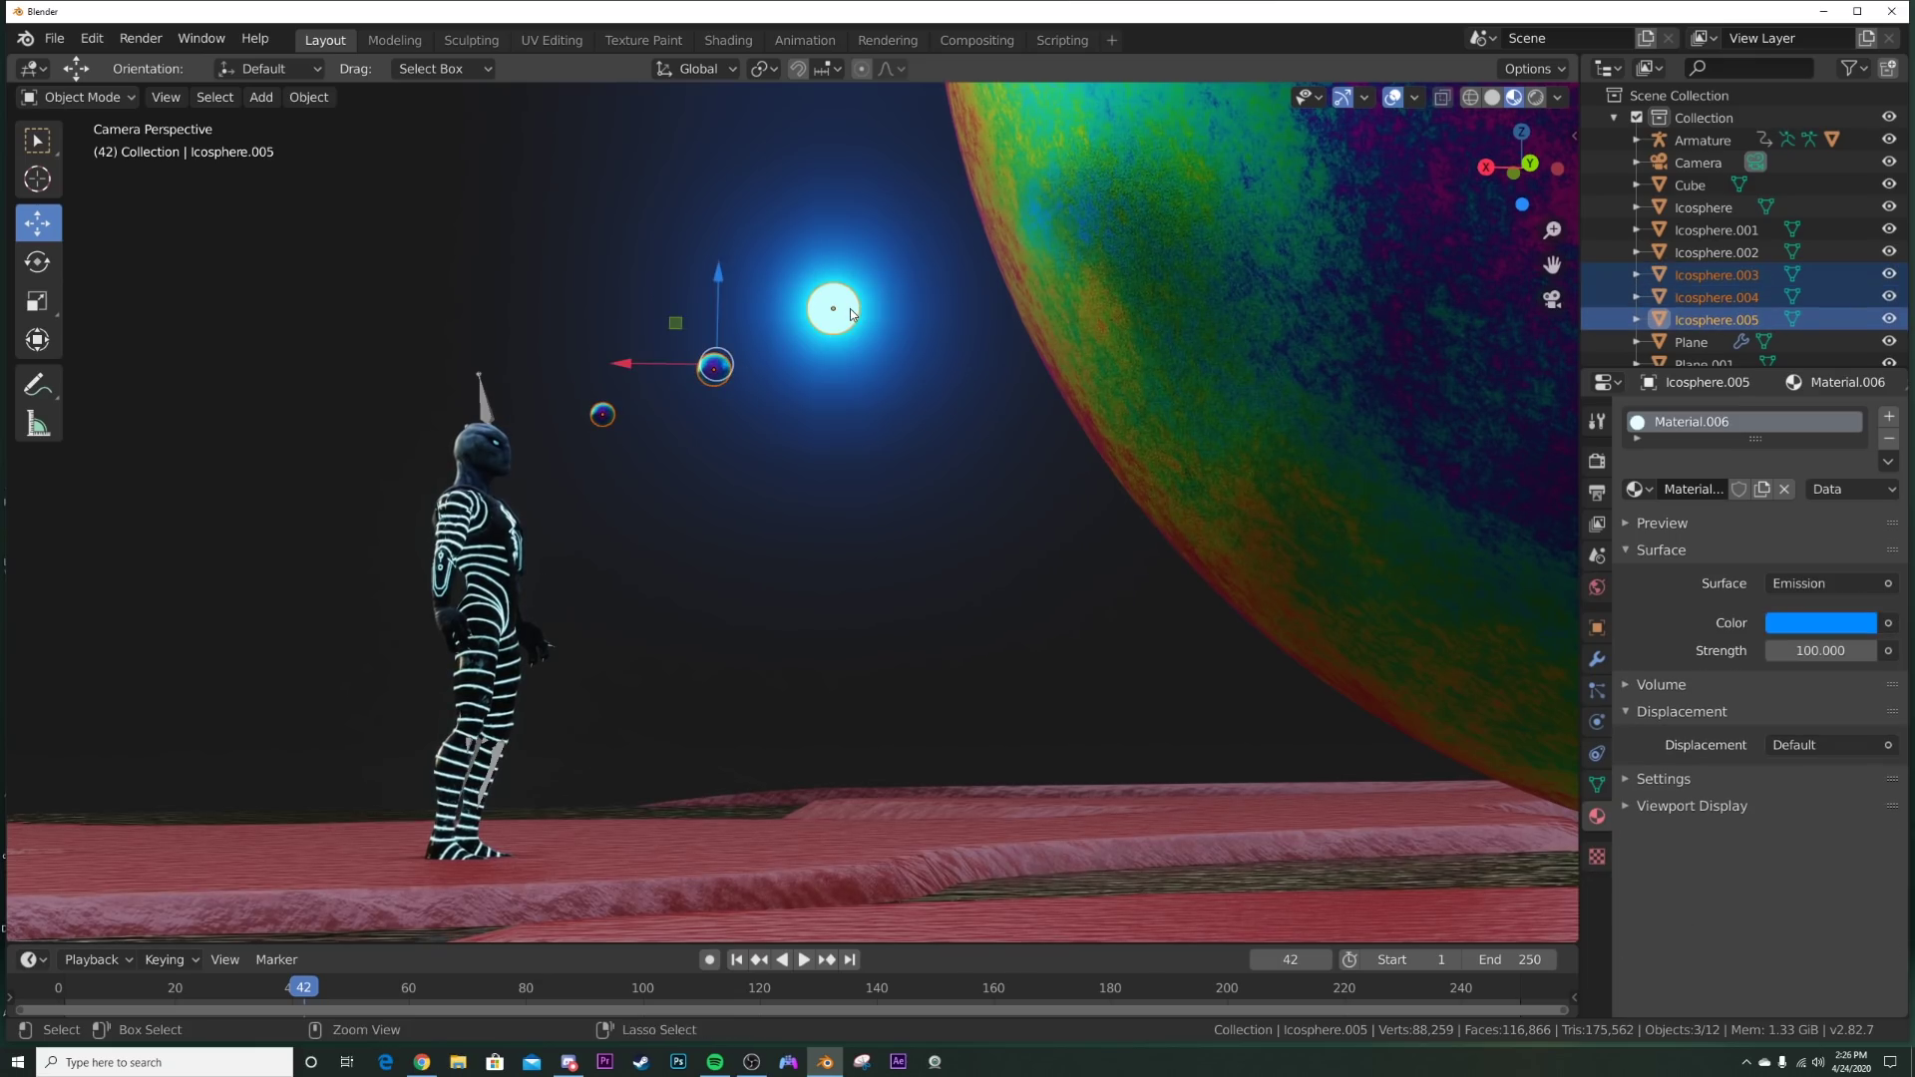
key("ctrl+l")
left_click(846, 366)
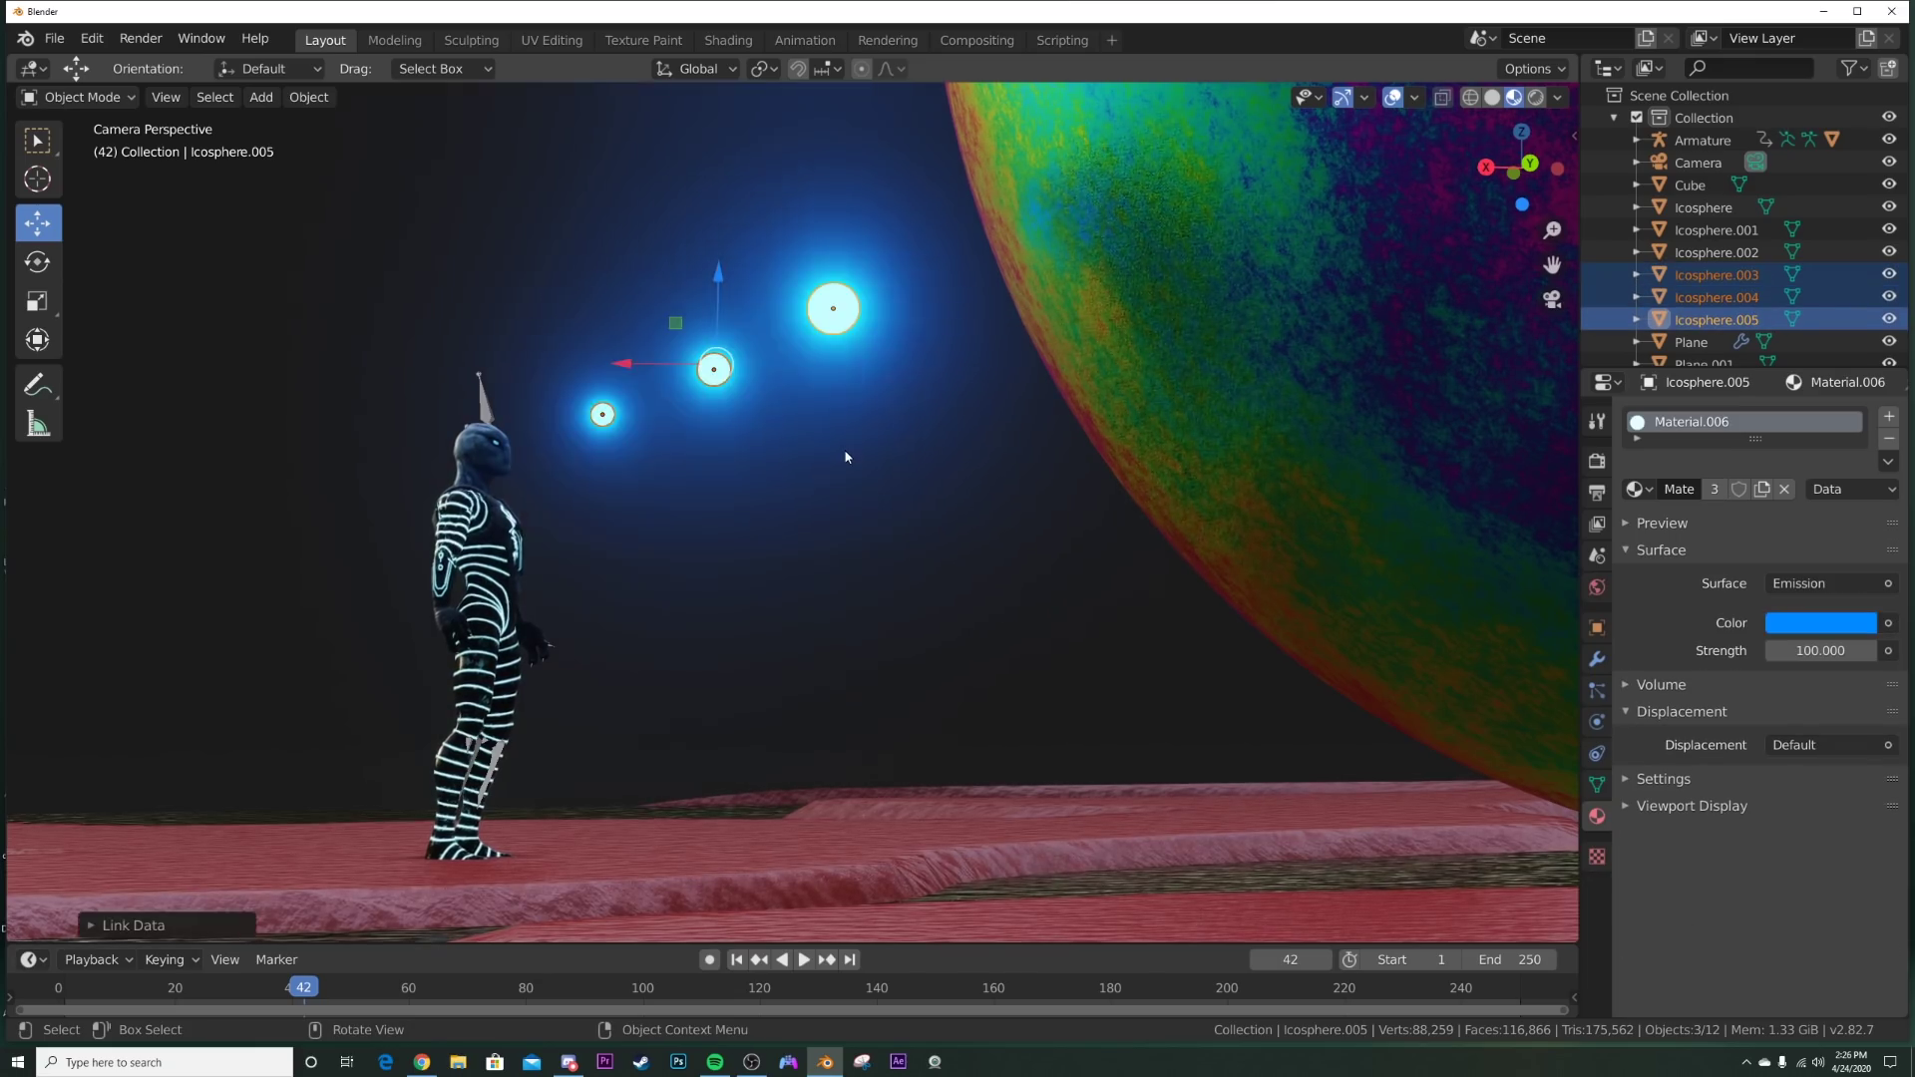
left_click(1033, 452)
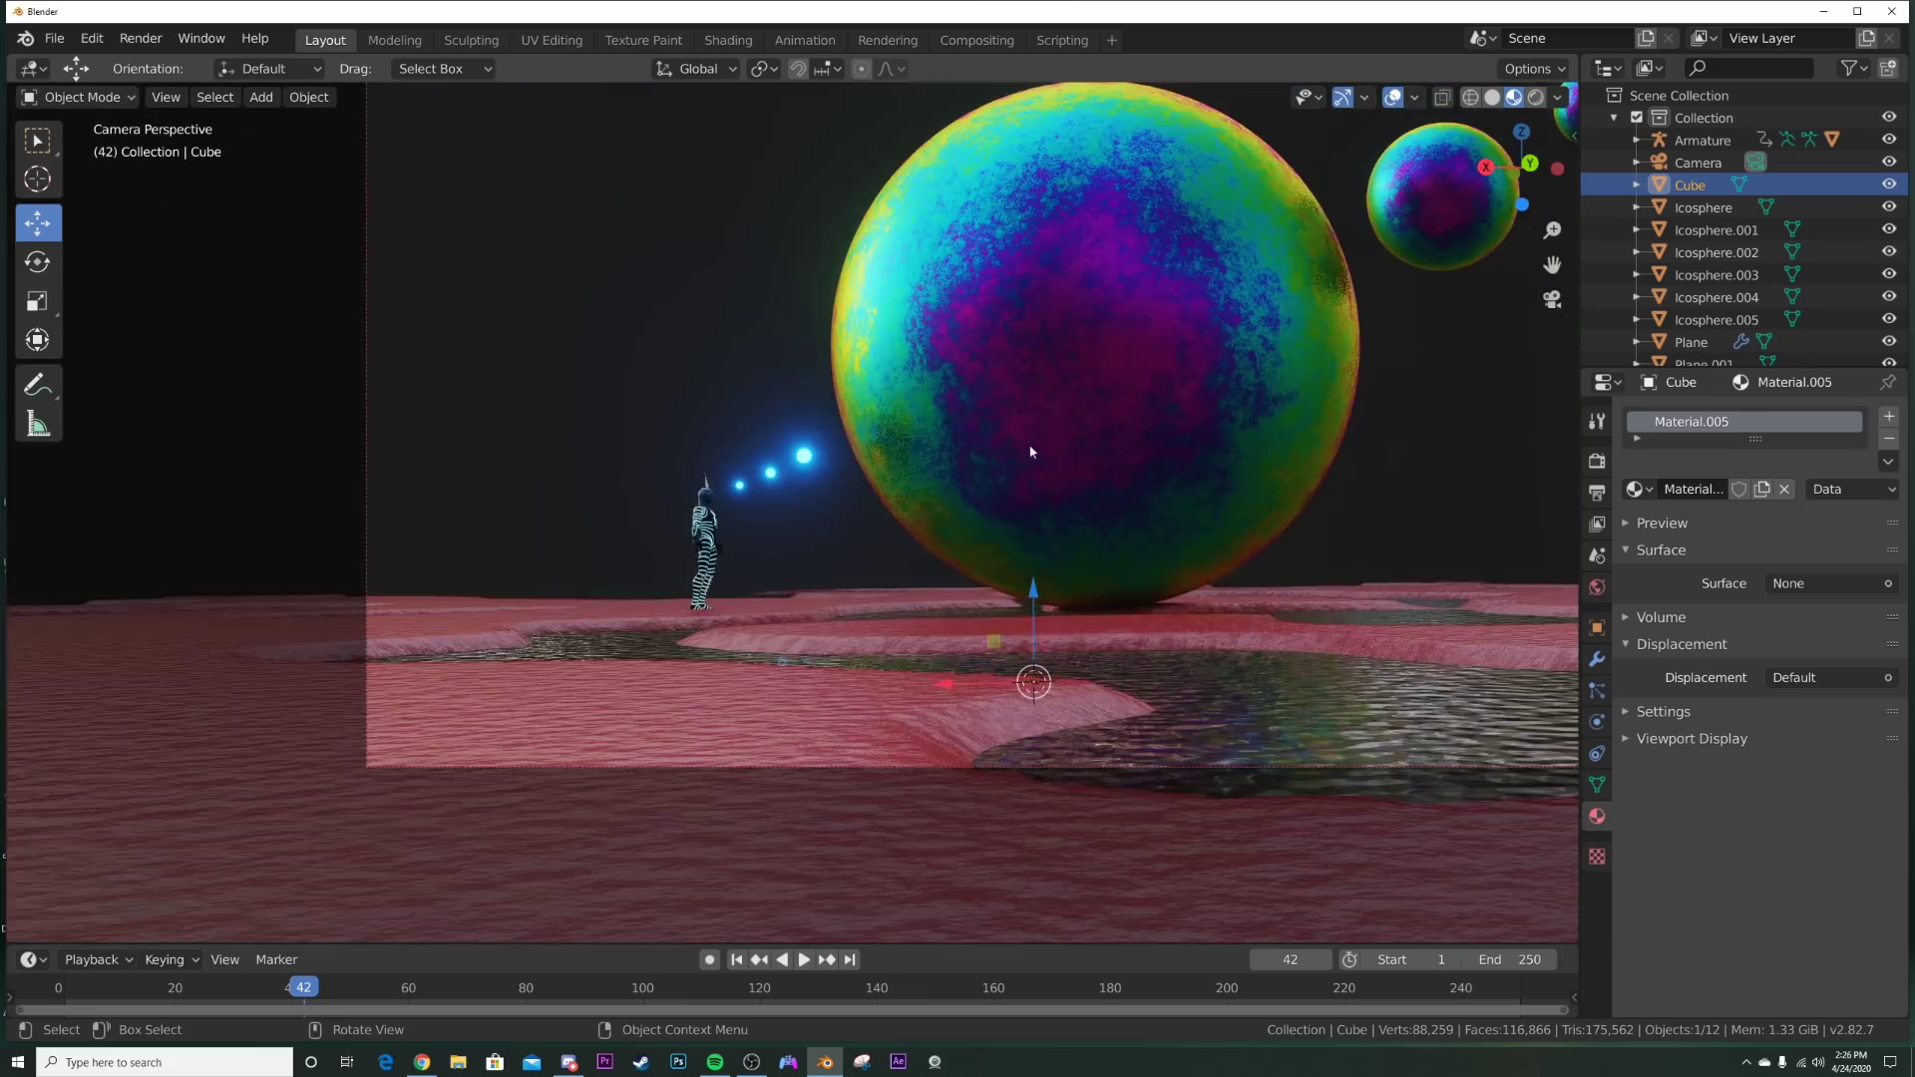
mouse_move(1336, 457)
middle_mouse_down("shift")
mouse_move(992, 536)
mouse_move(955, 525)
mouse_move(1142, 547)
middle_mouse_up("shift")
Step: In rendered preview, set World Strength to 30, then go back to the Layout workspace
key("z")
left_click(1179, 494)
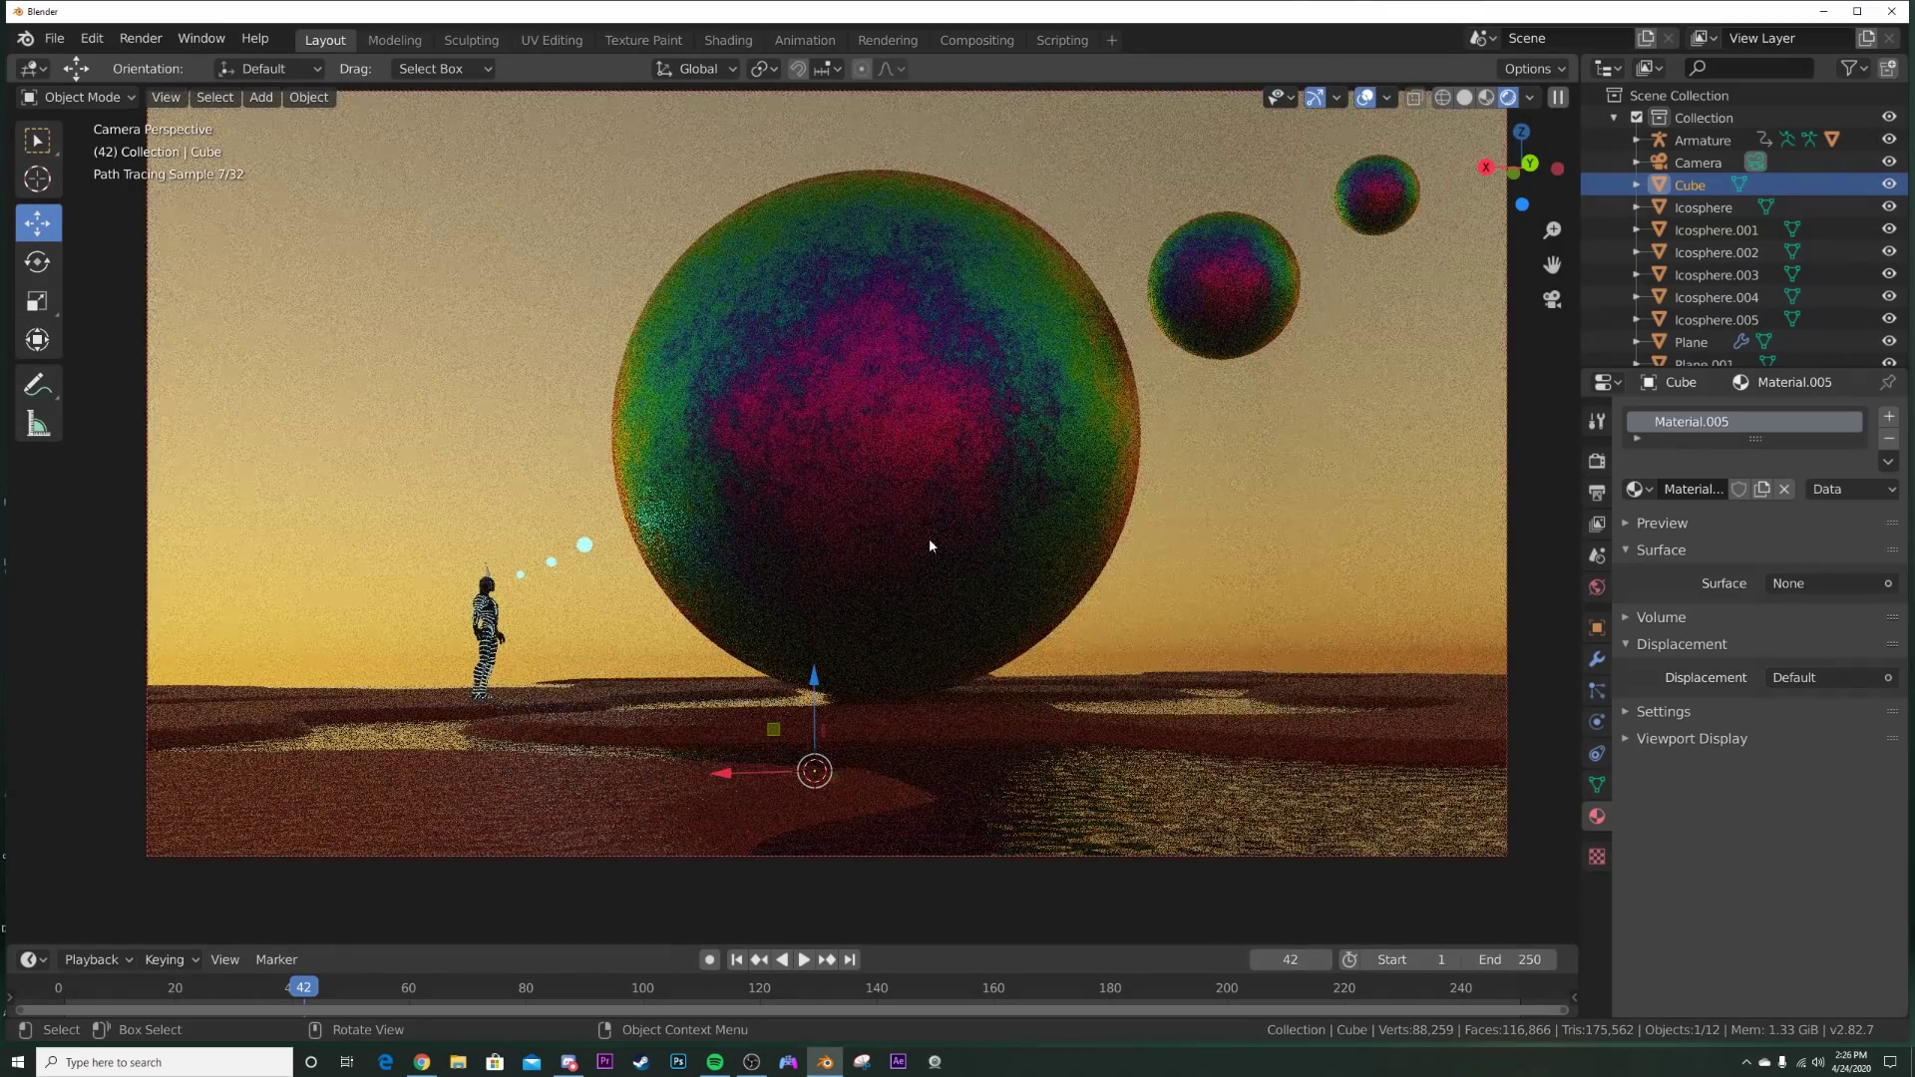
key("z")
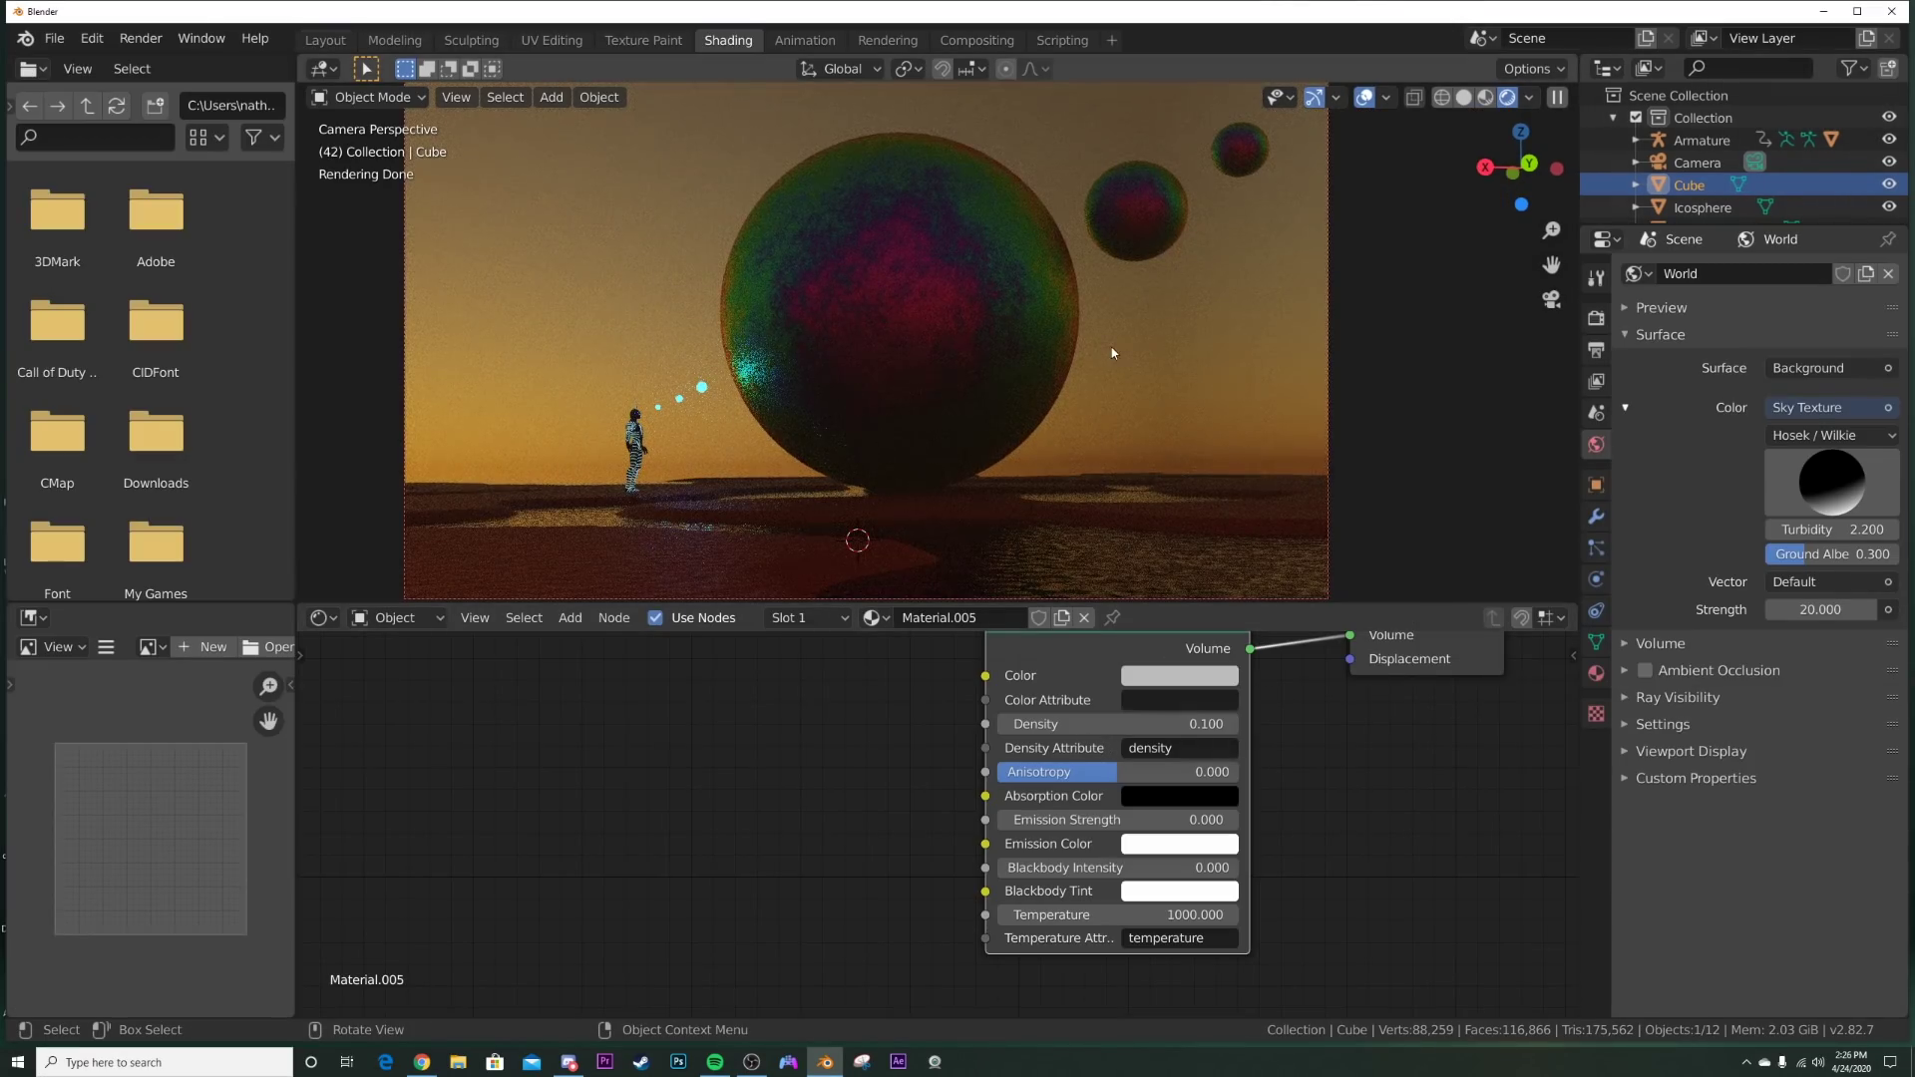
left_click(1824, 609)
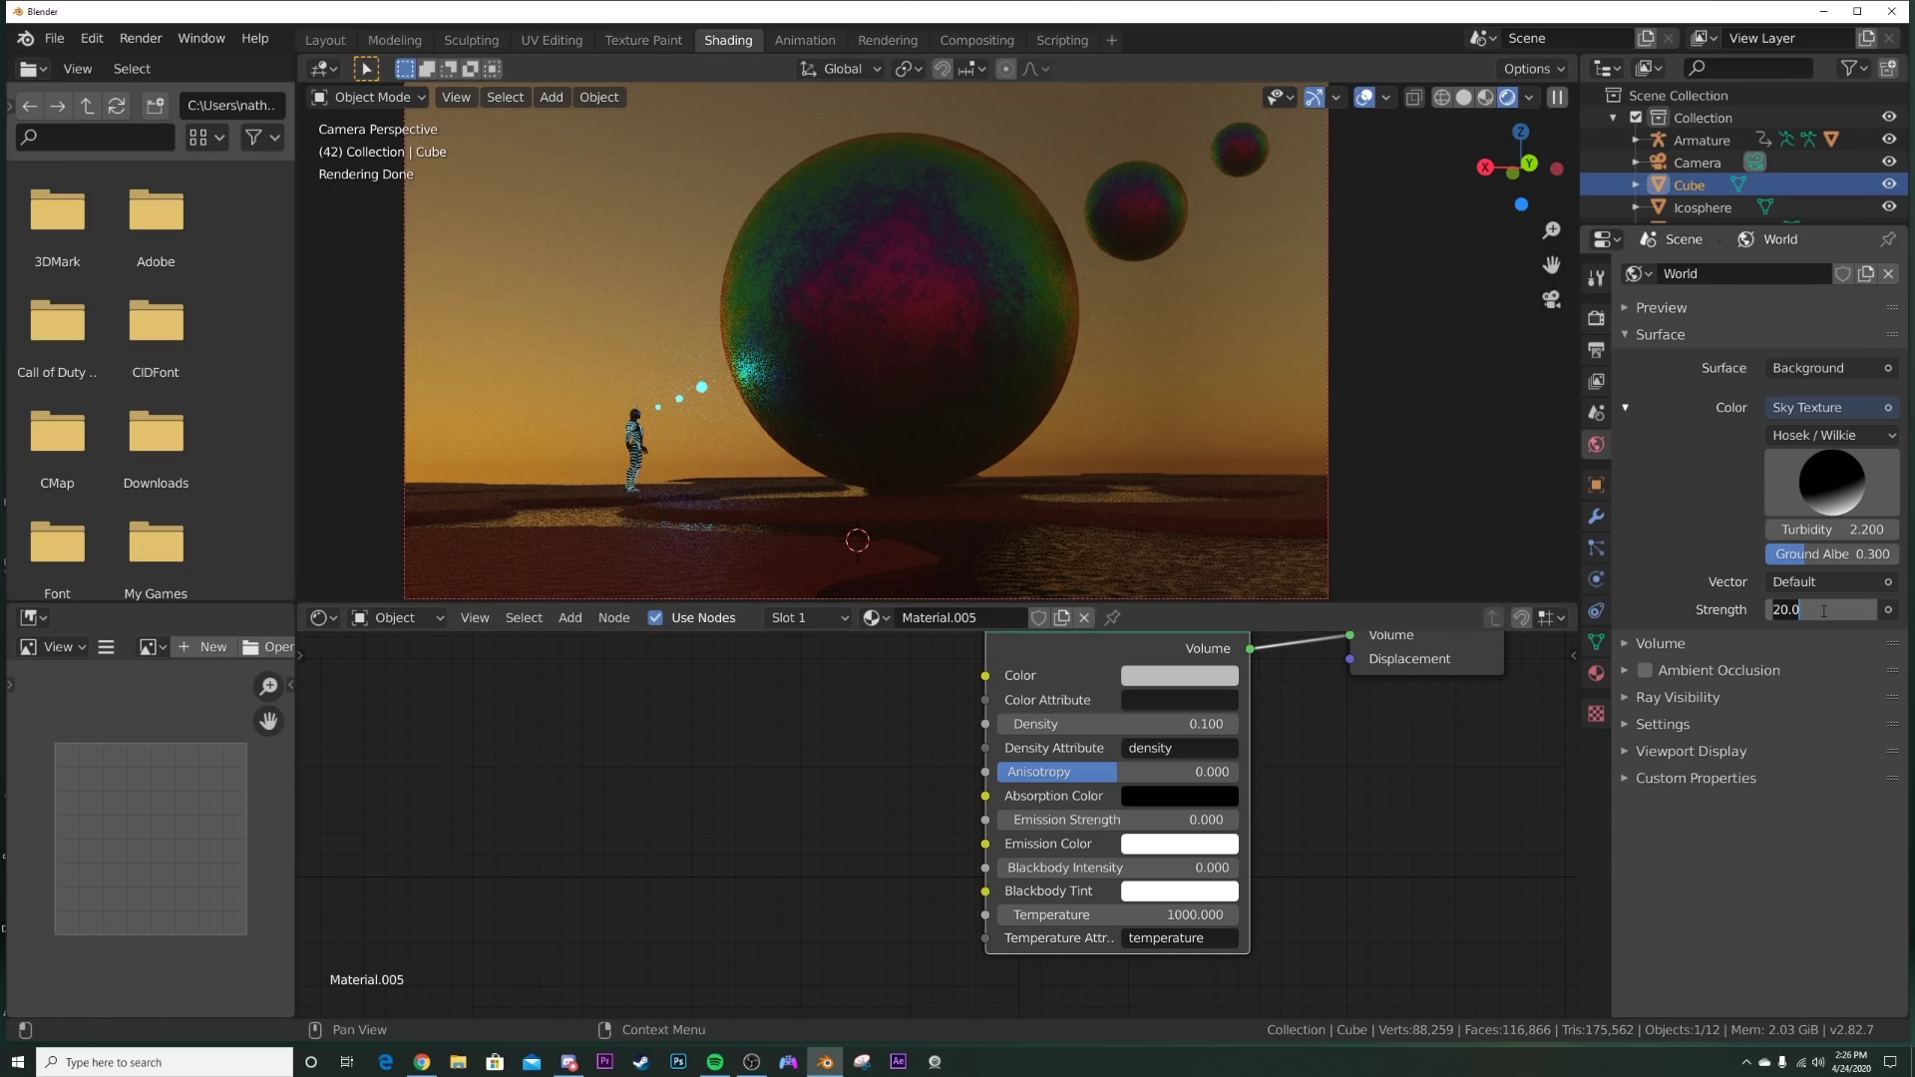
type("30")
key("Return")
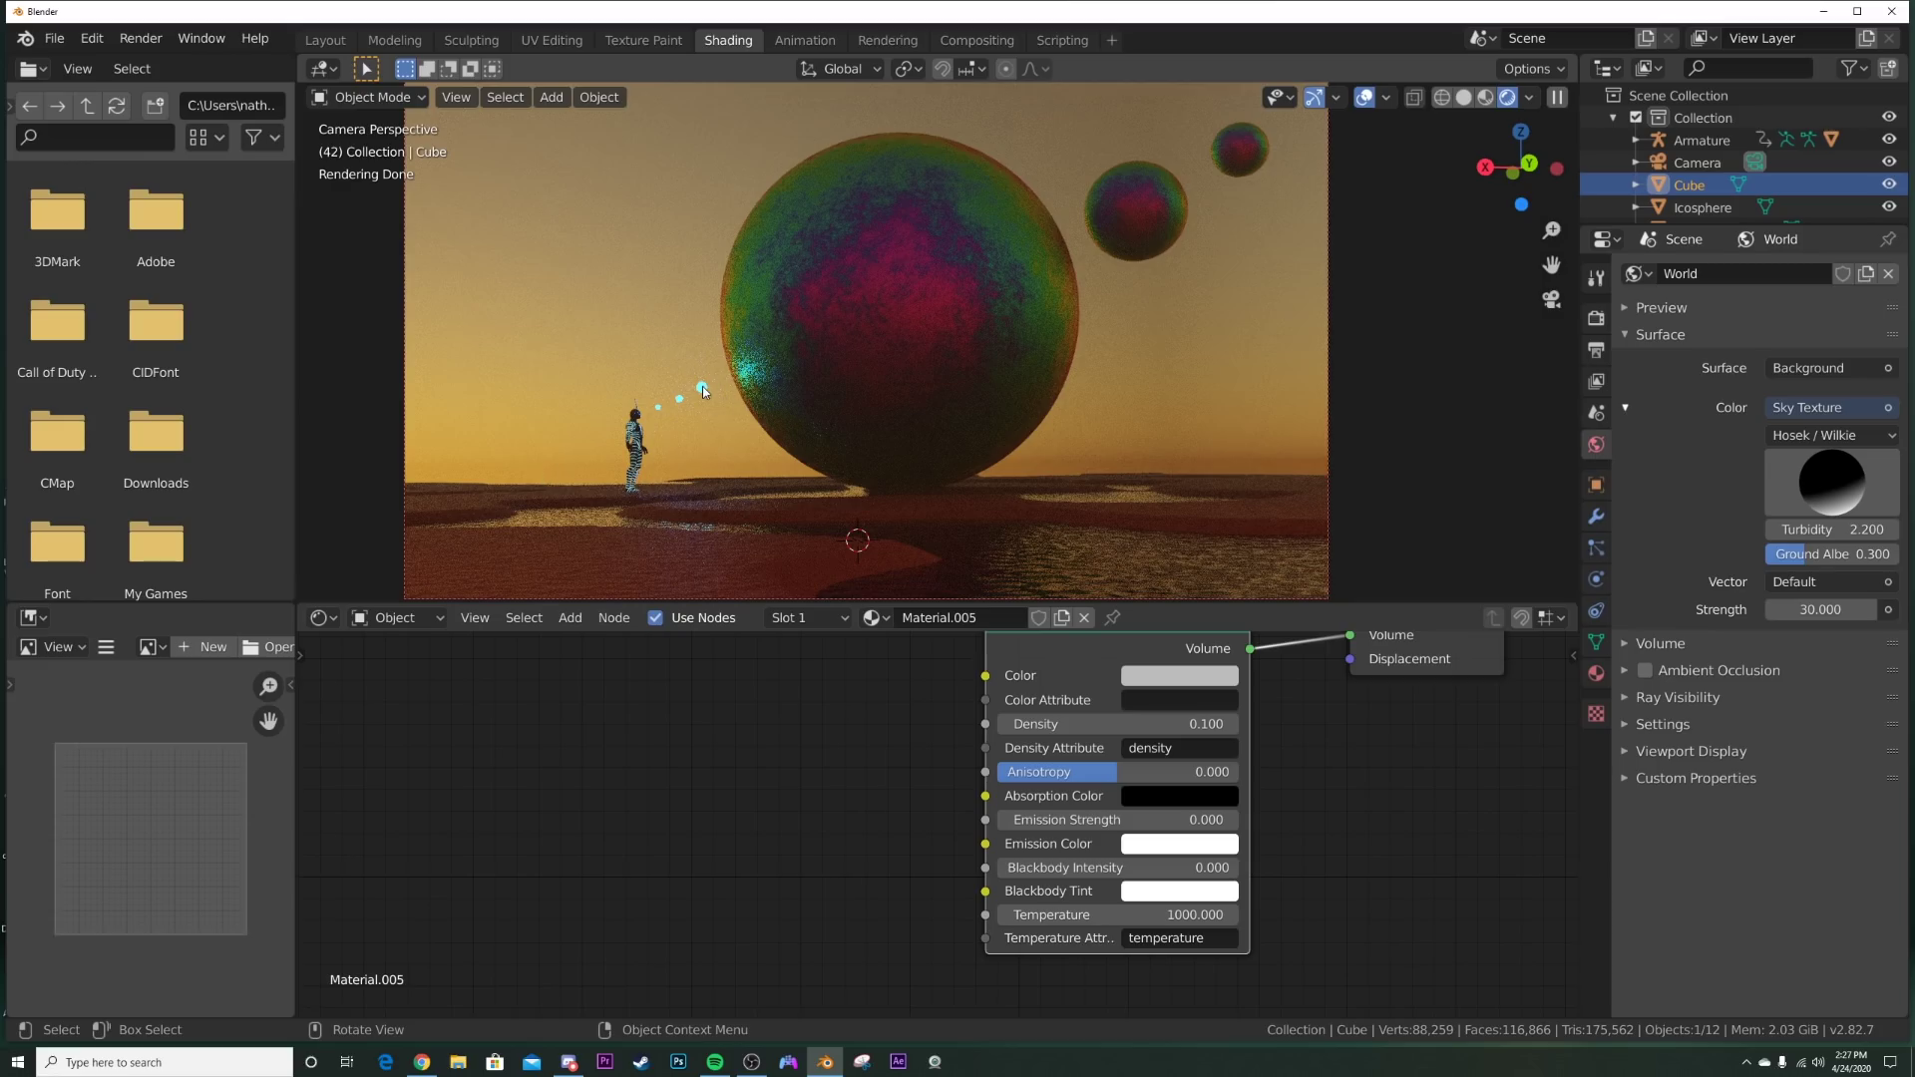
left_click(327, 40)
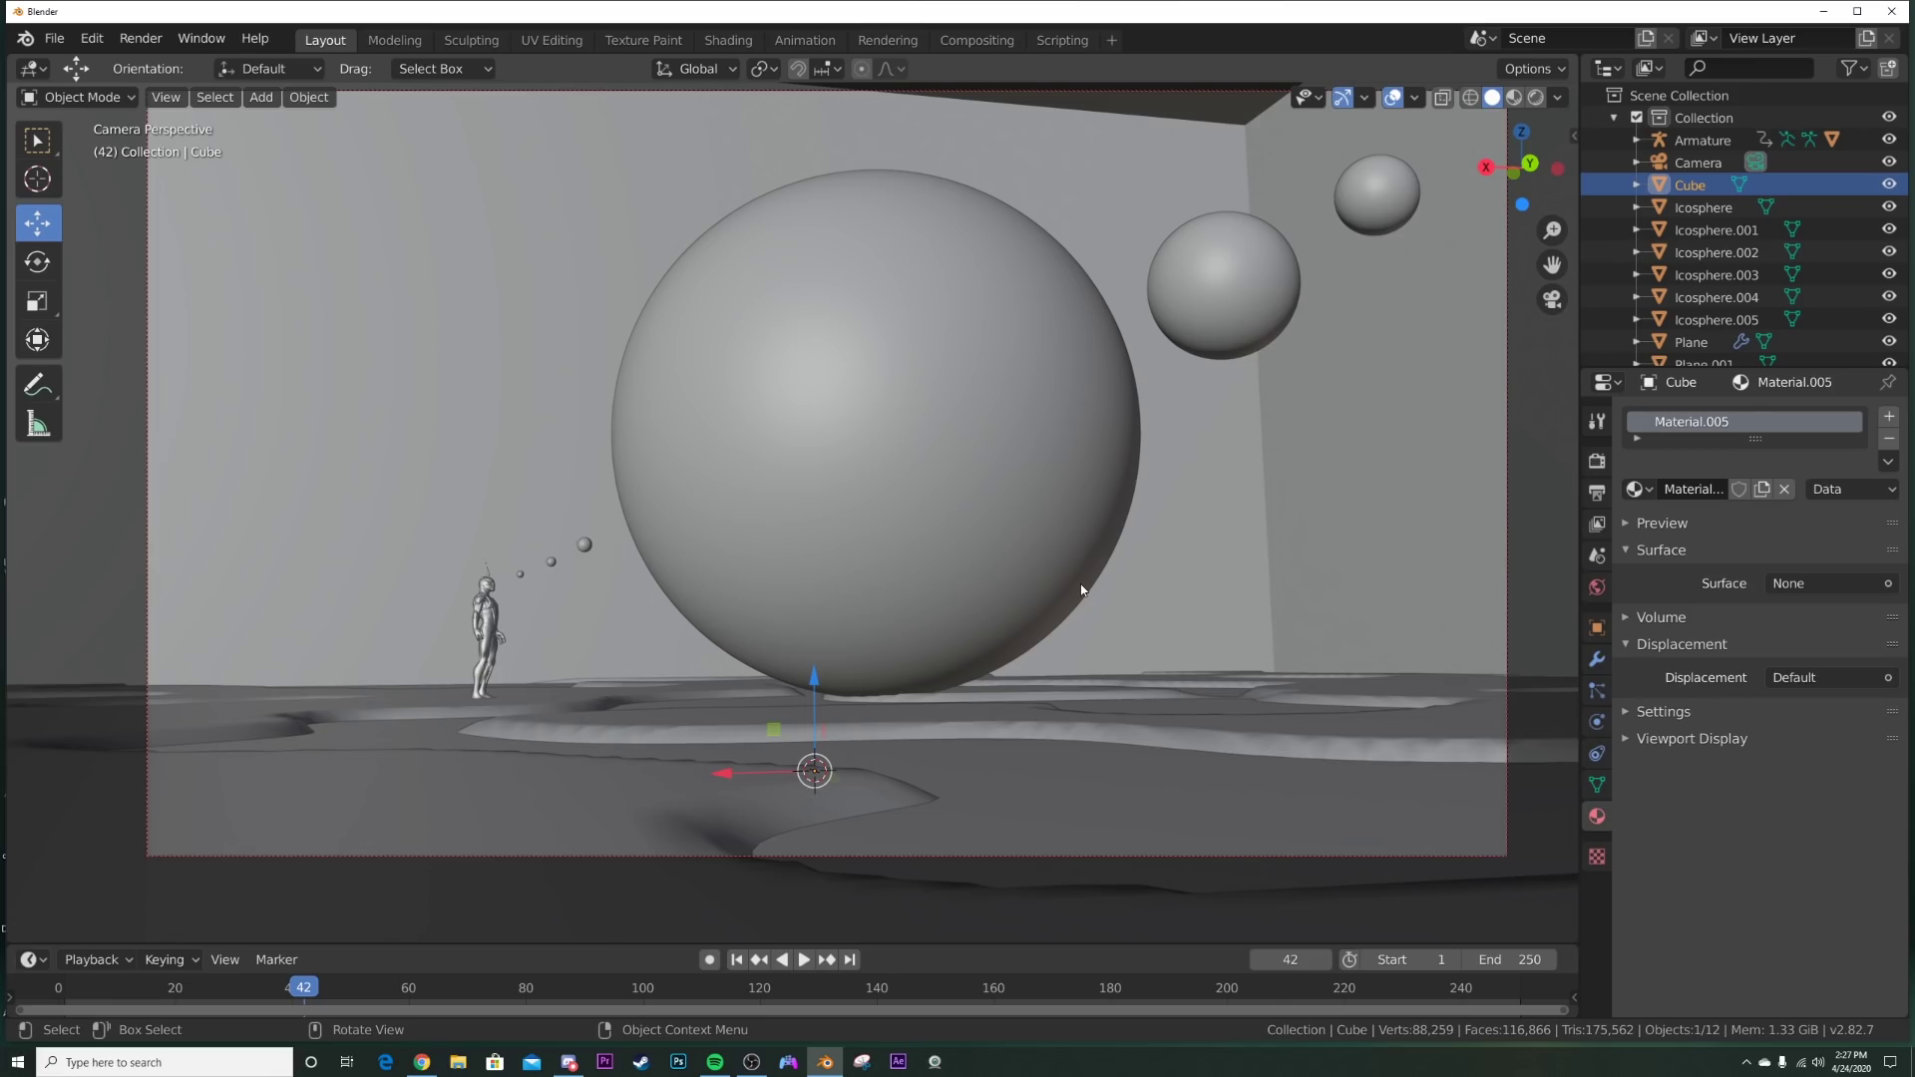
Step: Set the output Resolution % to 50 in Output Properties
key("z")
left_click(1068, 714)
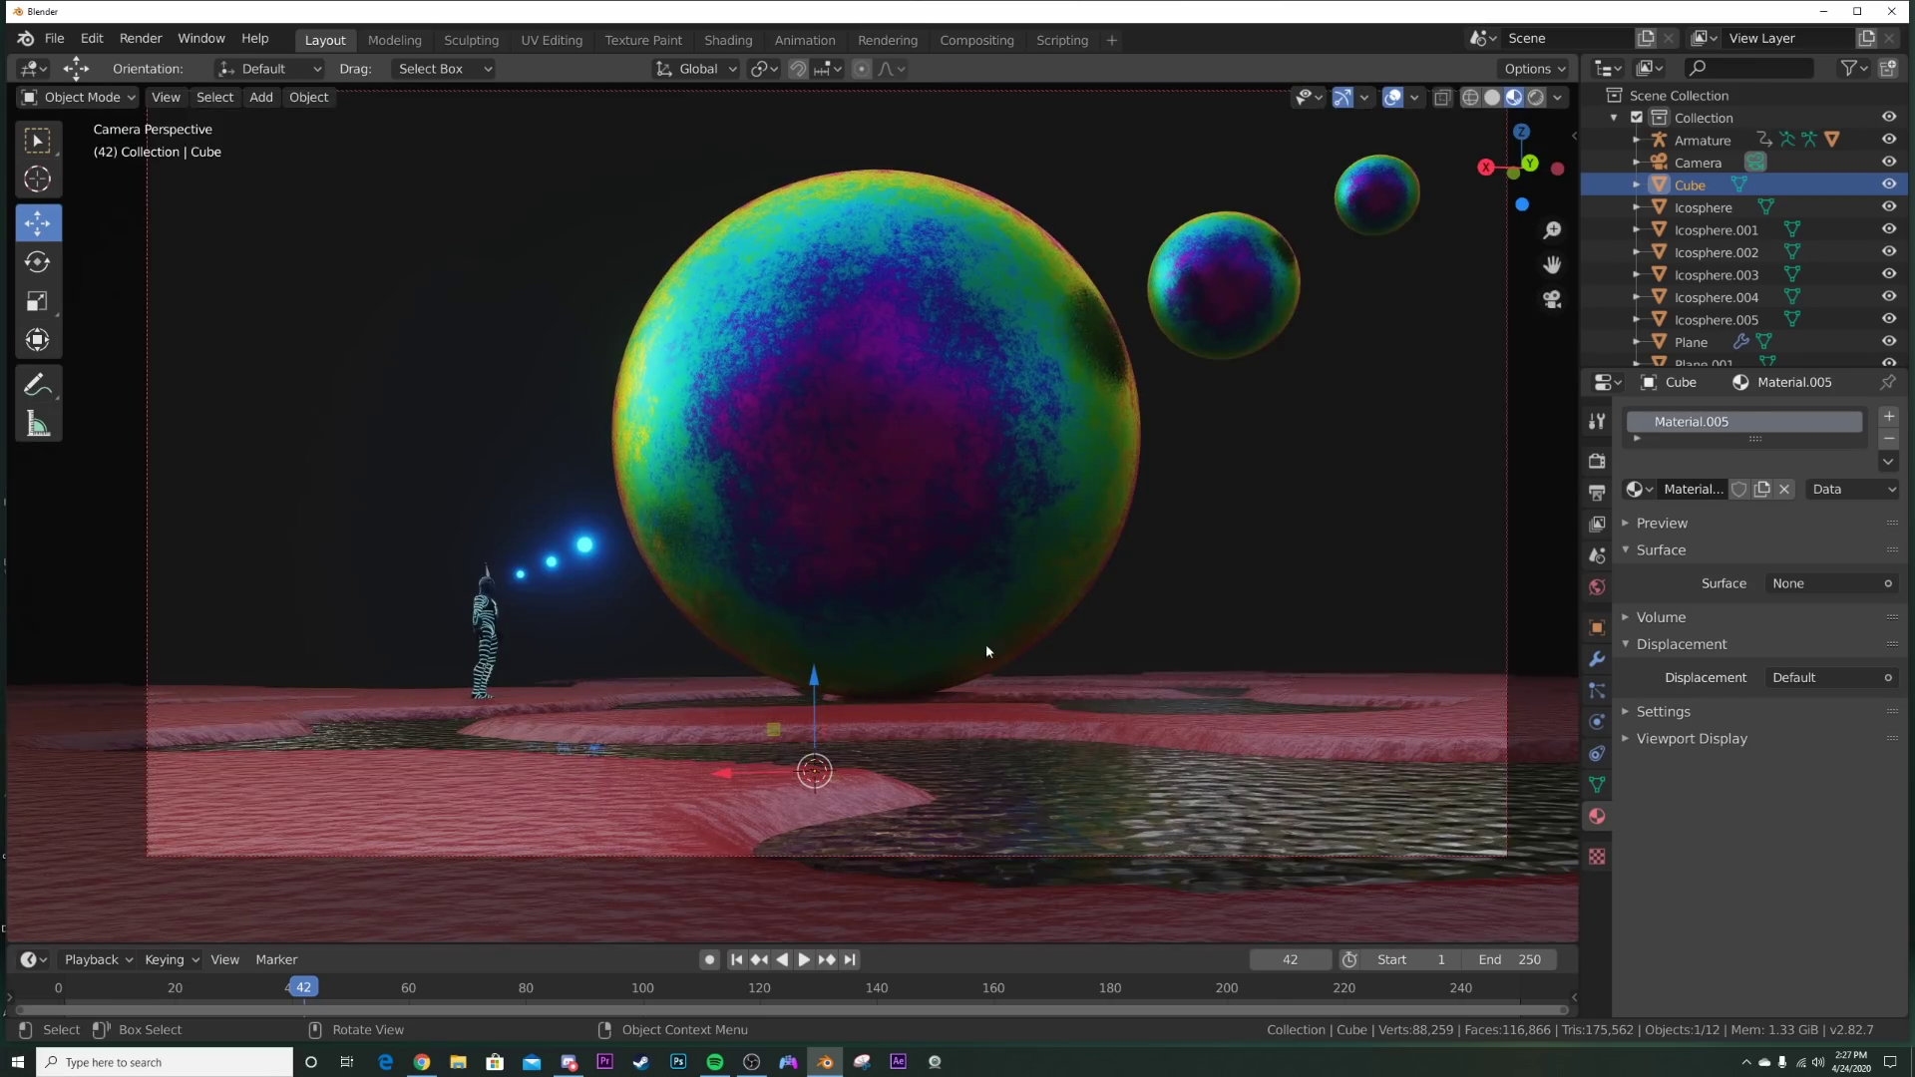
key("z")
left_click(1207, 633)
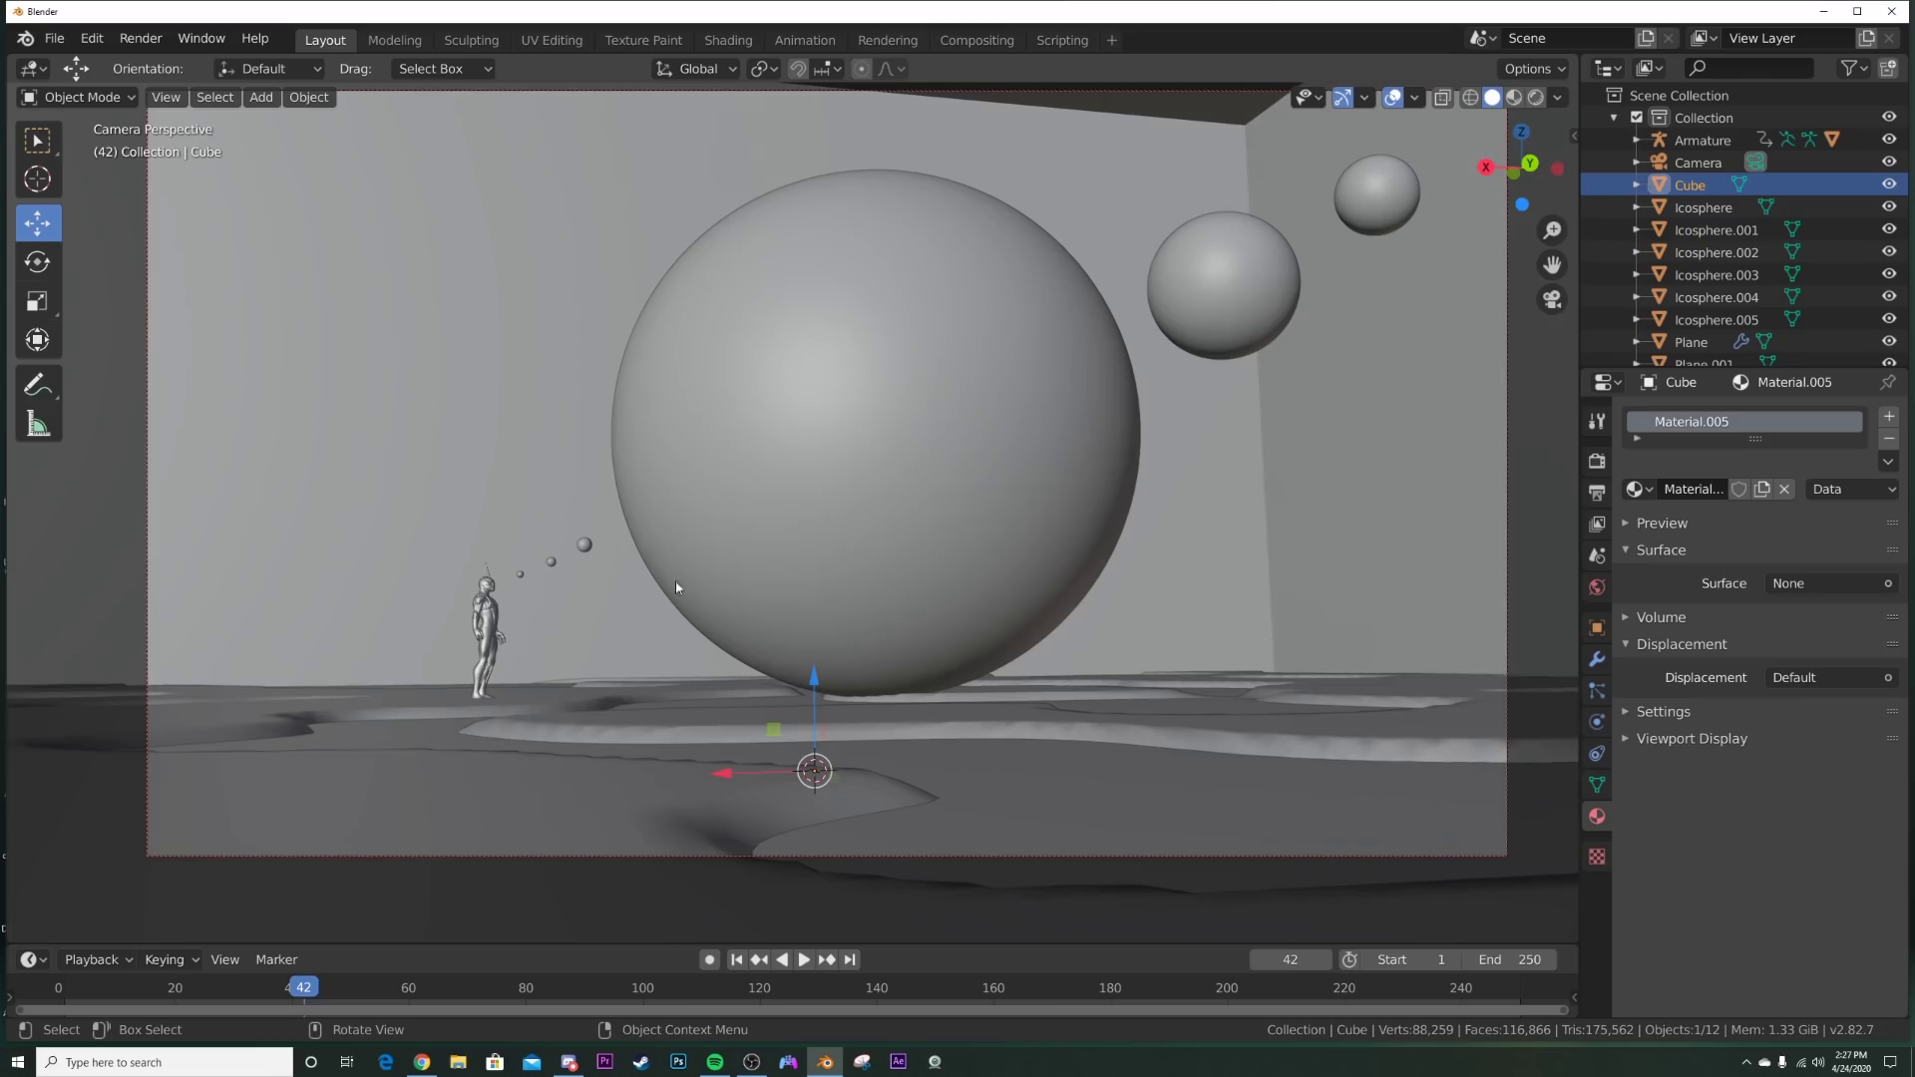
left_click(1598, 463)
scroll(1797, 495, "up", 2)
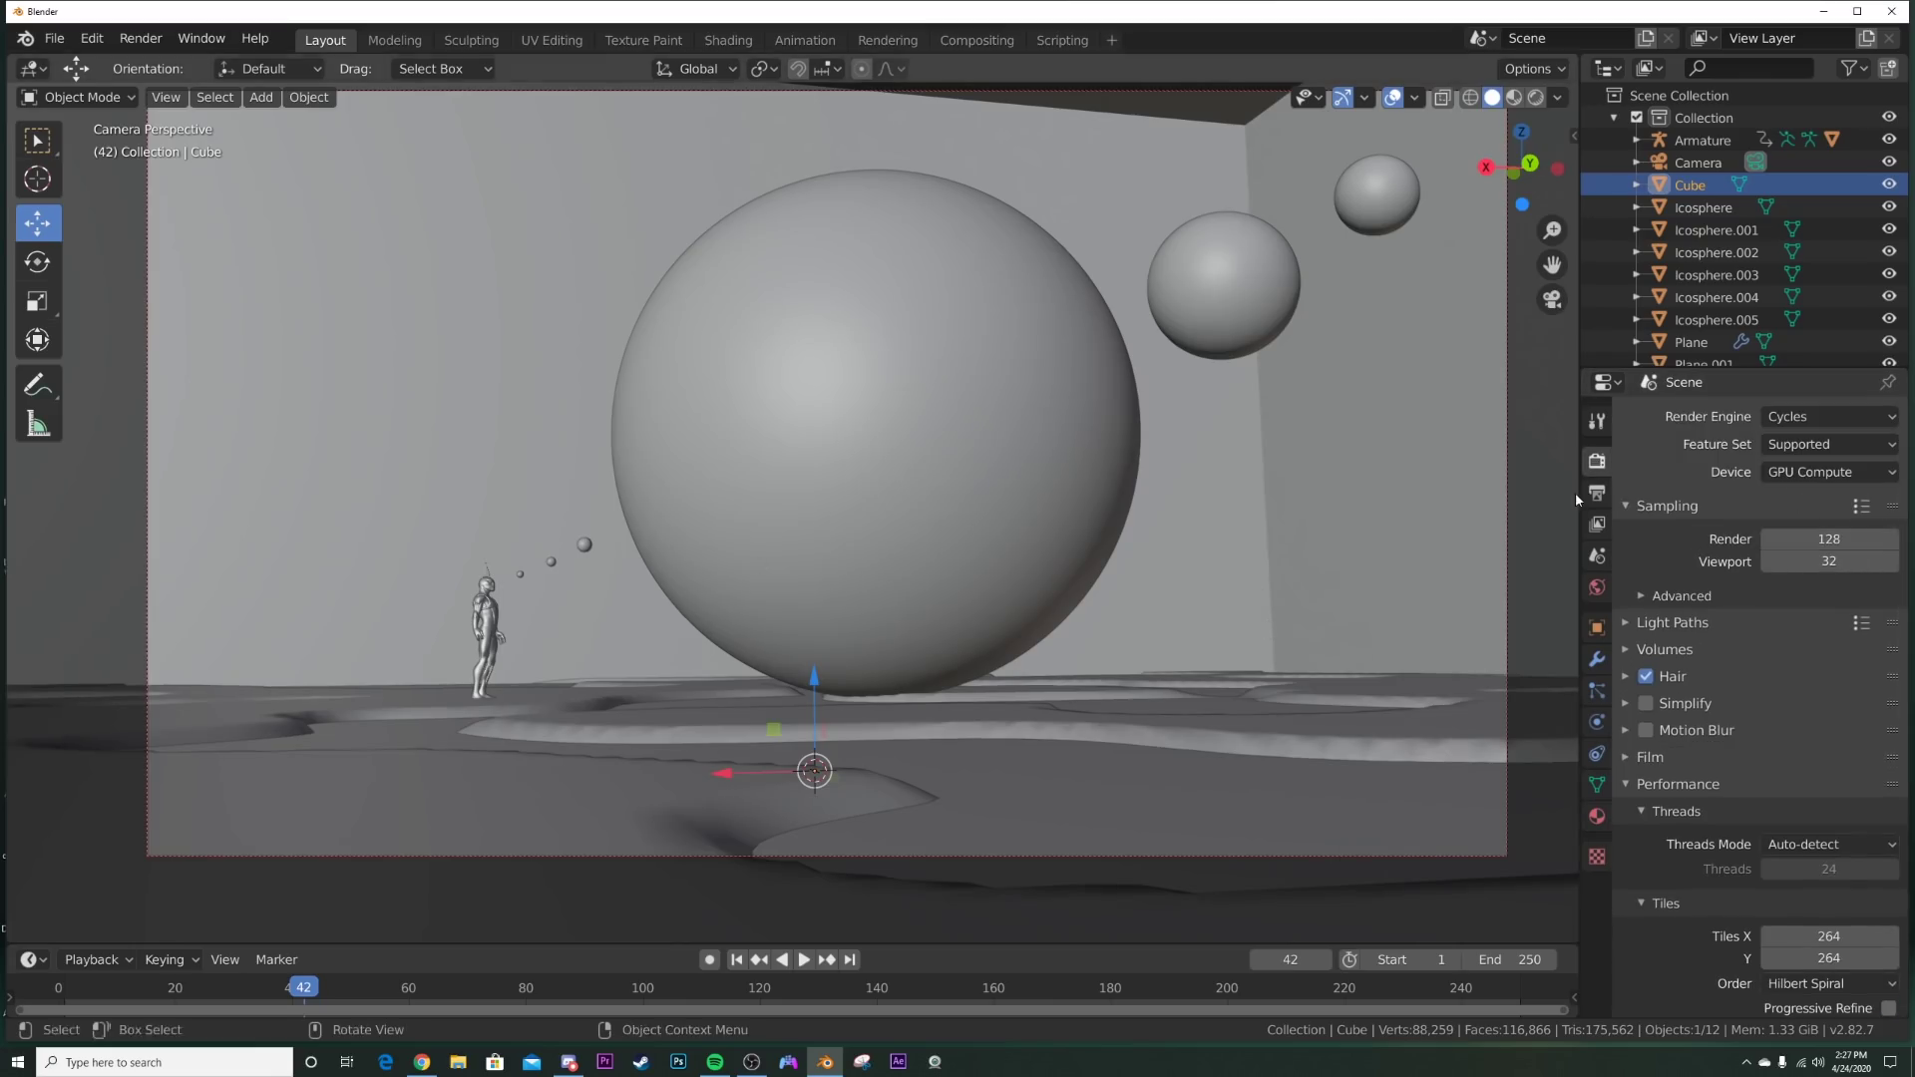
left_click(1597, 493)
left_click(1832, 486)
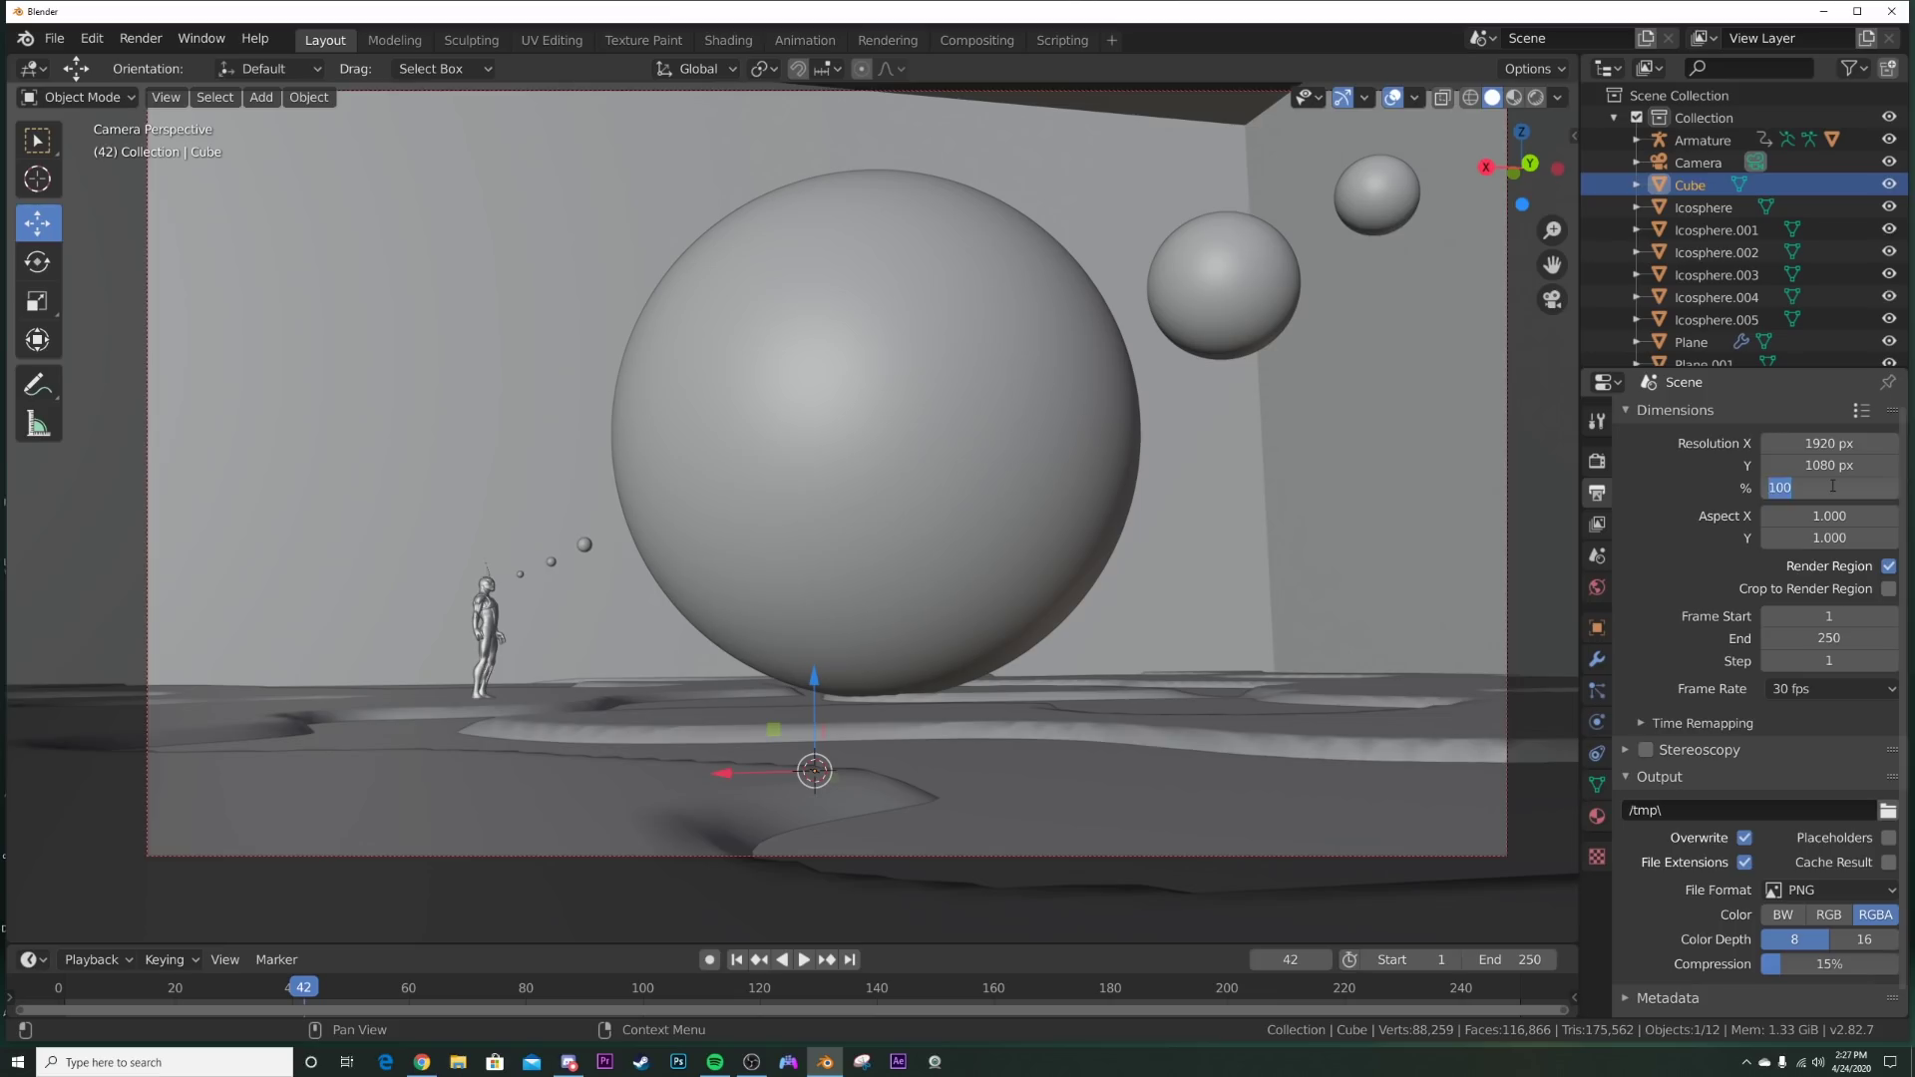
type("50")
key("Return")
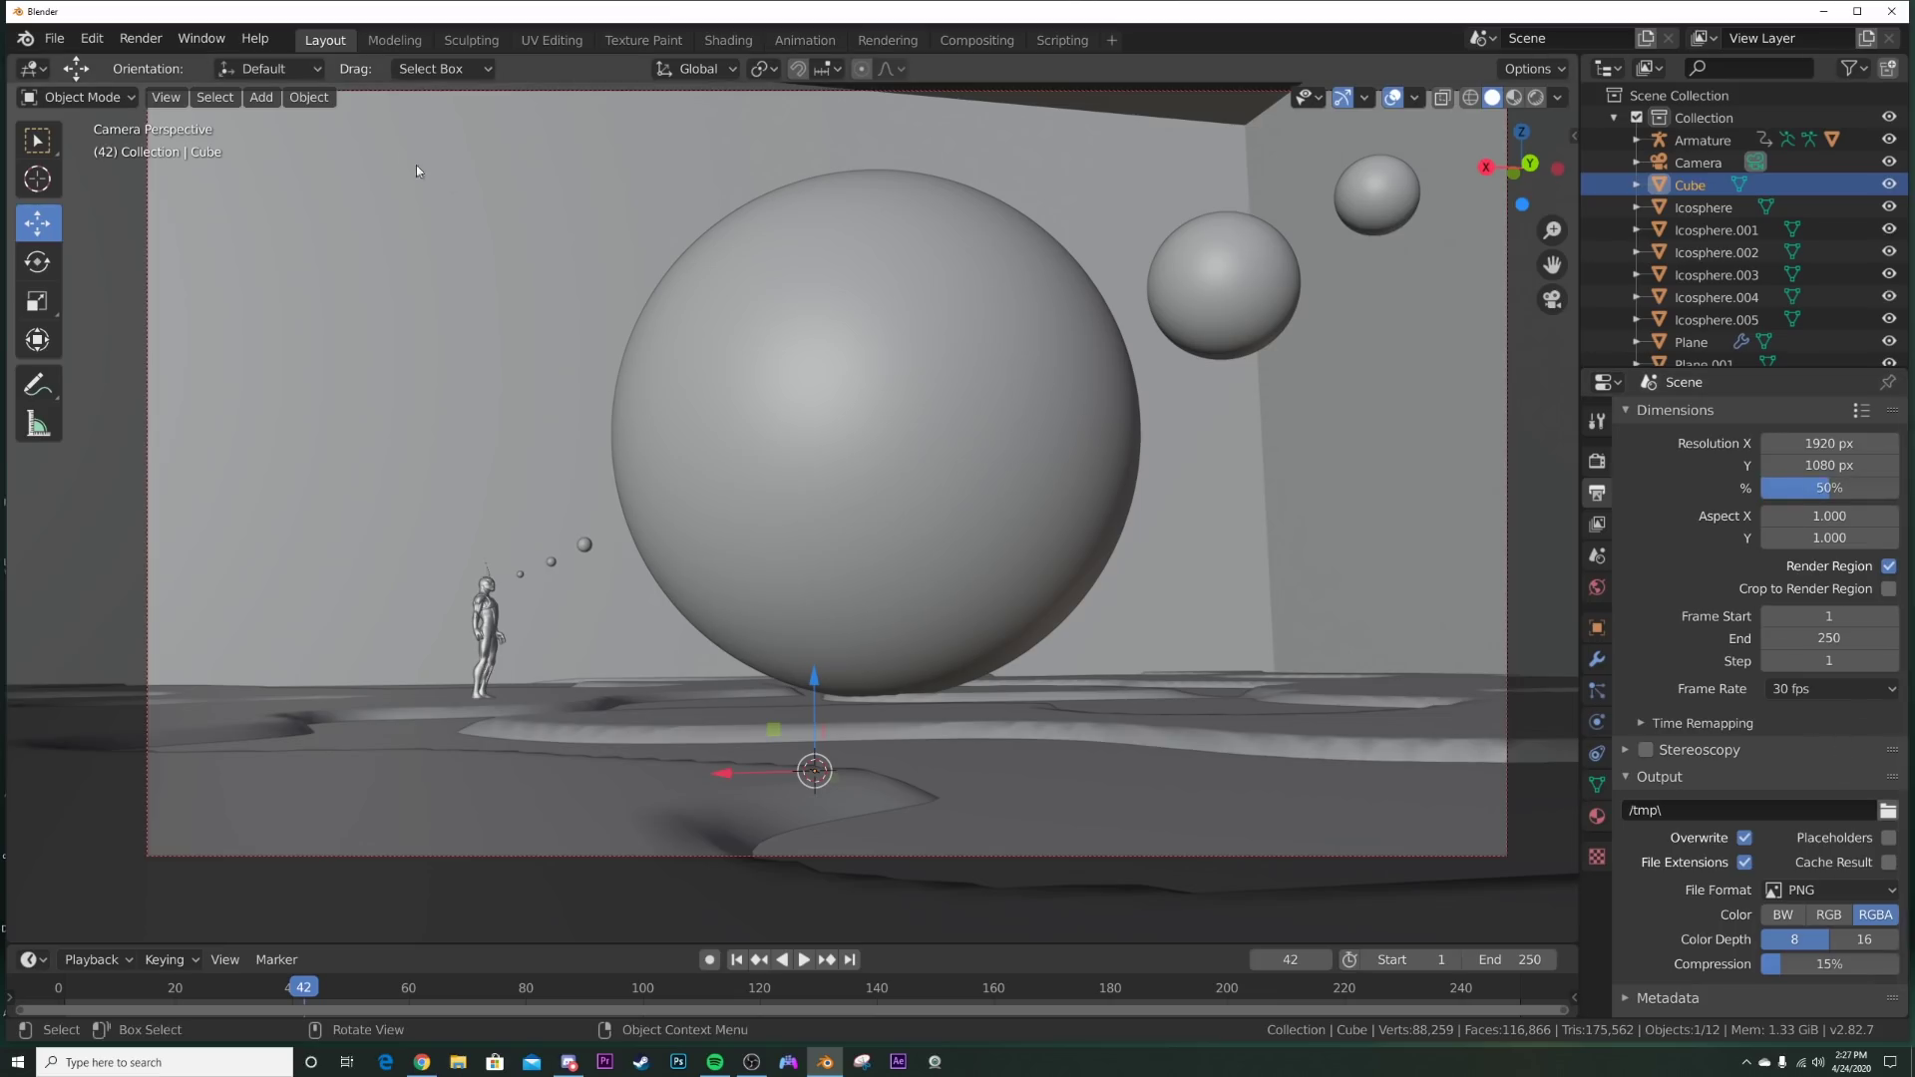
Step: Render a test image, close it, and move to the Compositing workspace
left_click(141, 39)
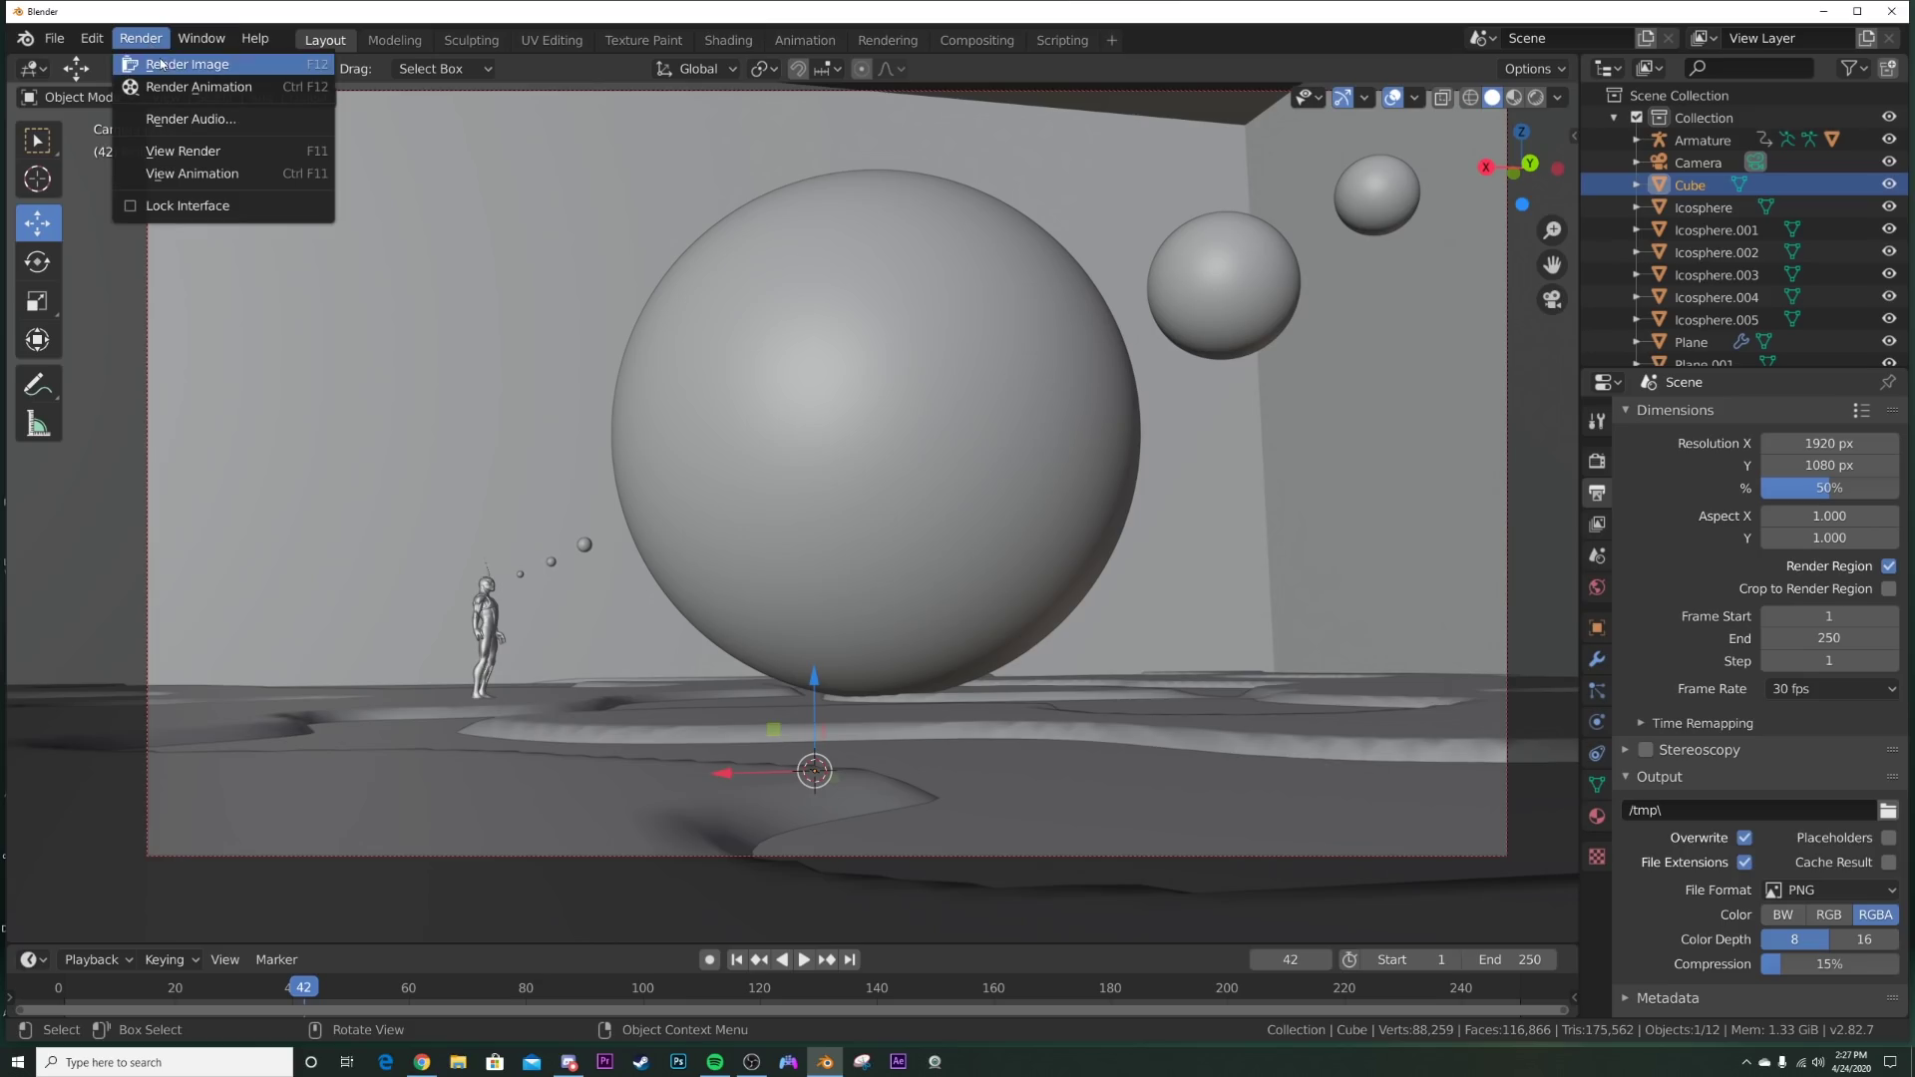
left_click(164, 65)
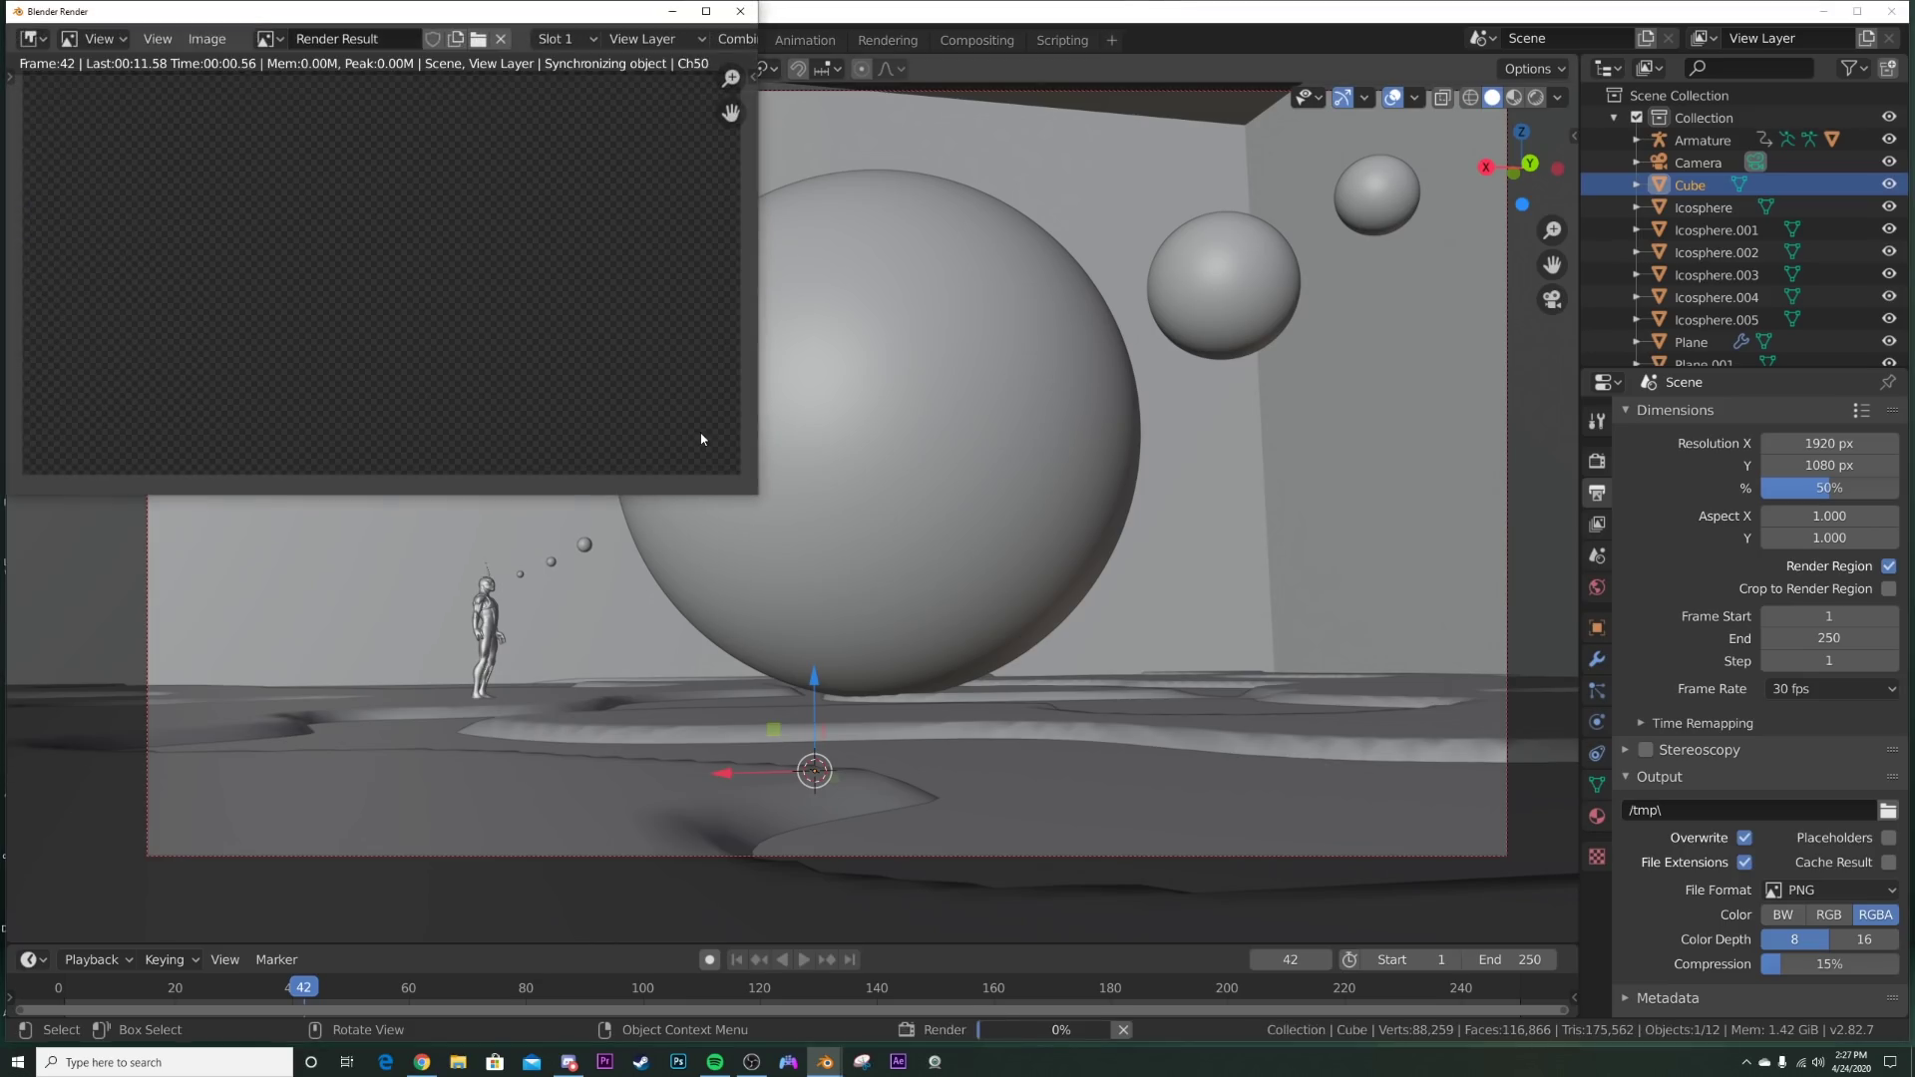
key("Escape")
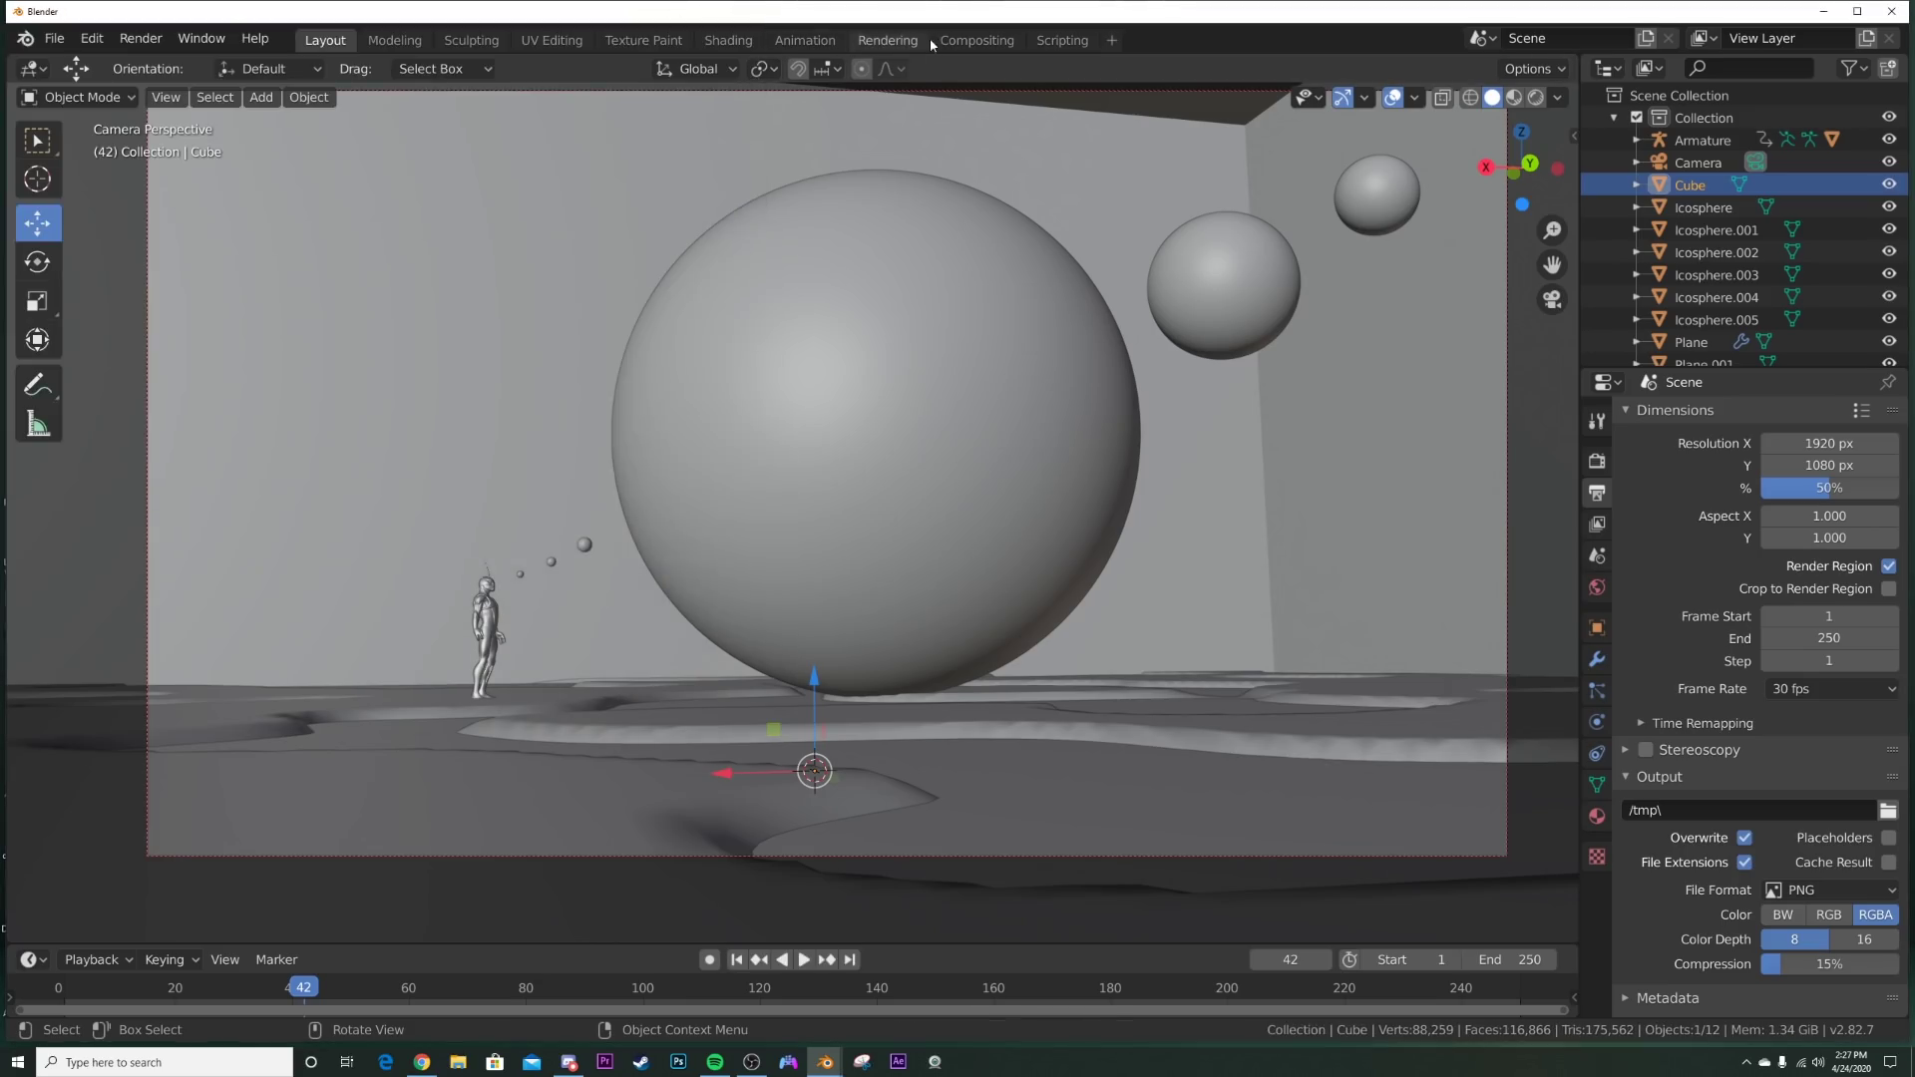
left_click(959, 40)
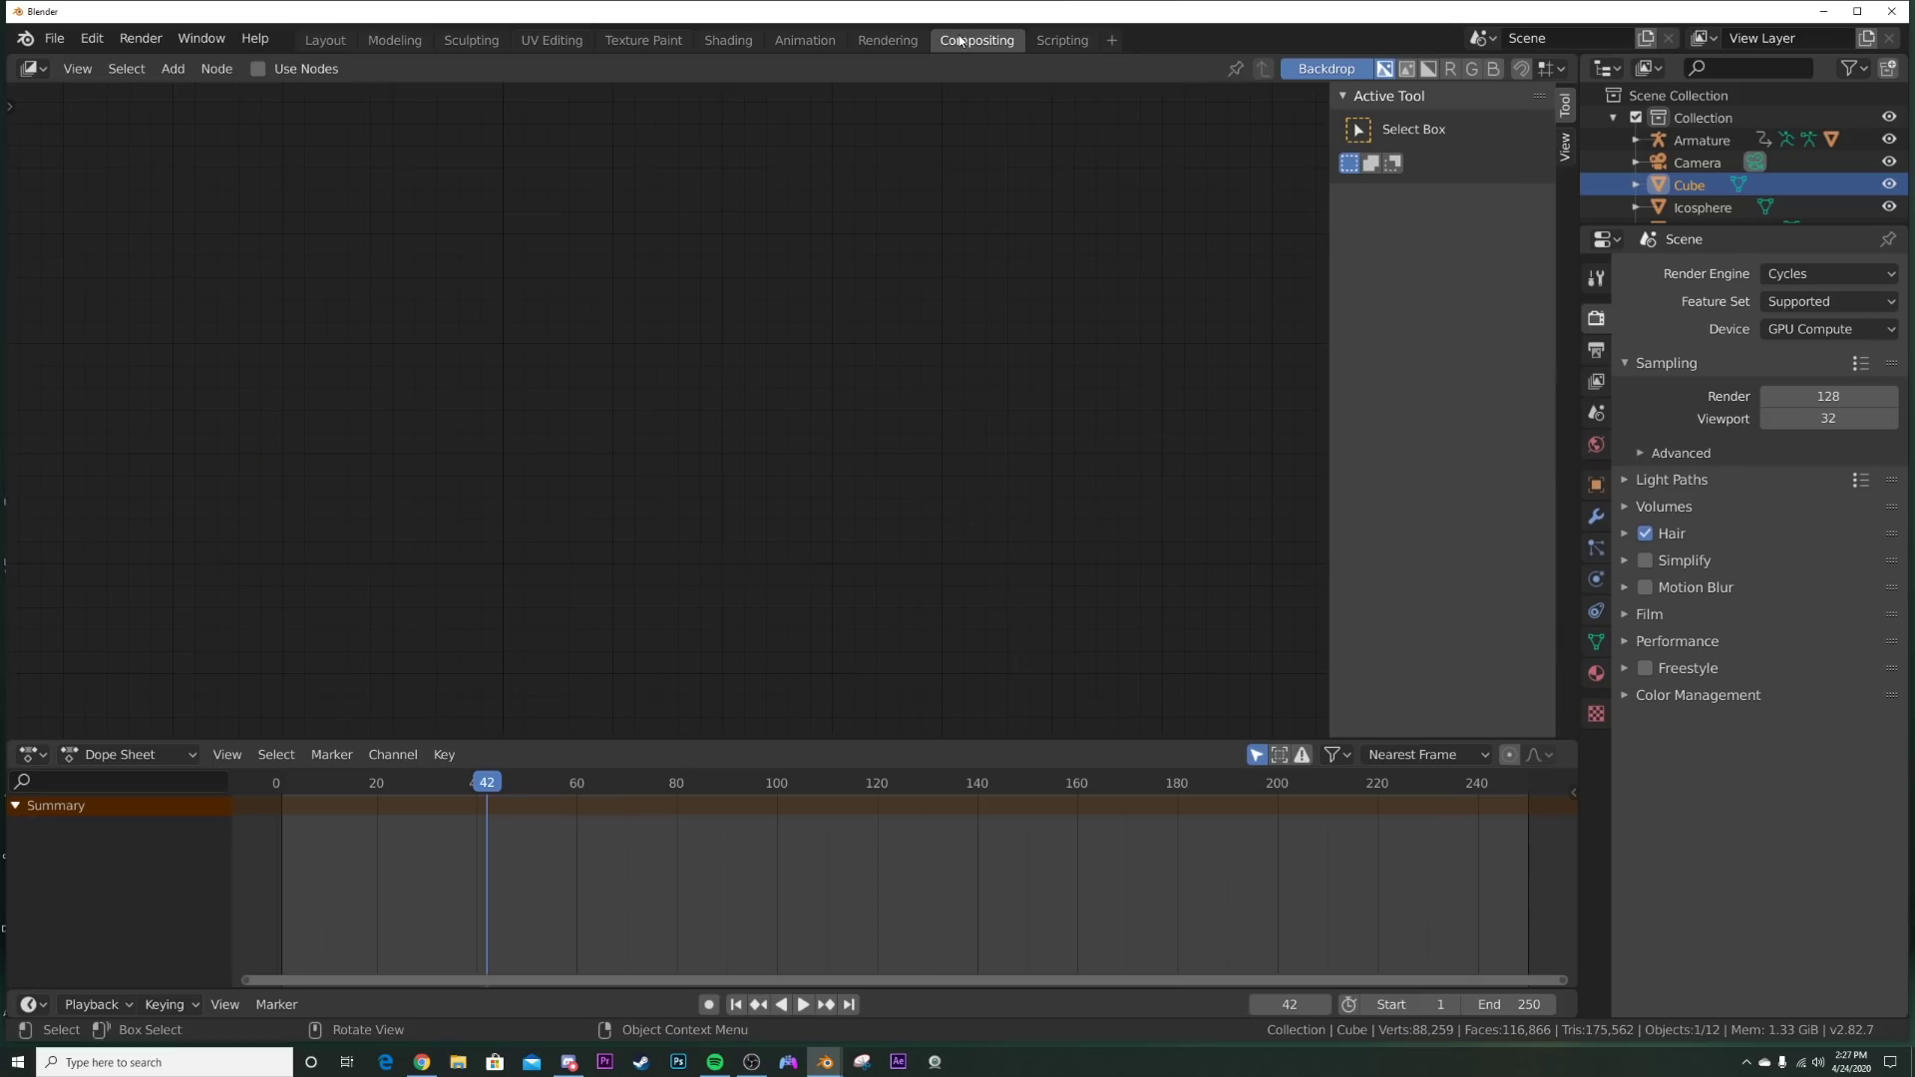
Step: Enable Use Nodes and add a Viewer node fed by the Render Layers image
left_click(258, 68)
key("shift+a")
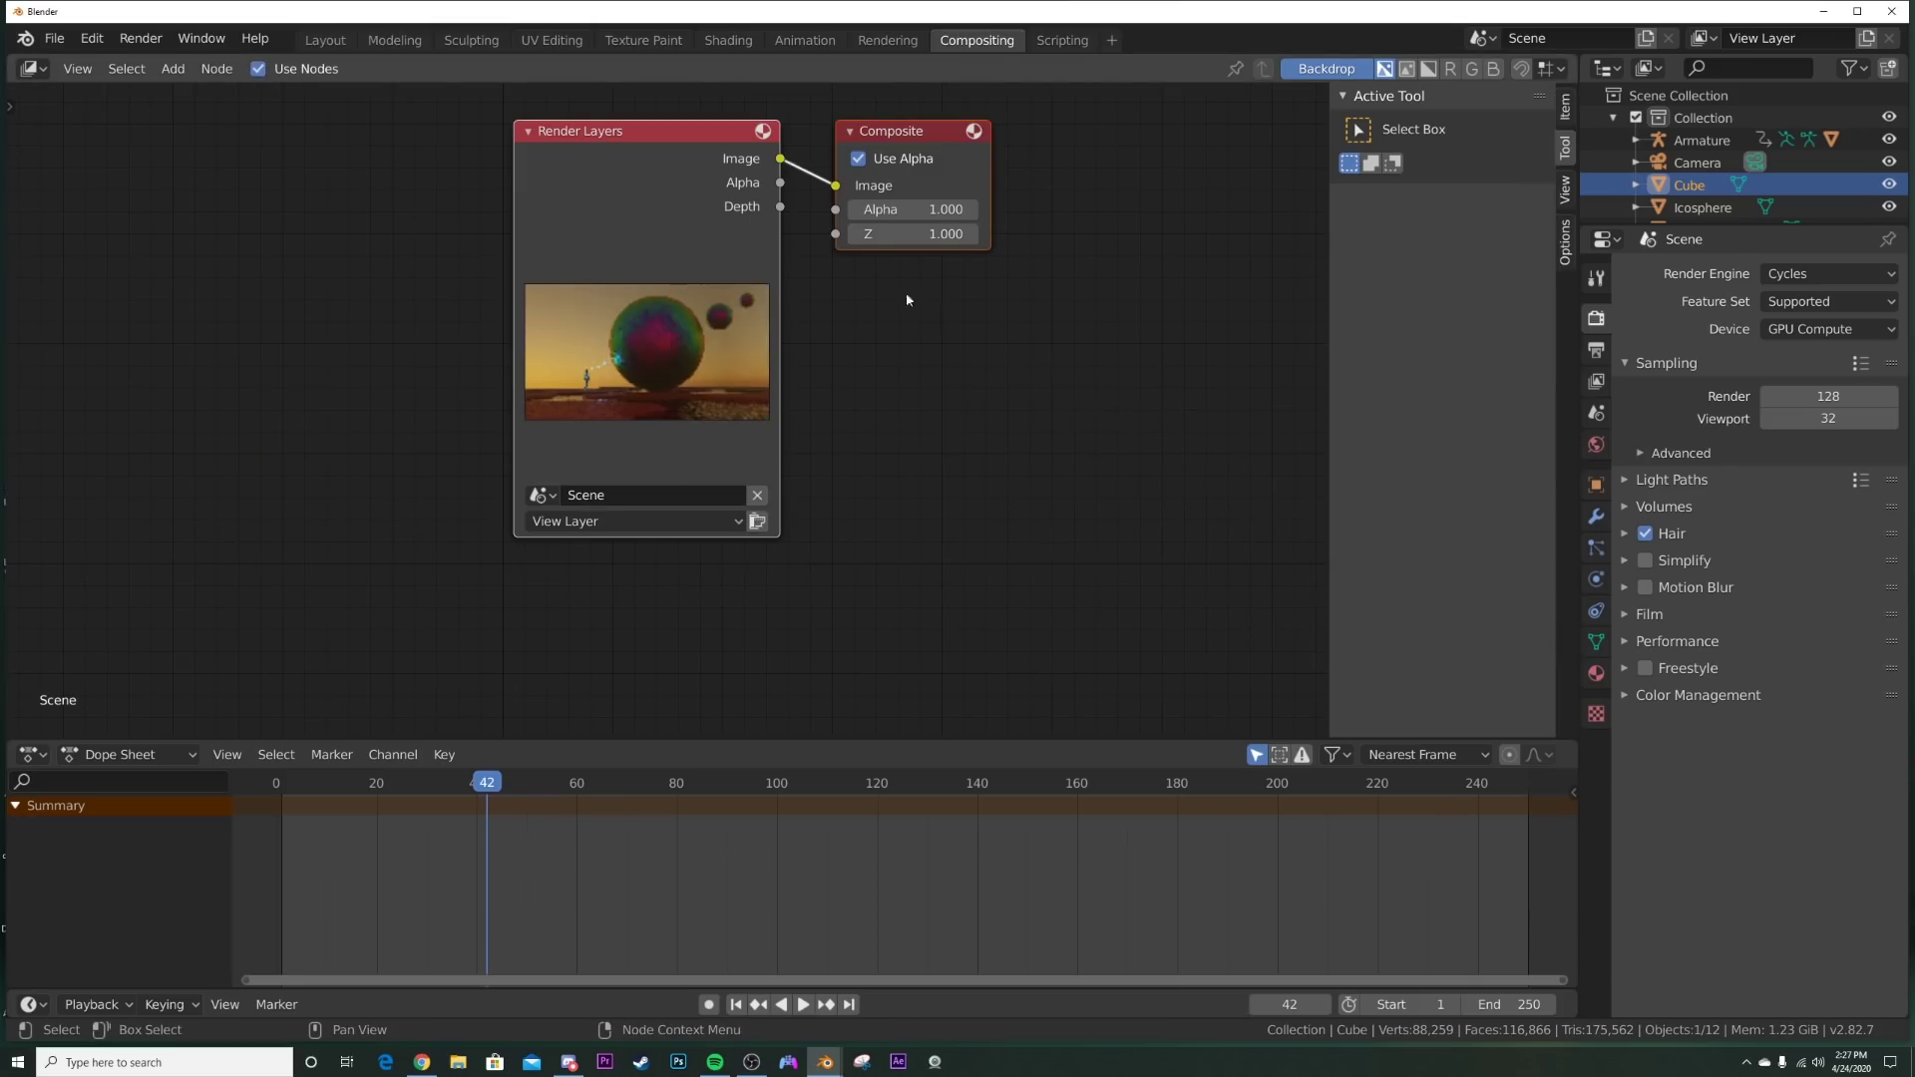
left_click(989, 363)
key("shift+a")
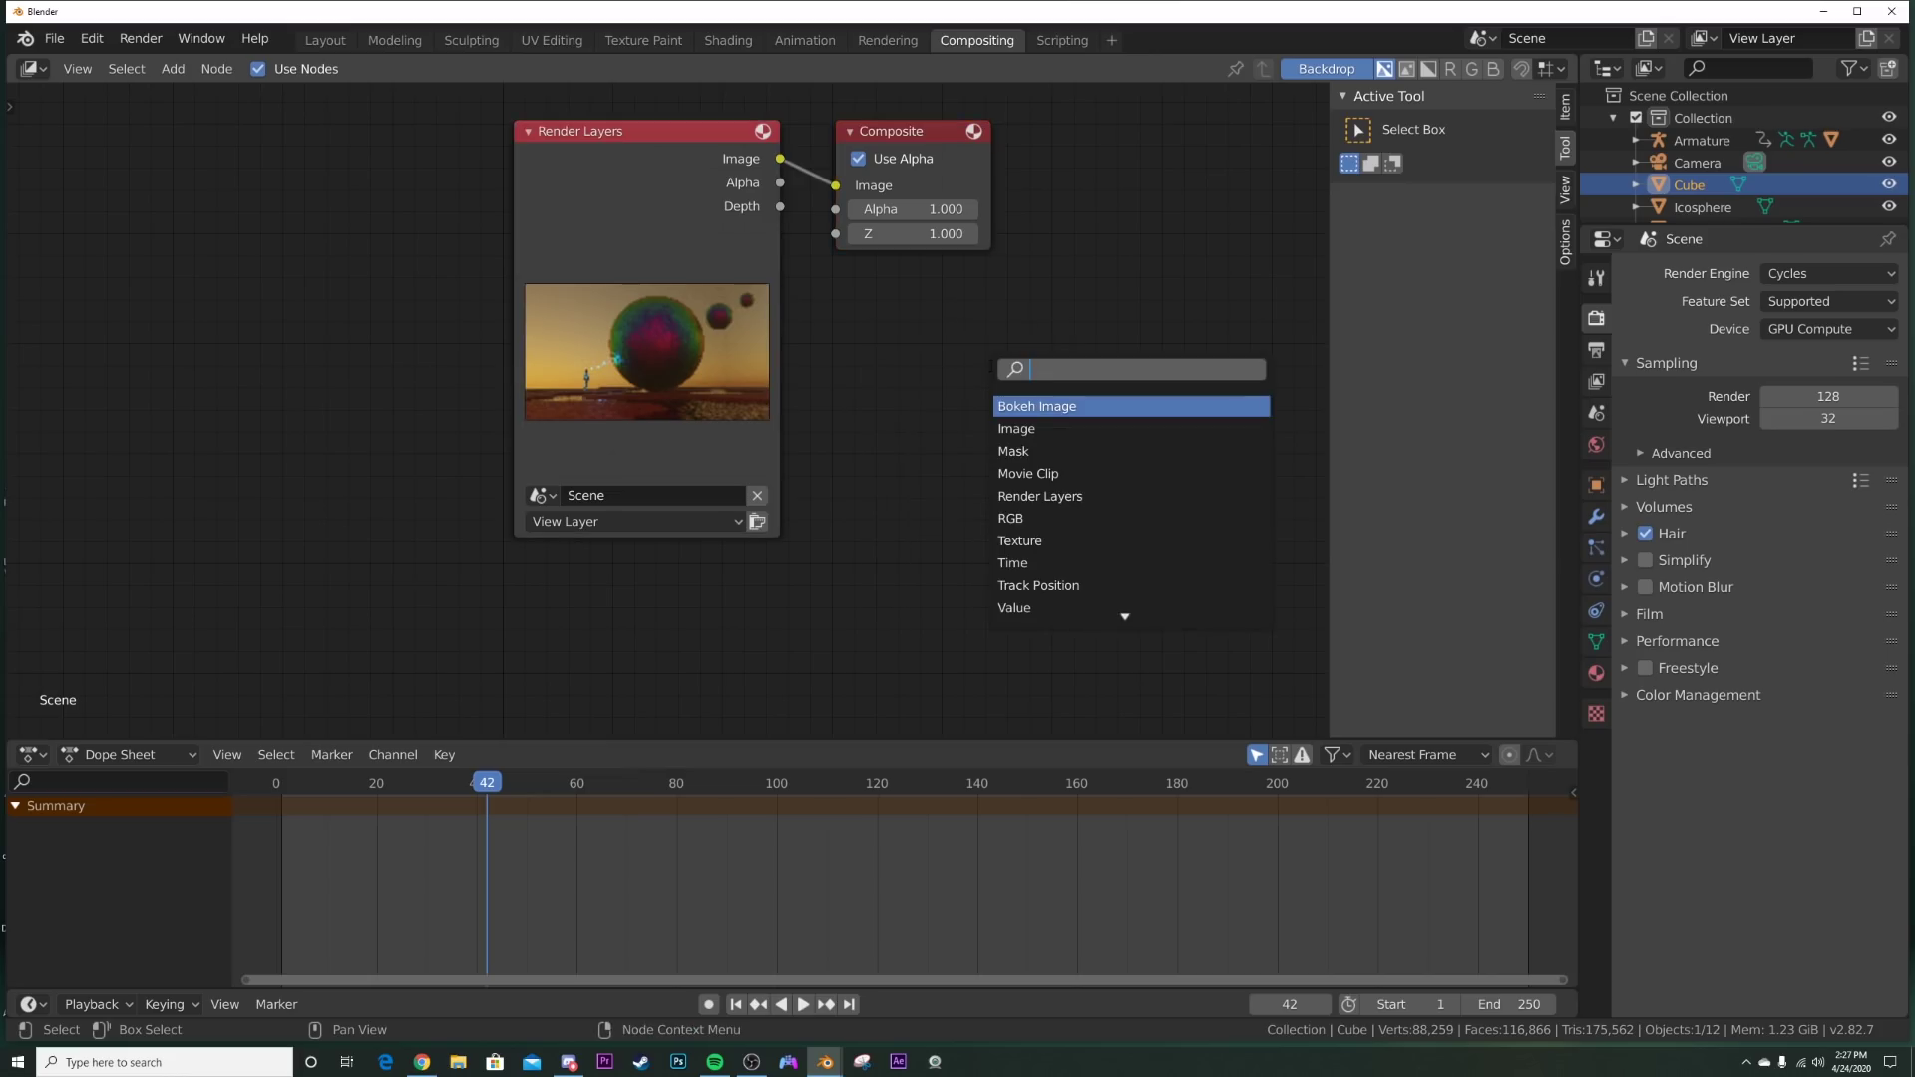
type("vir")
key("BackSpace")
type("e")
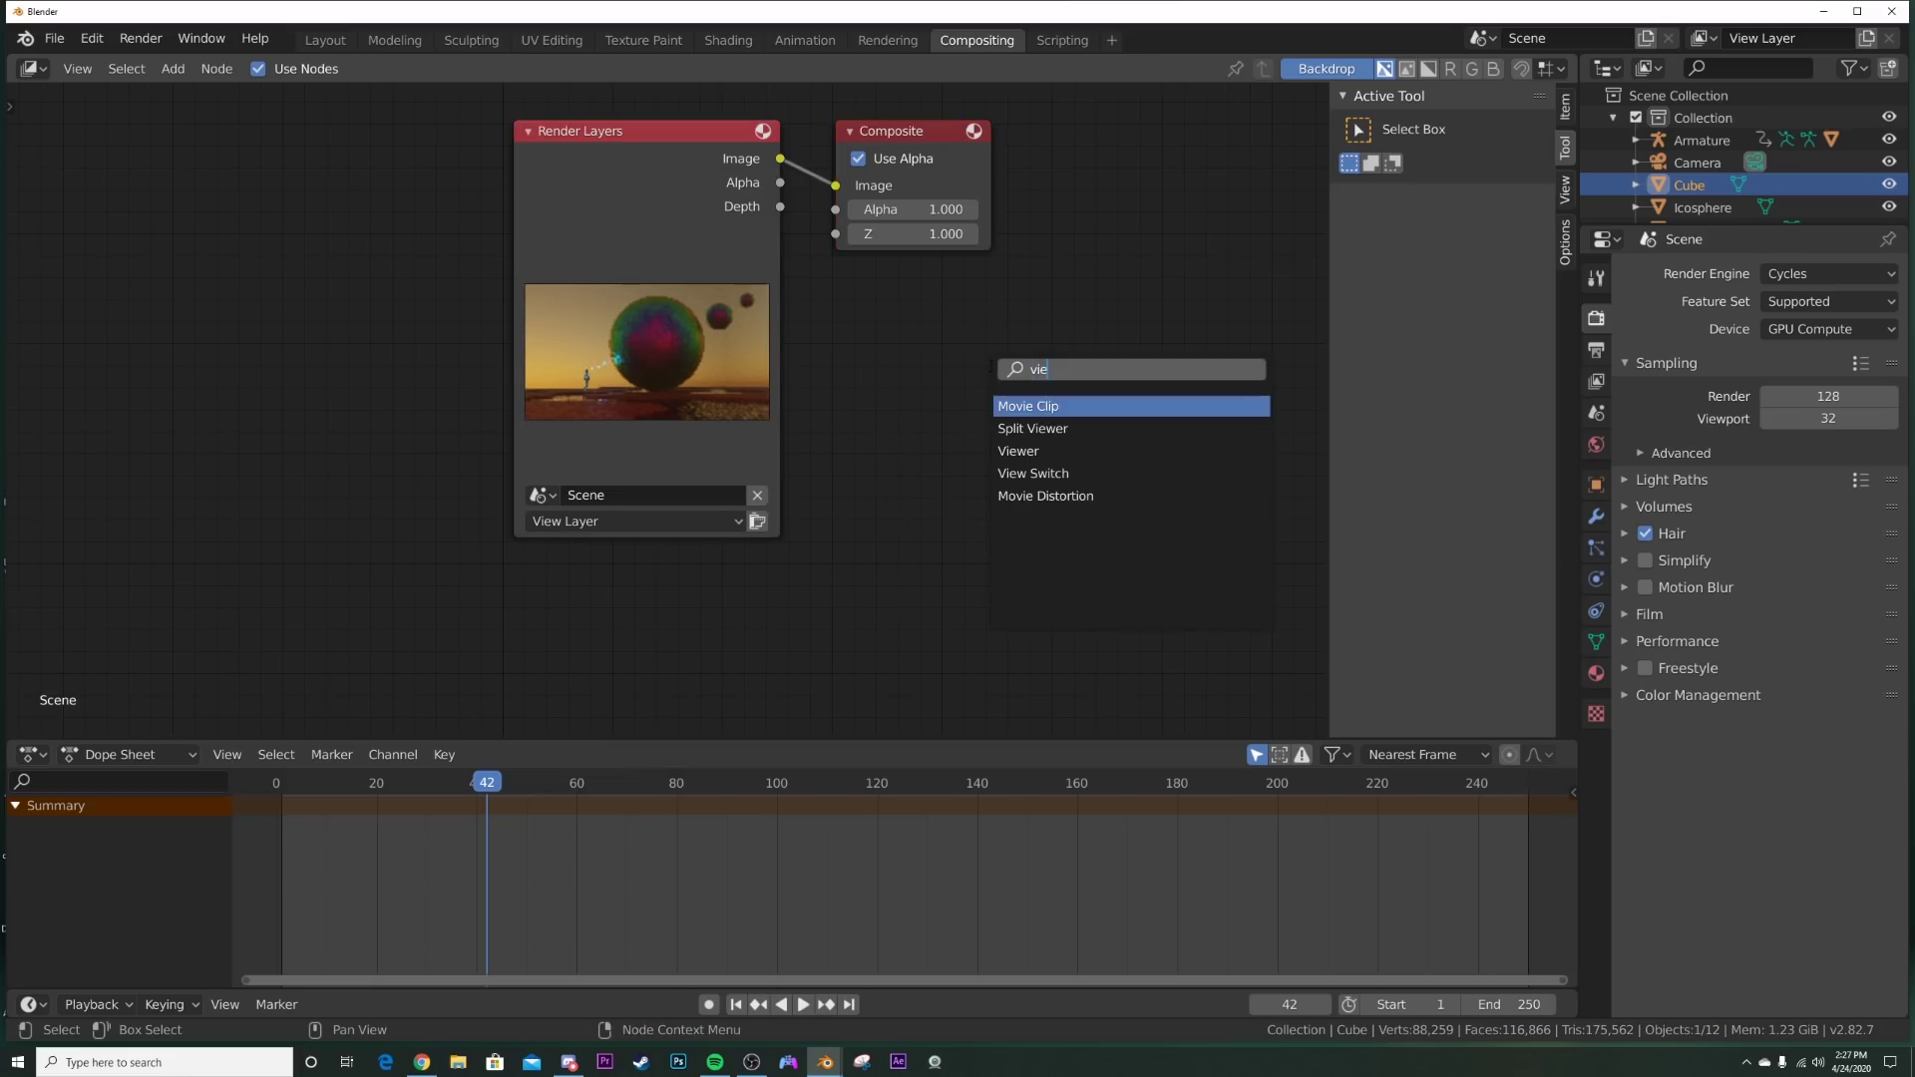
left_click(1023, 449)
left_click(1019, 430)
left_click_drag(779, 160, 1021, 495)
middle_click_drag(857, 451, 1034, 469)
Step: Insert a Glare node into the chain and set its type to Fog Glow
key("shift+a")
left_click(1195, 344)
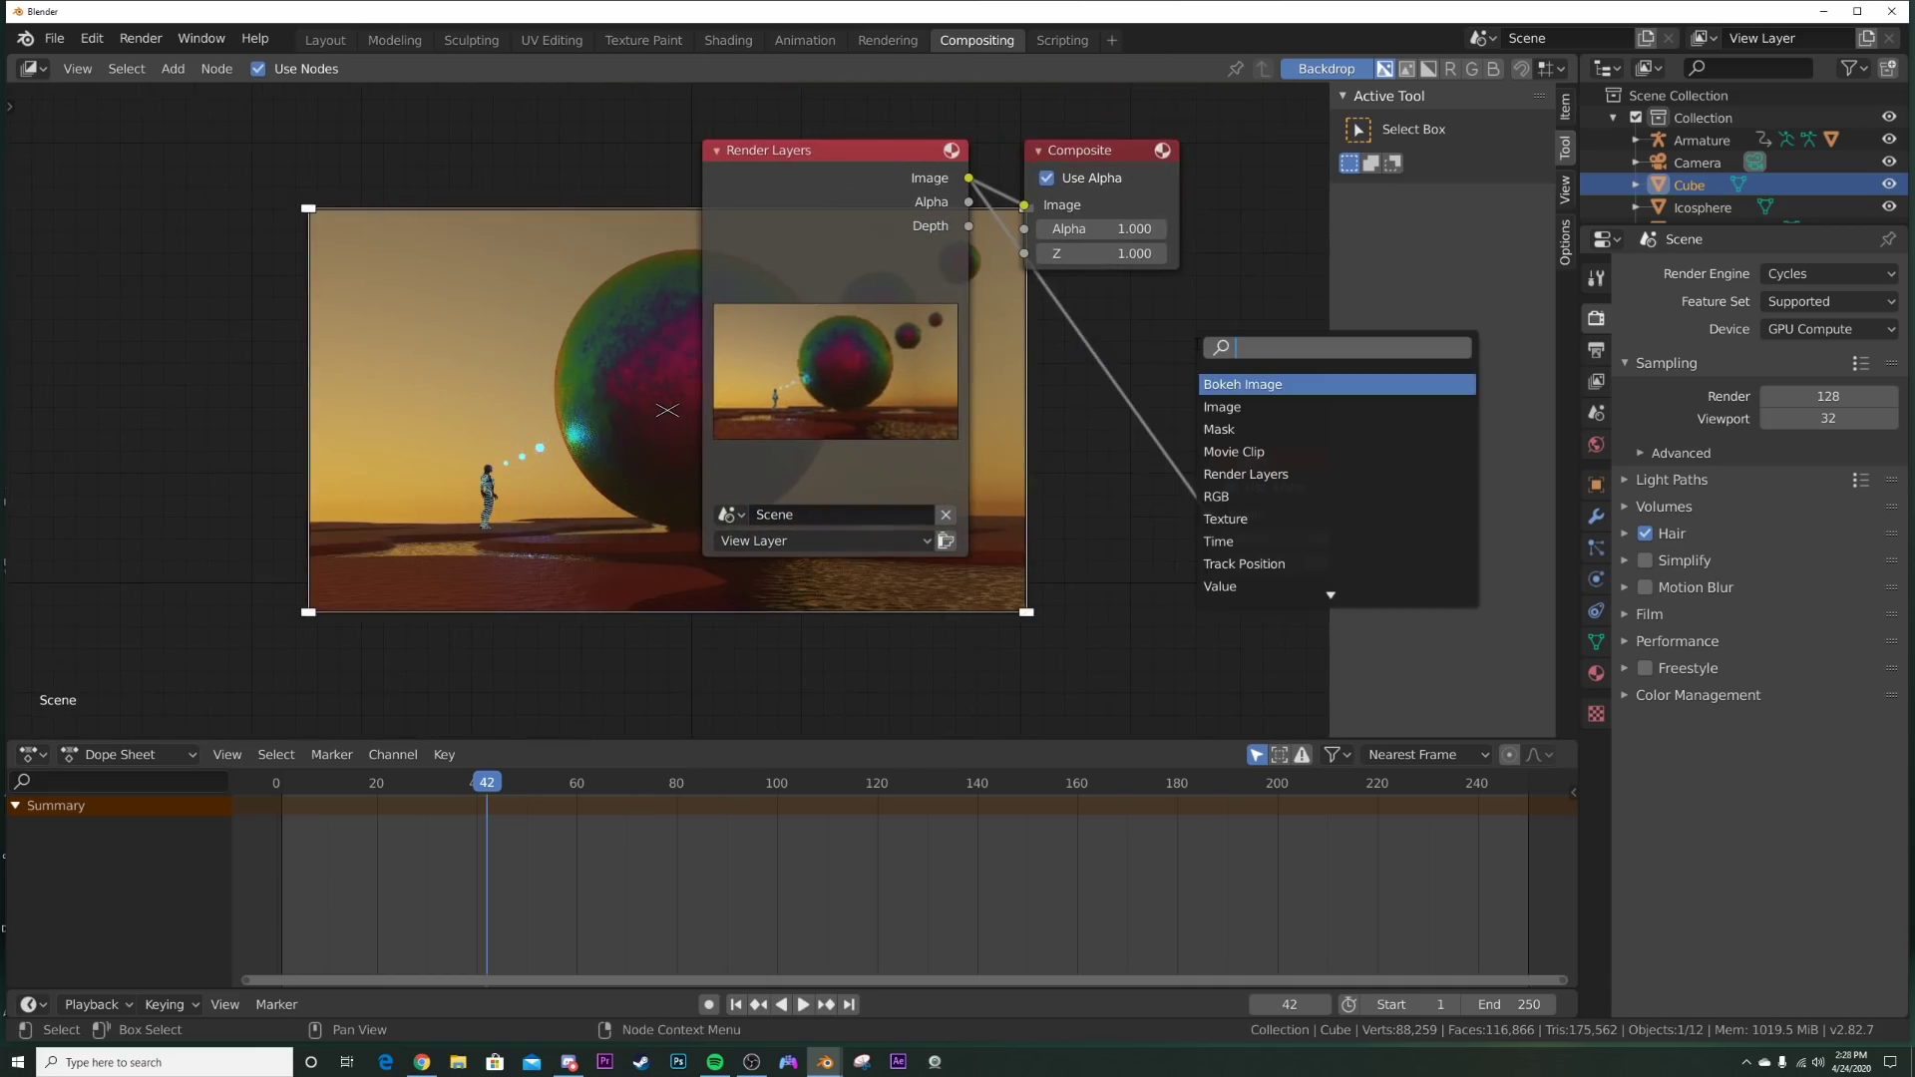
type("gl")
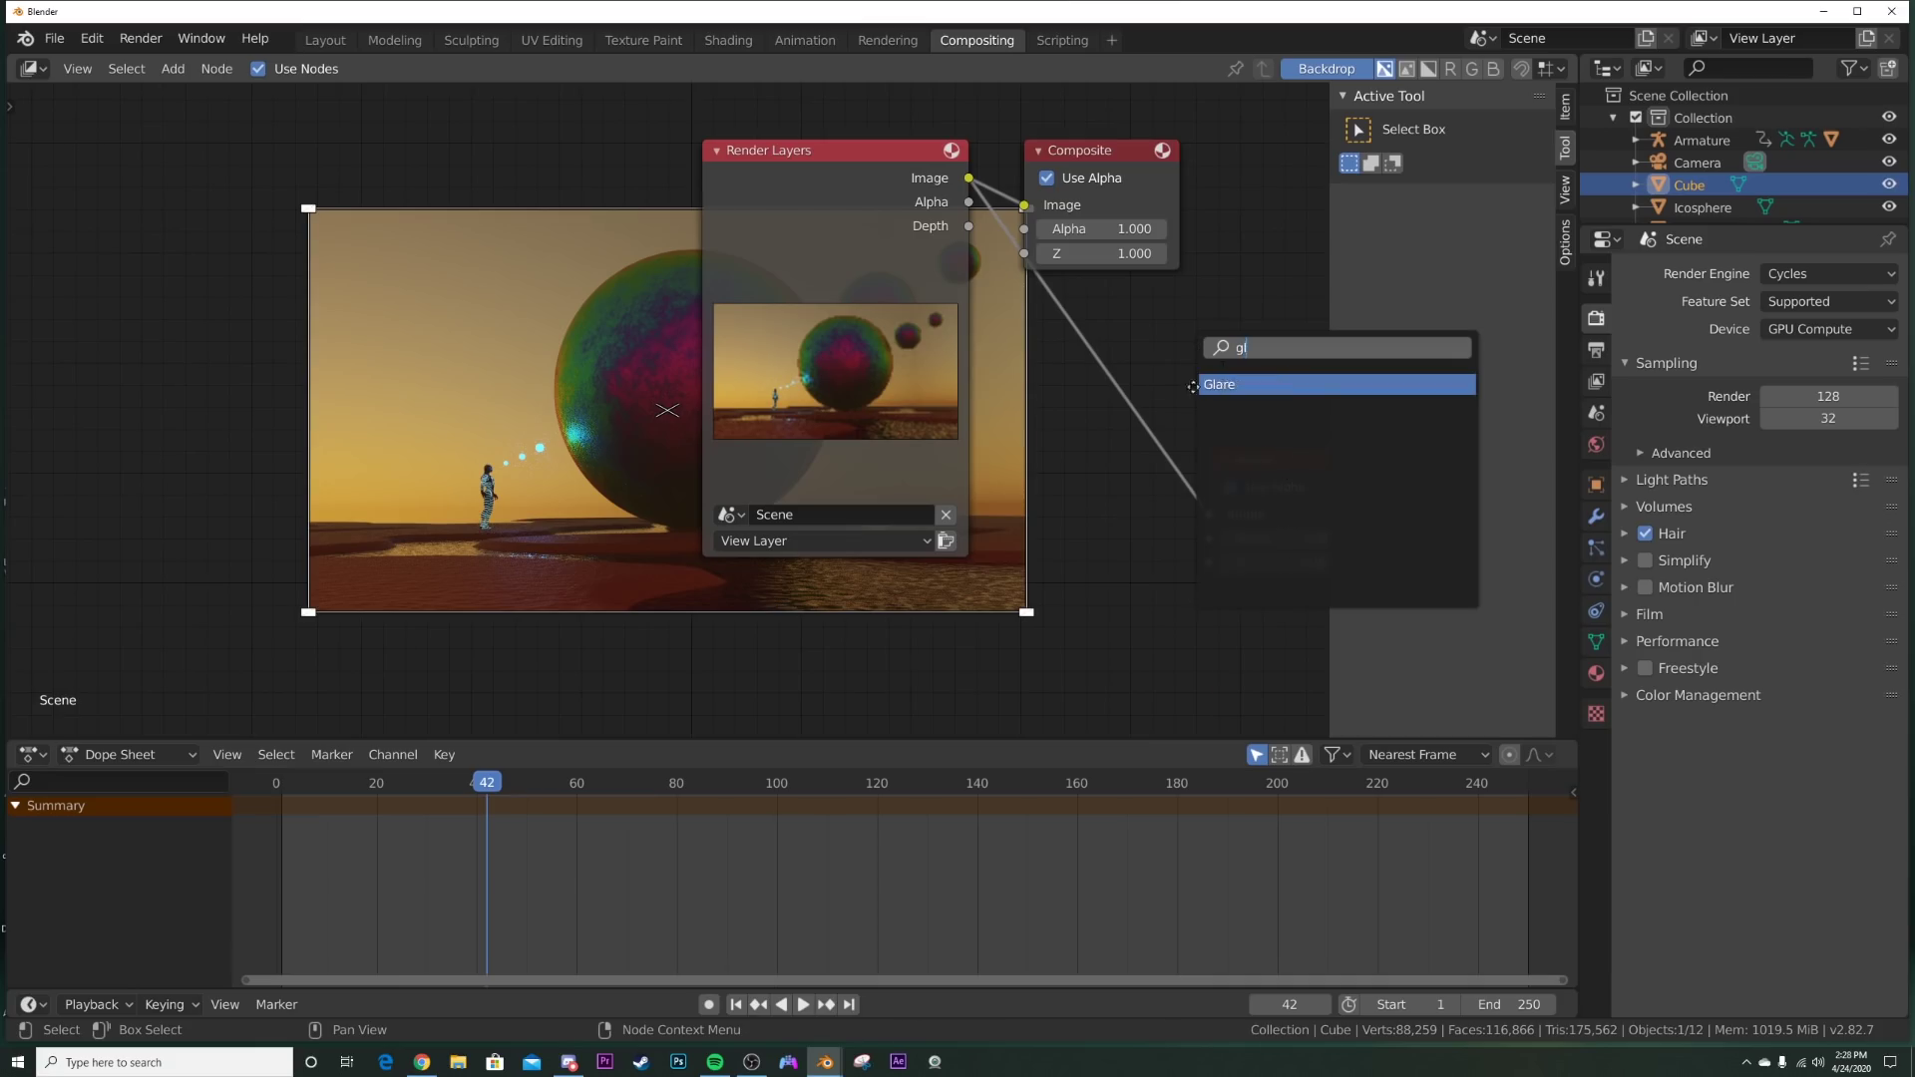
key("Return")
left_click(1193, 386)
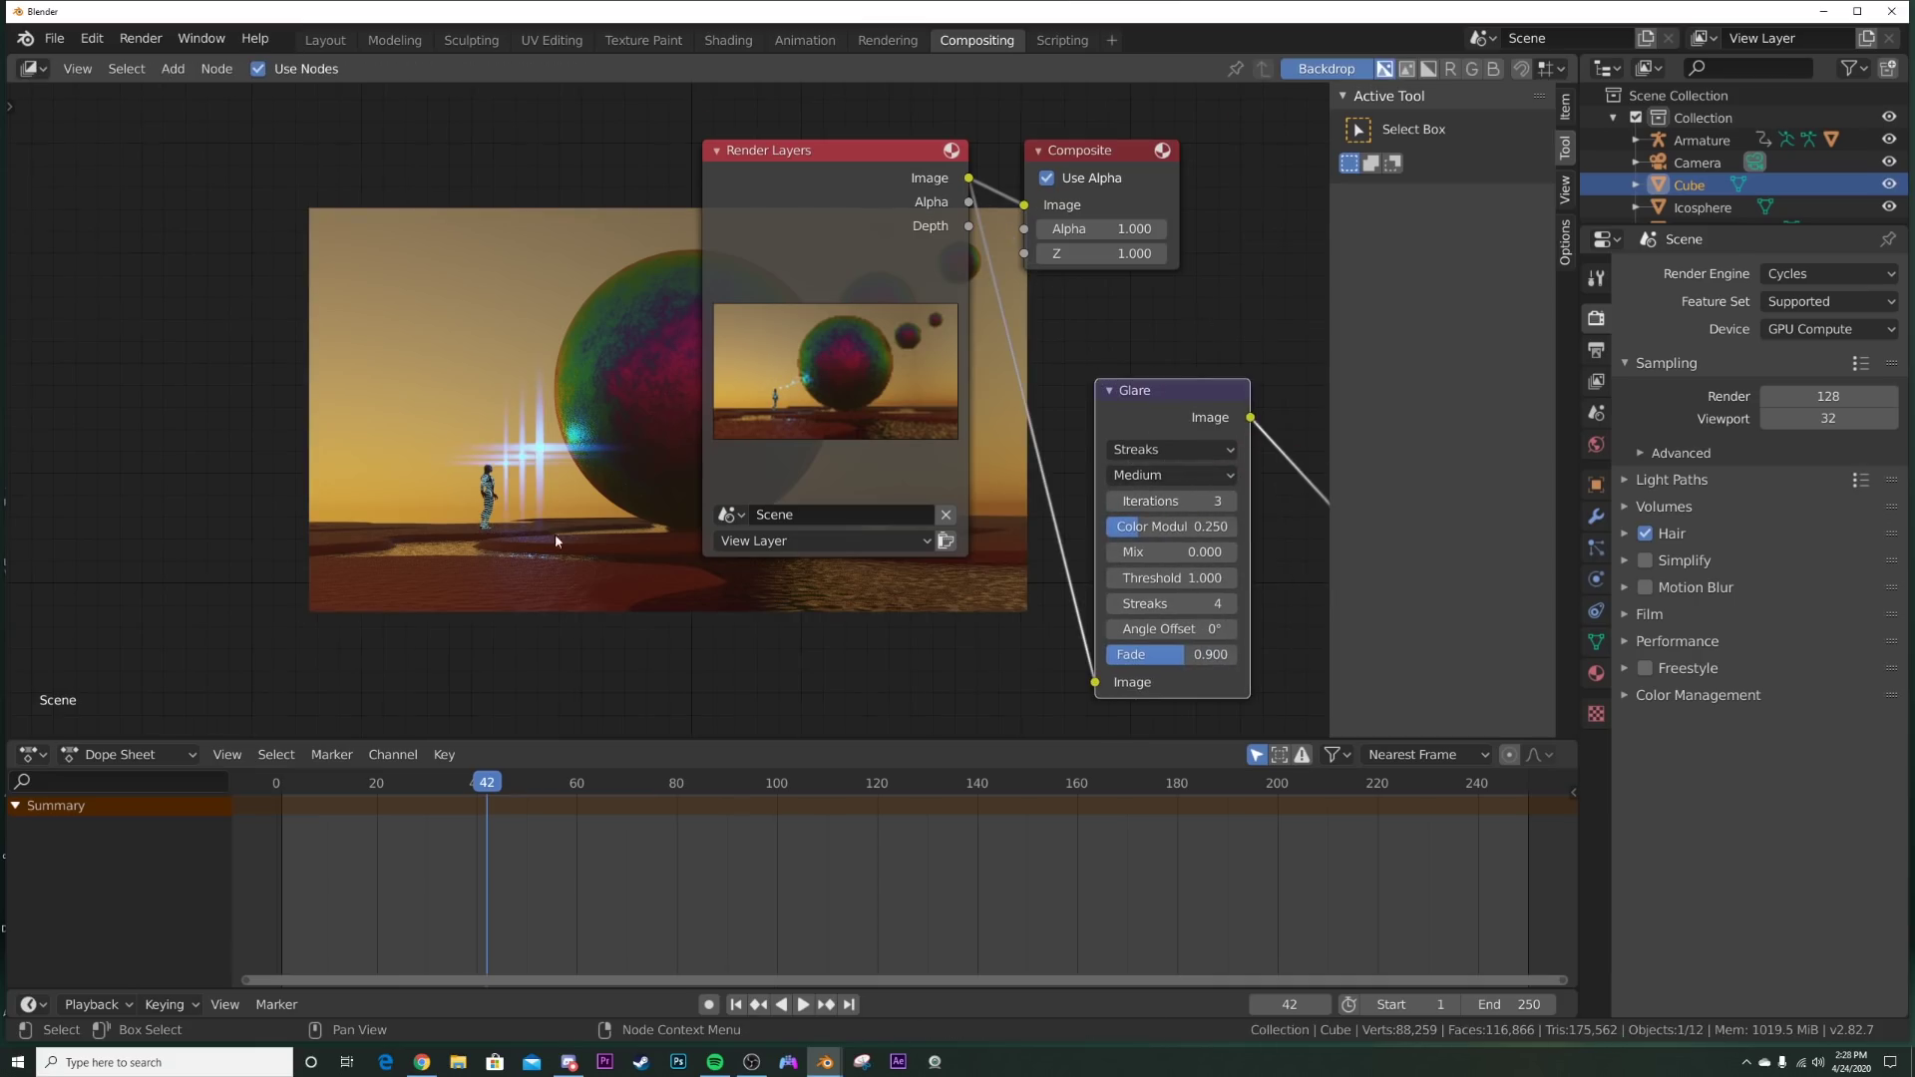
scroll(556, 535, "up", 4)
scroll(558, 523, "down", 3)
left_click(1176, 454)
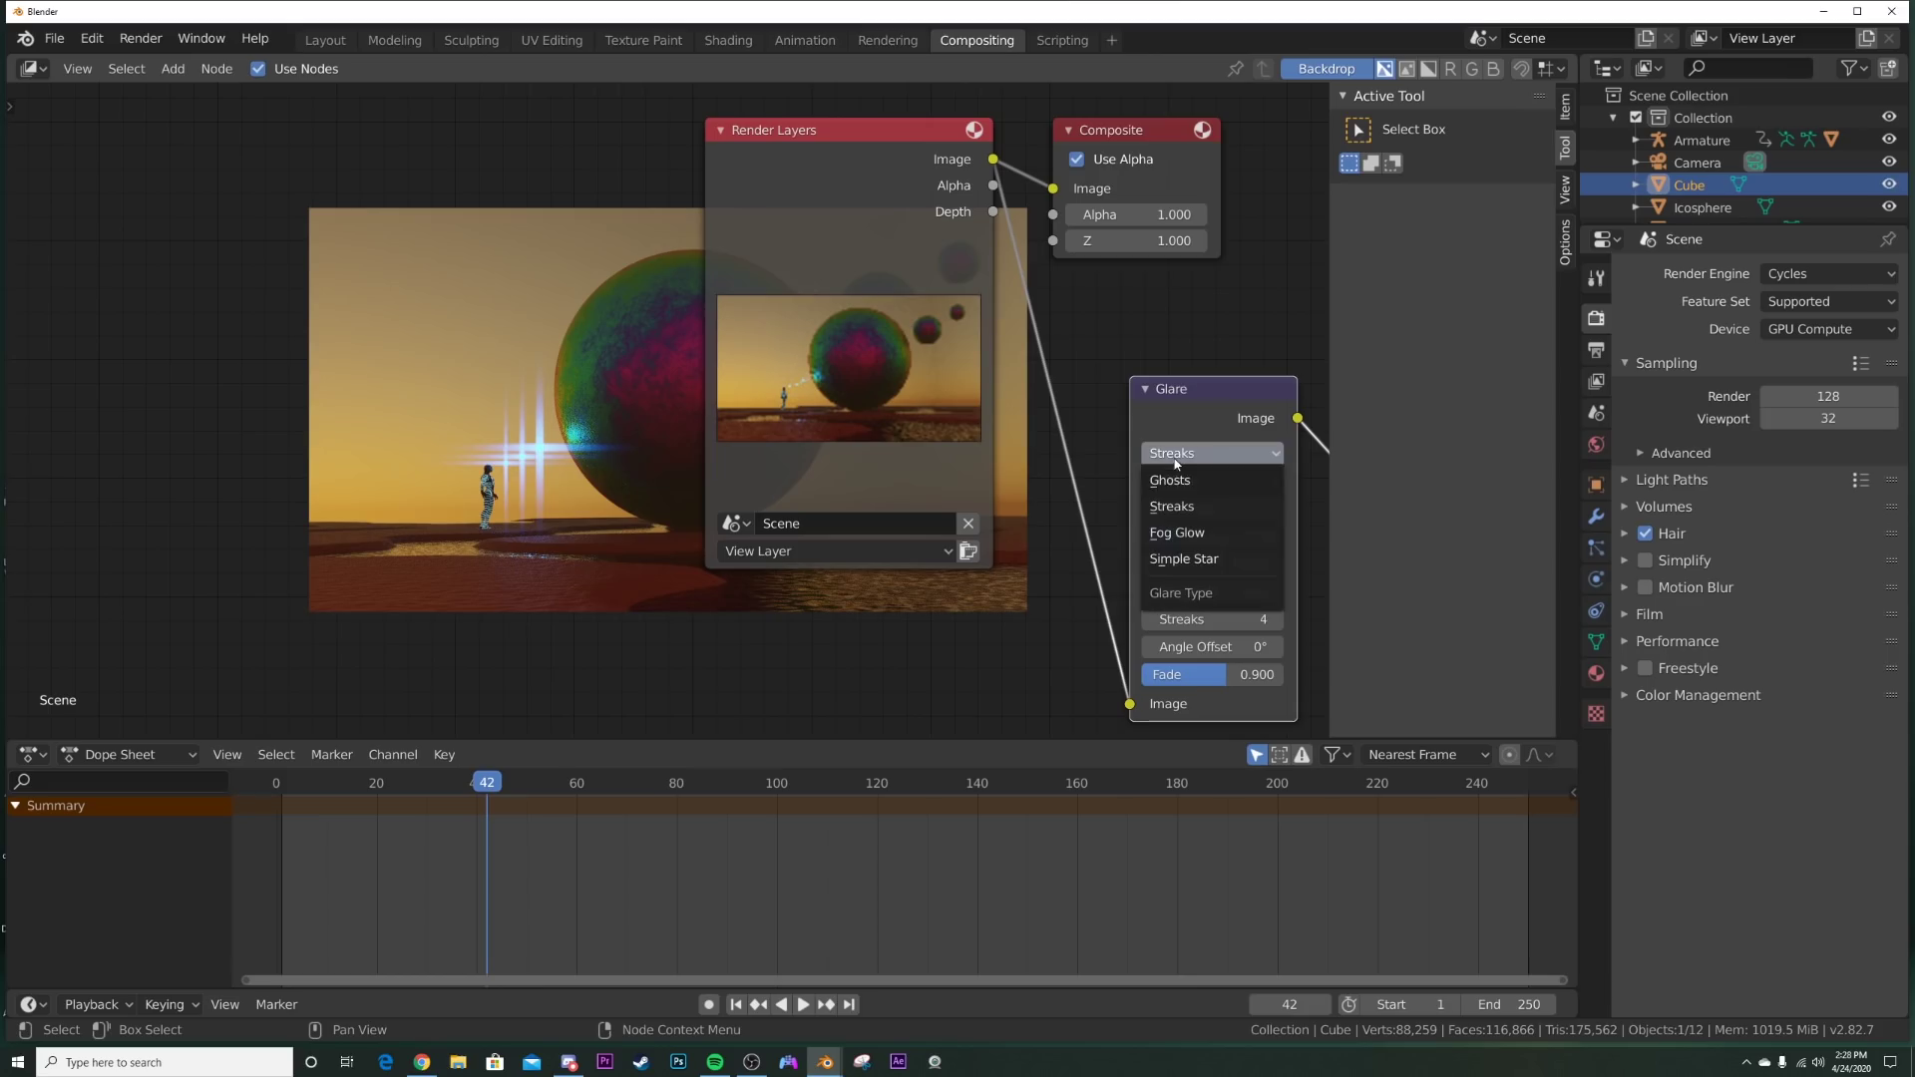
left_click(1176, 532)
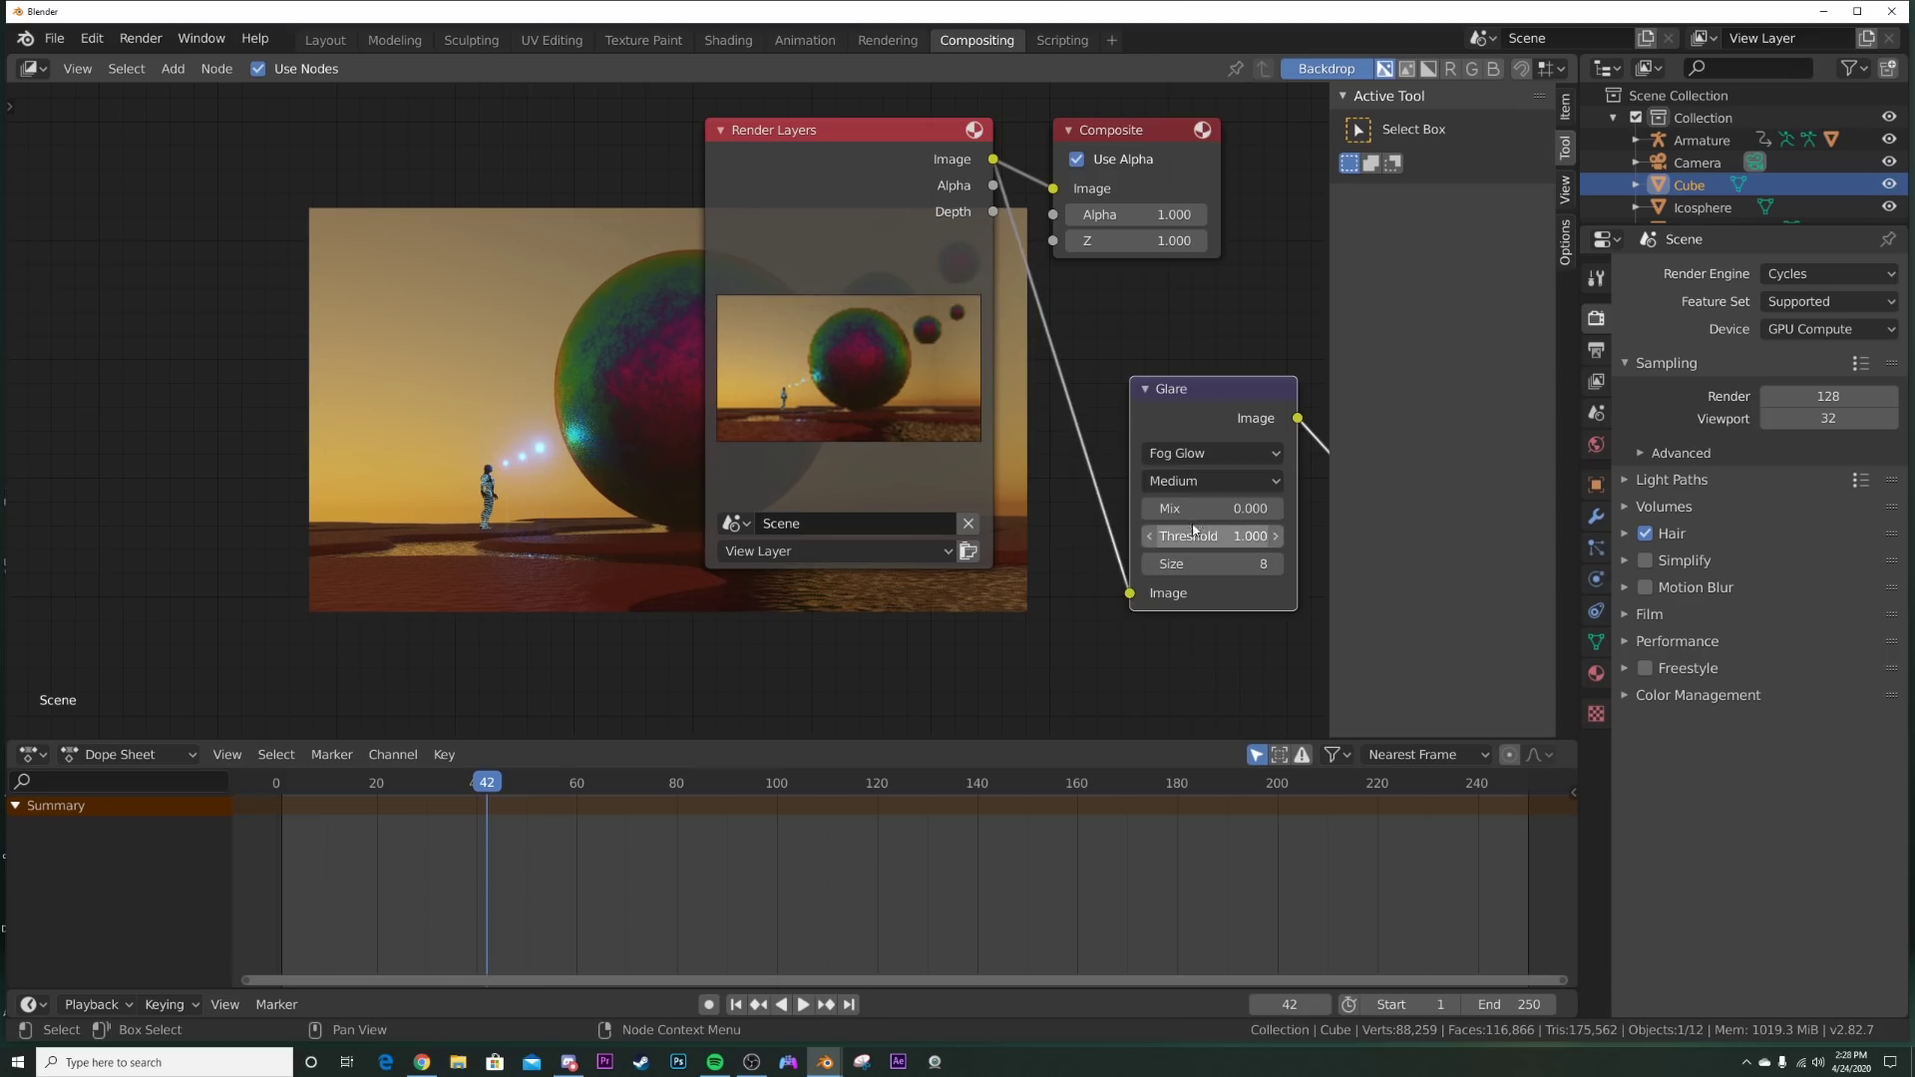
scroll(500, 463, "up", 3)
scroll(704, 464, "down", 5)
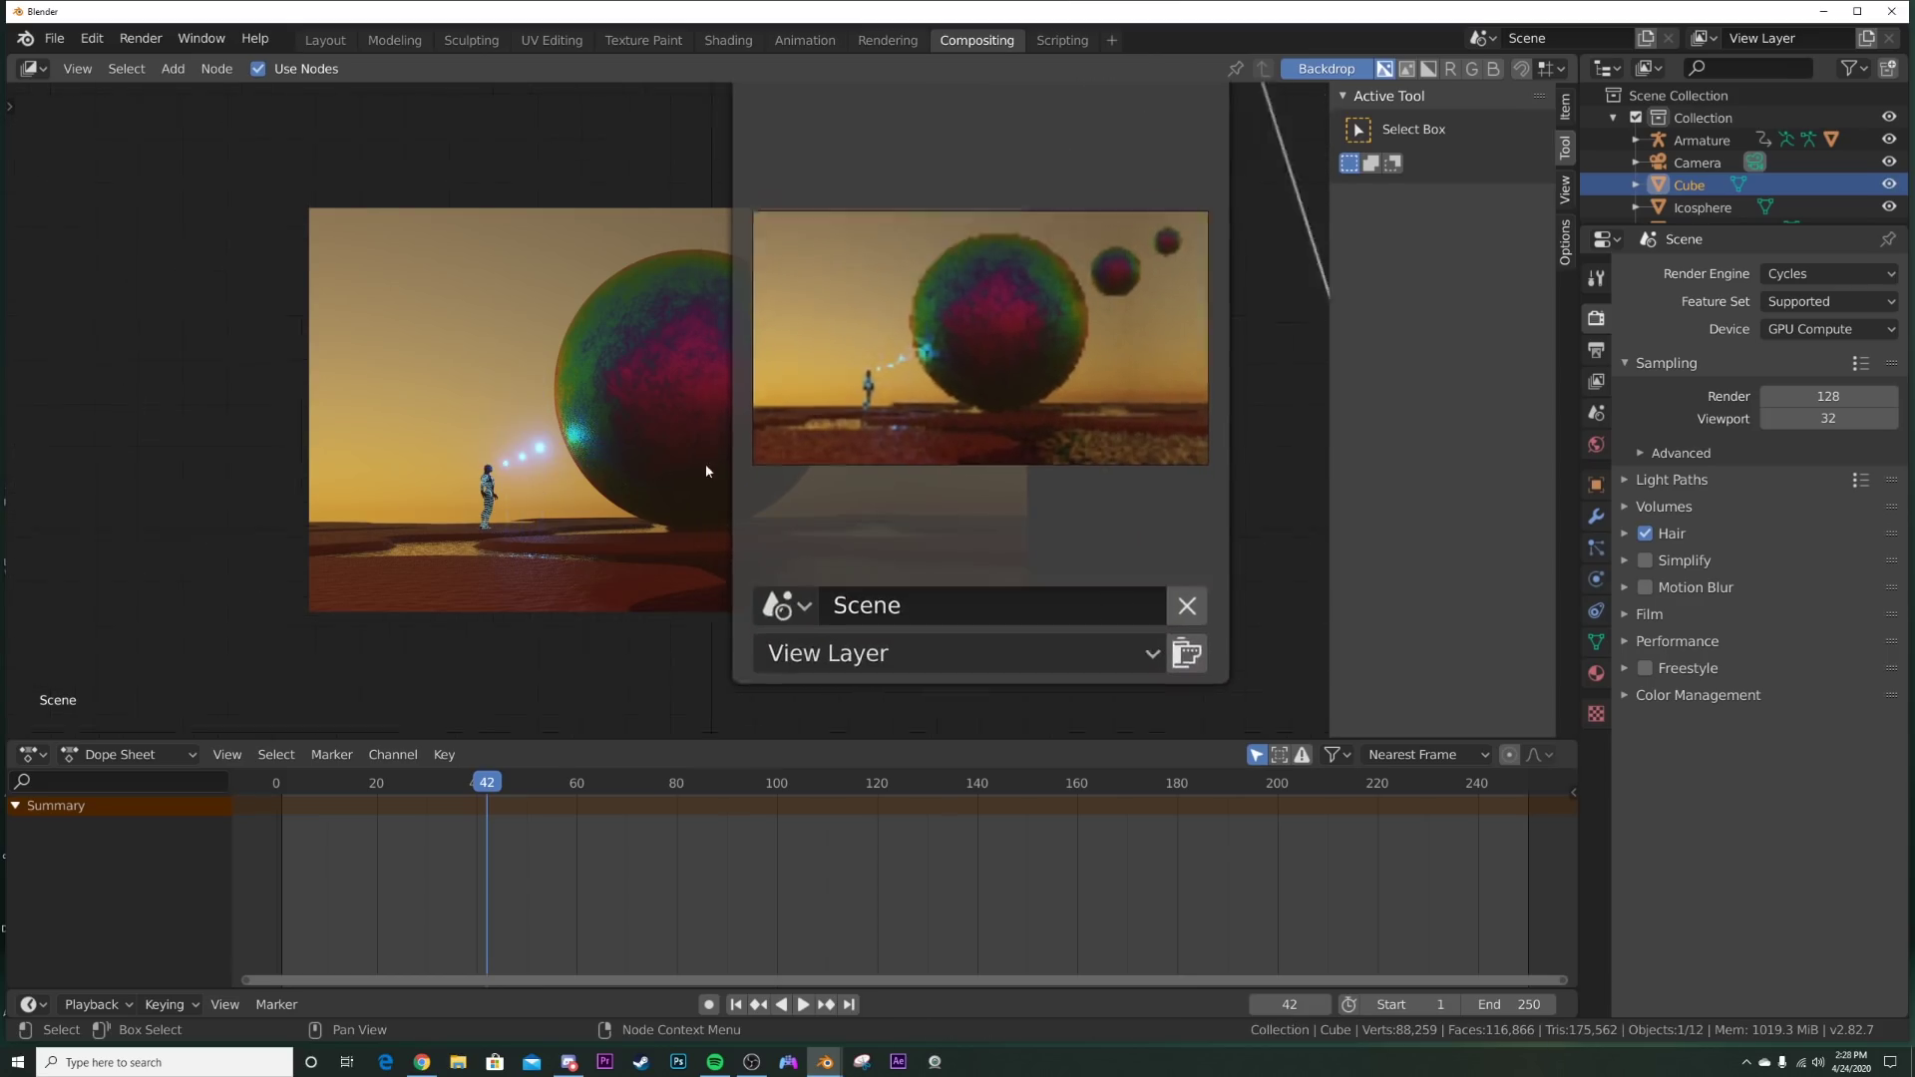
middle_click_drag(1197, 424, 1043, 395)
Step: Duplicate the Fog Glow Glare node and drop the copy onto the link after the first
key("shift+d")
left_click(811, 349)
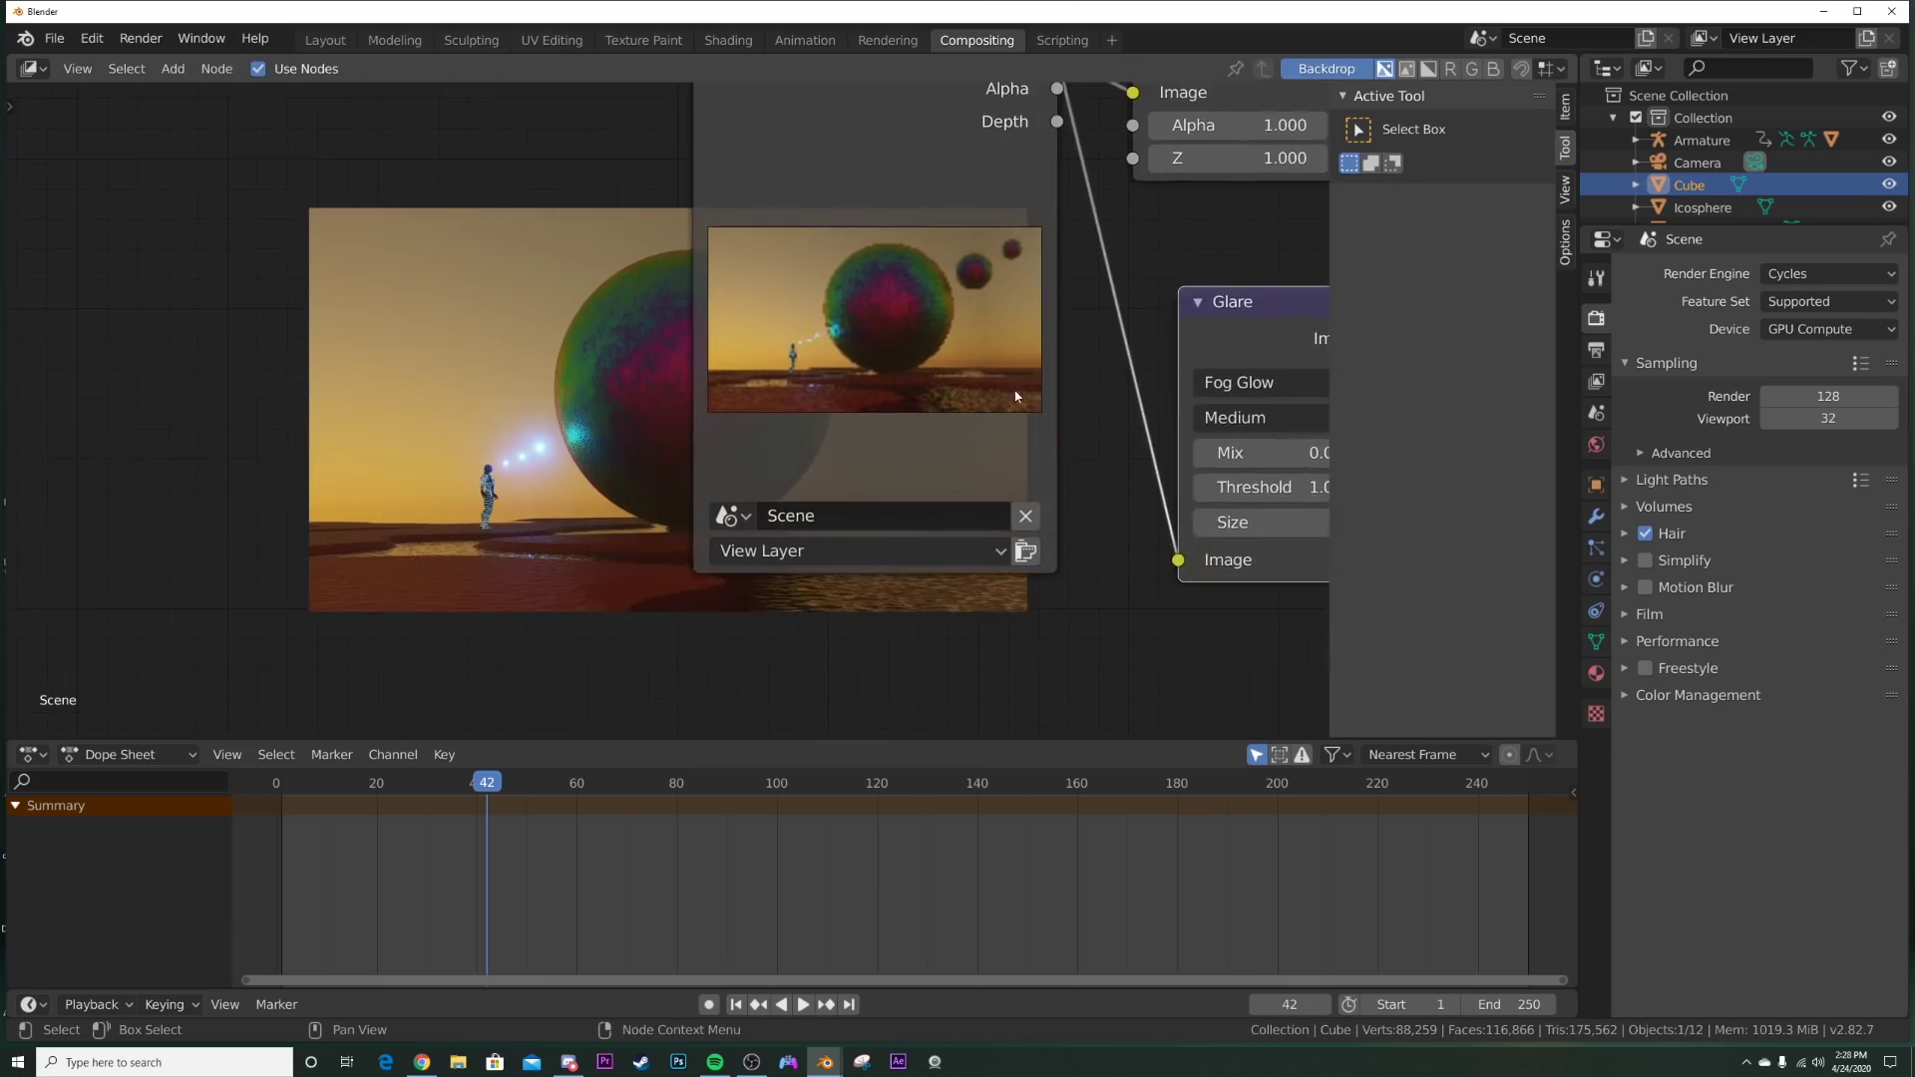
scroll(626, 529, "up", 4)
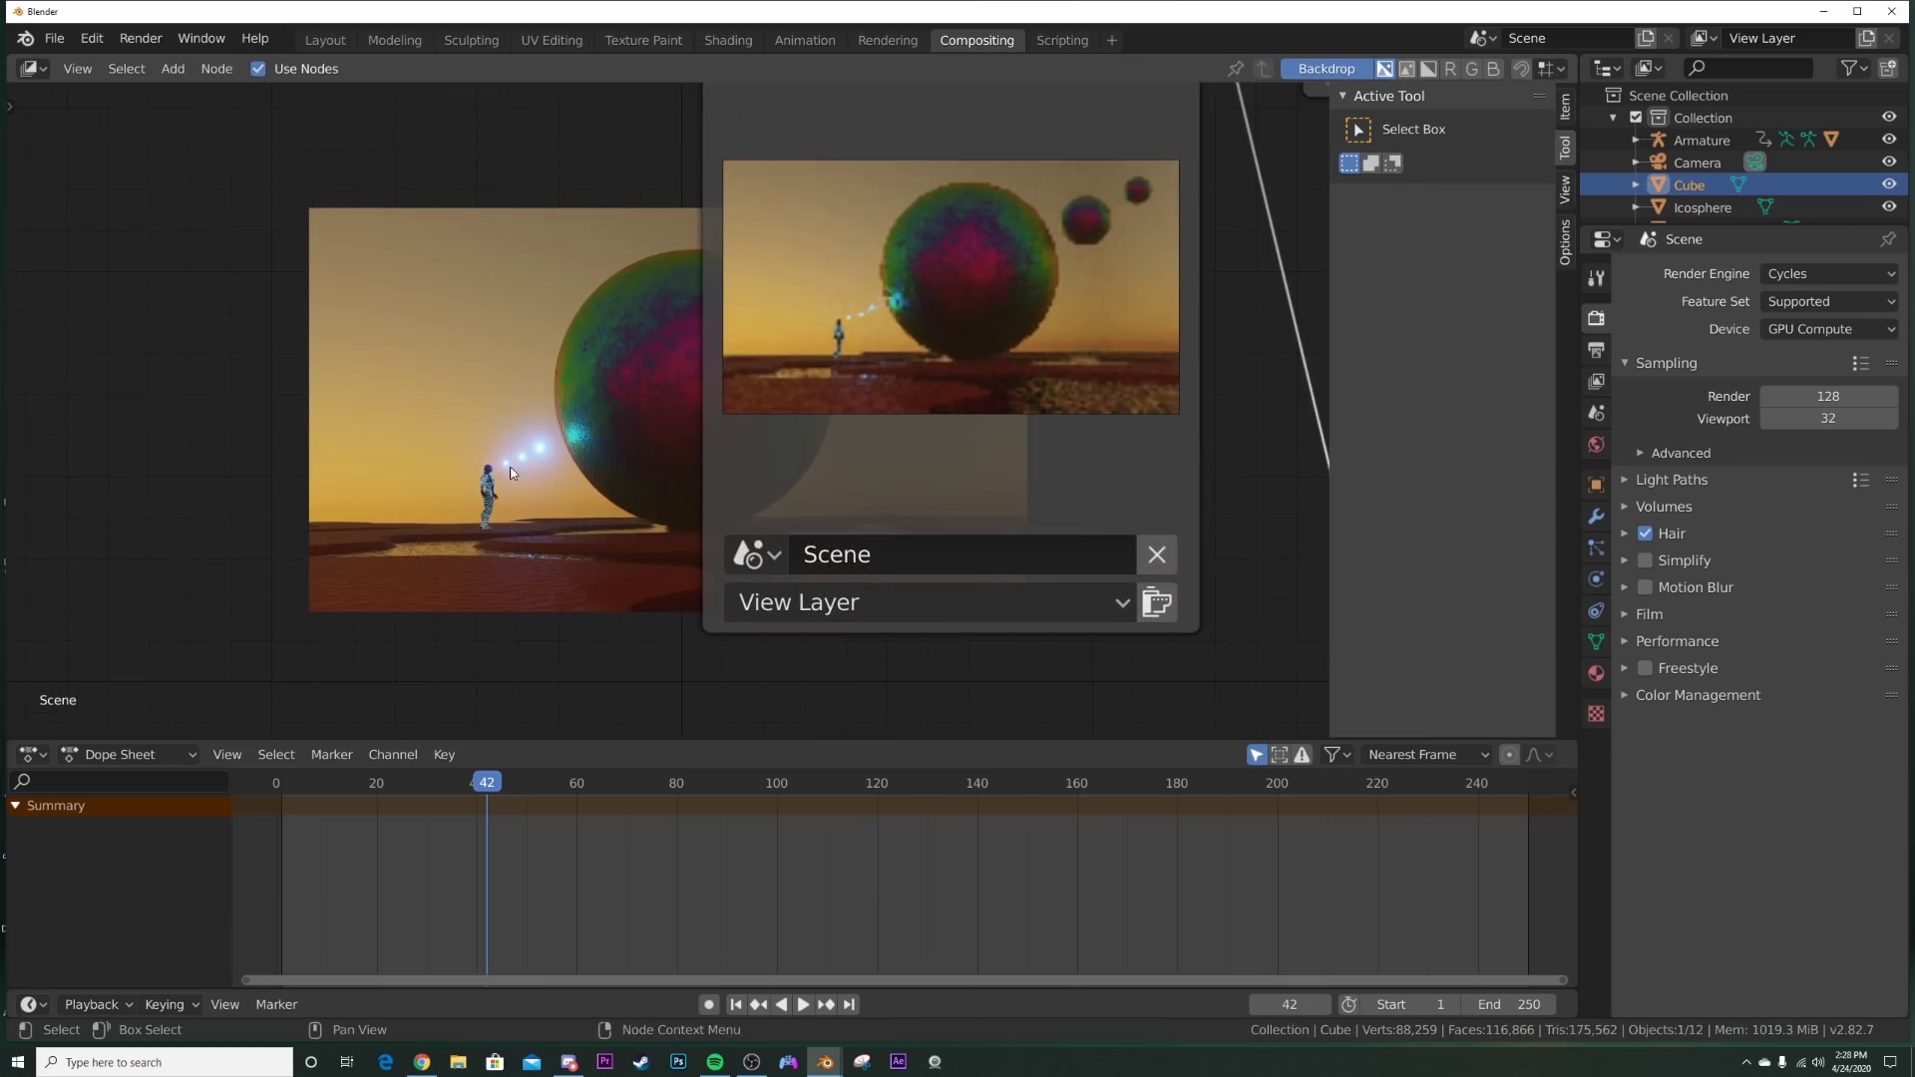
scroll(531, 459, "down", 4)
middle_click_drag(551, 549, 469, 583)
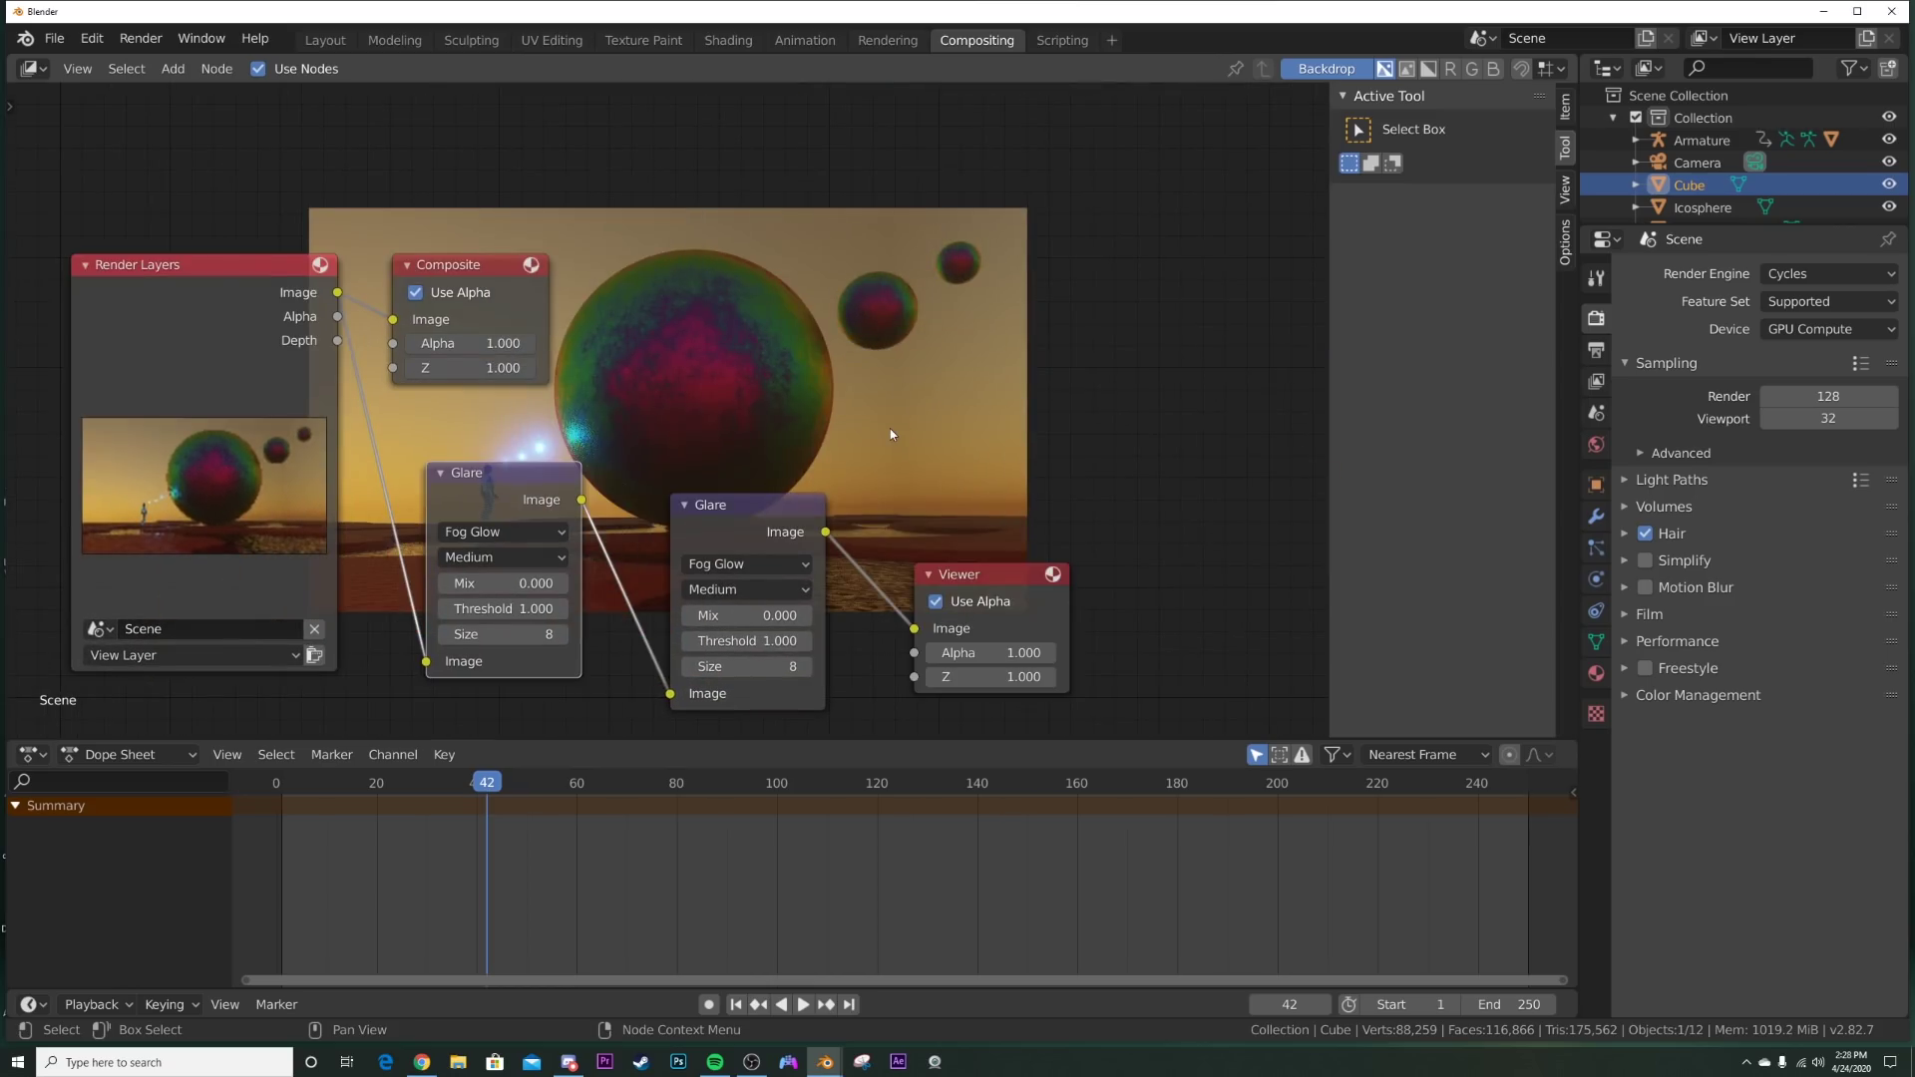
Step: Enable Denoising Data passes in the View Layer properties
left_click(1591, 354)
left_click(1597, 382)
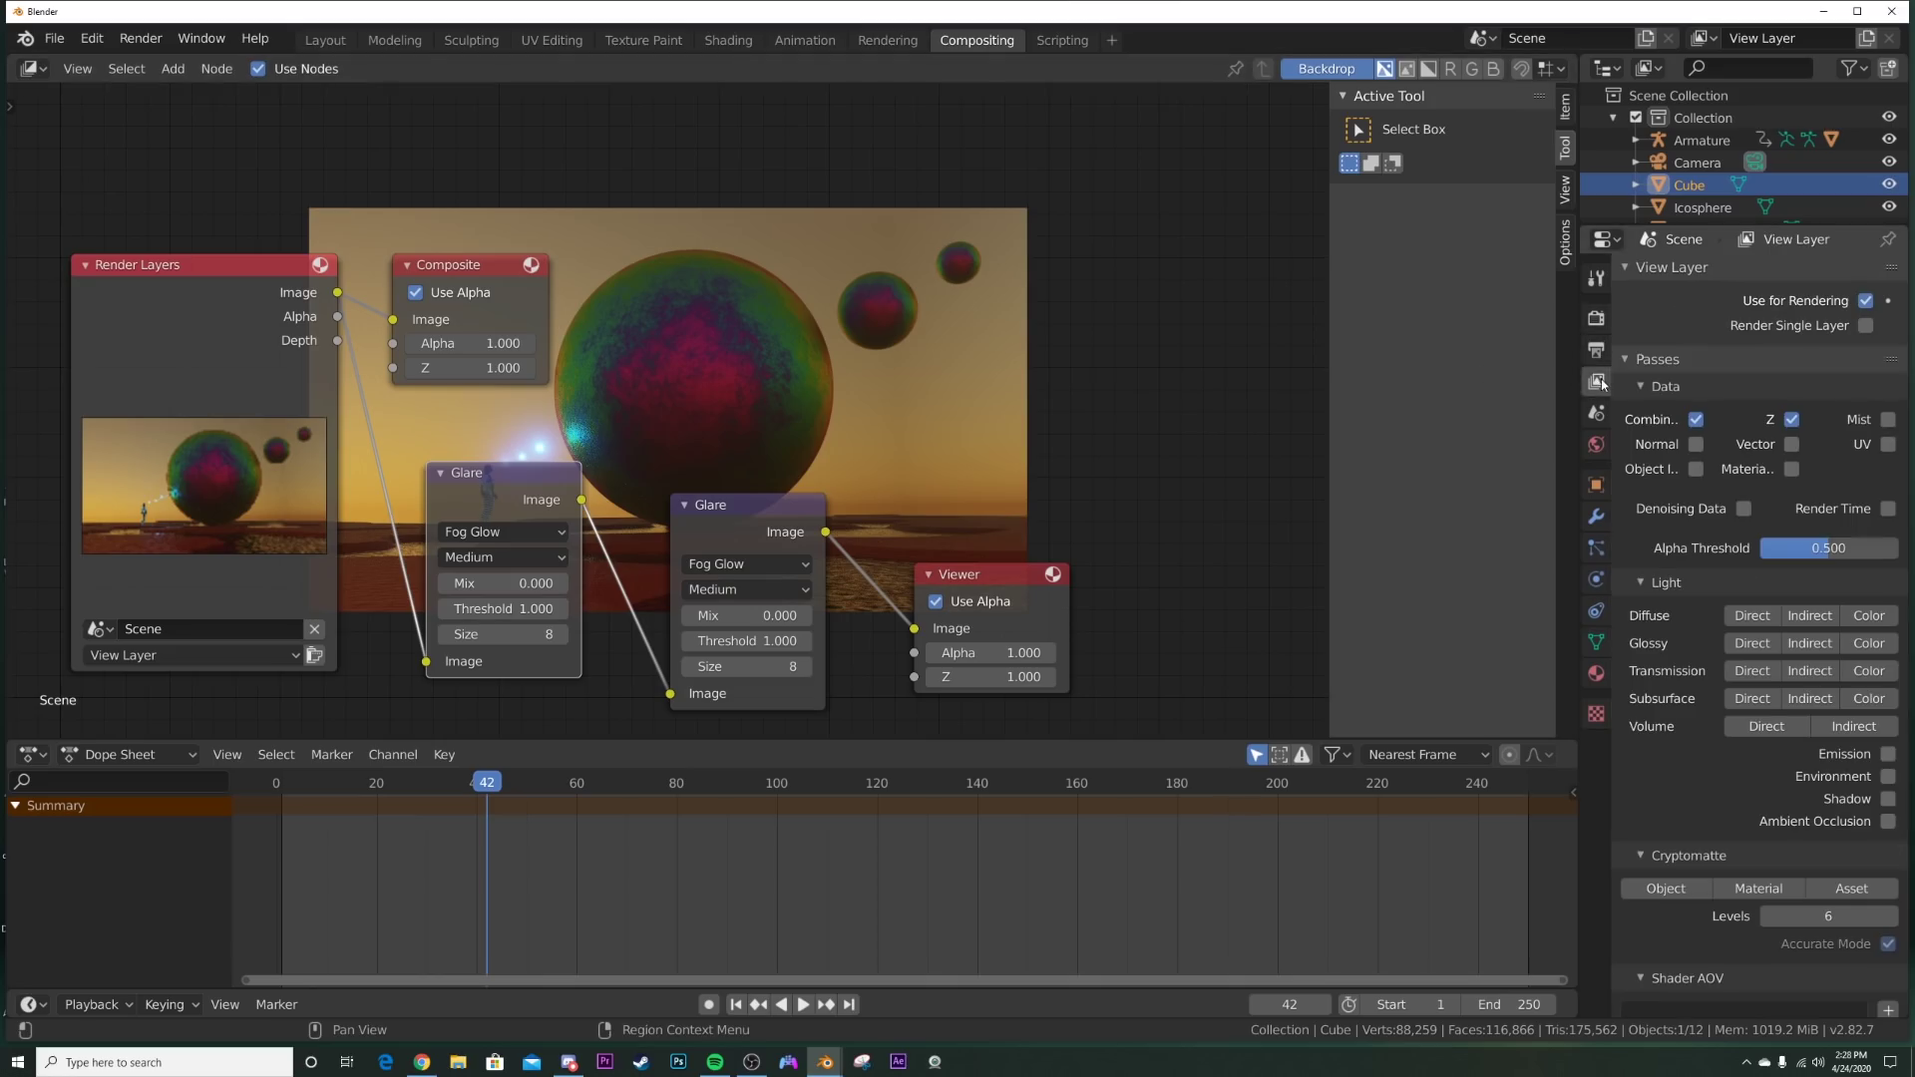
left_click(1743, 509)
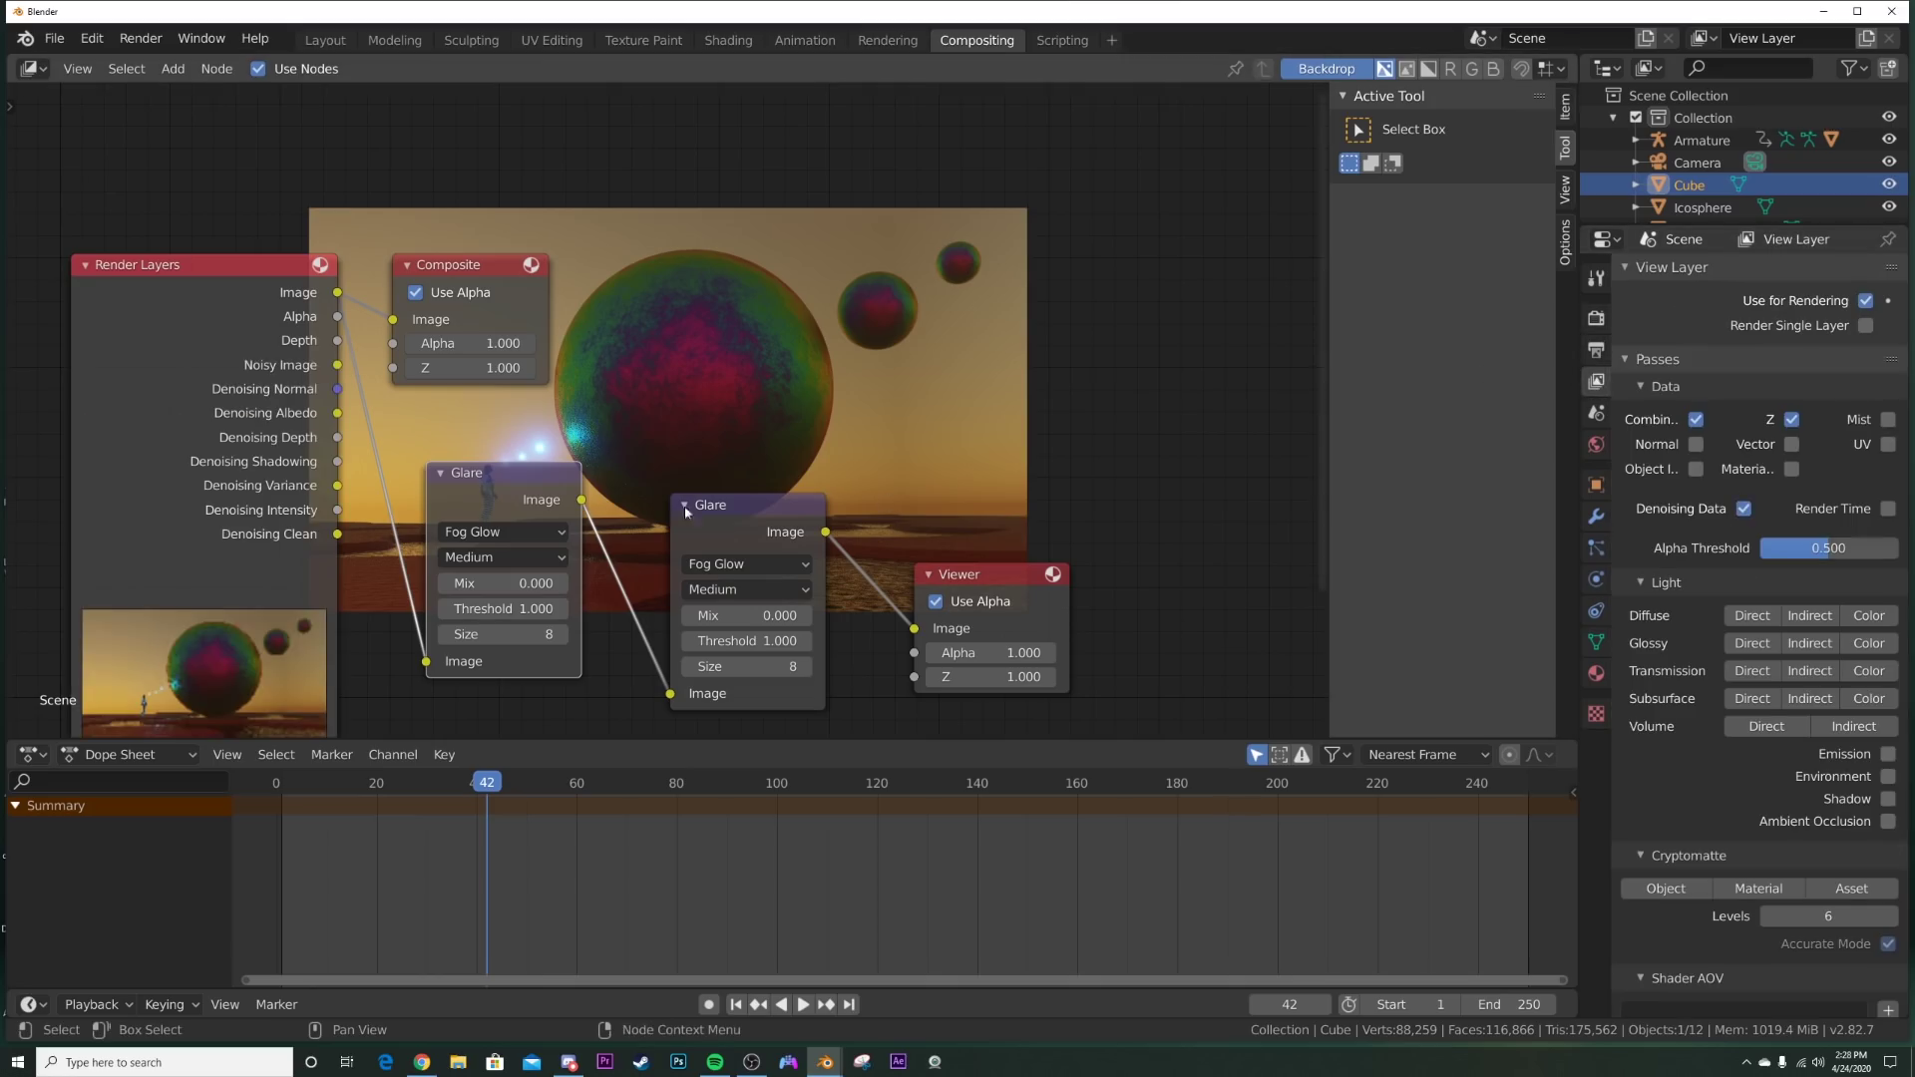
middle_click_drag(377, 369, 612, 317)
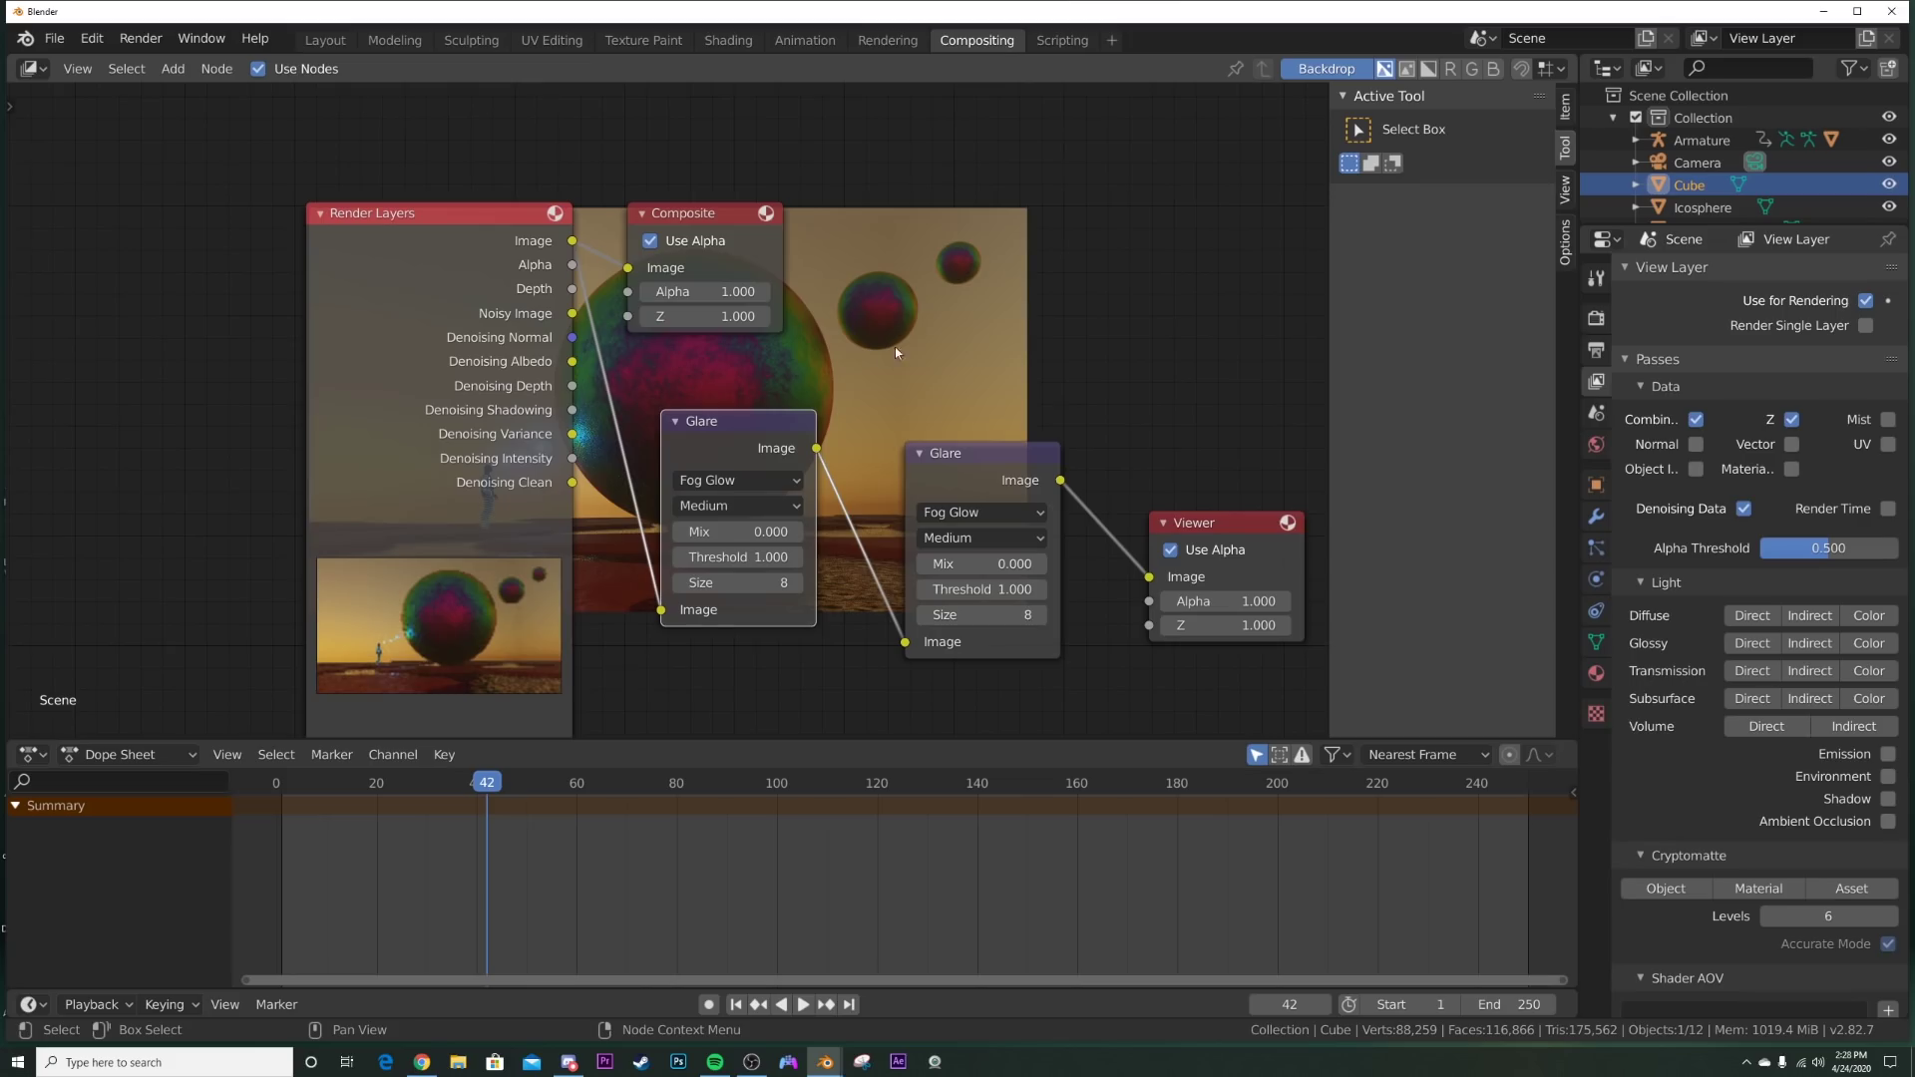
Step: Add a Denoise node between Render Layers and the Glare chain
key("shift+a")
type("de")
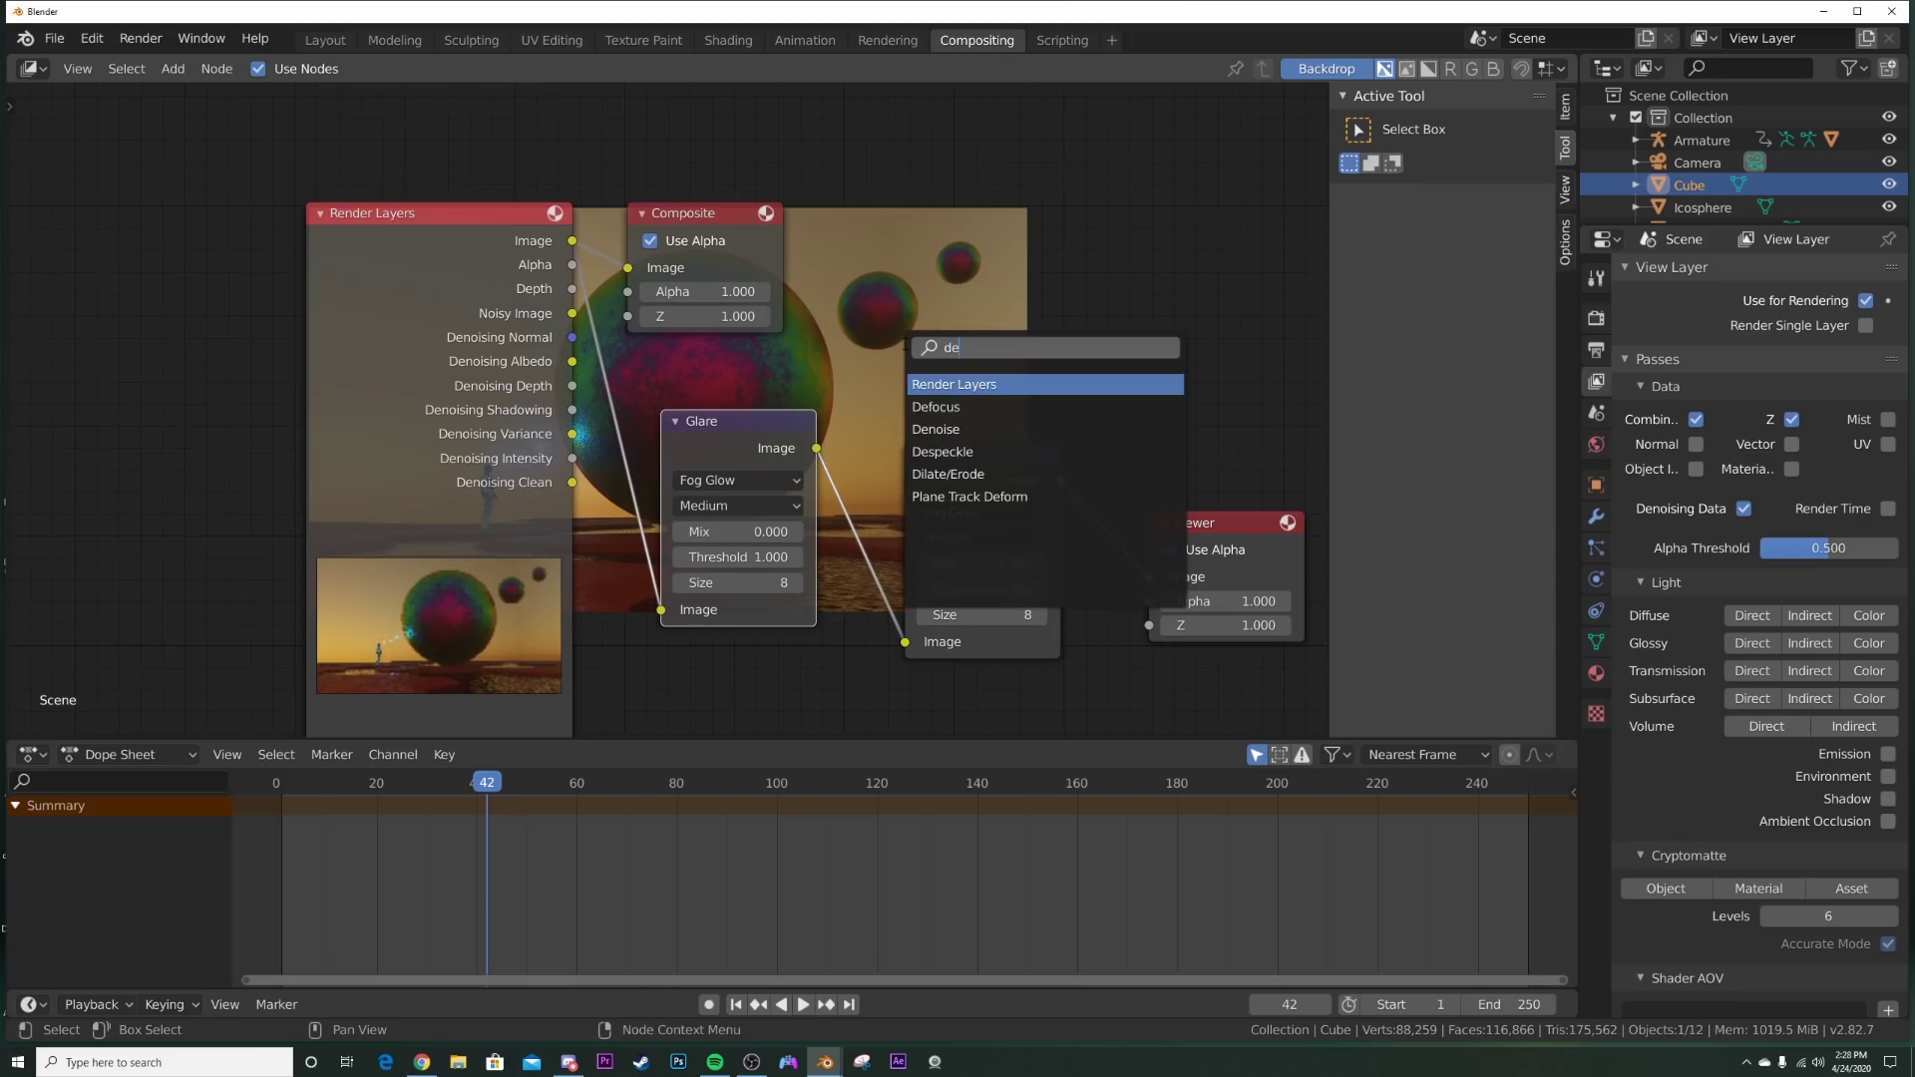
left_click(976, 429)
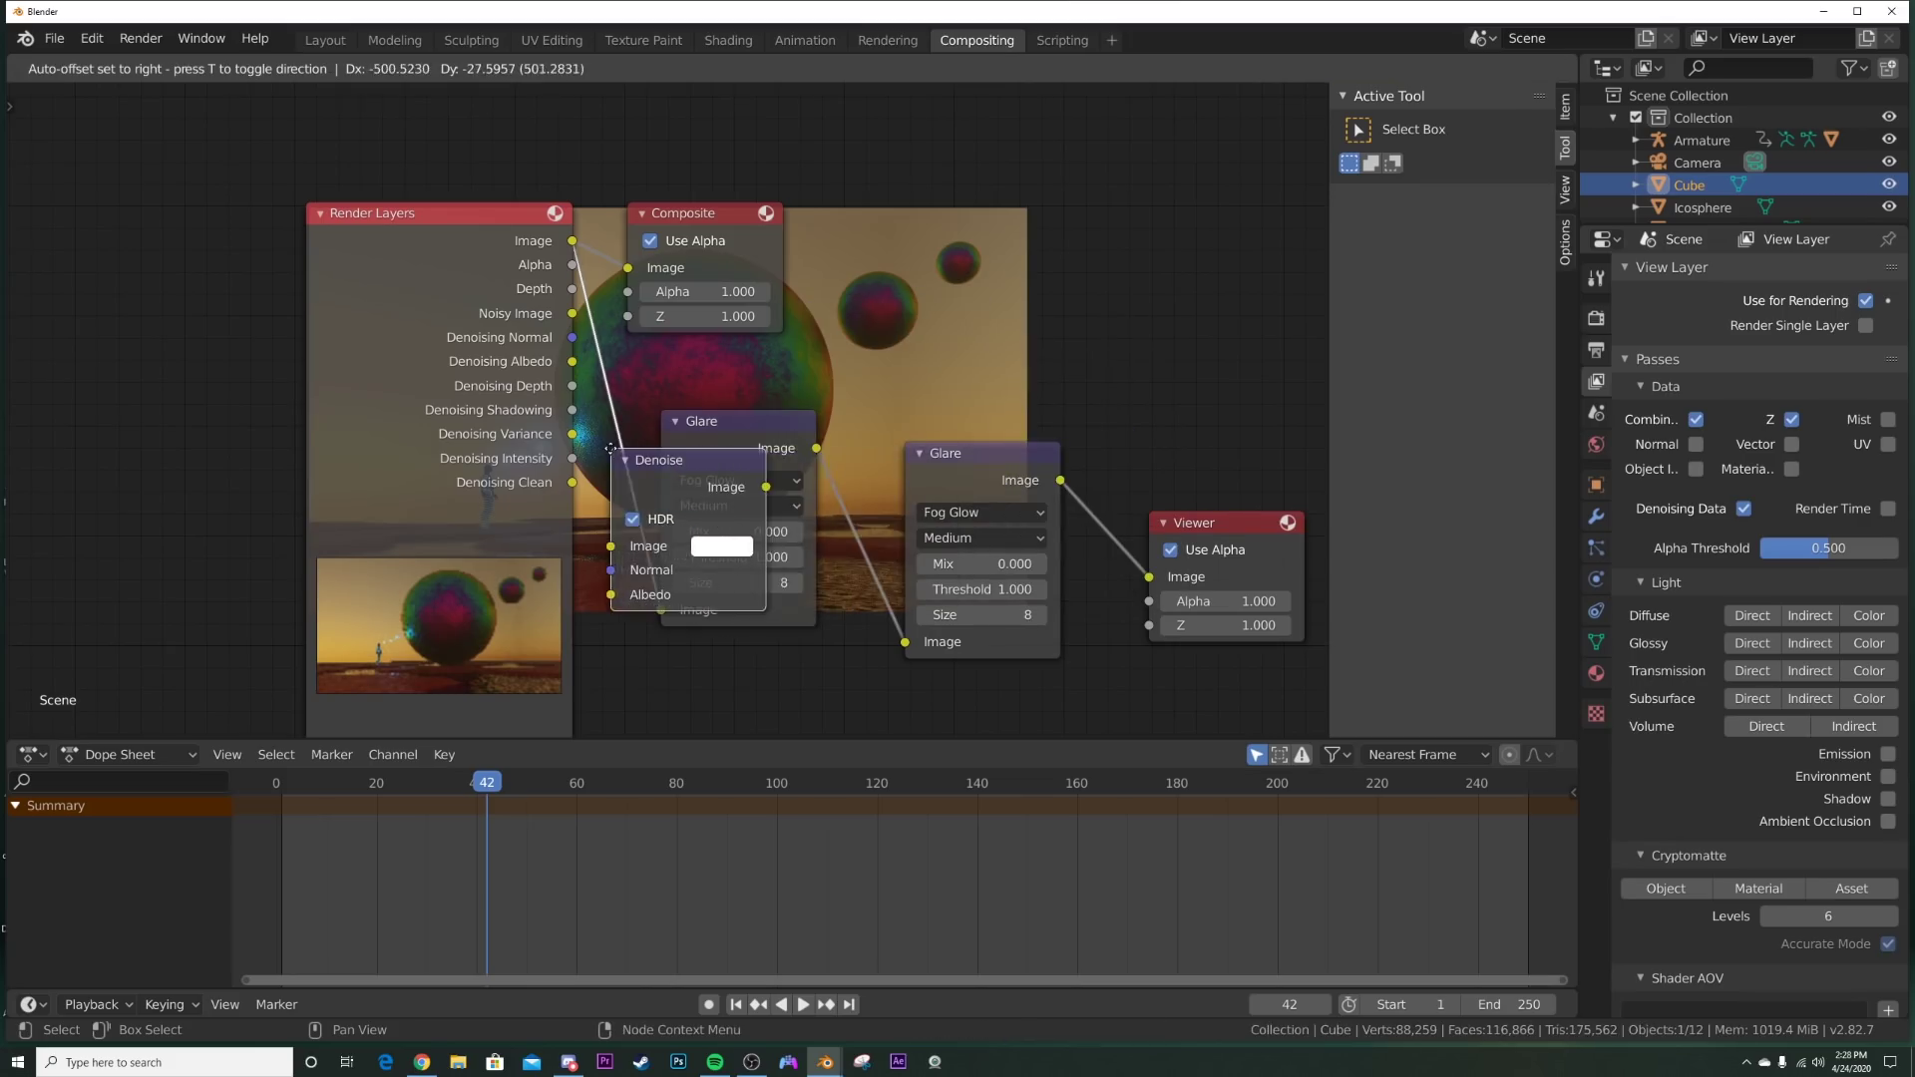
left_click(672, 452)
middle_click_drag(672, 451, 486, 502)
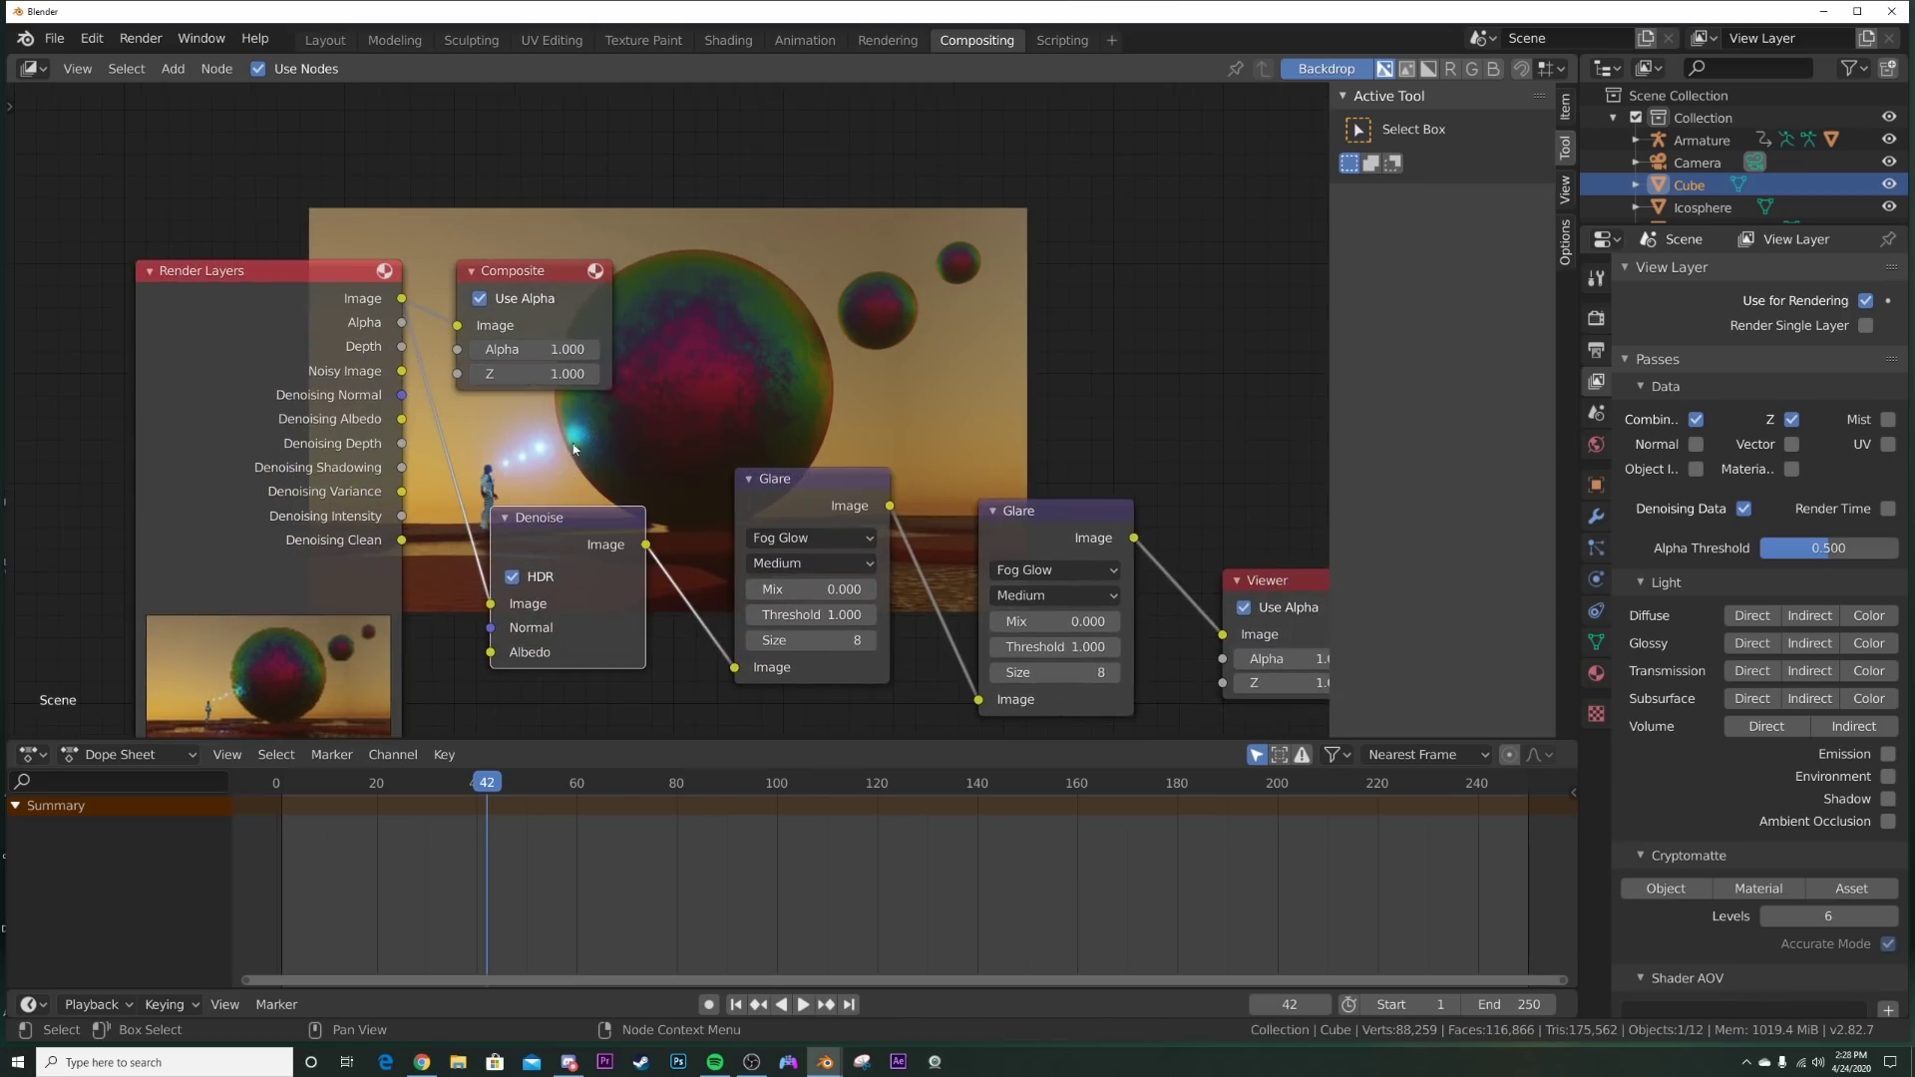
middle_click_drag(579, 440, 668, 421)
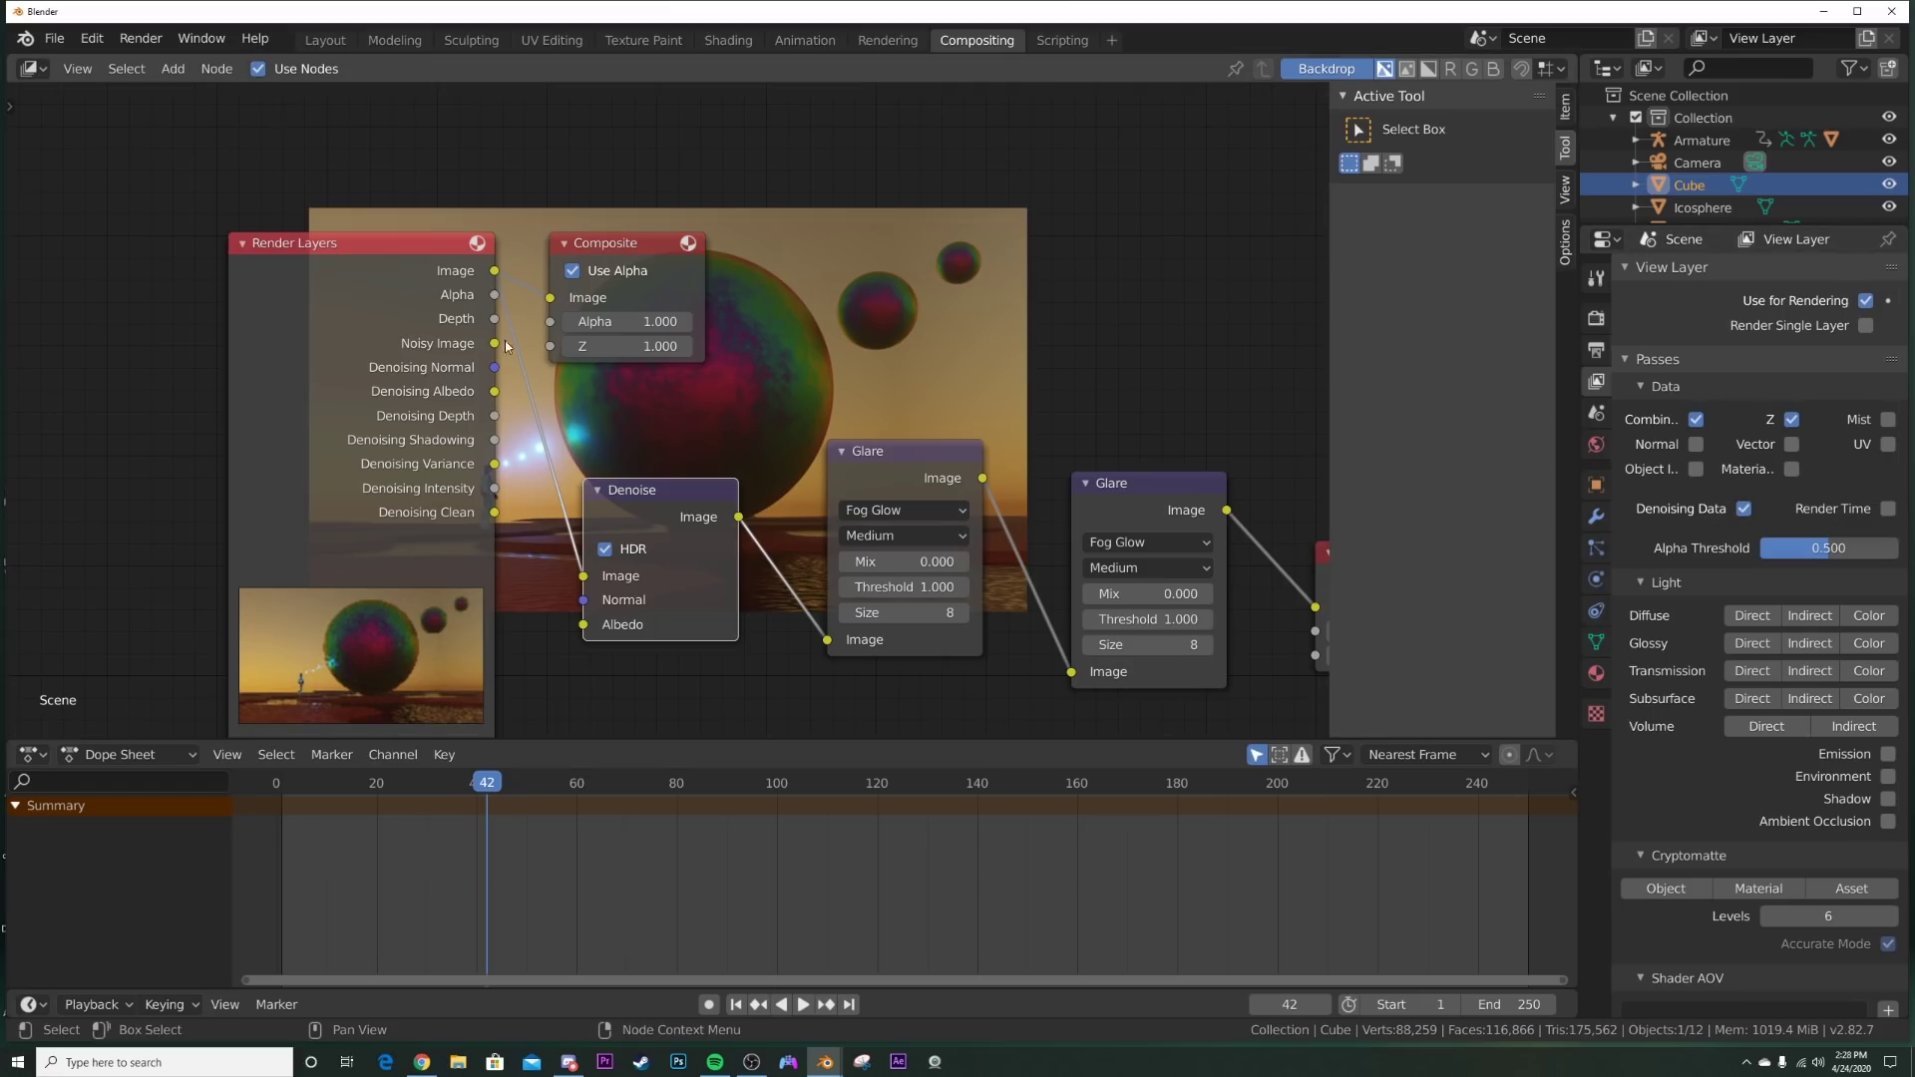
Step: Connect Noisy Image, Denoising Normal and Denoising Albedo to the Denoise node's inputs
left_click_drag(487, 343, 588, 572)
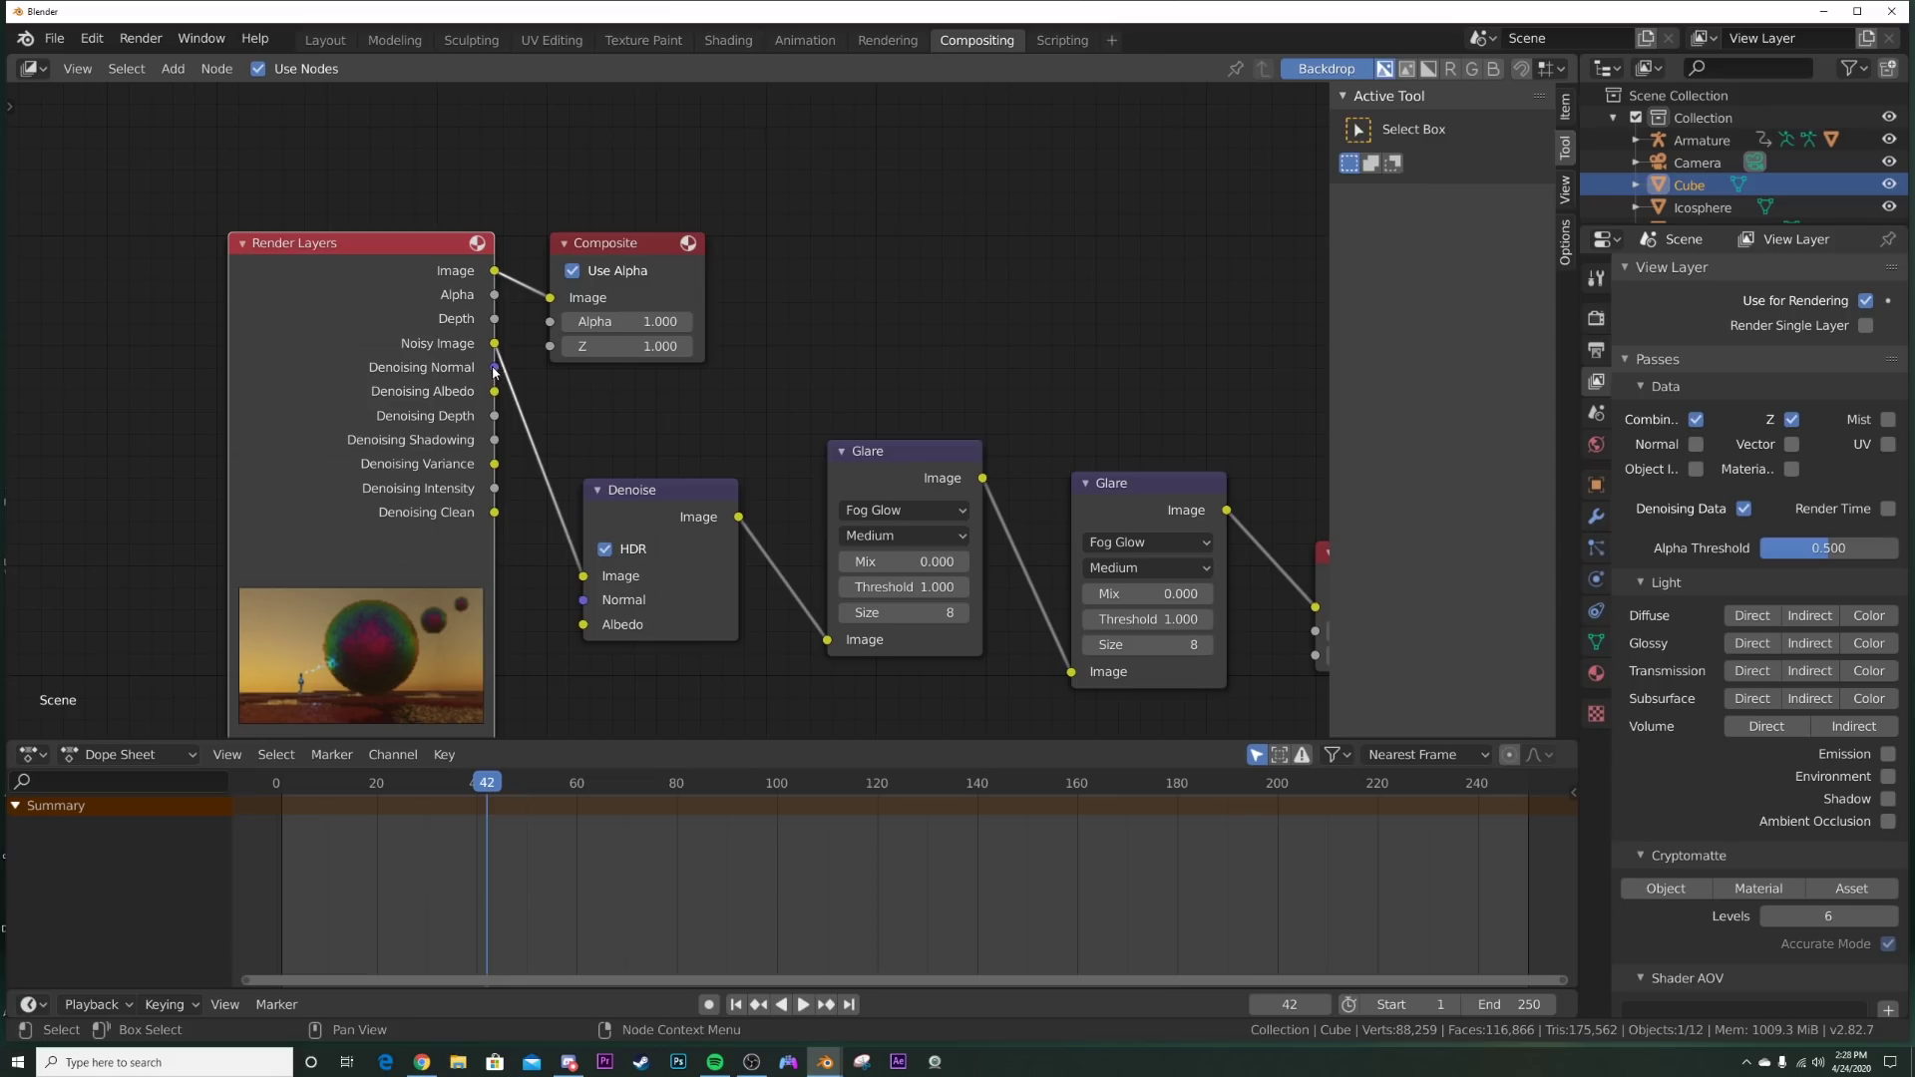
left_click_drag(495, 369, 585, 599)
left_click_drag(496, 392, 583, 625)
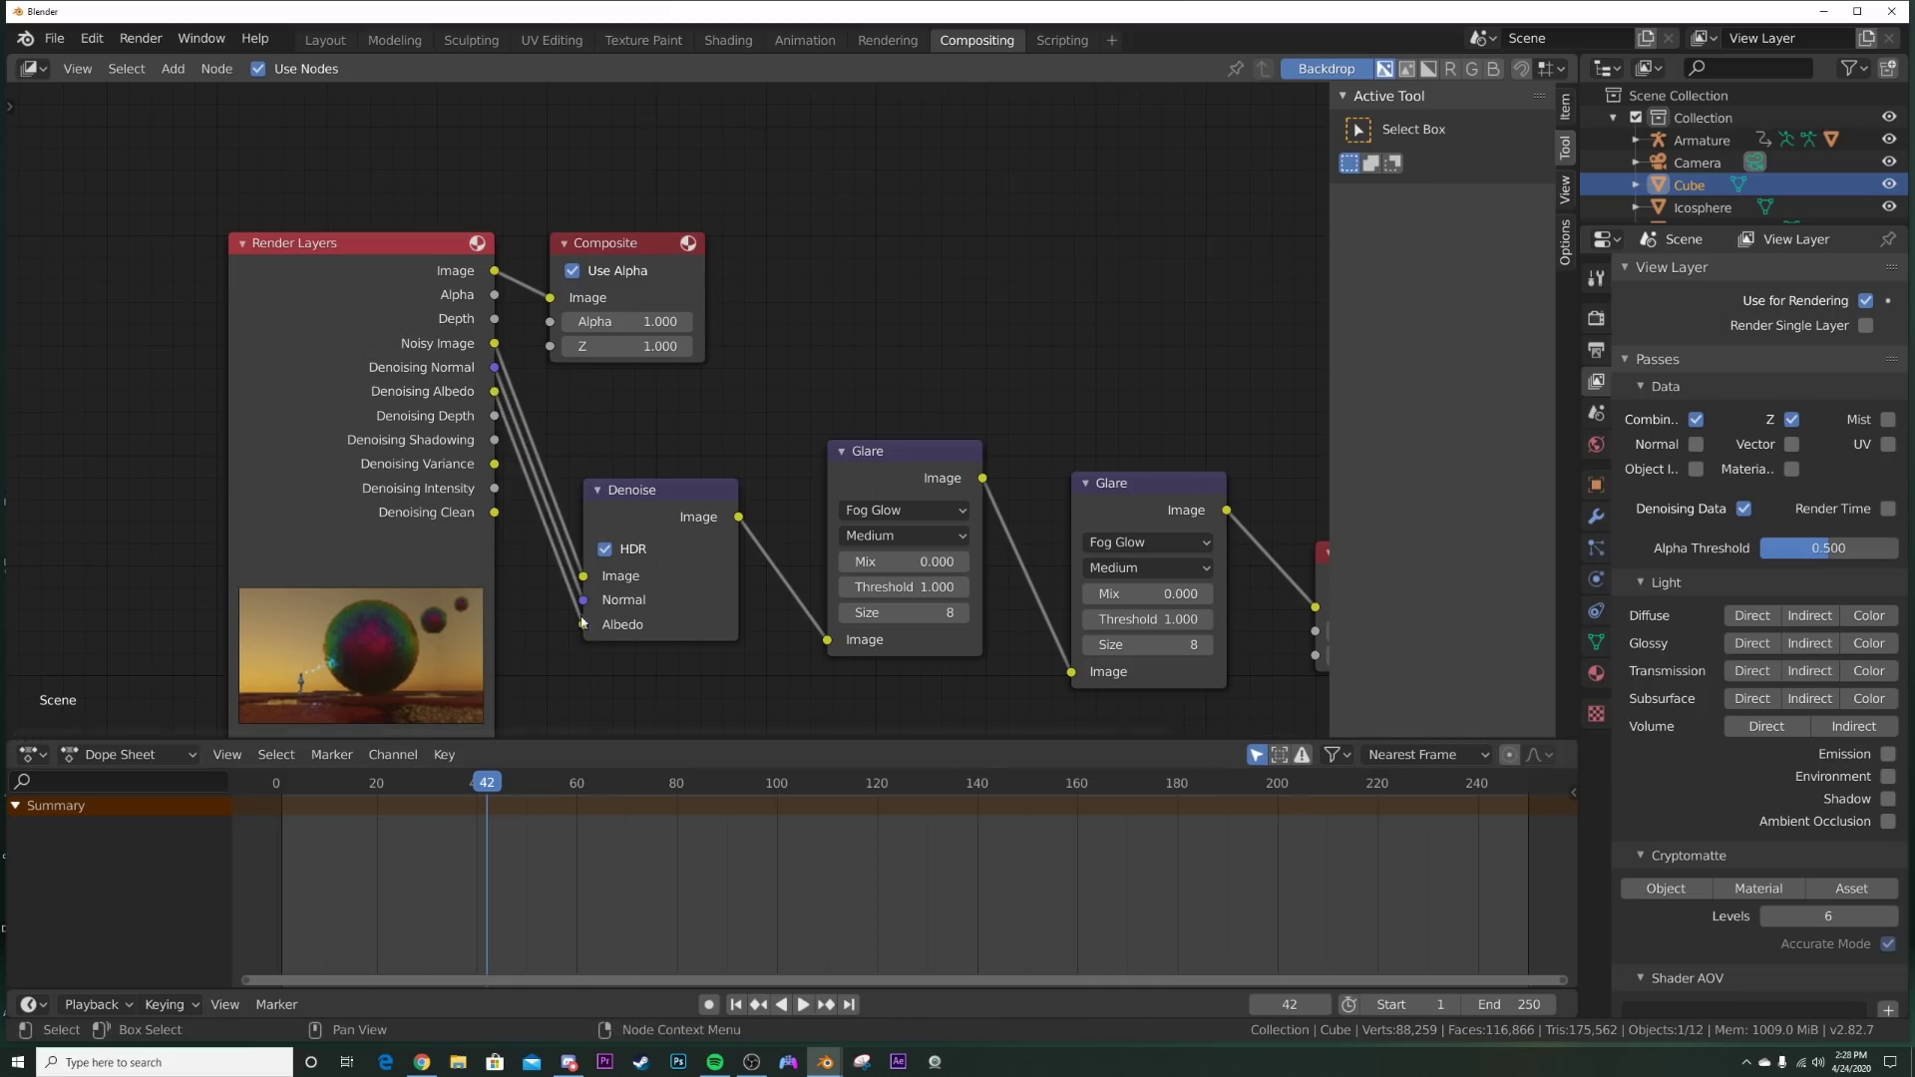
Step: Set the render resolution scale to 100% in the Layout workspace
left_click(325, 40)
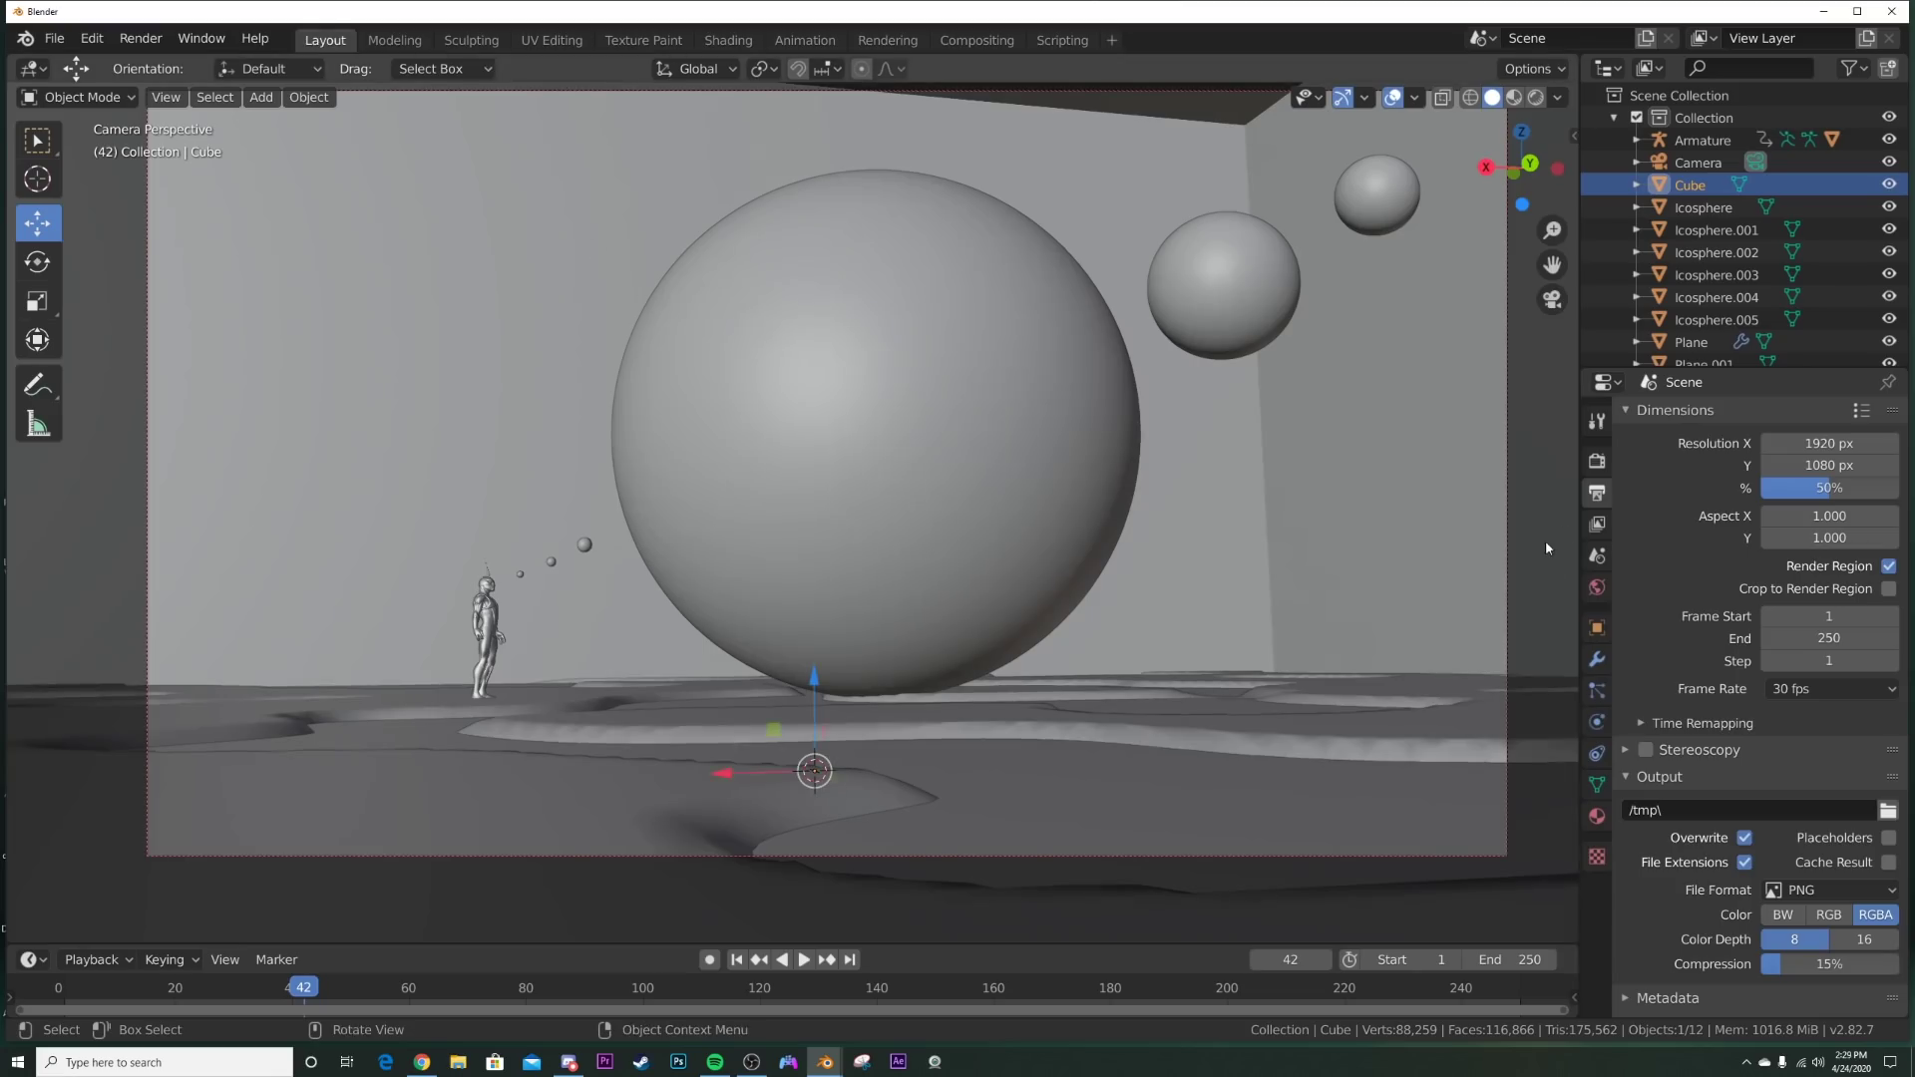
left_click(1830, 488)
type("100")
key("Return")
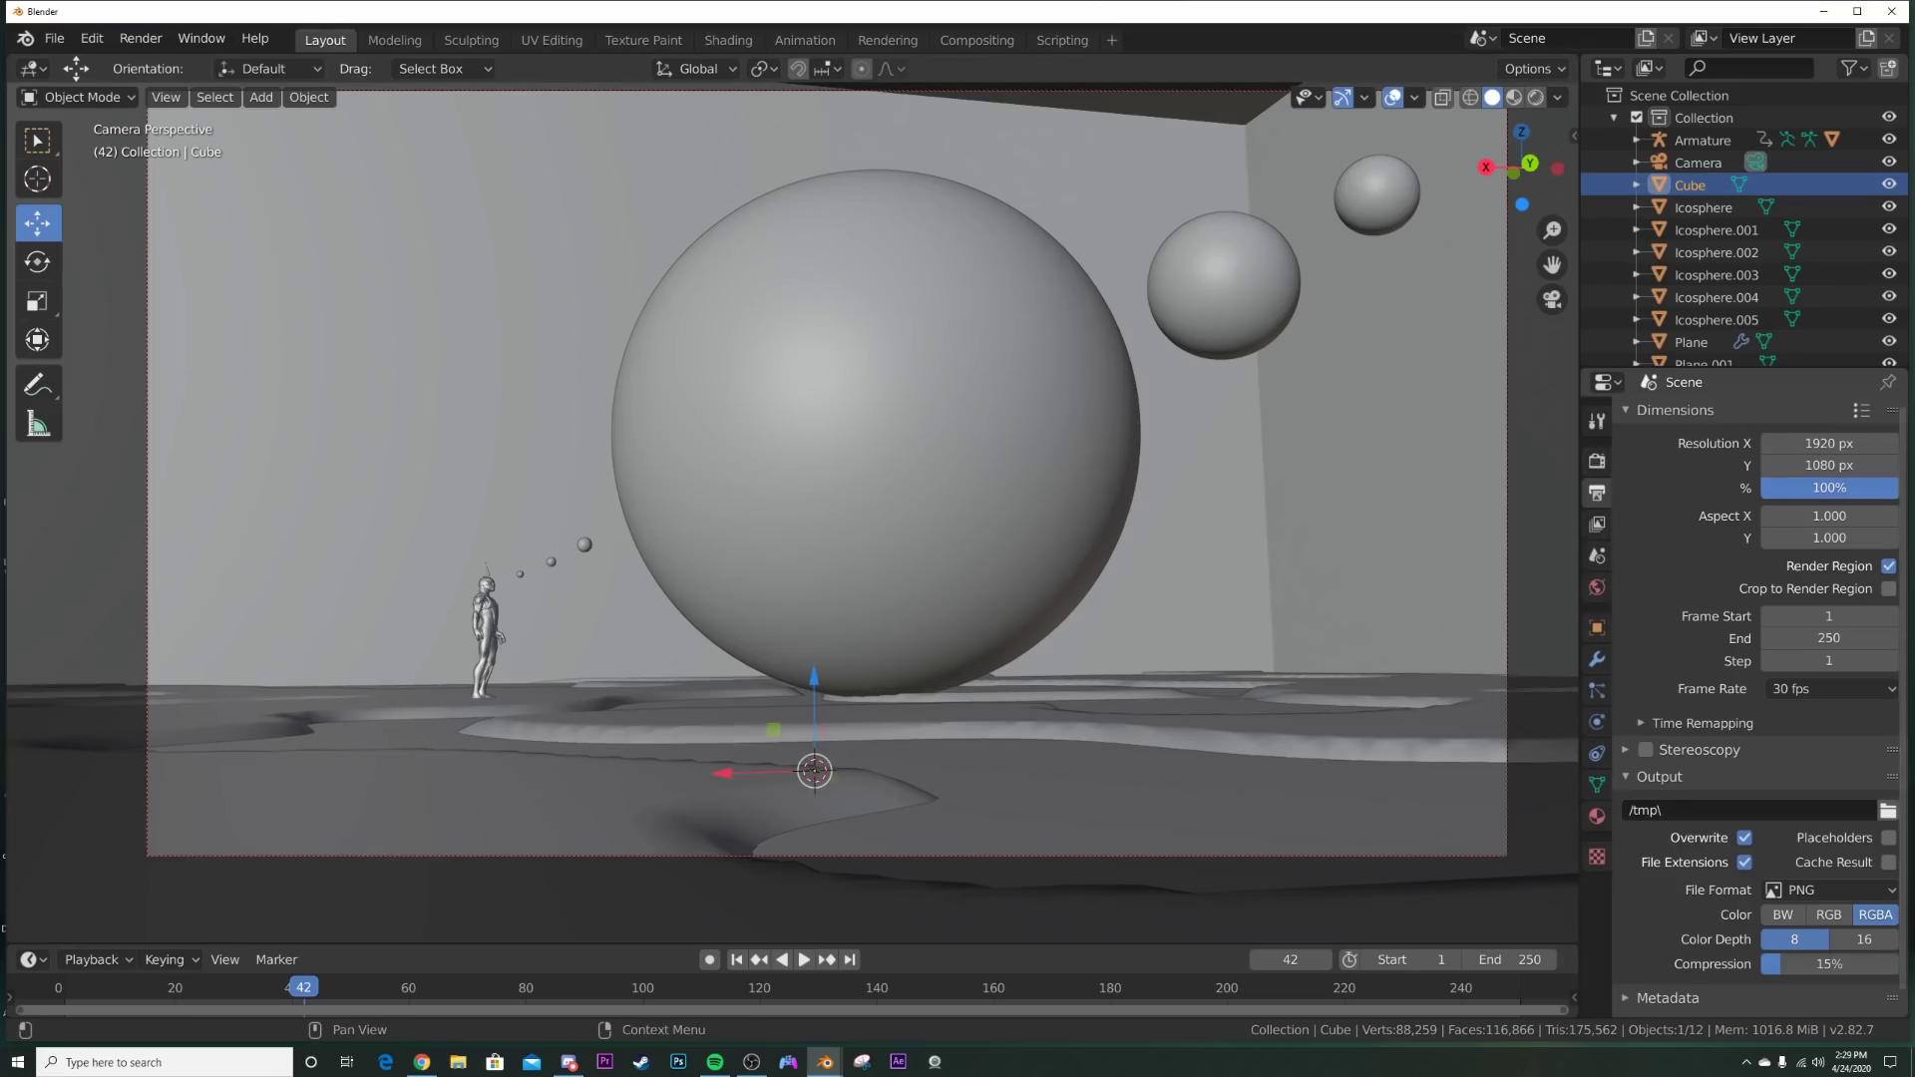
Step: Select the camera and move it to reframe the scene
scroll(632, 577, "down", 2)
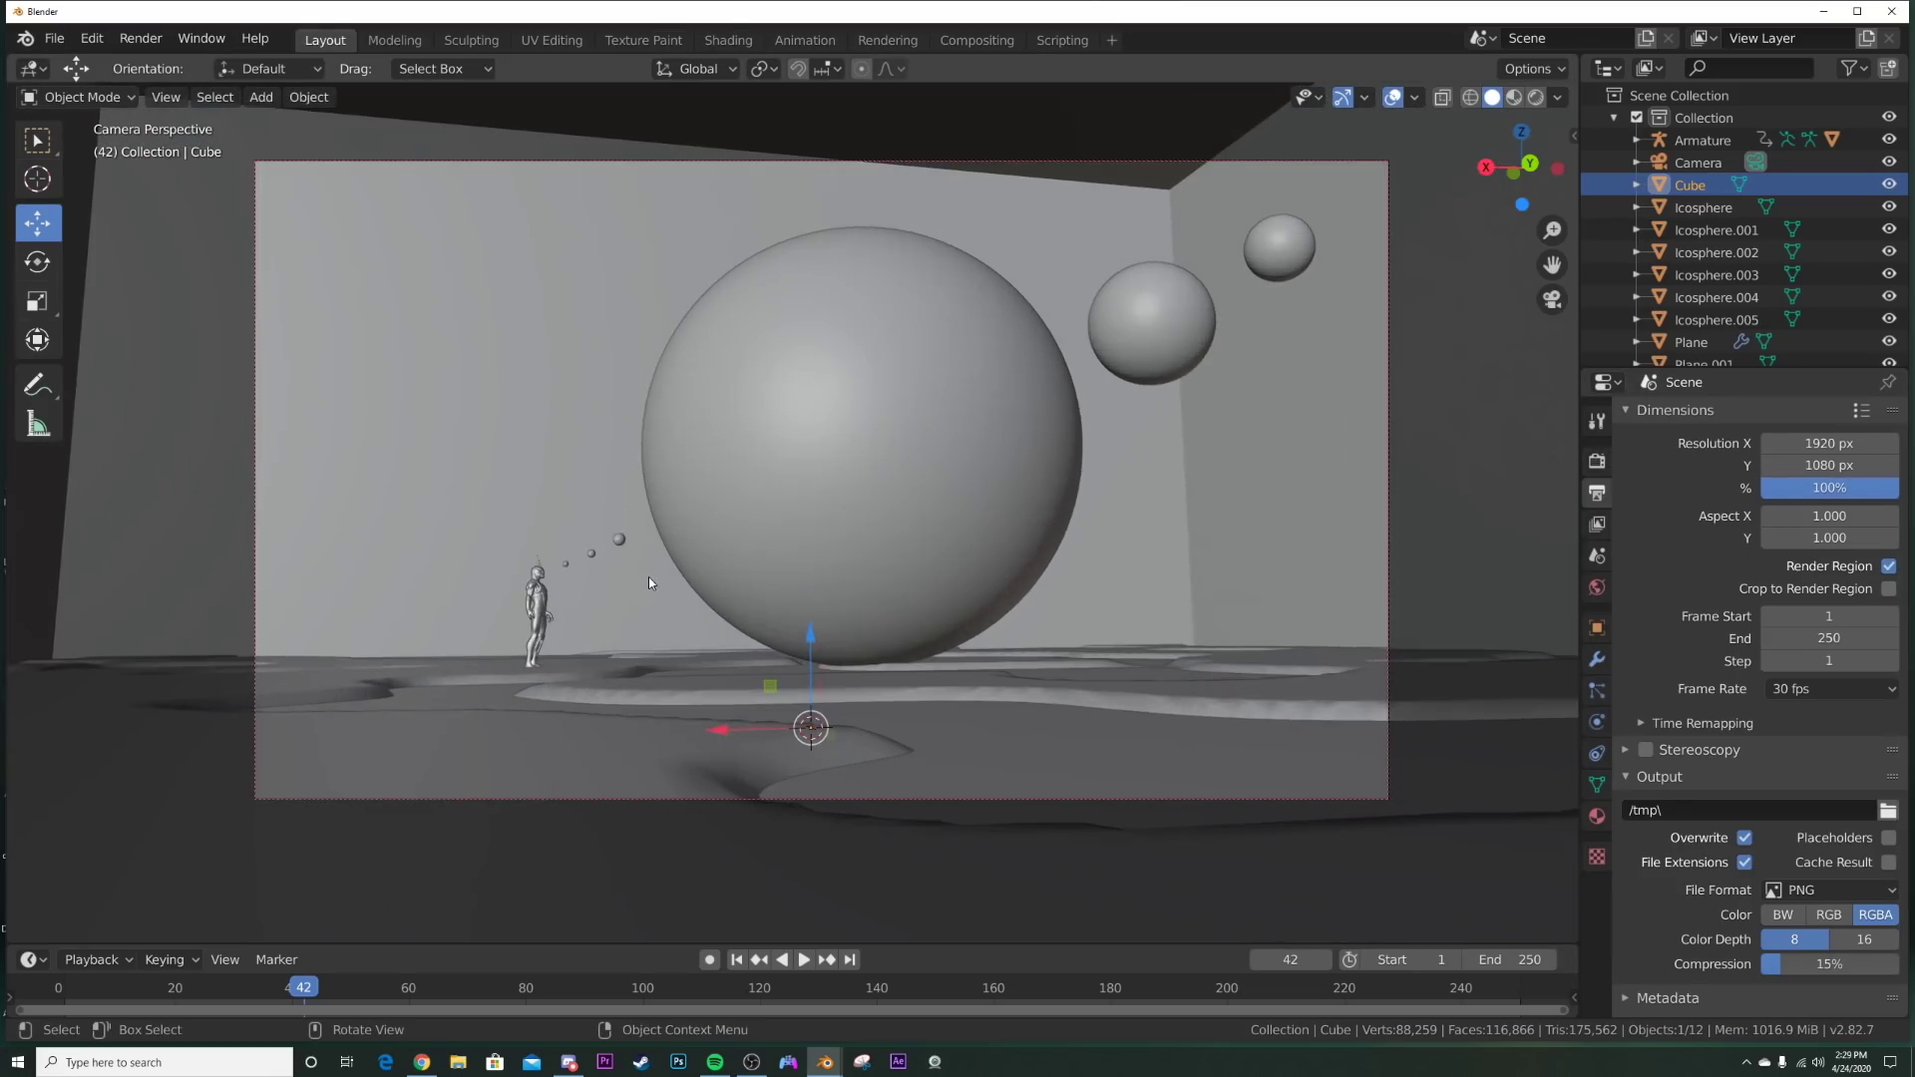
left_click(1706, 163)
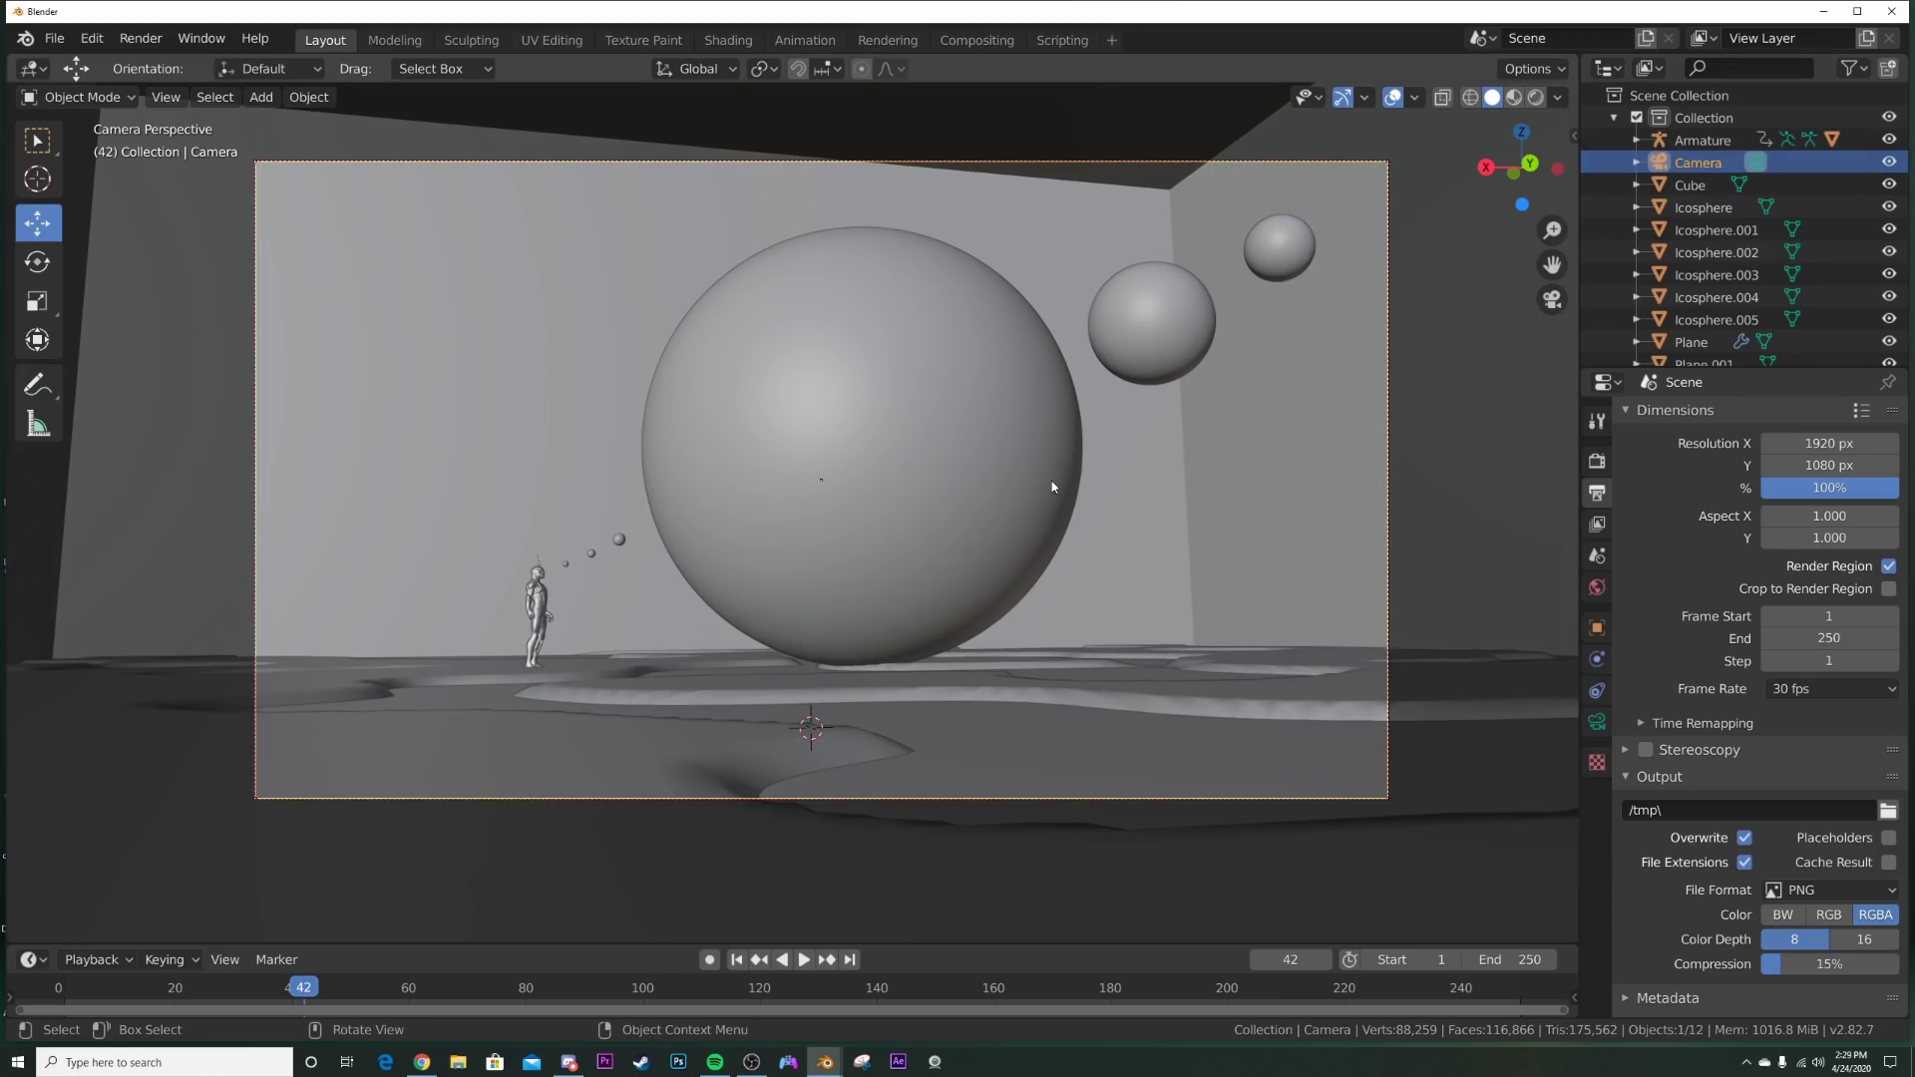
key("g")
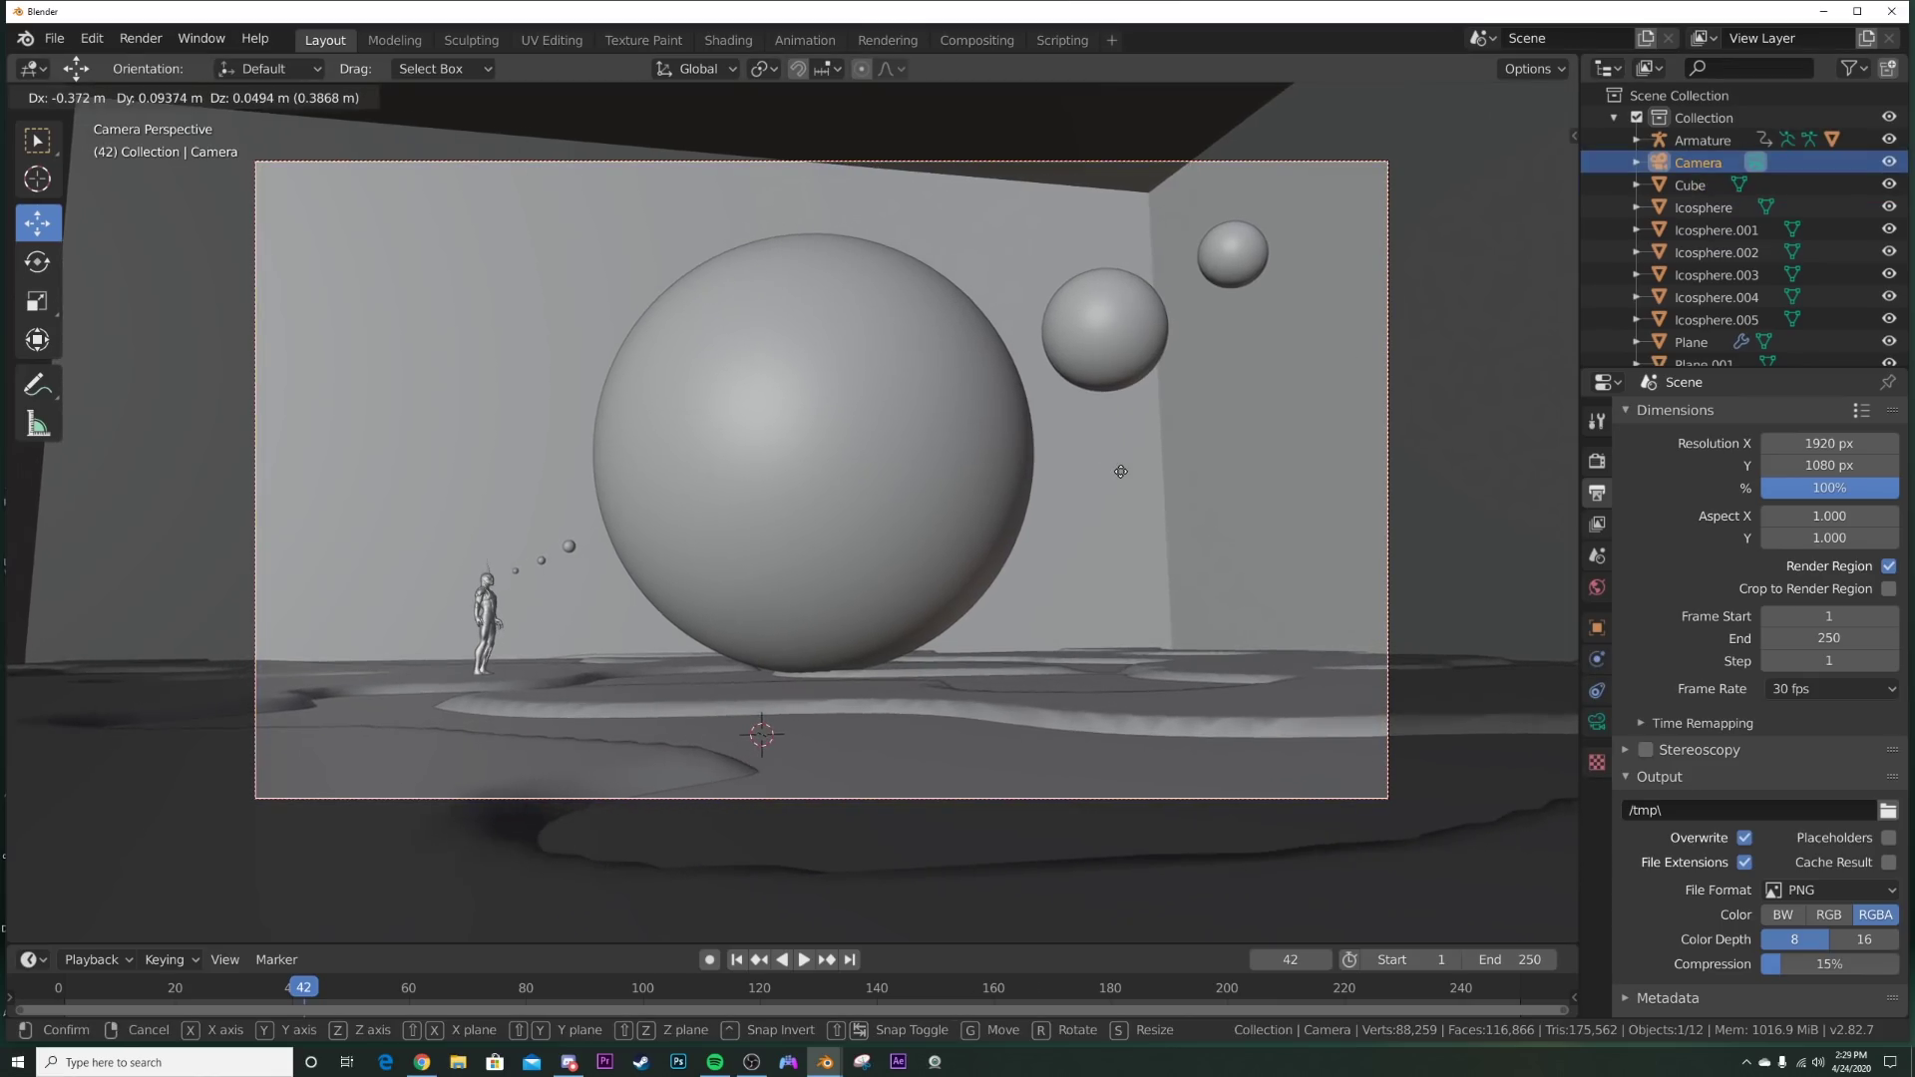
left_click(1119, 471)
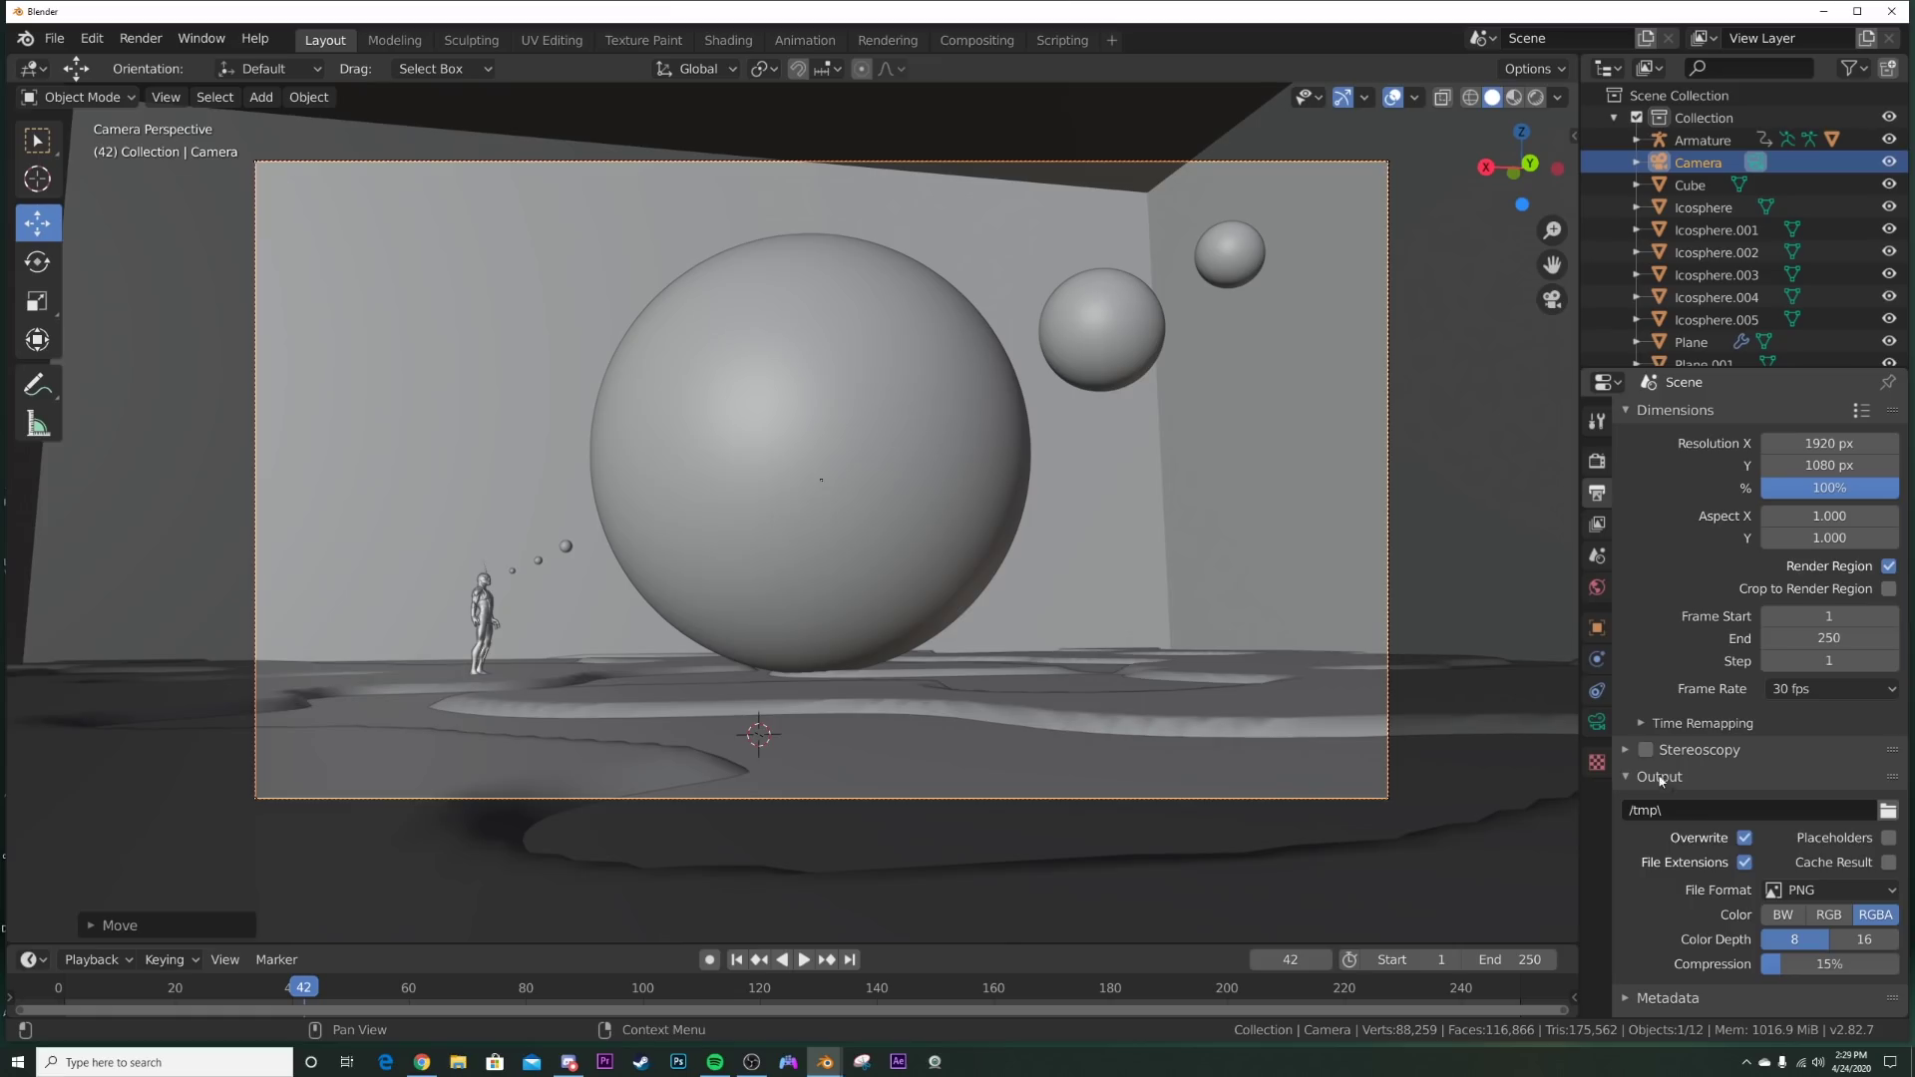
Step: Set the Cycles render samples to 500
left_click(1597, 461)
left_click(1813, 539)
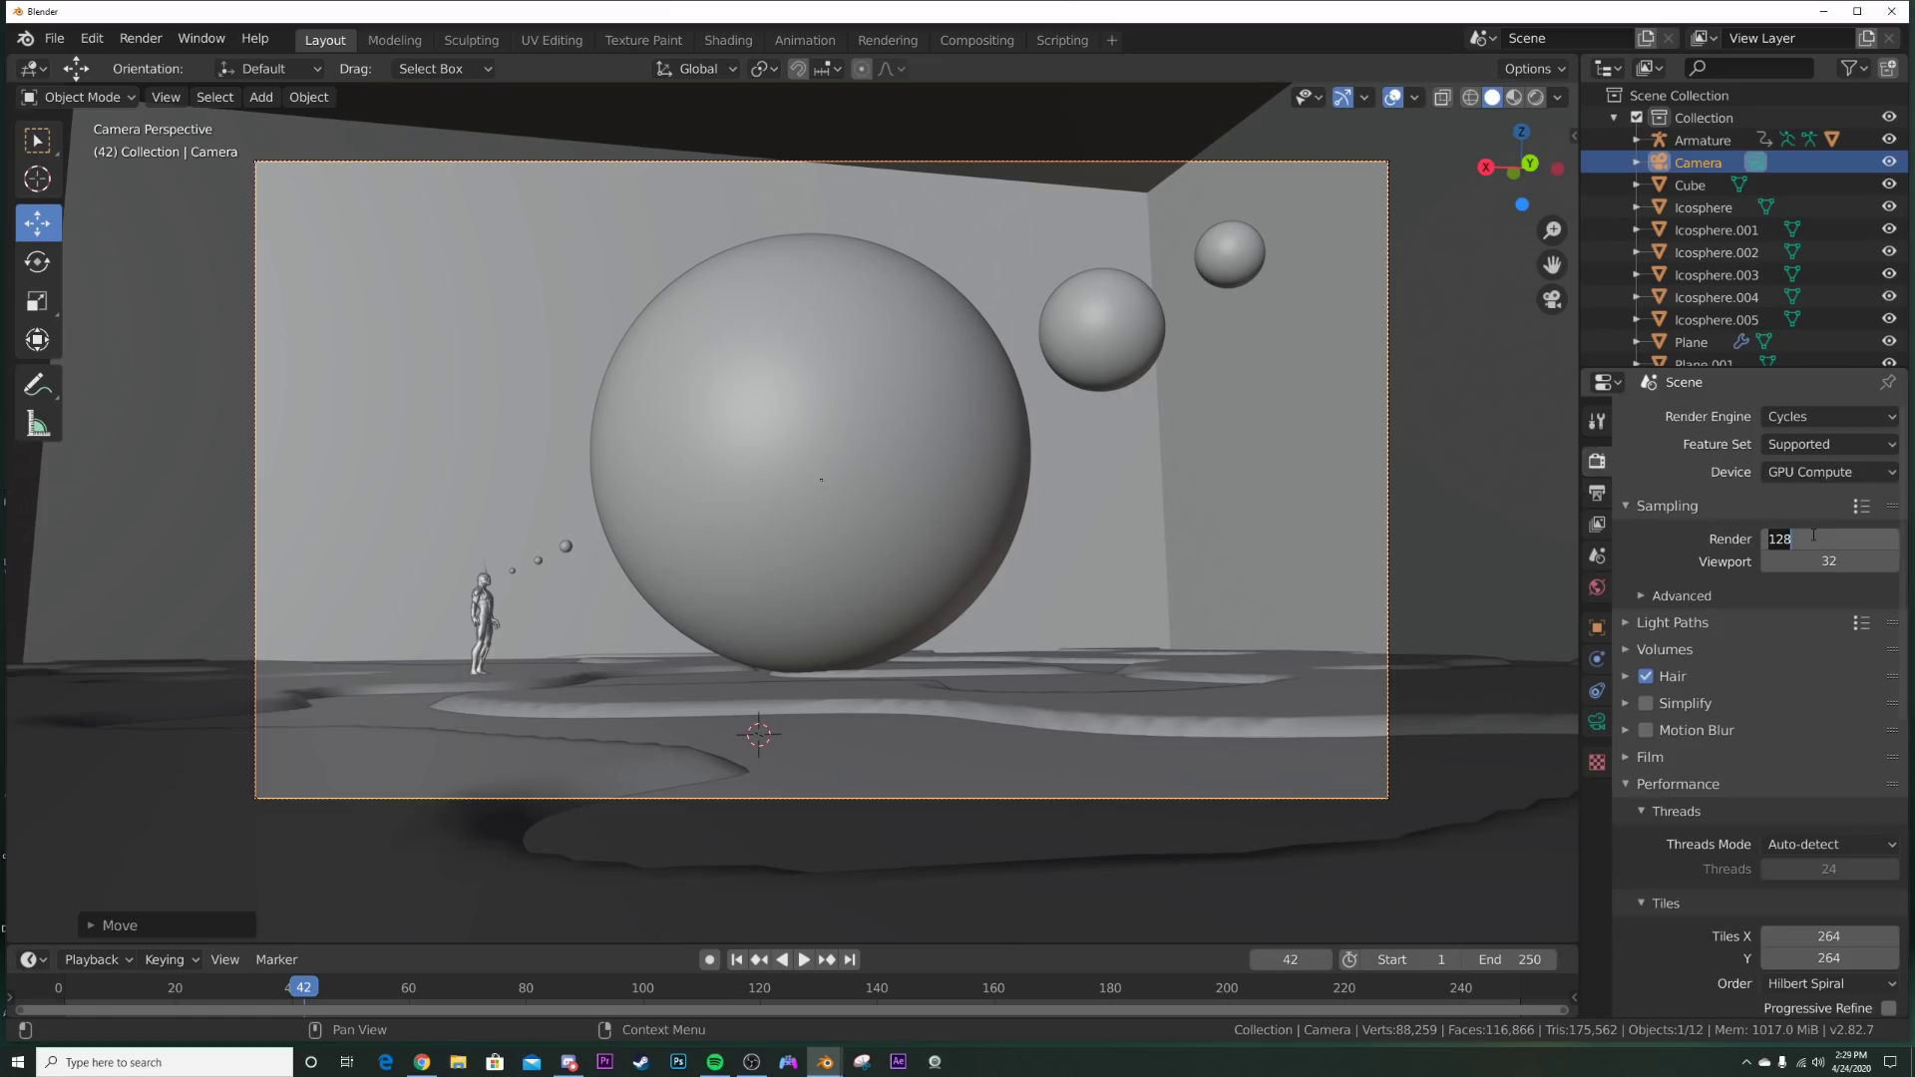
type("300")
key("Return")
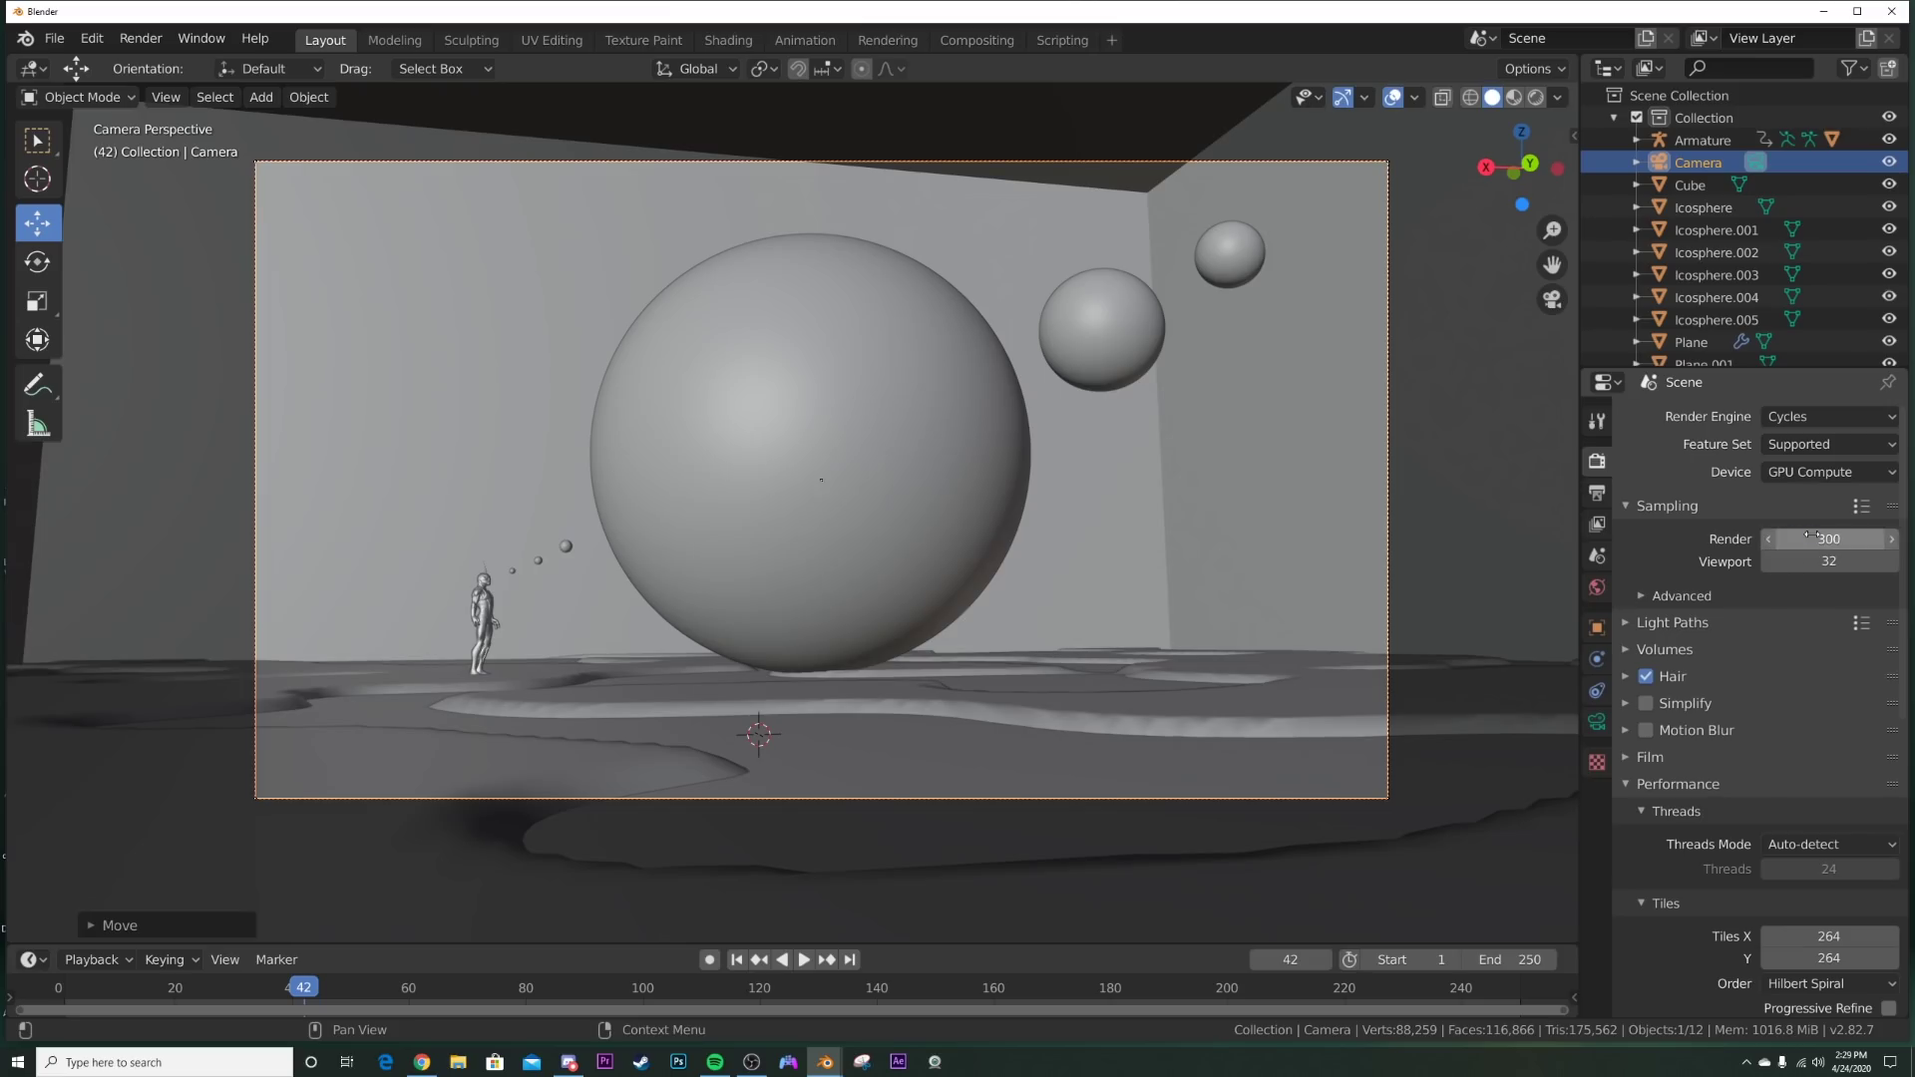
left_click(1810, 538)
type("500")
key("Return")
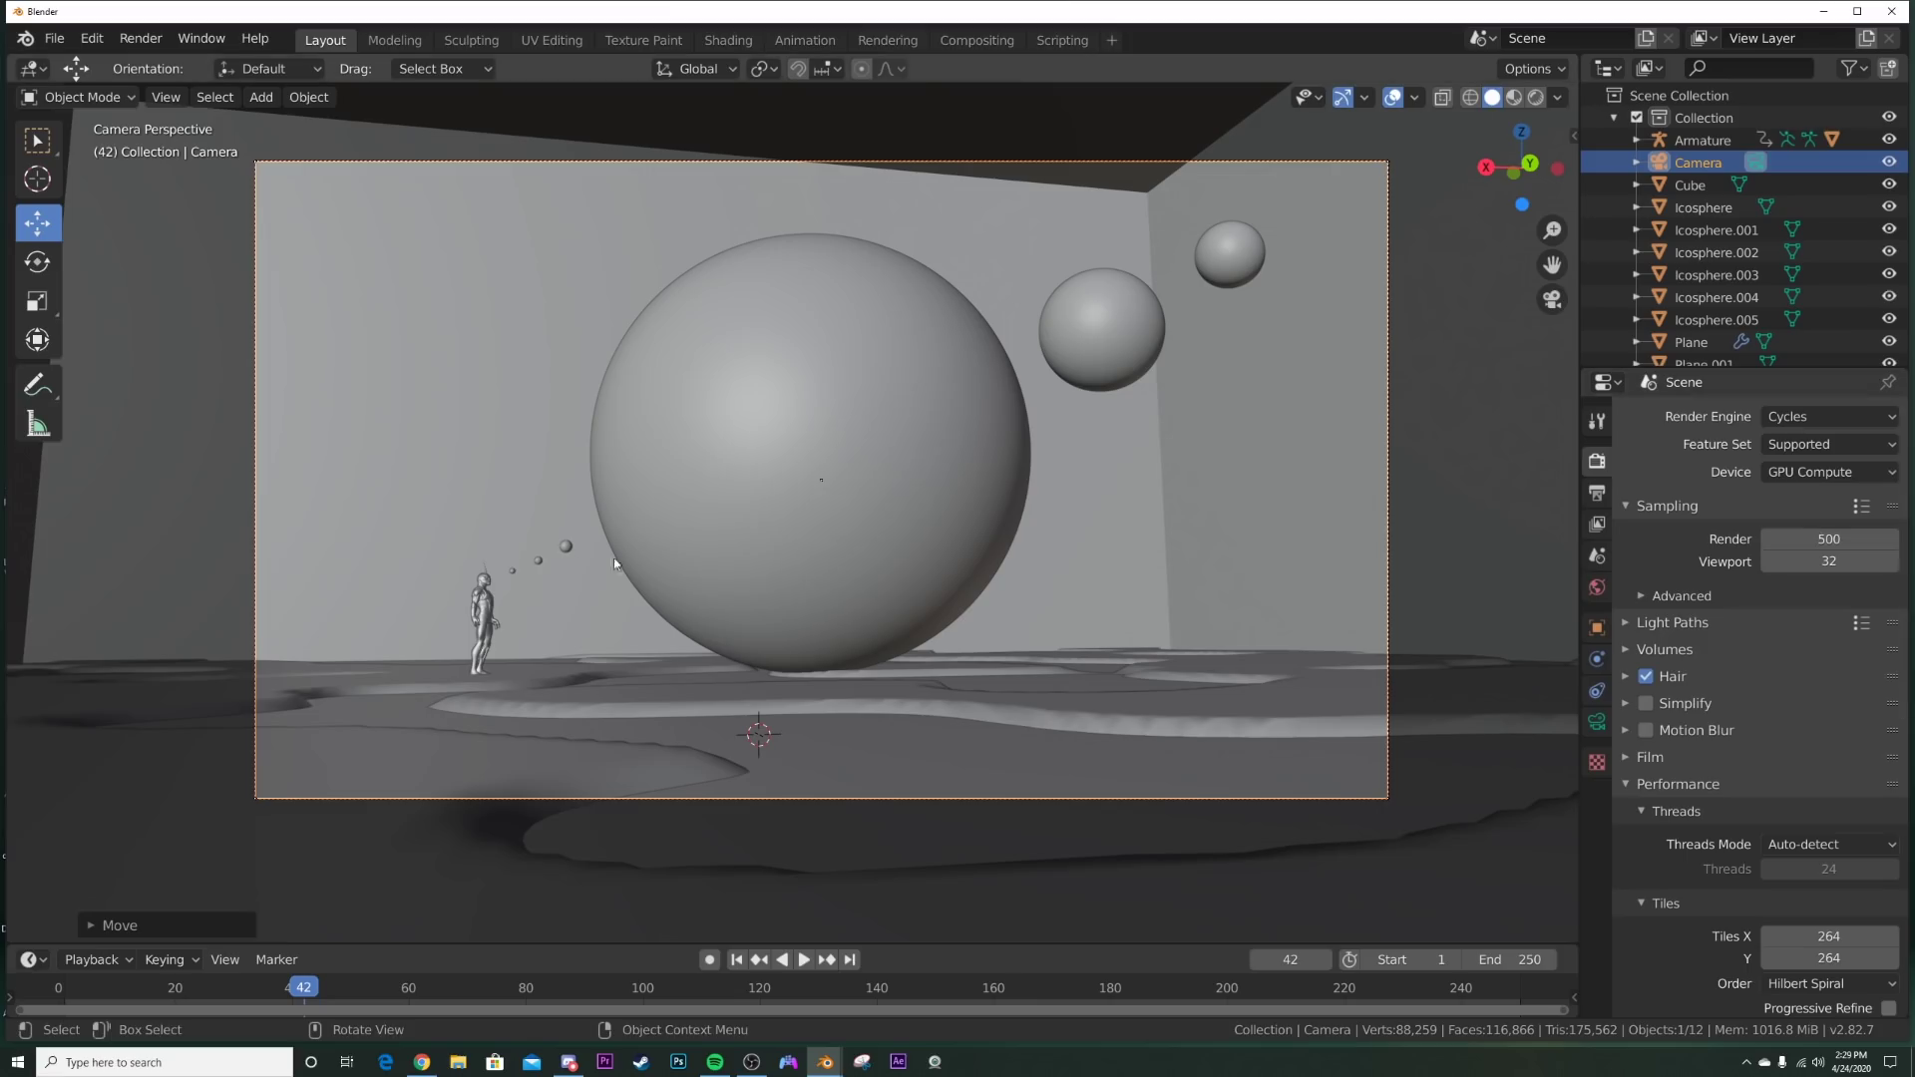
left_click(140, 38)
Step: Render the image and connect the second Glare's output to the Composite node
left_click(175, 66)
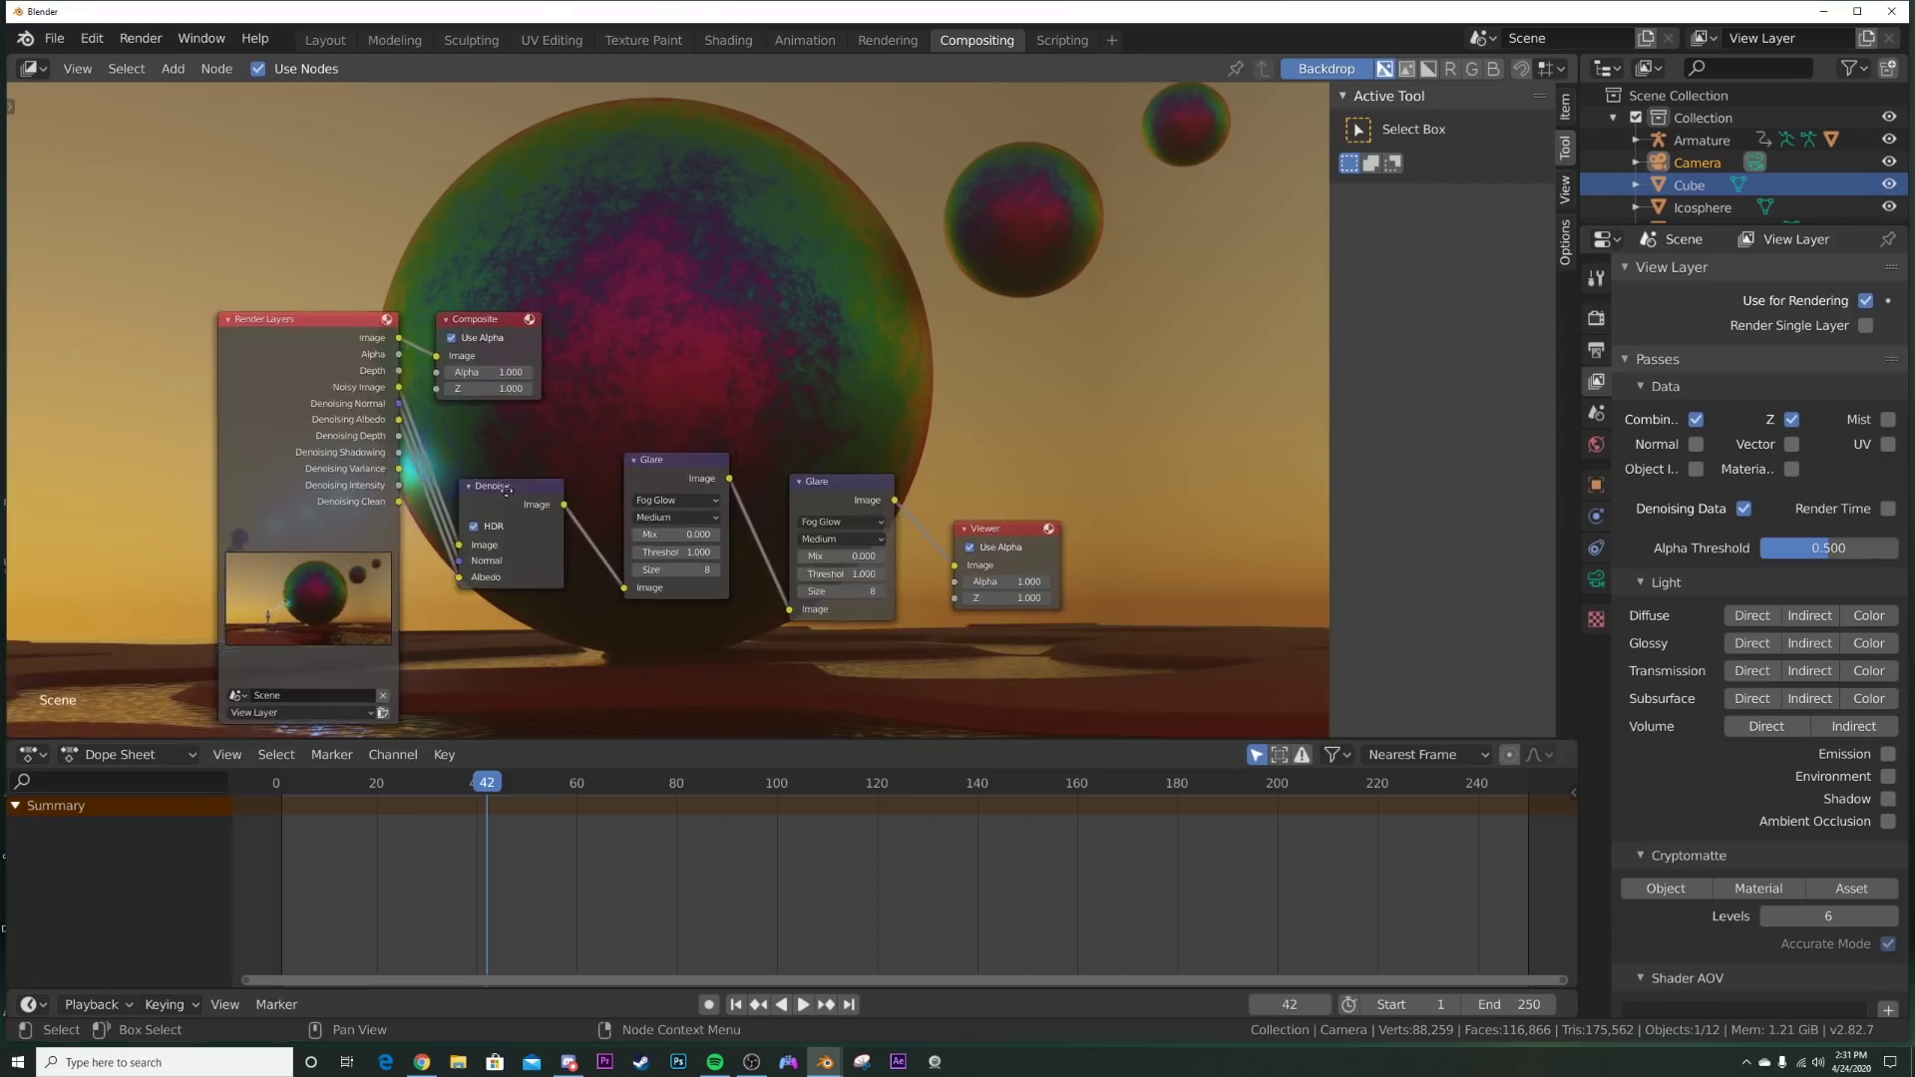
middle_click_drag(469, 319, 448, 356)
left_click_drag(448, 356, 1030, 353)
left_click_drag(868, 541, 1011, 407)
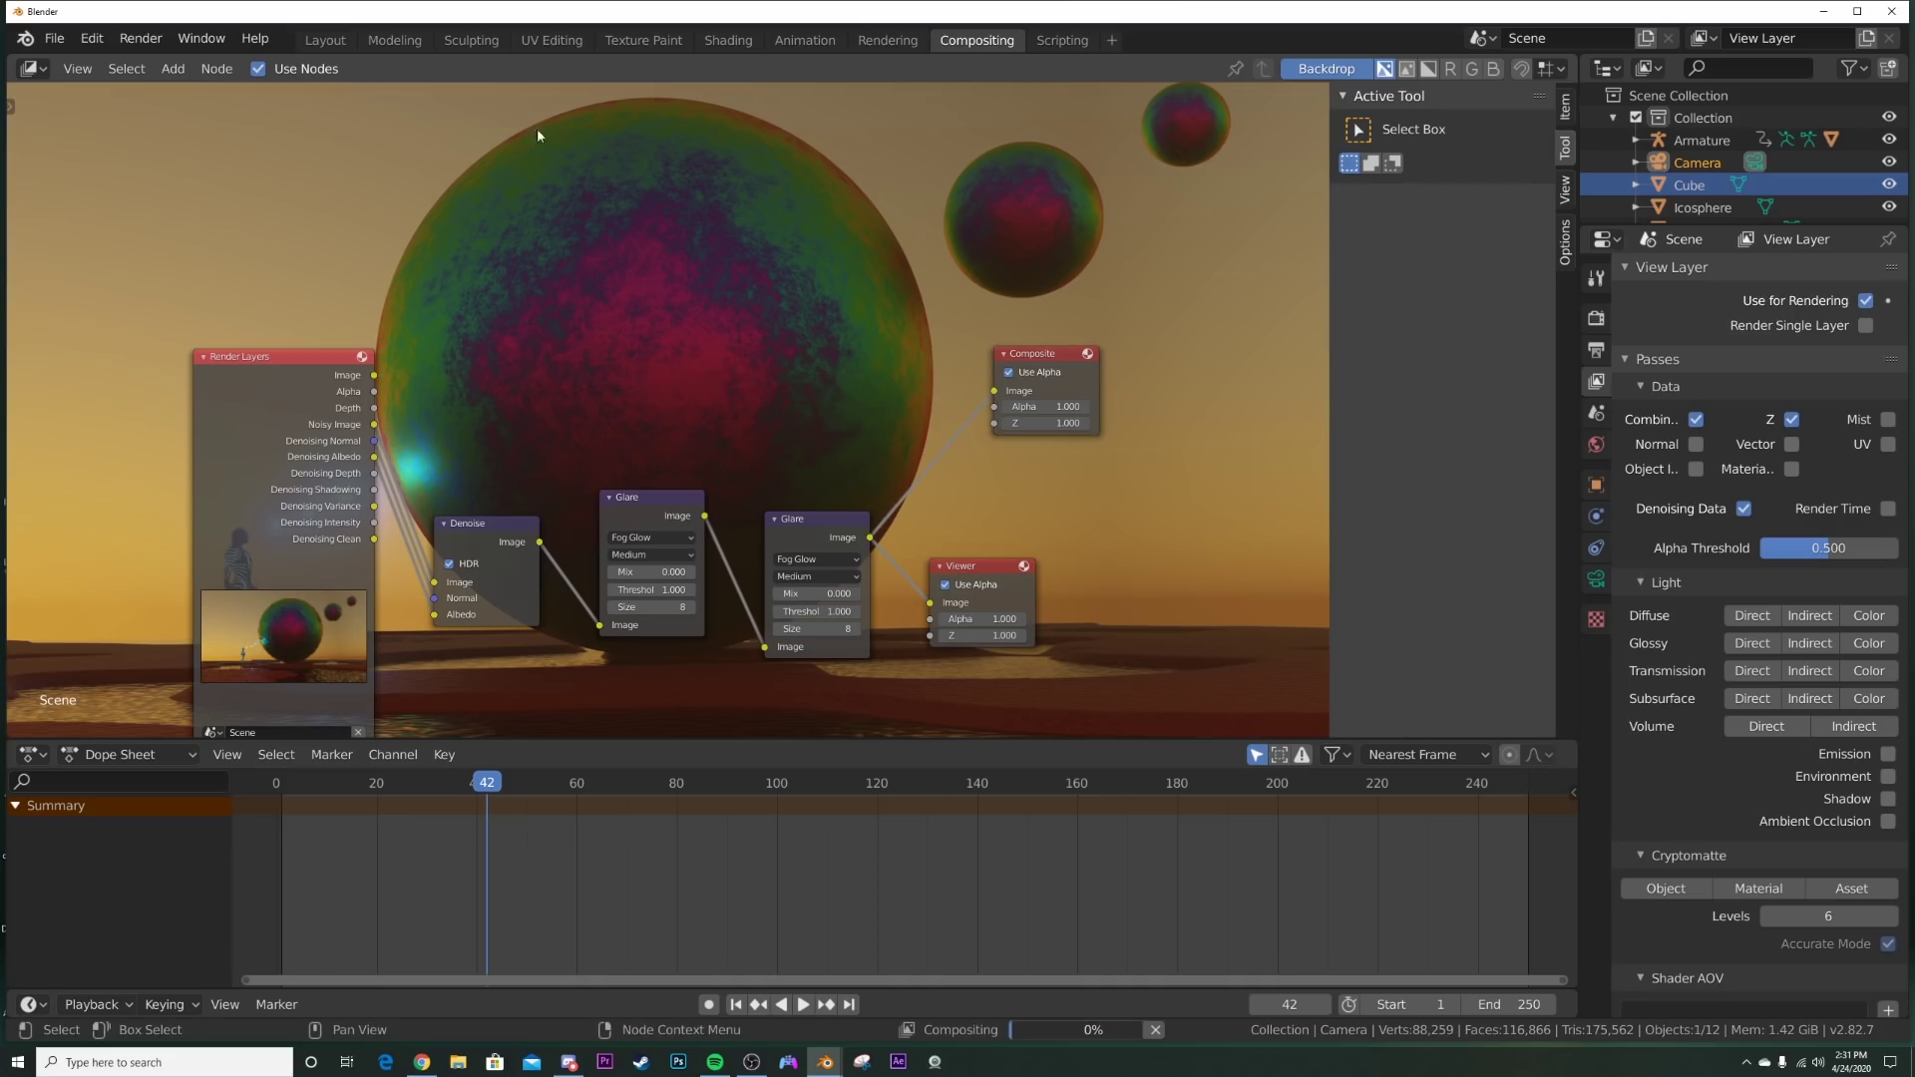
Step: View the finished composited sunset render in the Rendering workspace
left_click(886, 39)
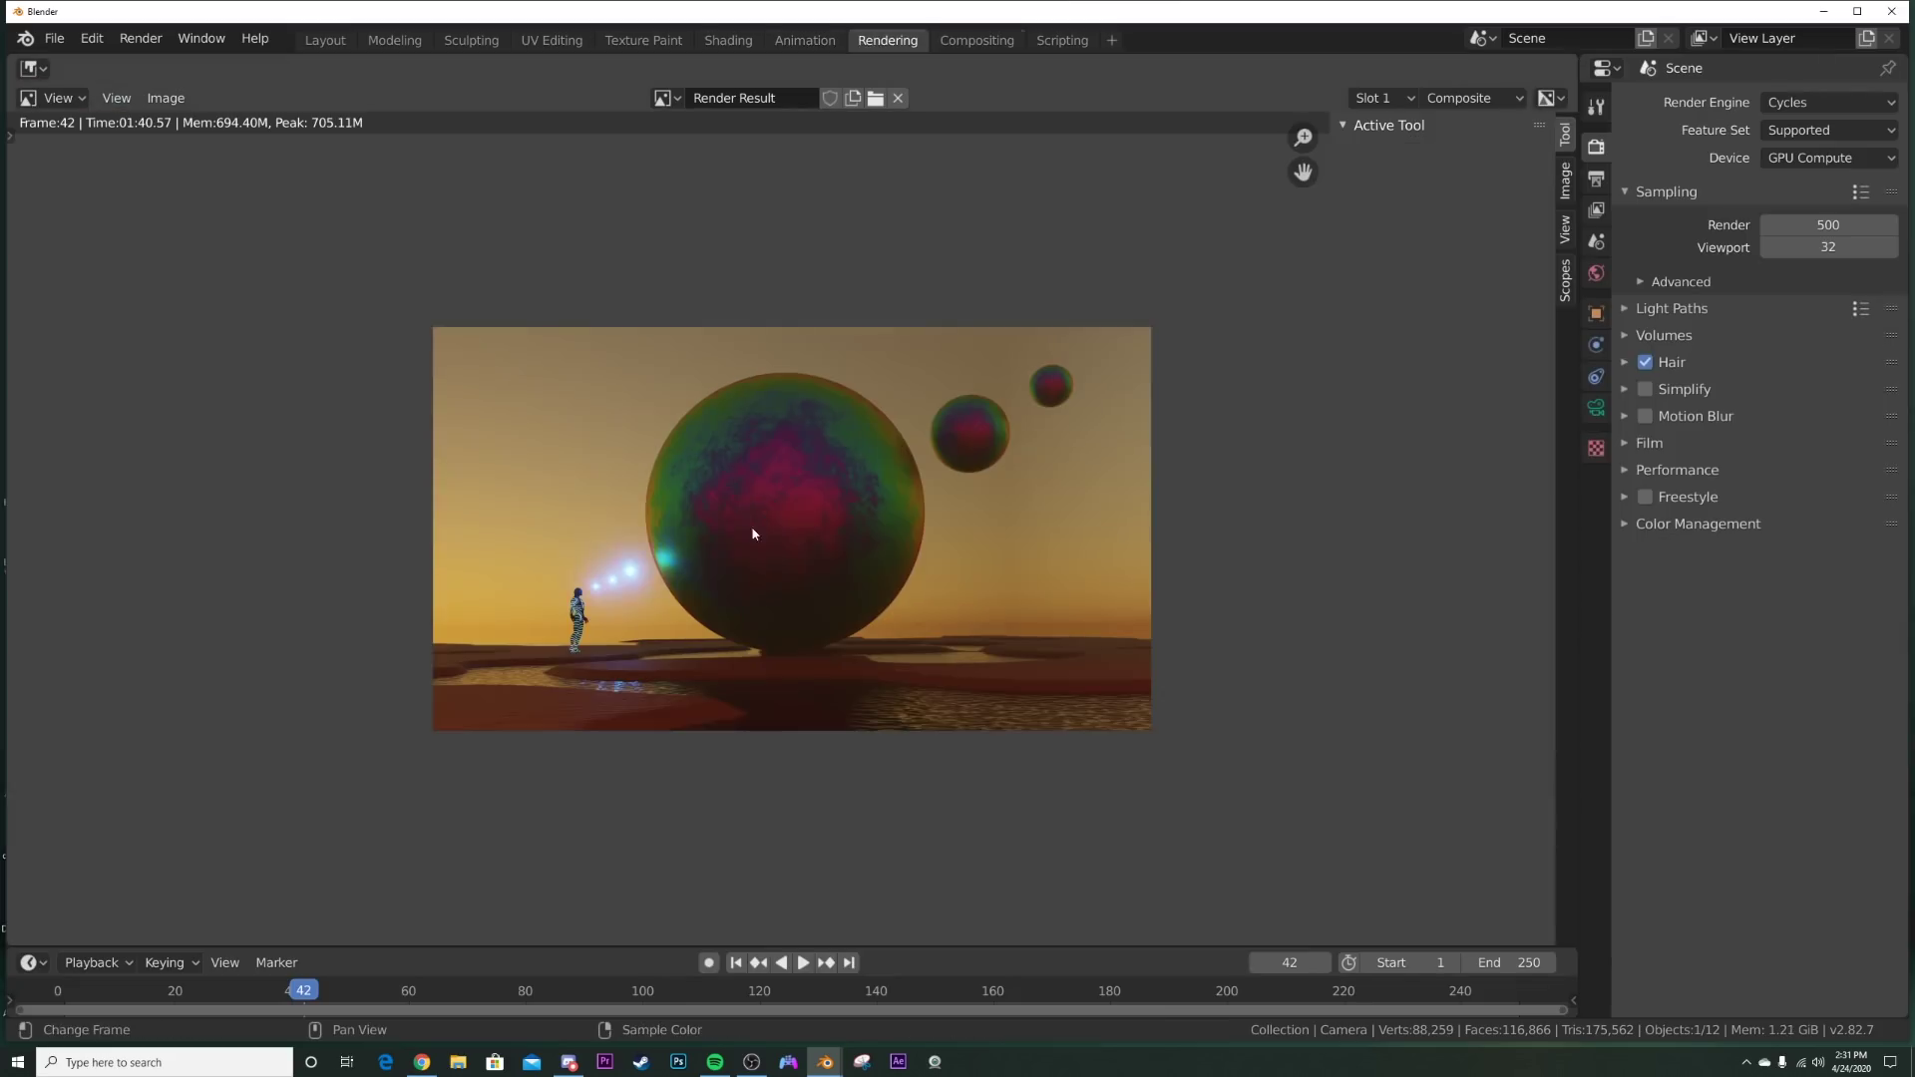
scroll(753, 534, "up", 4)
scroll(872, 509, "down", 2)
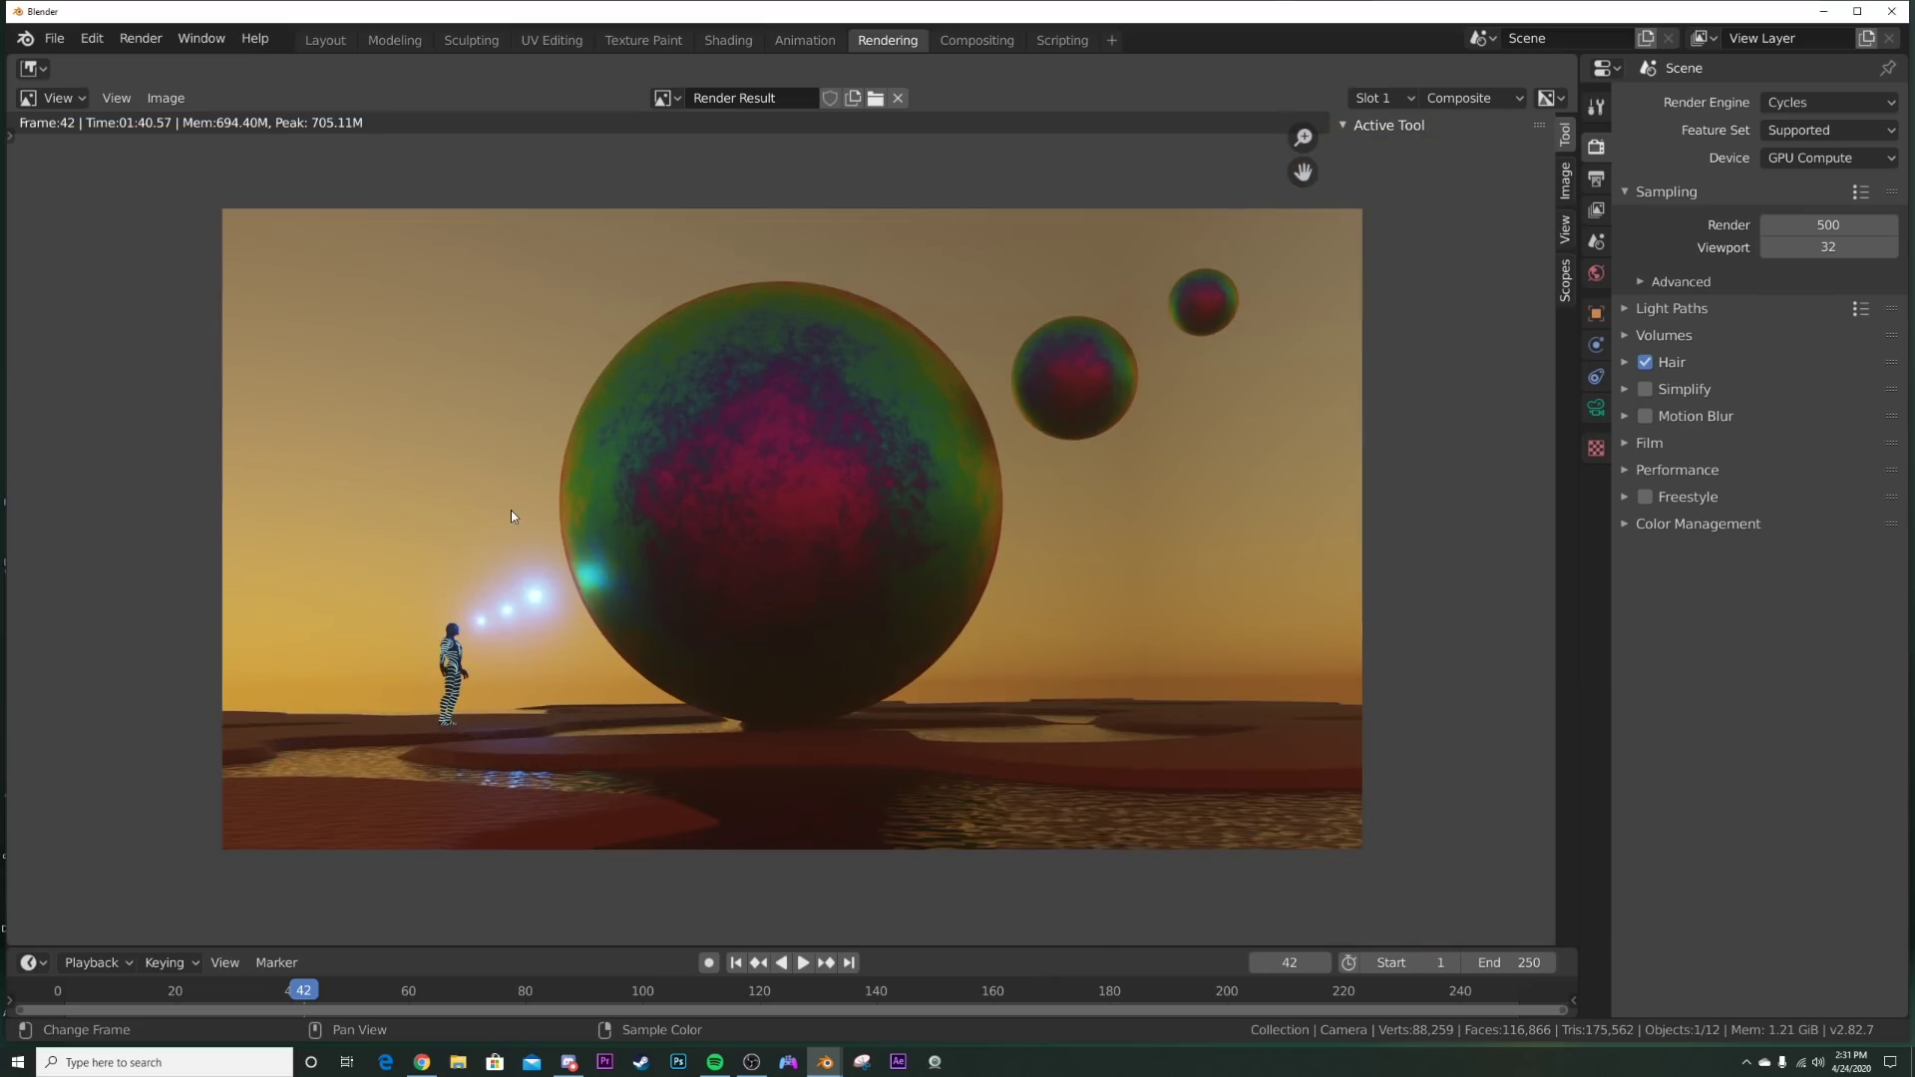